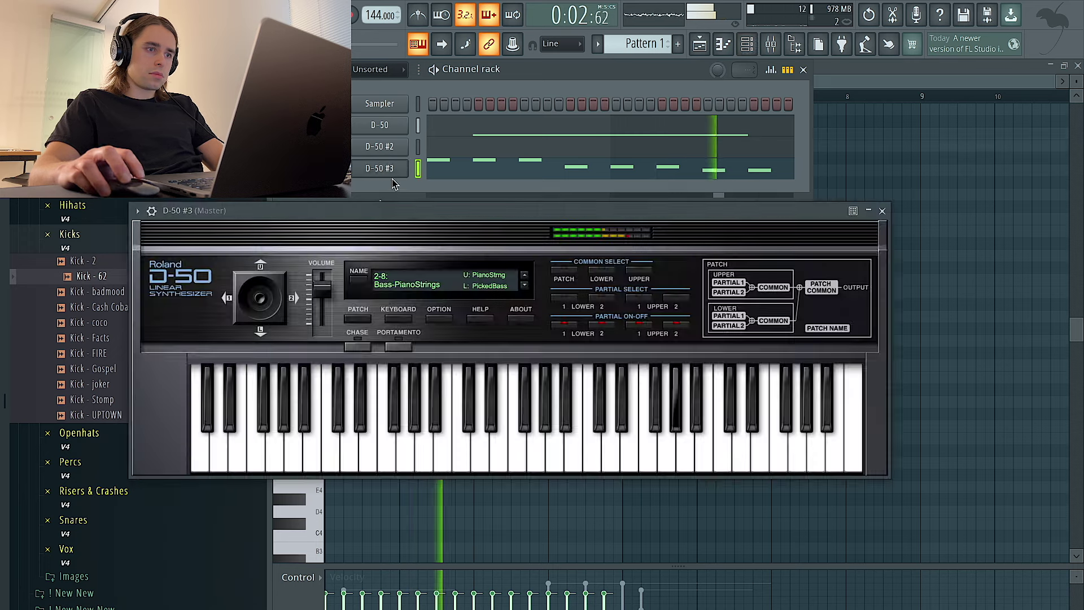
# In the D-50 #3 piano roll, duplicate the whole melody from bars 1–4 into bars 5–8
pyautogui.click(851, 187)
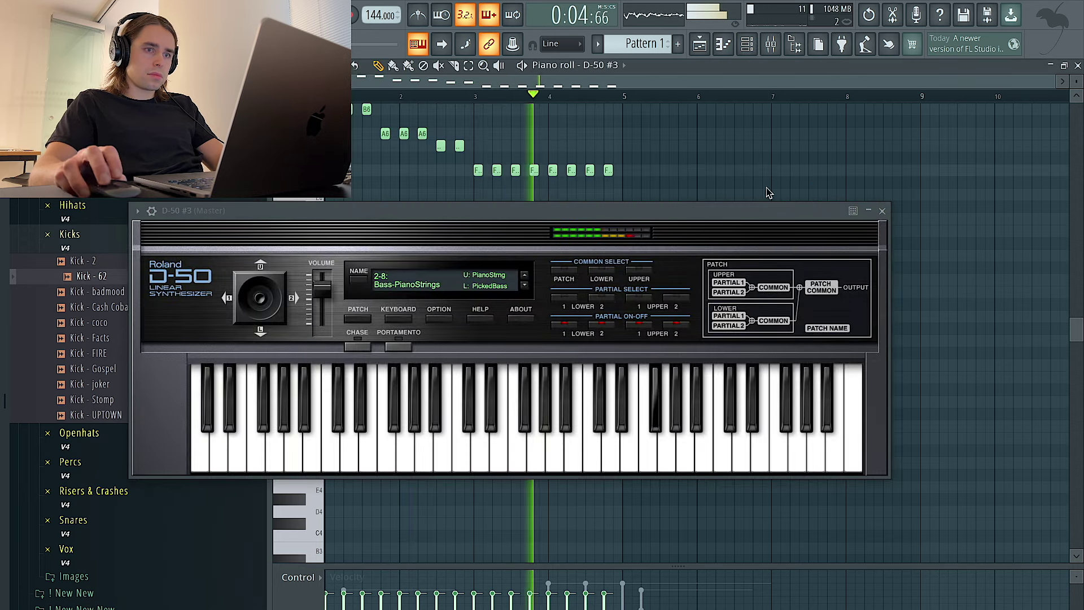
pyautogui.click(882, 211)
pyautogui.scroll(4, 803, 209)
pyautogui.hotkey('ctrl', 'a')
pyautogui.hotkey('ctrl', 'b')
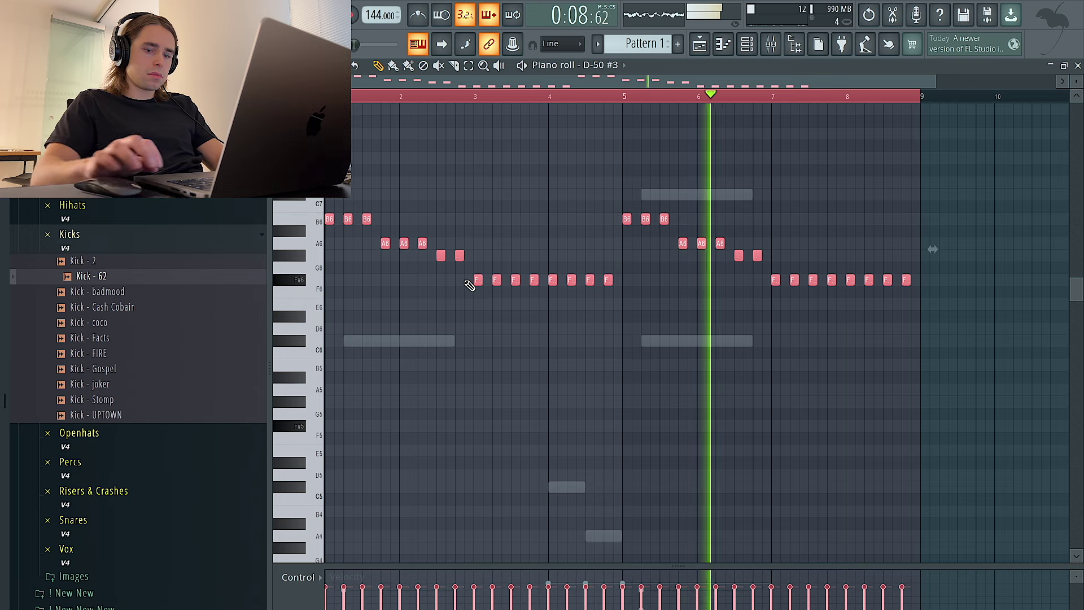
# Try the D-50 #3 melody one and two octaves lower during playback and return it to its original octave
pyautogui.hotkey('ctrl', 'Down')
pyautogui.press('space')
pyautogui.press('space')
pyautogui.hotkey('ctrl', 'Down')
pyautogui.press('space')
pyautogui.press('space')
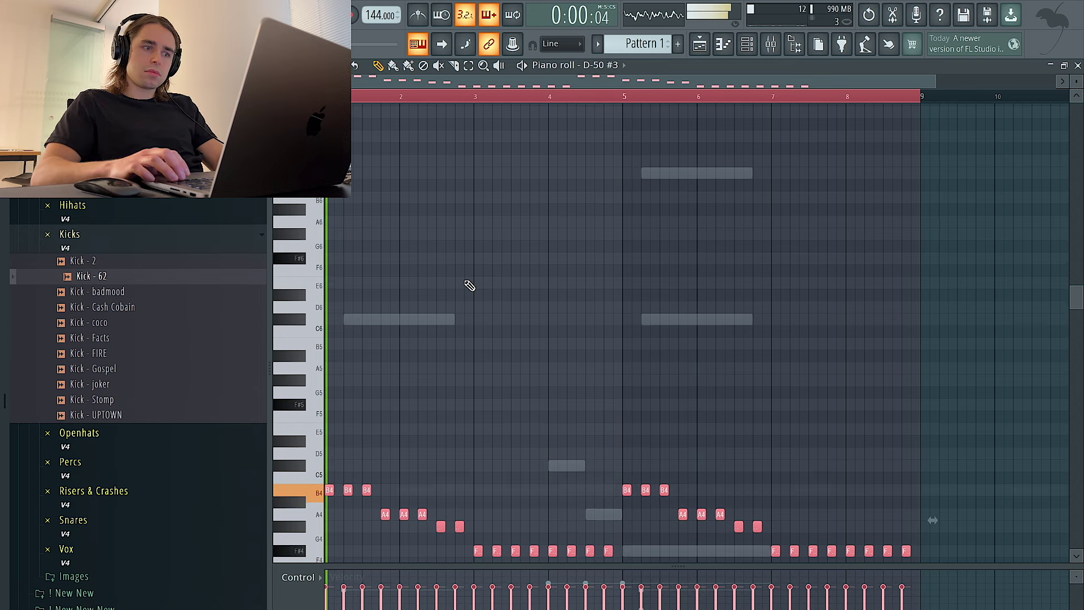
pyautogui.hotkey('ctrl', 'Up')
pyautogui.hotkey('ctrl', 'Up')
pyautogui.press('space')
pyautogui.press('space')
# Randomize the velocities of all D-50 #3 melody notes
pyautogui.hotkey('alt', 'r')
pyautogui.click(631, 438)
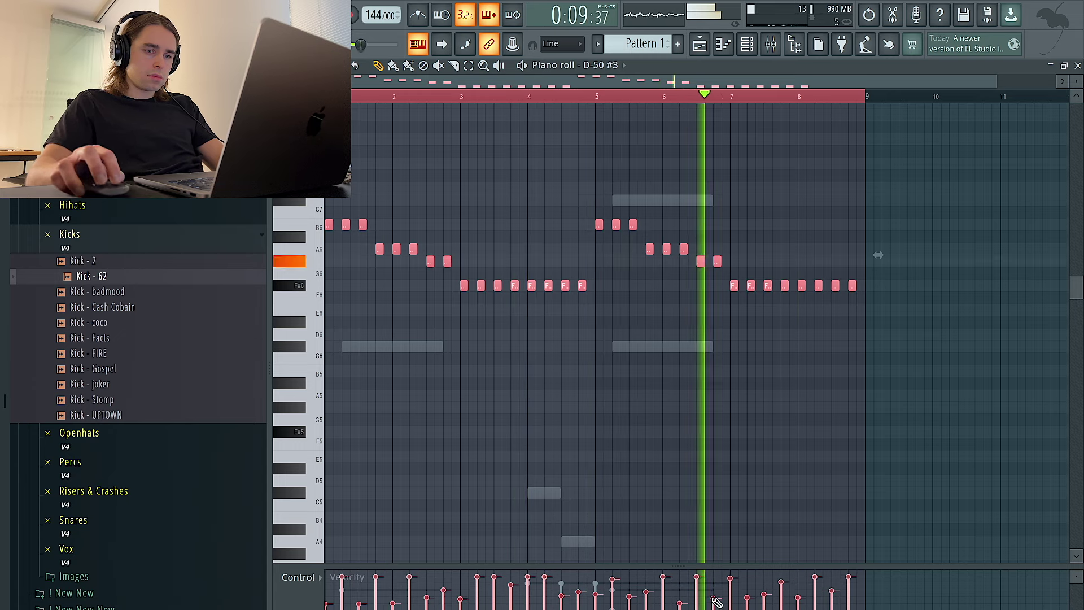
# In the Piano V3 piano roll, draw a one-bar C#6 note at bar 1 and a B5 note at bar 3, and apply legato
pyautogui.click(327, 319)
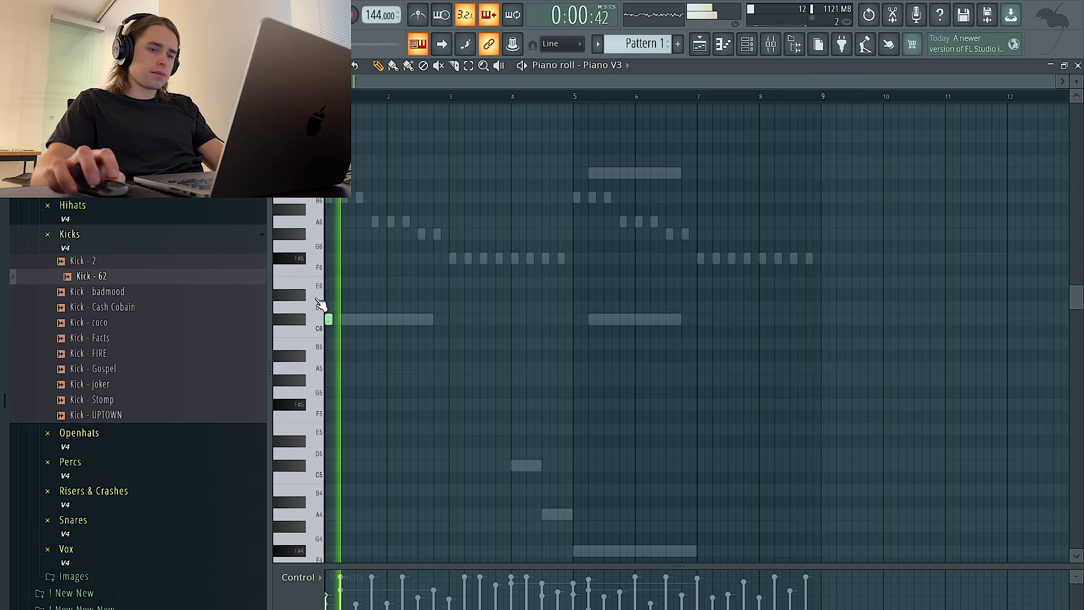
pyautogui.moveTo(331, 319); pyautogui.dragTo(386, 319)
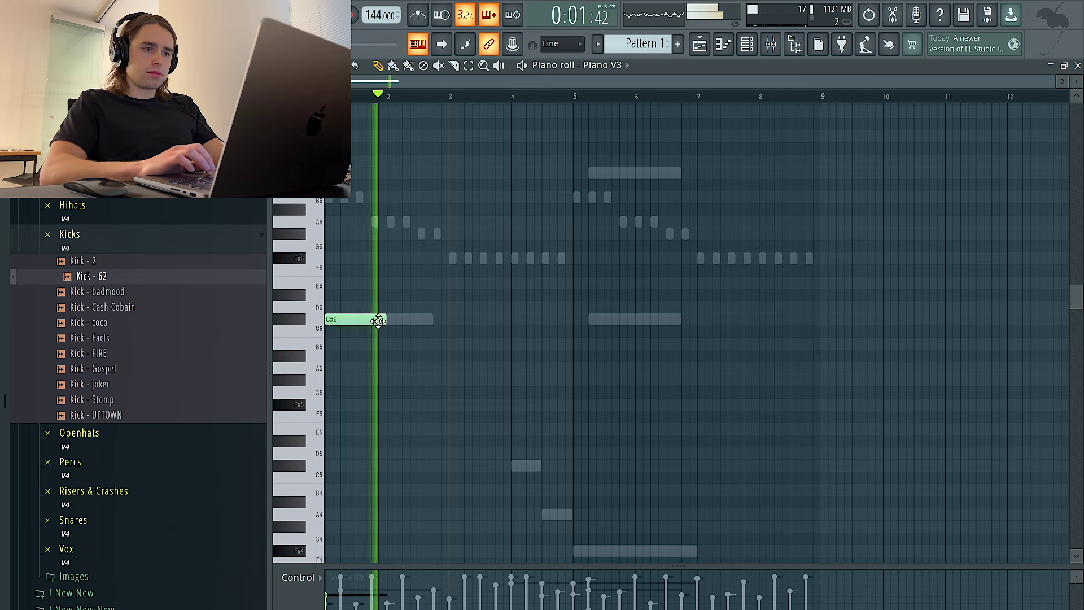
pyautogui.click(450, 343)
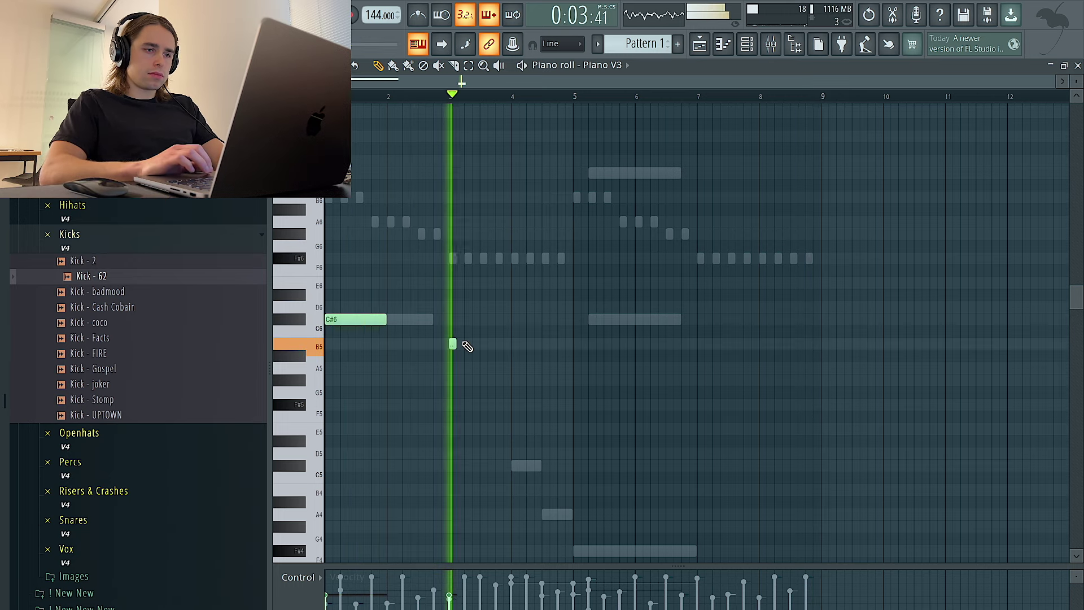
pyautogui.hotkey('ctrl', 'l')
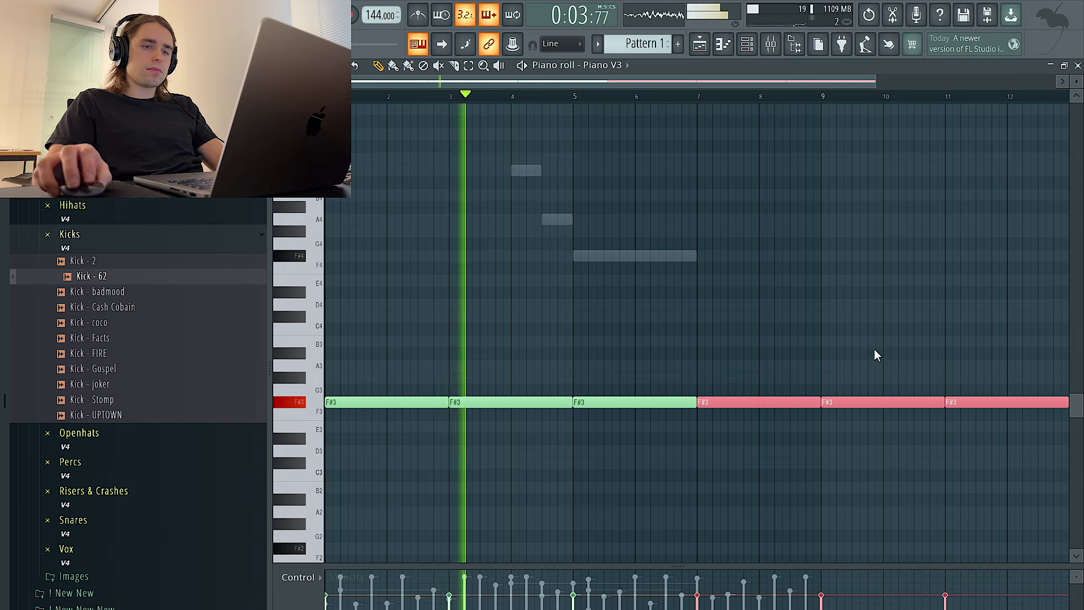
# Delete the two surplus F#3 notes at bars 9 and 11 from the Piano V3 part
pyautogui.rightClick(881, 402)
pyautogui.rightClick(983, 402)
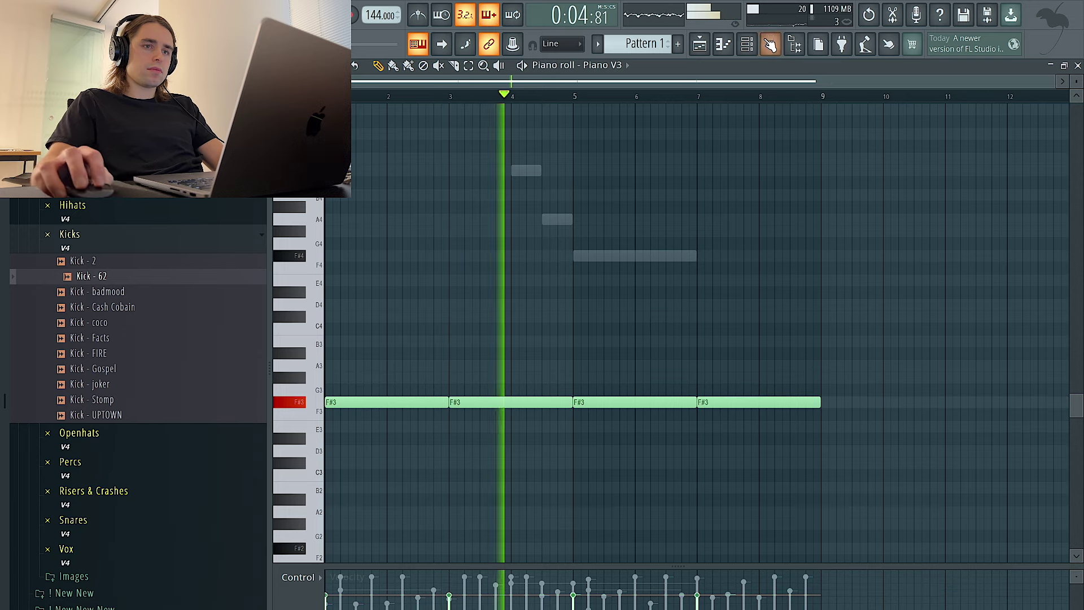
pyautogui.click(742, 44)
pyautogui.rightClick(654, 473)
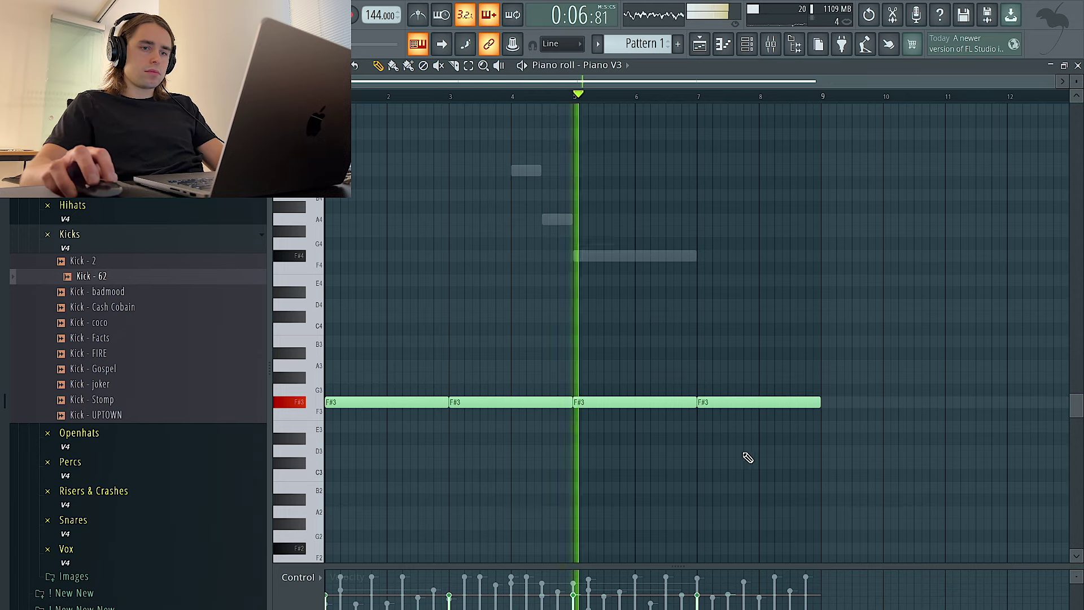
# Add one-bar C#3 notes at bars 8 and 4, shortening the preceding F#3 notes to meet them, and check with playback
pyautogui.moveTo(766, 463)
pyautogui.mouseDown()
pyautogui.moveTo(793, 456)
pyautogui.moveTo(789, 492)
pyautogui.mouseUp()
pyautogui.hotkey('ctrl', 'l')
pyautogui.moveTo(875, 489); pyautogui.dragTo(792, 461)
pyautogui.press('space')
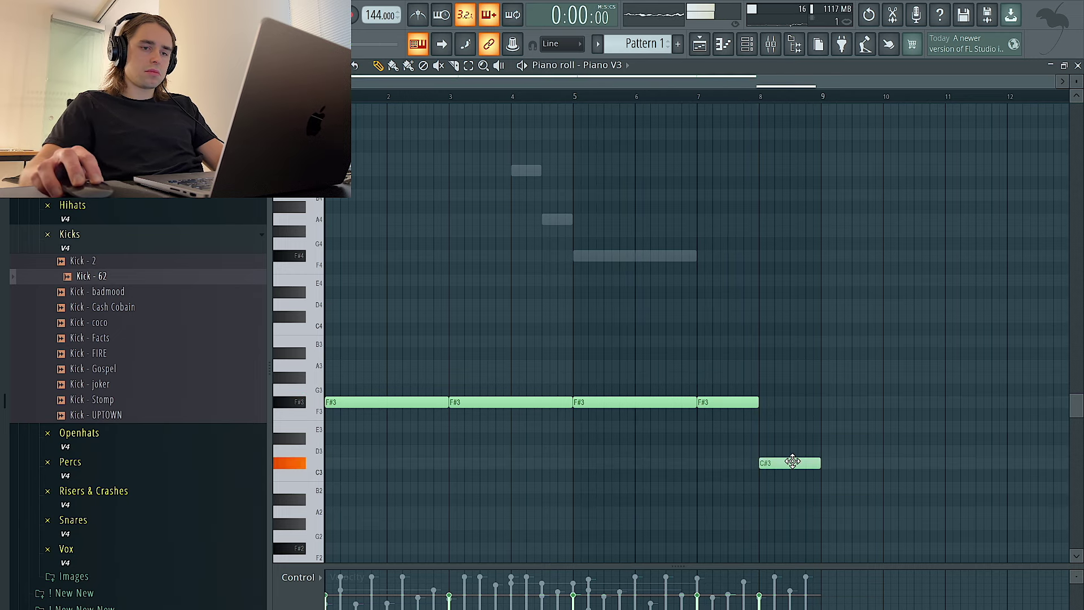
pyautogui.click(694, 91)
pyautogui.press('space')
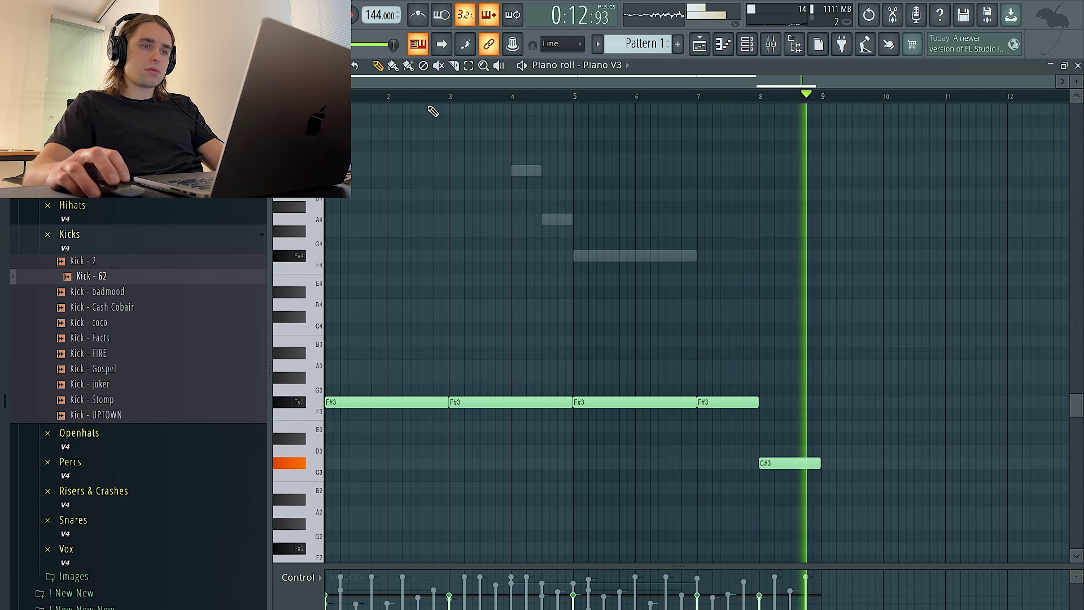
pyautogui.click(515, 463)
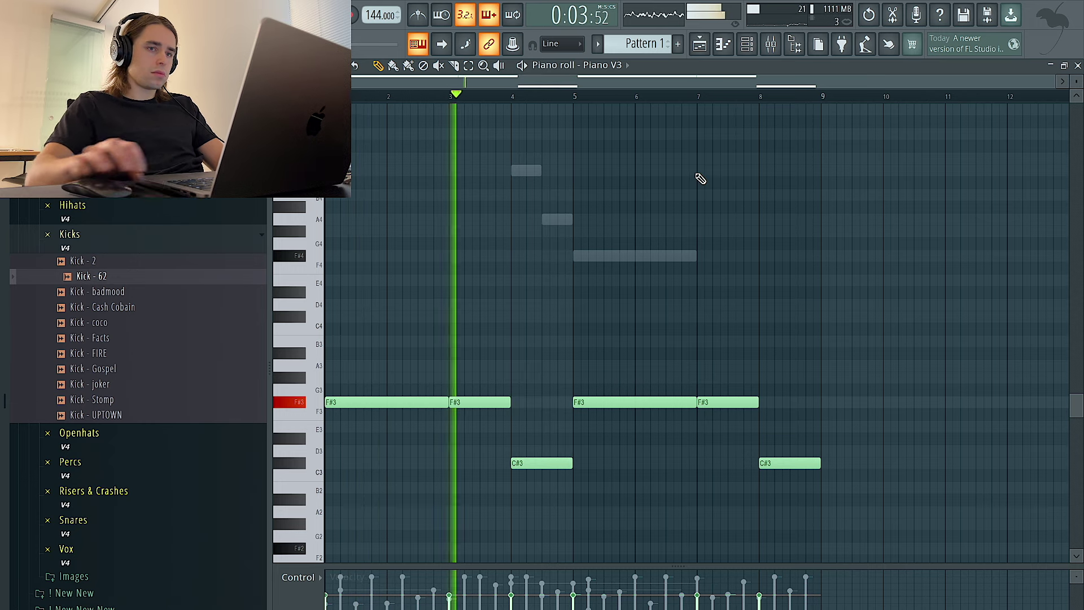
# Switch the preset in the Piano V3 instrument, dismiss its keyboard calibration dialog and close the instrument
pyautogui.press('F6')
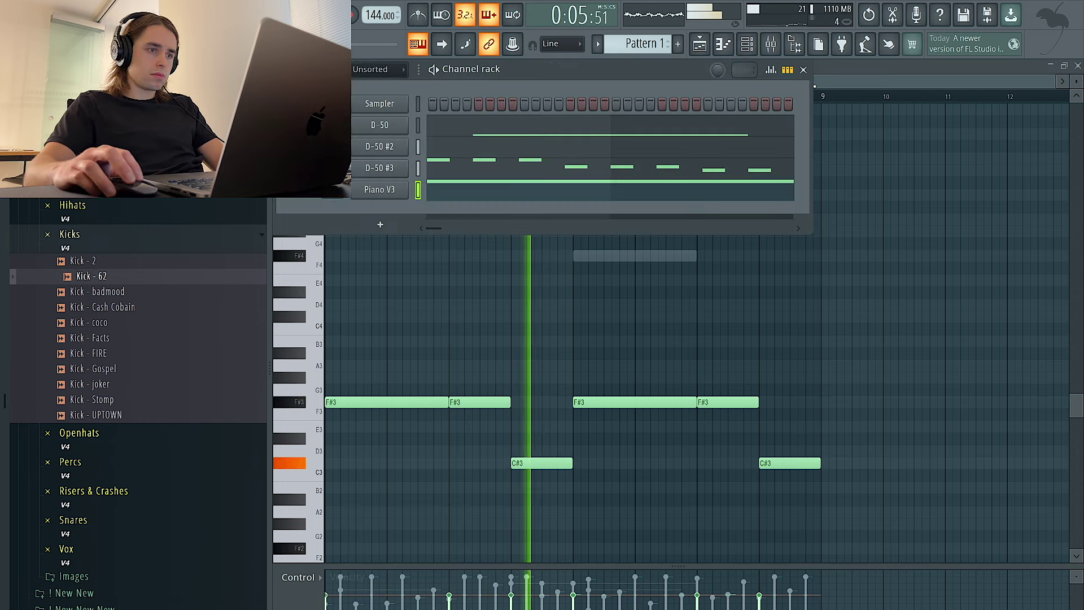
pyautogui.click(380, 190)
pyautogui.click(515, 163)
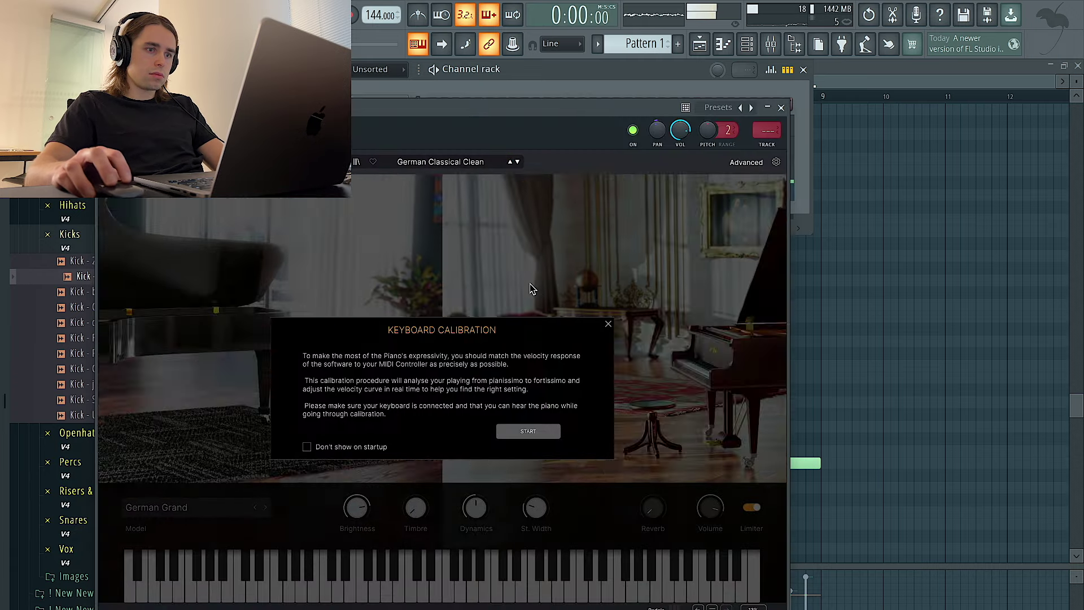
pyautogui.click(608, 324)
pyautogui.click(781, 108)
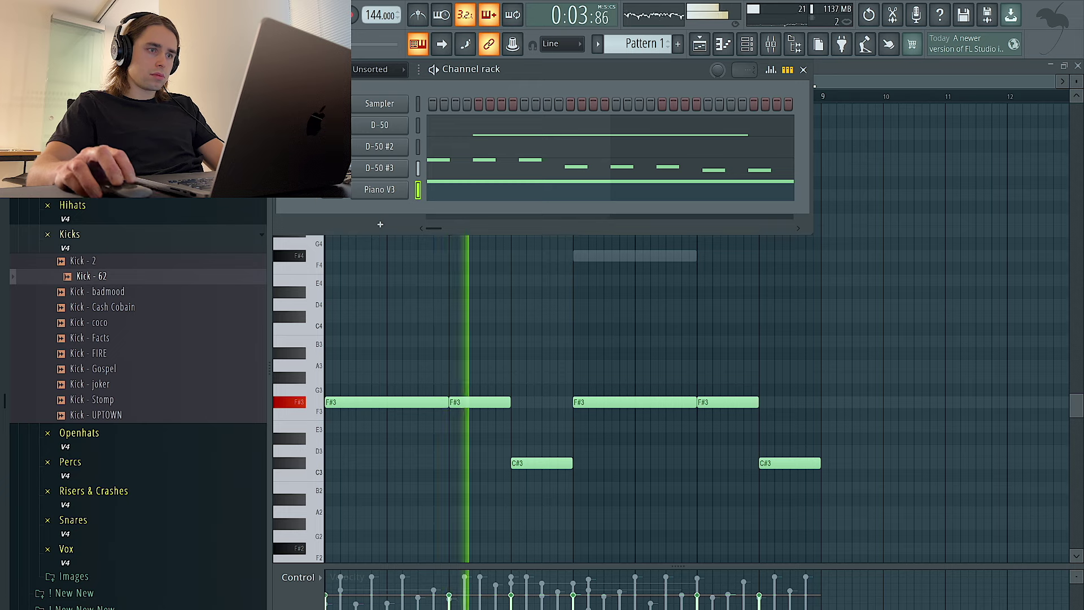
# Delete the C#3 note at bar 4 from the Piano V3 part
pyautogui.moveTo(496, 446); pyautogui.dragTo(903, 474)
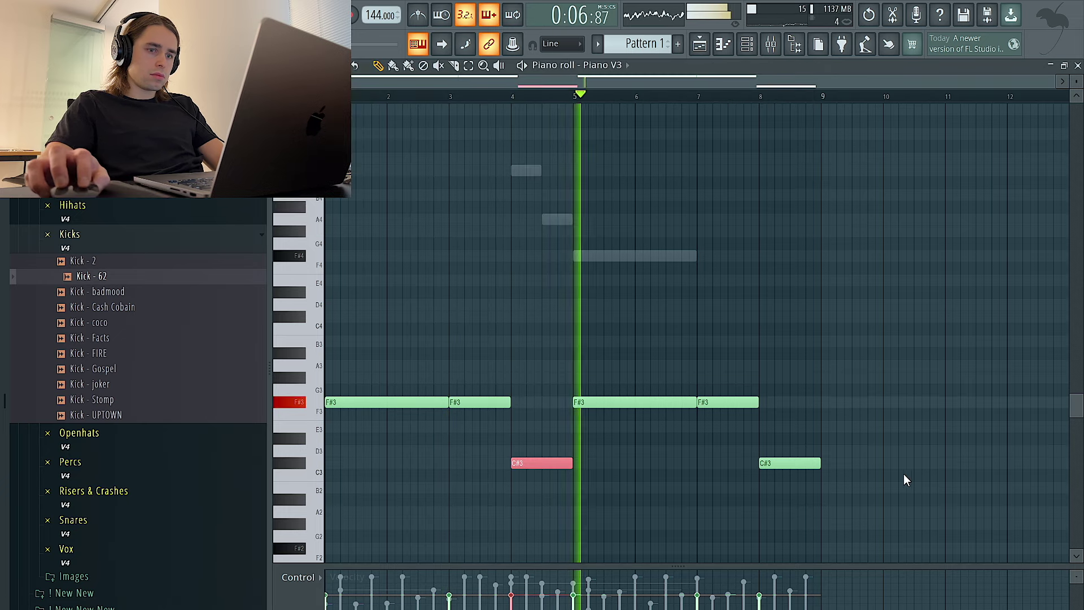
pyautogui.click(527, 453)
pyautogui.click(751, 46)
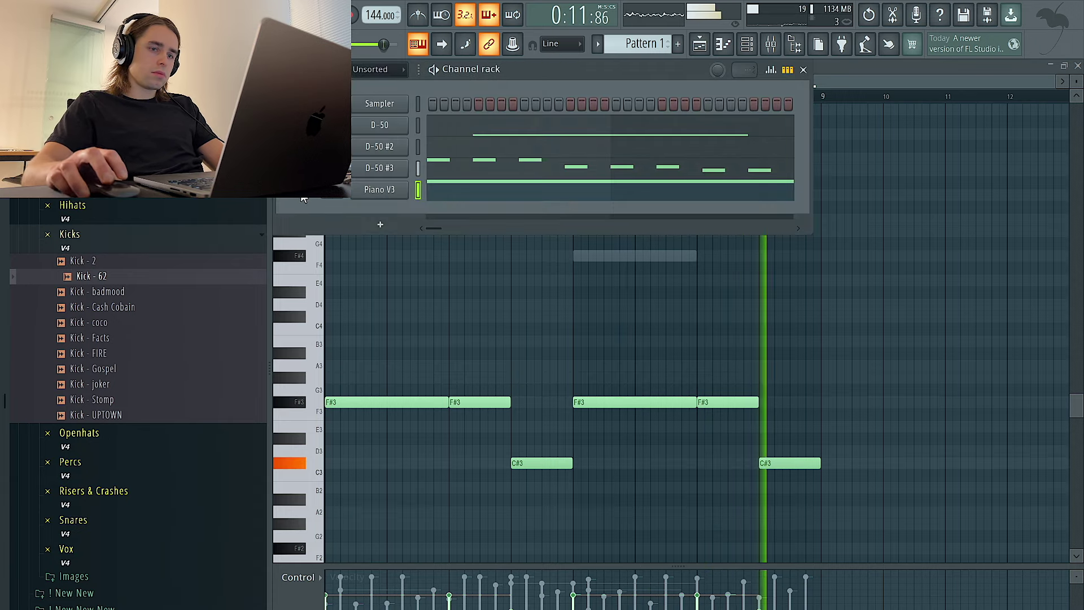
pyautogui.click(479, 305)
pyautogui.rightClick(540, 463)
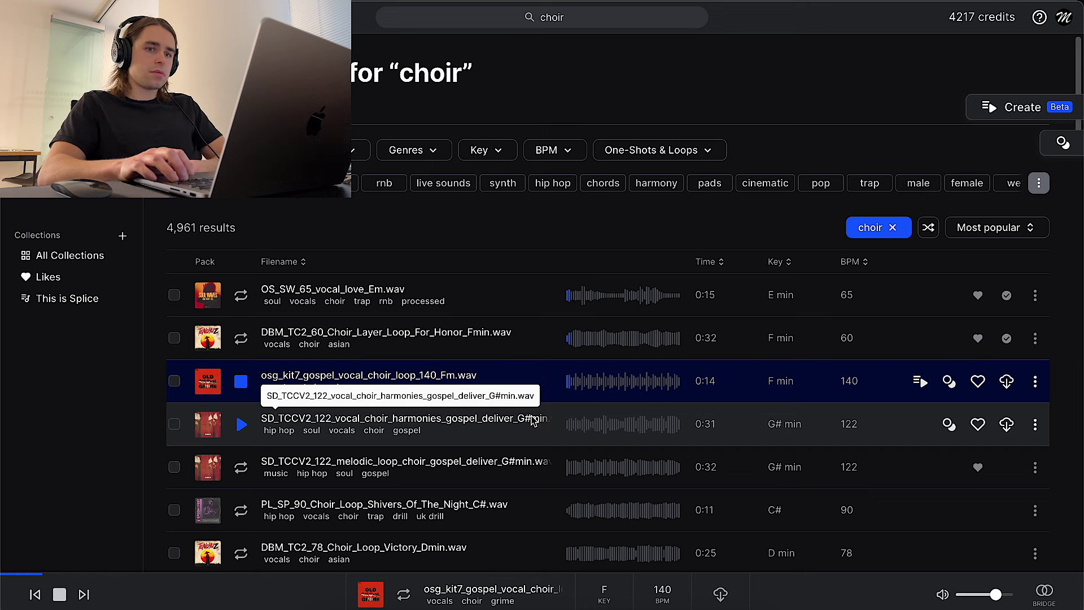
# Stop the preview of the gospel vocal choir loop in Splice
pyautogui.press('space')
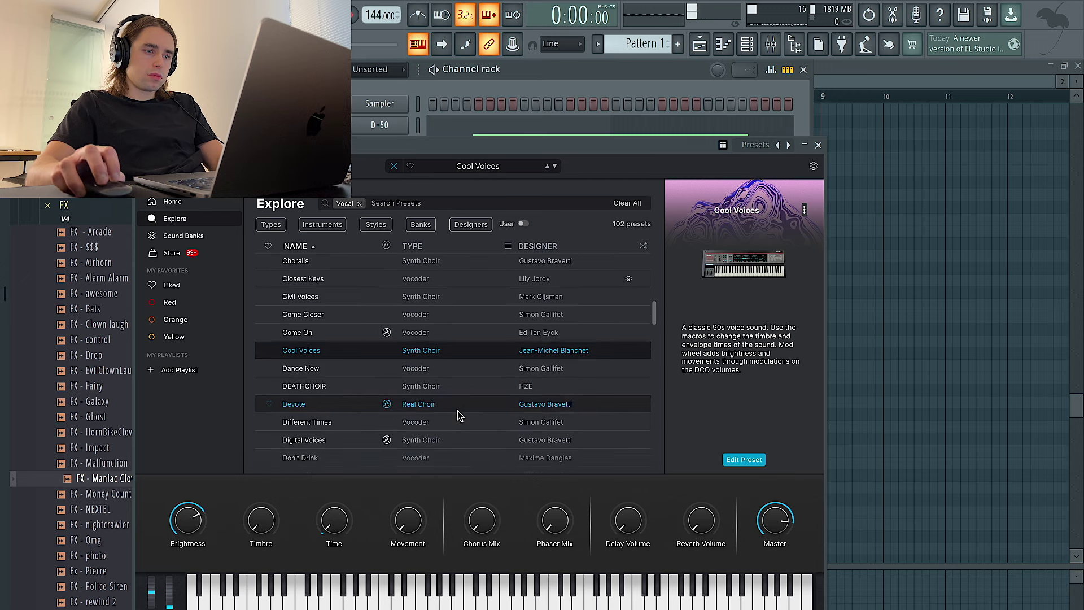
# Audition the Devote and Digital Voices presets in Analog Lab V, choose Vienna's Choir and close the instrument
pyautogui.click(458, 407)
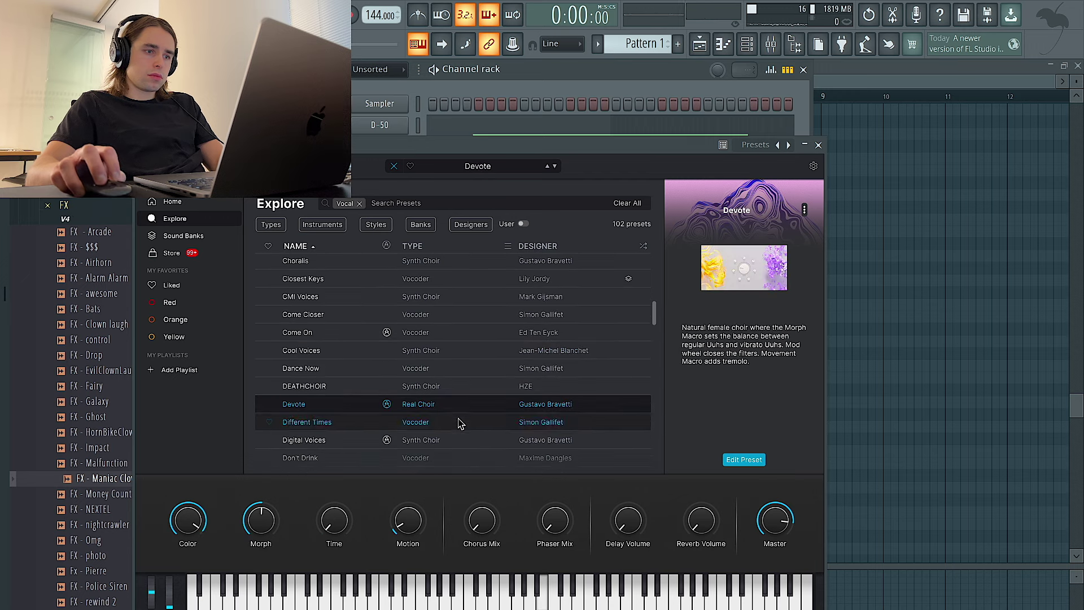
pyautogui.click(466, 440)
pyautogui.scroll(-2, 471, 435)
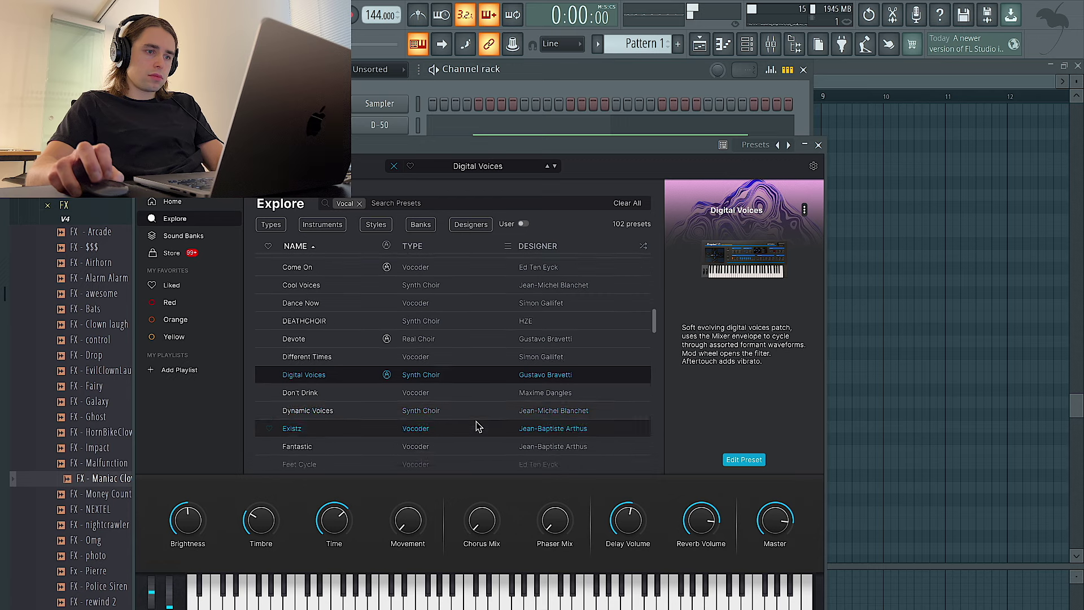
pyautogui.press('v')
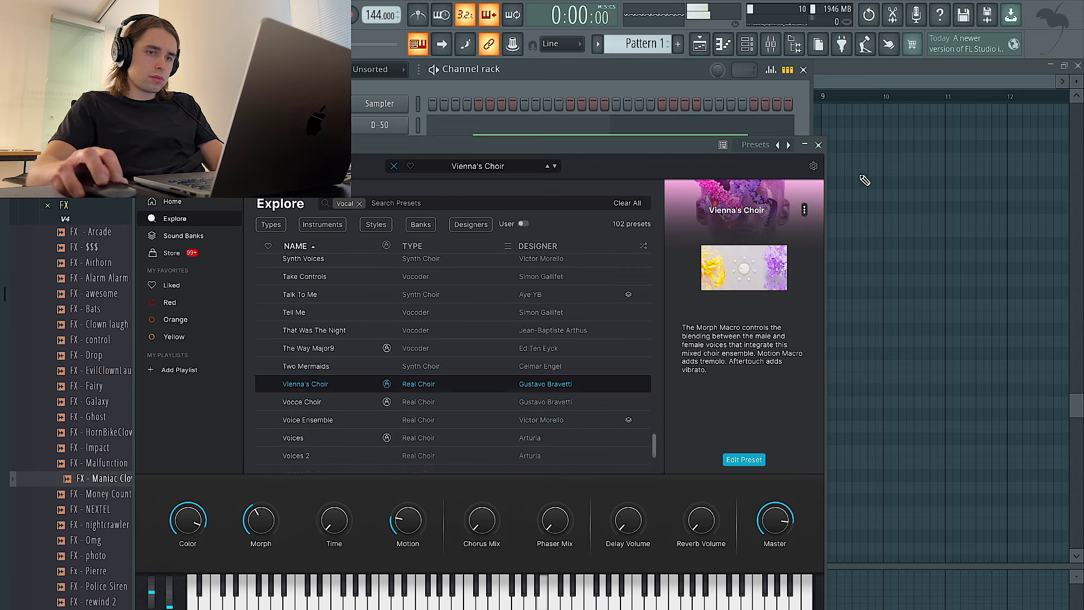
pyautogui.click(818, 145)
# In the Analog Lab V piano roll, enter one-bar B5 and F#5 chords at bars 1, 3 and 5, adding A5 at bar 1
pyautogui.click(433, 214)
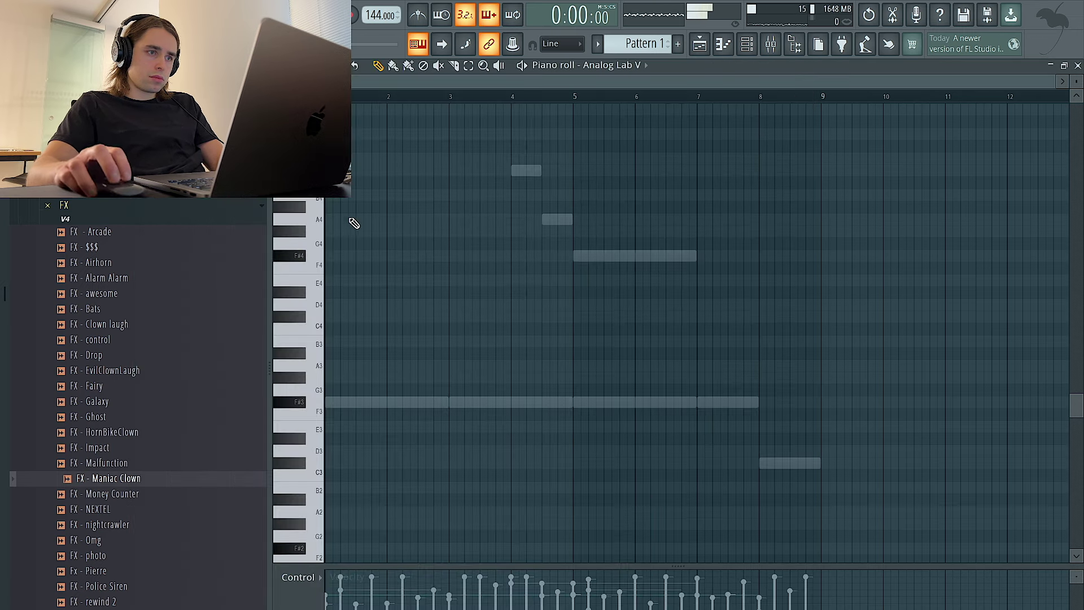
pyautogui.scroll(4, 360, 215)
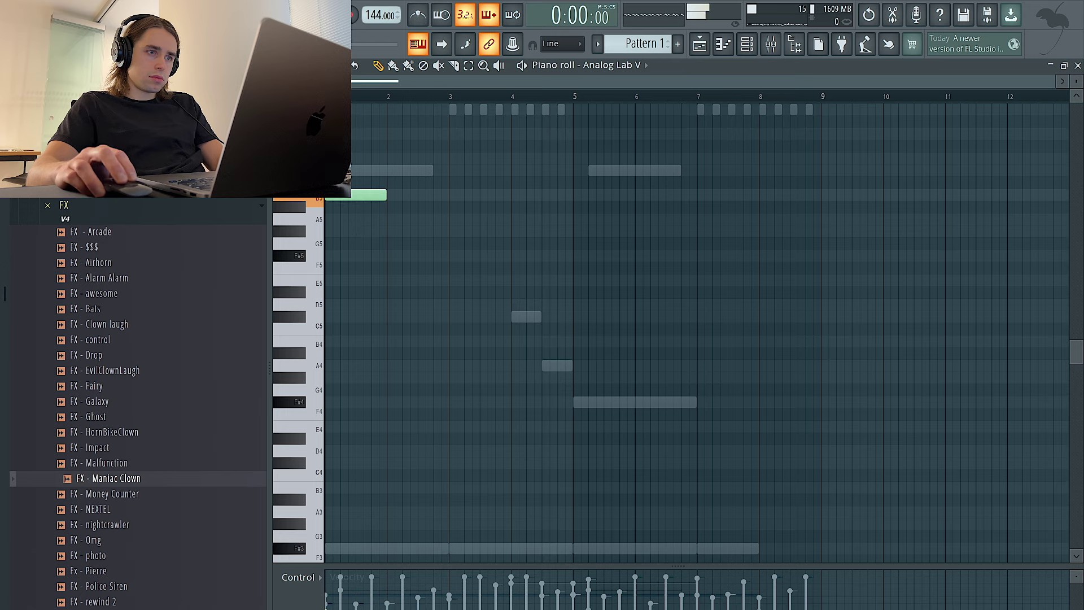
pyautogui.press('space')
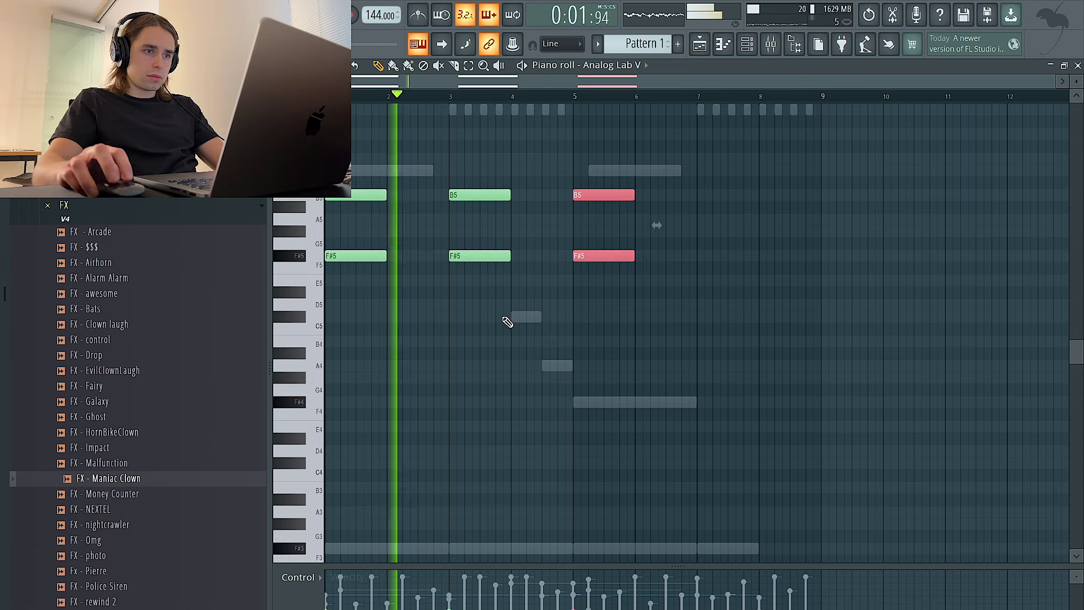
pyautogui.scroll(2, 488, 285)
pyautogui.scroll(2, 479, 285)
pyautogui.press('space')
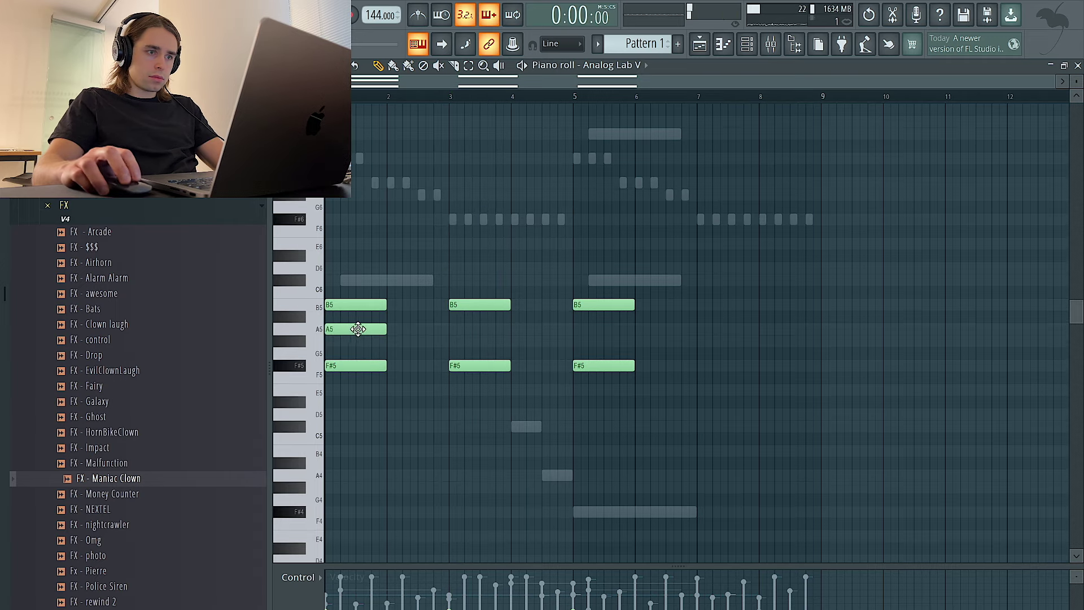
# Try moving the bar 1 A5 note to C#6 and splitting the chord into short stabs, listening to each version
pyautogui.moveTo(358, 329); pyautogui.dragTo(359, 269)
pyautogui.press('space')
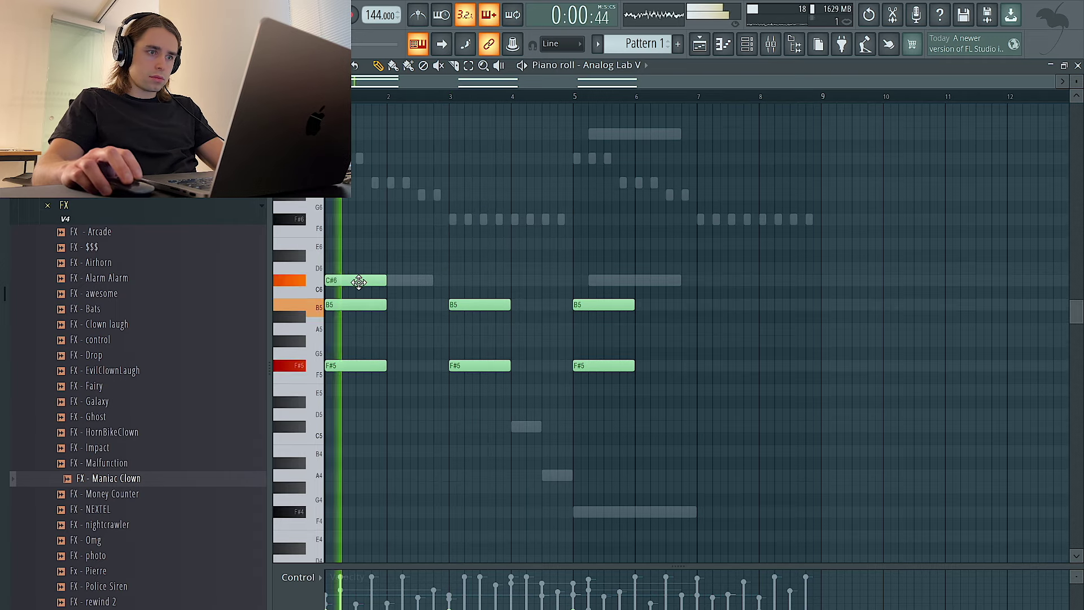
pyautogui.moveTo(364, 315); pyautogui.dragTo(375, 370)
pyautogui.press('space')
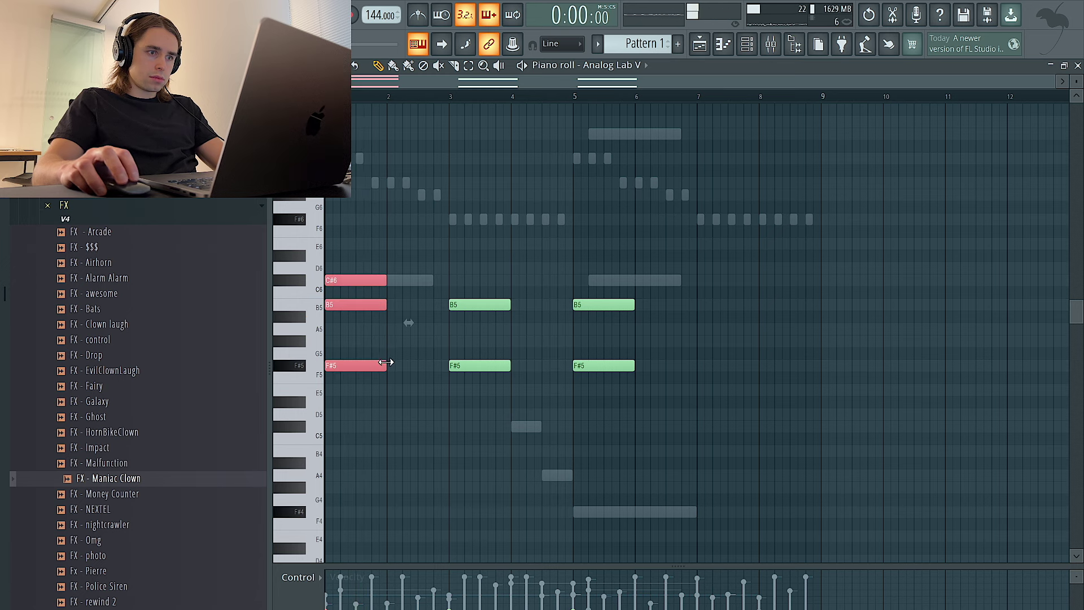
pyautogui.press('space')
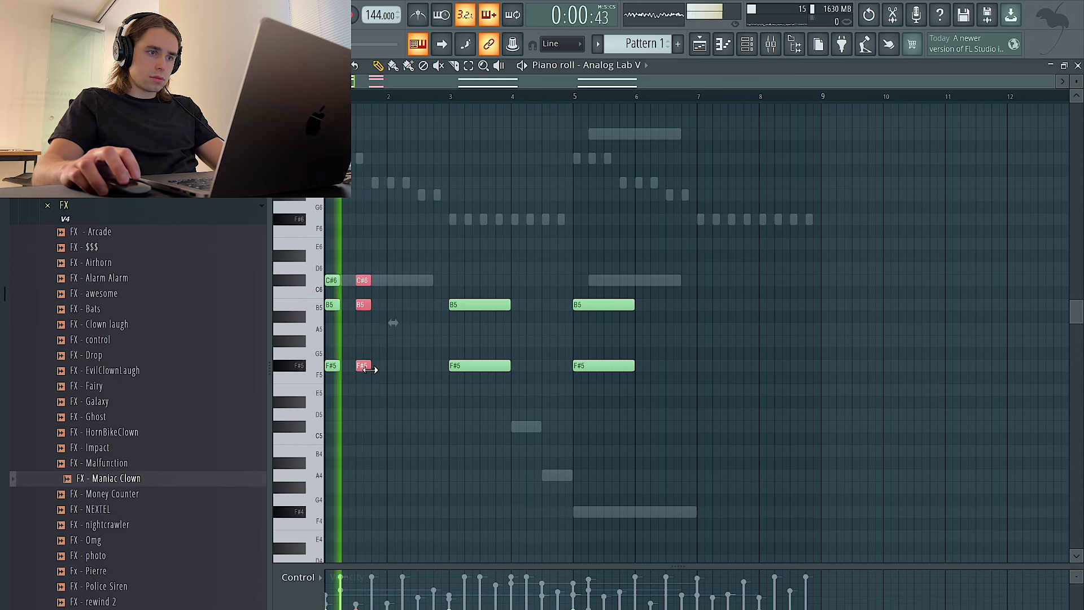
pyautogui.press('space')
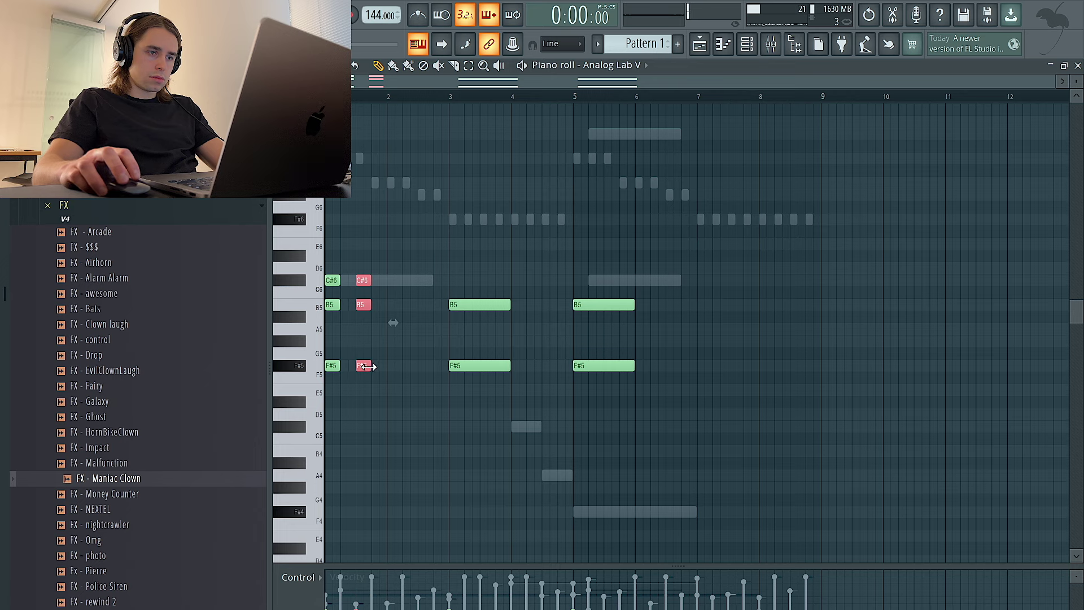
pyautogui.press('space')
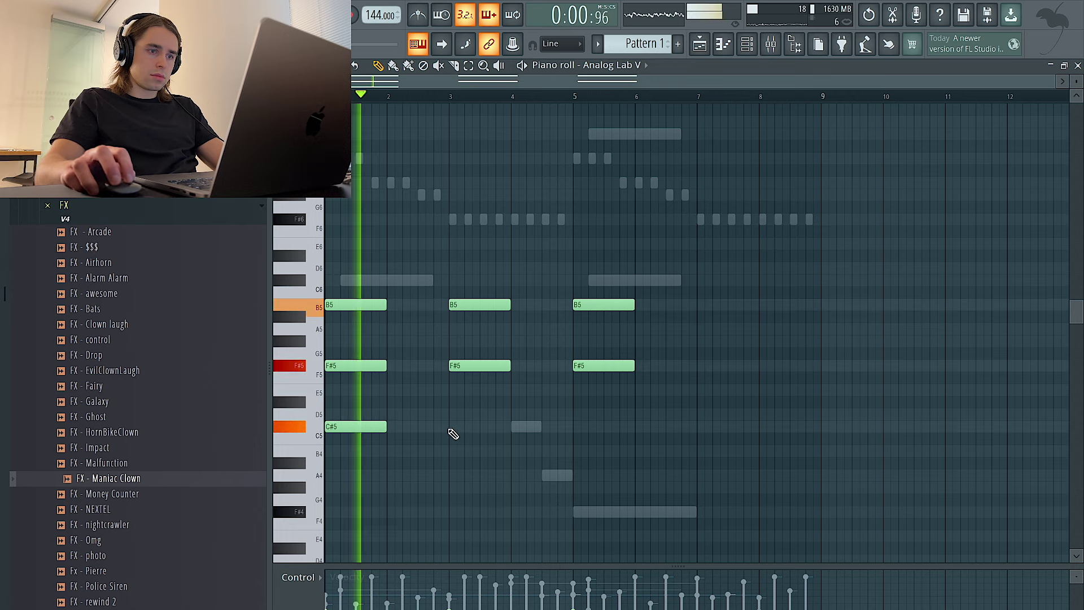
# Add a C#5 note to the bar 3 chord and delete the B5 and F#5 notes at bar 5
pyautogui.click(453, 431)
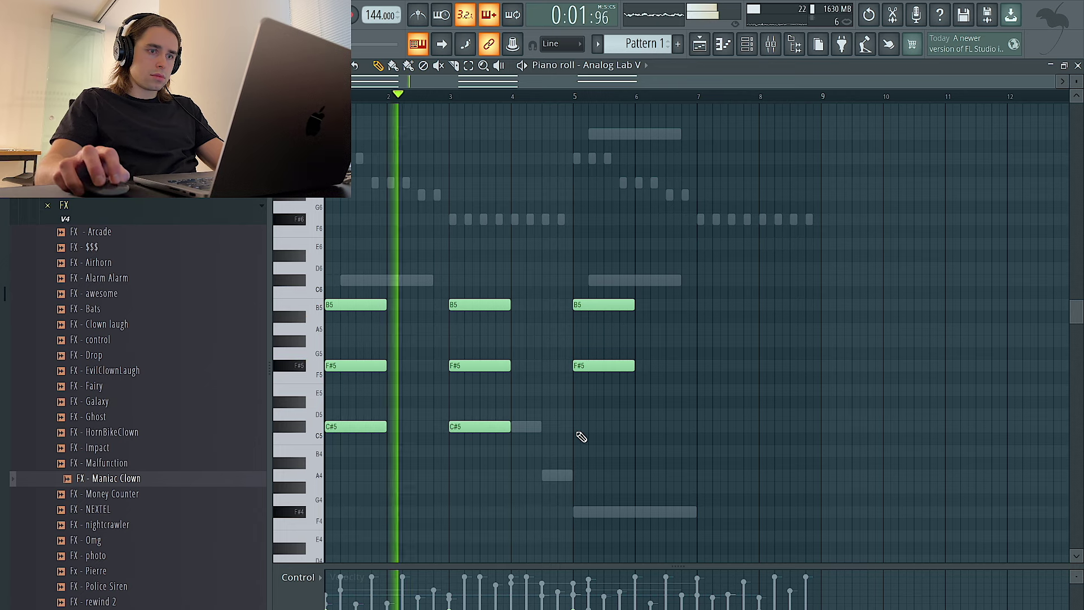
pyautogui.rightClick(601, 366)
pyautogui.rightClick(592, 305)
# Duplicate the choir chords of bars 1–4 into bars 5–8
pyautogui.moveTo(576, 98); pyautogui.dragTo(327, 97)
pyautogui.hotkey('ctrl', 'b')
pyautogui.hotkey('ctrl', 'd')
# Delete the C#5 notes from all four choir chords and return to the channel rack
pyautogui.rightClick(744, 428)
pyautogui.rightClick(604, 428)
pyautogui.rightClick(479, 428)
pyautogui.rightClick(370, 429)
pyautogui.hotkey('ctrl', 'a')
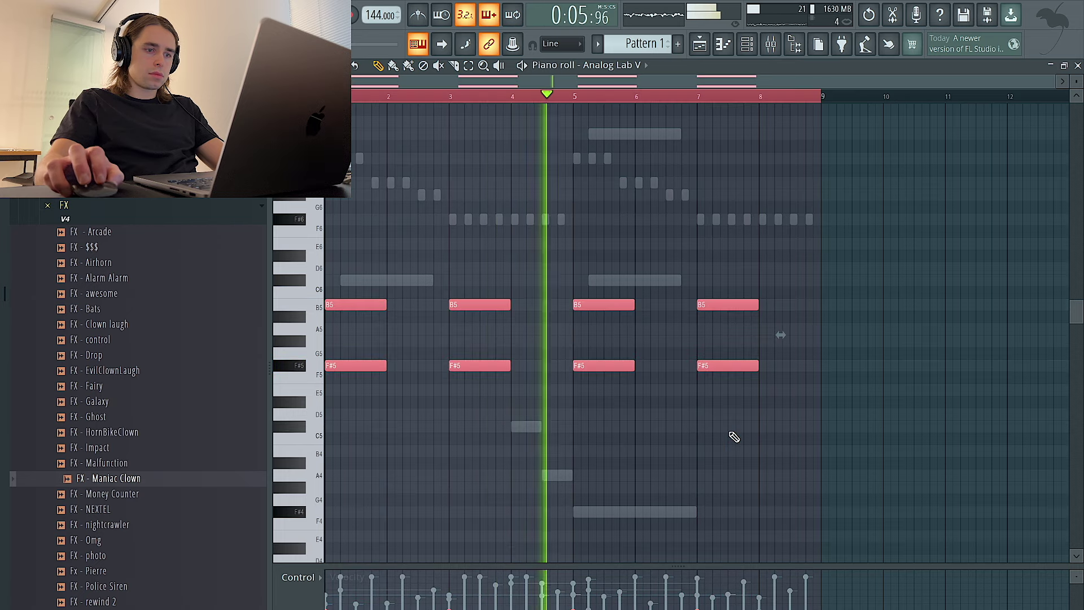
pyautogui.hotkey('ctrl', 'd')
pyautogui.click(747, 44)
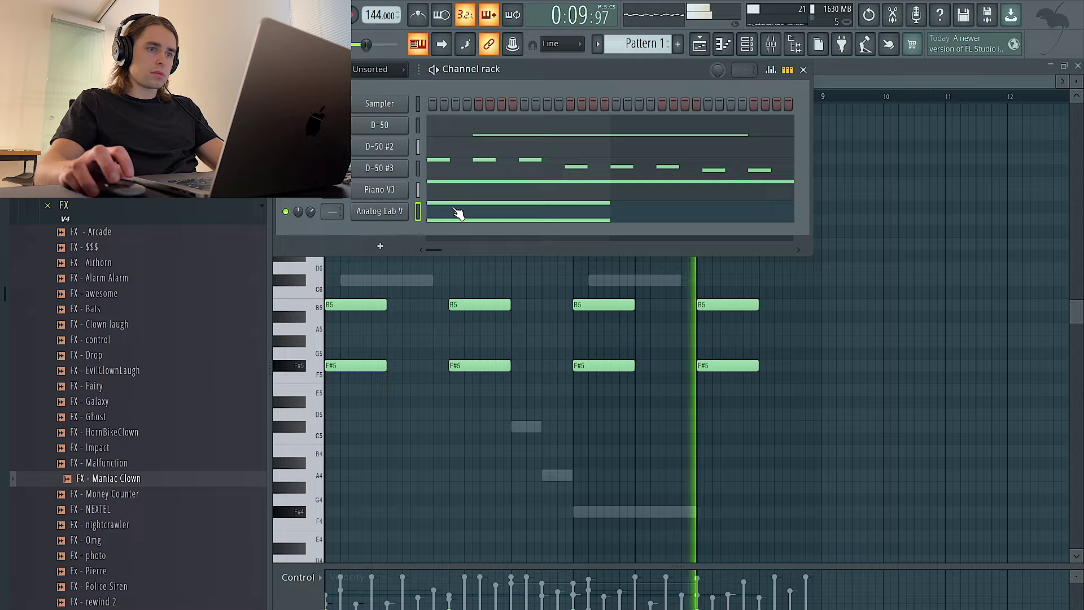
# Switch to Splice, audition the choir loops and bring HOSN_Choir_Loop_06_Bm_128BPM.wav into the FL Studio playlist on Track 6 at bar 1
pyautogui.hotkey('ctrl', 'Left')
pyautogui.click(579, 607)
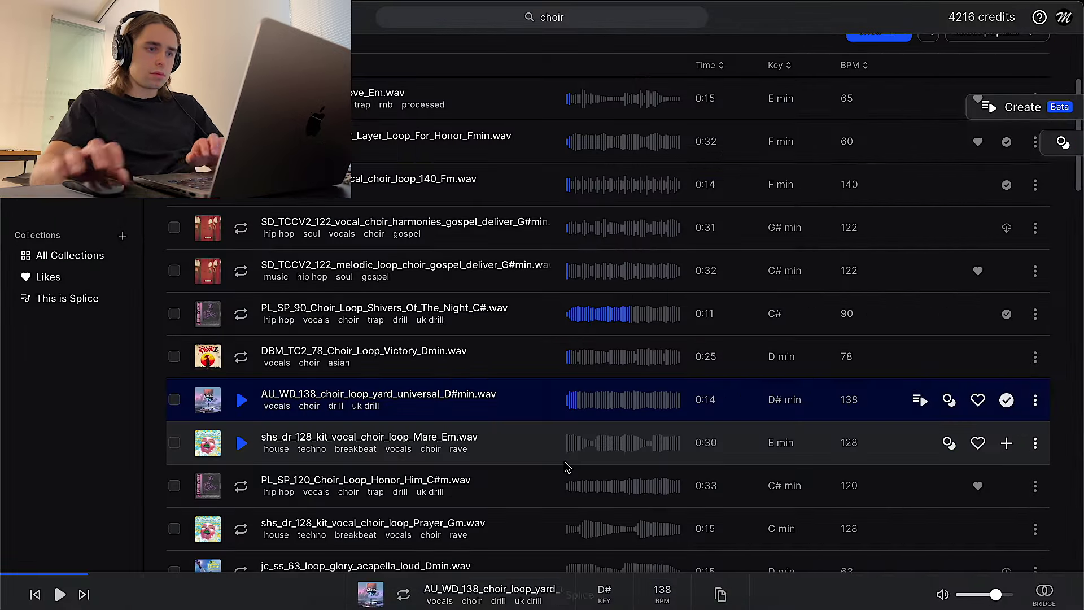
pyautogui.press('Down')
pyautogui.press('Up')
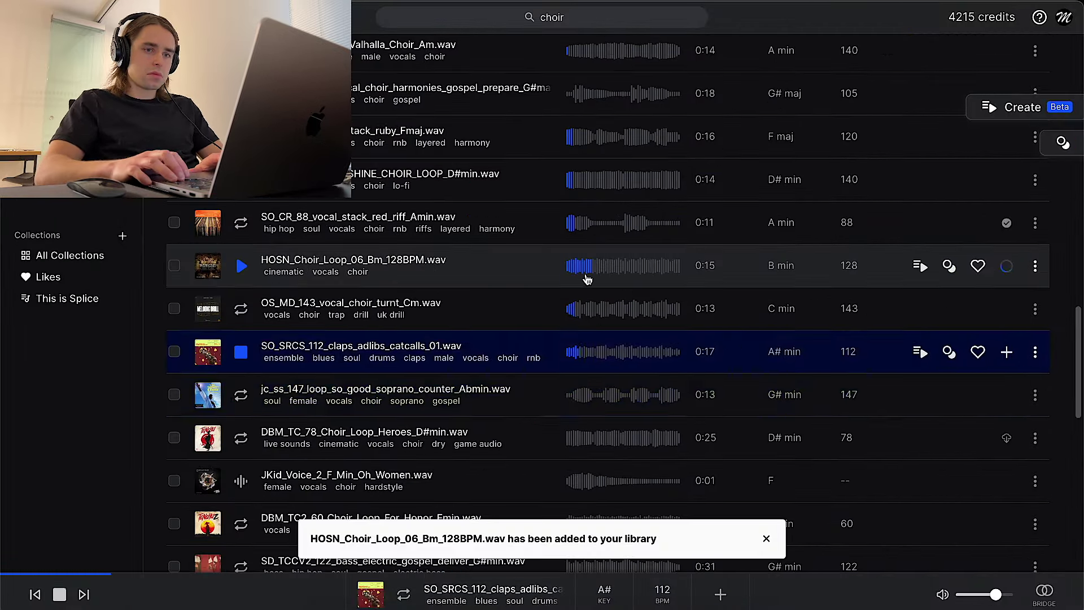
pyautogui.press('Down')
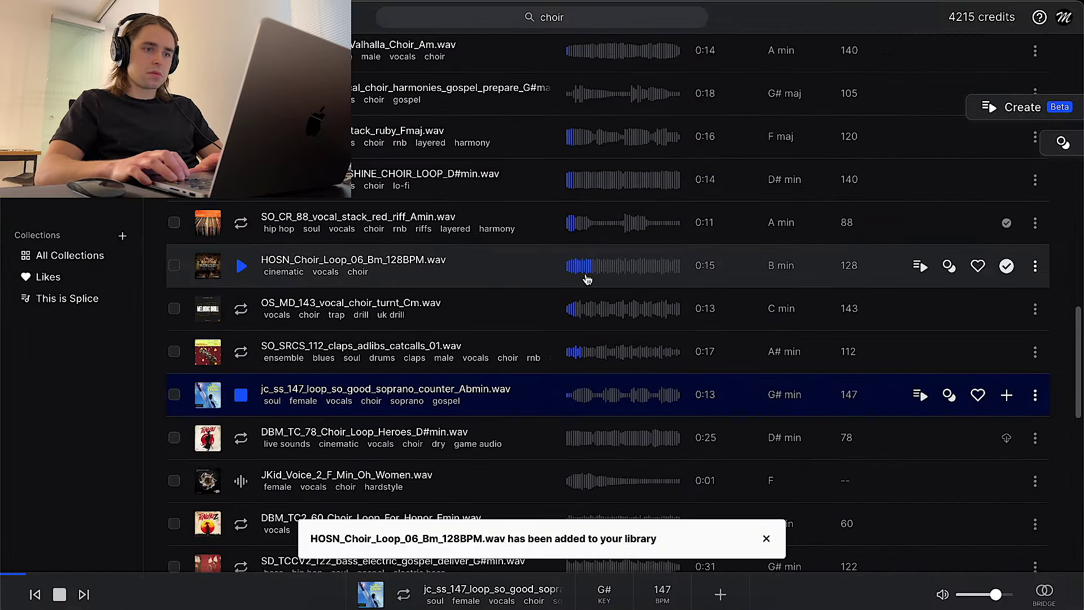
pyautogui.moveTo(587, 279); pyautogui.dragTo(467, 335)
pyautogui.hotkey('ctrl', 'Right')
# Time-stretch the choir loop to span bars 1–8 using Stretch mode and route it to mixer track 2
pyautogui.doubleClick(467, 335)
pyautogui.moveTo(542, 118); pyautogui.dragTo(551, 447)
pyautogui.moveTo(582, 526); pyautogui.dragTo(582, 505)
pyautogui.click(650, 525)
pyautogui.click(643, 558)
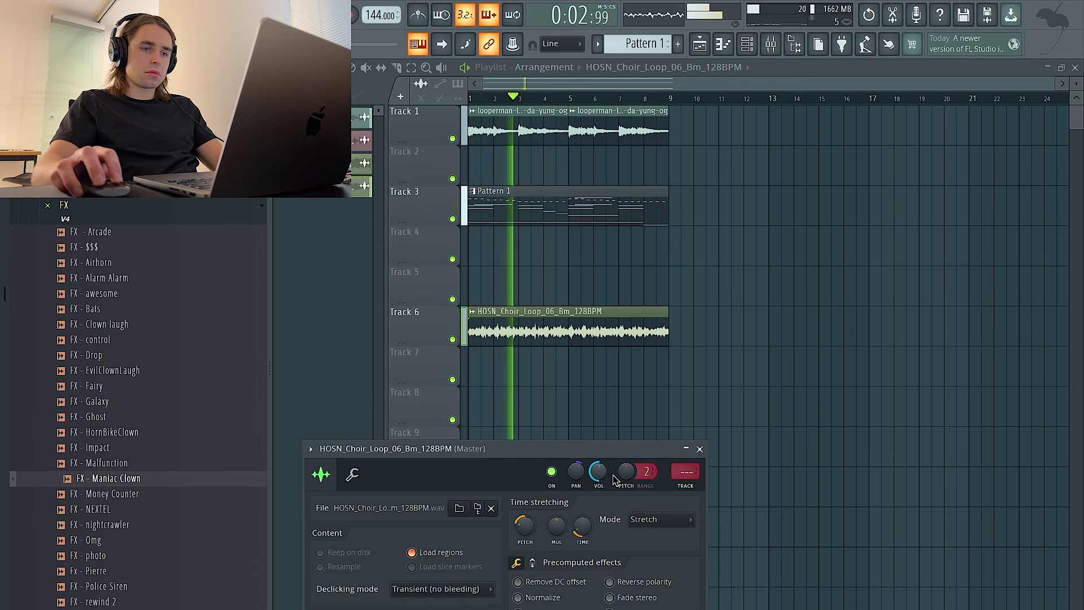
pyautogui.click(694, 488)
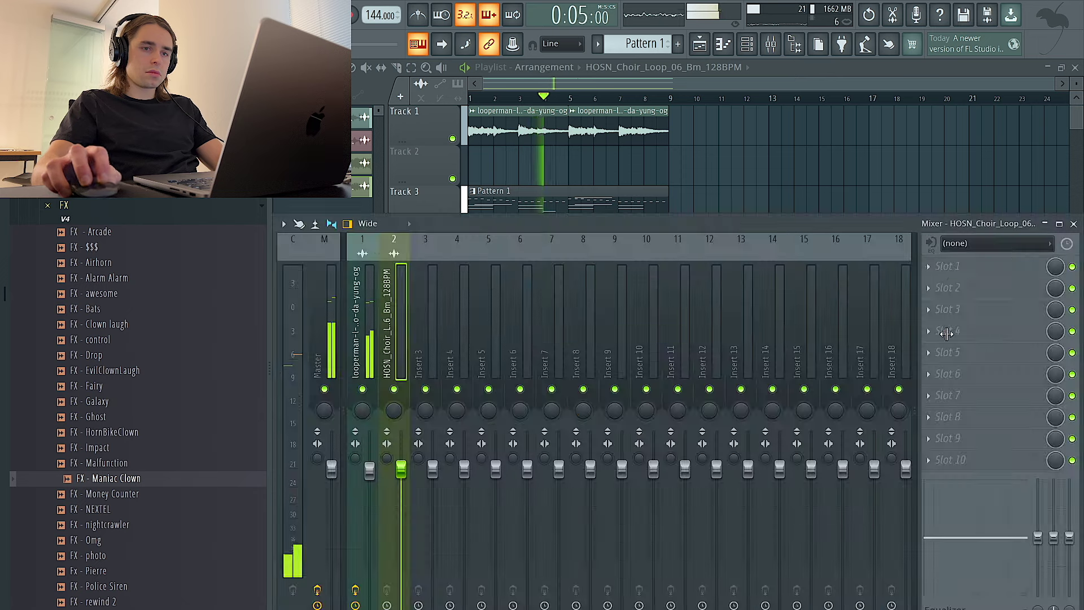
# Add Fruity parametric EQ 2 to the choir loop's mixer track with the 30Hz + 18kHz cut preset and raise the low cut above 200 Hz
pyautogui.click(1000, 272)
pyautogui.click(789, 231)
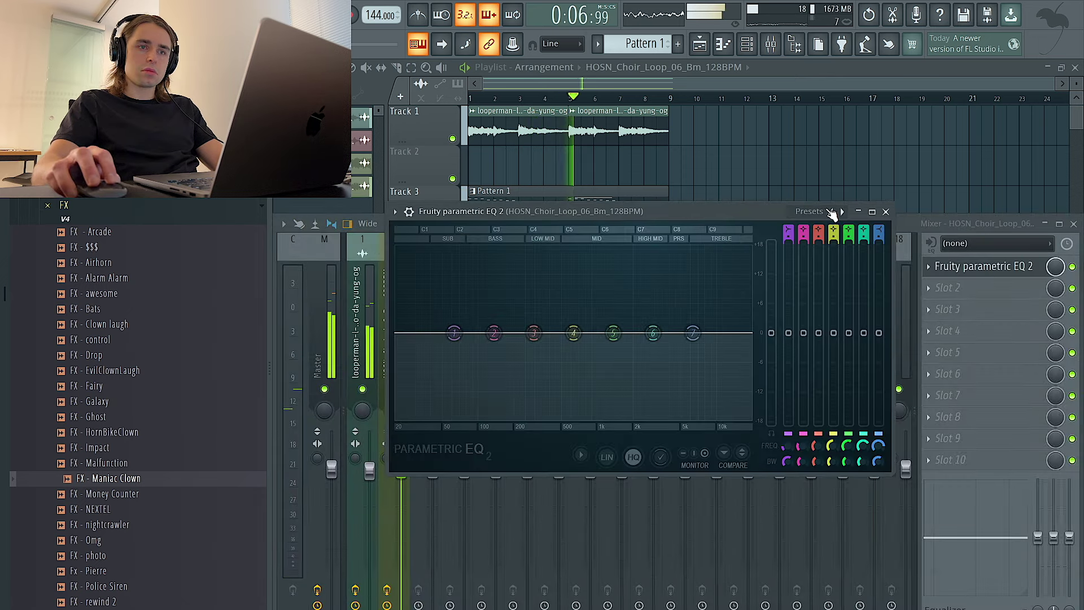
pyautogui.click(842, 212)
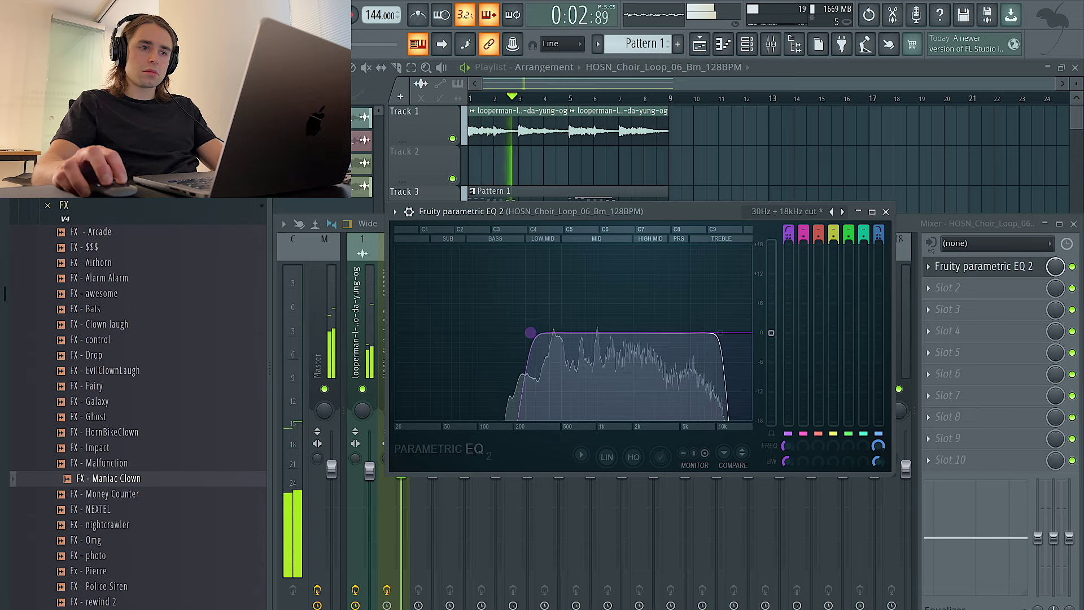
# Add Fresh Air to slot 4 of the choir loop's mixer track with linked Mid Air and High Air at 12
pyautogui.click(937, 326)
pyautogui.click(937, 323)
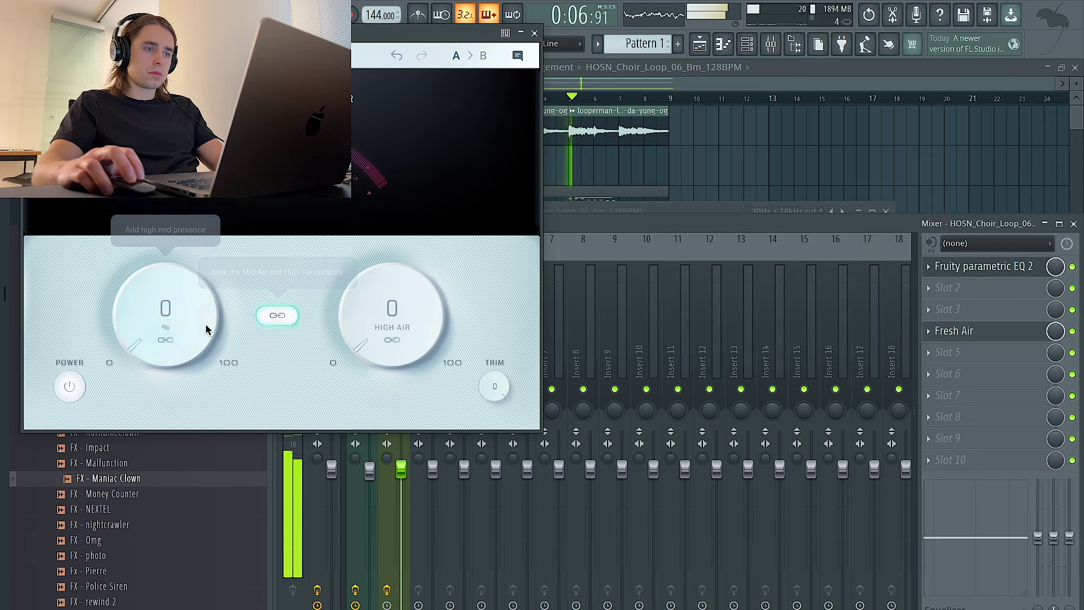
pyautogui.moveTo(206, 324); pyautogui.dragTo(198, 301)
pyautogui.click(362, 502)
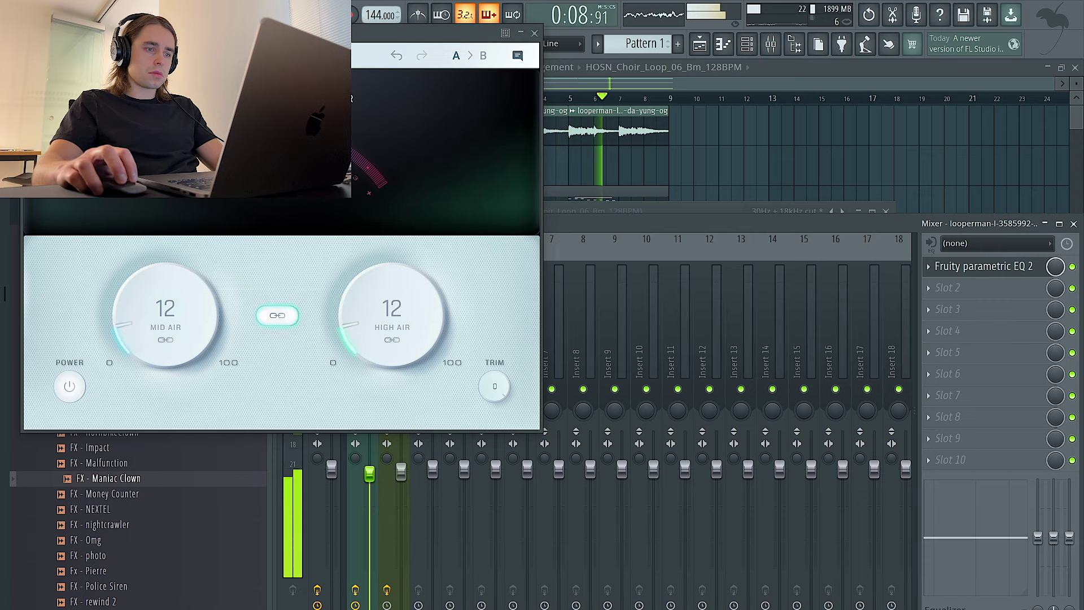
pyautogui.click(641, 86)
pyautogui.click(534, 34)
# Slice the Track 6 choir clip at bar 5 and delete its second half
pyautogui.click(398, 68)
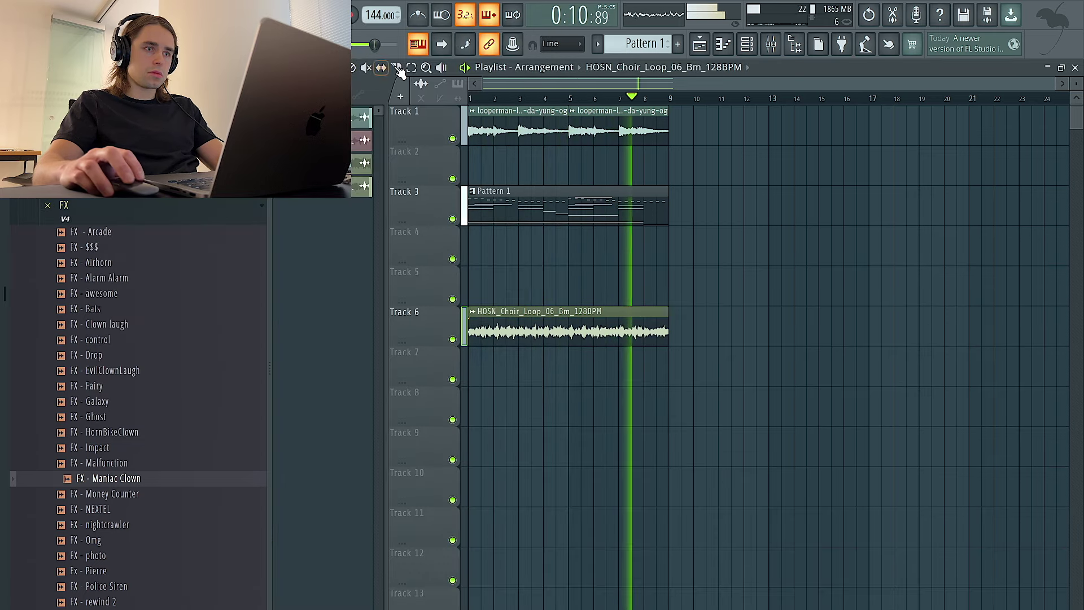
pyautogui.moveTo(570, 303); pyautogui.dragTo(570, 349)
pyautogui.keyDown('ctrl'); pyautogui.click(602, 333); pyautogui.keyUp('ctrl')
pyautogui.press('Delete')
# Duplicate the choir clip of bars 1–4 into bars 5–8 on Track 6
pyautogui.keyDown('ctrl'); pyautogui.click(490, 323); pyautogui.keyUp('ctrl')
pyautogui.hotkey('ctrl', 'b')
pyautogui.click(335, 68)
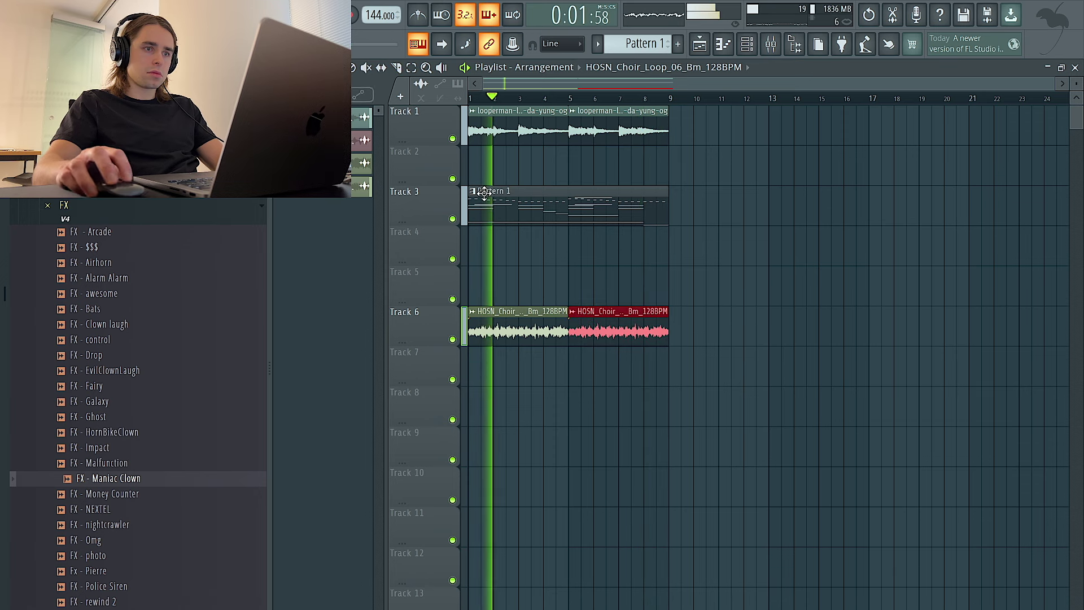
# Try a different pitch for the choir loop with a pitch range of 12, and reset the pitch
pyautogui.doubleClick(551, 338)
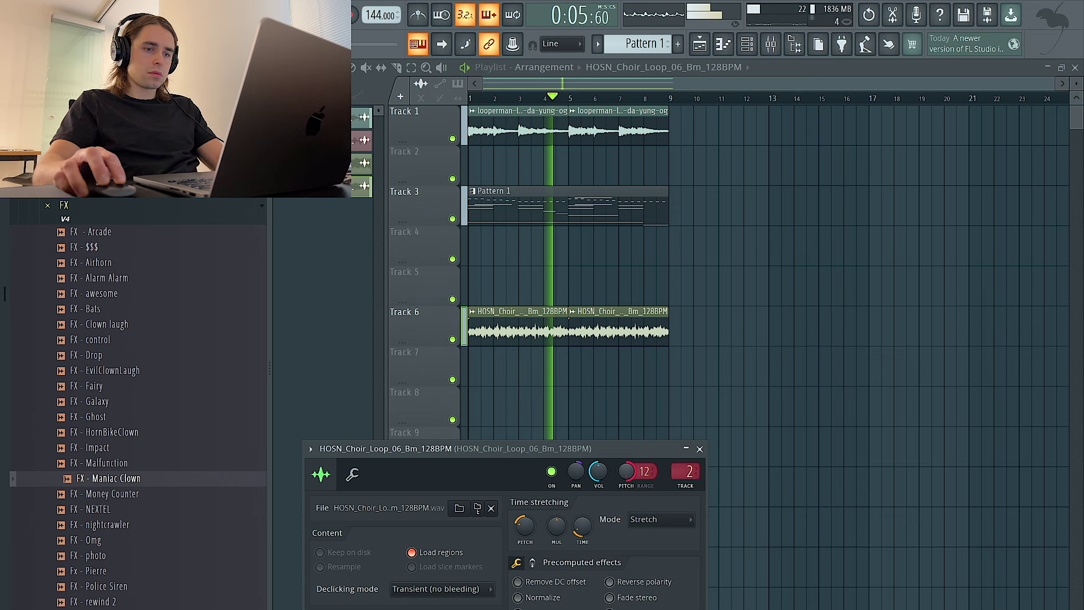
pyautogui.rightClick(625, 477)
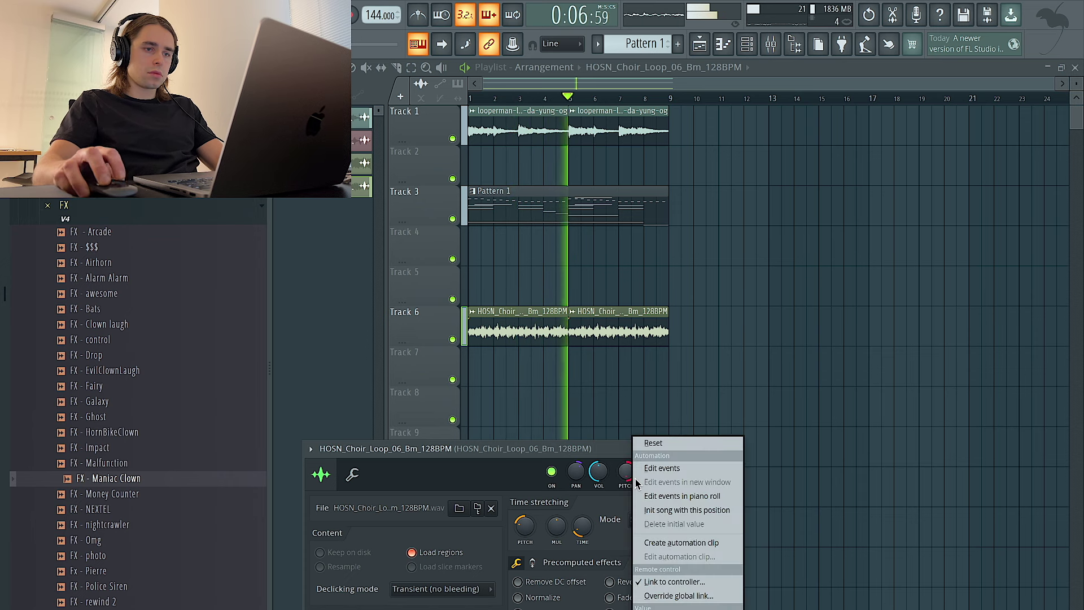
pyautogui.click(676, 441)
# Add Fruity Reeverb 2 to slot 2 of the choir loop's mixer track and bypass Fresh Air
pyautogui.click(772, 45)
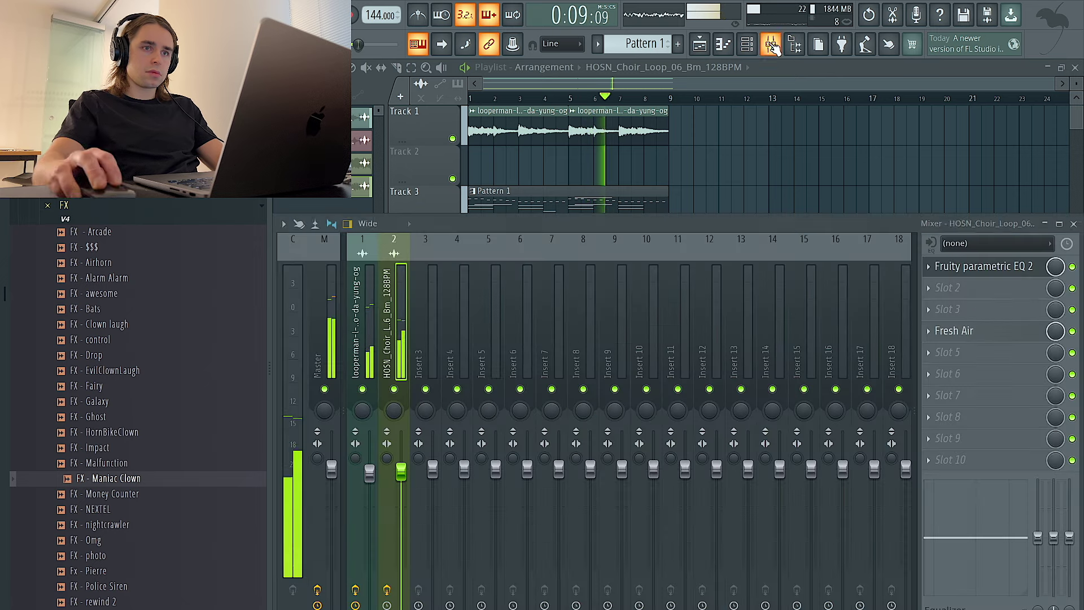
pyautogui.click(977, 308)
pyautogui.click(759, 271)
pyautogui.click(977, 287)
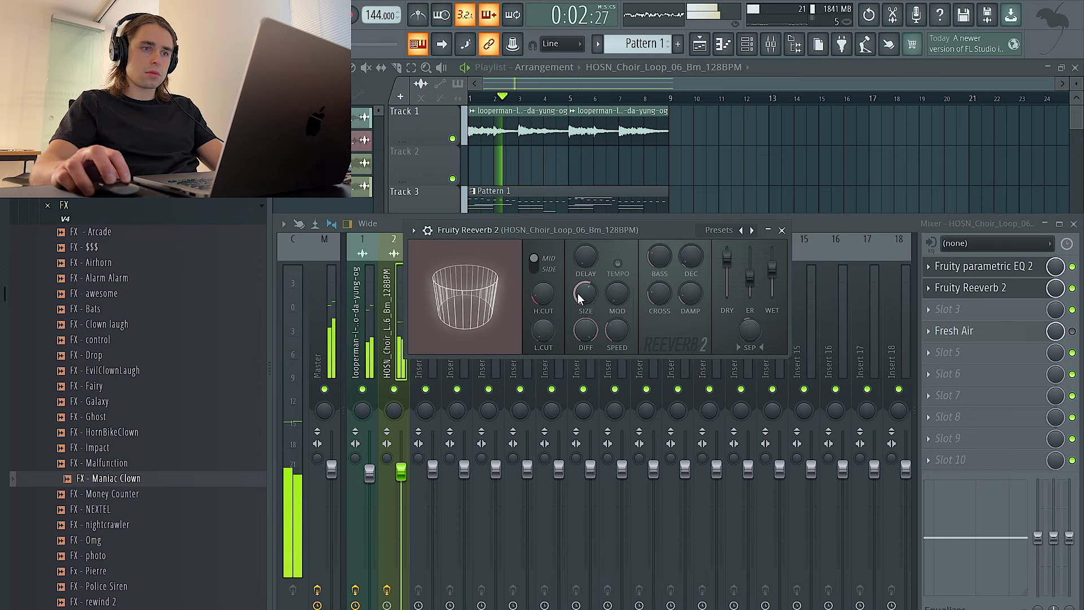
# Lower the choir loop's mixer volume and readjust the low cut in its Fruity parametric EQ 2
pyautogui.moveTo(401, 470); pyautogui.dragTo(401, 499)
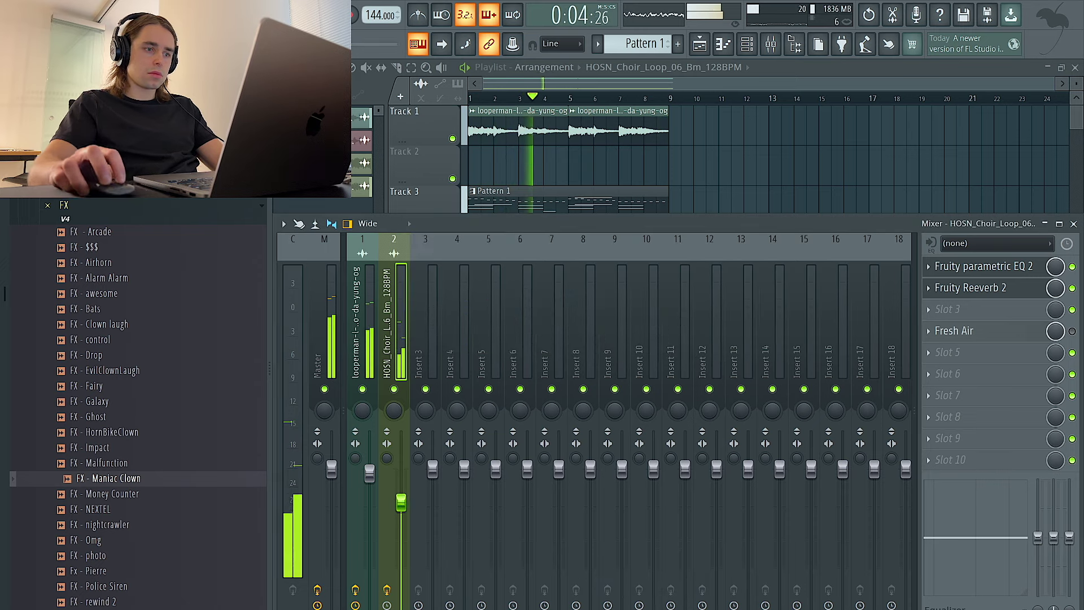
pyautogui.click(983, 266)
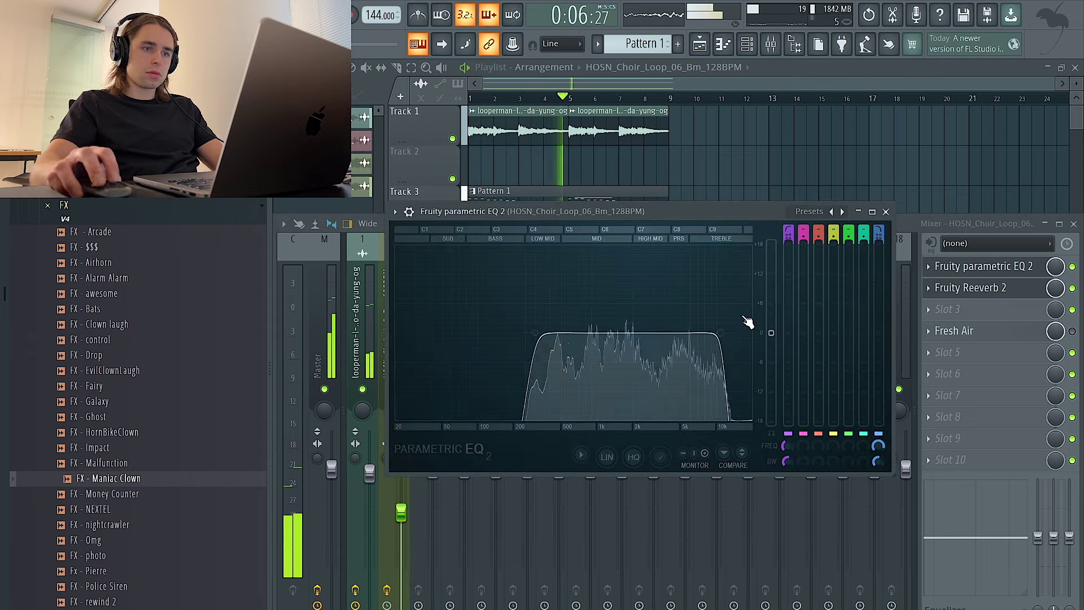
pyautogui.moveTo(519, 334); pyautogui.dragTo(545, 334)
pyautogui.moveTo(657, 334); pyautogui.dragTo(540, 336)
pyautogui.rightClick(848, 143)
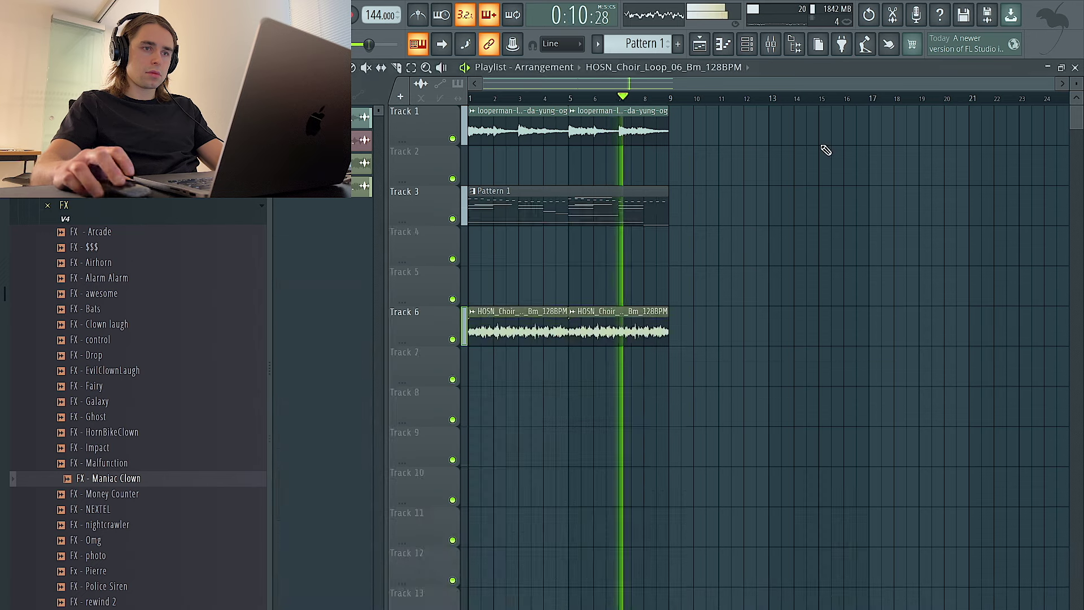
# Add a second Analog Lab V channel and load the liked bass preset Dark Drone
pyautogui.press('F6')
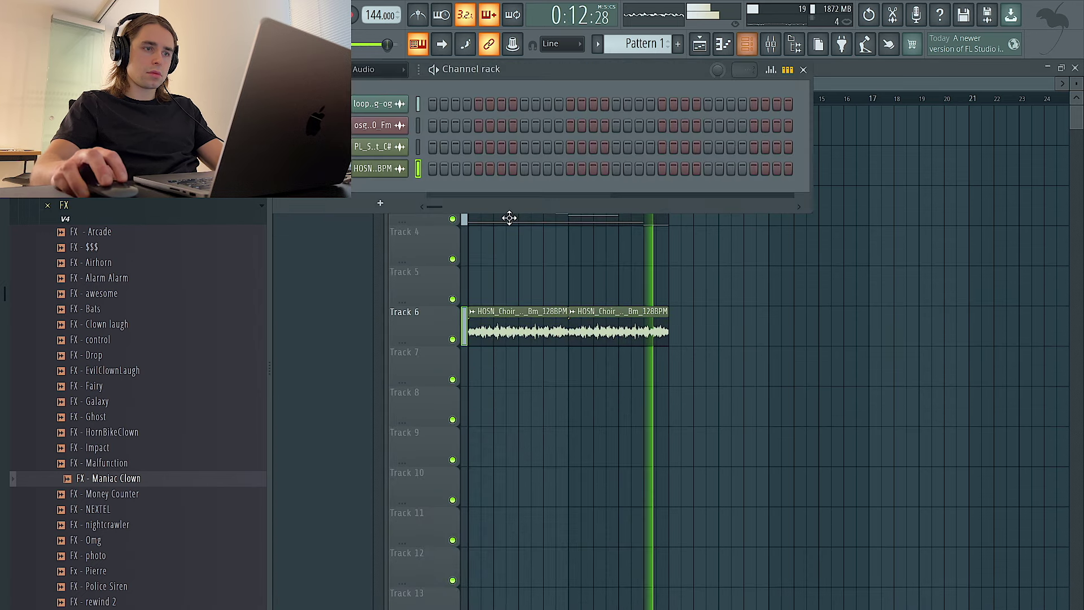
pyautogui.click(364, 184)
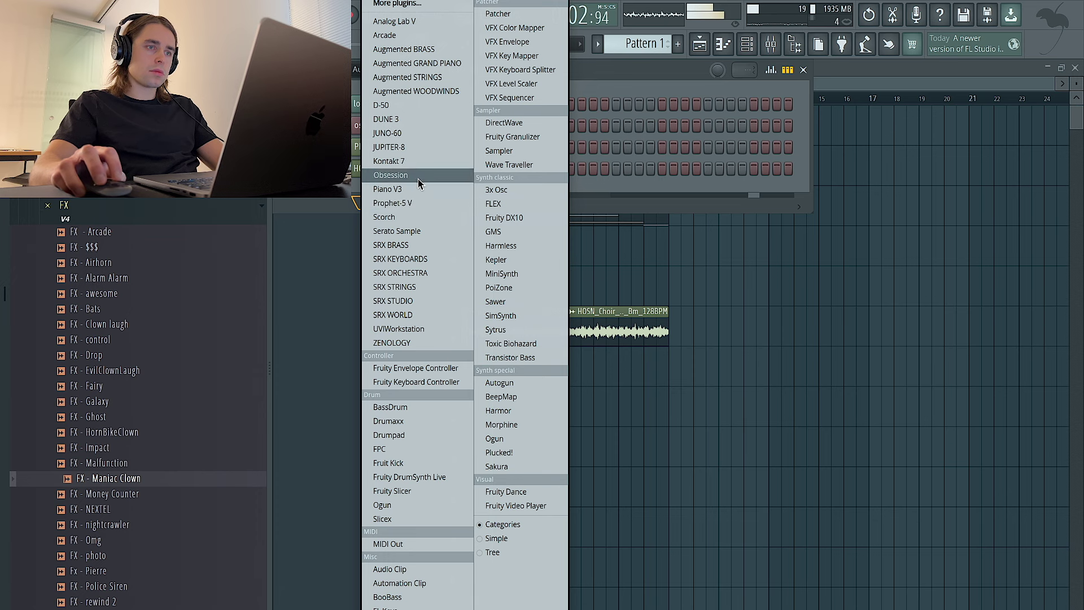
pyautogui.click(416, 343)
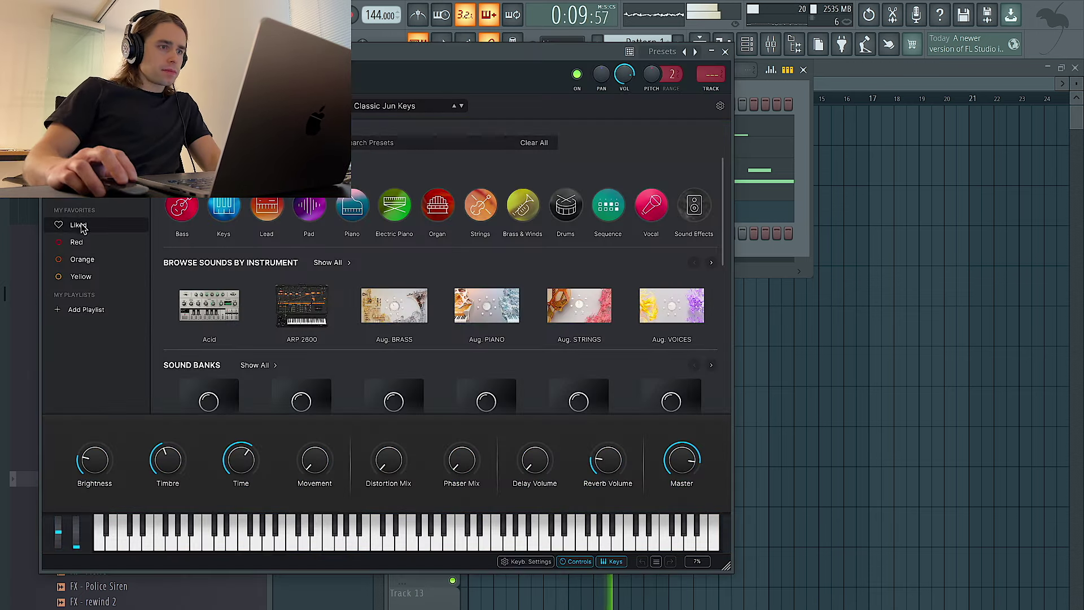
pyautogui.click(79, 225)
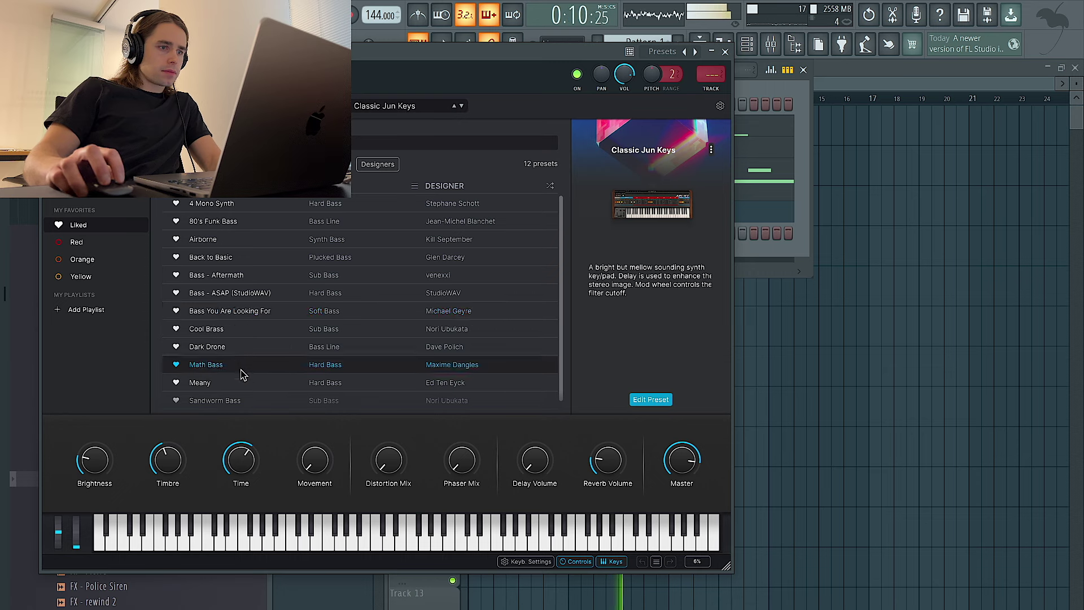
pyautogui.click(243, 346)
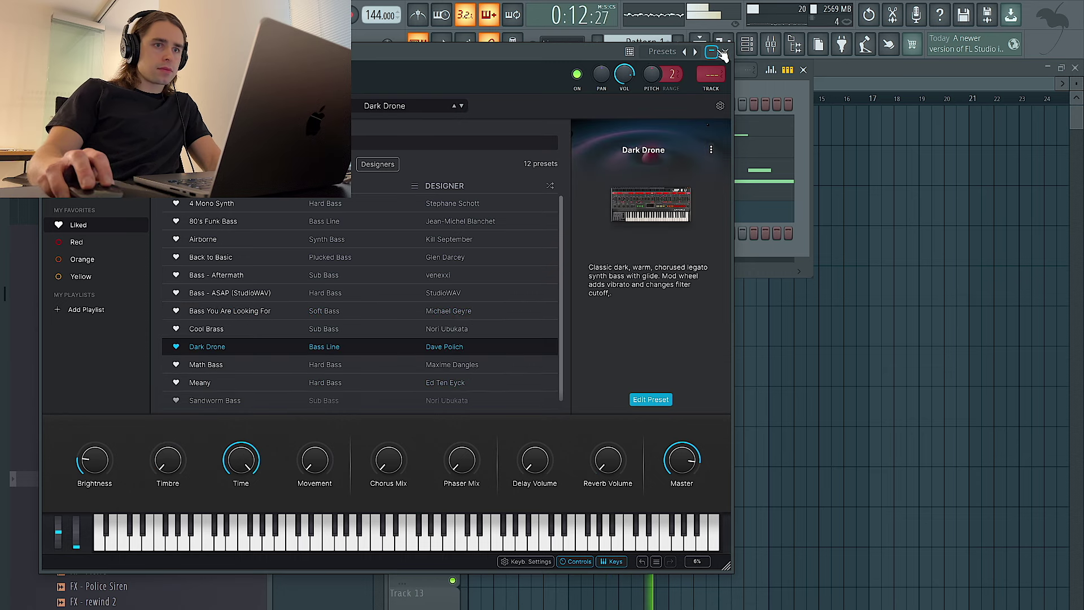
pyautogui.click(725, 52)
# In the new Analog Lab V channel's piano roll, draw a two-bar F#5 note starting at bar 1
pyautogui.rightClick(396, 232)
pyautogui.click(444, 232)
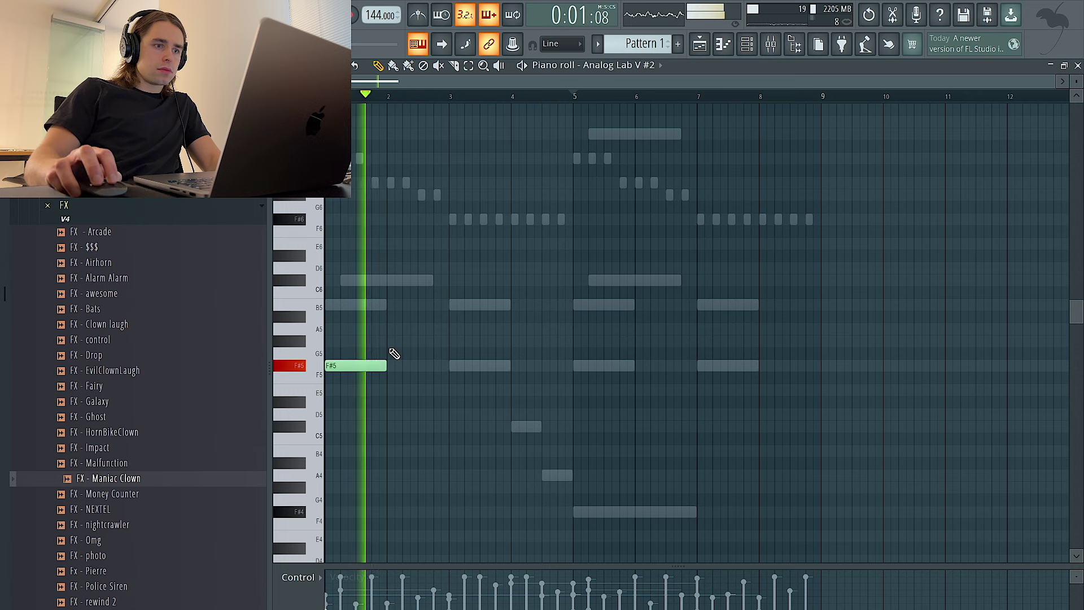
pyautogui.moveTo(385, 364); pyautogui.dragTo(447, 366)
pyautogui.press('space')
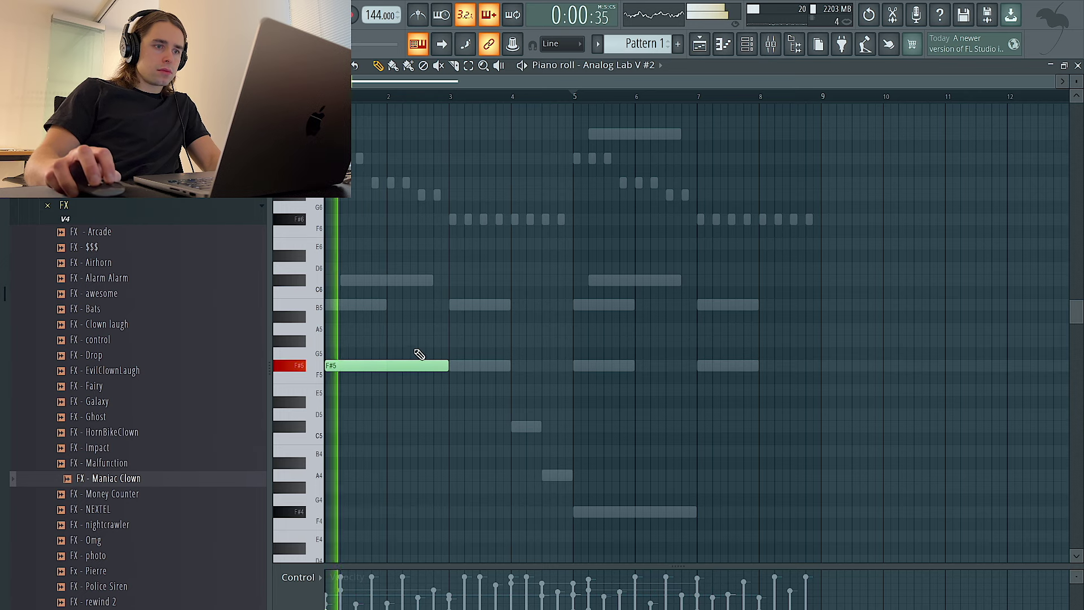
# Add a C#6 note halfway through bar 2 and a two-bar F#5 at bar 3, and apply legato to remove the overlaps
pyautogui.click(417, 280)
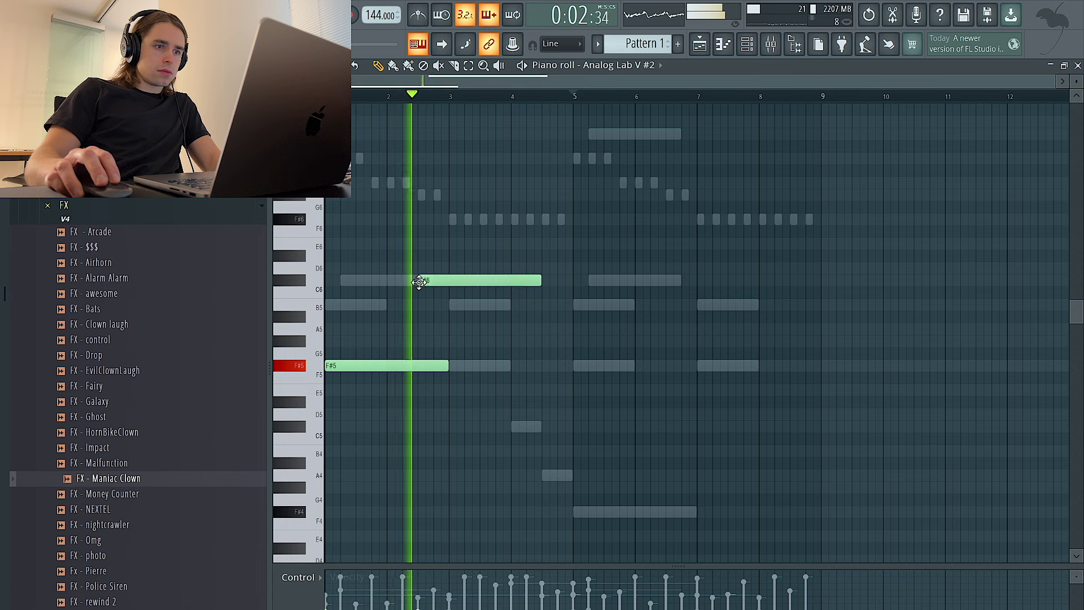
pyautogui.click(452, 364)
pyautogui.press('space')
pyautogui.hotkey('ctrl', 'l')
pyautogui.press('space')
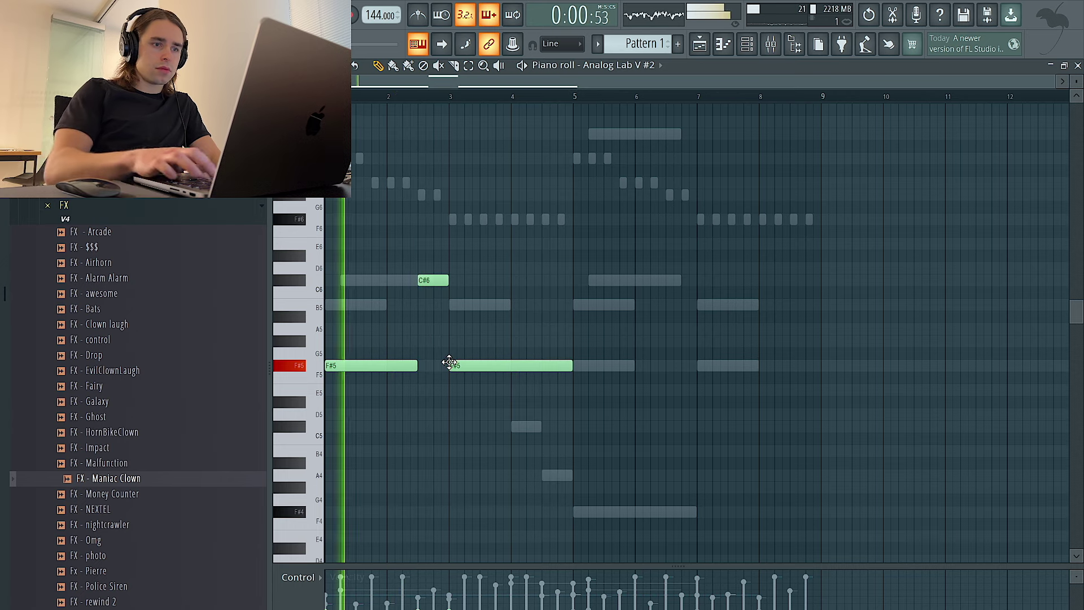
# Transpose the bass notes down two octaves to F#3 and C#4, and duplicate bars 1–4 into bars 5–8
pyautogui.hotkey('ctrl', 'Down')
pyautogui.press('space')
pyautogui.hotkey('ctrl', 'a')
pyautogui.hotkey('ctrl', 'd')
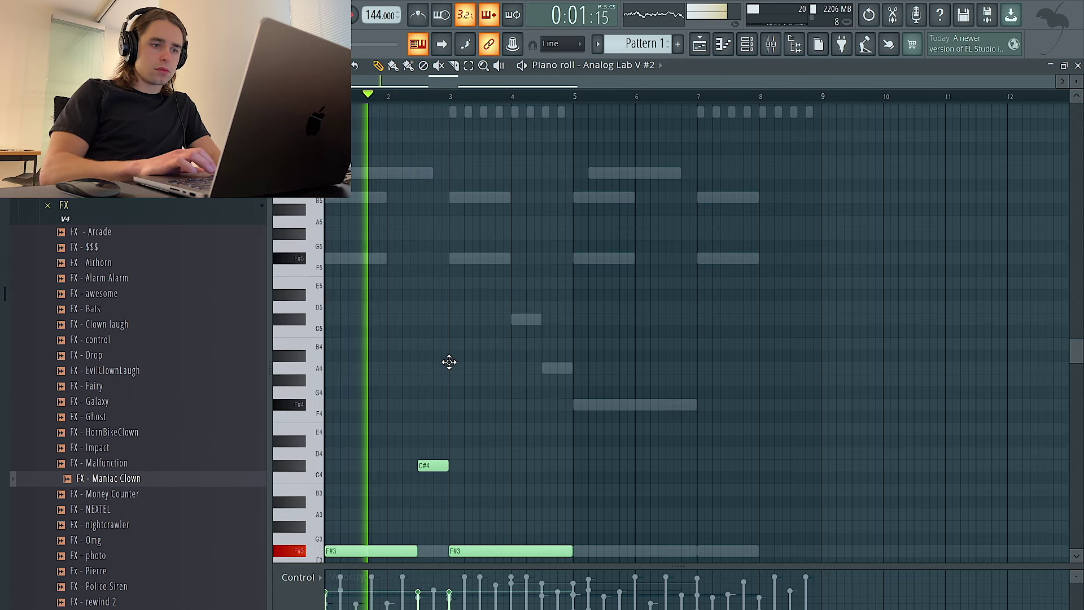
pyautogui.scroll(-3, 449, 361)
pyautogui.scroll(-1, 449, 362)
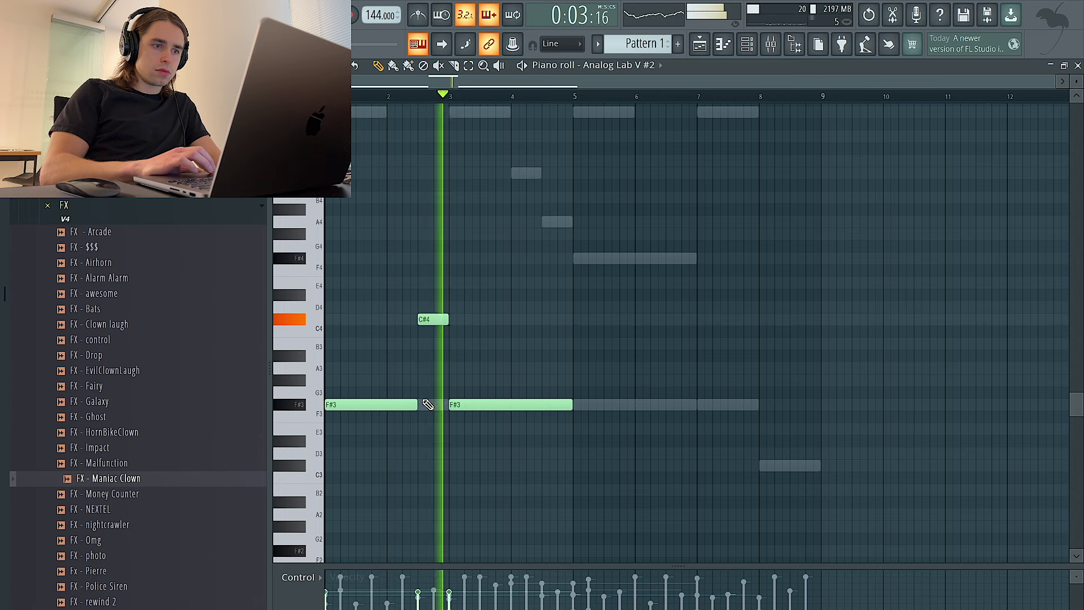
pyautogui.hotkey('ctrl', 'b')
pyautogui.hotkey('ctrl', 'd')
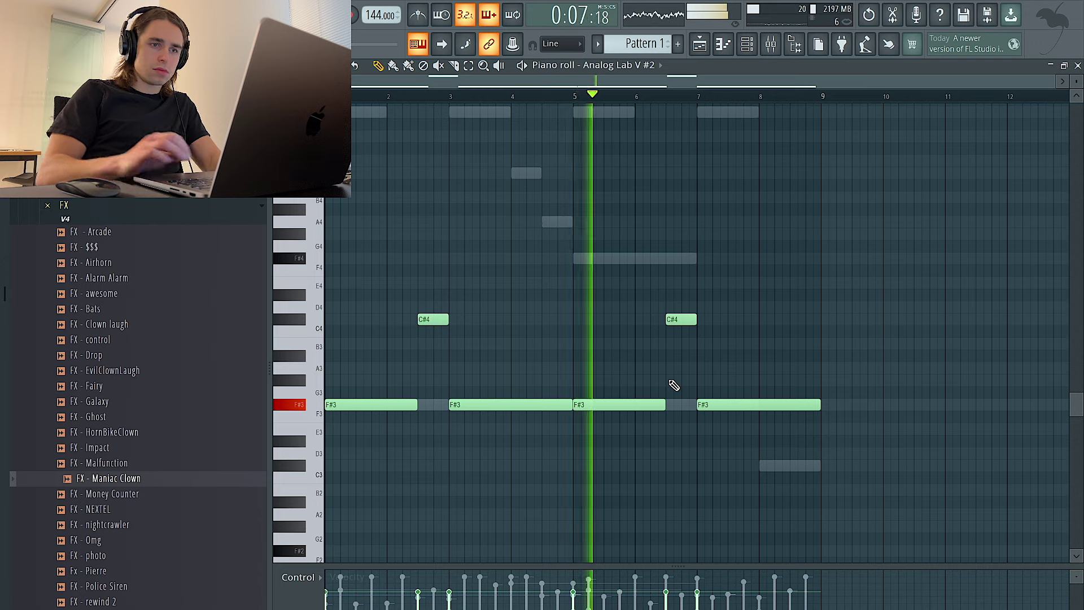
# Move the bar 7 bass note to G#3, remove both C#4 notes and extend the first F#3 to two bars
pyautogui.hscroll(1, 685, 371)
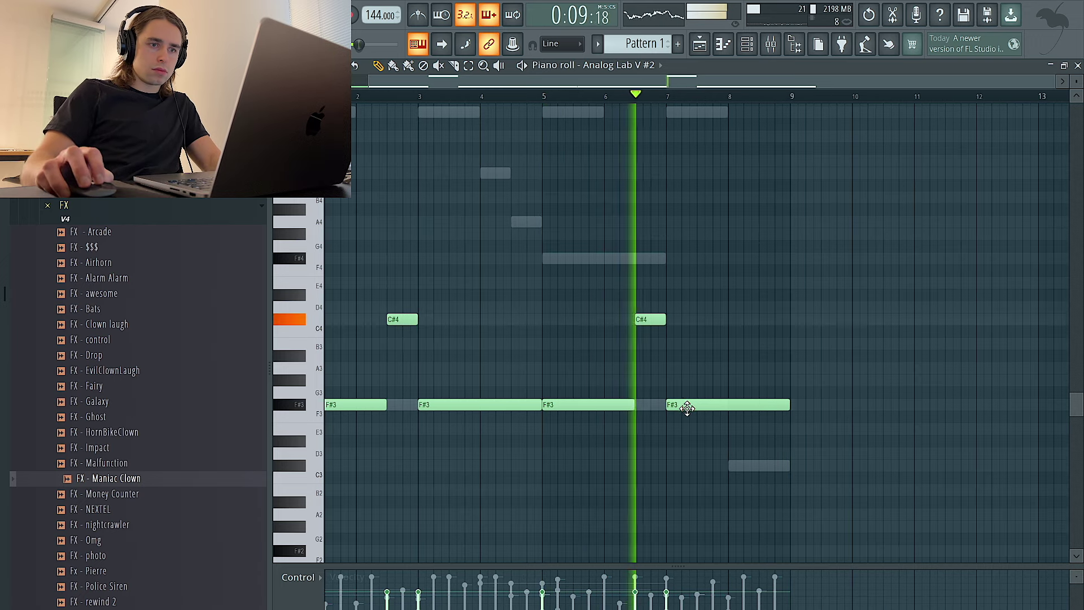
pyautogui.moveTo(684, 405); pyautogui.dragTo(688, 305)
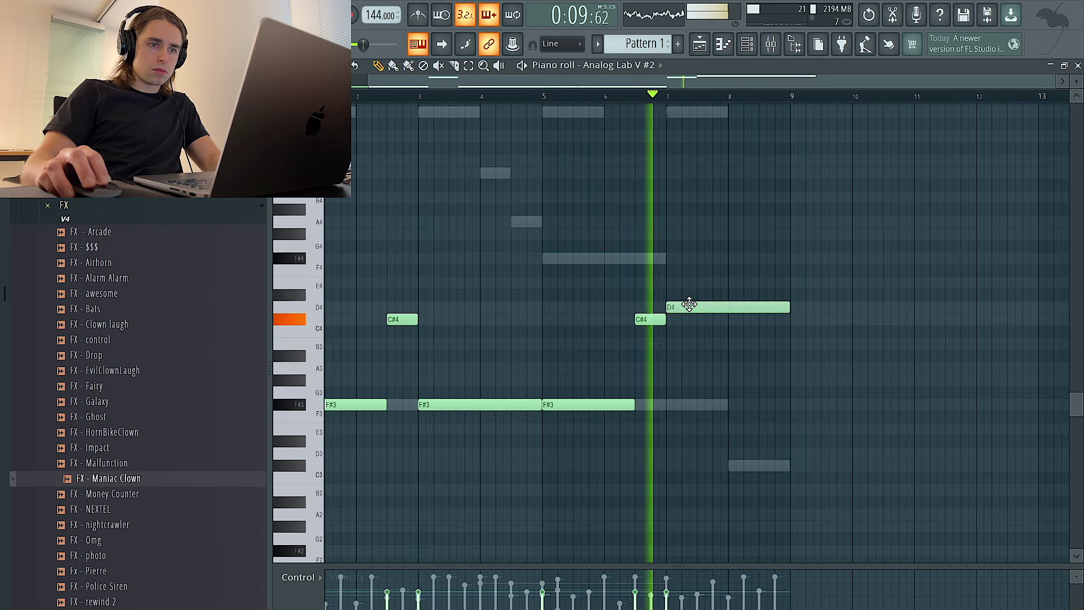
pyautogui.click(731, 284)
pyautogui.moveTo(762, 285); pyautogui.dragTo(758, 254)
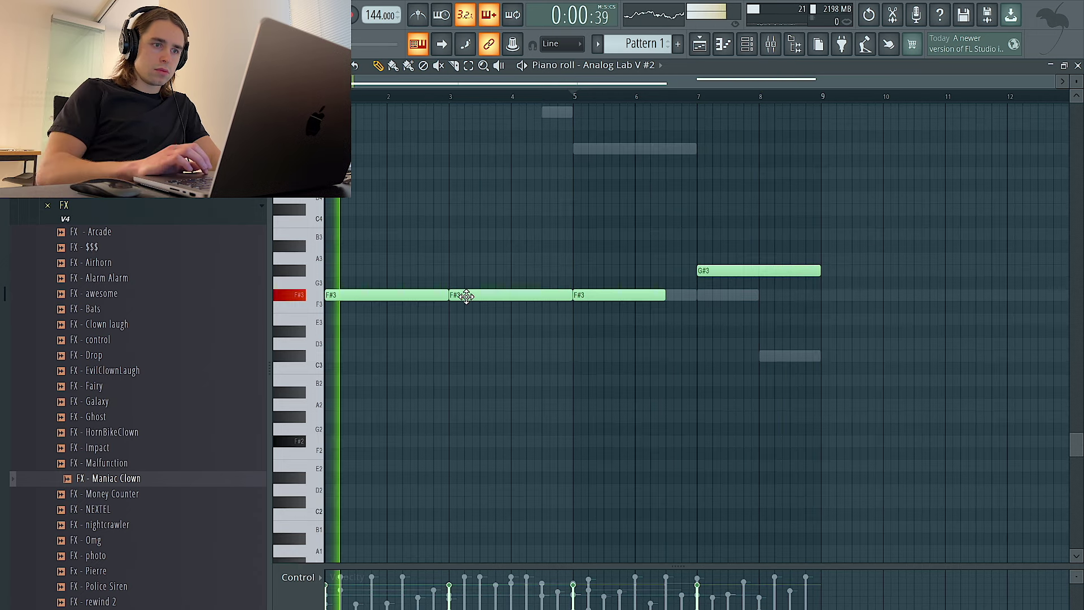
# Move the bar 3 bass note to A3 and replace the bar 5 F#3 with a two-bar B3
pyautogui.moveTo(466, 295); pyautogui.dragTo(466, 258)
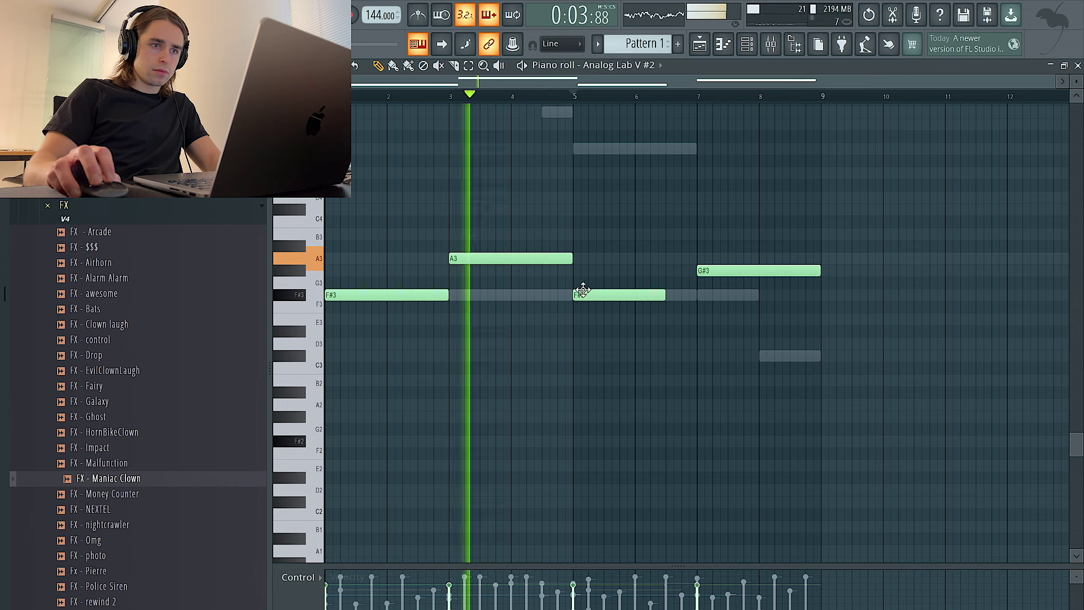
pyautogui.rightClick(593, 294)
pyautogui.click(584, 234)
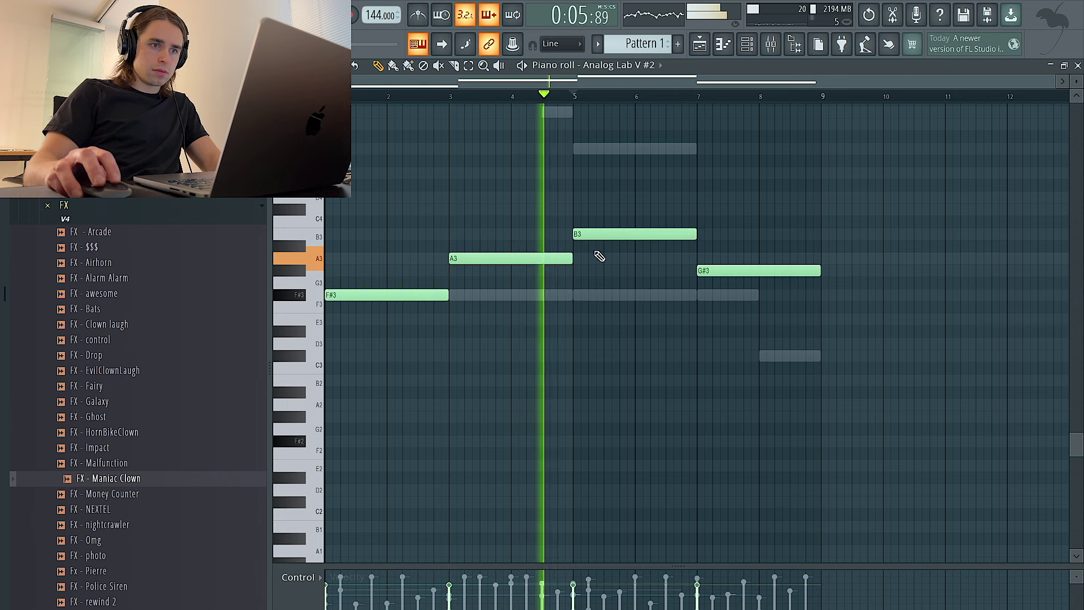
# Move the bar 5 bass note down to G#3 and the bar 7 bass note up to B3, and audition the line
pyautogui.moveTo(609, 232); pyautogui.dragTo(604, 272)
pyautogui.press('space')
pyautogui.press('space')
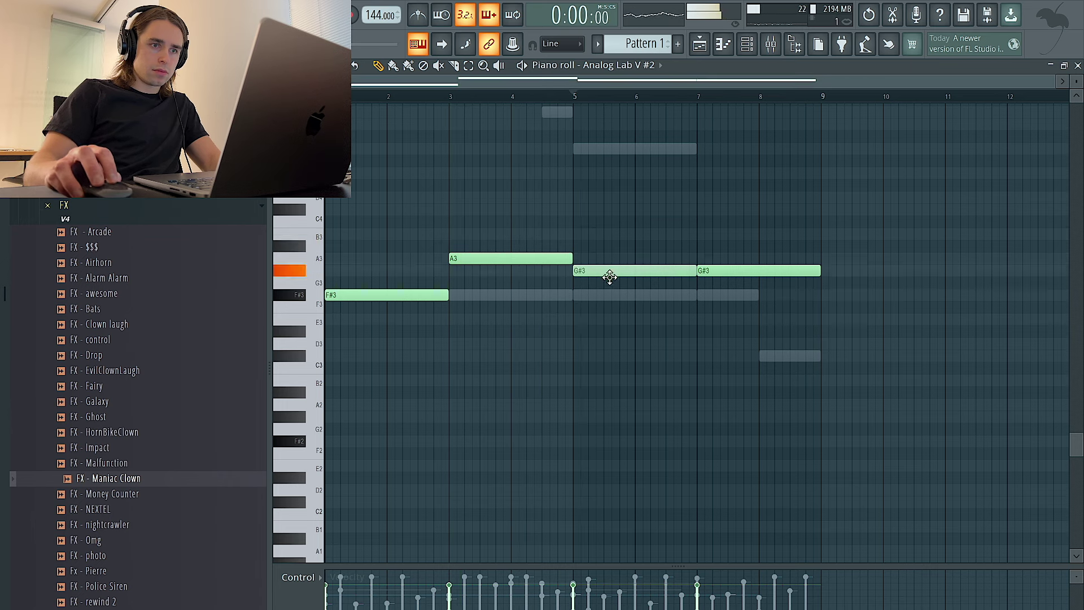
pyautogui.moveTo(706, 272); pyautogui.dragTo(710, 235)
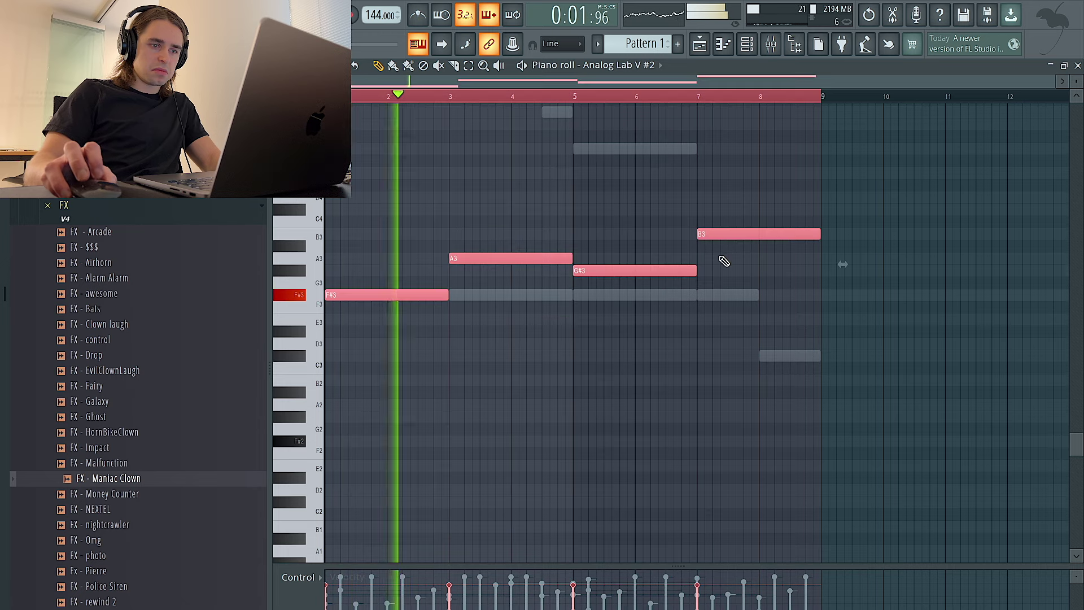
# Load the Bass - Aftermath preset for the bass part and transpose all its notes up one octave
pyautogui.press('F6')
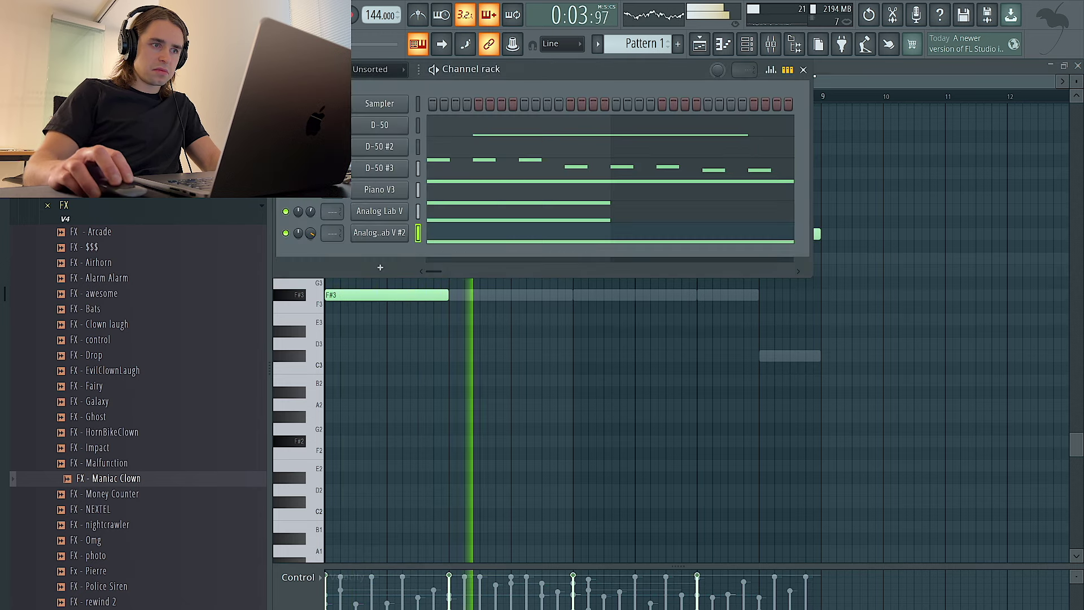
pyautogui.press('F6')
pyautogui.hotkey('ctrl', 'Down')
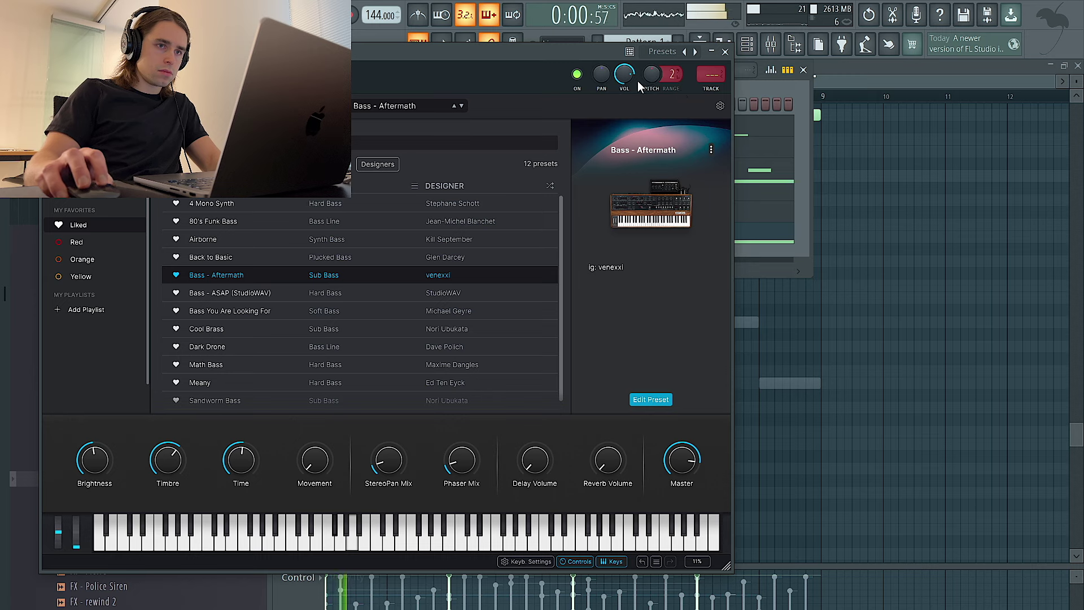
pyautogui.click(725, 52)
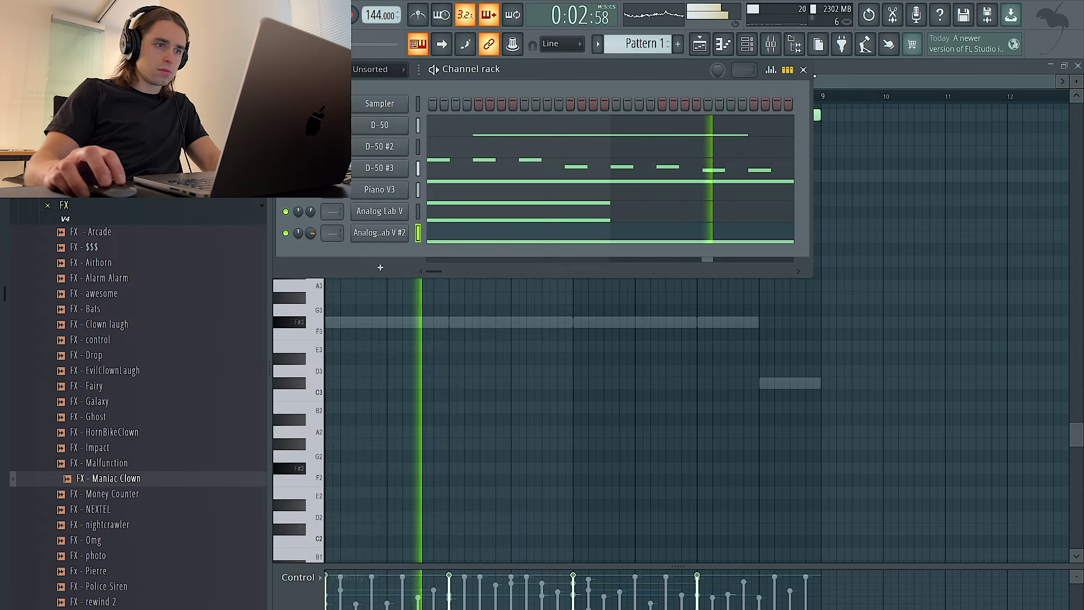
pyautogui.press('F6')
pyautogui.scroll(3, 543, 367)
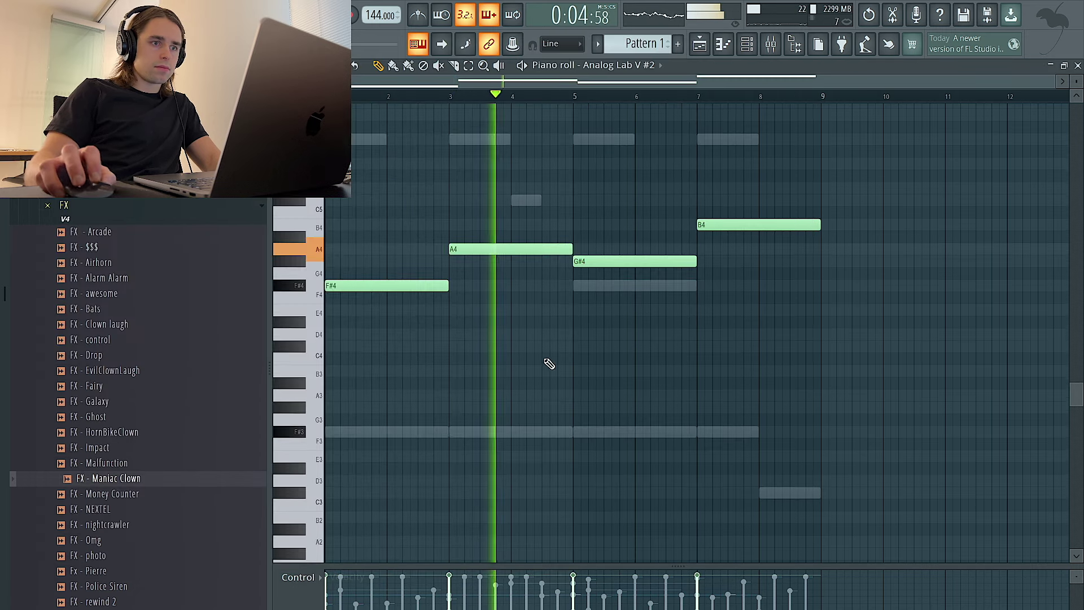
# Audition the bass against the arrangement, raising its bar 5 note to B4 and its bar 7 note to C#5
pyautogui.click(700, 48)
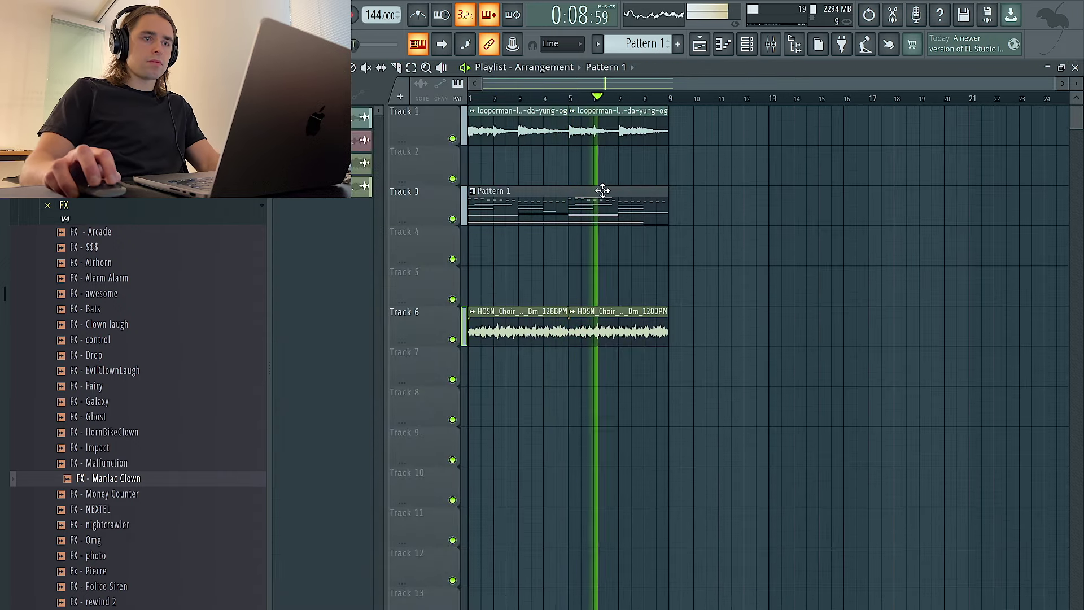
pyautogui.click(723, 44)
pyautogui.doubleClick(630, 262)
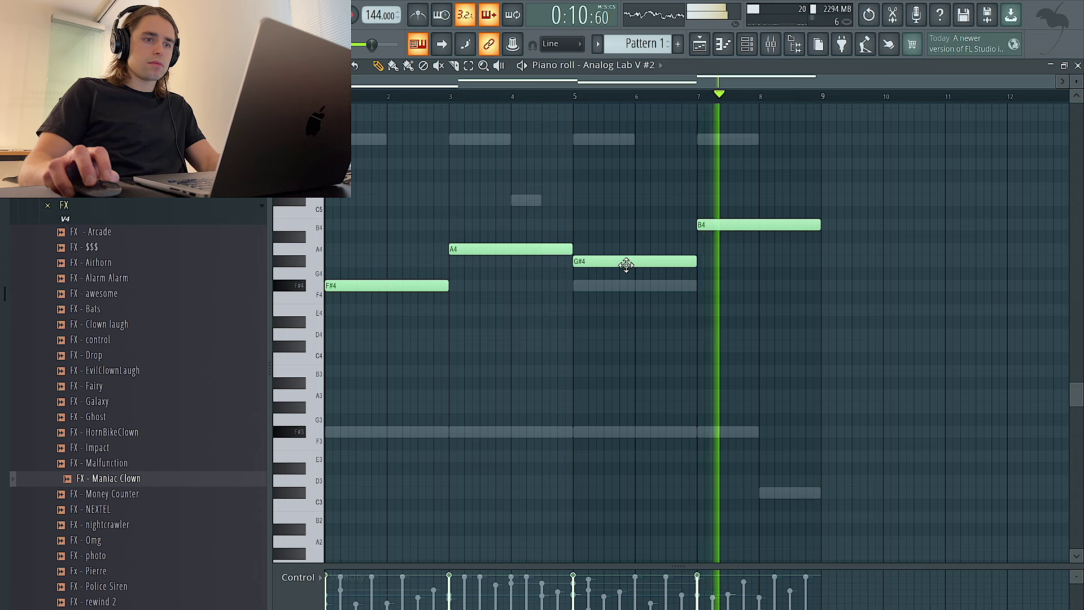
pyautogui.moveTo(625, 261); pyautogui.dragTo(624, 224)
pyautogui.moveTo(737, 223); pyautogui.dragTo(736, 195)
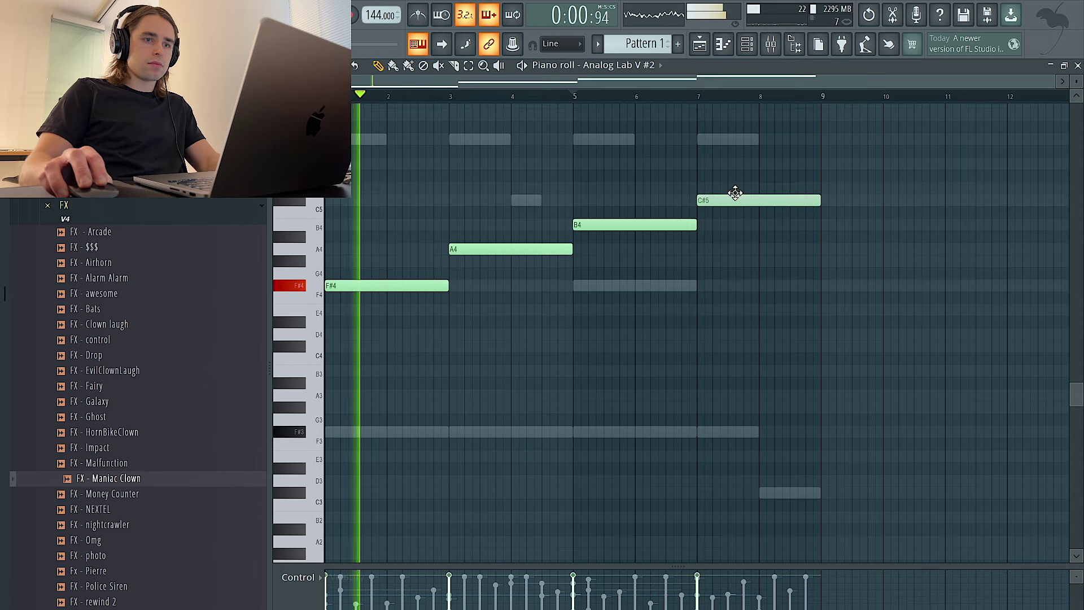
# Move the D-50 #3 notes from Pattern 1 into Pattern 4 and place that pattern on Track 8 at bar 1
pyautogui.click(705, 47)
pyautogui.click(747, 45)
pyautogui.click(418, 168)
pyautogui.hotkey('ctrl', 'x')
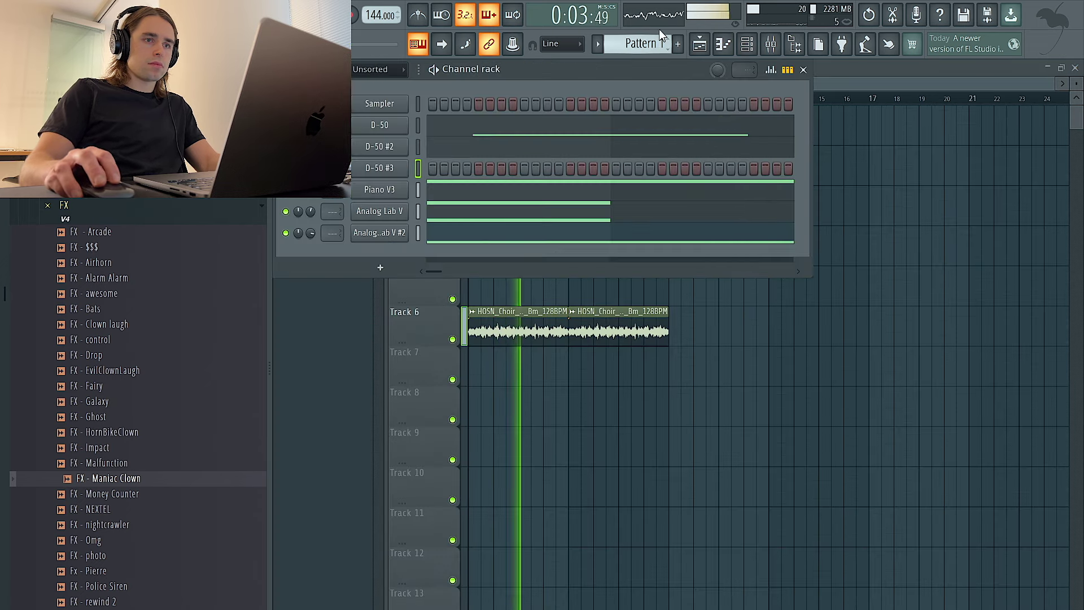
pyautogui.scroll(3, 655, 42)
pyautogui.hotkey('ctrl', 'v')
pyautogui.rightClick(954, 354)
pyautogui.moveTo(692, 391)
pyautogui.mouseDown()
pyautogui.moveTo(899, 400)
pyautogui.moveTo(399, 392)
pyautogui.mouseUp()
# Duplicate all eight-bar playlist clips to bar 9 and remove the second Pattern 4 clip
pyautogui.hotkey('ctrl', 'a')
pyautogui.hotkey('ctrl', 'b')
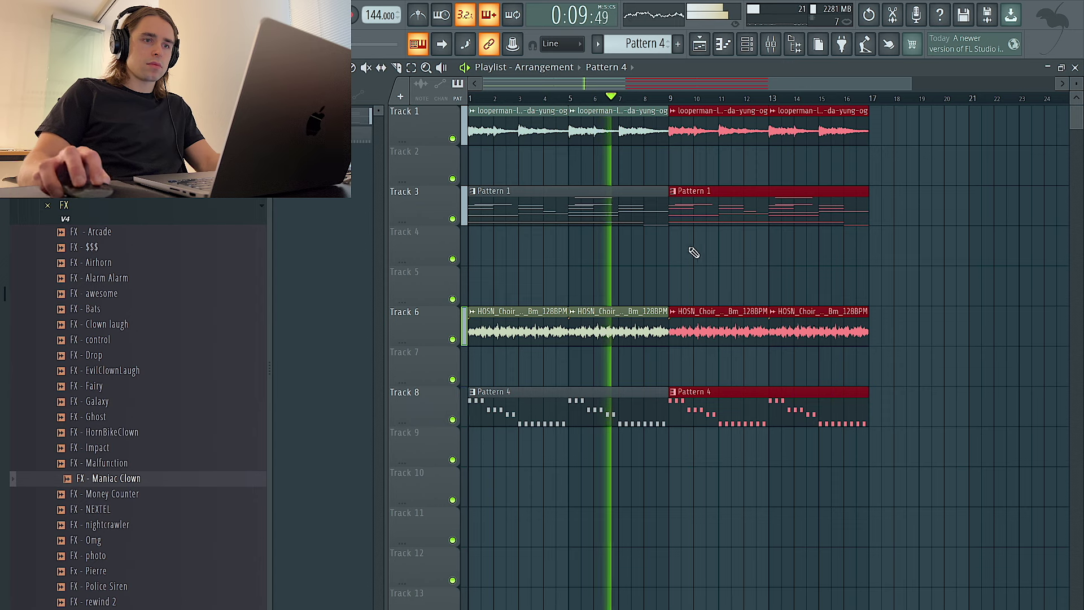
pyautogui.rightClick(710, 409)
pyautogui.click(824, 135)
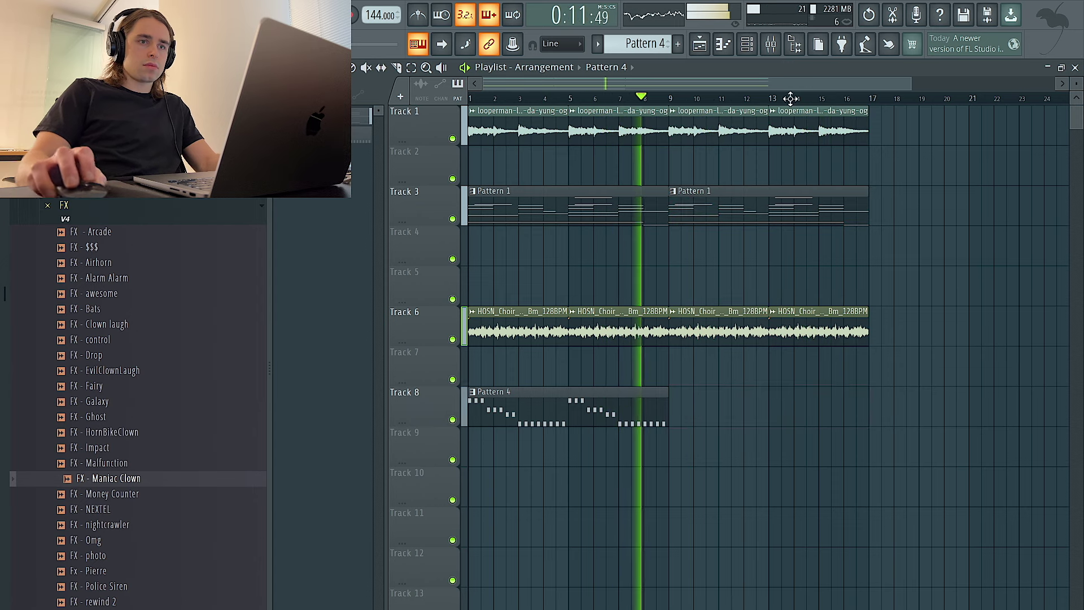
# Move the Analog Lab V #2 notes from Pattern 1 into Pattern 3 and place that pattern on Track 5 at bar 1
pyautogui.click(561, 219)
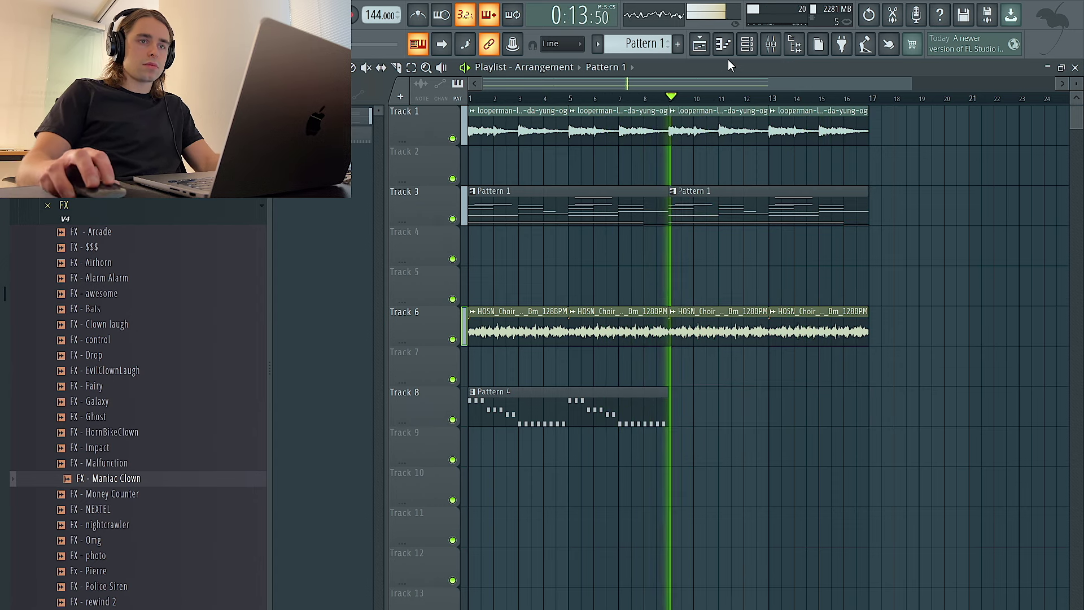
pyautogui.click(747, 45)
pyautogui.click(418, 234)
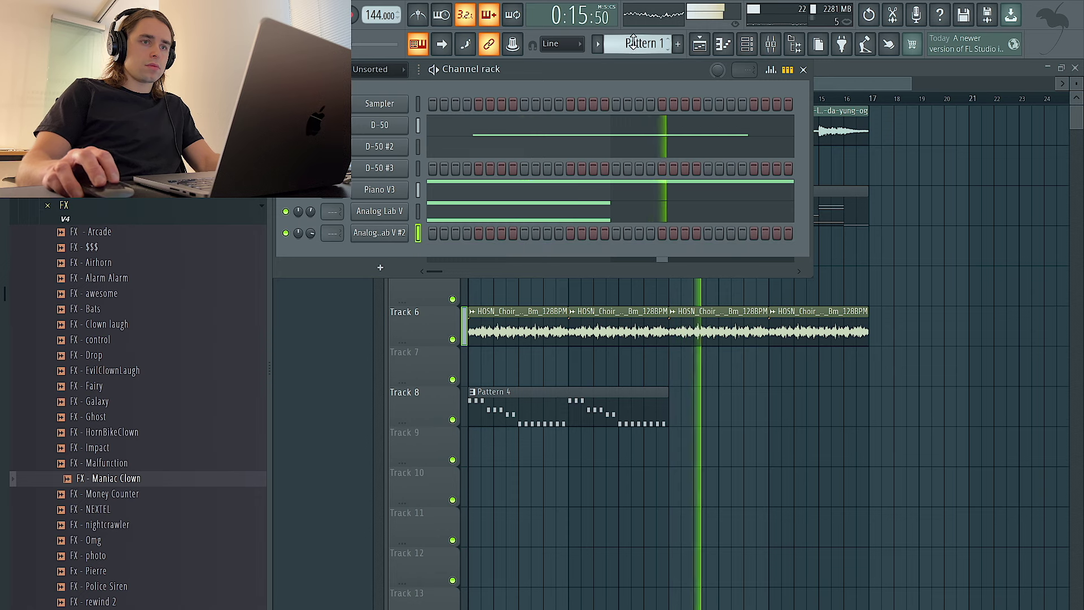
pyautogui.scroll(-2, 635, 44)
pyautogui.rightClick(985, 291)
pyautogui.moveTo(525, 292); pyautogui.dragTo(324, 296)
# Duplicate the Pattern 3 clip to bar 9 and delete its original clip at bar 1
pyautogui.hotkey('ctrl', 'b')
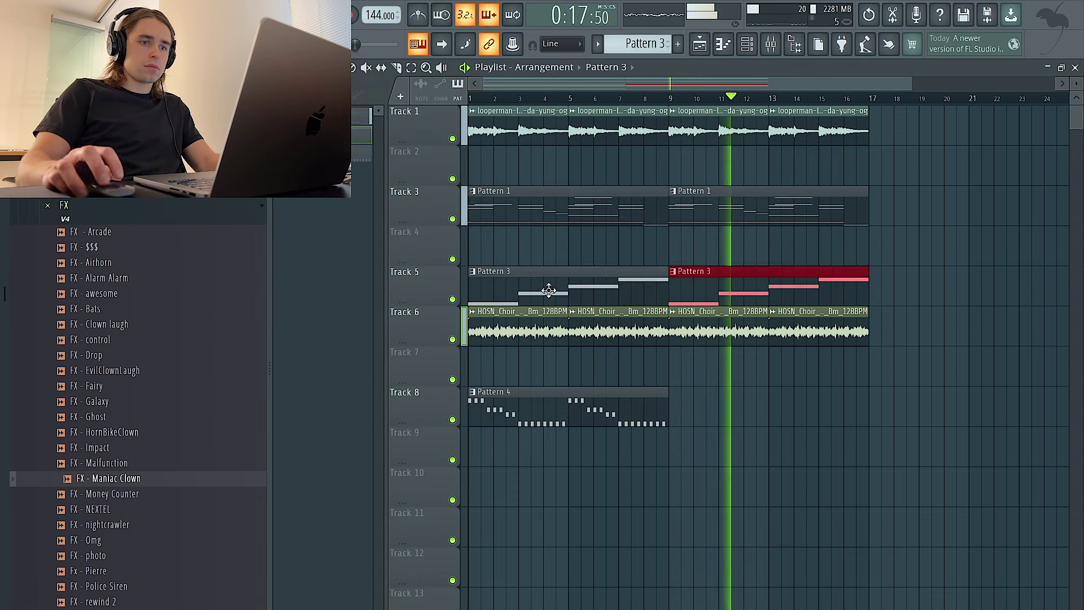
pyautogui.scroll(-1, 627, 293)
pyautogui.rightClick(581, 299)
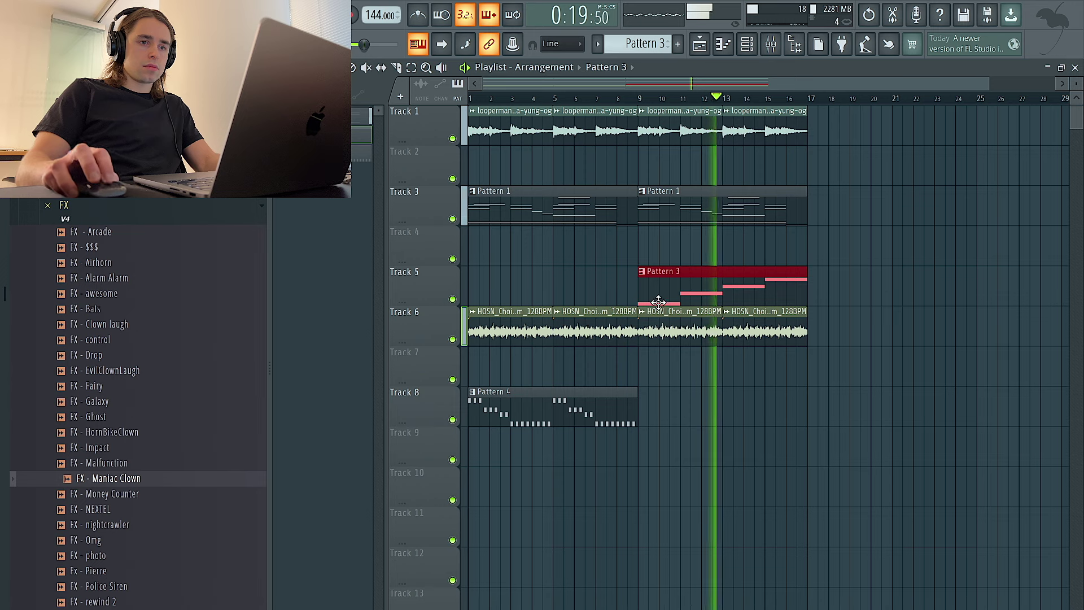
# Duplicate the bar 9–16 clips to bar 17, remove the copied Pattern 1 and Pattern 3 clips, and select bars 17–24 on the timeline
pyautogui.moveTo(898, 409); pyautogui.dragTo(640, 141)
pyautogui.hotkey('ctrl', 'b')
pyautogui.scroll(-1, 672, 158)
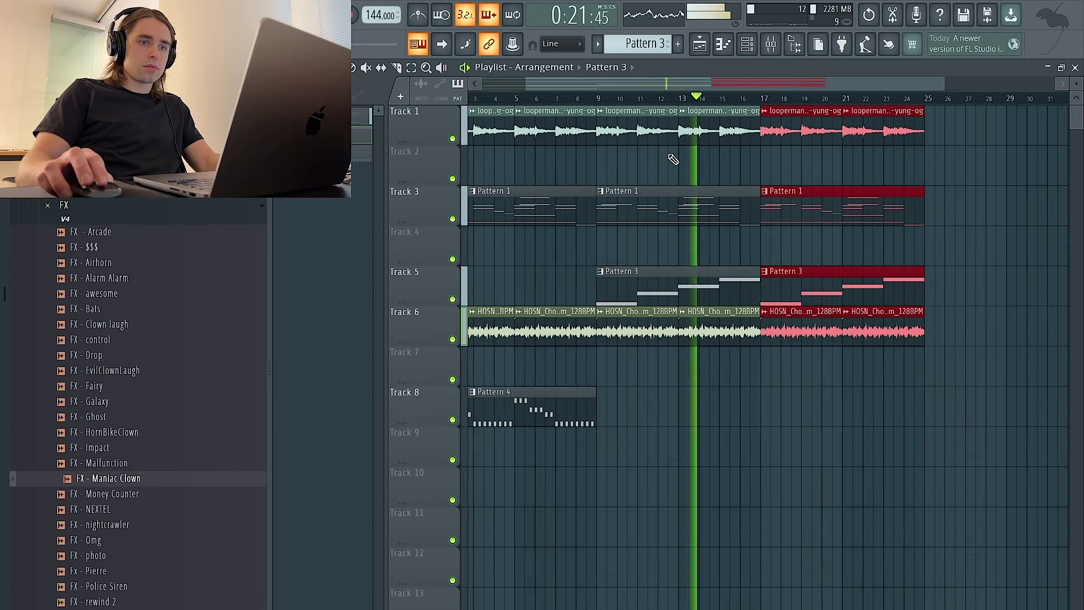
pyautogui.rightClick(759, 281)
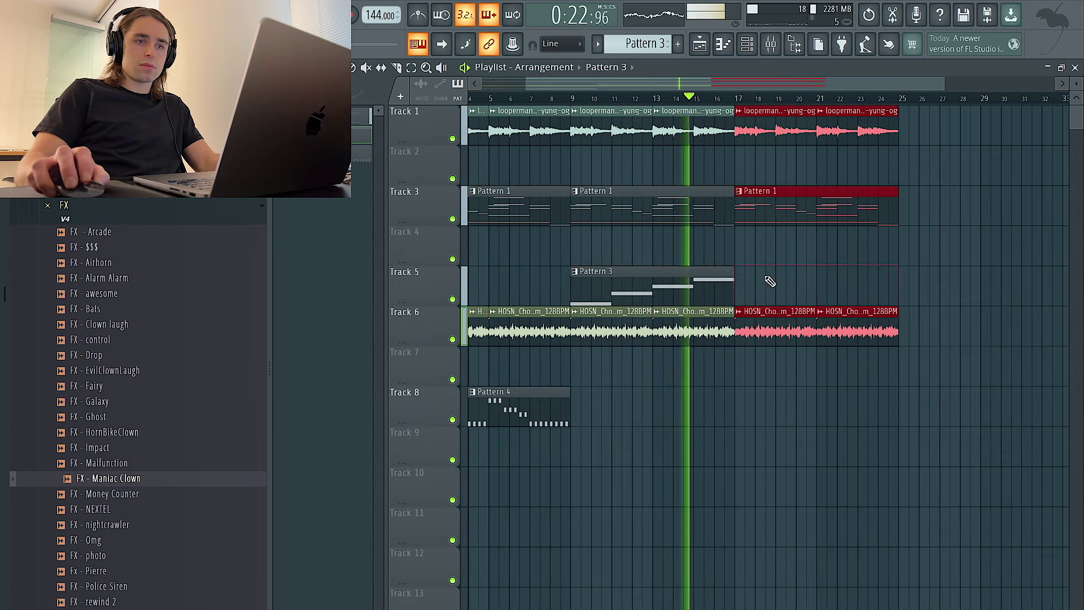
pyautogui.rightClick(779, 214)
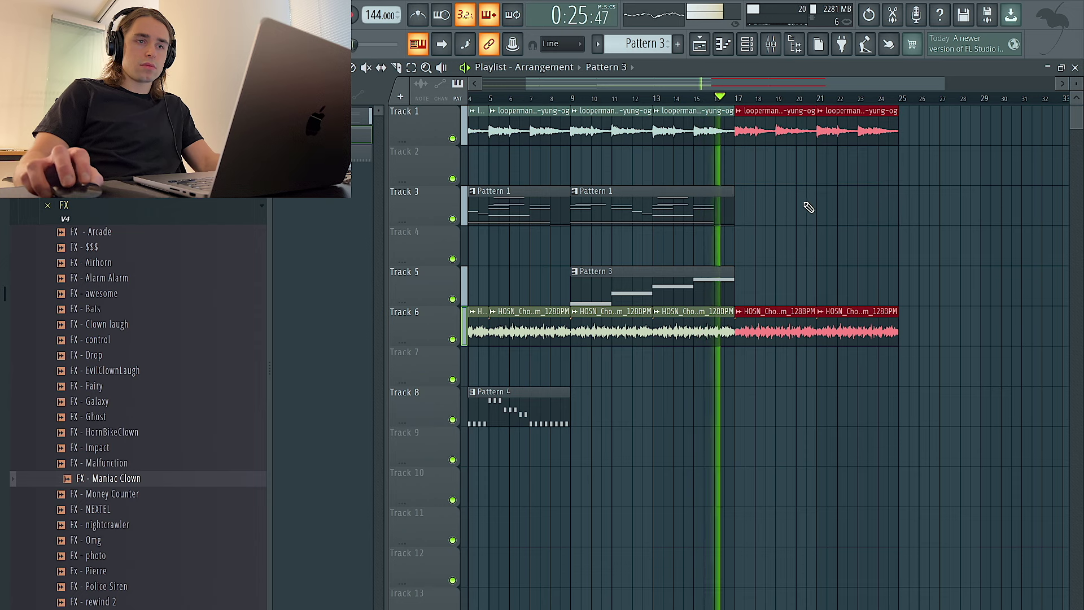
pyautogui.moveTo(908, 102); pyautogui.dragTo(737, 100)
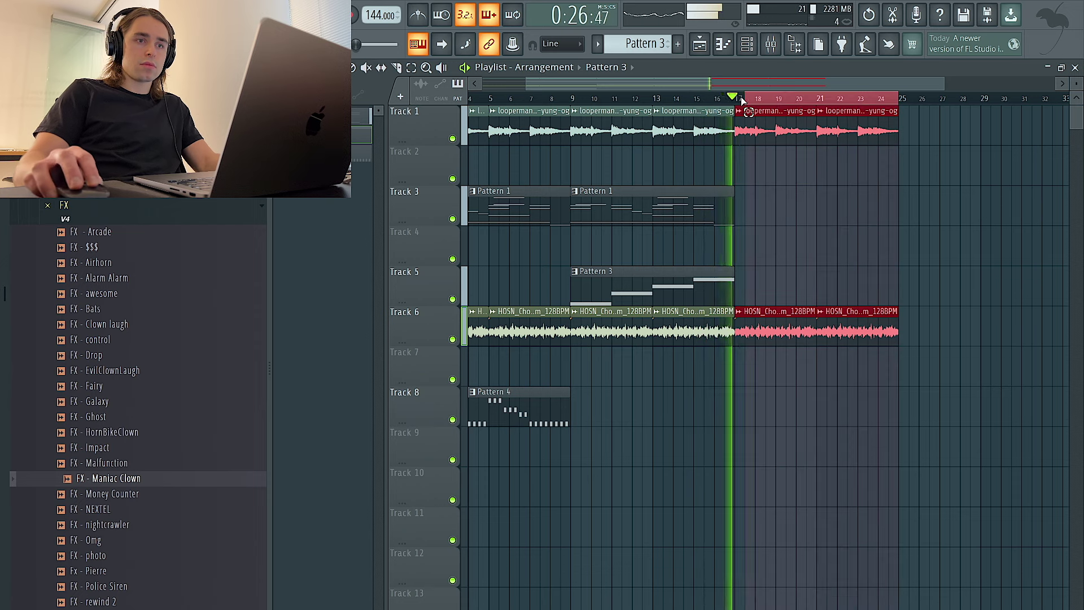
# Show all channels in the channel rack and check the choir loop clip's settings
pyautogui.click(750, 49)
pyautogui.click(368, 82)
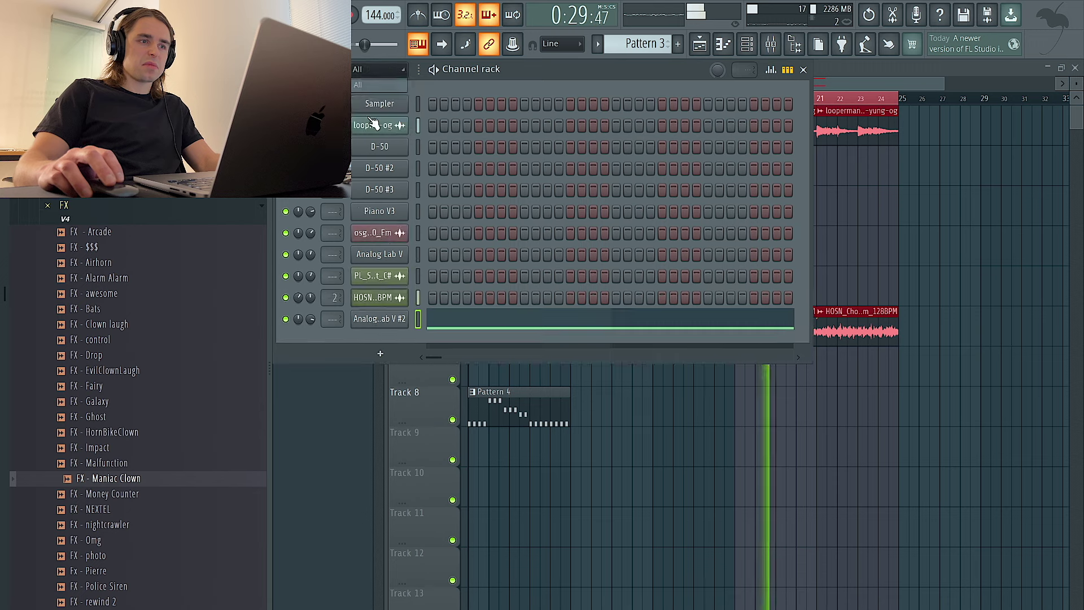
pyautogui.scroll(3, 102, 195)
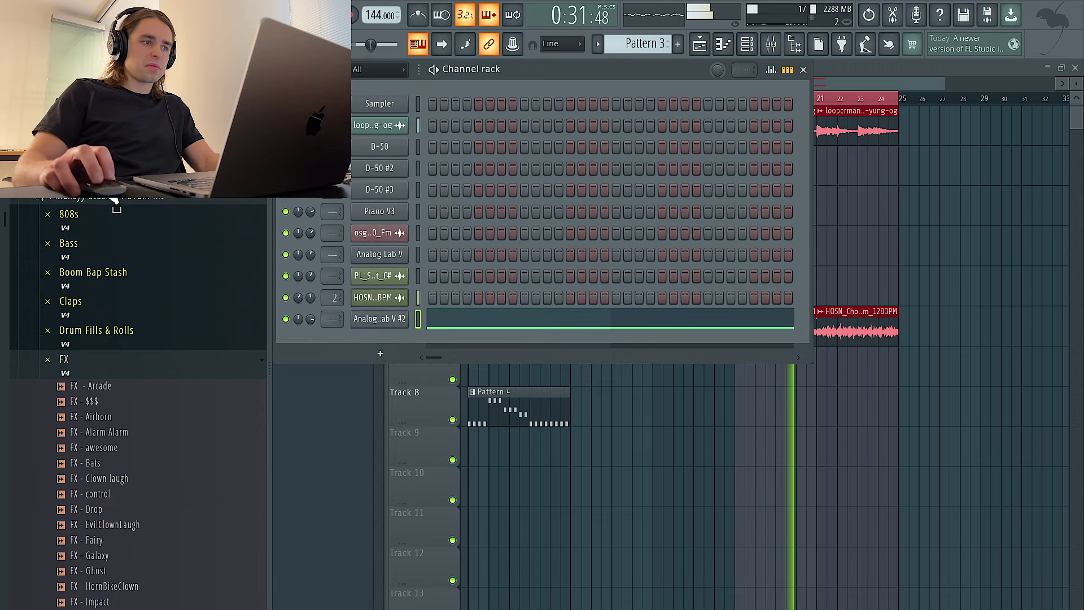
pyautogui.click(113, 199)
pyautogui.doubleClick(853, 333)
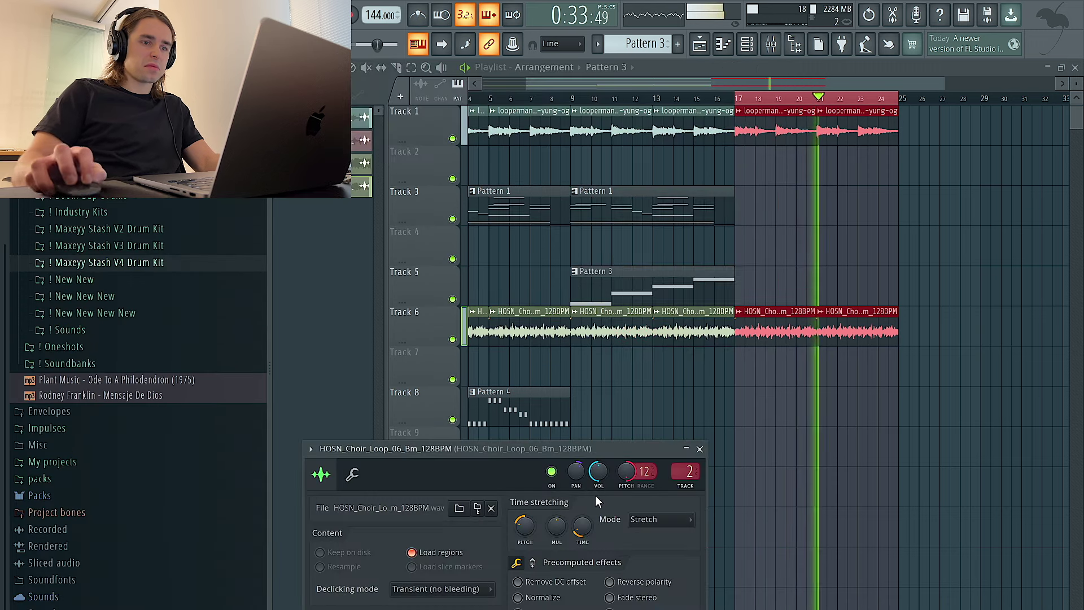
pyautogui.rightClick(855, 216)
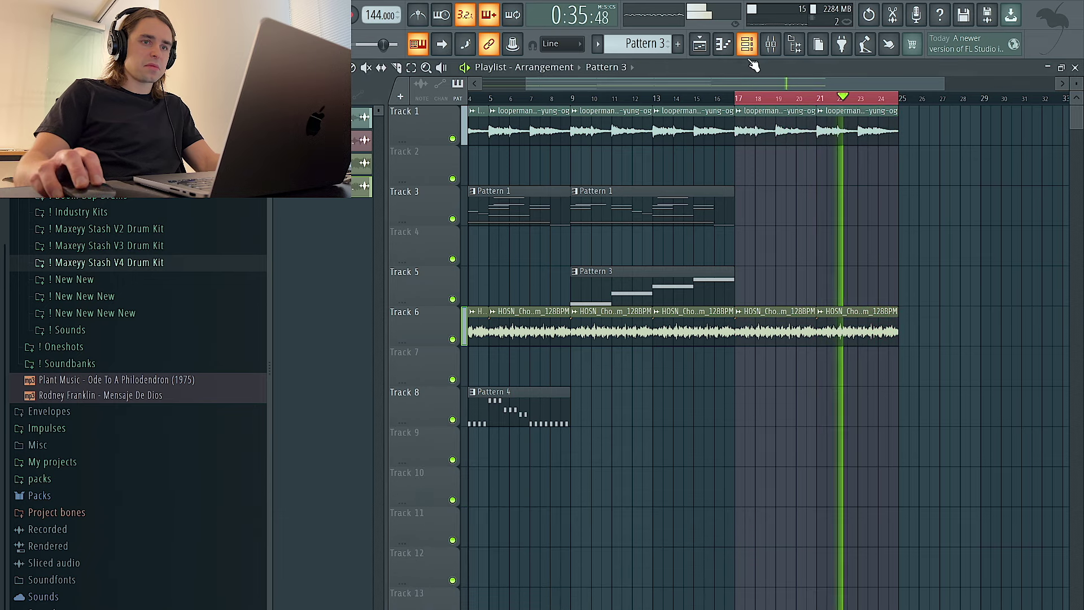
# Look through the Boom Bap Drums, Industry Kits, New New New New and New New drum kit folders for samples
pyautogui.click(117, 212)
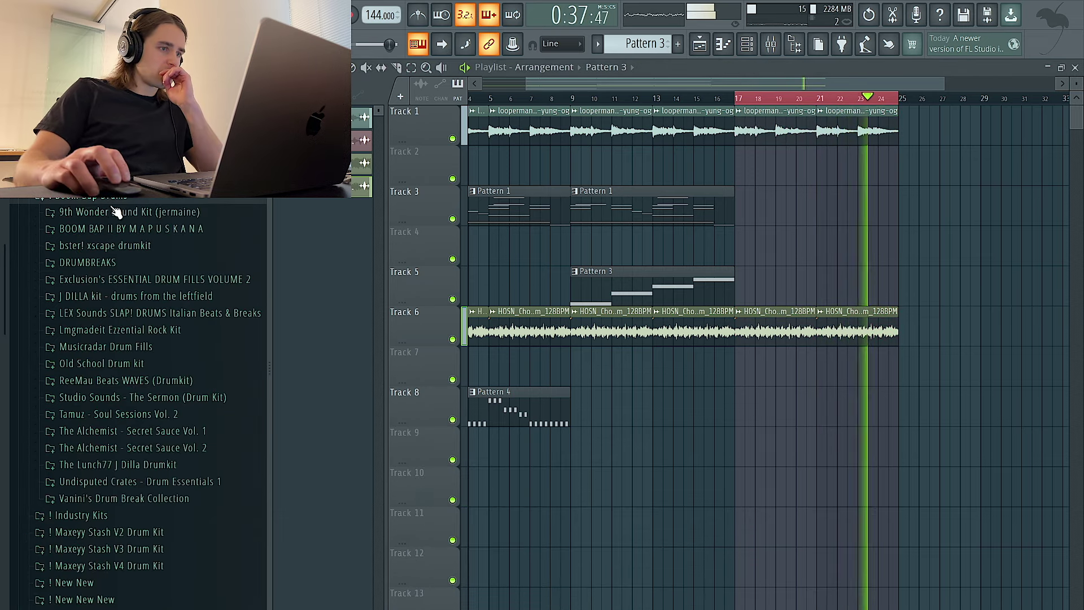
pyautogui.click(109, 202)
pyautogui.click(108, 218)
pyautogui.scroll(-4, 156, 274)
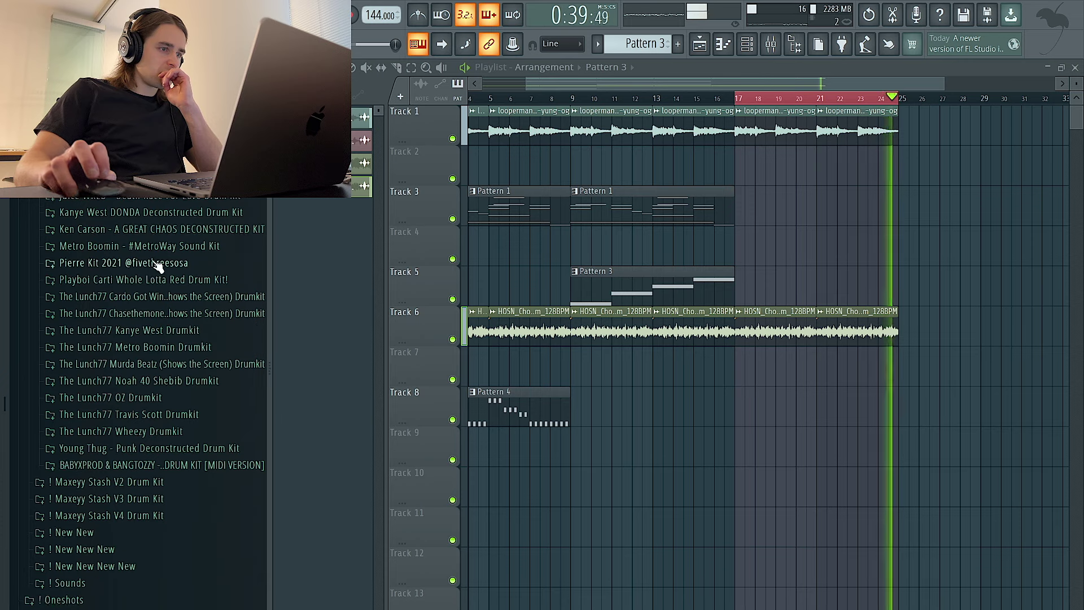
pyautogui.scroll(-3, 158, 395)
pyautogui.click(149, 414)
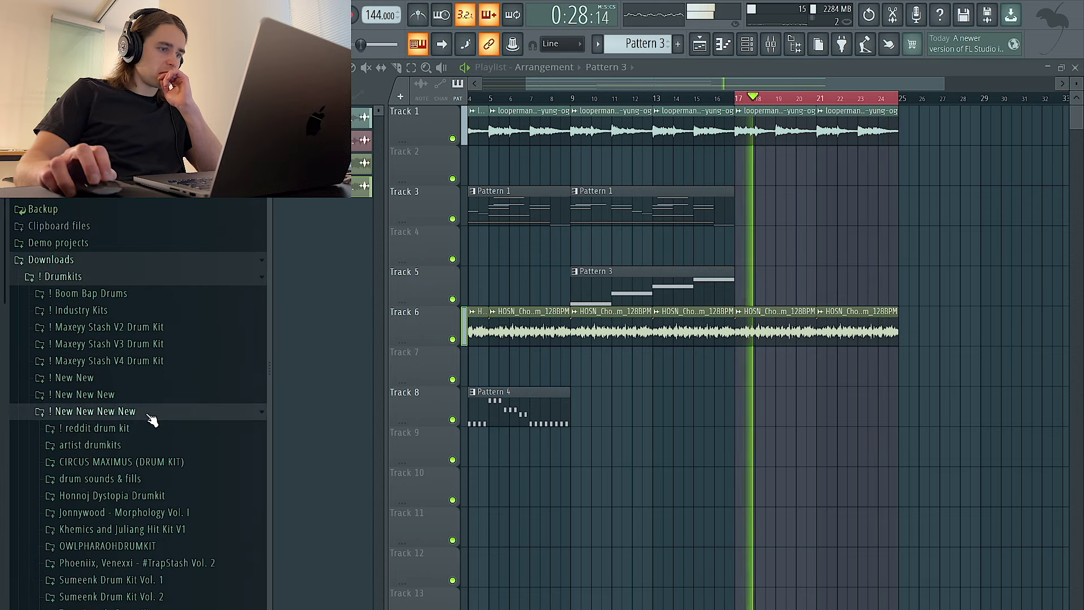
pyautogui.click(119, 393)
pyautogui.scroll(-2, 133, 258)
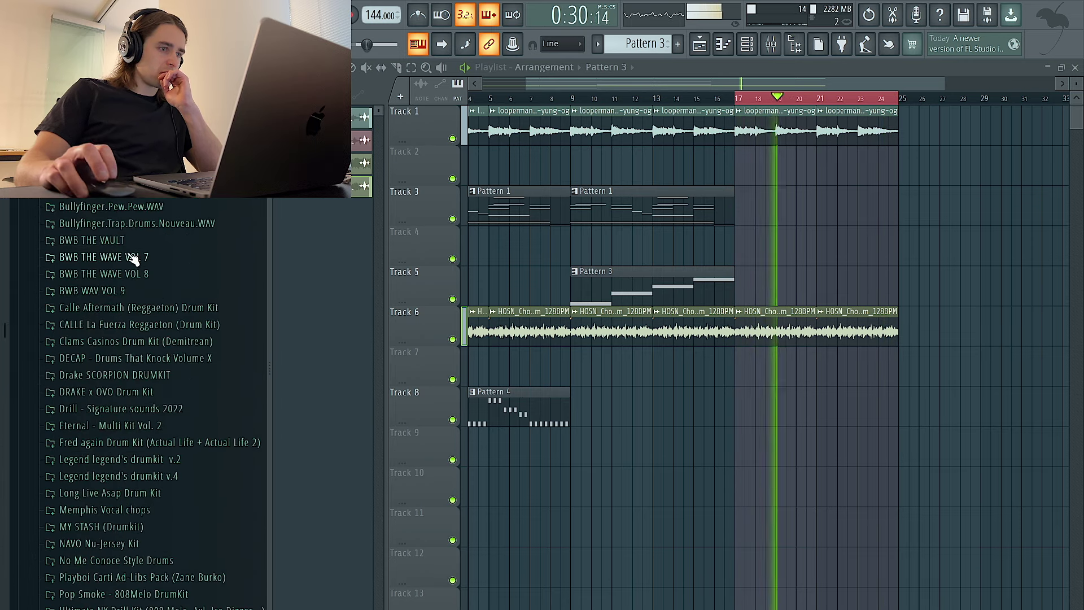
pyautogui.scroll(-6, 139, 285)
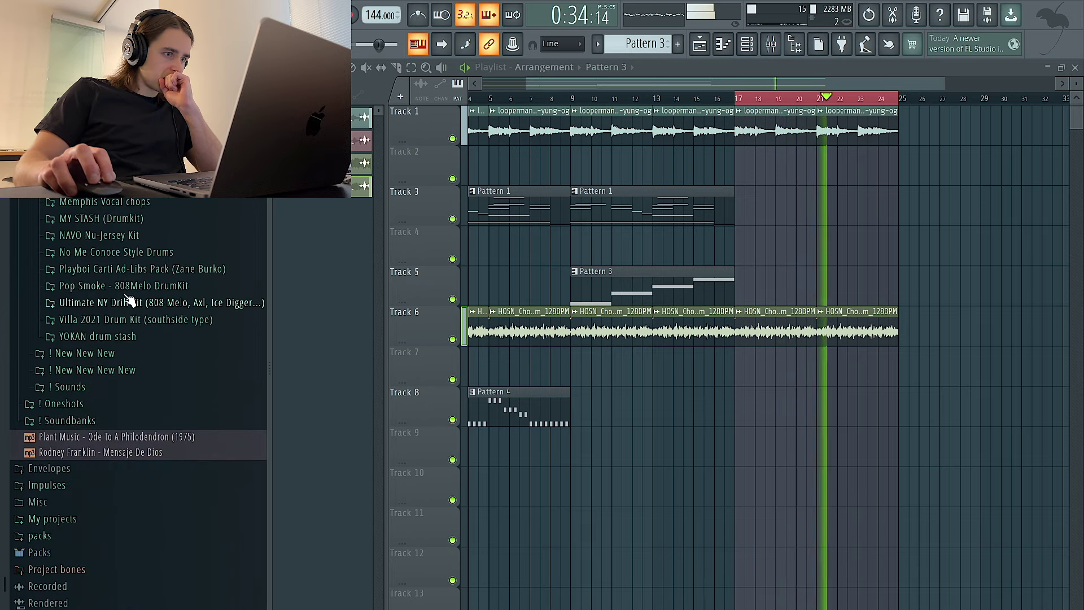
# Open the Memphis Vocal chops samples and add DJ Sound - Frayser Click Is Gettin Thick on Track 7 at bar 17
pyautogui.click(113, 207)
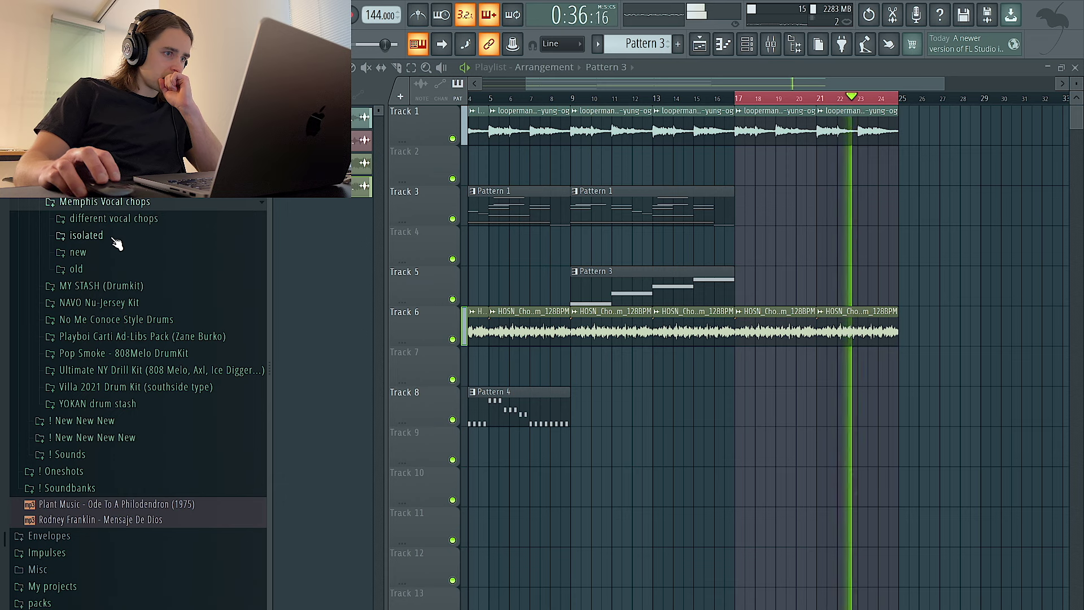
pyautogui.click(108, 271)
pyautogui.click(128, 317)
pyautogui.click(144, 332)
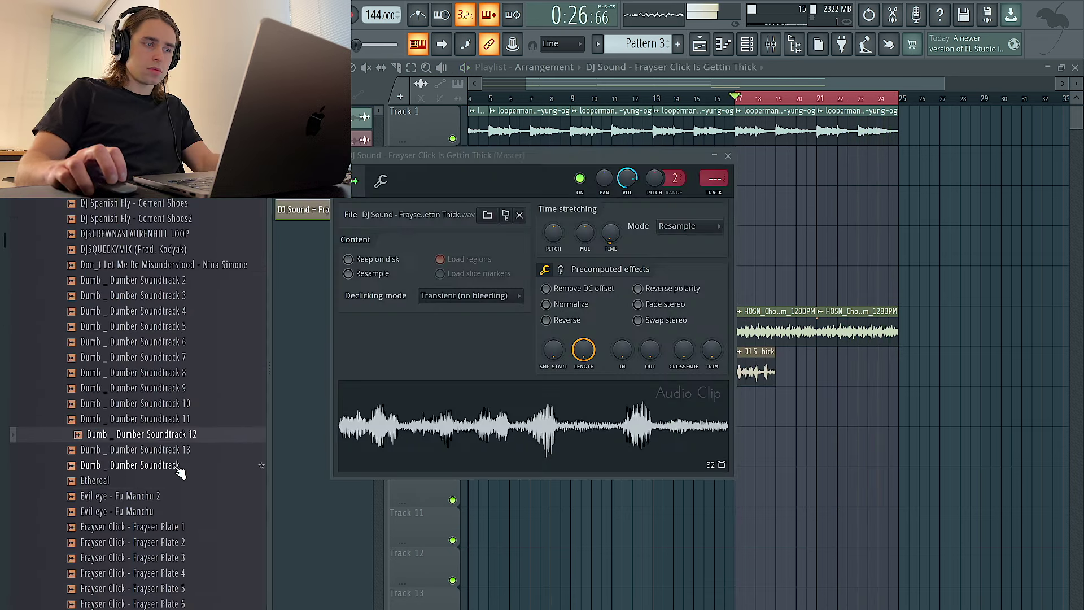
# Audition more vocal chops, replace the Track 7 clip's sample with Glock Cock, and place three consecutive copies from bar 17
pyautogui.scroll(-5, 171, 495)
pyautogui.scroll(-7, 177, 495)
pyautogui.click(191, 466)
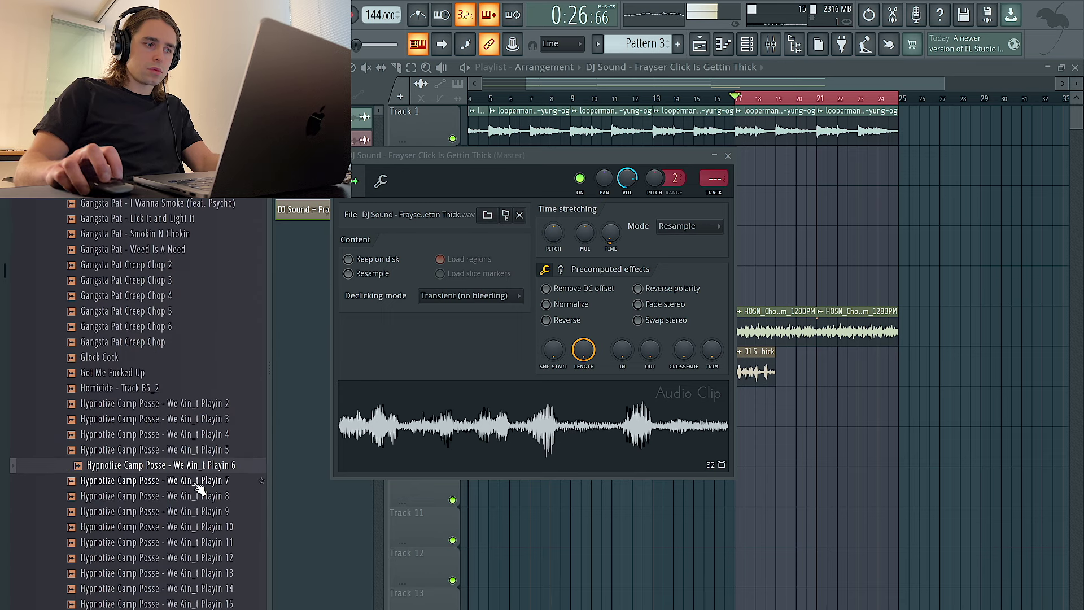
pyautogui.click(123, 378)
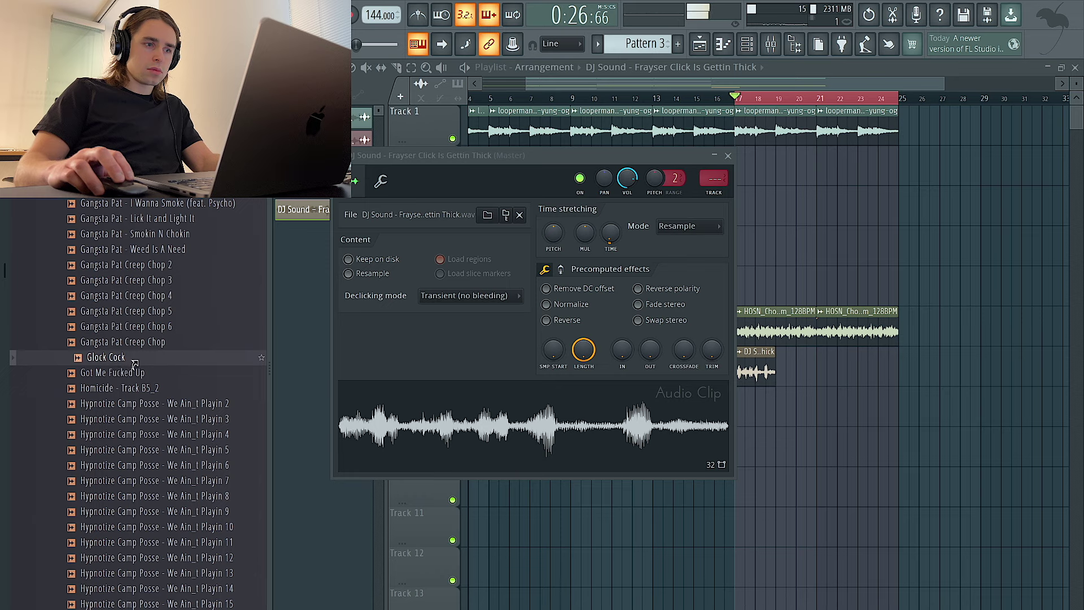
pyautogui.moveTo(123, 364); pyautogui.dragTo(546, 421)
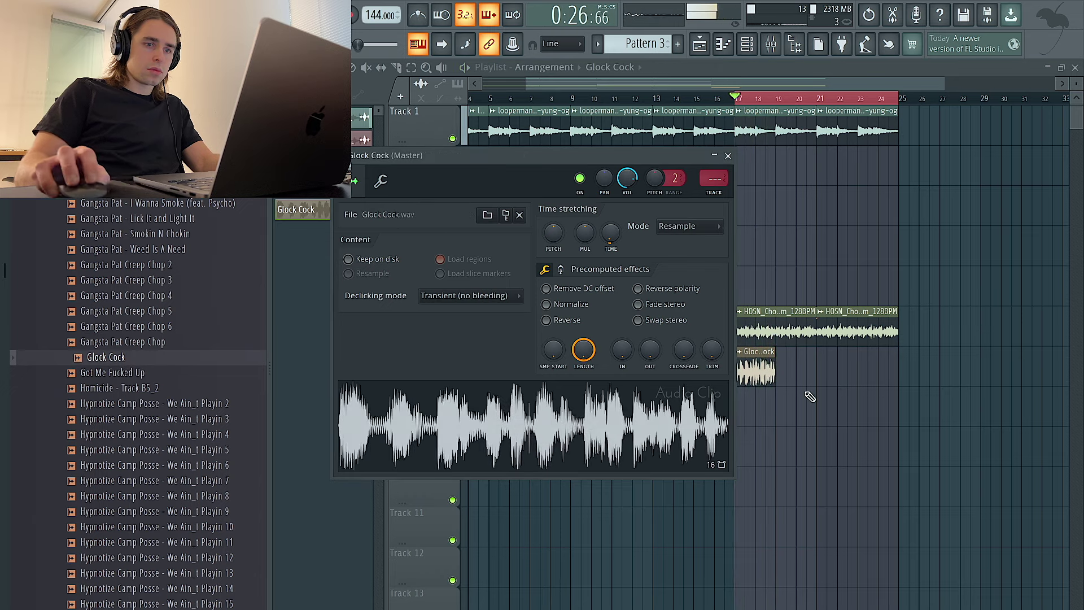
pyautogui.click(754, 367)
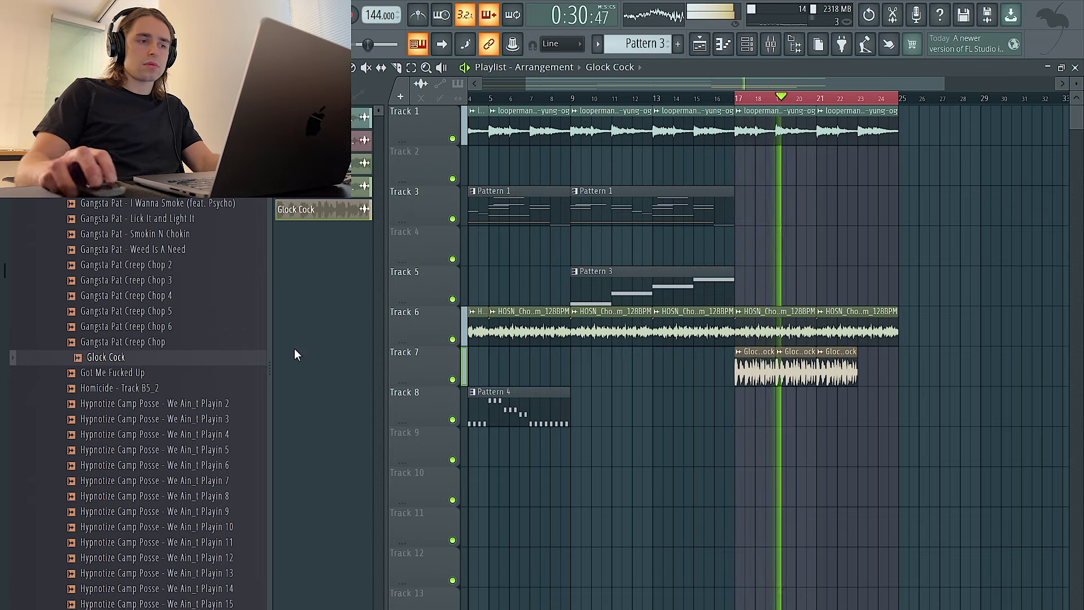
# Try Got Me Fucked Up as the Track 7 vocal sample, and replace it with Lil Jule - If You Scared 1
pyautogui.moveTo(115, 377); pyautogui.dragTo(756, 381)
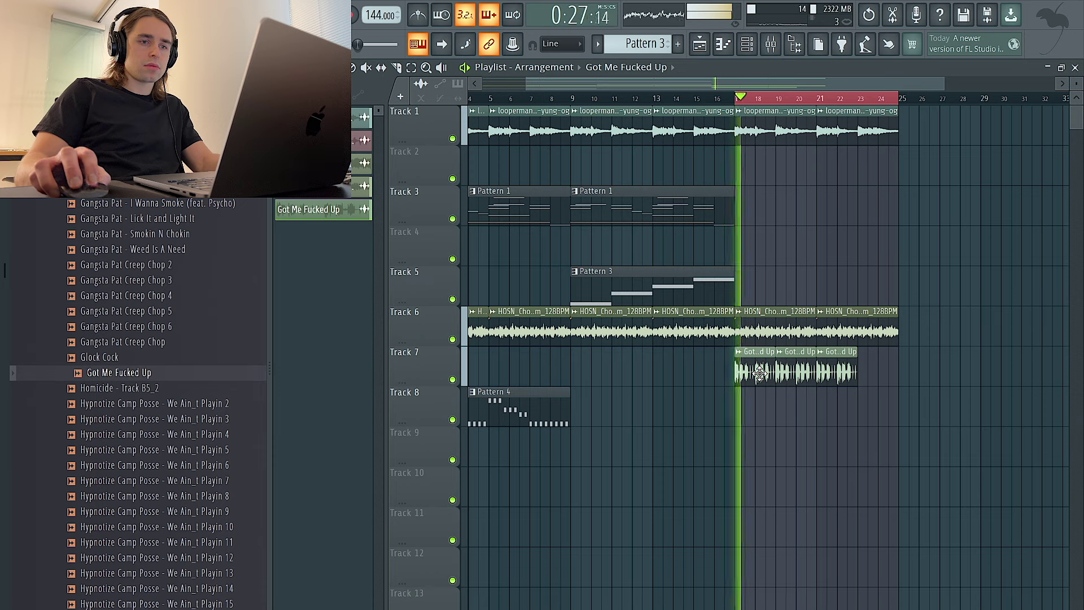
pyautogui.doubleClick(759, 372)
pyautogui.press('space')
pyautogui.scroll(-6, 174, 450)
pyautogui.moveTo(129, 157); pyautogui.dragTo(480, 419)
pyautogui.press('space')
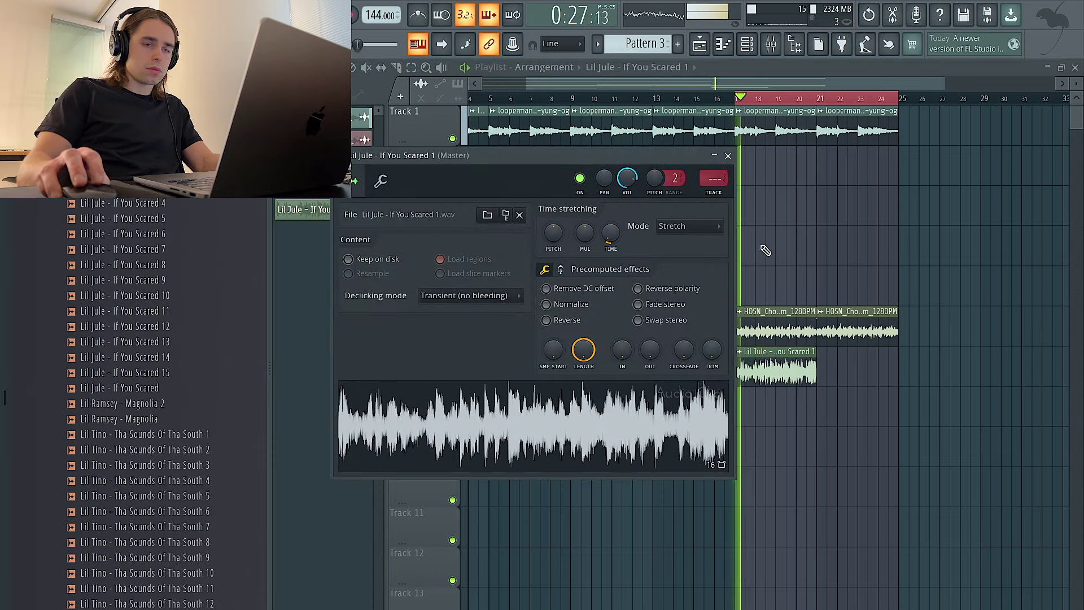
# Lower the time-stretch pitch and the channel volume of the Lil Jule - If You Scared 1 vocal clip
pyautogui.rightClick(813, 236)
pyautogui.doubleClick(764, 368)
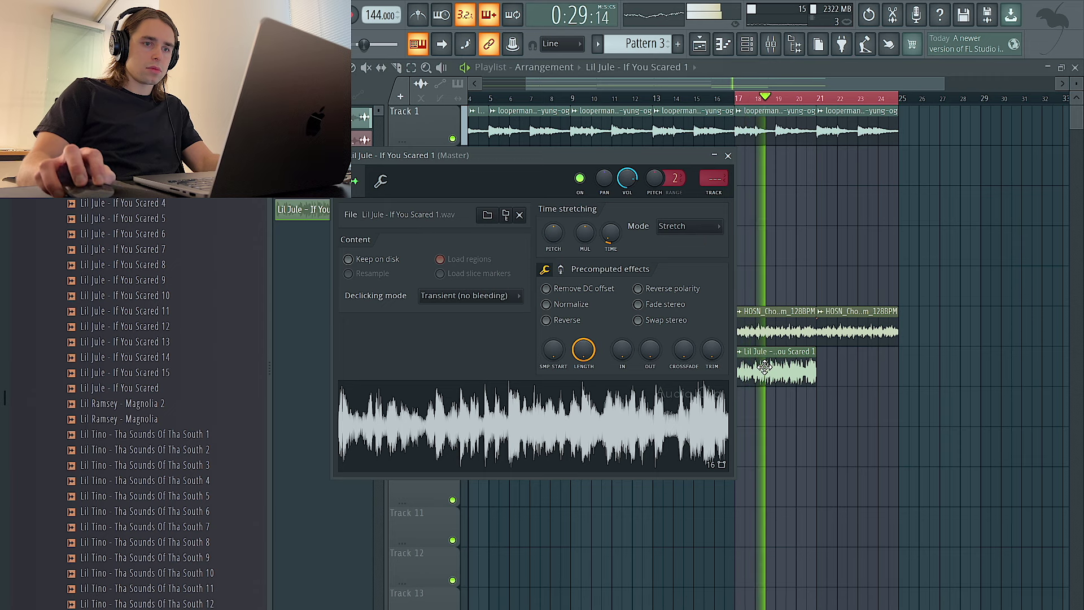
pyautogui.moveTo(556, 242); pyautogui.dragTo(555, 248)
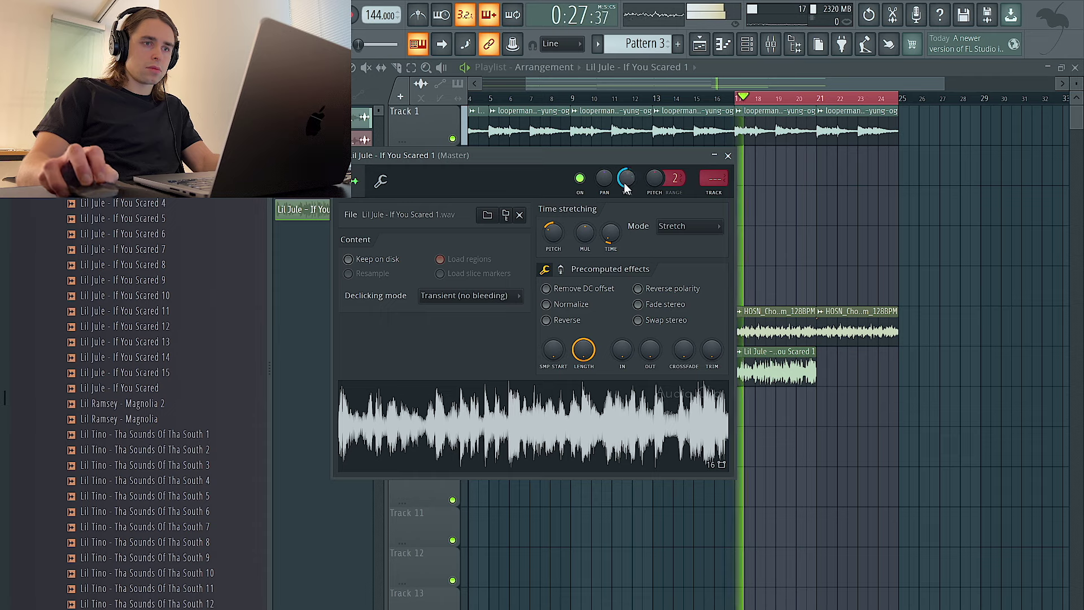
pyautogui.moveTo(602, 184); pyautogui.dragTo(626, 183)
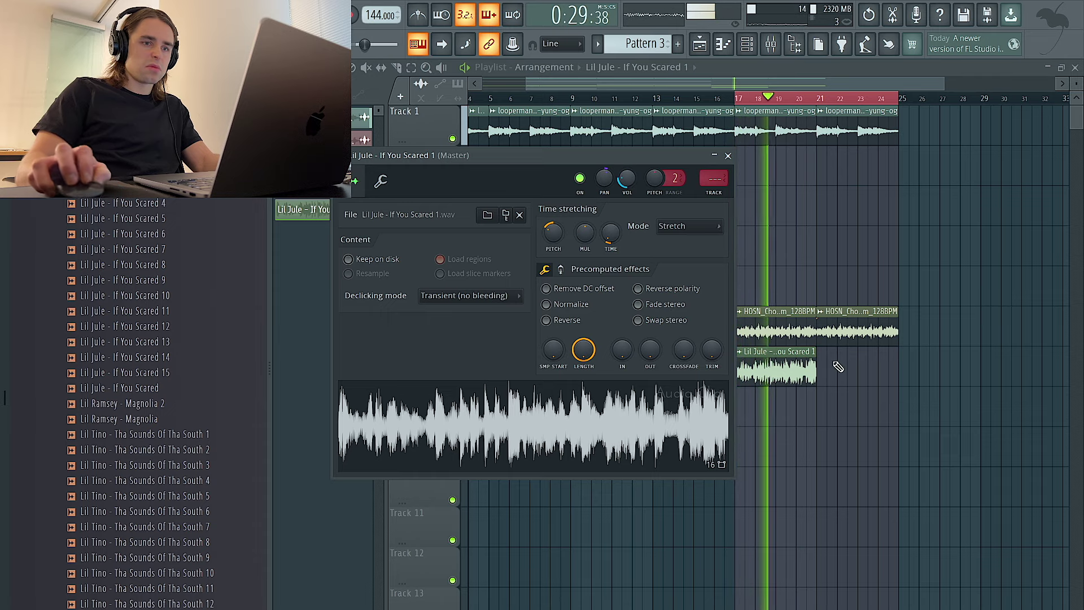
# Move the If You Scared 1 clip to bar 21 on Track 7 and route its channel to mixer insert 3
pyautogui.moveTo(774, 371); pyautogui.dragTo(854, 373)
pyautogui.doubleClick(854, 373)
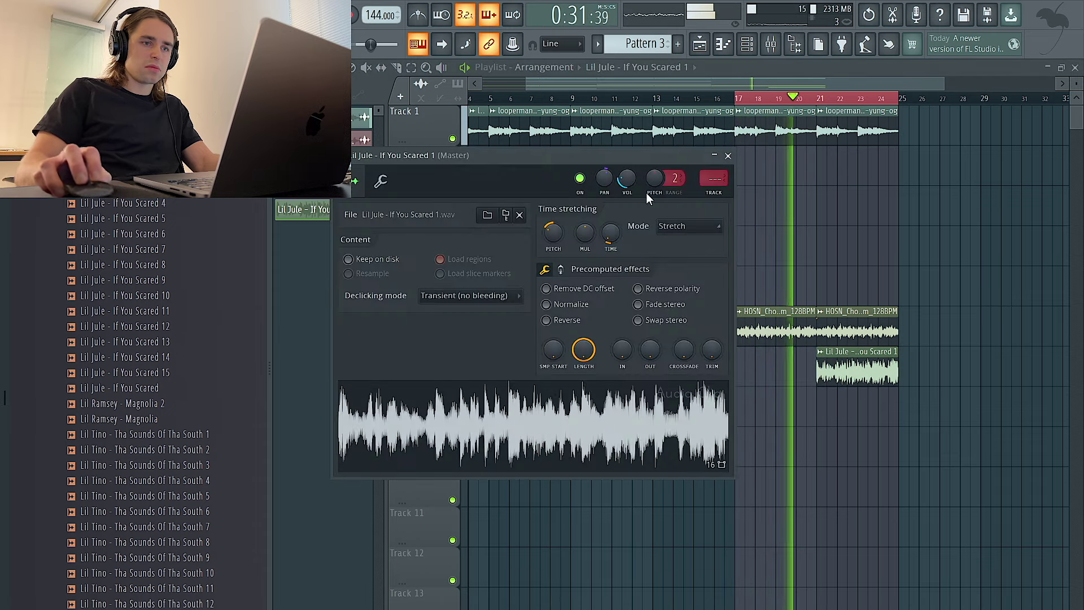
pyautogui.hotkey('ctrl', 'l')
# Add Fruity Parametric EQ 2 with the Radio preset to the vocal's first effect slot and lower the insert's fader
pyautogui.click(956, 270)
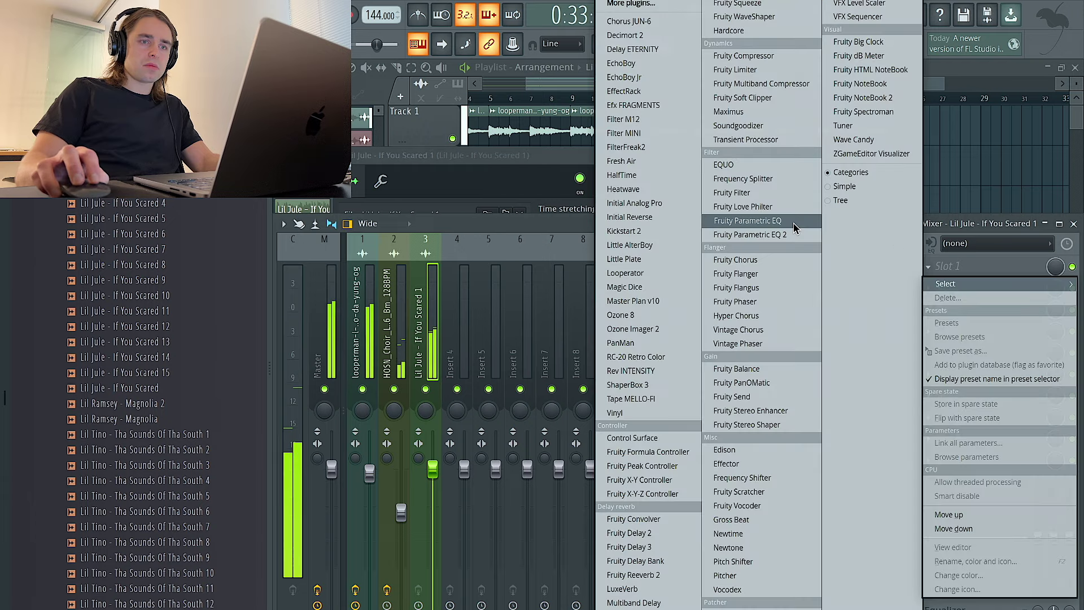
pyautogui.click(801, 236)
pyautogui.click(722, 101)
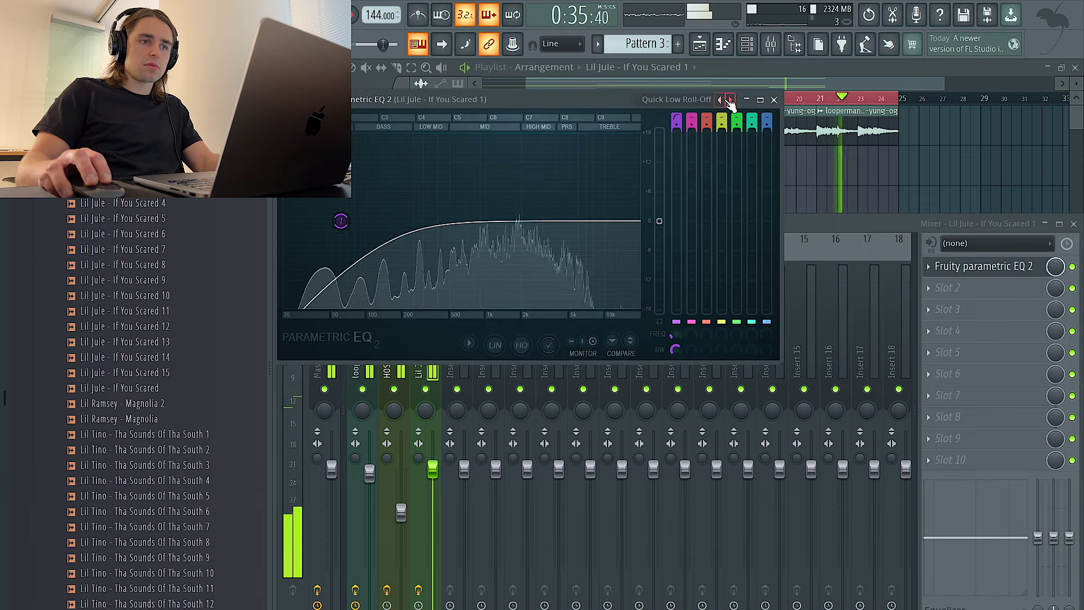
pyautogui.click(721, 101)
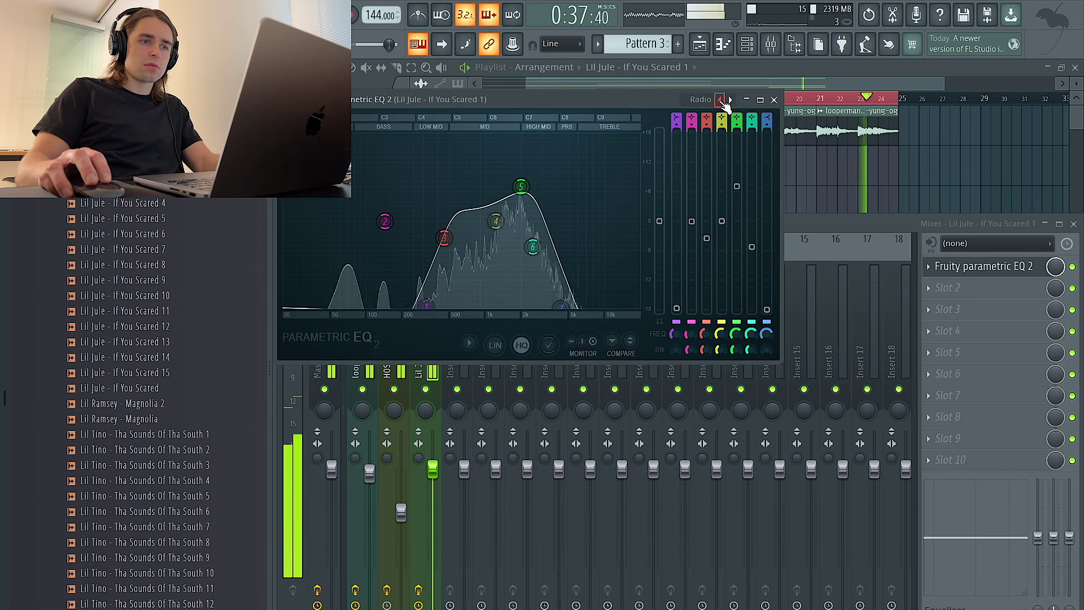
pyautogui.moveTo(432, 470); pyautogui.dragTo(432, 487)
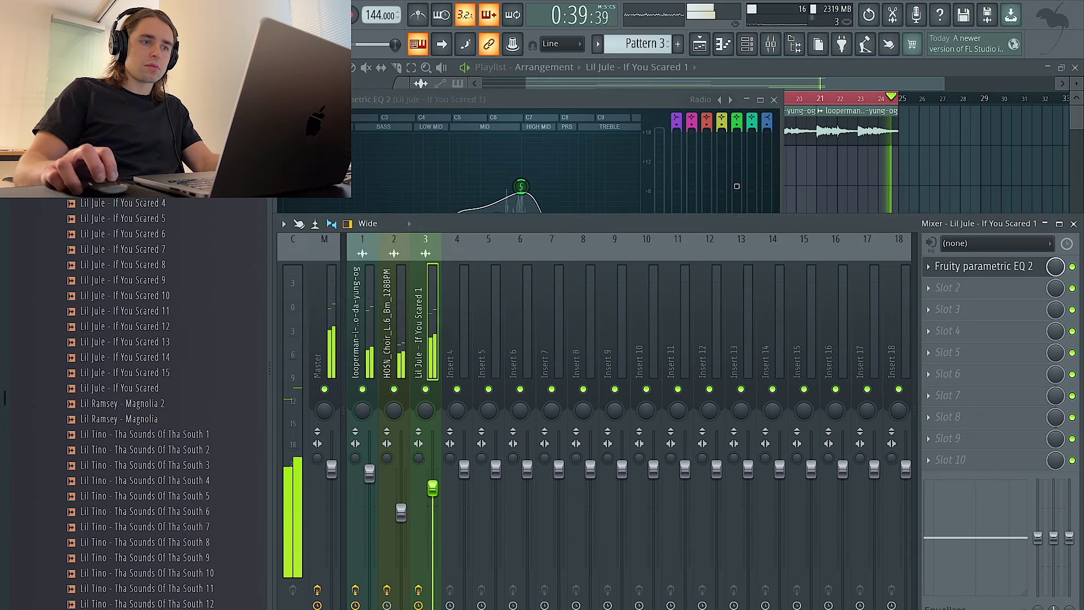
# Switch the vocal's EQ to the 20Hz + 18kHz cut preset and move its low and high cuts inward
pyautogui.click(999, 268)
pyautogui.click(999, 268)
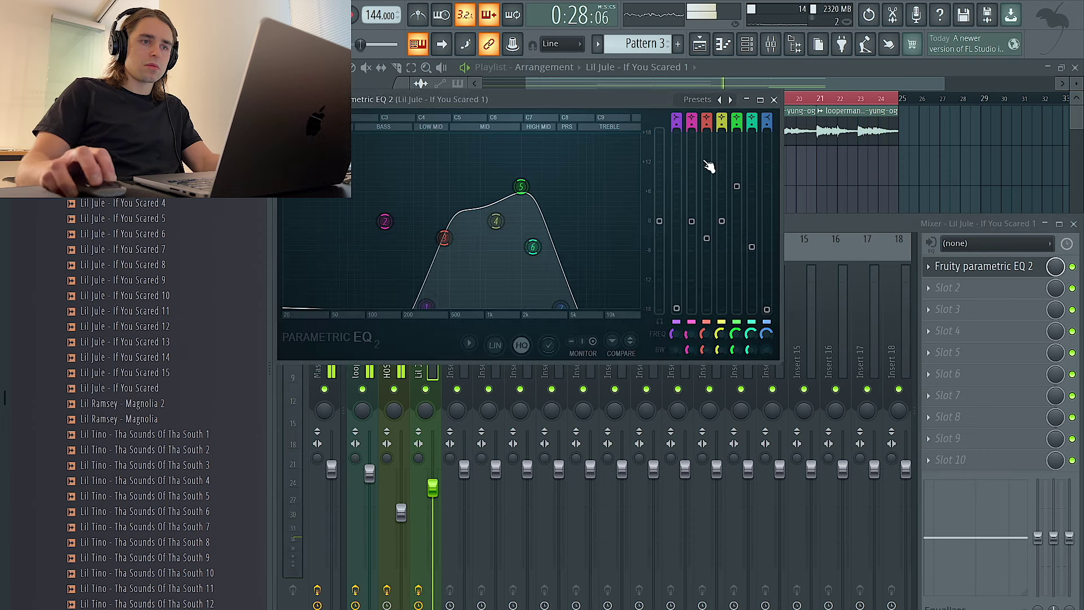
pyautogui.click(730, 100)
pyautogui.click(730, 100)
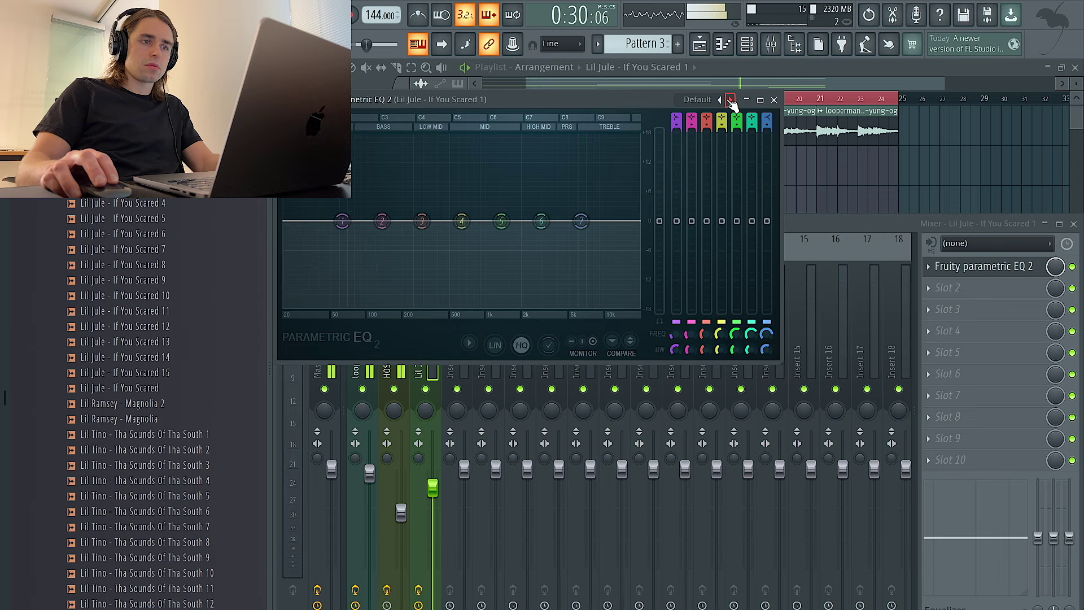
pyautogui.moveTo(285, 221); pyautogui.dragTo(495, 220)
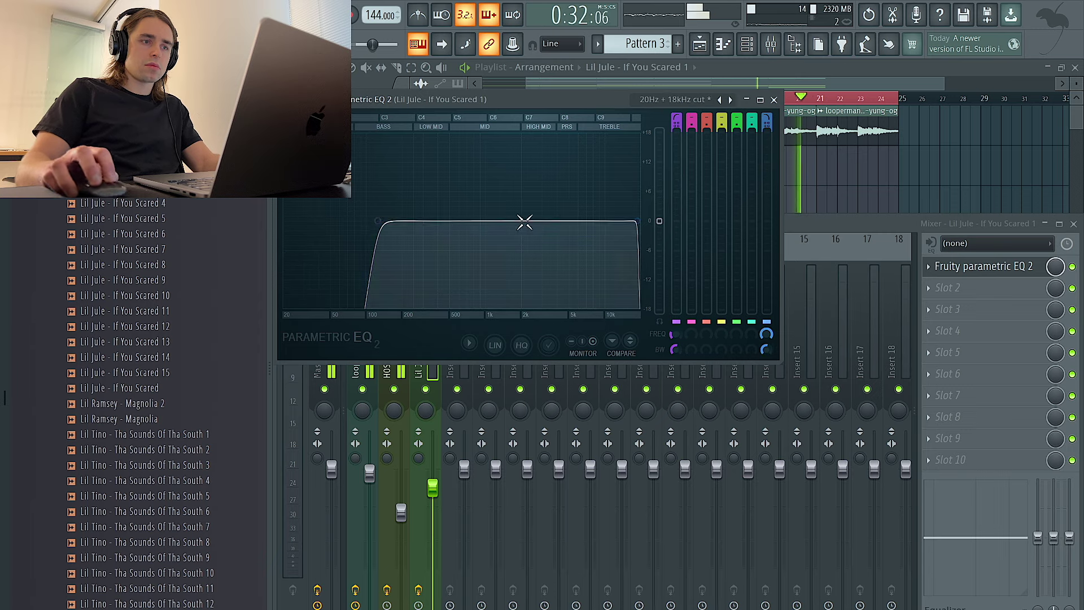
pyautogui.moveTo(636, 221); pyautogui.dragTo(606, 221)
pyautogui.moveTo(378, 220); pyautogui.dragTo(433, 220)
pyautogui.scroll(5, 613, 228)
pyautogui.moveTo(432, 488); pyautogui.dragTo(433, 487)
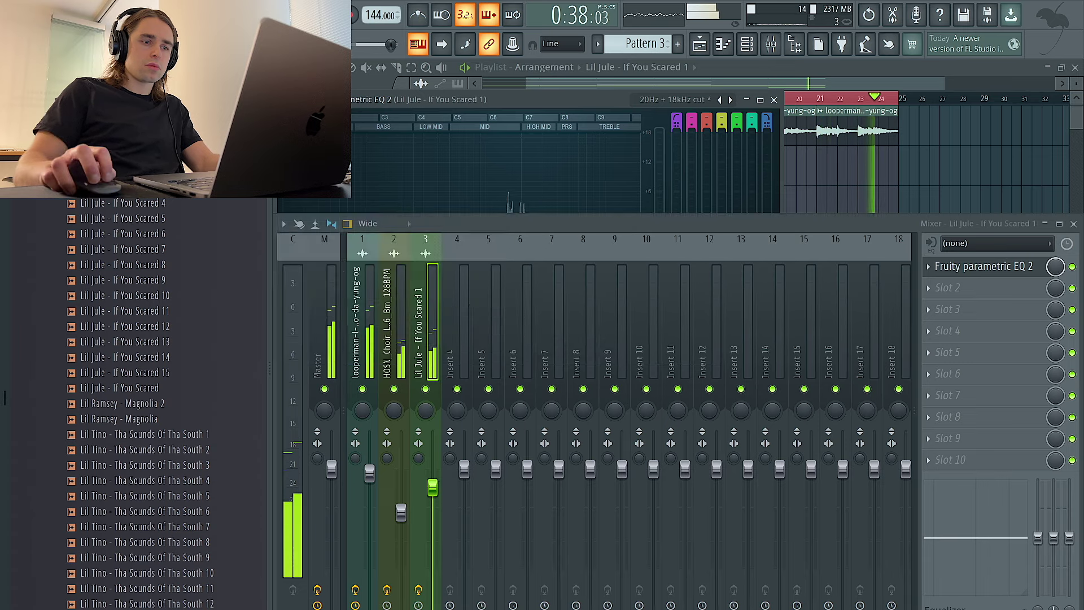
pyautogui.click(974, 176)
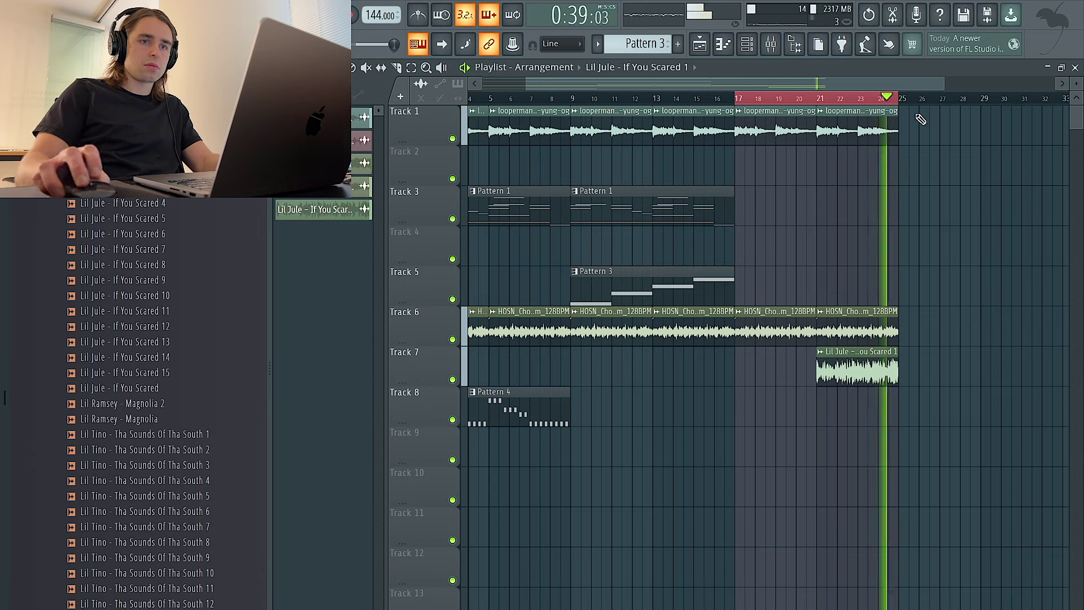
# Show only the unsorted channels in the channel rack and look back through the Memphis vocal chop samples
pyautogui.click(747, 45)
pyautogui.click(386, 86)
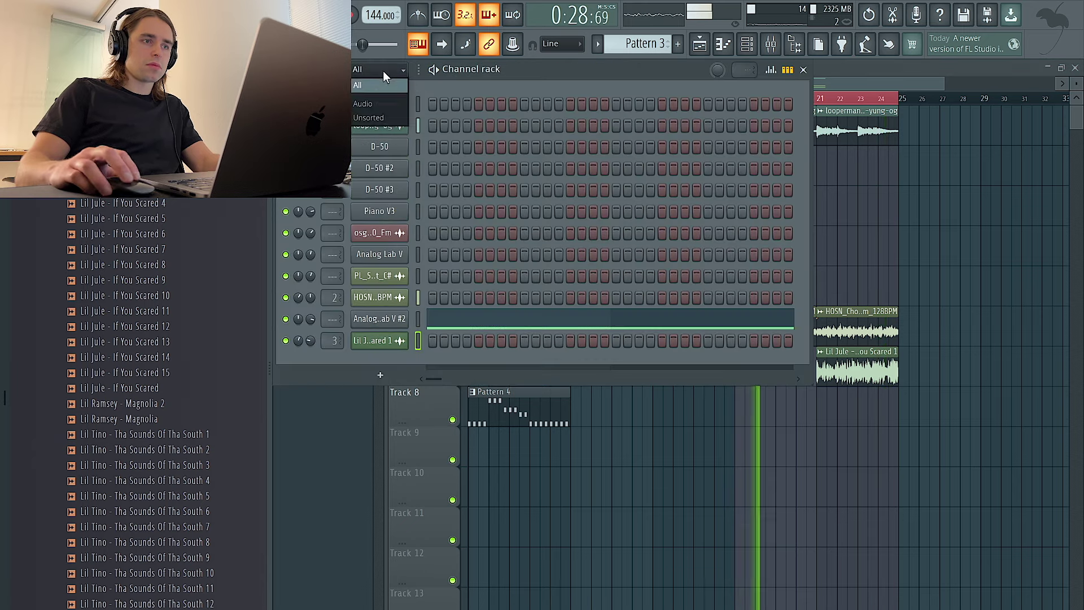
pyautogui.click(369, 118)
pyautogui.scroll(10, 121, 236)
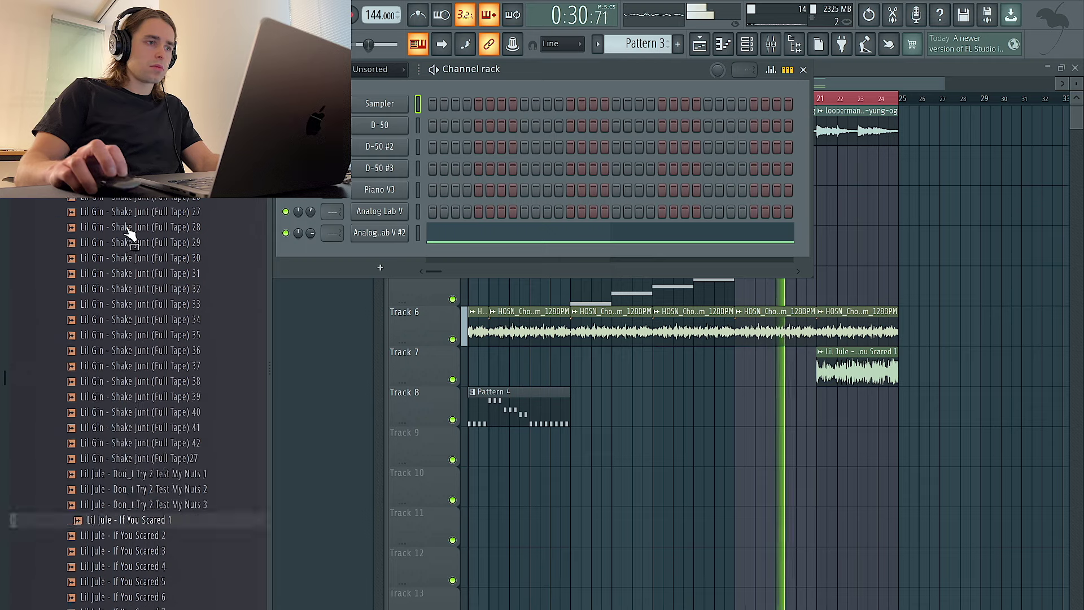
pyautogui.scroll(12, 133, 236)
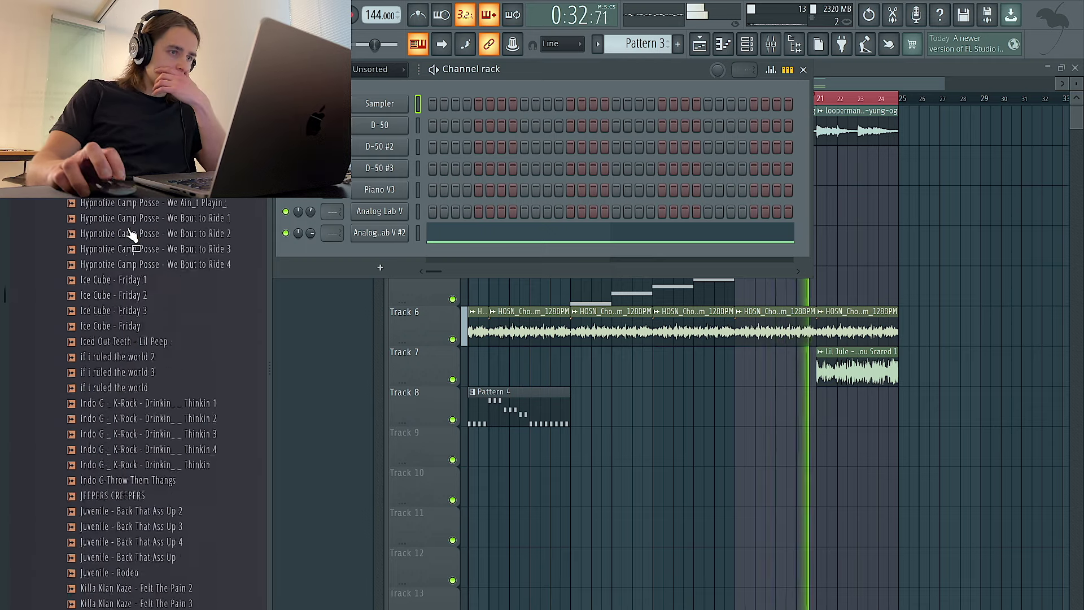
pyautogui.scroll(8, 136, 233)
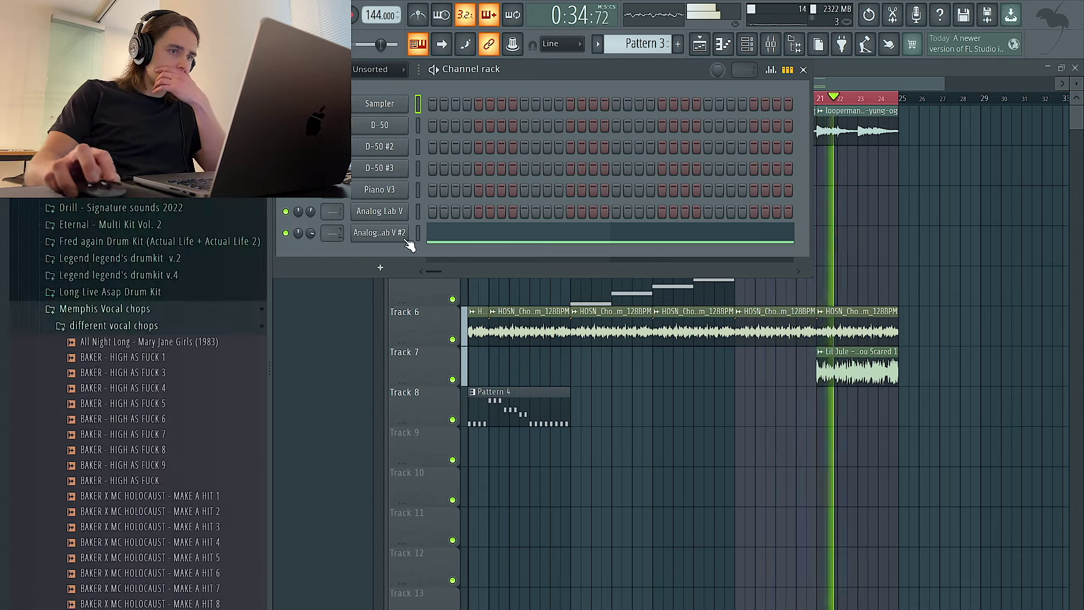
# Check the If You Scared 1 clip's channel settings and return to the drum kit folders in the browser
pyautogui.doubleClick(869, 369)
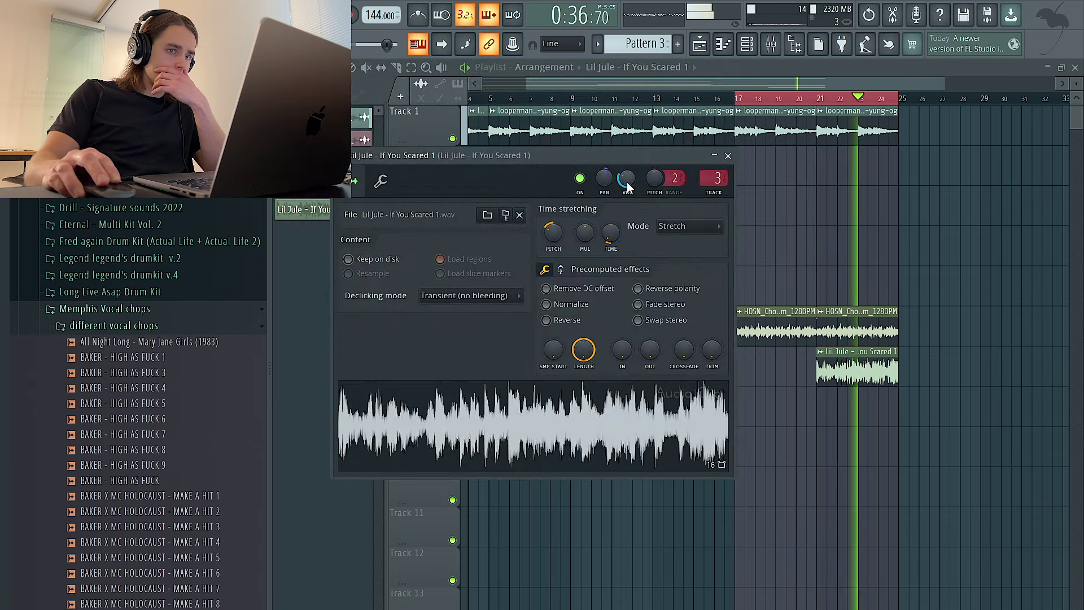
pyautogui.click(747, 45)
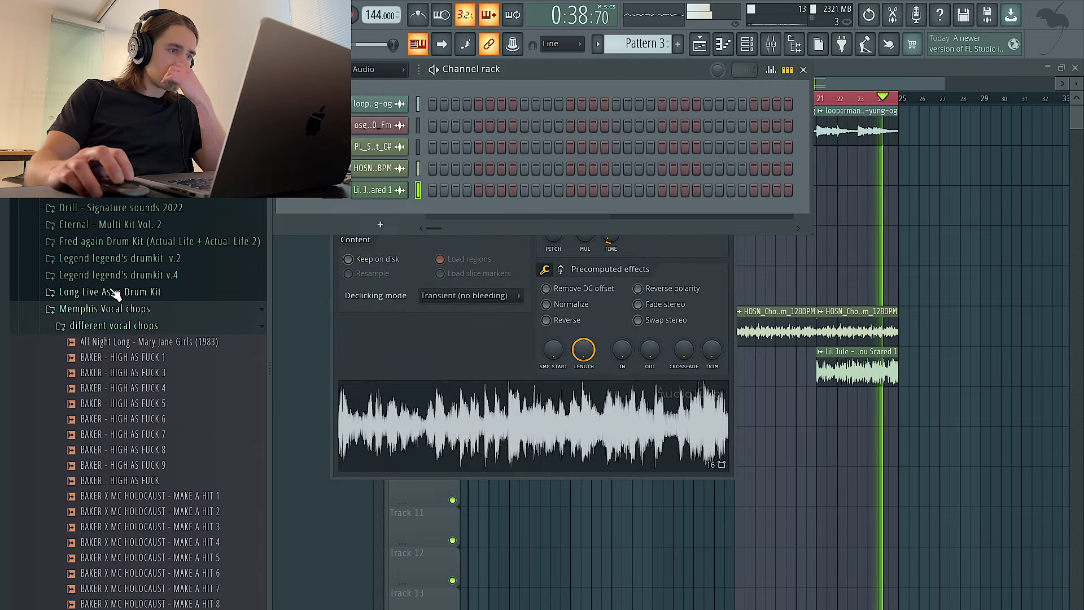
pyautogui.scroll(9, 138, 311)
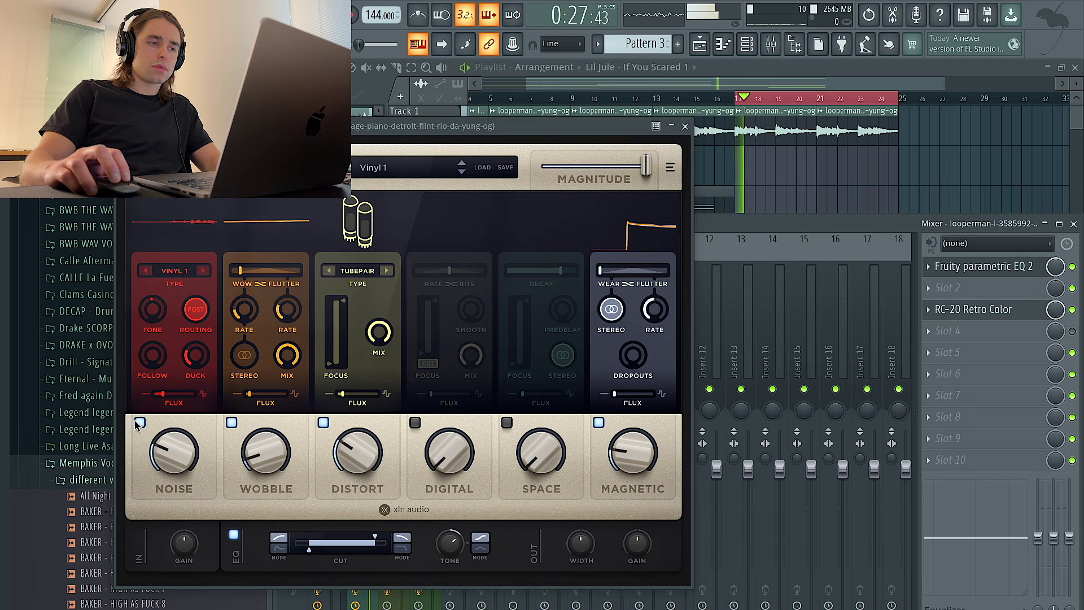
# Switch off the Noise and Magnetic modules in the RC-20 Retro Color effect on the looperman piano loop
pyautogui.click(139, 423)
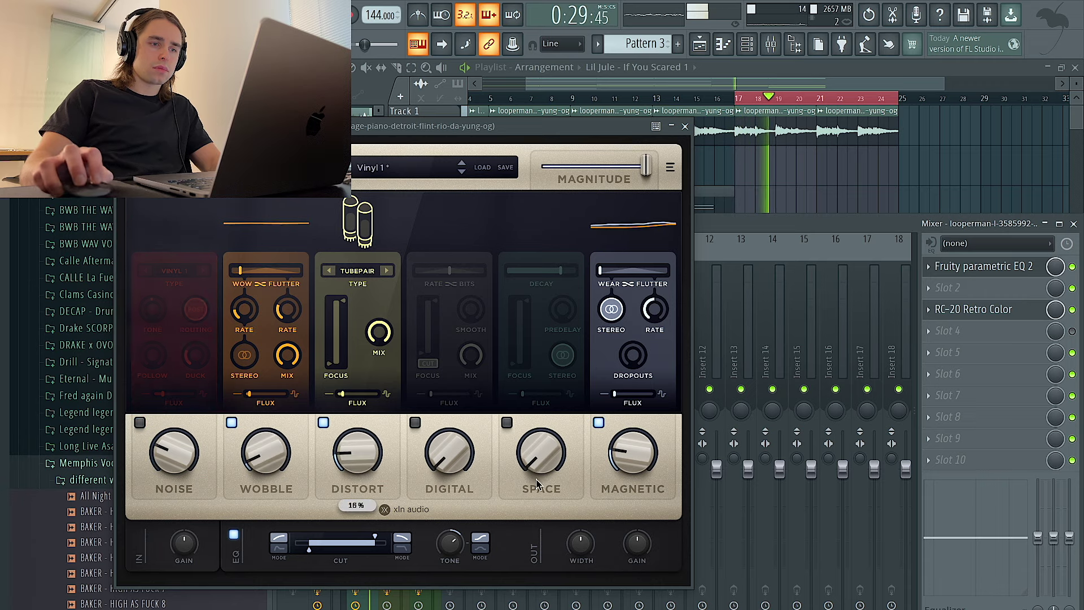
pyautogui.click(598, 423)
pyautogui.click(685, 126)
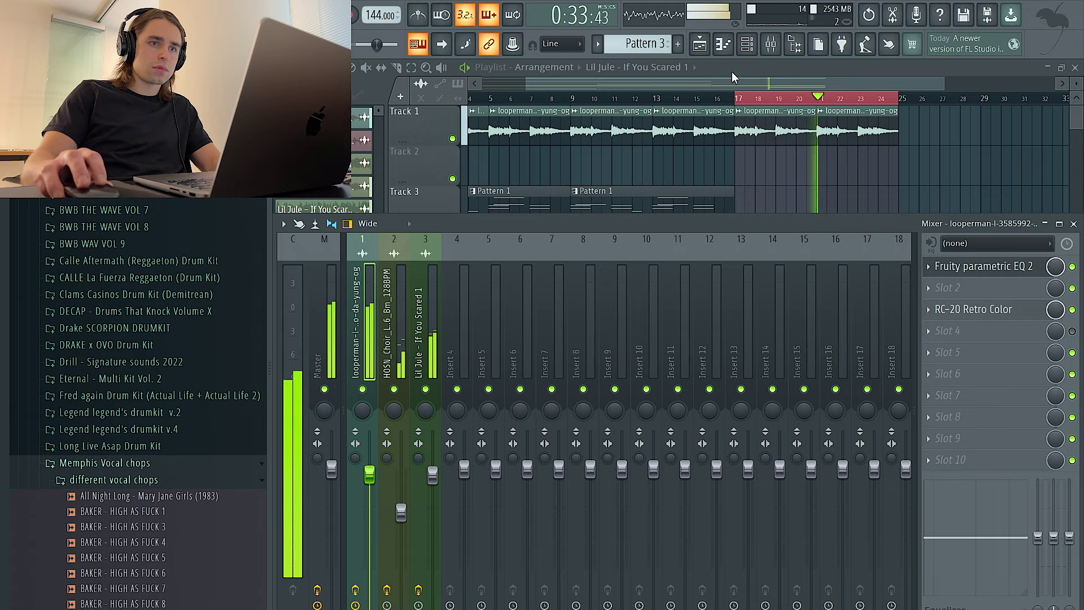
# Review the audio channels in the channel rack and the sampler settings of the Track 7 vocal clip
pyautogui.click(746, 46)
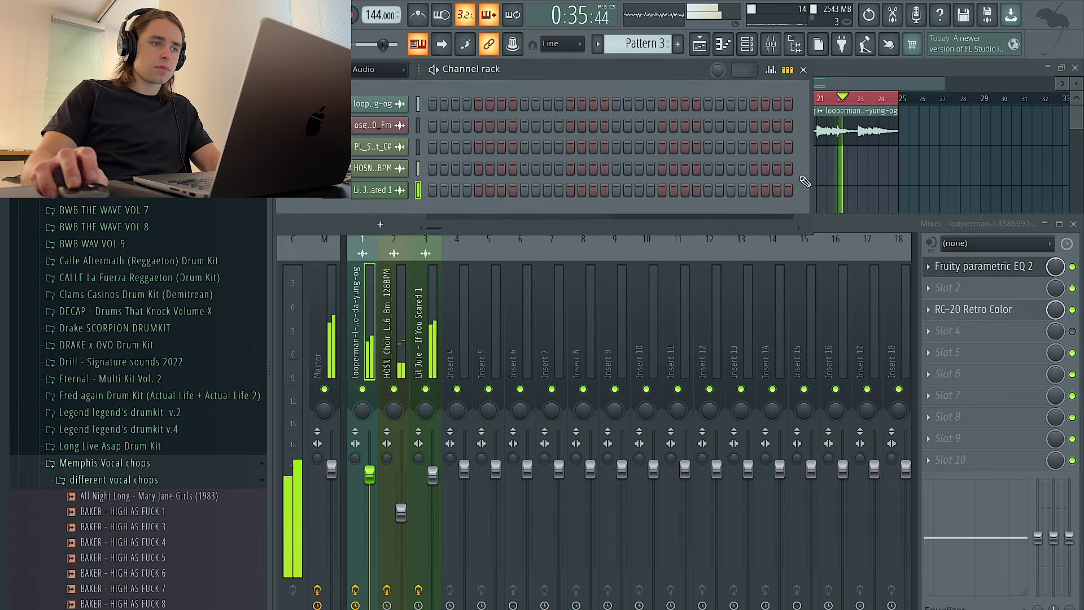
pyautogui.click(829, 190)
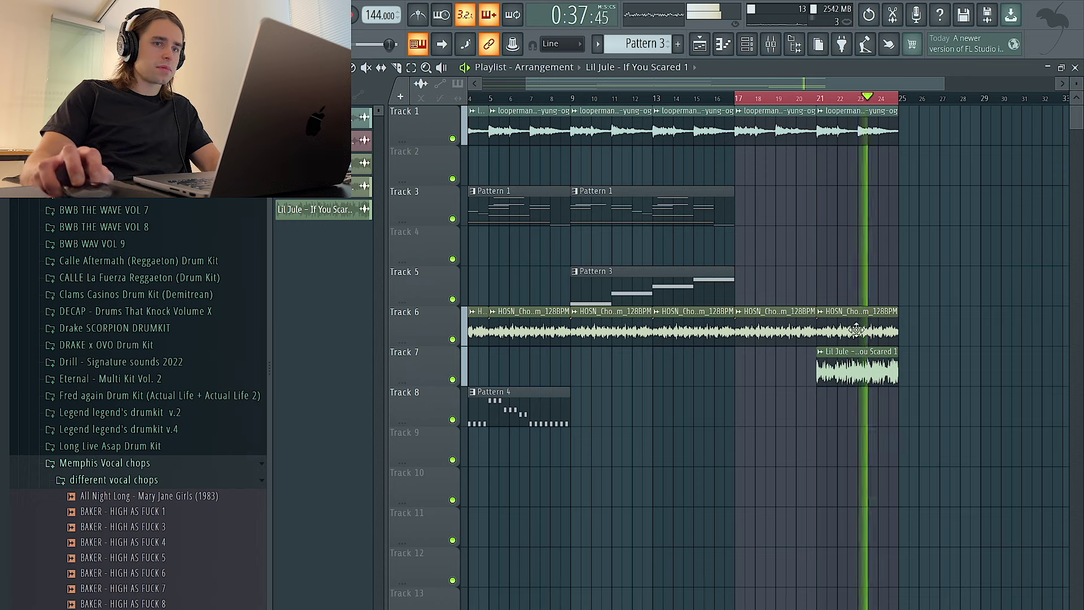
pyautogui.doubleClick(849, 370)
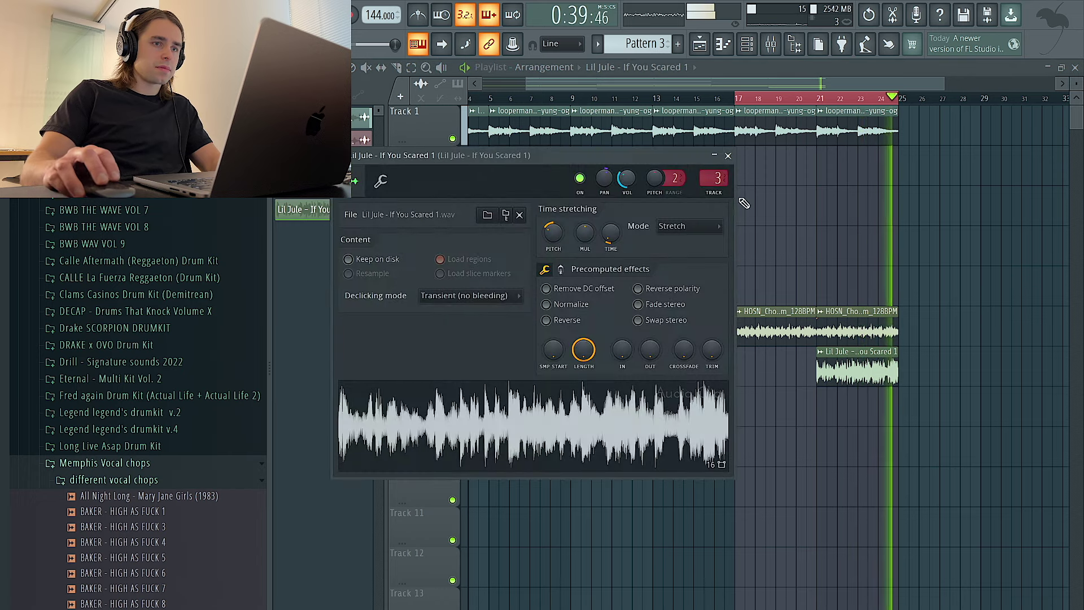
pyautogui.click(727, 156)
pyautogui.click(747, 46)
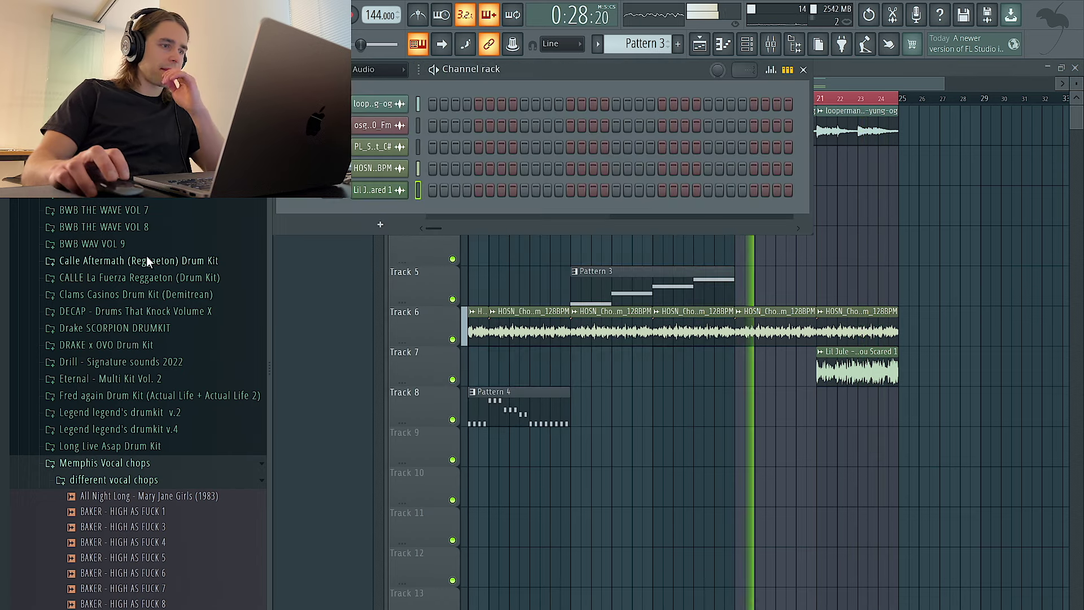
# Browse the snares of the Maxeyy Stash V3 Drum Kit and audition Snare - KEEM
pyautogui.scroll(-15, 127, 196)
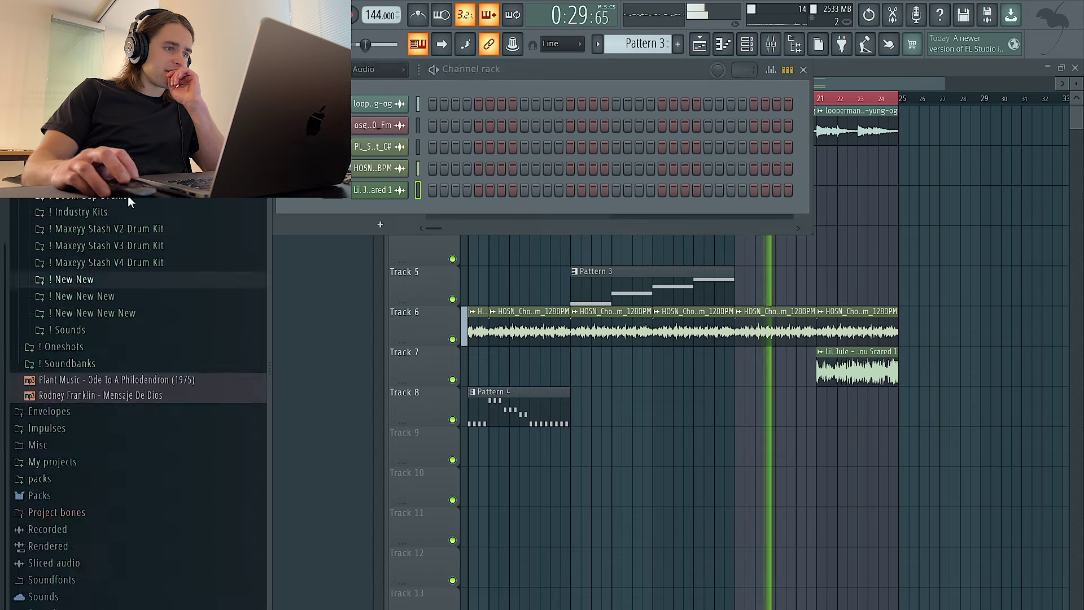
pyautogui.click(131, 244)
pyautogui.scroll(-3, 135, 377)
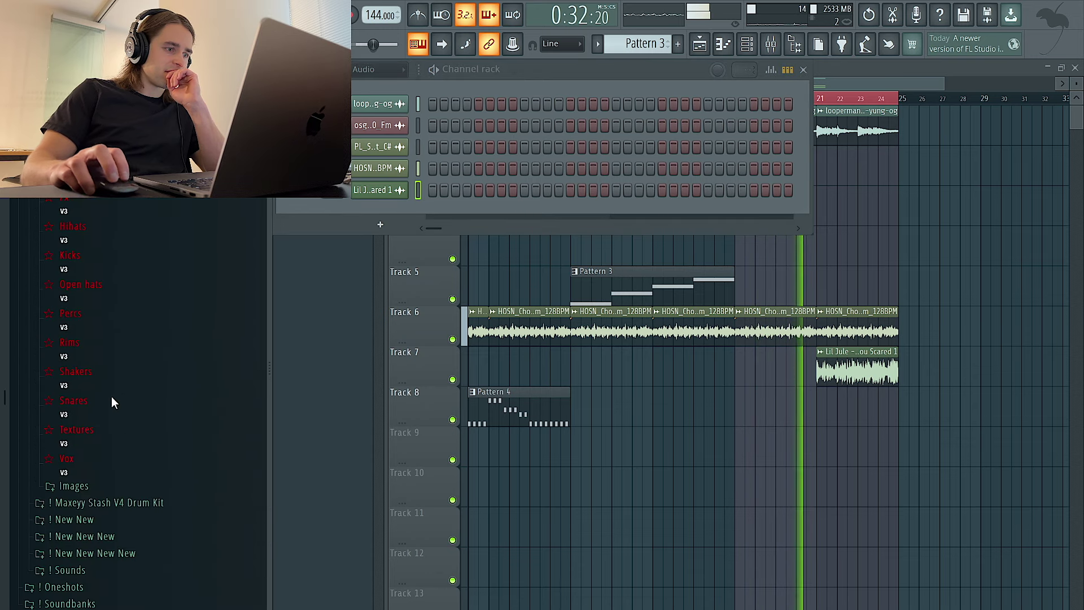
pyautogui.click(115, 404)
pyautogui.scroll(-6, 130, 434)
pyautogui.click(141, 454)
pyautogui.scroll(-2, 143, 454)
pyautogui.click(138, 387)
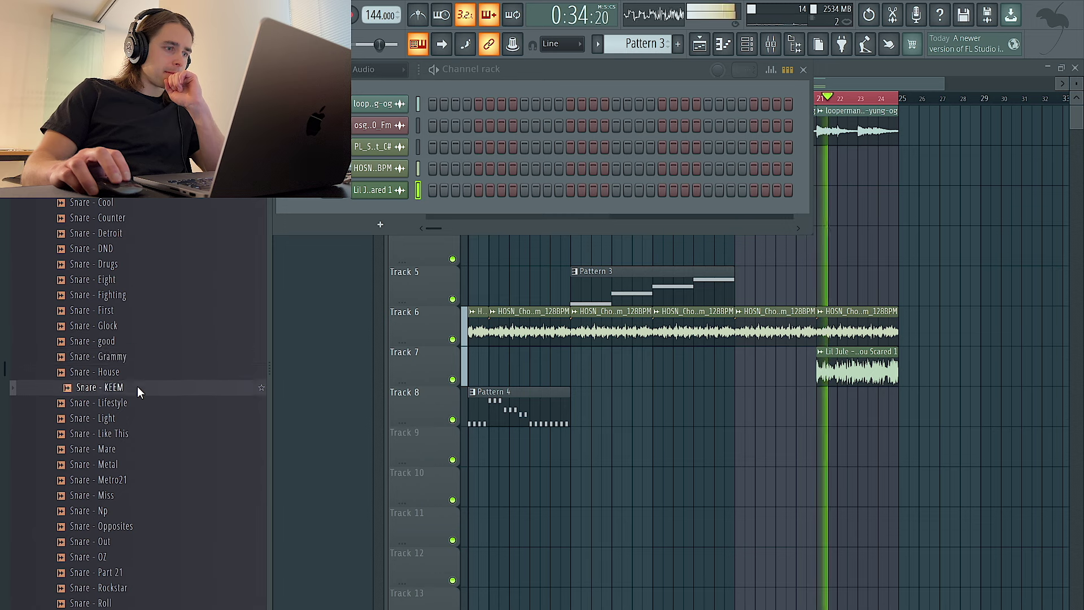
# Add Snare - KEEM as a new channel with hits on steps 9 and 25, and convert its steps to piano roll notes
pyautogui.moveTo(134, 386); pyautogui.dragTo(372, 251)
pyautogui.click(524, 255)
pyautogui.click(706, 255)
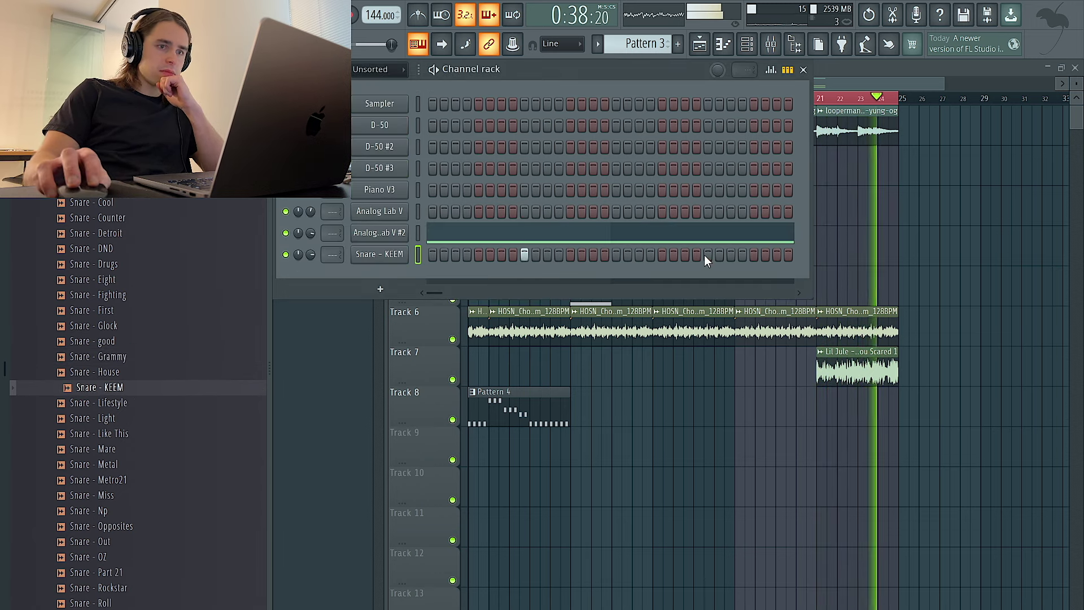
pyautogui.rightClick(405, 251)
pyautogui.click(426, 259)
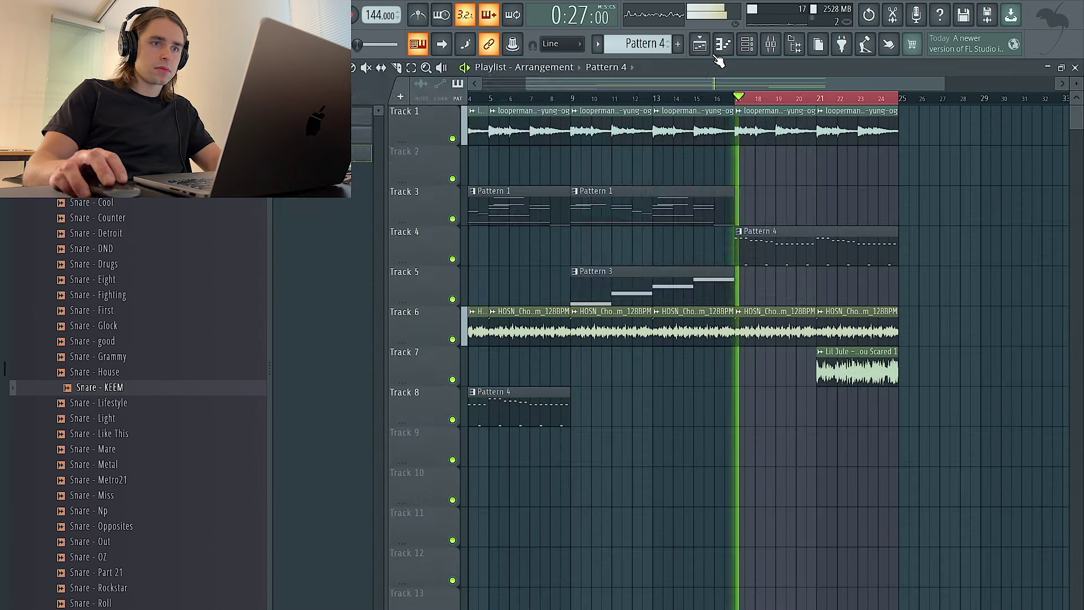
# Move the D-50 #3 notes from Pattern 4 into Pattern 5 and place Pattern 5 on Track 9 at bar 1
pyautogui.press('F6')
pyautogui.click(418, 168)
pyautogui.hotkey('ctrl', 'x')
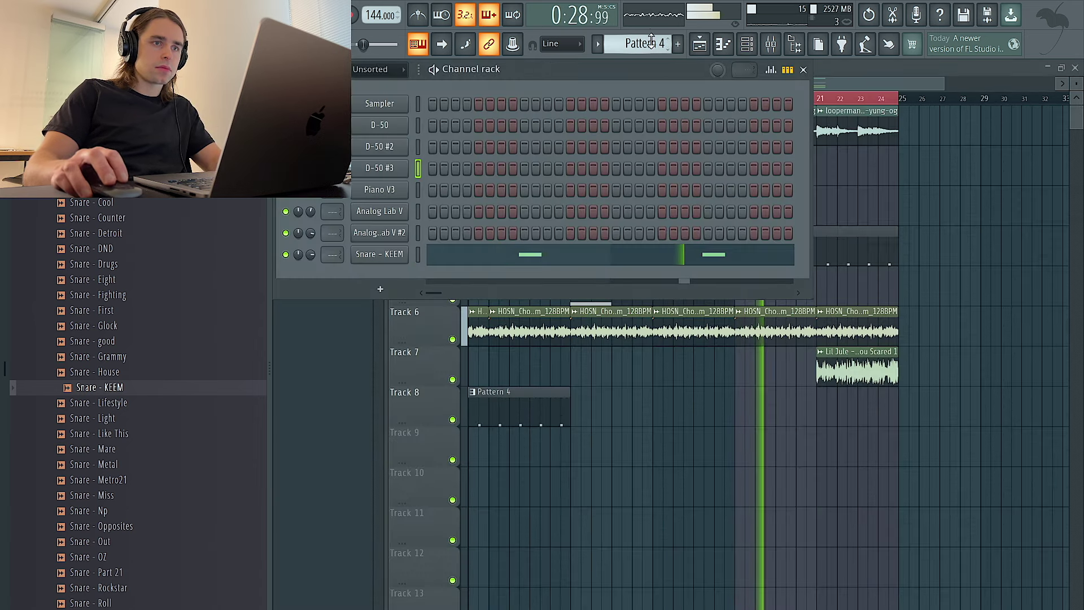
pyautogui.scroll(1, 650, 42)
pyautogui.hotkey('ctrl', 'v')
pyautogui.moveTo(563, 465); pyautogui.dragTo(449, 459)
pyautogui.scroll(-2, 786, 300)
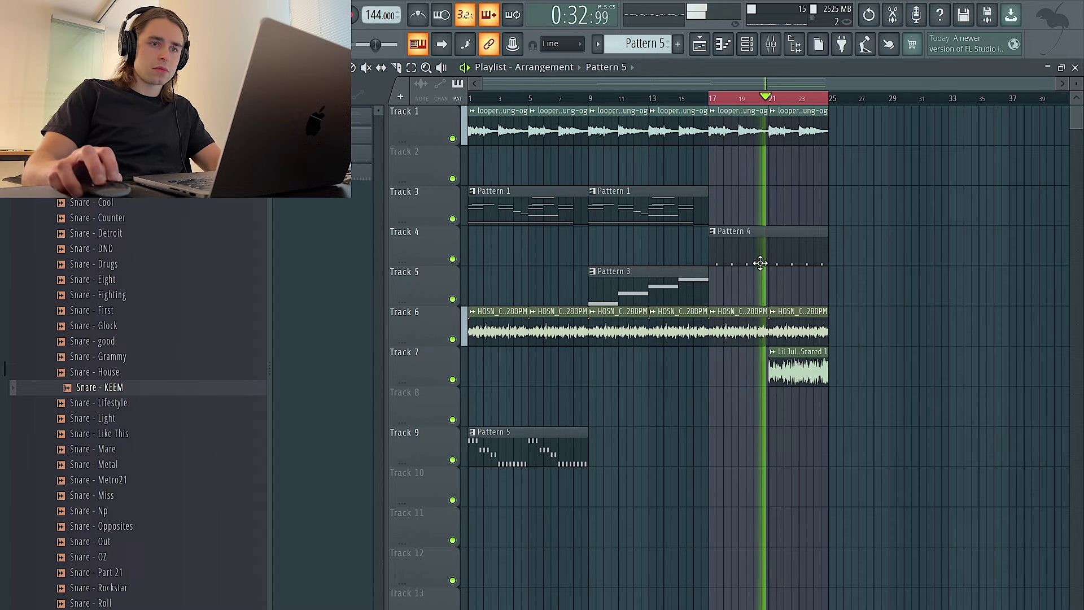
# Open Snare - KEEM in Pattern 4's piano roll, add two C5 hits at the start of bar 8 and lower the second one's velocity
pyautogui.click(746, 45)
pyautogui.rightClick(442, 255)
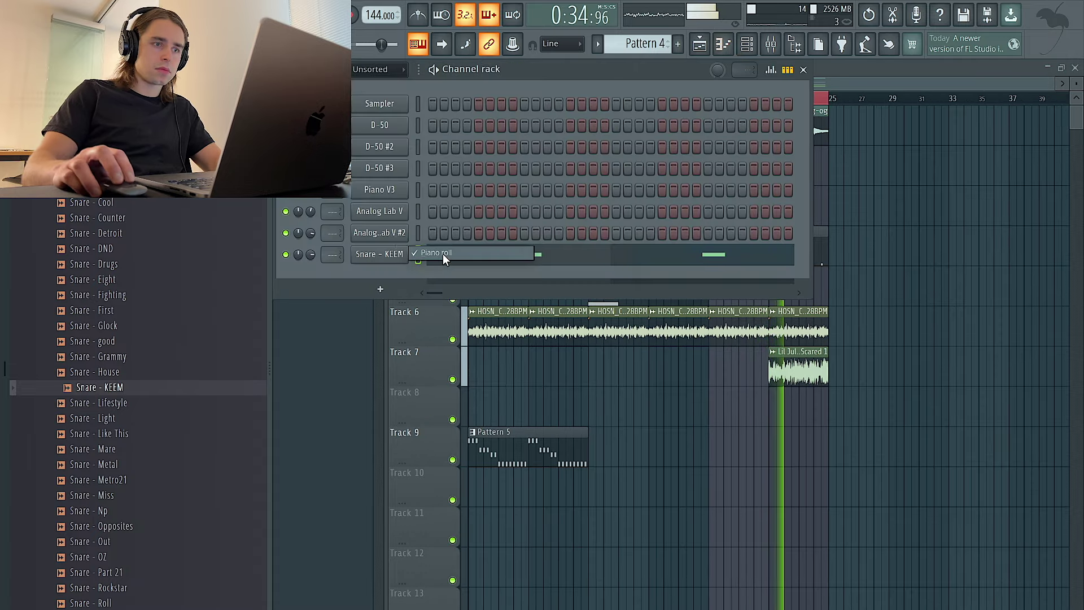
pyautogui.rightClick(395, 257)
pyautogui.click(439, 251)
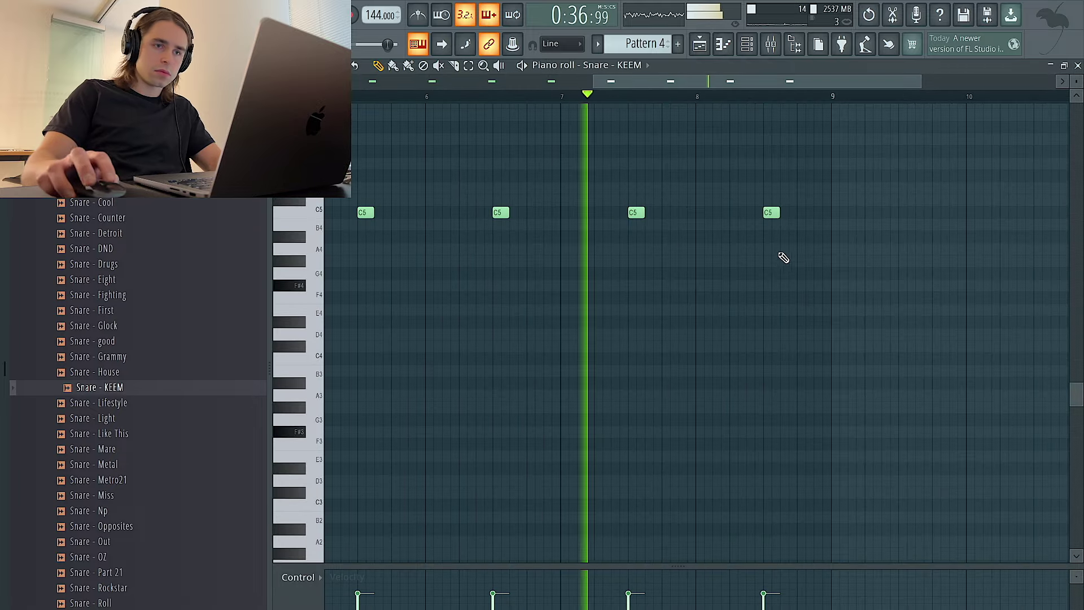
pyautogui.click(702, 213)
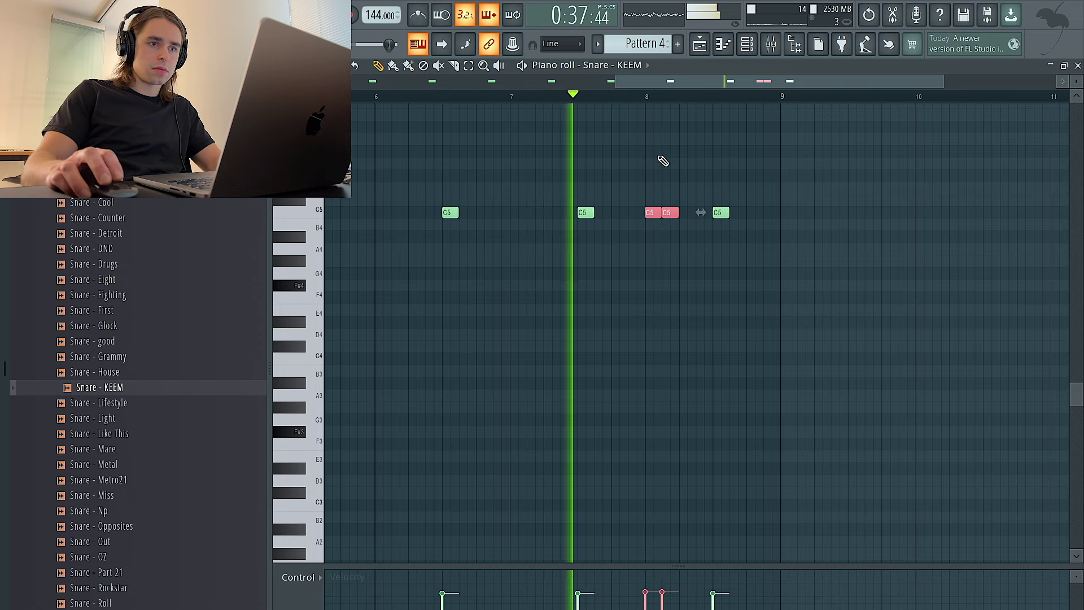
pyautogui.moveTo(699, 253); pyautogui.dragTo(675, 208)
pyautogui.scroll(-4, 683, 208)
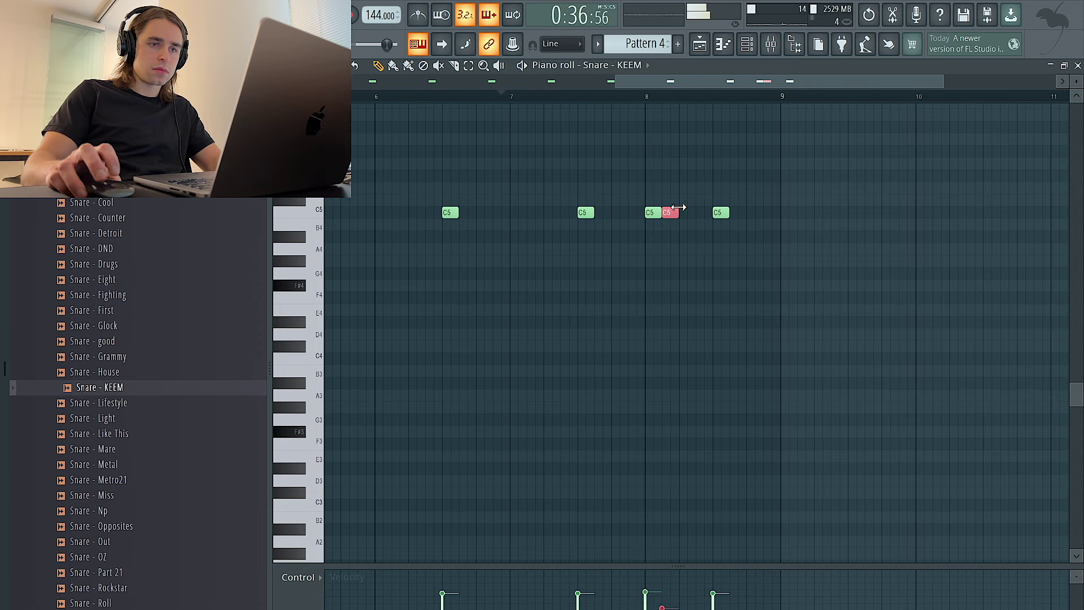
# Extend the bar 8 snare fill with a hit directly before the beat 3 snare and three short hits on beat 4
pyautogui.click(733, 212)
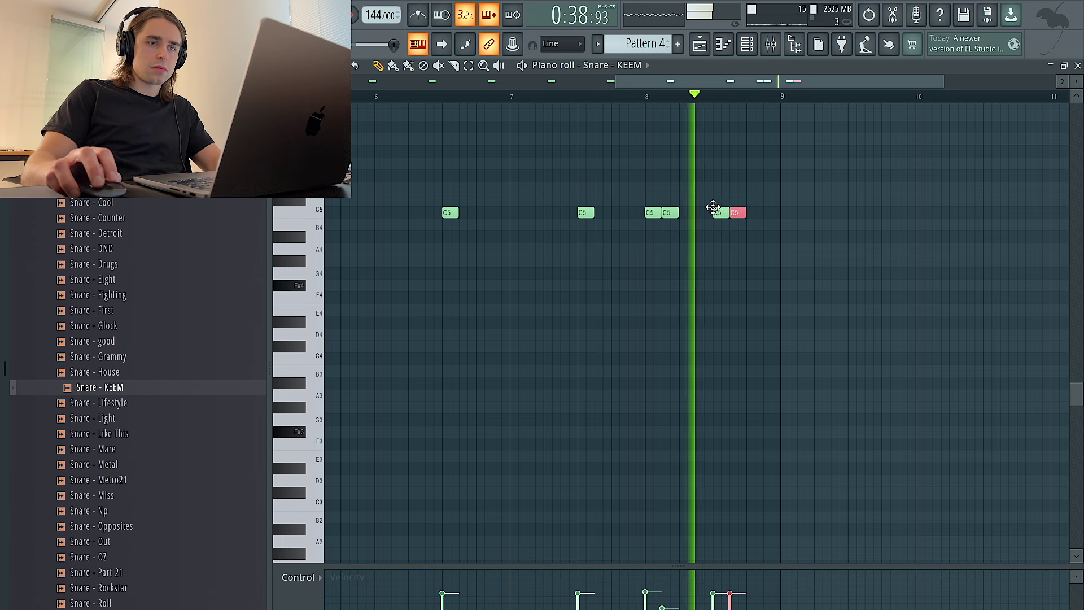
pyautogui.moveTo(735, 211); pyautogui.dragTo(703, 212)
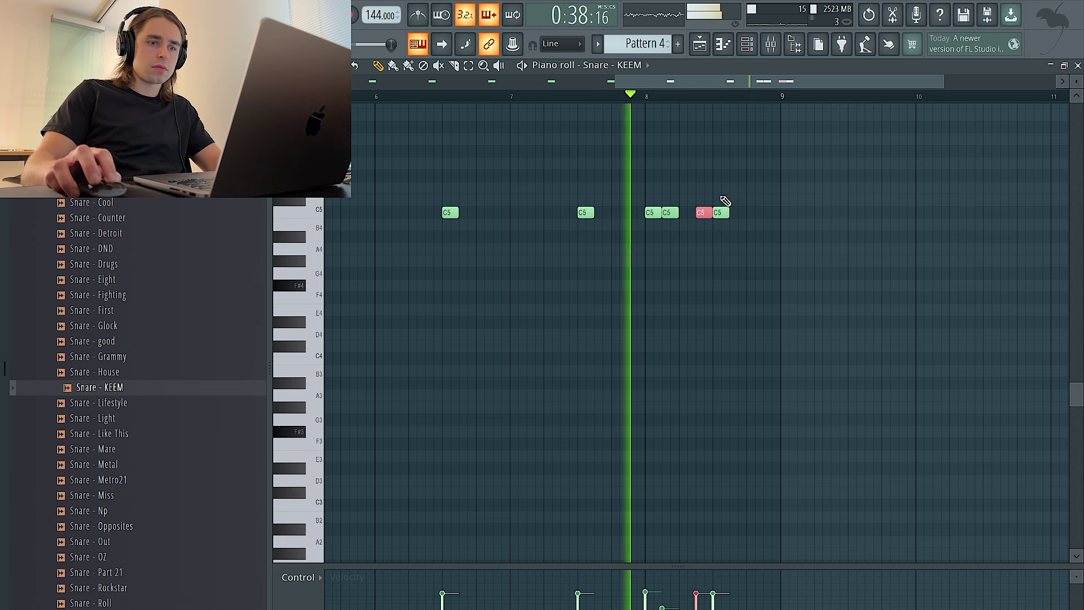
pyautogui.click(752, 213)
pyautogui.moveTo(761, 212); pyautogui.dragTo(754, 213)
pyautogui.click(757, 212)
pyautogui.click(766, 213)
pyautogui.hotkey('ctrl', 'a')
pyautogui.hotkey('ctrl', 'd')
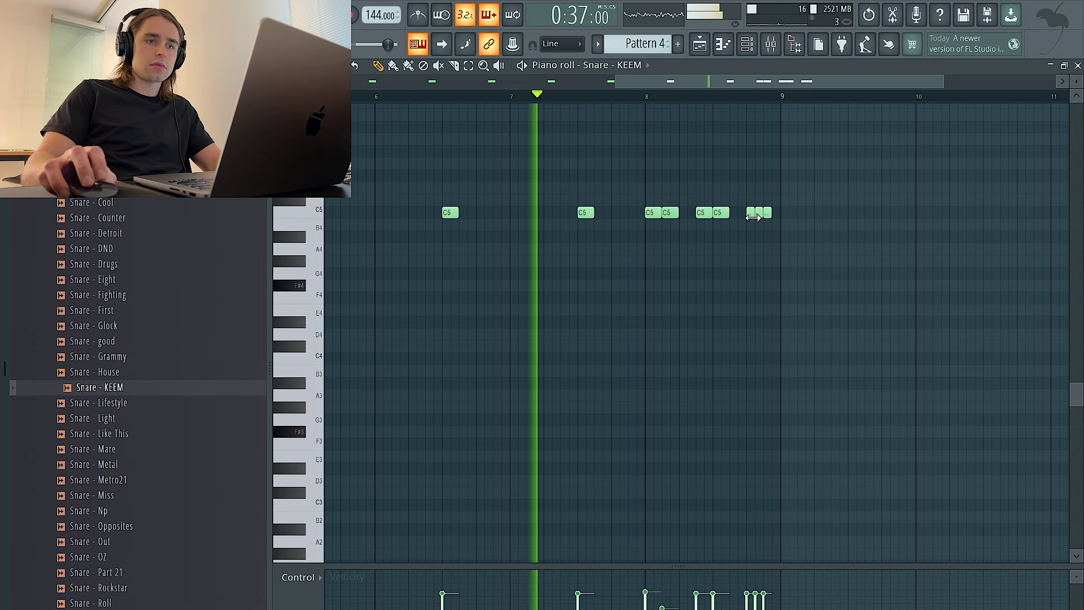
# Add a short snare hit directly after the beat 3 snare in bar 8 and raise its velocity
pyautogui.rightClick(759, 217)
pyautogui.rightClick(768, 217)
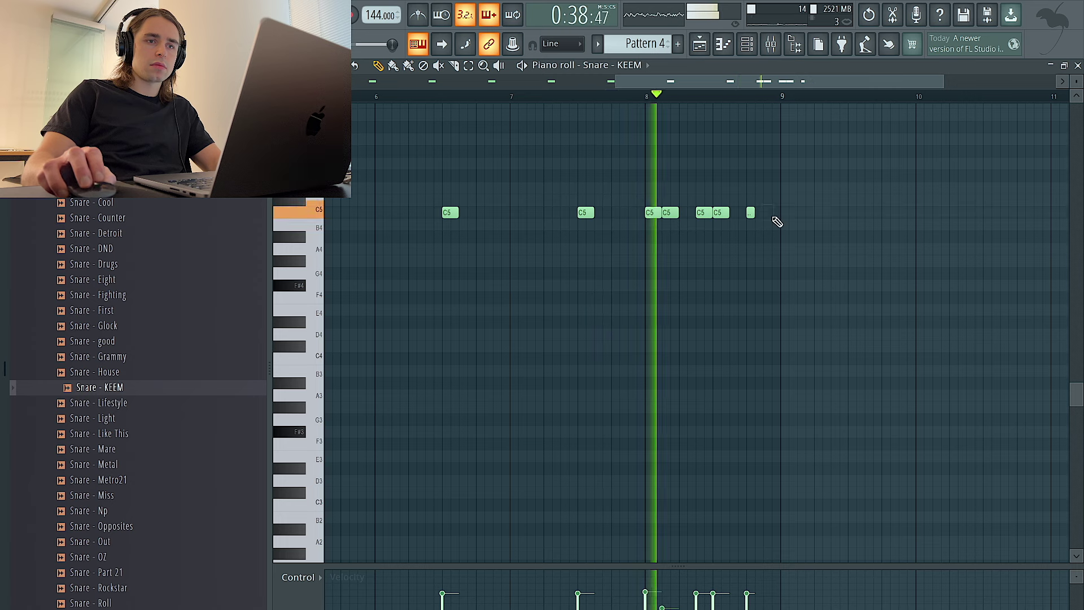
pyautogui.click(733, 214)
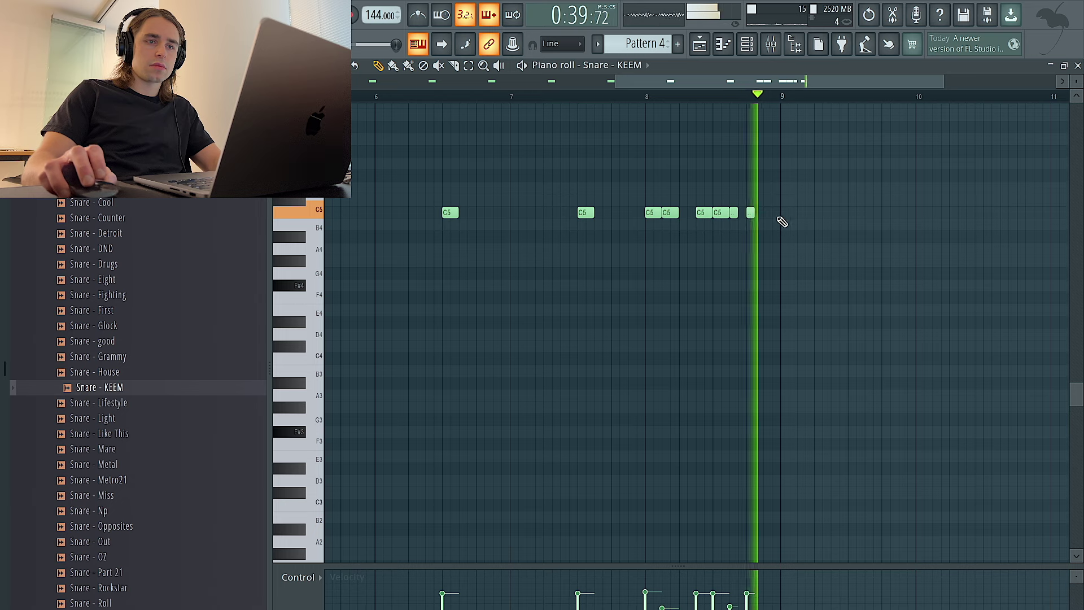
pyautogui.hotkey('ctrl', 'b')
pyautogui.press('space')
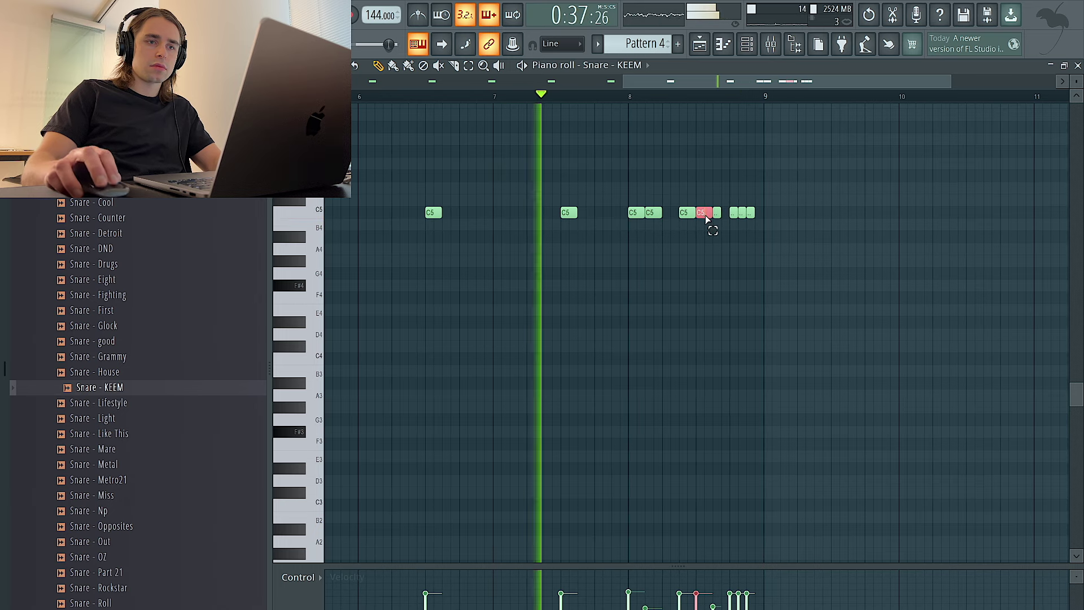
pyautogui.click(717, 213)
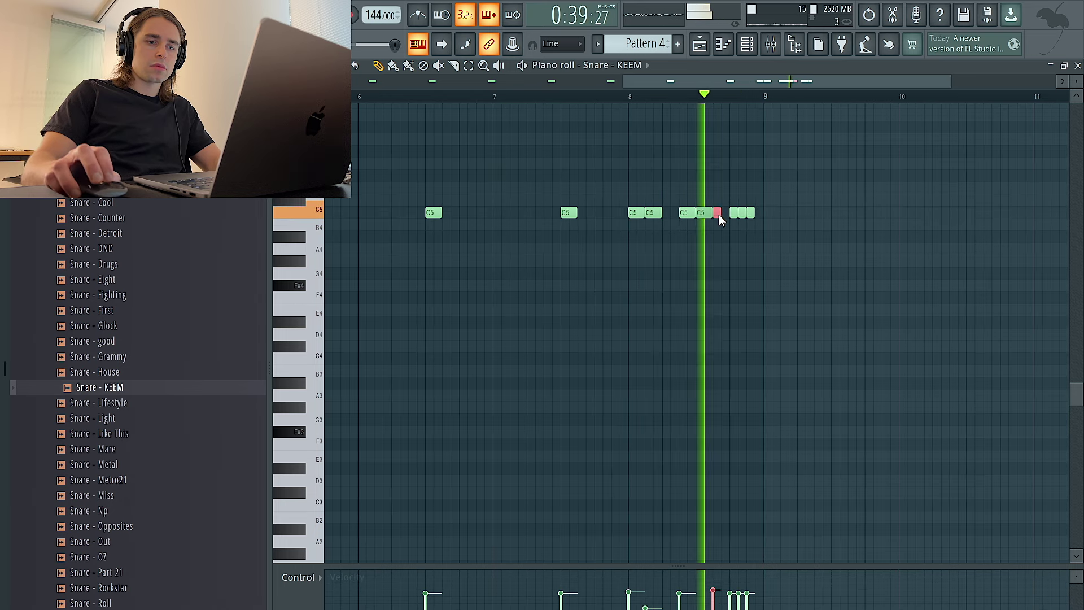
pyautogui.hotkey('ctrl', 'z')
pyautogui.keyDown('ctrl'); pyautogui.click(668, 382); pyautogui.keyUp('ctrl')
# Reload the Snare - KEEM sample into its channel and transpose all its notes down to A#4
pyautogui.click(747, 44)
pyautogui.moveTo(127, 388); pyautogui.dragTo(382, 254)
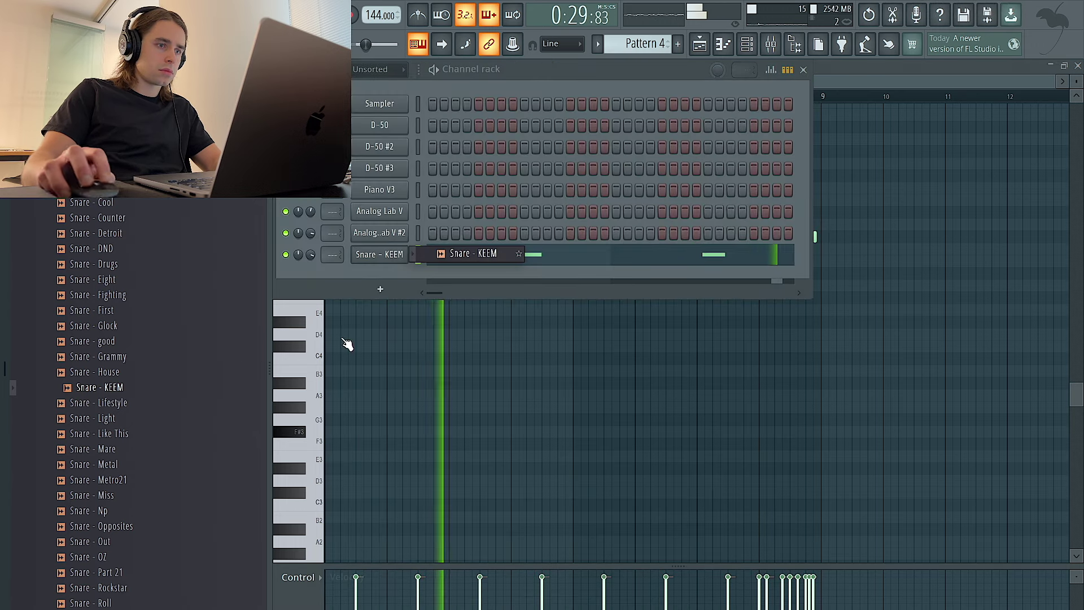
pyautogui.keyDown('ctrl'); pyautogui.click(480, 392); pyautogui.keyUp('ctrl')
pyautogui.hotkey('ctrl', 'a')
pyautogui.keyDown('ctrl'); pyautogui.click(546, 402); pyautogui.keyUp('ctrl')
pyautogui.hotkey('ctrl', 'a')
pyautogui.keyDown('alt'); pyautogui.scroll(-2, 592, 402); pyautogui.keyUp('alt')
pyautogui.keyDown('ctrl'); pyautogui.click(692, 293); pyautogui.keyUp('ctrl')
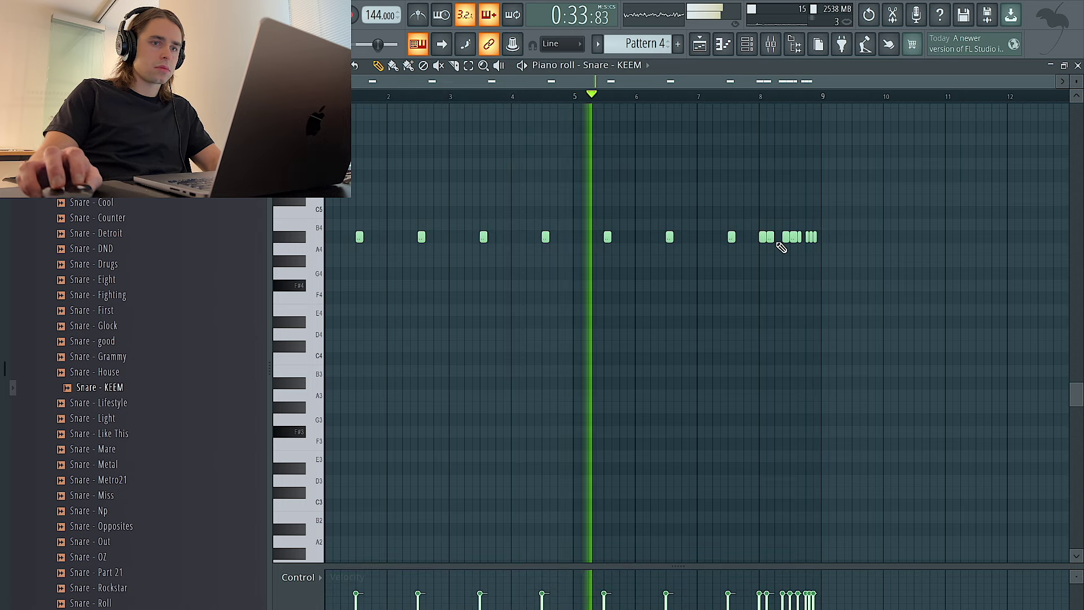
pyautogui.keyDown('ctrl'); pyautogui.scroll(3, 796, 254); pyautogui.keyUp('ctrl')
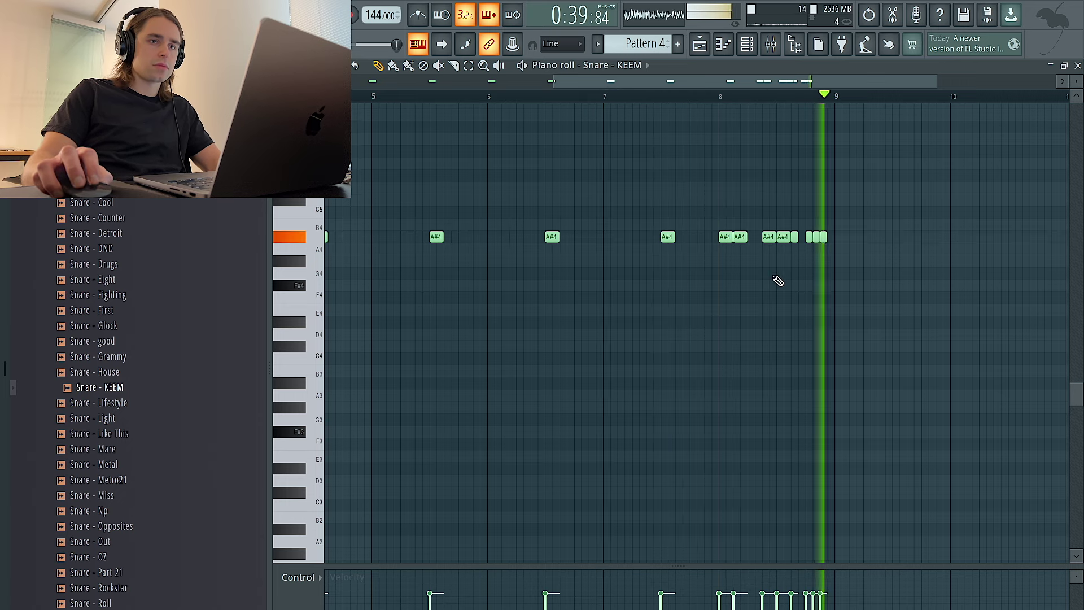
# Review the sampler settings of the Track 1 piano loop and show the Unsorted channels in the channel rack
pyautogui.click(724, 46)
pyautogui.doubleClick(732, 136)
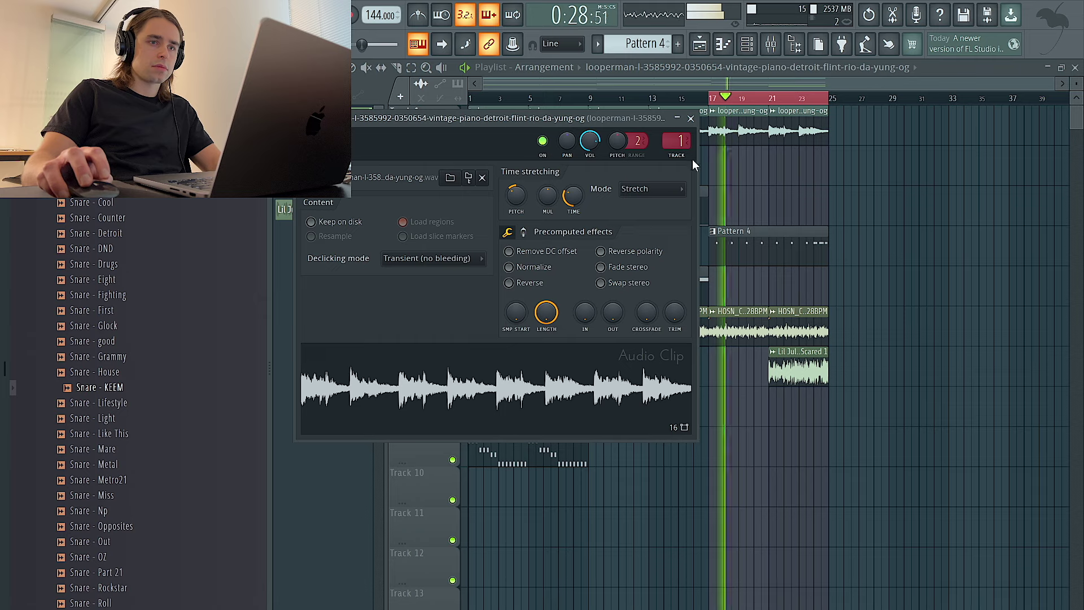
pyautogui.click(689, 117)
pyautogui.click(748, 46)
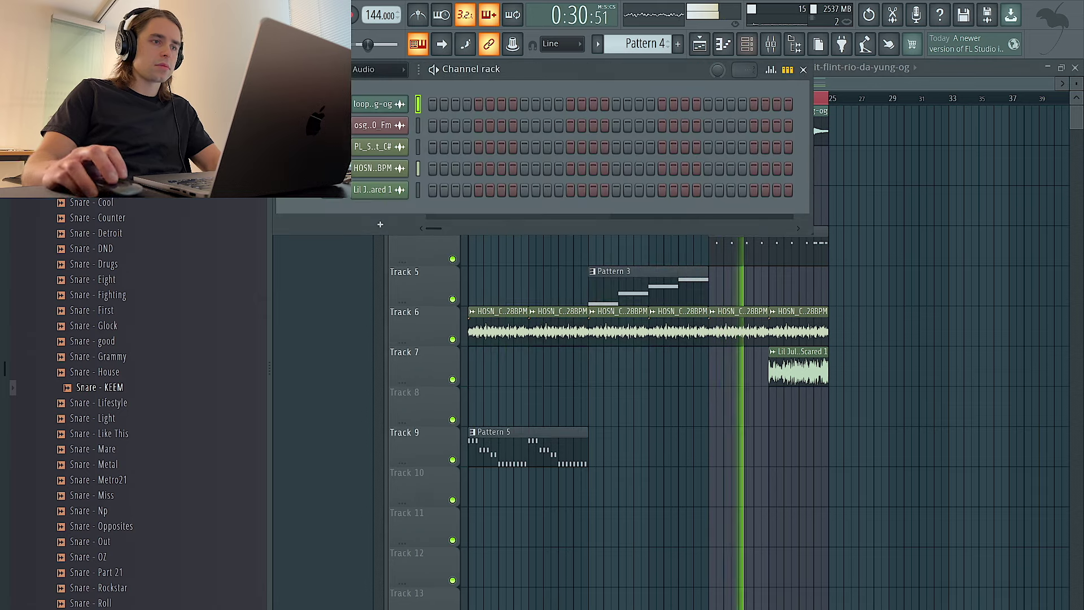
pyautogui.click(371, 119)
# Browse the kicks of the Maxeyy Stash V3 Drum Kit and audition samples from Kick - KEEM to Kick - STOMP 2
pyautogui.scroll(3, 154, 243)
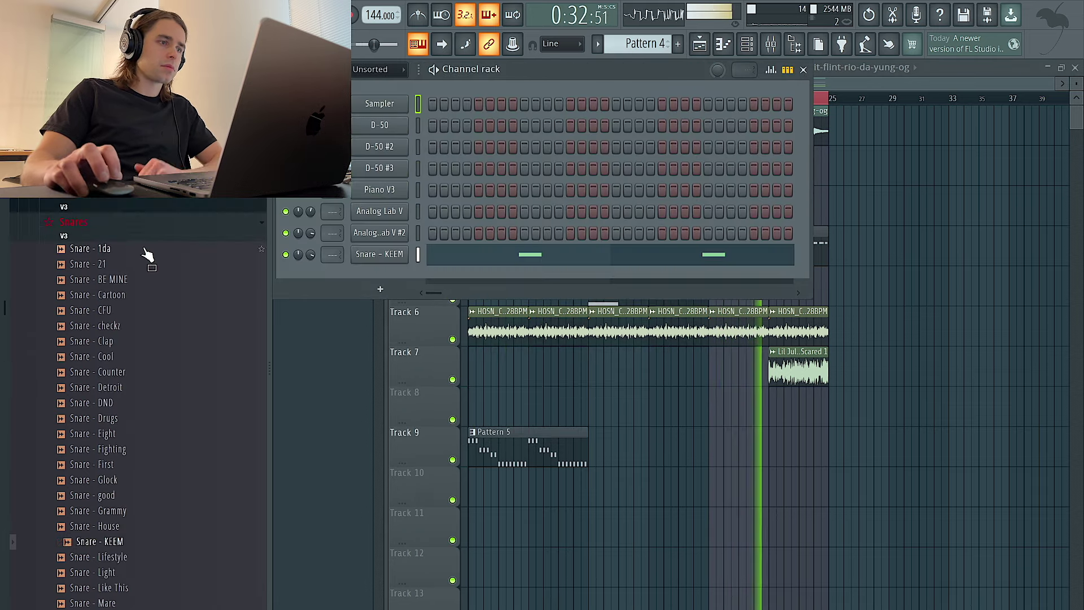
pyautogui.click(113, 221)
pyautogui.scroll(3, 133, 253)
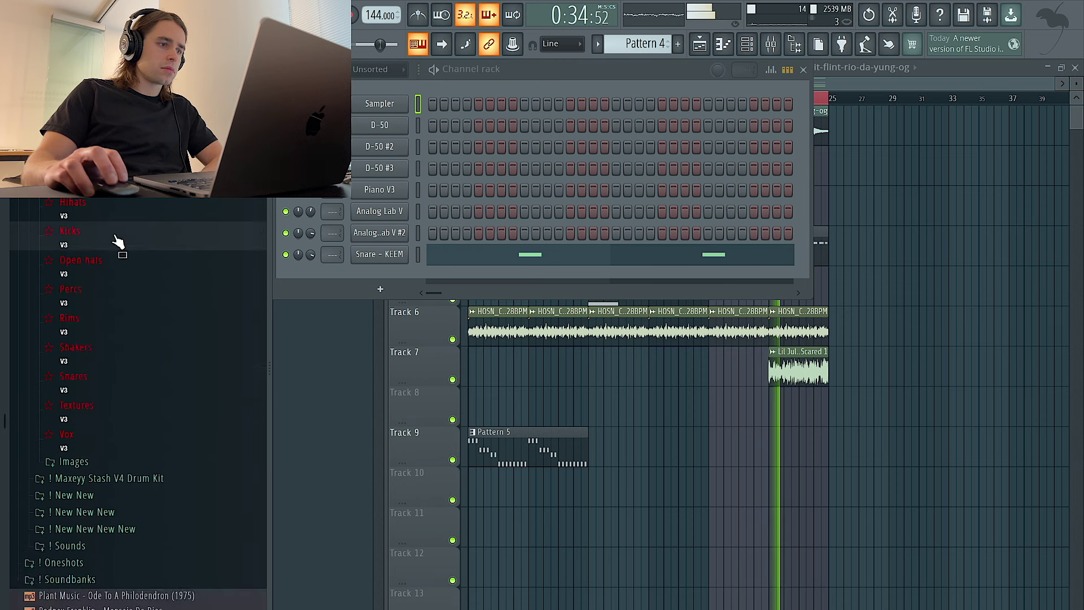
pyautogui.click(116, 237)
pyautogui.click(125, 335)
pyautogui.click(125, 350)
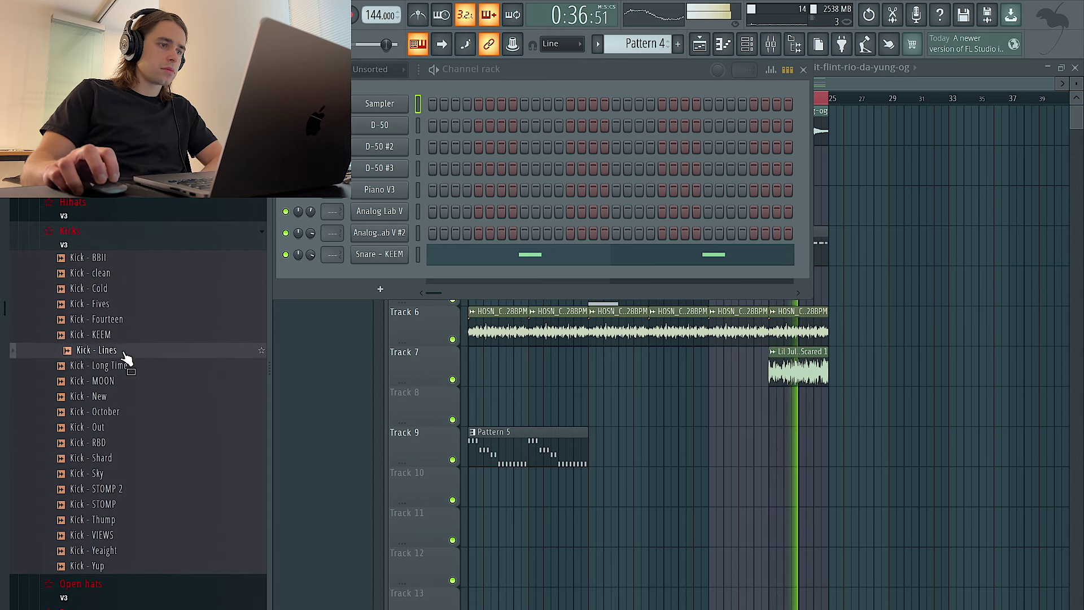
pyautogui.click(126, 366)
pyautogui.click(129, 397)
pyautogui.click(130, 413)
pyautogui.click(130, 424)
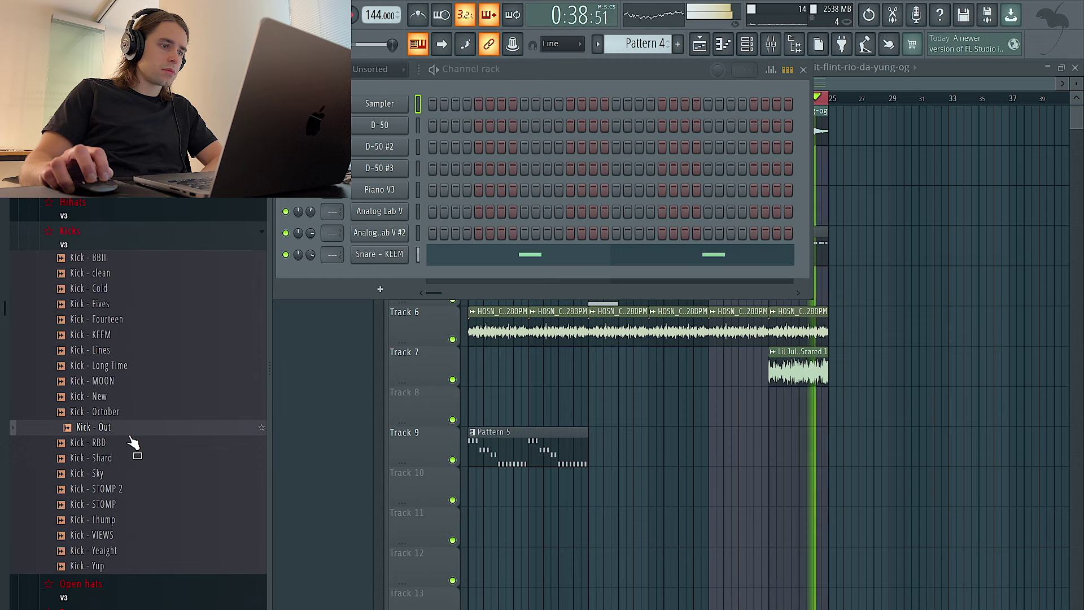
pyautogui.click(130, 457)
pyautogui.click(129, 488)
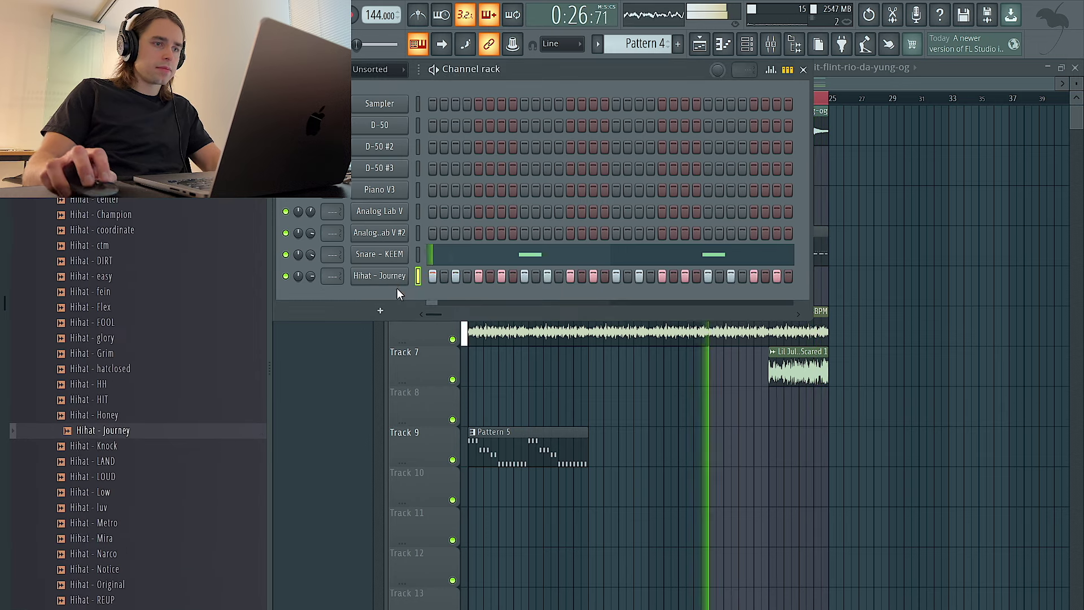
# Open Hihat - Journey in the piano roll, split hits into a short roll mid-bar 1, and repeat the two-bar pattern through bar 8
pyautogui.rightClick(401, 276)
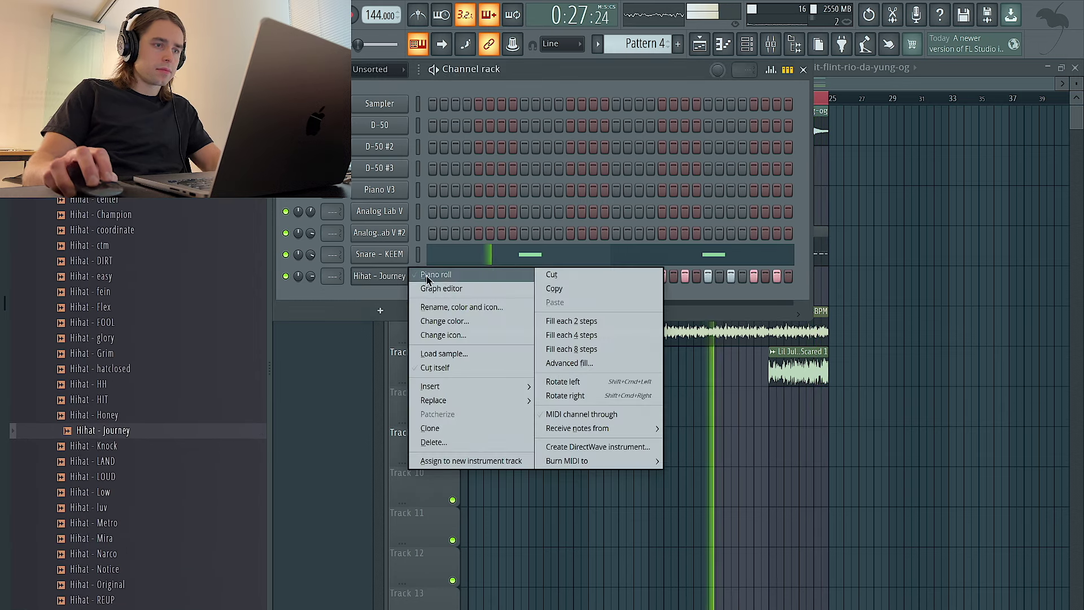
pyautogui.click(432, 275)
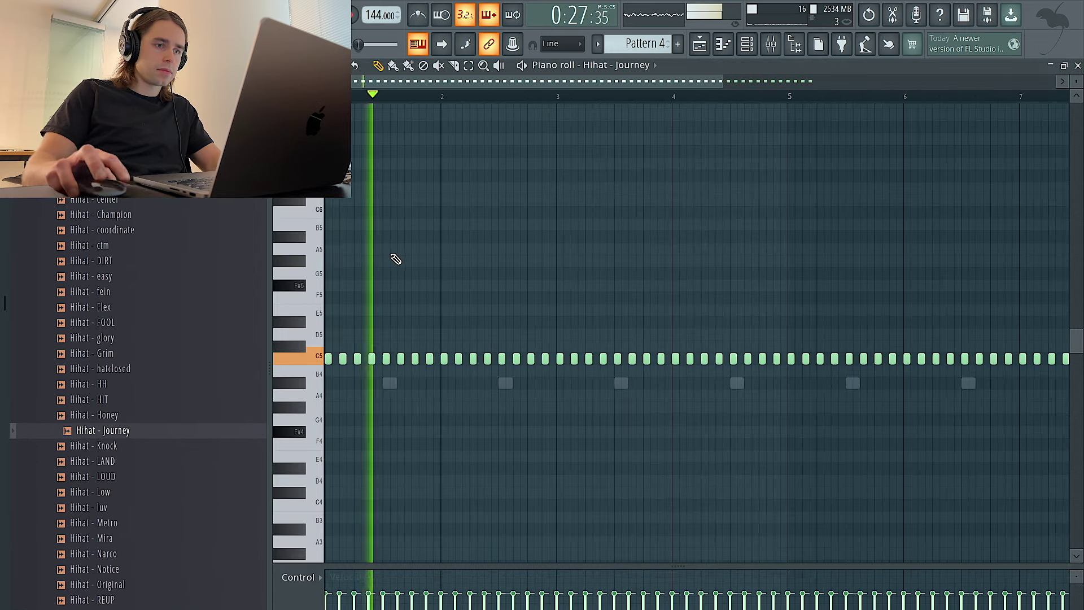
pyautogui.moveTo(388, 359); pyautogui.dragTo(395, 359)
pyautogui.click(503, 359)
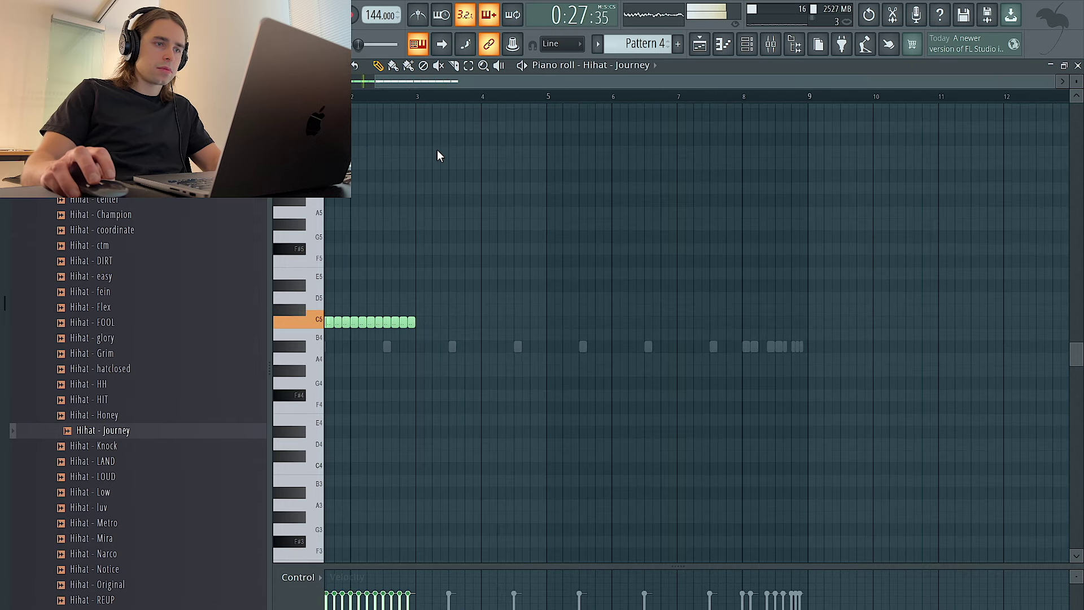
pyautogui.hotkey('ctrl', 'b')
pyautogui.hotkey('ctrl', 'b')
pyautogui.hotkey('ctrl', 'b')
pyautogui.hotkey('ctrl', 'b')
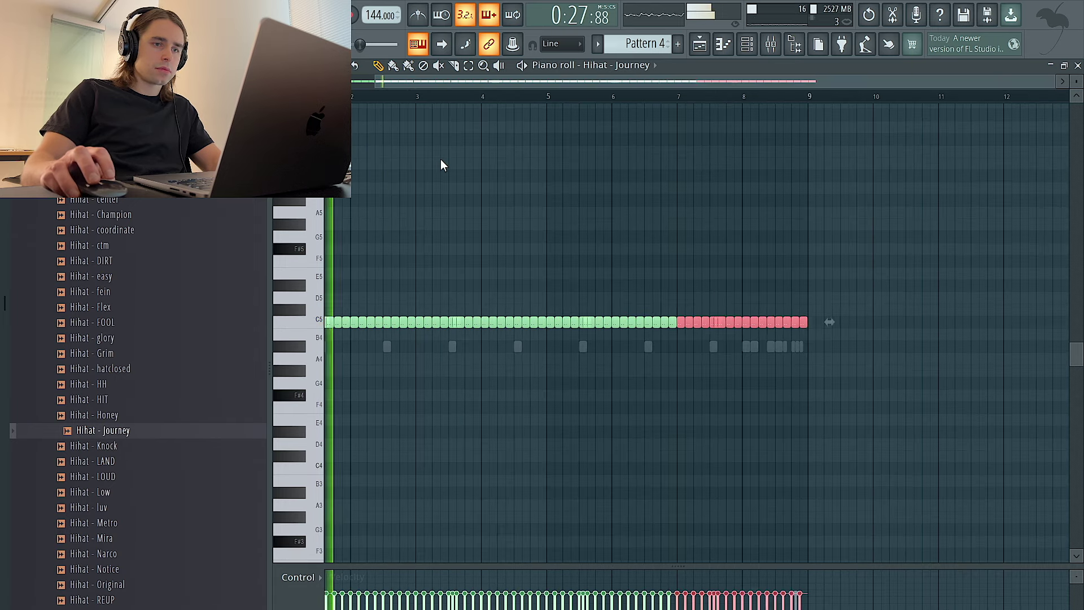
pyautogui.press('Delete')
# Review the miscellaneous channel settings of Hihat - Journey
pyautogui.click(746, 43)
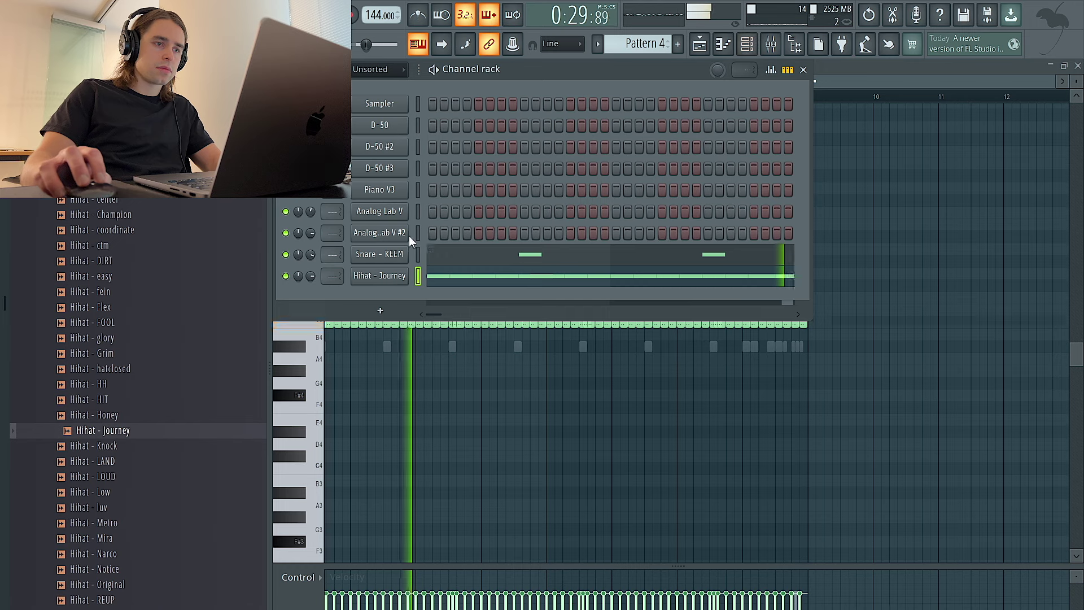
pyautogui.click(373, 276)
pyautogui.click(454, 219)
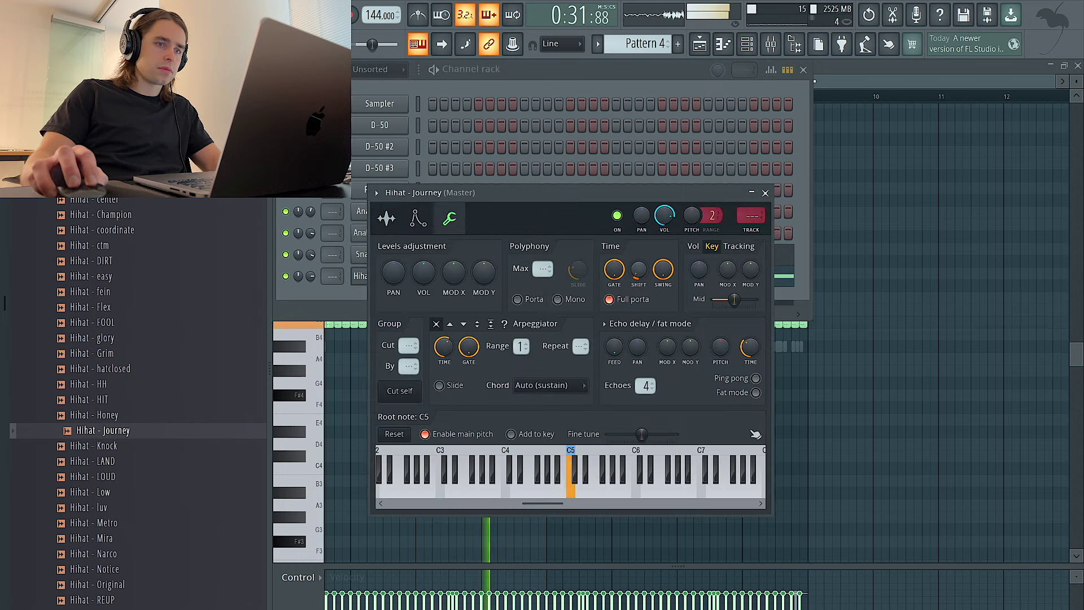
pyautogui.click(765, 193)
pyautogui.press('F6')
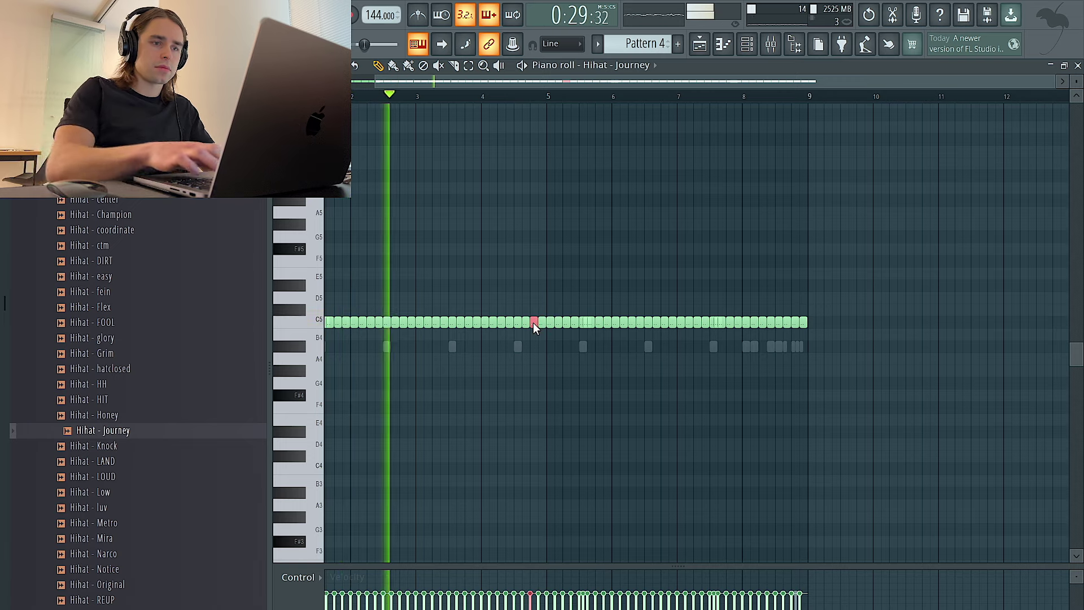
# Chop a hi-hat note near the end of bar 4 into a roll and replace bars 5-8 with a copy of bars 1-4
pyautogui.hotkey('alt', 'u')
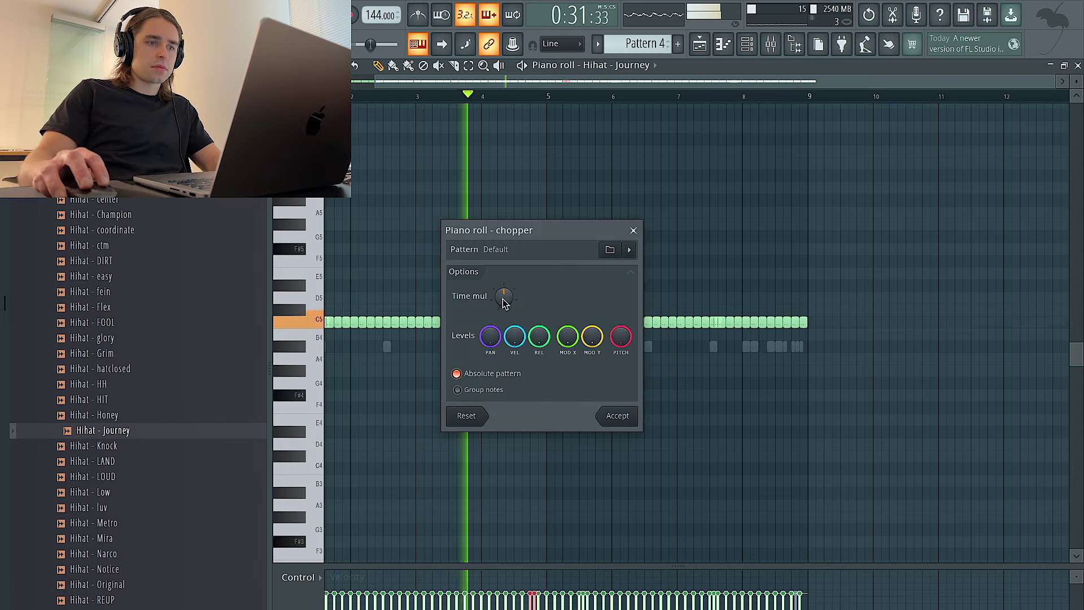
pyautogui.click(617, 416)
pyautogui.moveTo(900, 353); pyautogui.dragTo(552, 273)
pyautogui.press('Delete')
pyautogui.hotkey('ctrl', 'b')
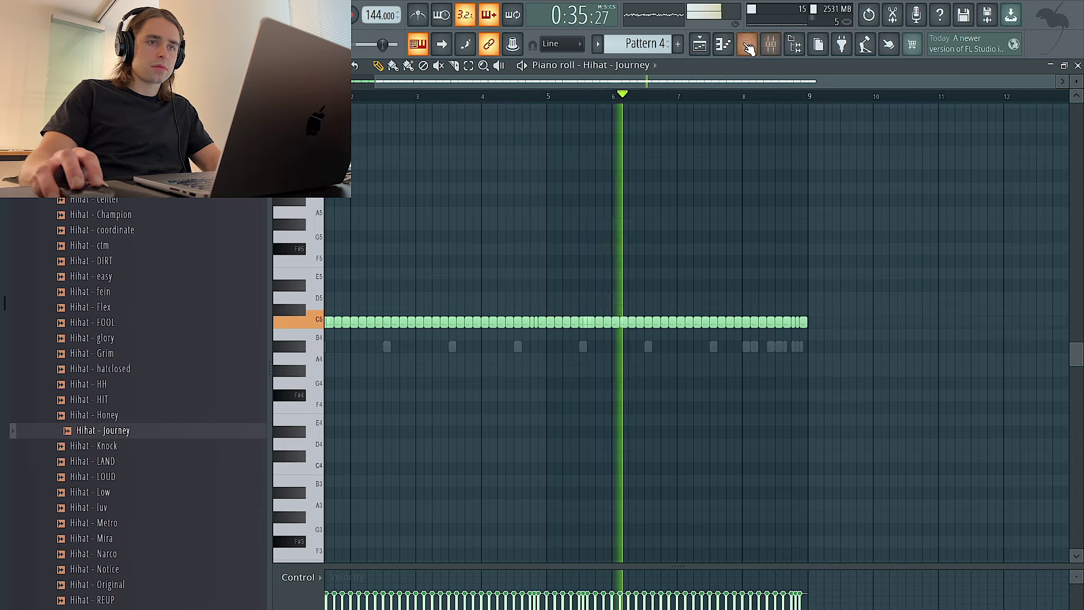
# Add Kick - I KNOW from the Stash V2 kicks as a new channel
pyautogui.press('F6')
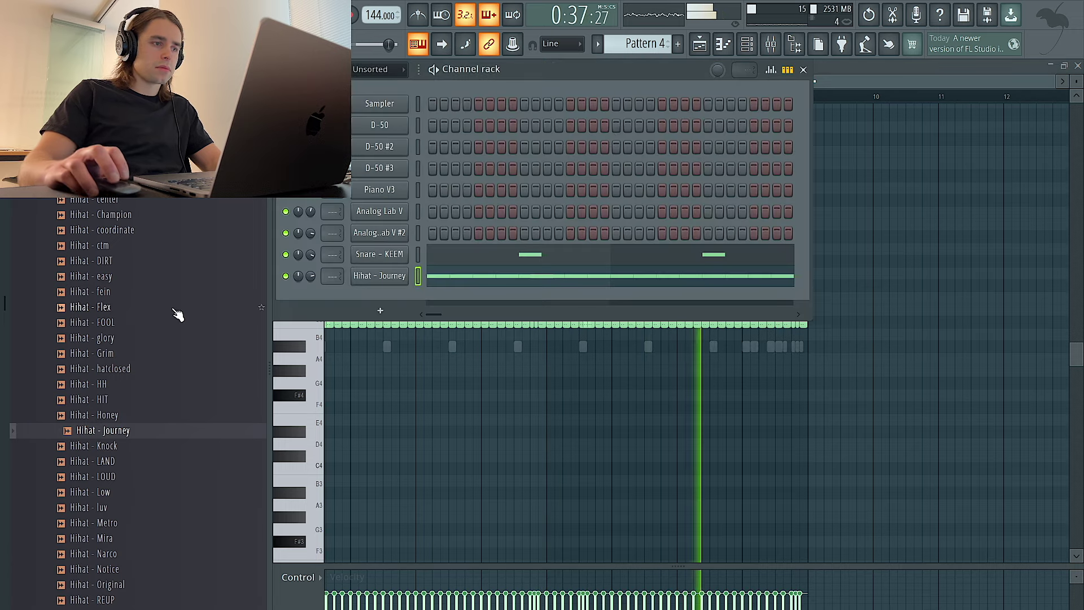
pyautogui.scroll(3, 173, 309)
pyautogui.click(93, 247)
pyautogui.click(107, 278)
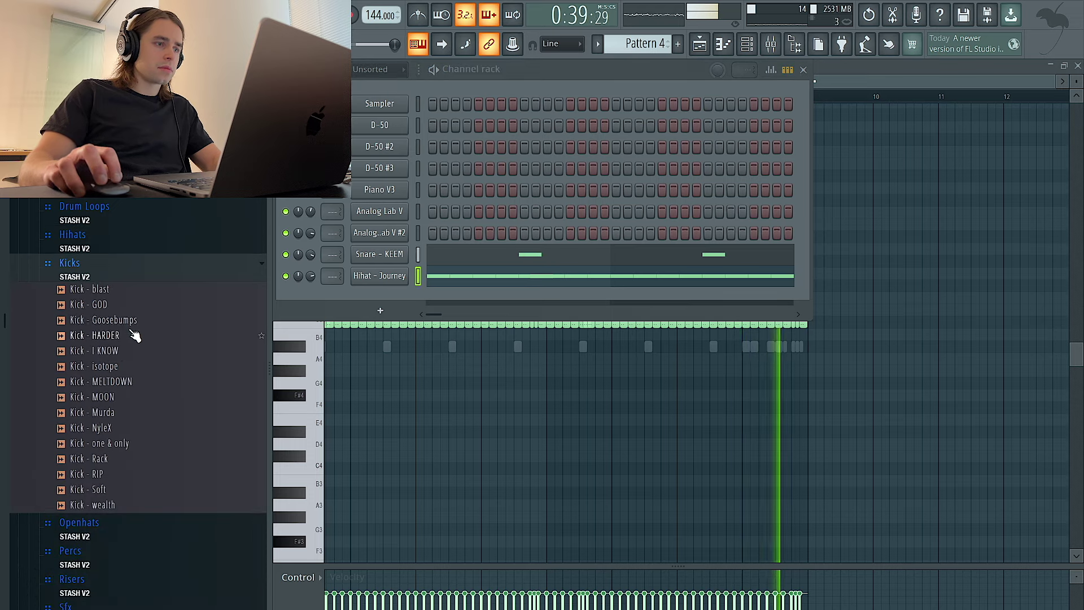
pyautogui.moveTo(137, 359); pyautogui.dragTo(619, 296)
# Place Kick - I KNOW hits on C5 in Pattern 4 across bars 1, 3, 4, 5 and 7
pyautogui.click(376, 285)
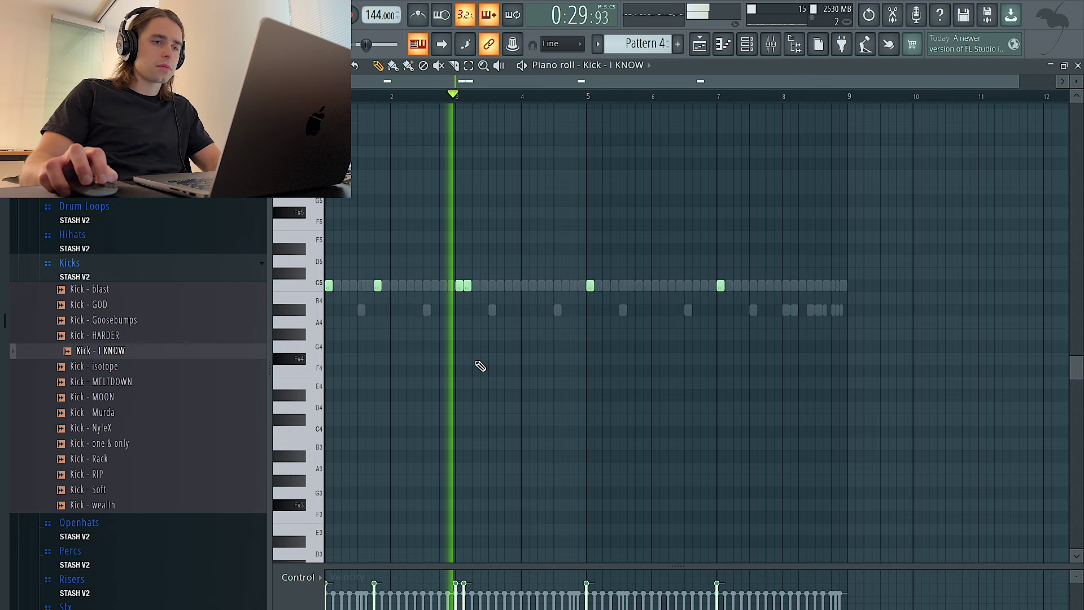
pyautogui.click(547, 285)
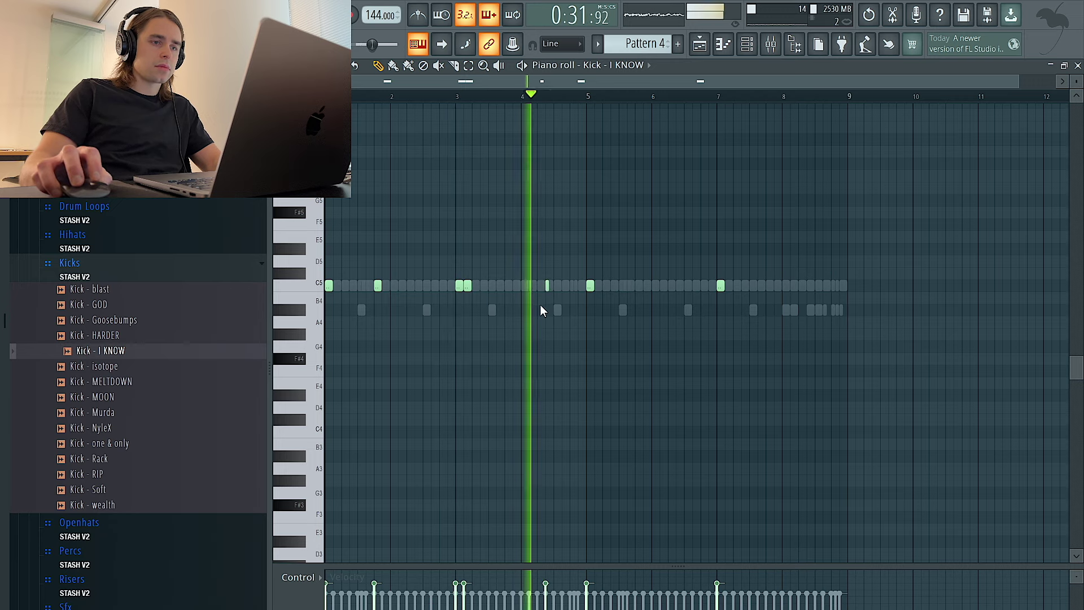
pyautogui.moveTo(550, 287); pyautogui.dragTo(538, 284)
pyautogui.click(729, 287)
pyautogui.click(639, 285)
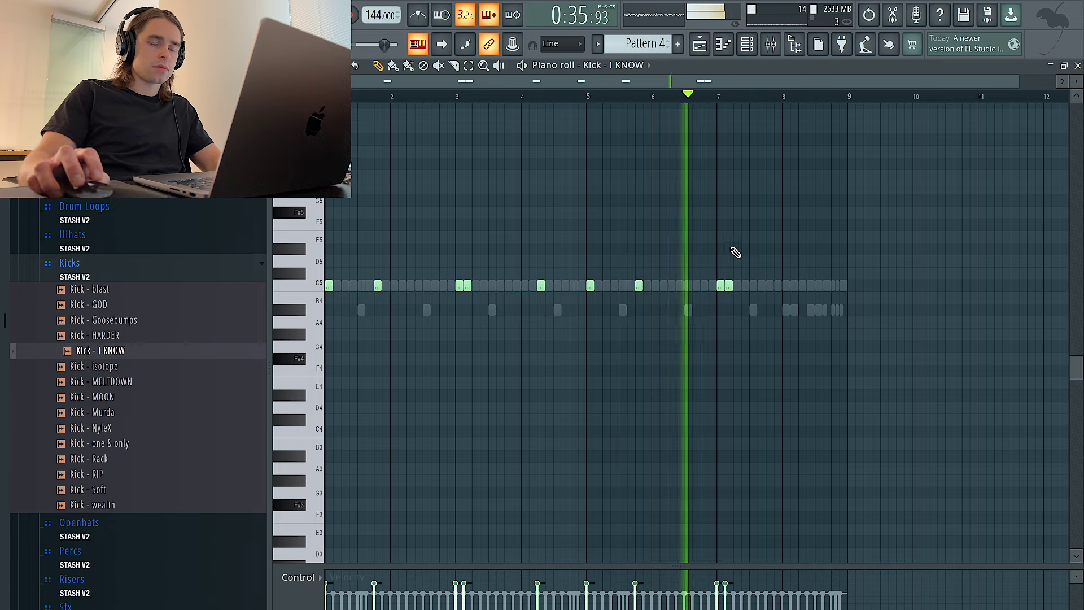
# Add further Kick - I KNOW hits on C5 through bars 7 and 8, including a short one in the middle of bar 8
pyautogui.click(767, 286)
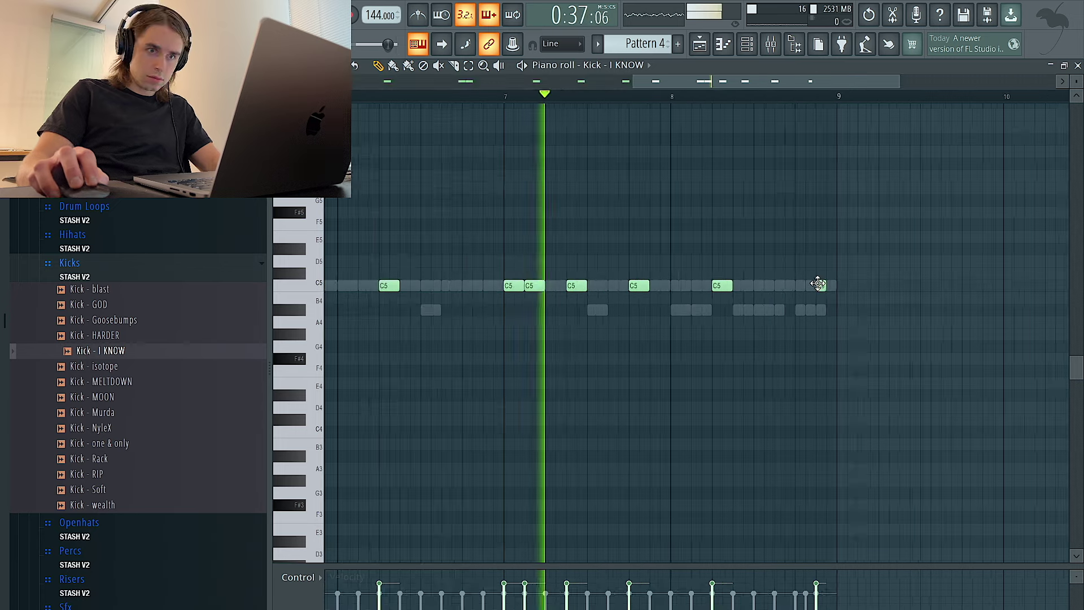
pyautogui.moveTo(818, 284); pyautogui.dragTo(738, 288)
pyautogui.press('space')
pyautogui.press('space')
pyautogui.rightClick(740, 287)
pyautogui.click(758, 286)
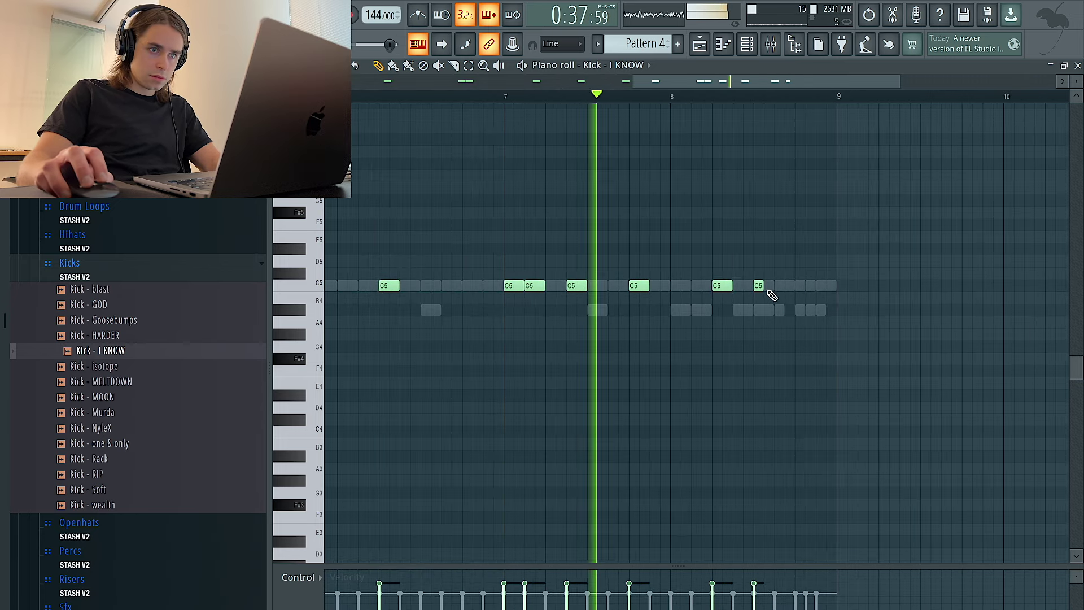
# Finish bar 8 of the kick pattern with a run of short C5 hits towards the bar's end
pyautogui.scroll(-1, 783, 293)
pyautogui.scroll(-1, 796, 296)
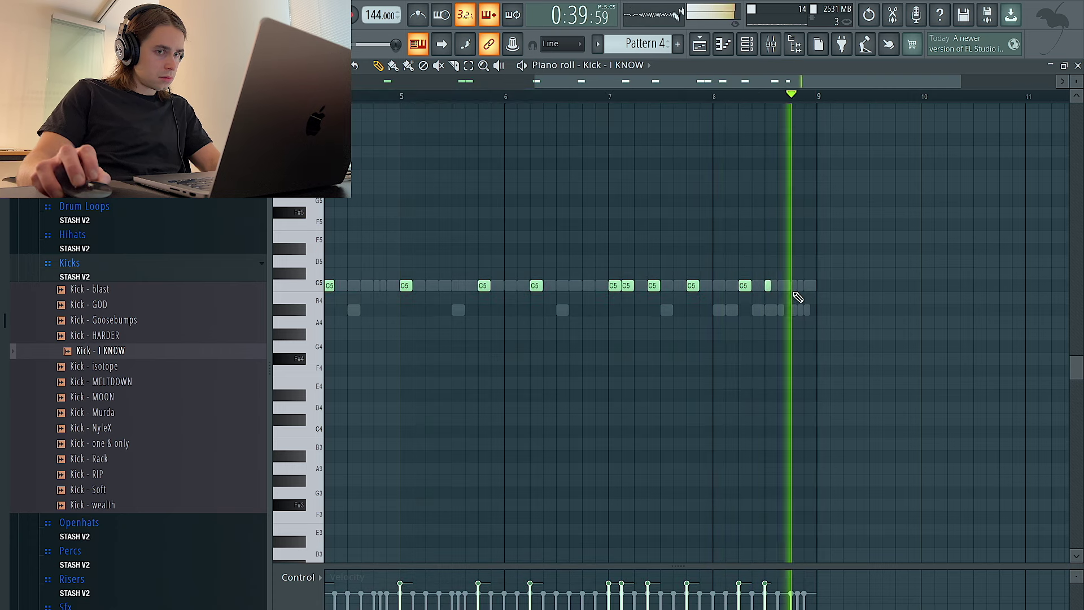
pyautogui.click(761, 287)
pyautogui.click(779, 287)
pyautogui.scroll(2, 779, 287)
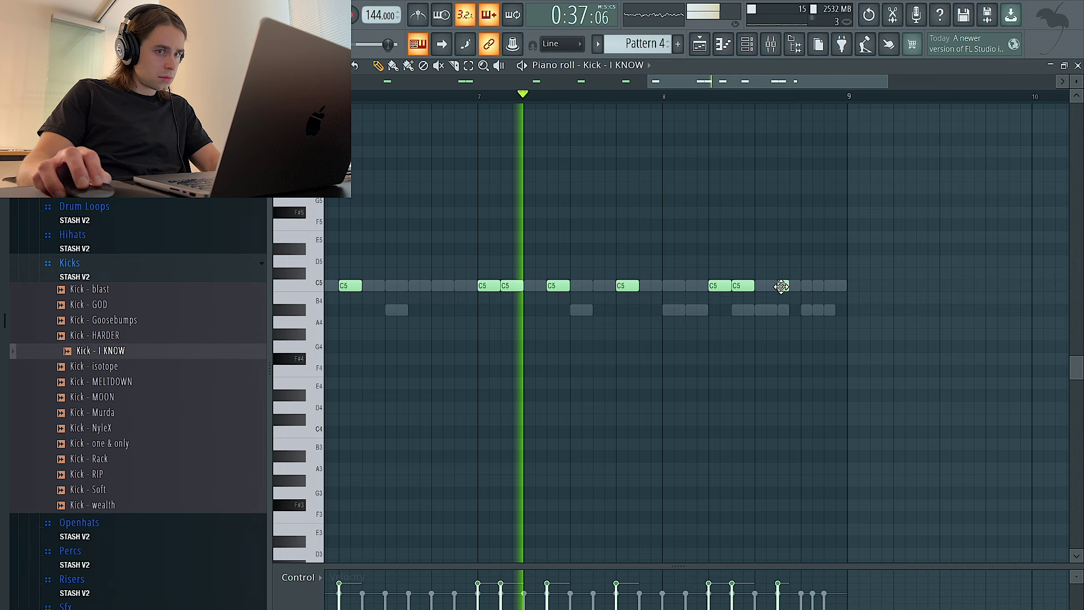
pyautogui.rightClick(753, 287)
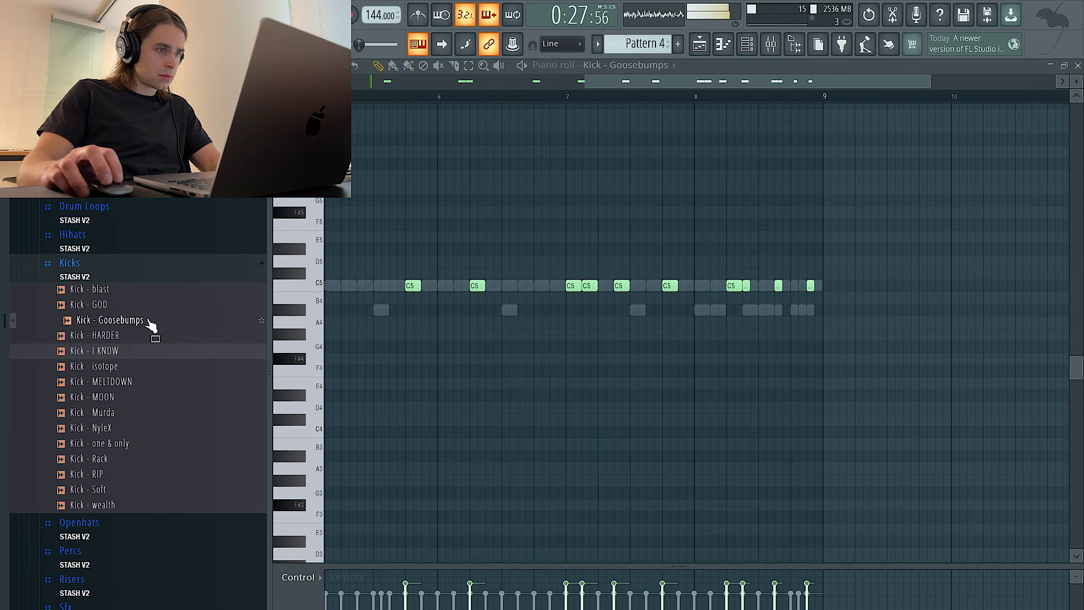
# Swap the kick channel's sample for Kick - HARDER and lower that channel's volume
pyautogui.hotkey('ctrl', 'a')
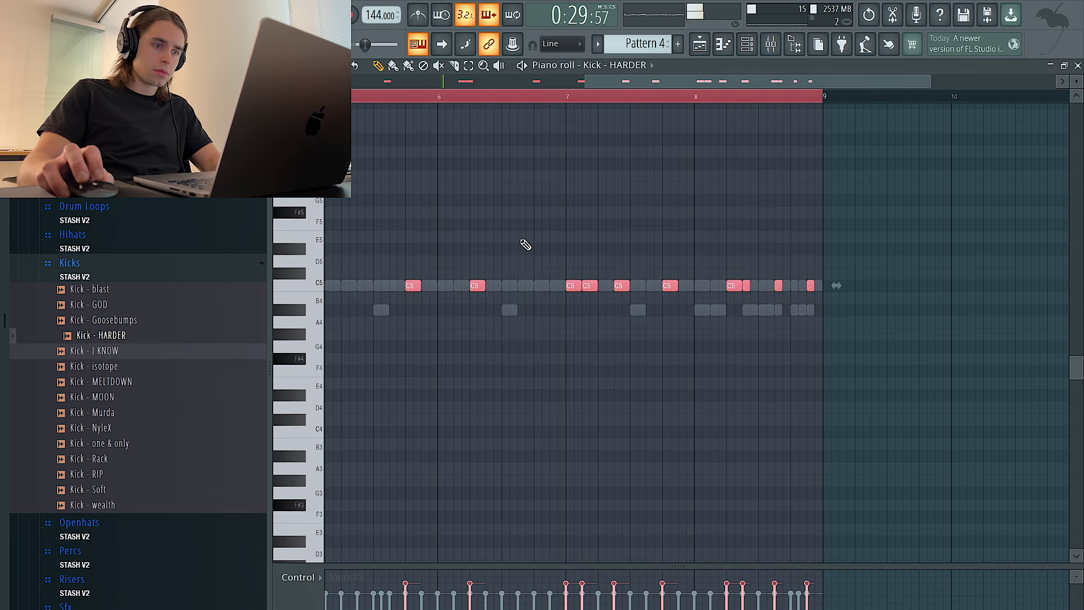
pyautogui.scroll(-4, 523, 242)
pyautogui.click(739, 54)
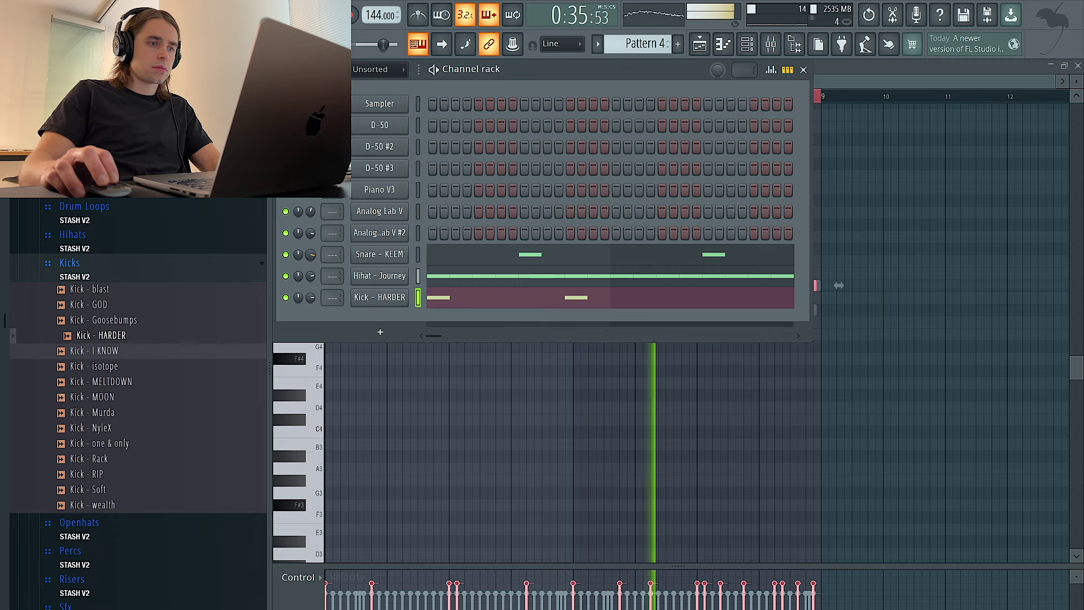
pyautogui.moveTo(311, 297); pyautogui.dragTo(310, 301)
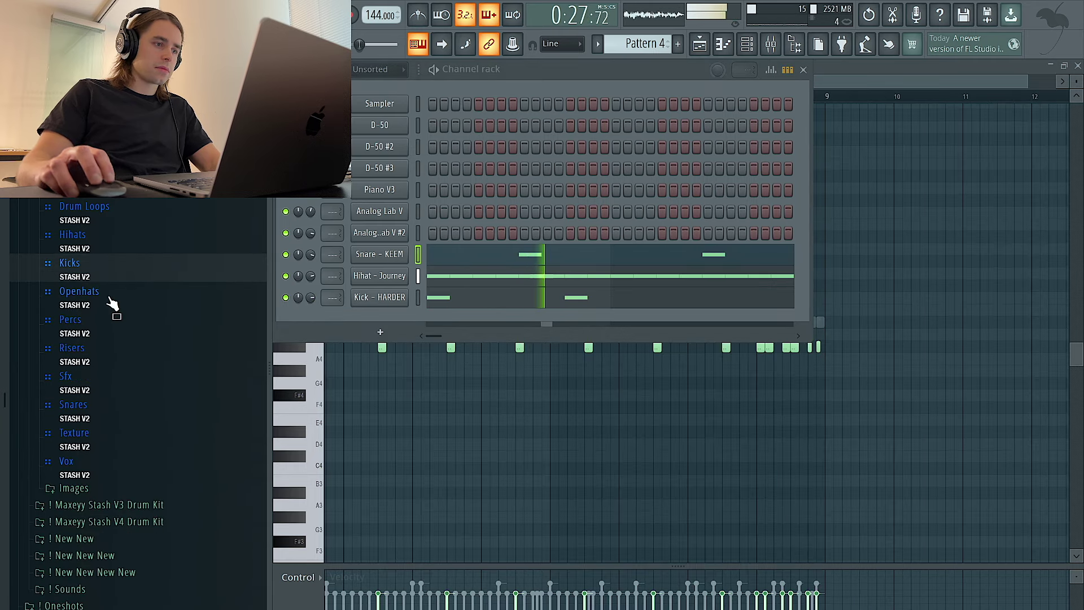
# Add Openhat - fein from the Stash V2 openhats as a new channel
pyautogui.click(113, 305)
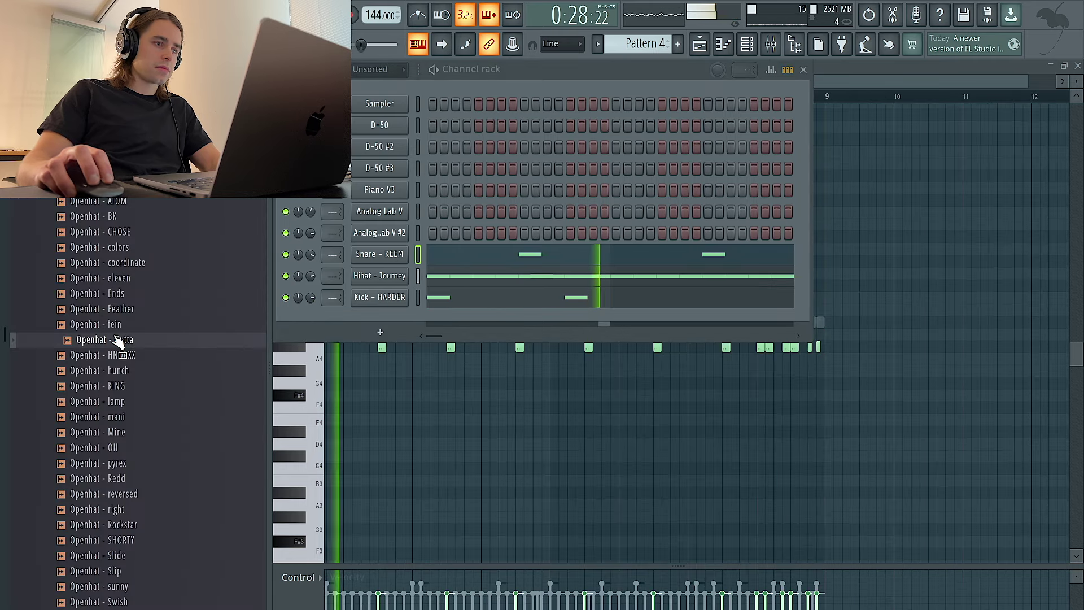
pyautogui.moveTo(371, 320); pyautogui.dragTo(372, 321)
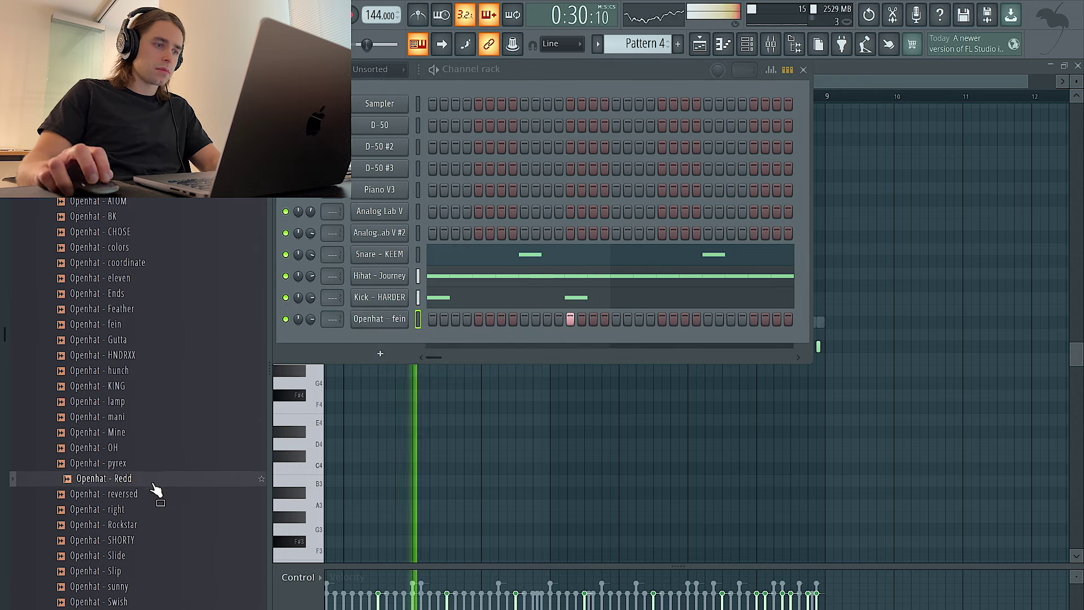
pyautogui.scroll(5, 151, 357)
# Audition the open hats in the Maxeyy Stash V4 Drum Kit and replace the openhat channel's sample with Openhat - Oscuro
pyautogui.click(100, 179)
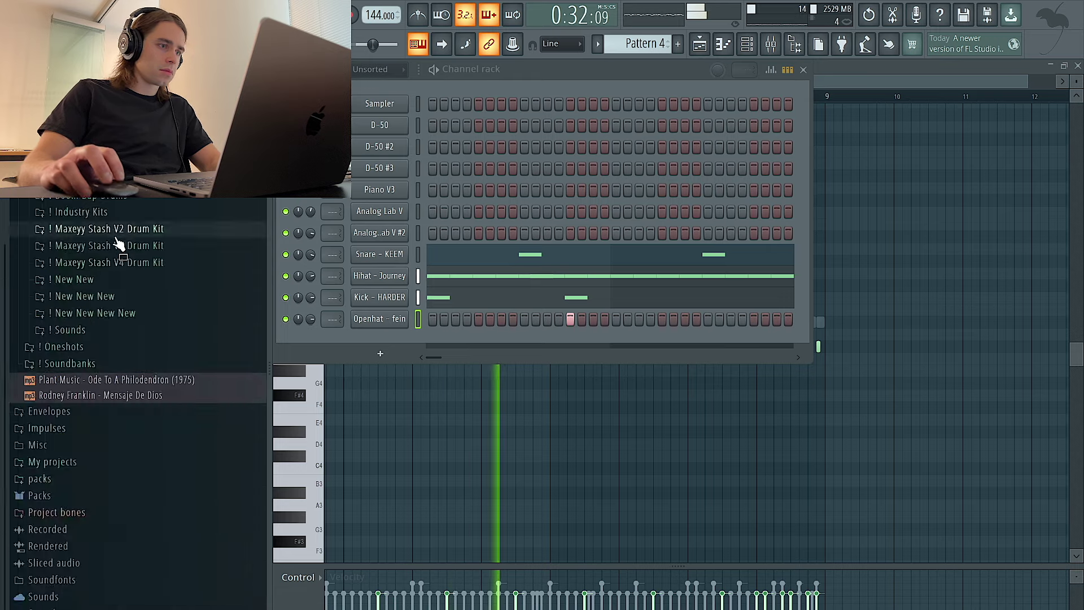
pyautogui.click(121, 263)
pyautogui.click(118, 425)
pyautogui.scroll(-3, 120, 431)
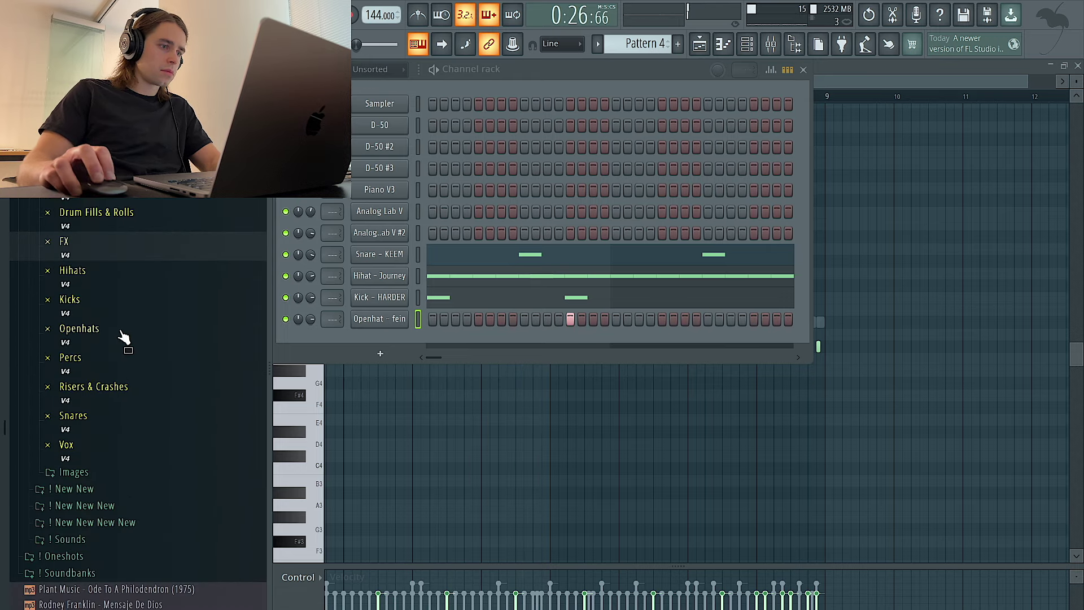
pyautogui.click(125, 334)
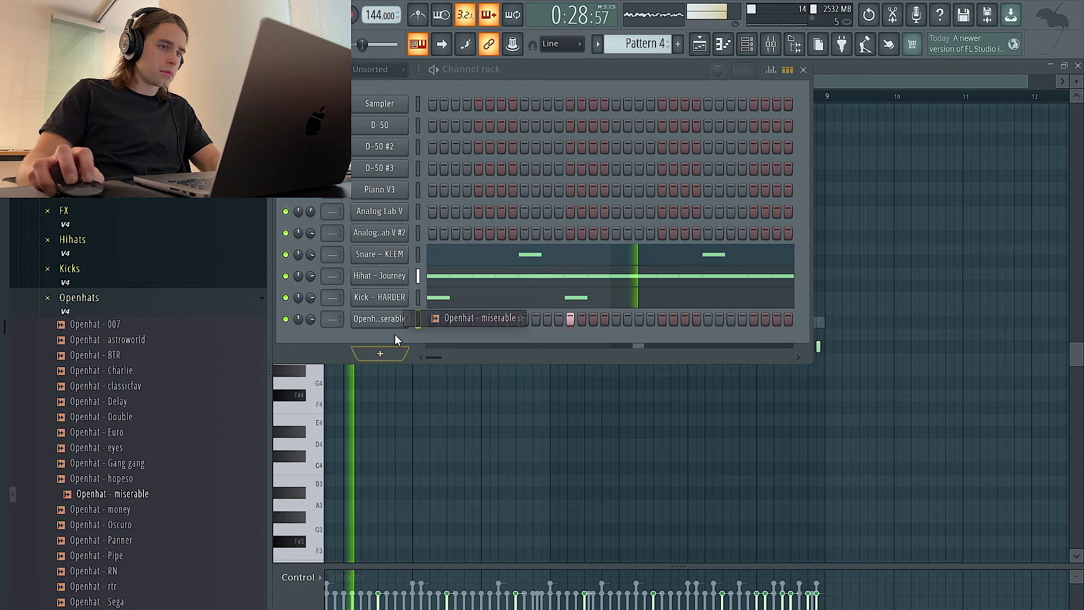
pyautogui.press('space')
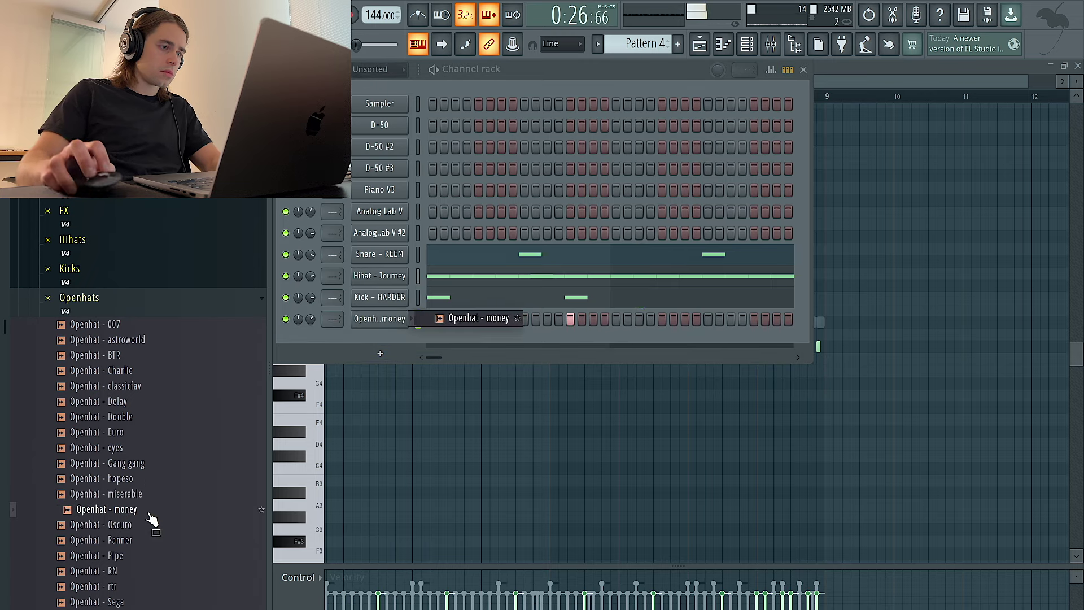
pyautogui.scroll(-2, 169, 520)
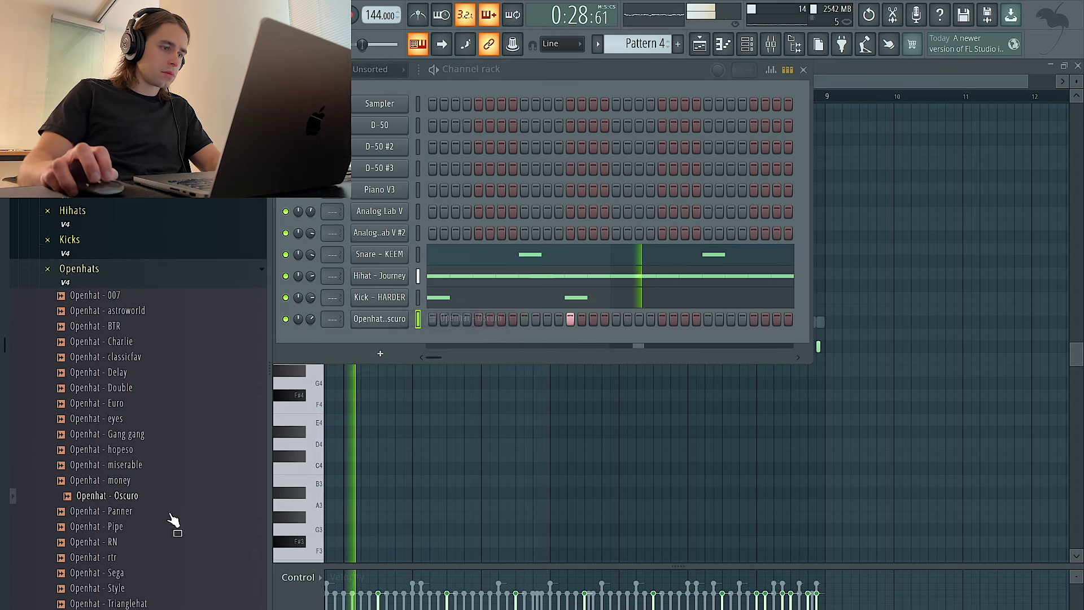
# Repeat the Openhat - Oscuro C5 hit on beat 4 of bars 1, 3, 5 and 7 in Pattern 4
pyautogui.rightClick(395, 318)
pyautogui.click(424, 317)
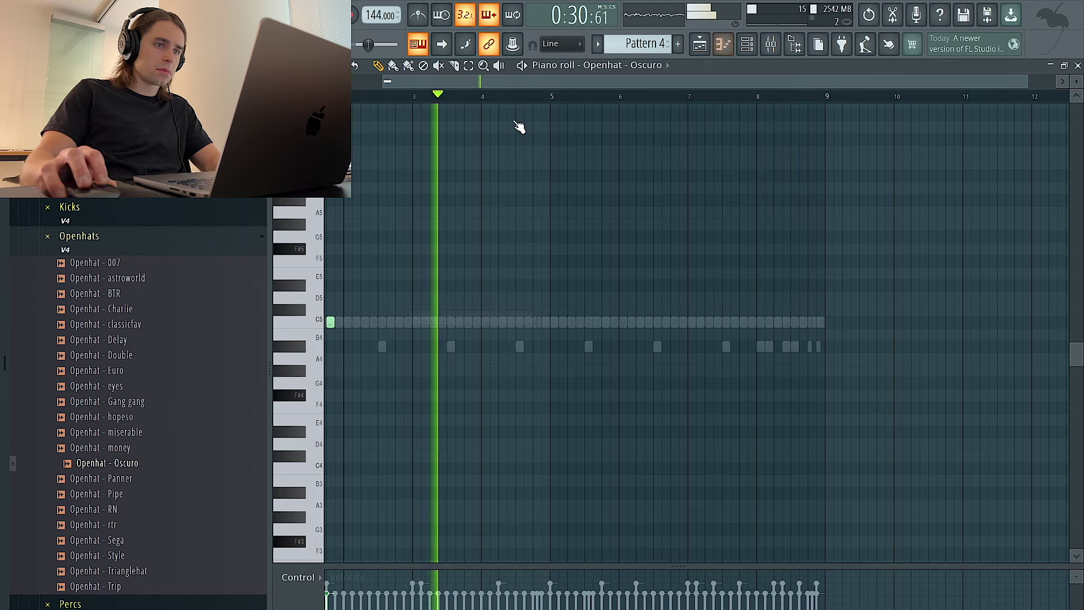
pyautogui.hotkey('ctrl', 'b')
pyautogui.hotkey('ctrl', 'b')
pyautogui.hotkey('ctrl', 'b')
pyautogui.hotkey('ctrl', 'b')
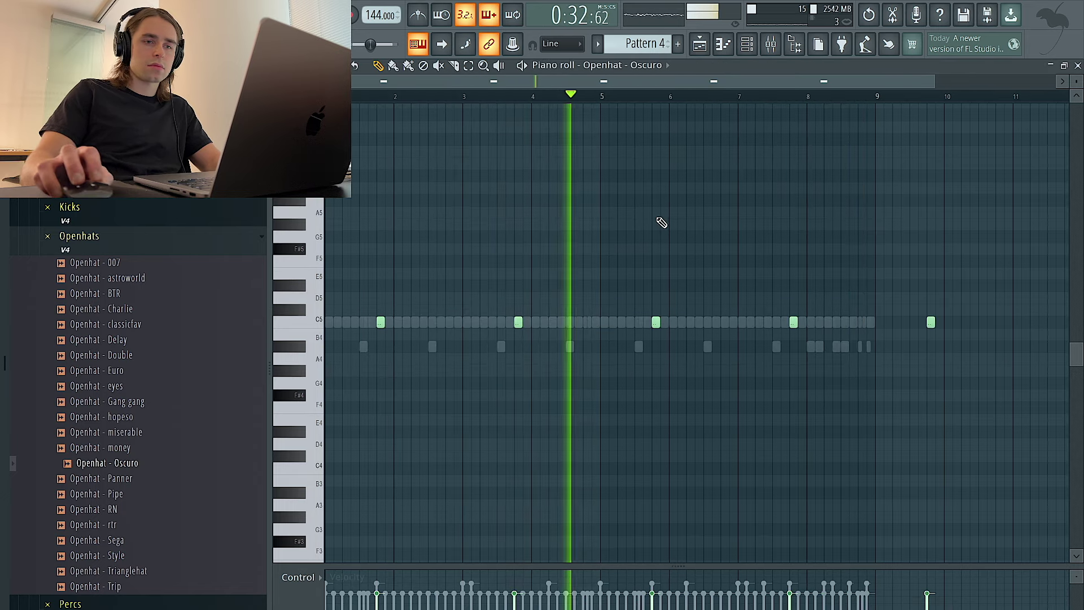
pyautogui.hotkey('ctrl', 'a')
pyautogui.scroll(1, 883, 264)
pyautogui.hotkey('ctrl', 'd')
# Lower the looperman piano loop's level on mixer insert 1 and the Snare - KEEM channel's volume
pyautogui.click(769, 52)
pyautogui.click(369, 475)
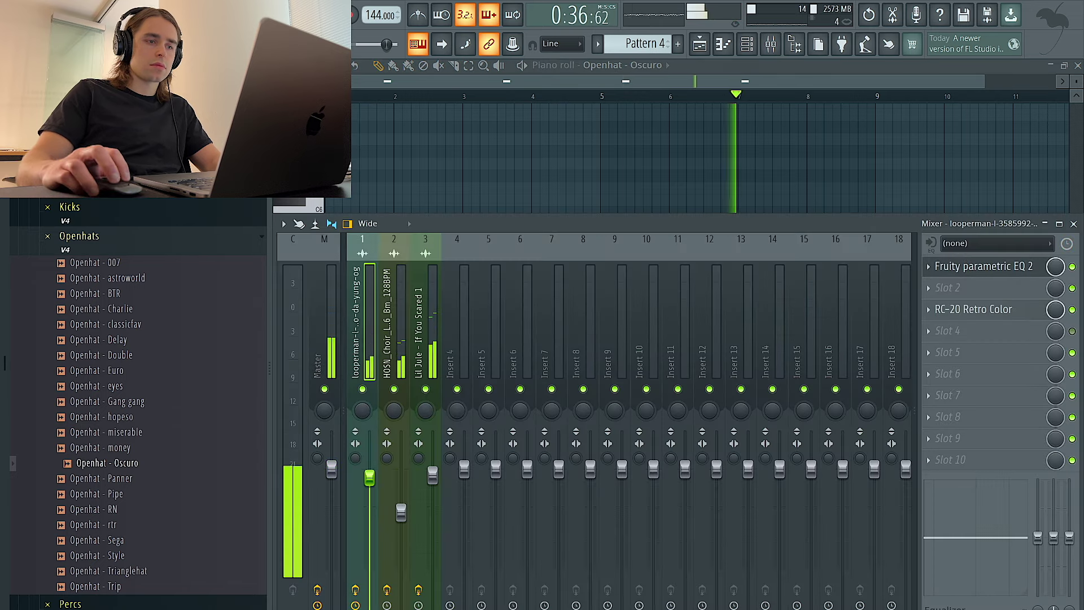
pyautogui.click(746, 44)
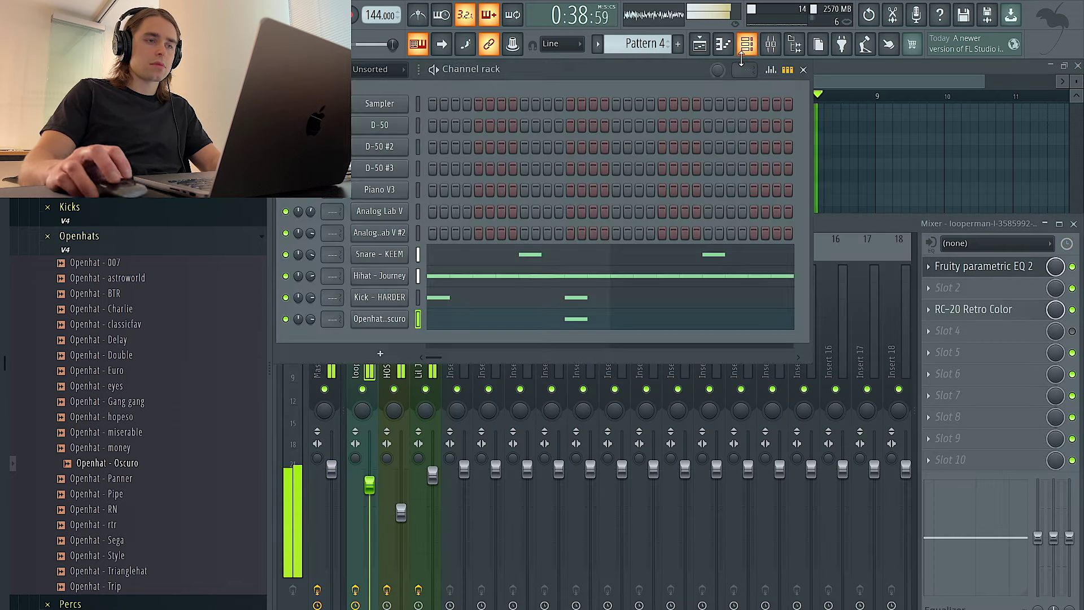
pyautogui.moveTo(311, 256); pyautogui.dragTo(310, 259)
# Add Vox - Oooo from the V4 Vox samples as a new channel
pyautogui.click(129, 253)
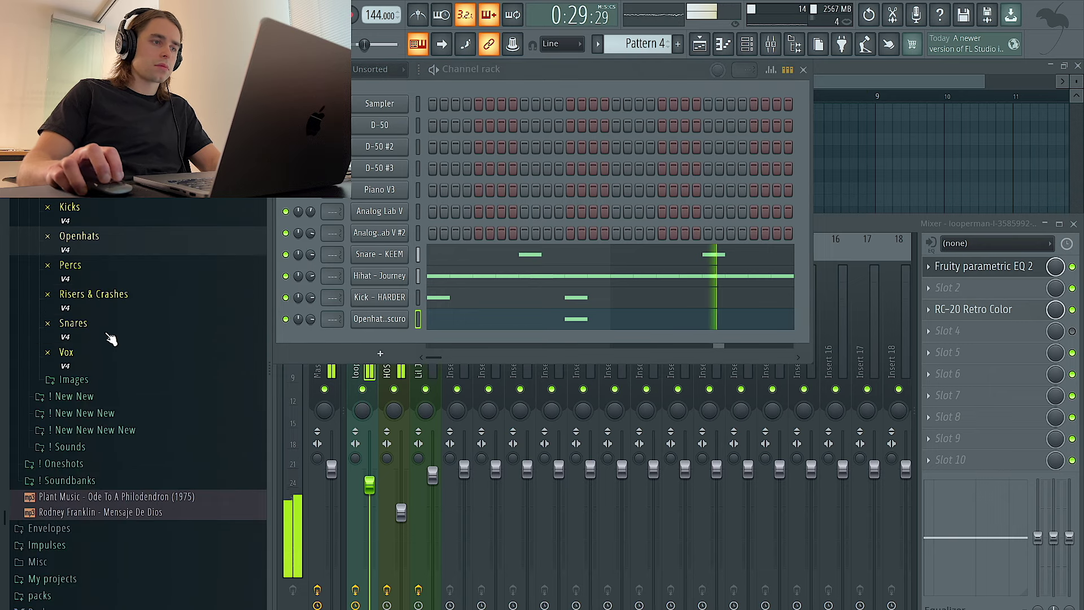
pyautogui.click(114, 350)
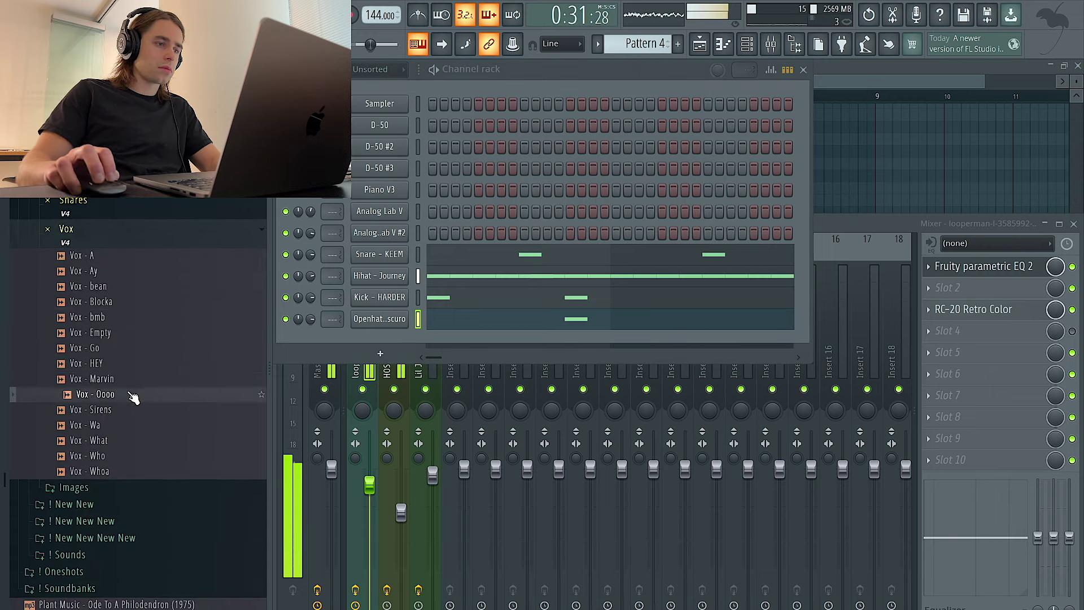
pyautogui.click(699, 48)
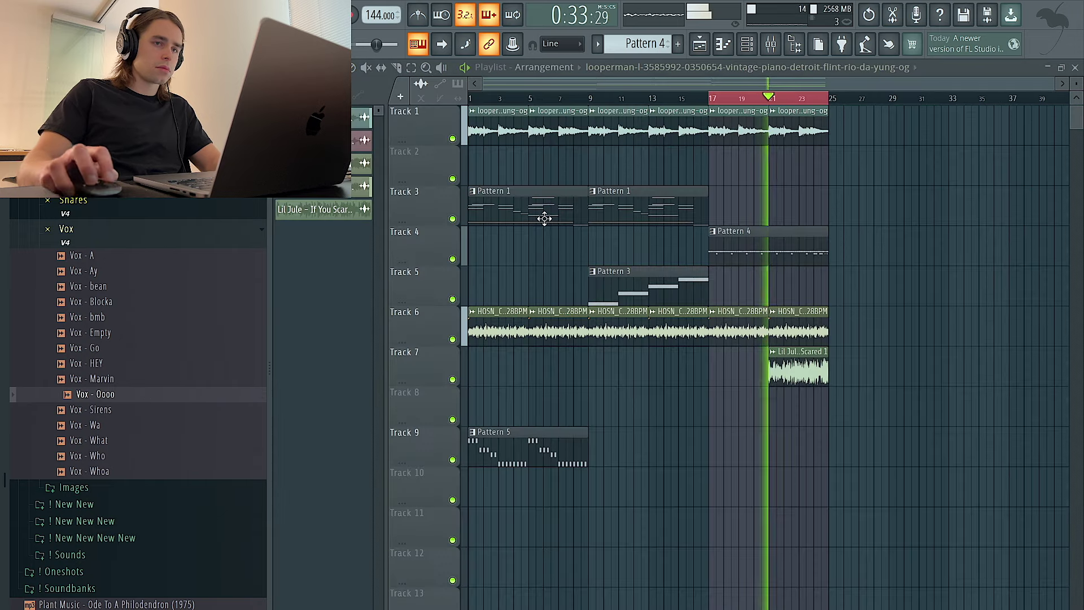
pyautogui.click(749, 48)
pyautogui.moveTo(331, 378); pyautogui.dragTo(376, 344)
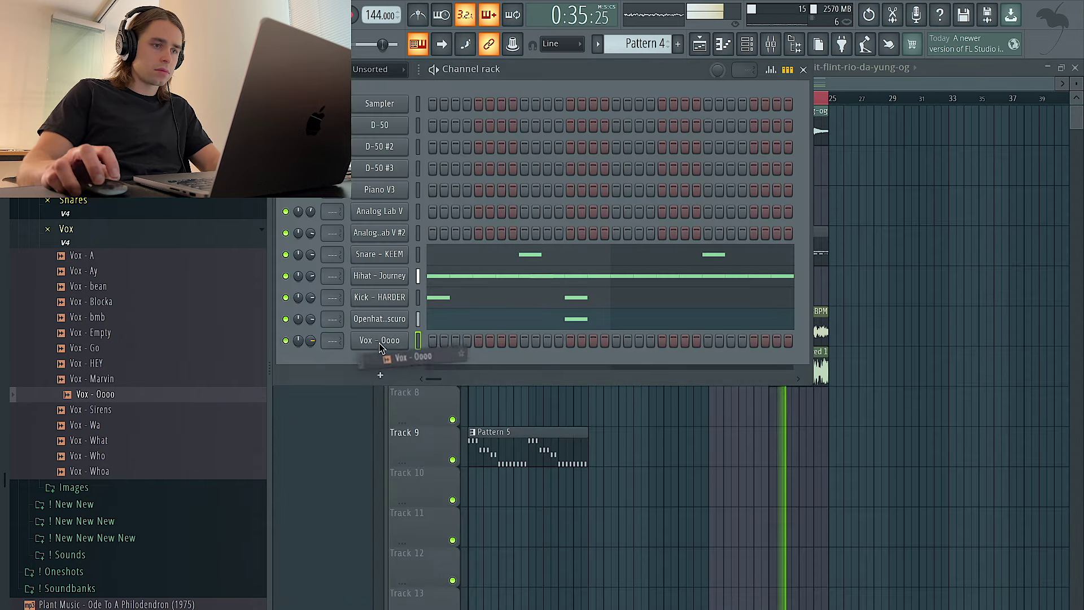
# Place one short Vox - Oooo note on C5 at beat 4 of bar 4
pyautogui.rightClick(383, 342)
pyautogui.click(432, 341)
pyautogui.click(585, 360)
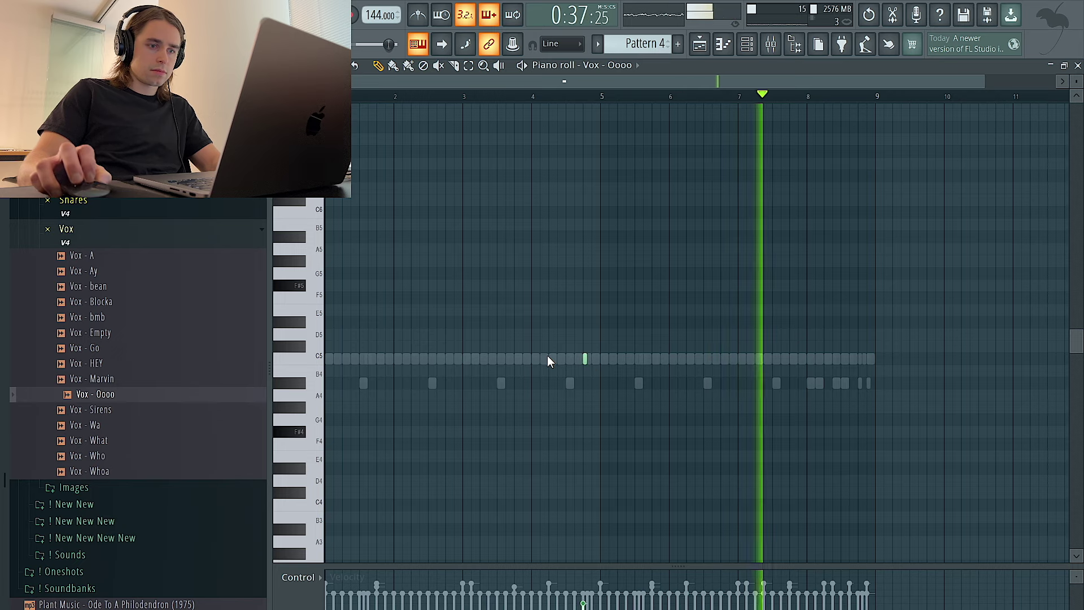
# Rework the Snare - KEEM fill on A#4 in bar 8, adding a short hit between the last two notes
pyautogui.click(749, 46)
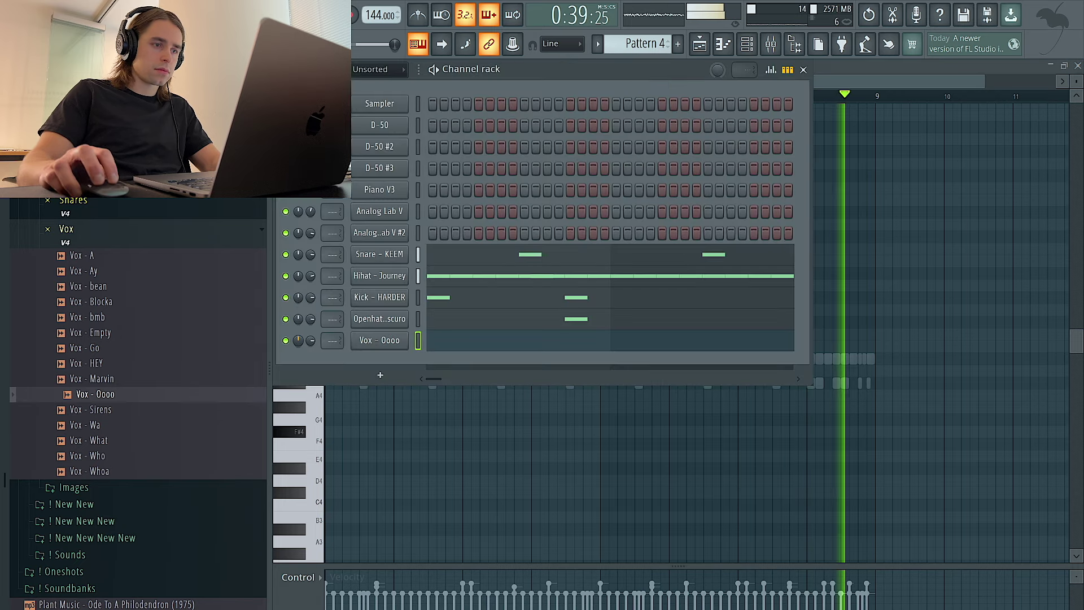
pyautogui.rightClick(402, 251)
pyautogui.click(480, 254)
pyautogui.scroll(3, 894, 405)
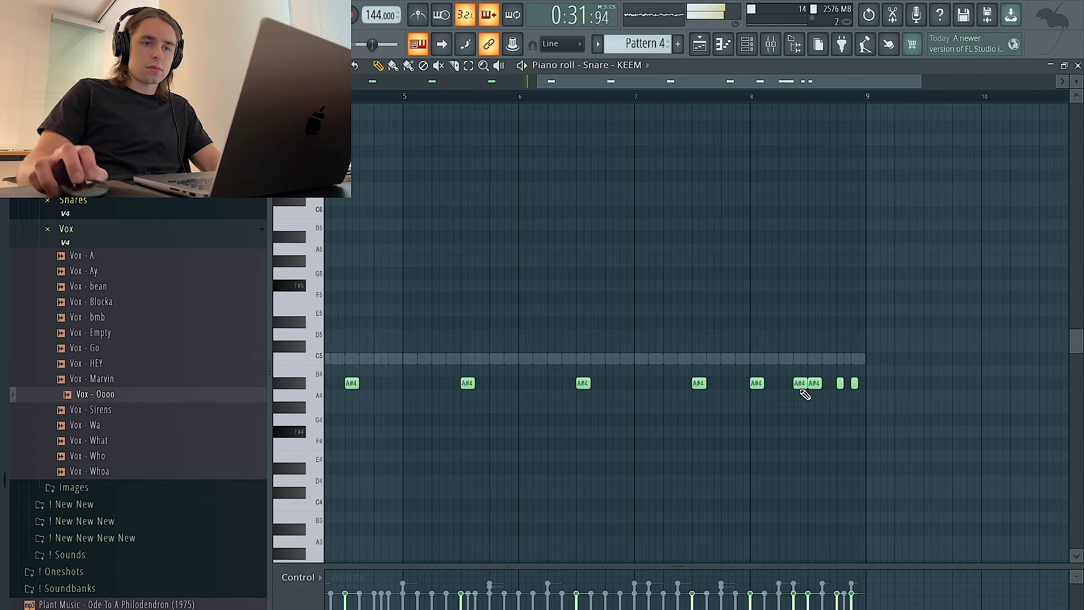
pyautogui.click(847, 384)
pyautogui.rightClick(817, 383)
pyautogui.moveTo(799, 383); pyautogui.dragTo(816, 386)
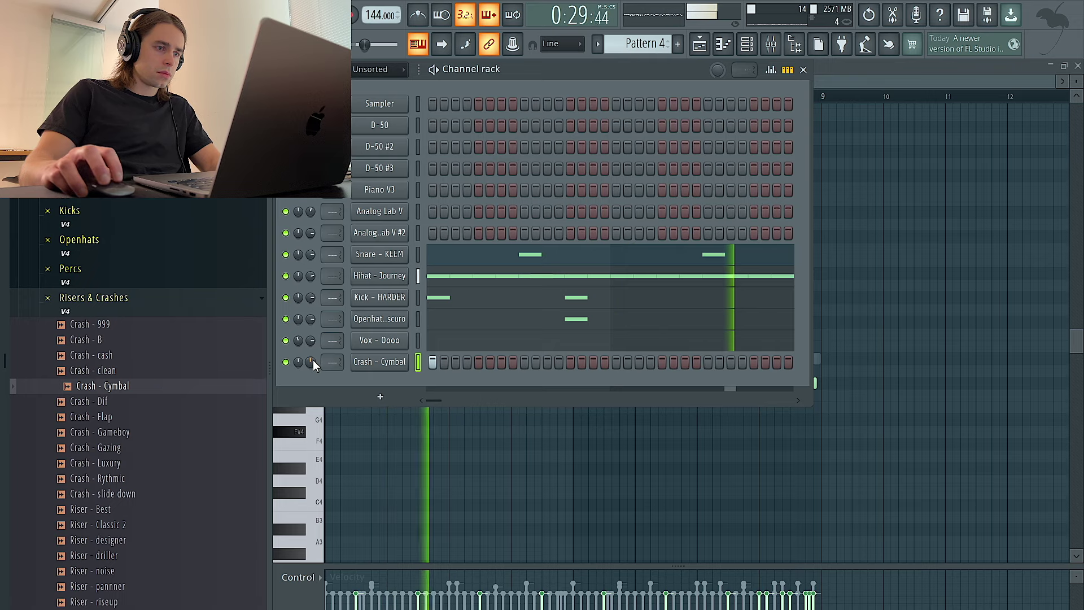
# Chop the last two Hihat - Journey notes of bar 6 into a fast roll
pyautogui.click(208, 311)
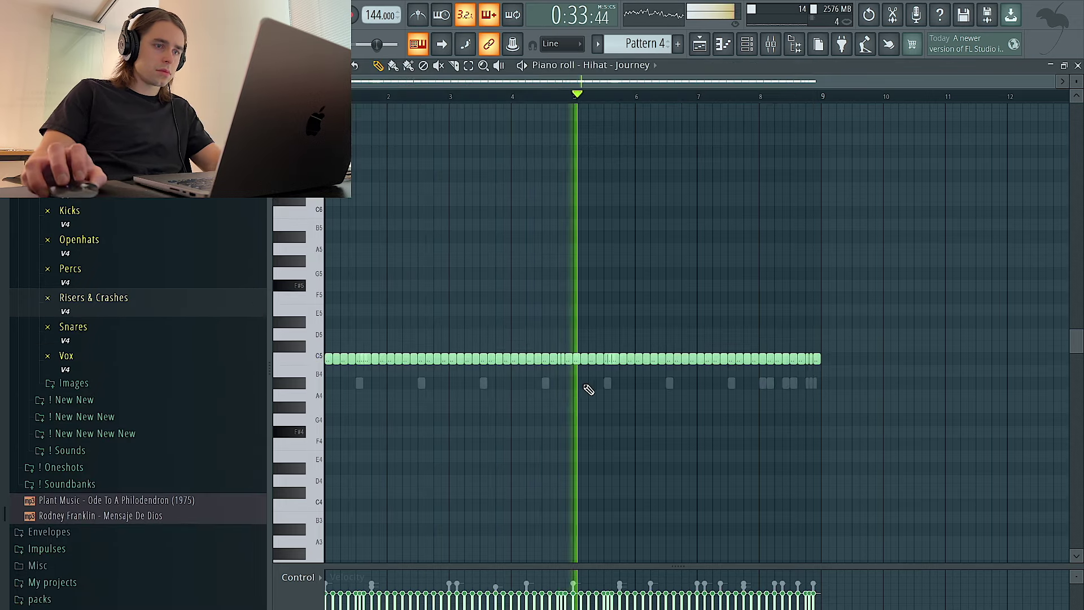
pyautogui.keyDown('ctrl'); pyautogui.click(678, 359); pyautogui.keyUp('ctrl')
pyautogui.moveTo(685, 363); pyautogui.dragTo(689, 361)
pyautogui.click(308, 66)
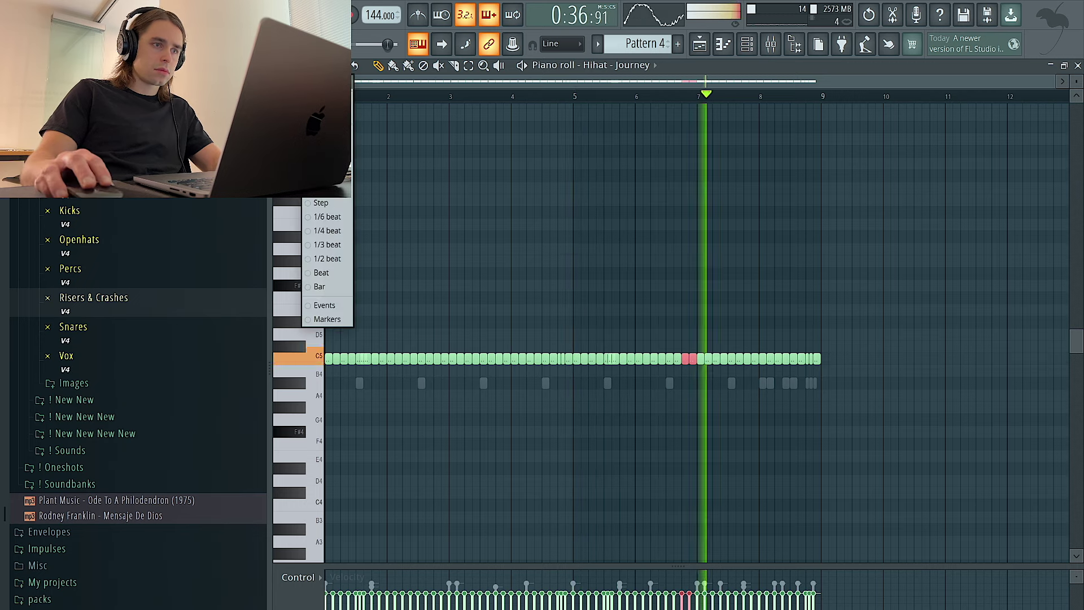
pyautogui.click(323, 203)
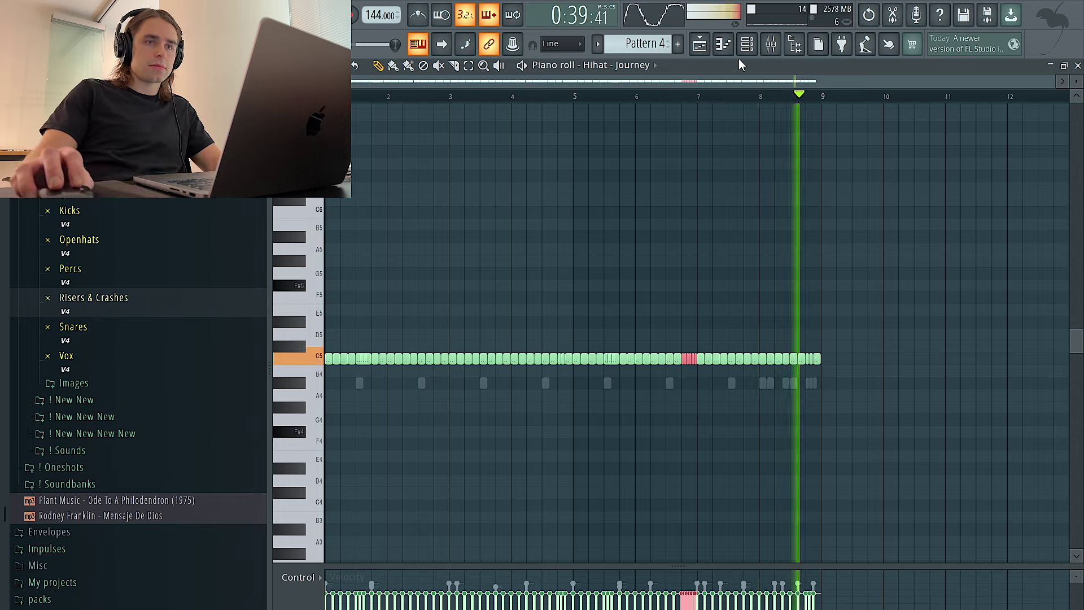
# Audition the V4 percs and add Perc - Cowbell as a new channel
pyautogui.click(747, 44)
pyautogui.click(65, 282)
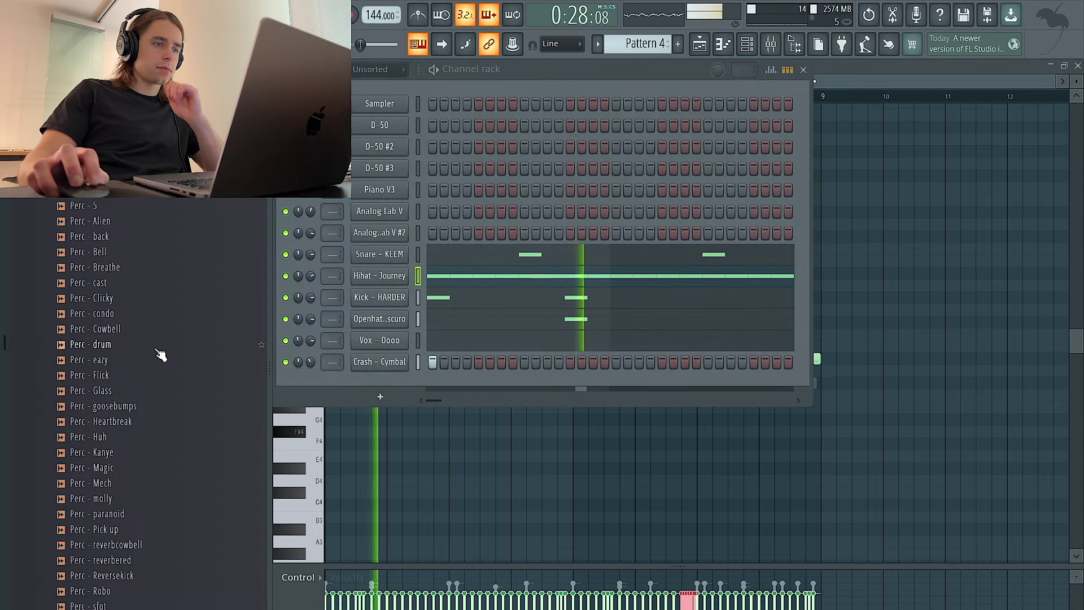
pyautogui.click(136, 361)
pyautogui.click(131, 333)
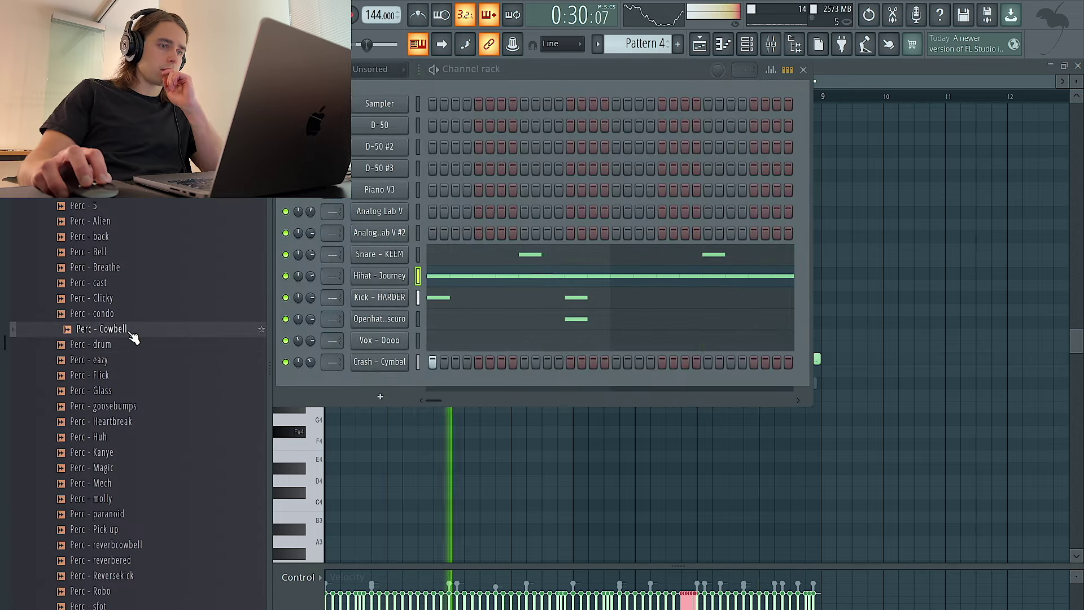
pyautogui.moveTo(374, 391); pyautogui.dragTo(375, 389)
# Place two short Perc - Cowbell notes on C5 in the last beat of bar 2
pyautogui.rightClick(377, 386)
pyautogui.click(430, 384)
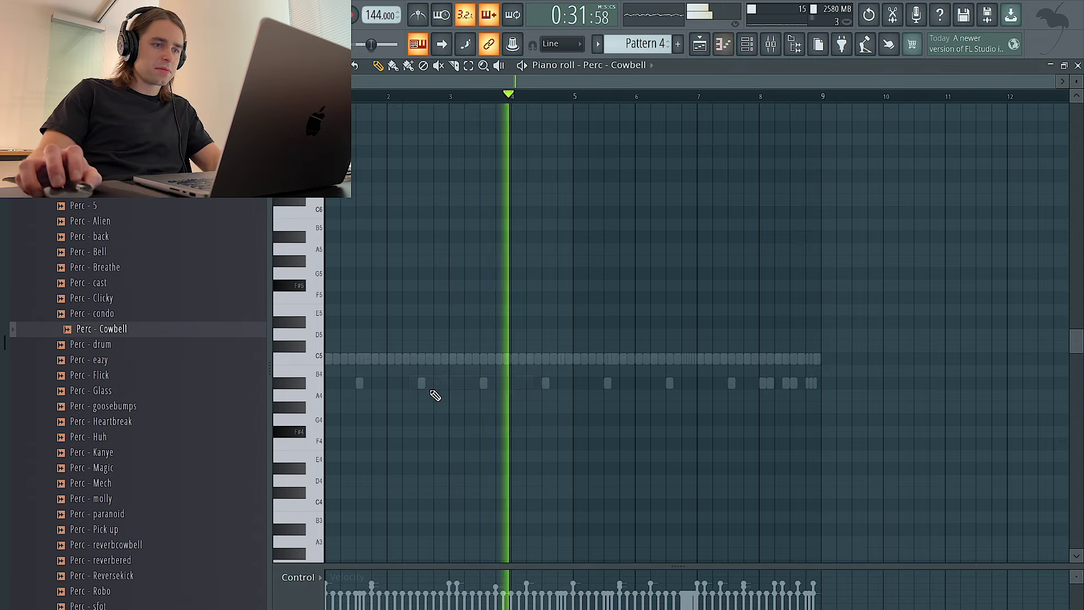
pyautogui.scroll(3, 436, 361)
pyautogui.moveTo(454, 359); pyautogui.dragTo(450, 360)
pyautogui.click(435, 360)
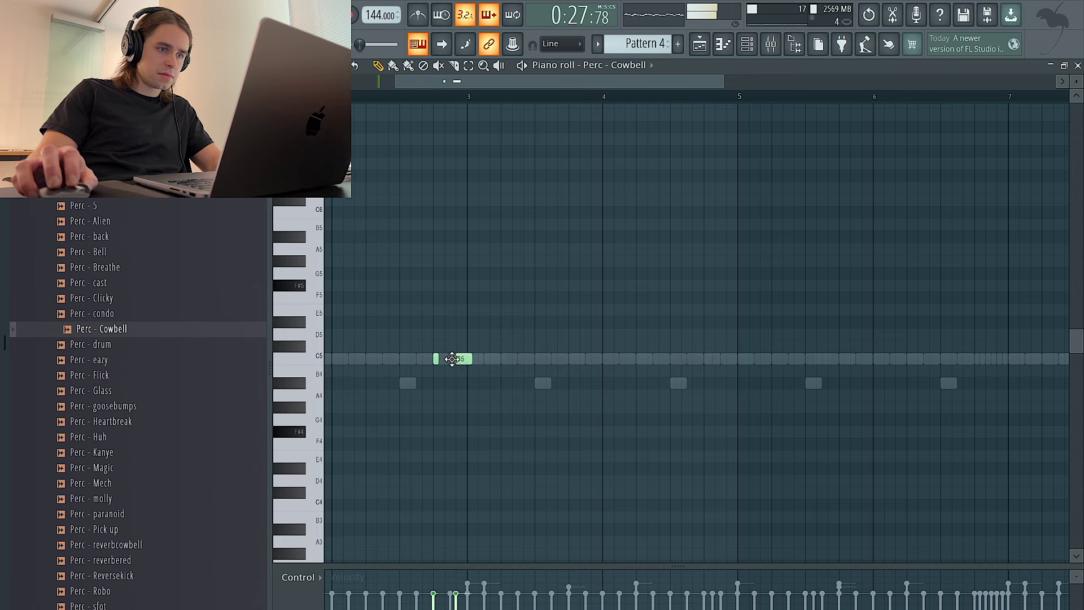
pyautogui.moveTo(469, 361); pyautogui.dragTo(463, 361)
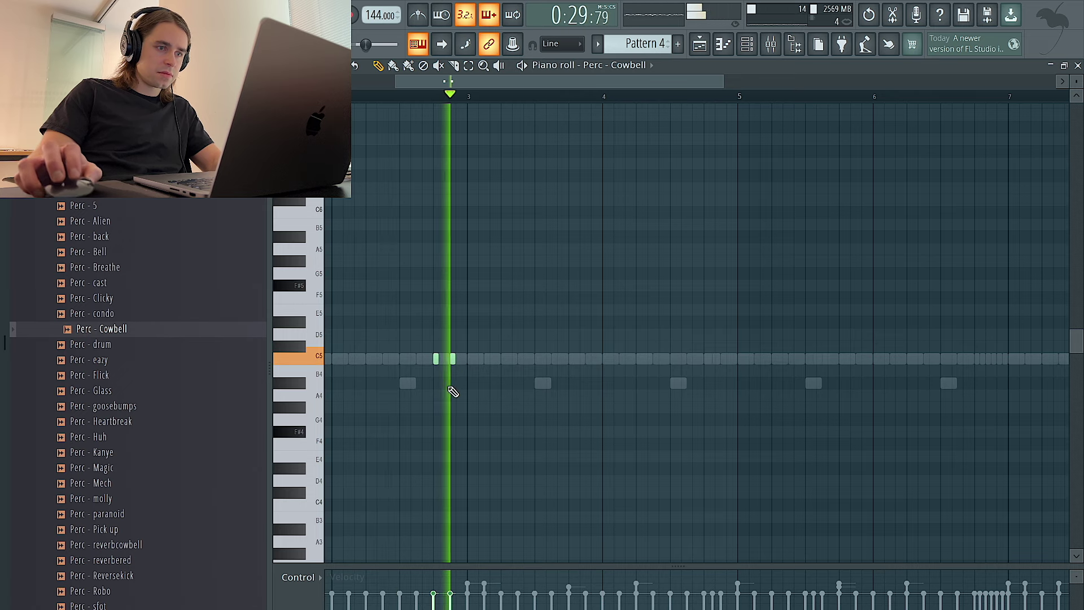
# Raise the velocity of the two Perc - Cowbell notes in bar 2
pyautogui.hotkey('ctrl', 'a')
pyautogui.scroll(2, 501, 390)
pyautogui.hotkey('ctrl', 'd')
pyautogui.scroll(-3, 499, 389)
# Try crash samples from the V4 Risers & Crashes folder and replace the Crash - Cymbal sample with Crash - cash
pyautogui.click(748, 45)
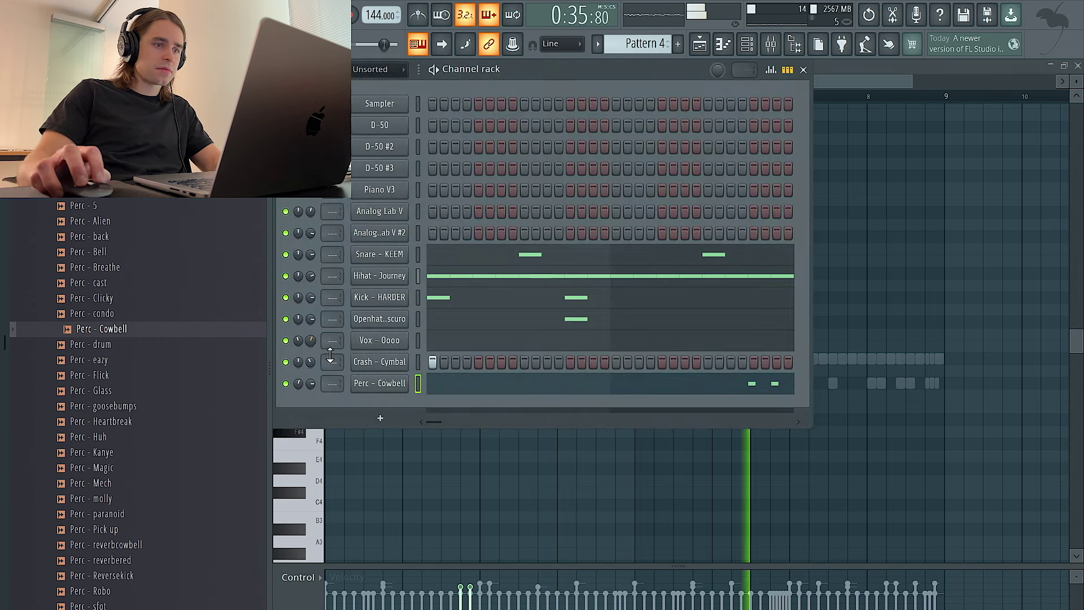
pyautogui.click(141, 151)
pyautogui.scroll(2, 116, 197)
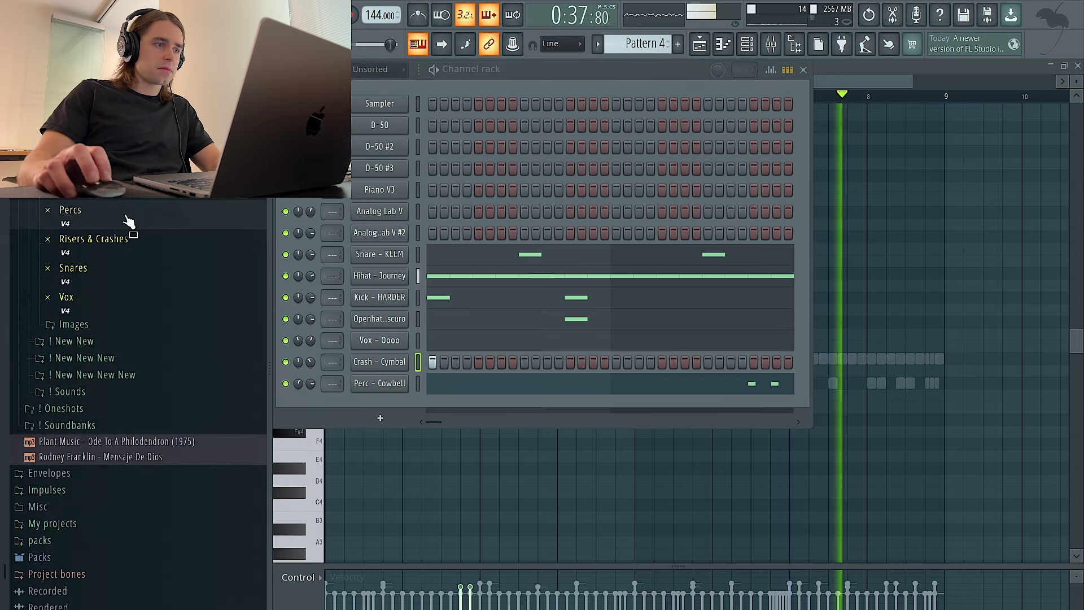
pyautogui.click(111, 193)
pyautogui.scroll(2, 113, 202)
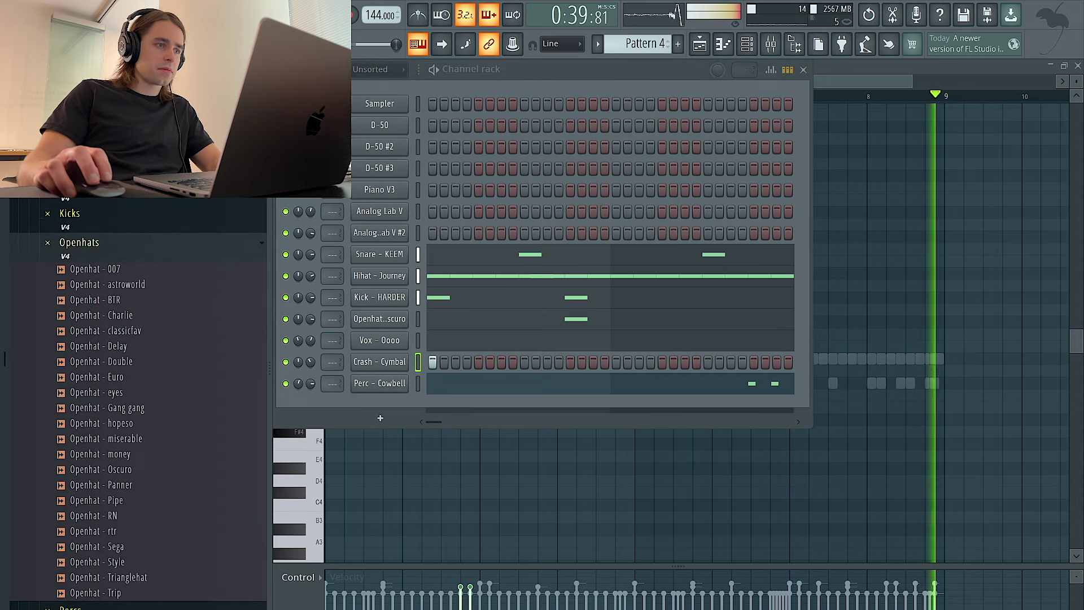
pyautogui.click(116, 247)
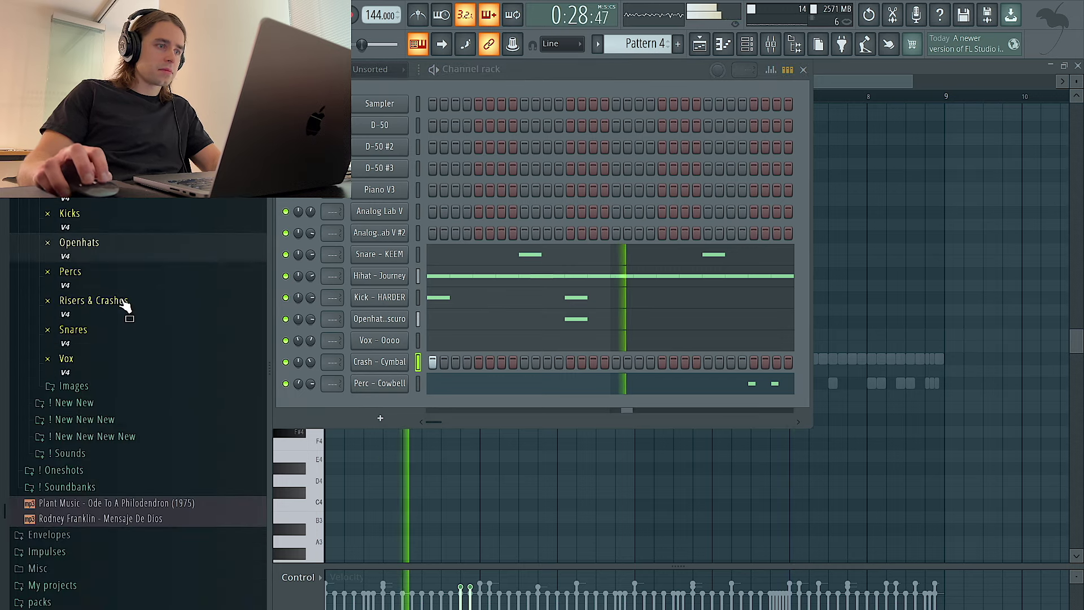
pyautogui.click(124, 301)
pyautogui.moveTo(127, 370); pyautogui.dragTo(374, 365)
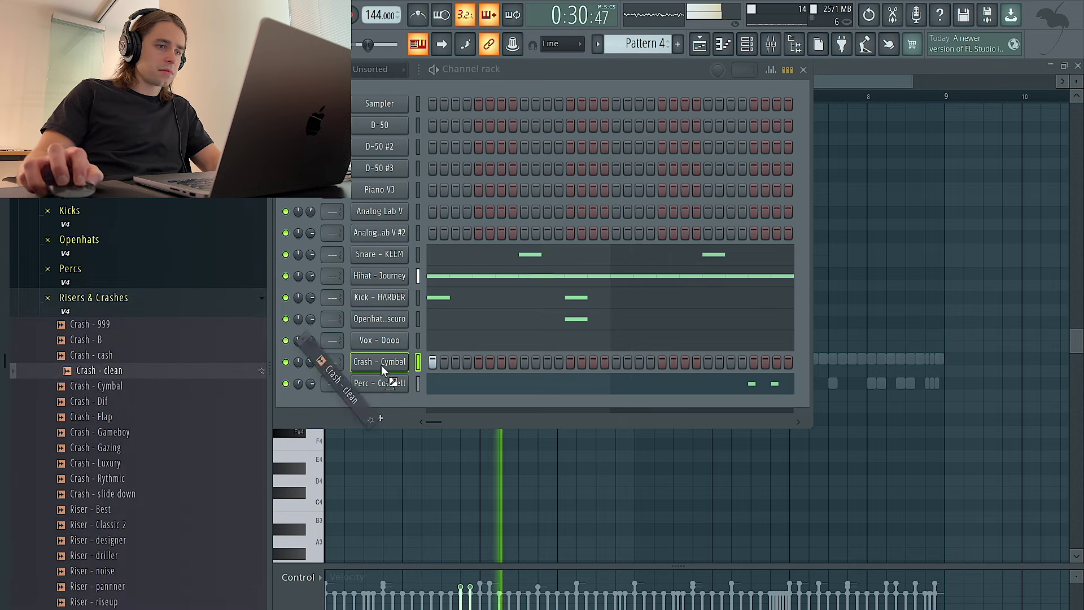
pyautogui.moveTo(151, 360); pyautogui.dragTo(310, 356)
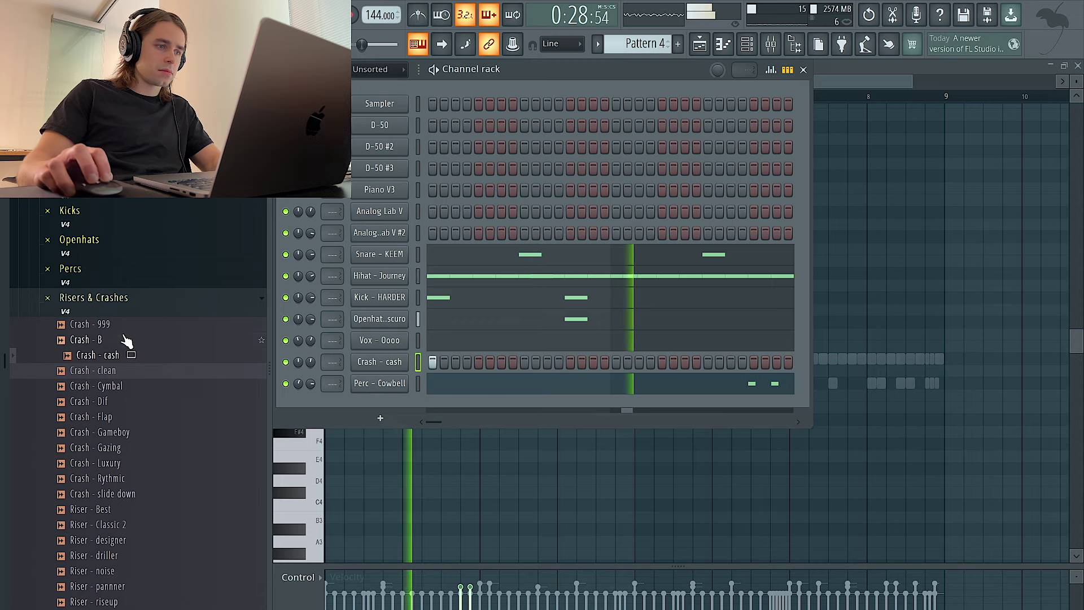
pyautogui.click(155, 293)
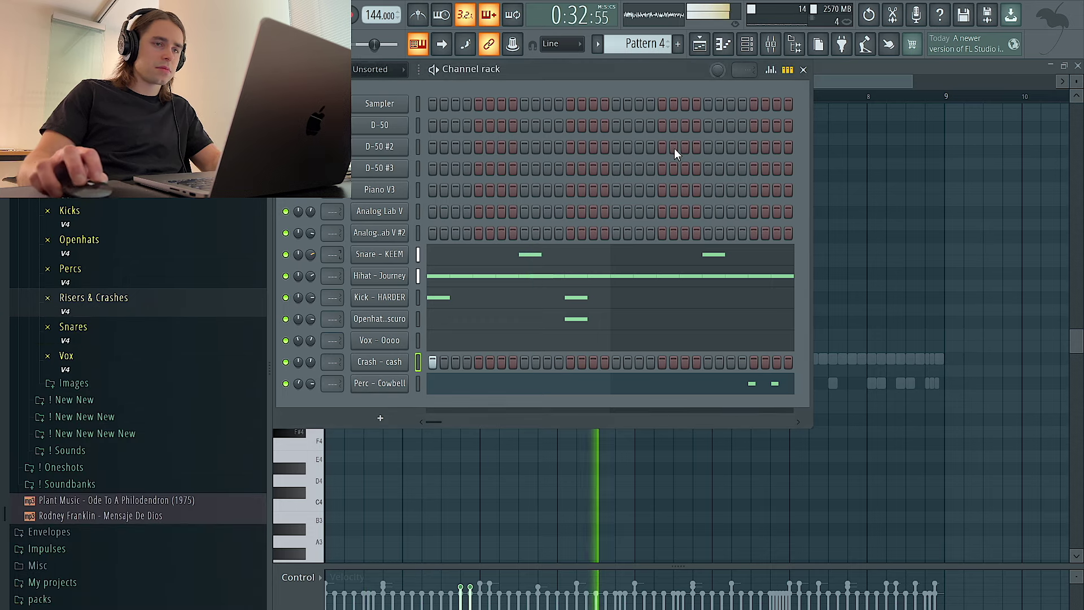
# Place three Pattern 6 clips back to back on Track 11 of the playlist, starting at bars 1, 9 and 17
pyautogui.click(700, 45)
pyautogui.scroll(2, 637, 46)
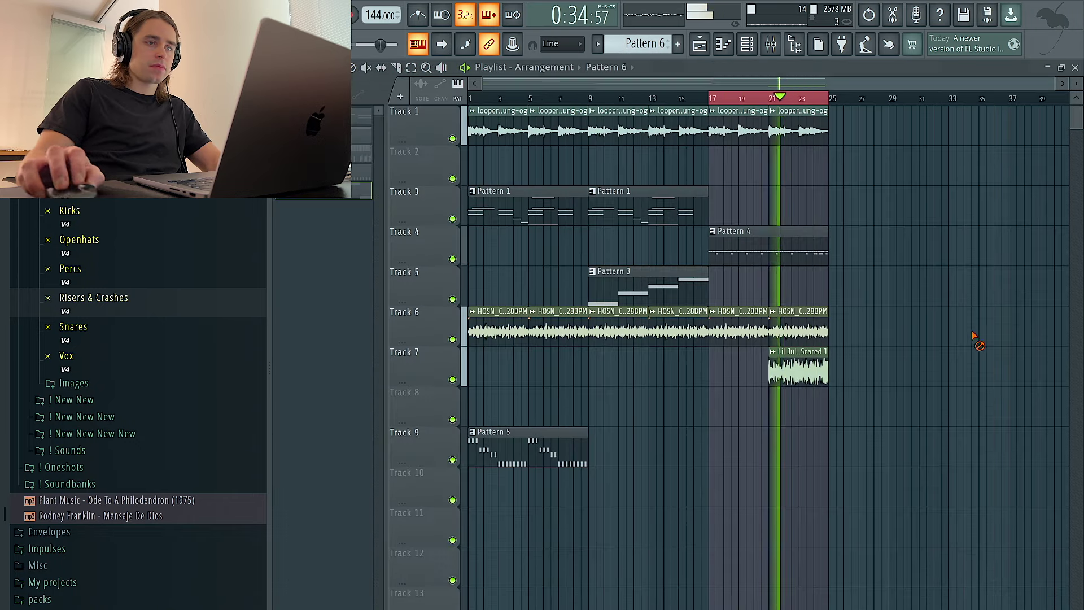
pyautogui.click(476, 524)
pyautogui.click(667, 526)
pyautogui.click(728, 518)
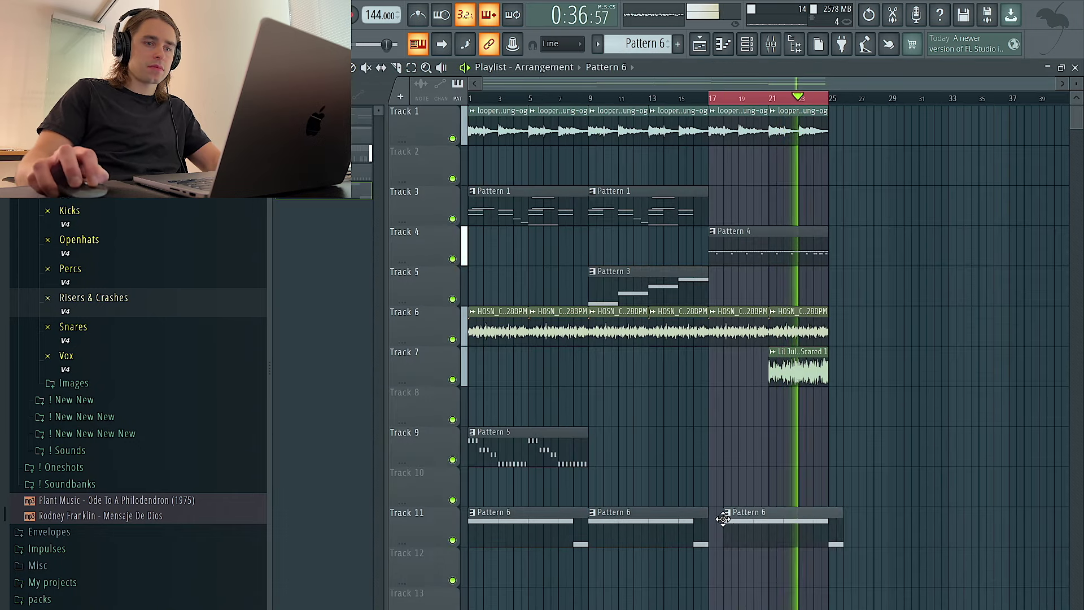
# Check which channels Pattern 6 and Pattern 1 use, briefly showing all channels before returning to the unsorted ones
pyautogui.click(745, 48)
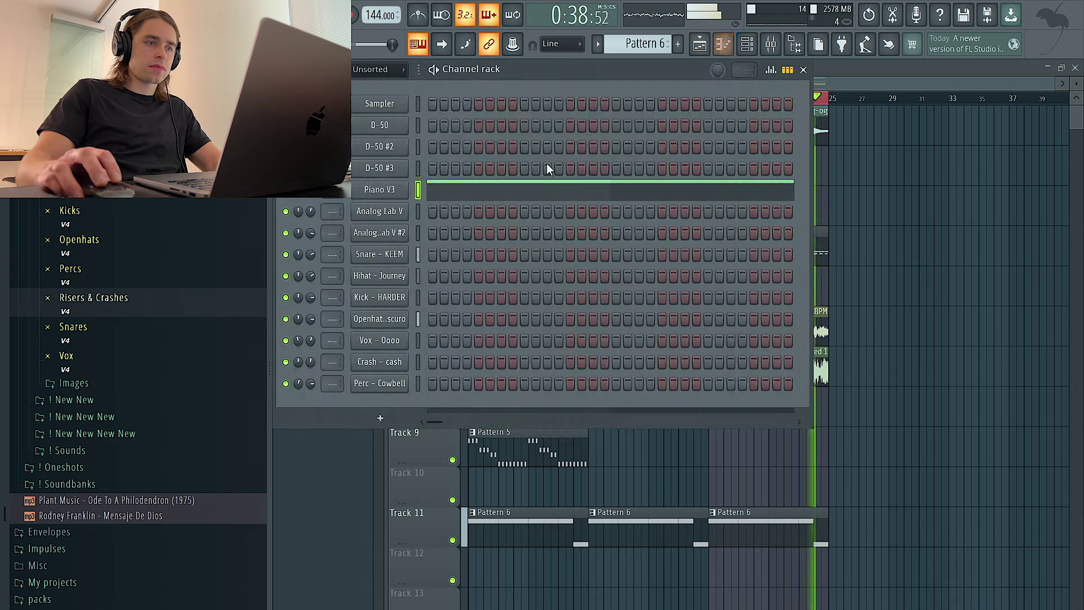
pyautogui.rightClick(967, 222)
pyautogui.click(745, 47)
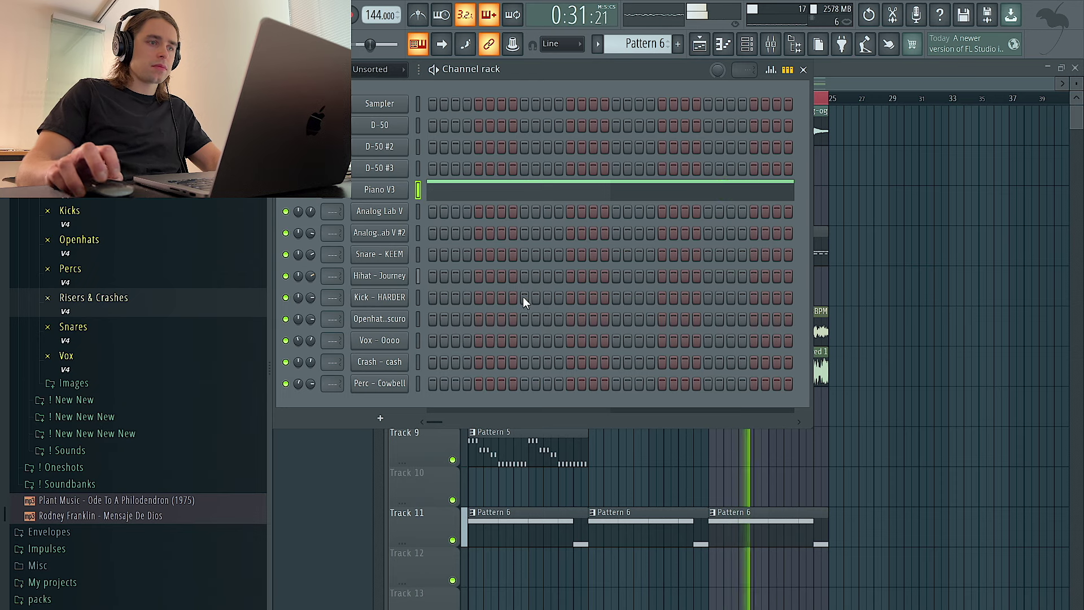
pyautogui.press('F6')
pyautogui.click(746, 48)
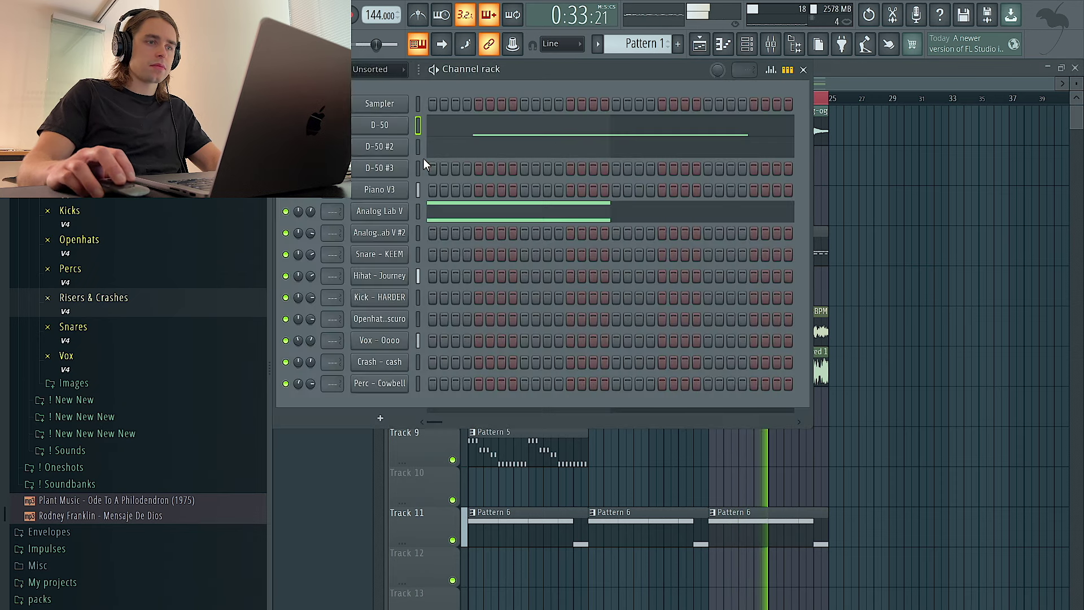
pyautogui.press('F6')
pyautogui.press('F6')
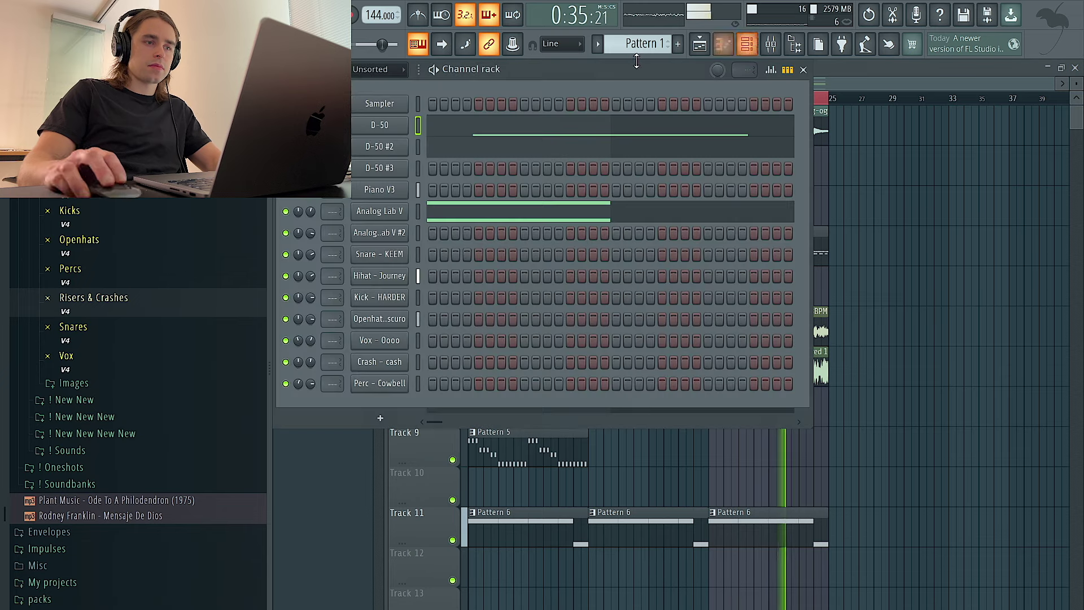
pyautogui.click(372, 86)
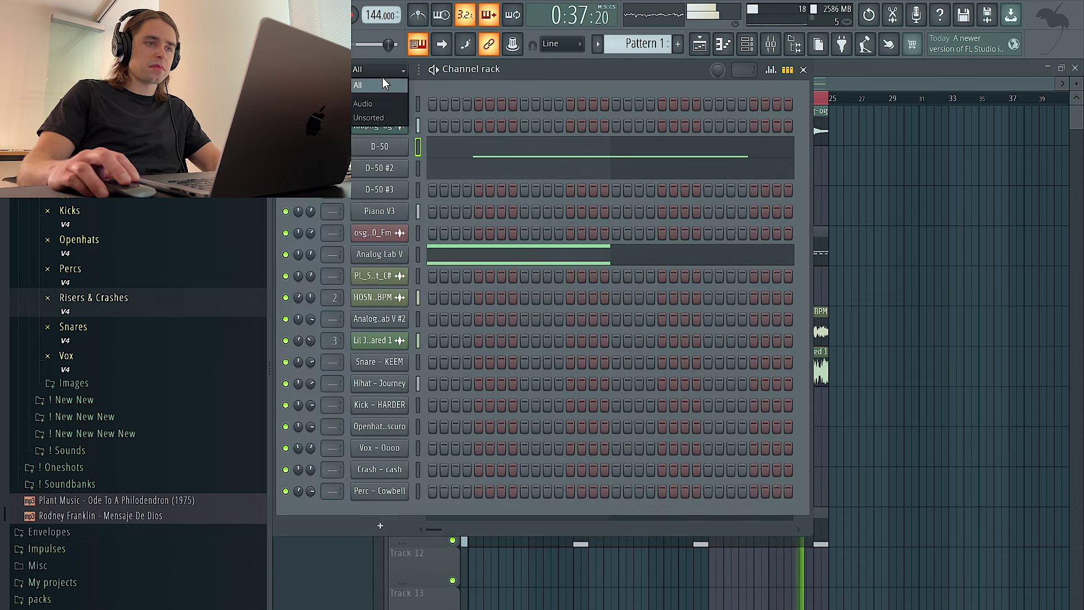
pyautogui.click(377, 118)
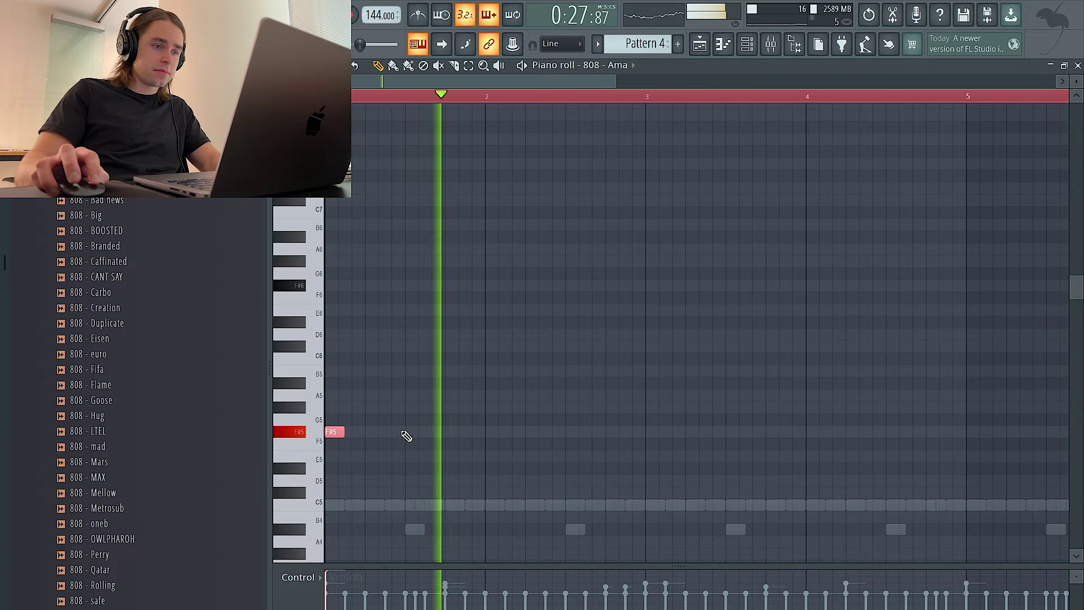
# Draw short 808 - Ama notes on F#5 in bar 1 after the opening hit
pyautogui.click(390, 433)
pyautogui.rightClick(390, 432)
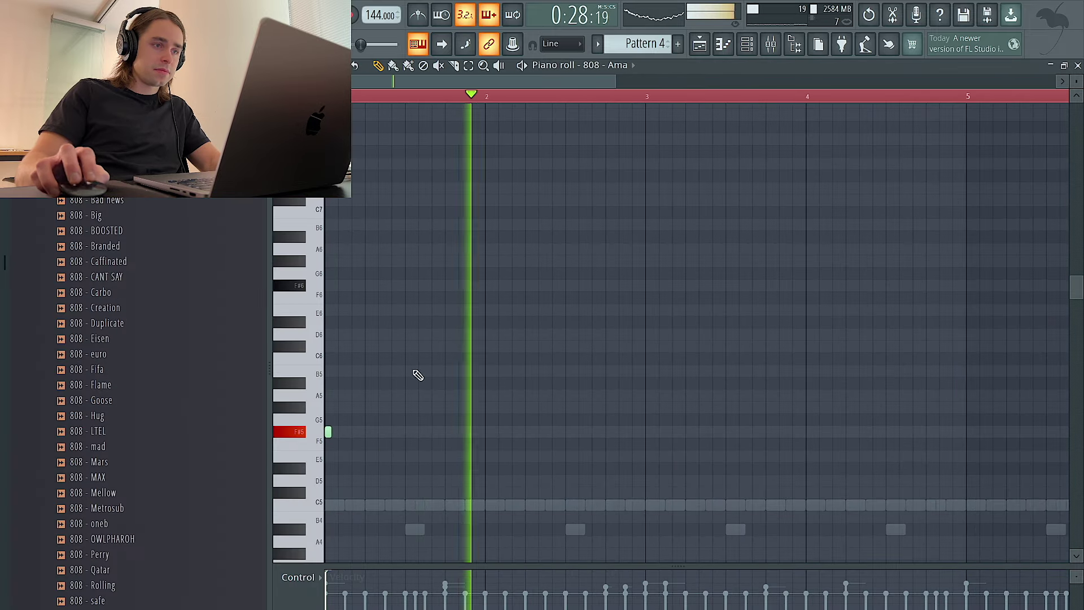
pyautogui.click(390, 433)
pyautogui.click(437, 433)
pyautogui.rightClick(450, 432)
# Transpose the 808 - Ama notes up by octaves to F#7 and rework the last short note of bar 1
pyautogui.hotkey('ctrl', 'a')
pyautogui.scroll(2, 558, 376)
pyautogui.hotkey('ctrl', 'Up')
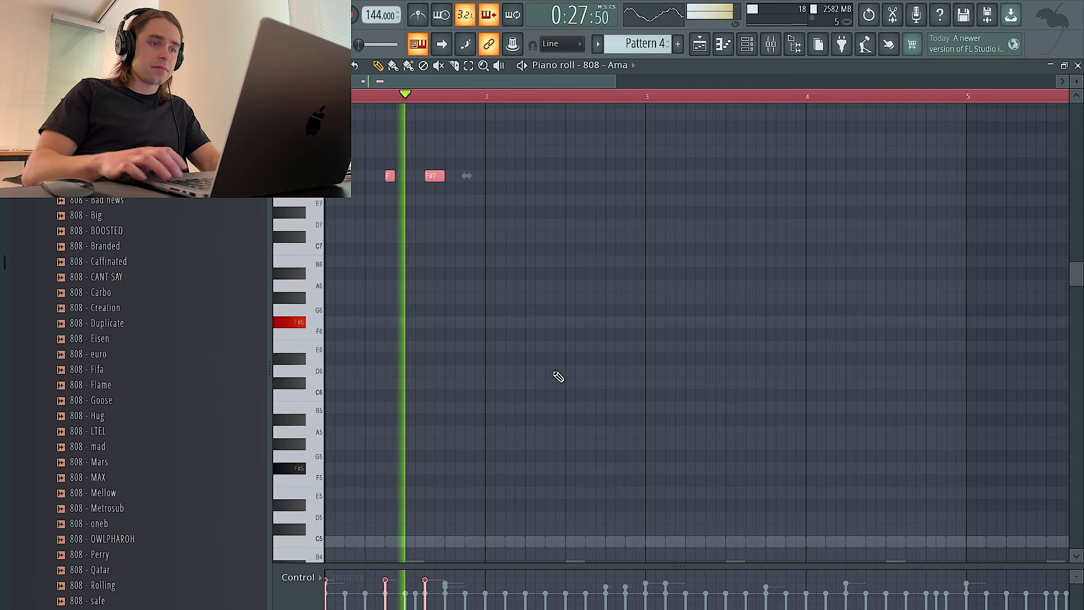
pyautogui.keyDown('ctrl'); pyautogui.click(440, 198); pyautogui.keyUp('ctrl')
pyautogui.click(456, 173)
pyautogui.moveTo(473, 176); pyautogui.dragTo(464, 176)
pyautogui.rightClick(460, 176)
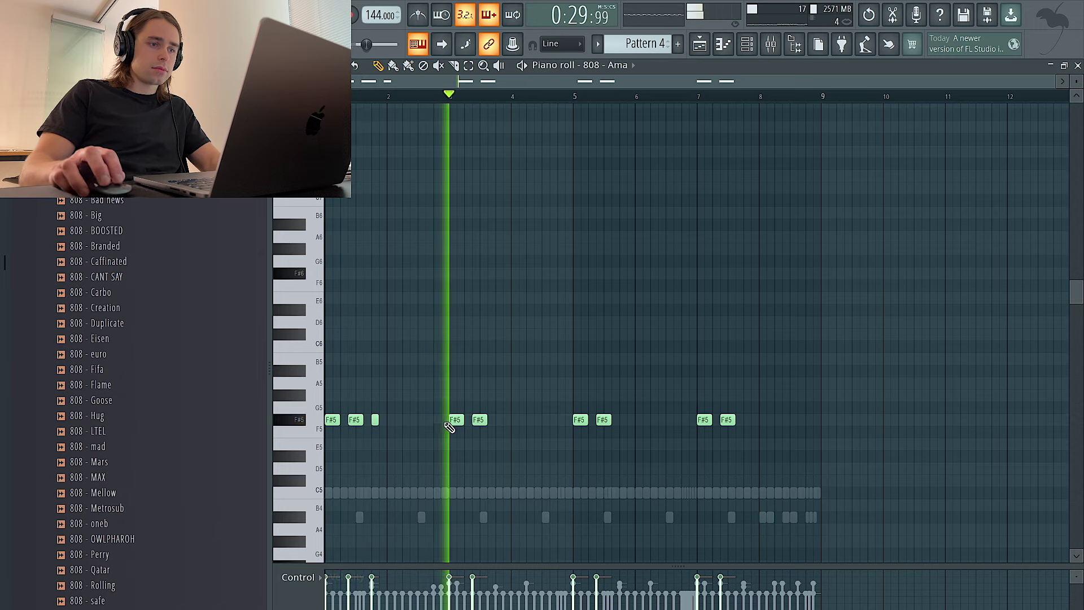
# Add a third short F#5 hit to the 808 groups in bars 3, 5 and 7, plus an A5 note in bar 4
pyautogui.click(499, 420)
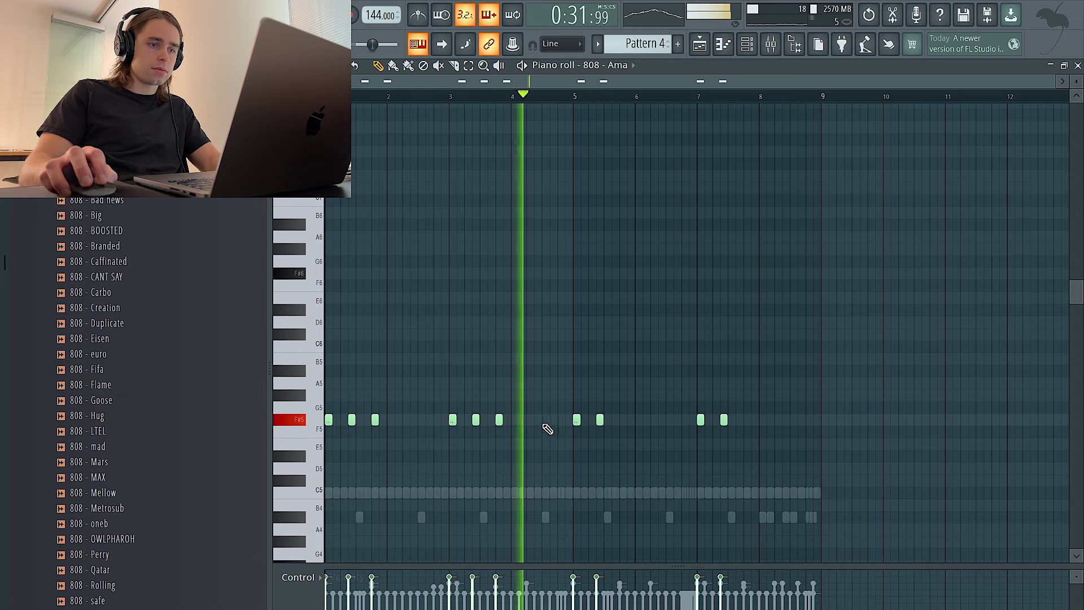
pyautogui.click(553, 383)
pyautogui.click(623, 420)
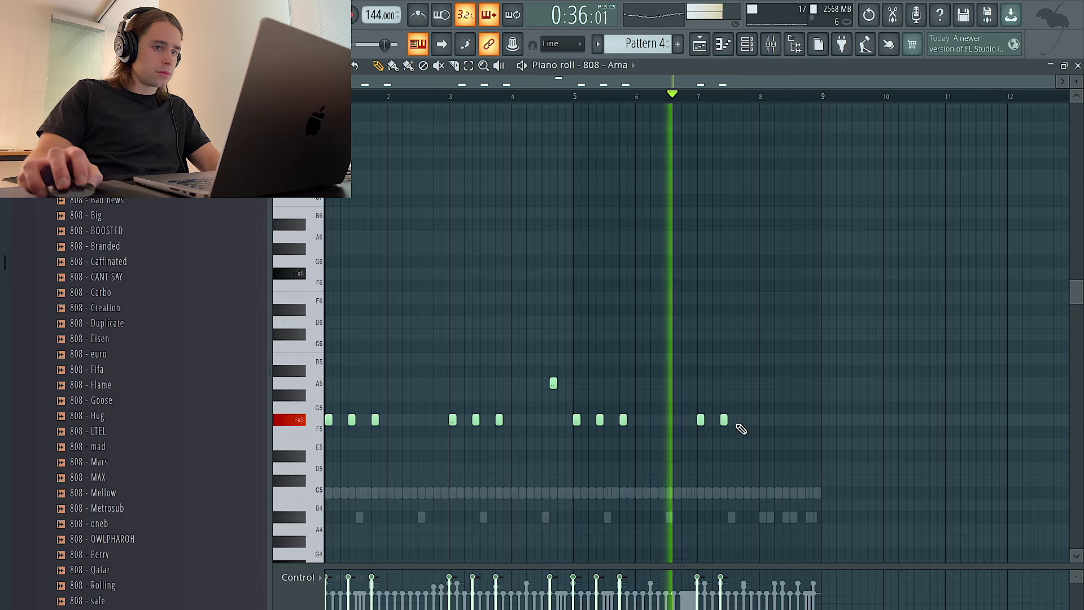
pyautogui.scroll(2, 743, 431)
pyautogui.click(753, 420)
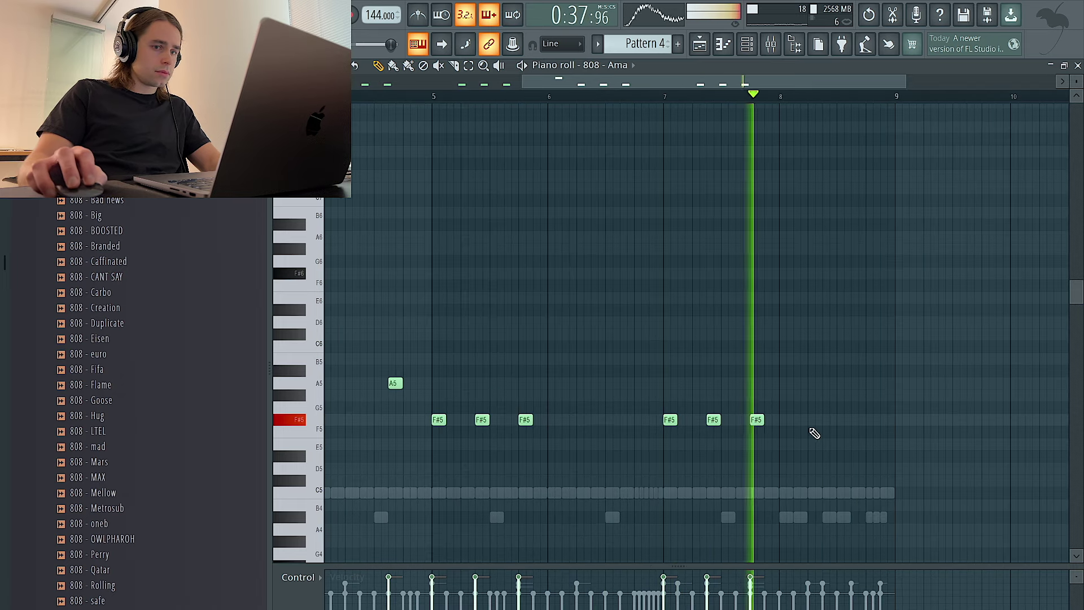
# Place two short 808 notes on G#5 in bar 8 and try them one semitone higher on A5
pyautogui.click(809, 396)
pyautogui.click(840, 395)
pyautogui.moveTo(840, 395); pyautogui.dragTo(854, 397)
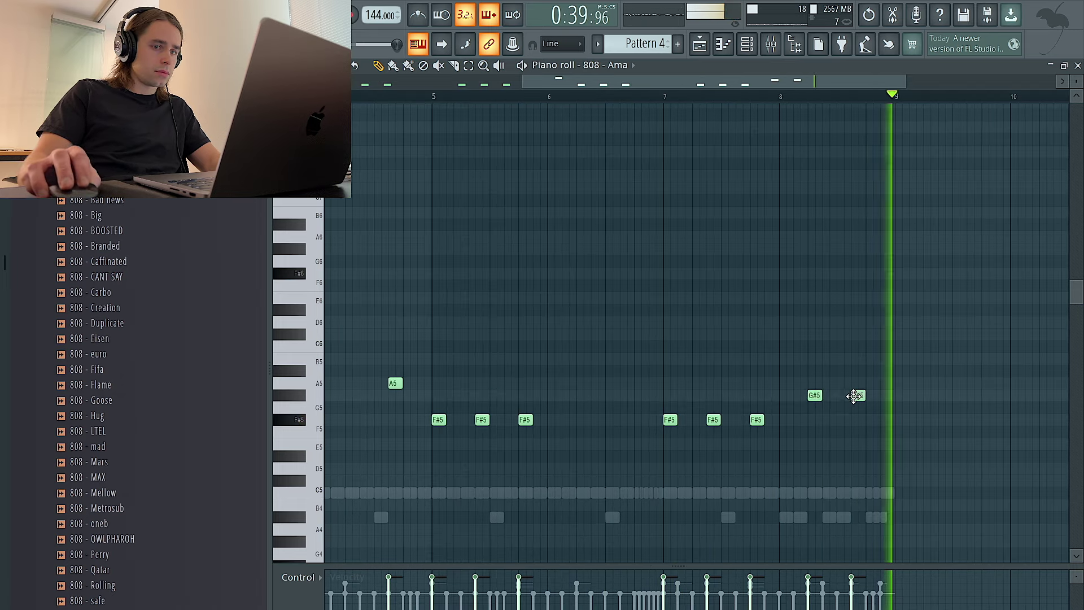
pyautogui.hotkey('shift', 'Up')
pyautogui.scroll(-2, 797, 387)
pyautogui.scroll(3, 374, 402)
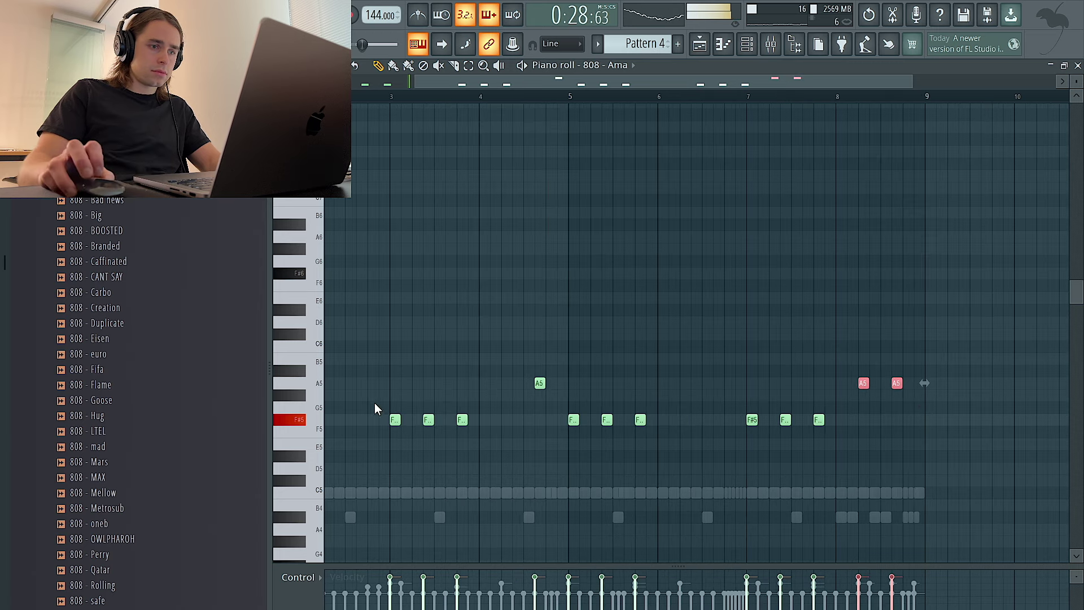
# Lower the 808 note at the end of bar 4 to D5 and extend every 808 note to meet the next one
pyautogui.moveTo(607, 385); pyautogui.dragTo(614, 458)
pyautogui.scroll(-2, 612, 458)
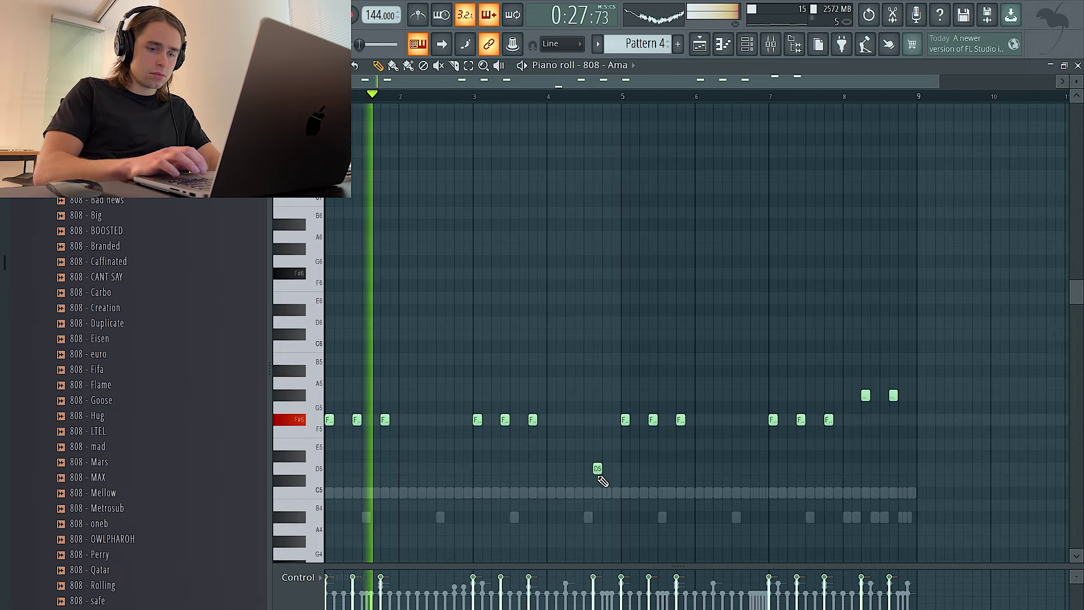
pyautogui.hotkey('ctrl', 'l')
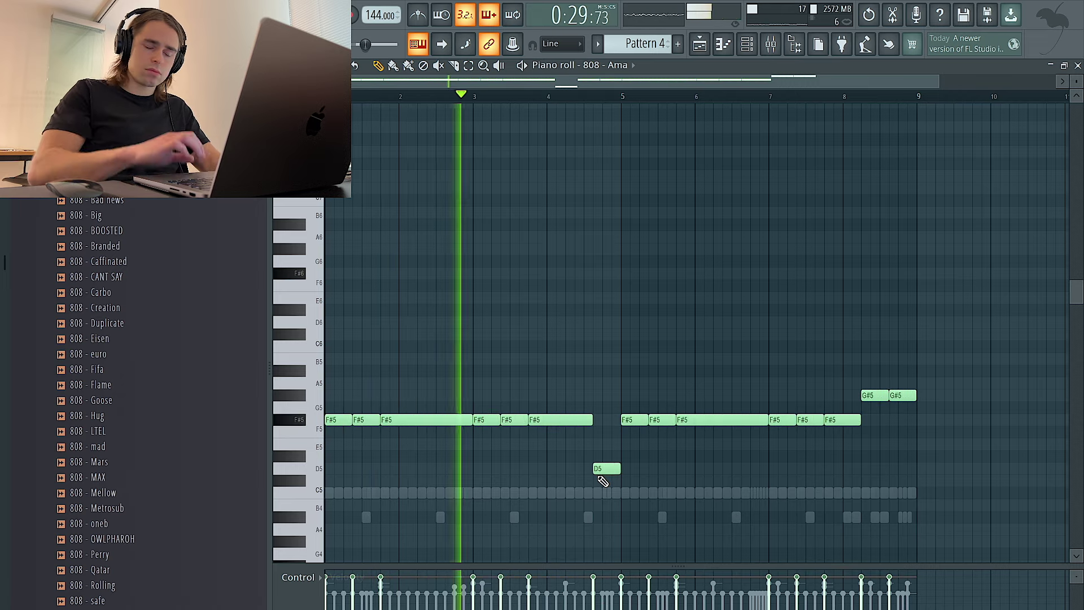
pyautogui.hotkey('ctrl', 'a')
pyautogui.hotkey('ctrl', 'd')
# Move the bar 4 D5 note down to C#5, slice it, and chop its second part with the default Chopper pattern
pyautogui.scroll(-1, 584, 268)
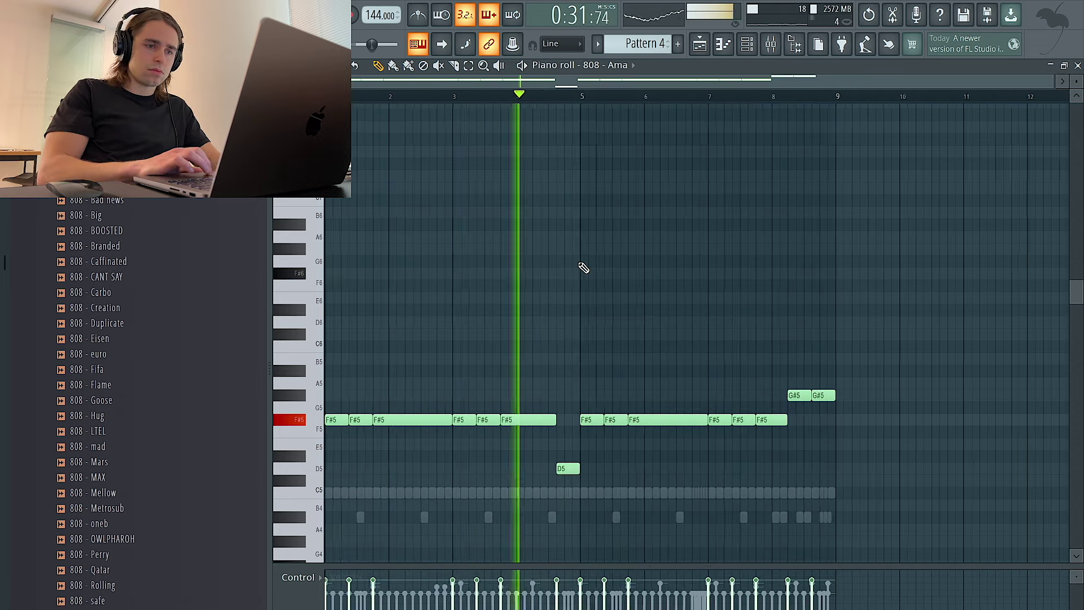
pyautogui.scroll(-3, 583, 267)
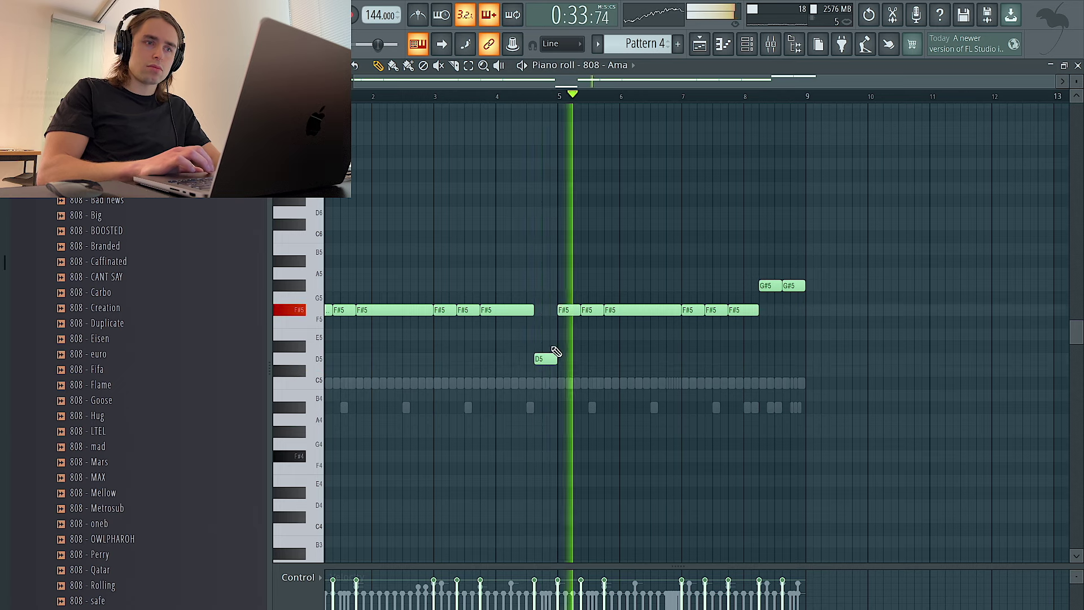
pyautogui.moveTo(543, 373); pyautogui.dragTo(542, 380)
pyautogui.click(455, 66)
pyautogui.keyDown('ctrl'); pyautogui.click(551, 373); pyautogui.keyUp('ctrl')
pyautogui.hotkey('ctrl', 'u')
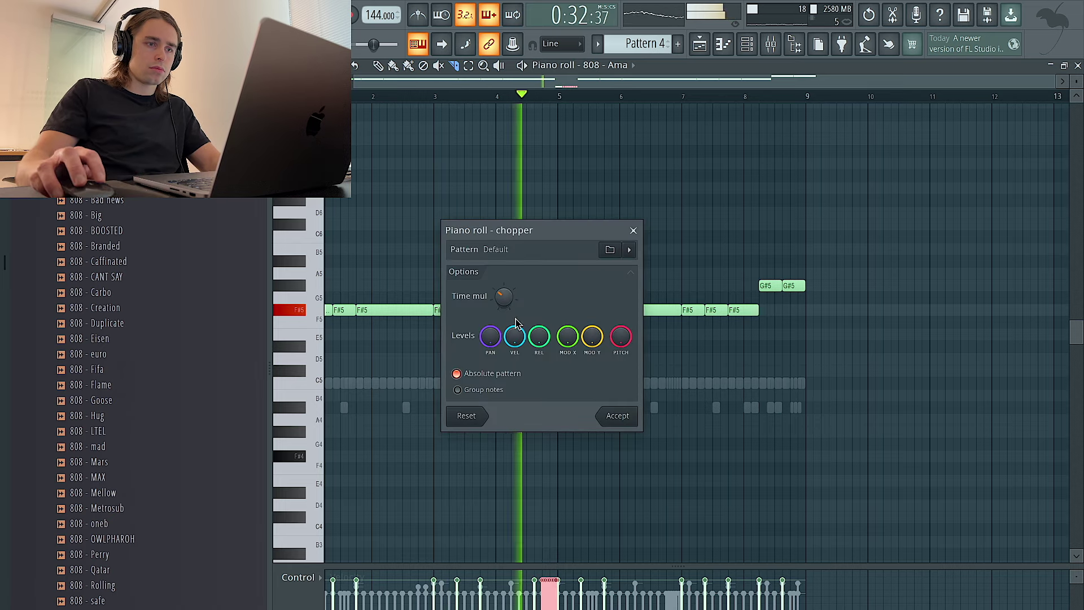
pyautogui.click(620, 416)
# Replace the last chopped C#5 slices in bar 4 with one longer note ending at bar 5
pyautogui.press('p')
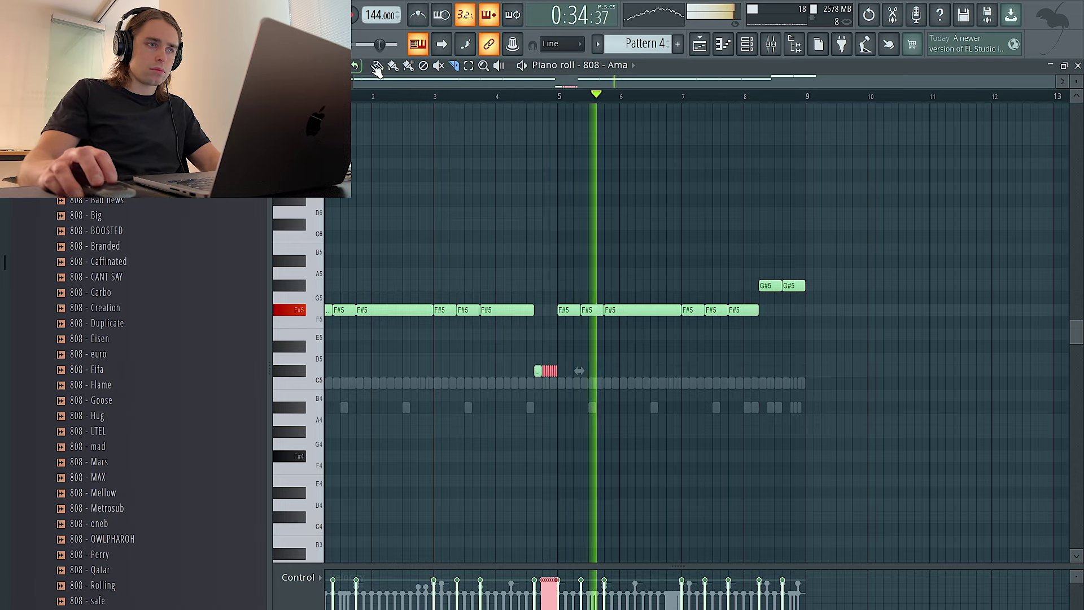
pyautogui.scroll(5, 564, 398)
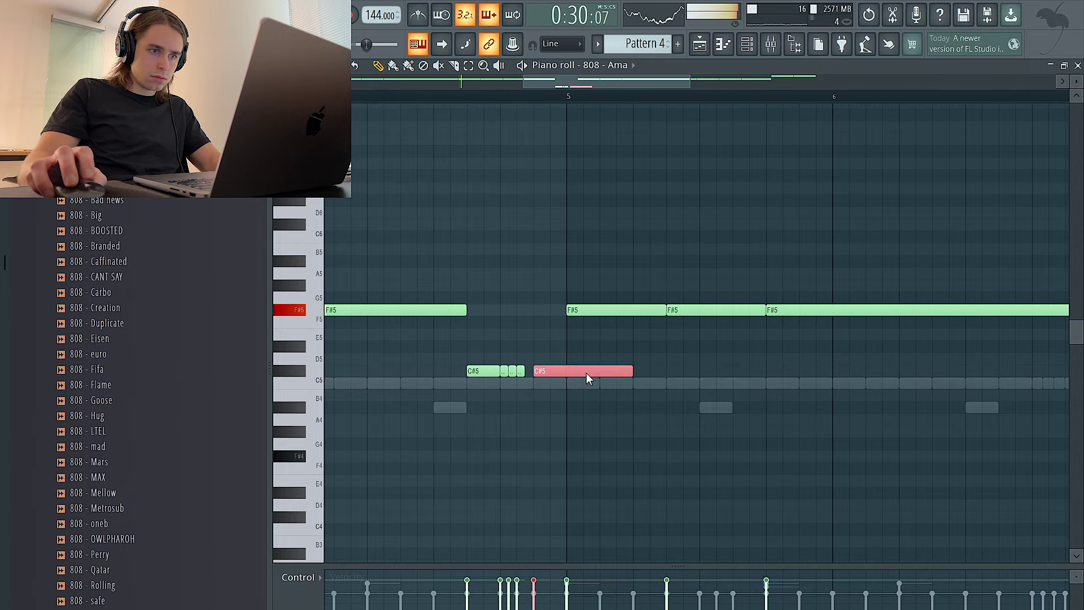
pyautogui.scroll(-2, 604, 386)
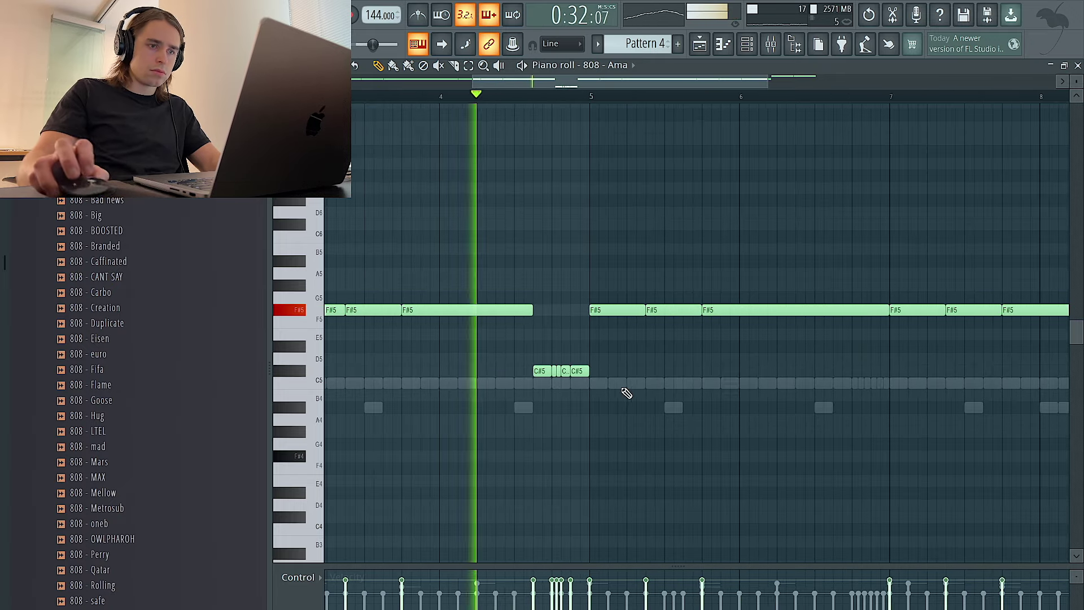
# Audition other 808 samples from the browser, including 808 - Eisen, and resume playback of Pattern 4
pyautogui.scroll(-3, 659, 383)
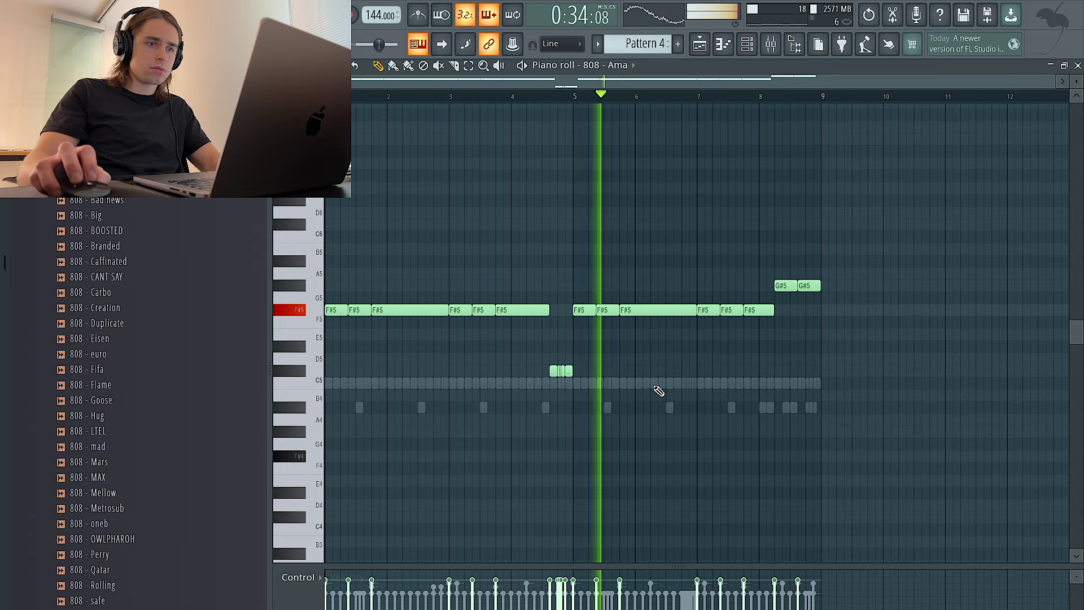
pyautogui.press('space')
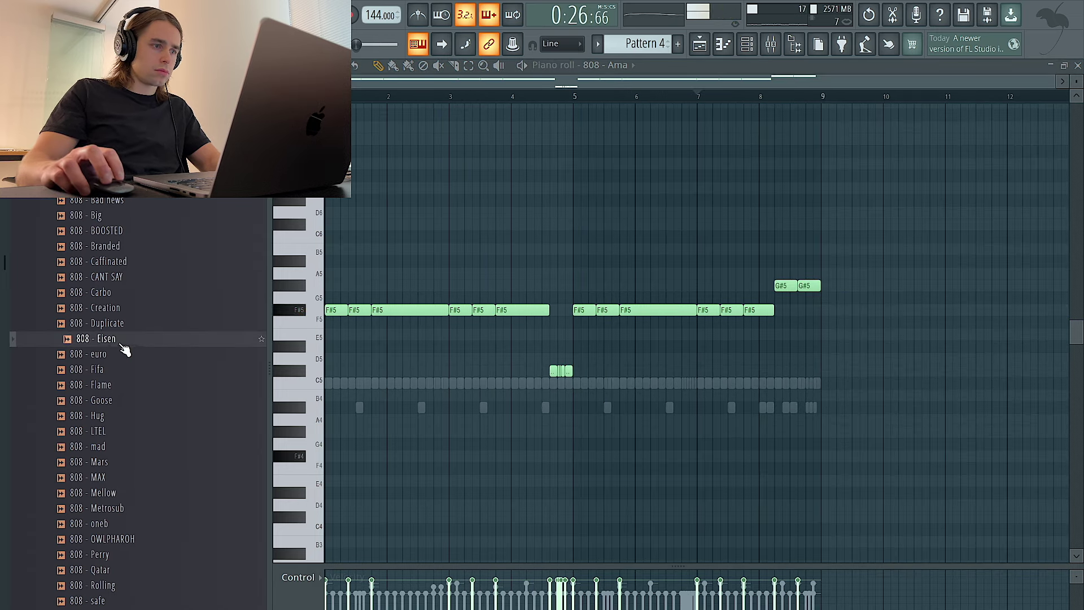
pyautogui.press('space')
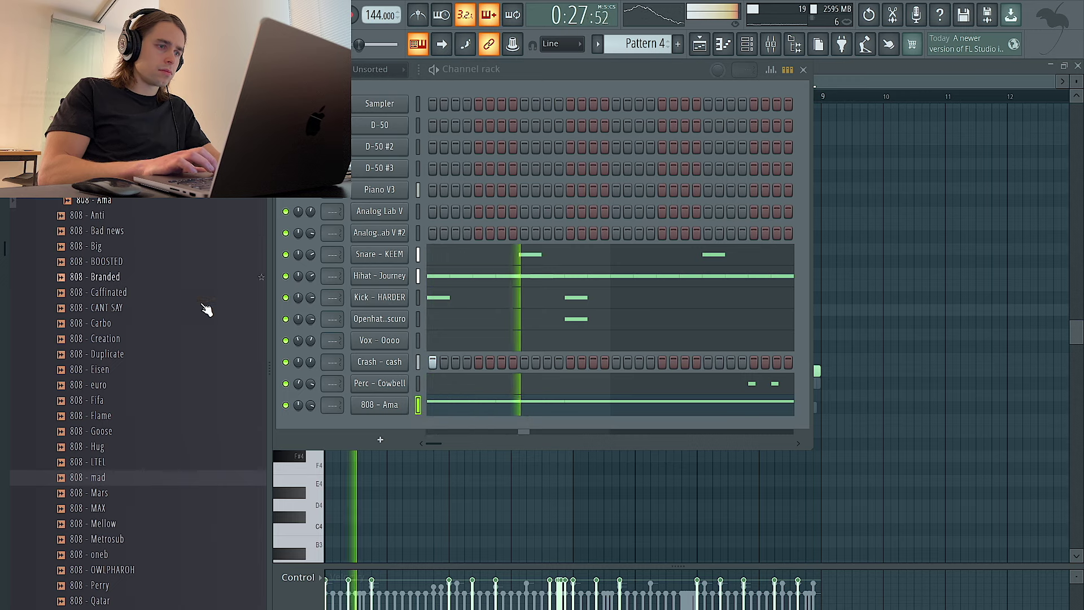
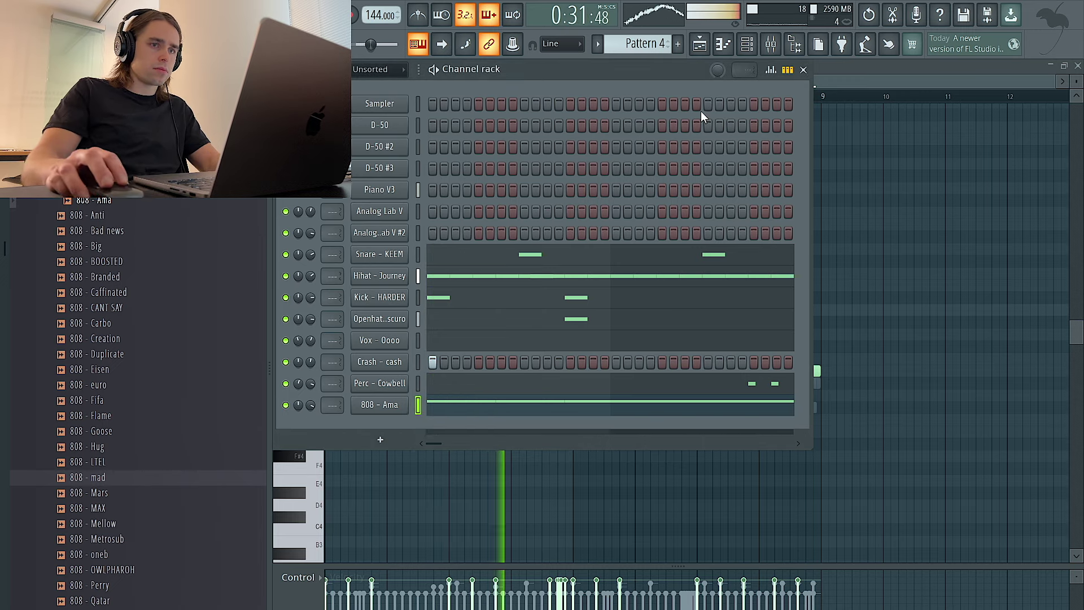
# Review the 808 - Ama notes of Pattern 4 and the arrangement from bar 17 to 25 during playback
pyautogui.click(702, 46)
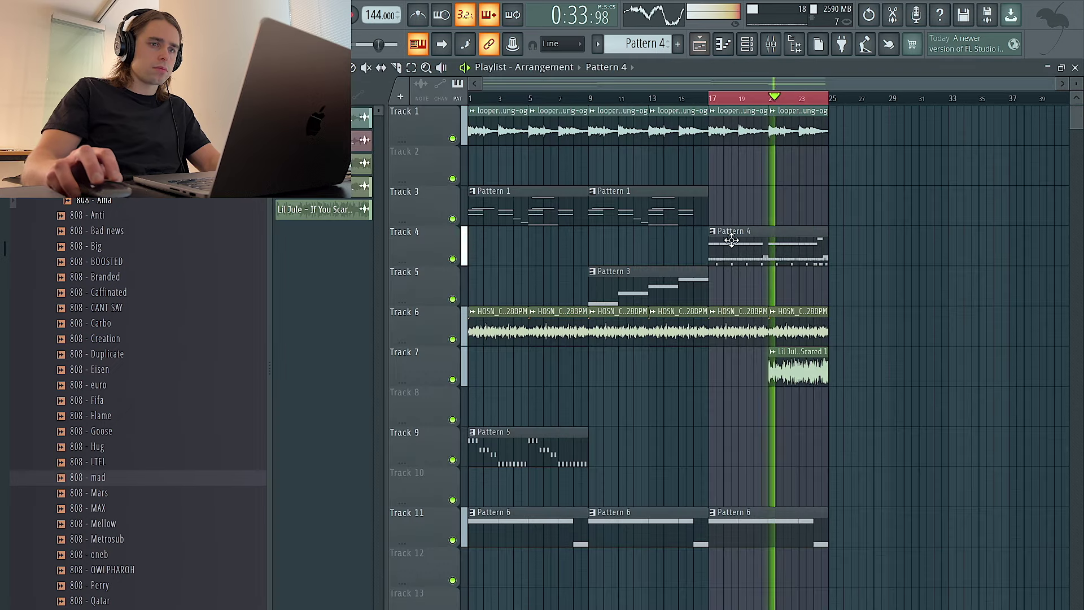
pyautogui.click(745, 48)
pyautogui.click(723, 44)
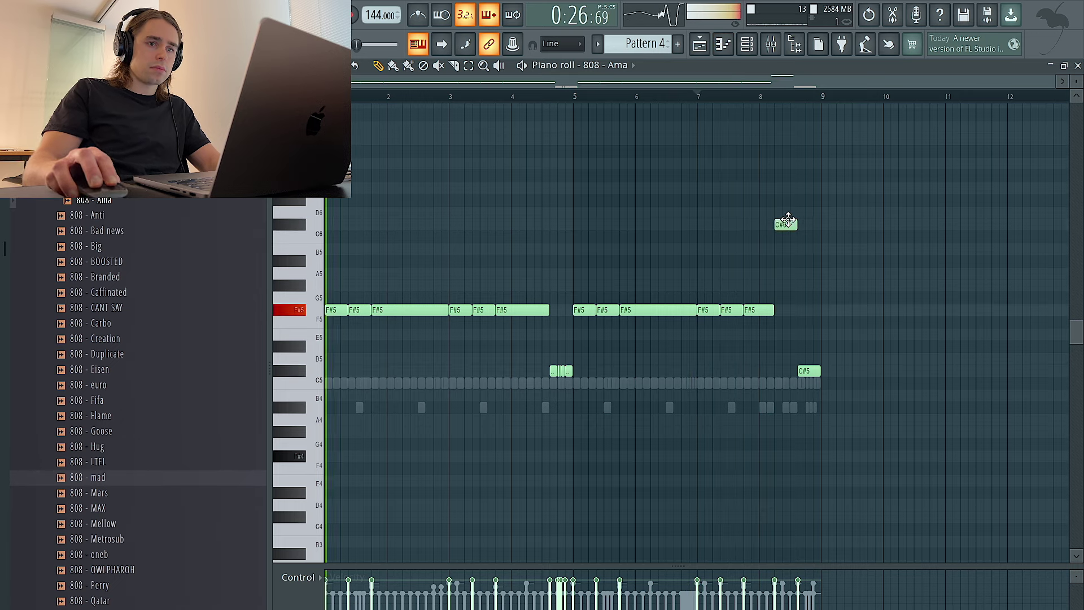
pyautogui.click(700, 46)
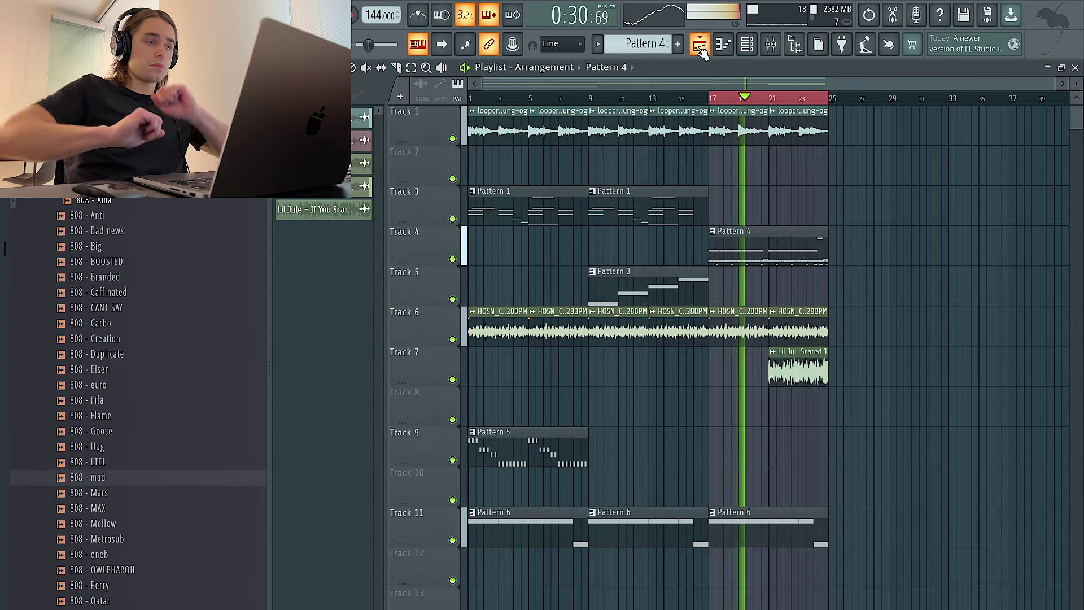
# Audition percussion samples from the Maxeyy Stash V3 Drum Kit and add Perc - Scratch as a new channel below 808 - Ama
pyautogui.click(744, 44)
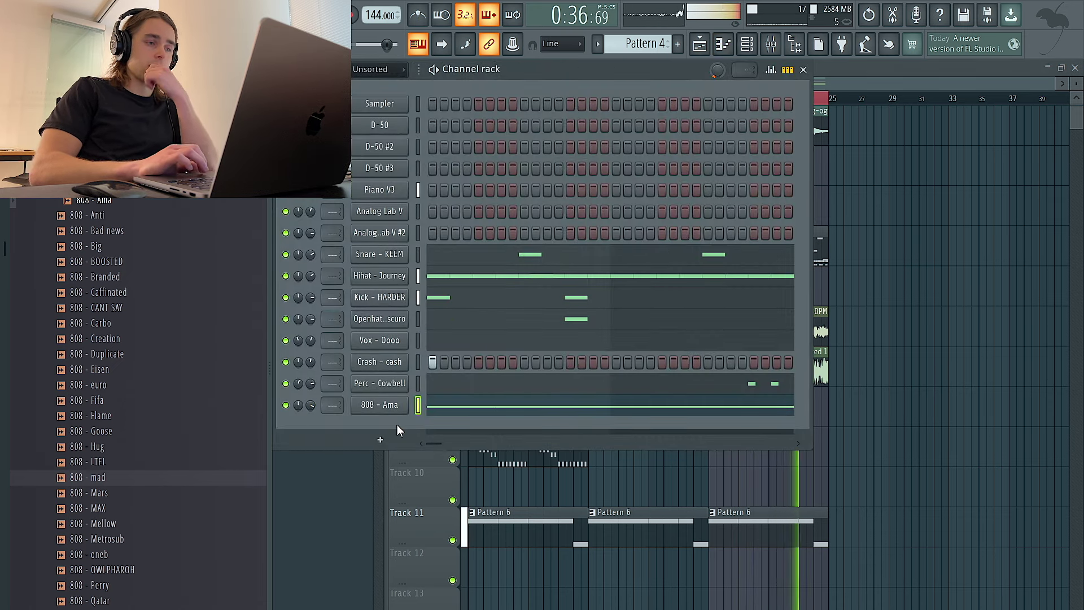
pyautogui.click(70, 172)
pyautogui.scroll(10, 71, 171)
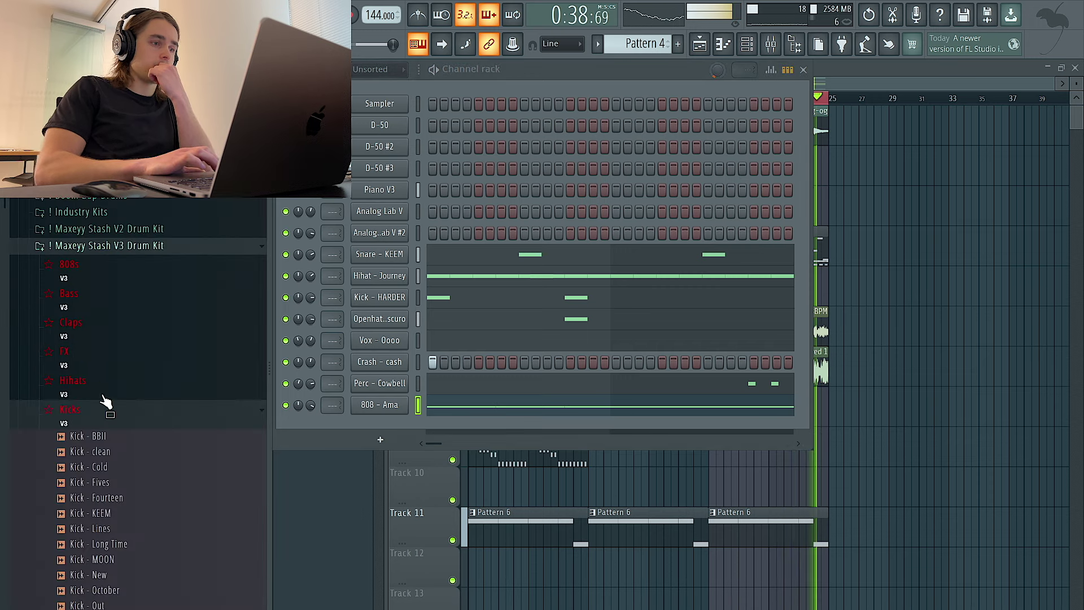
pyautogui.click(106, 382)
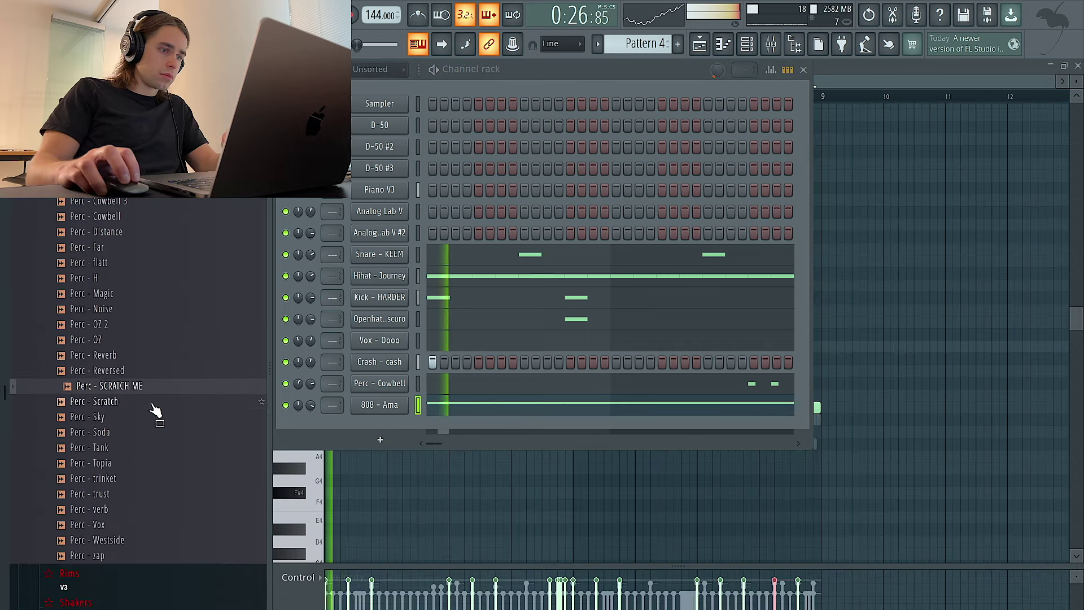
pyautogui.click(156, 402)
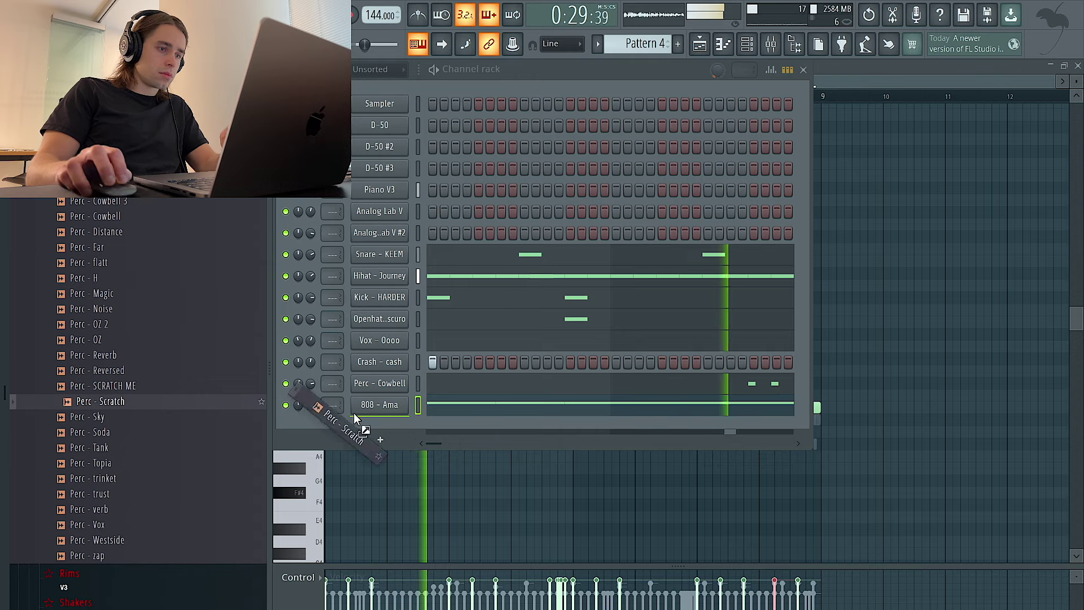
pyautogui.moveTo(348, 410); pyautogui.dragTo(367, 435)
# Repeat the bar 4 Vox - Oooo note two bars apart so it also plays late in bars 6 and 8
pyautogui.click(436, 341)
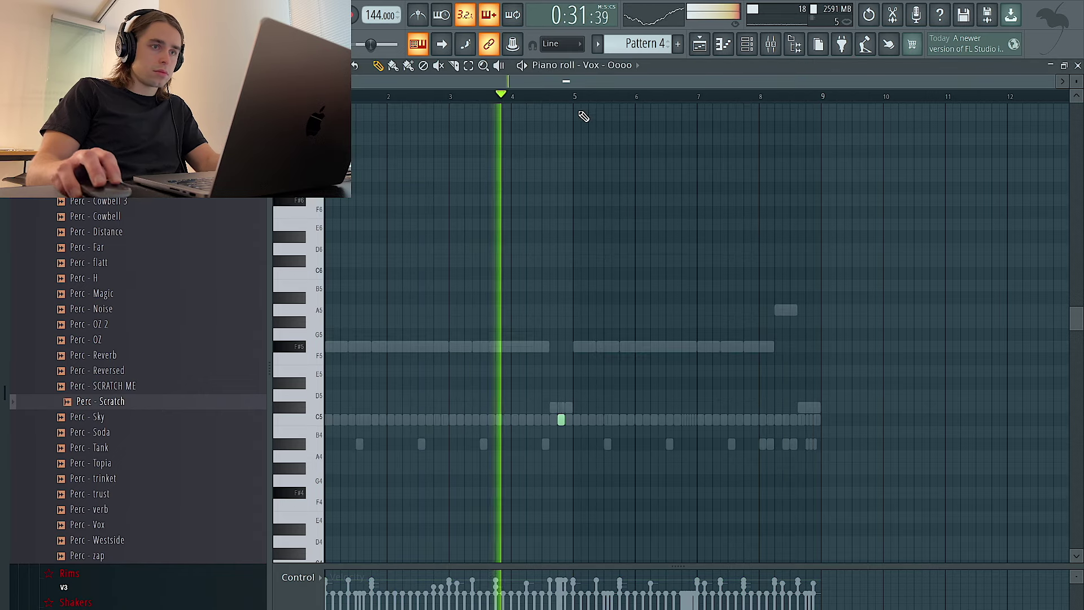
pyautogui.moveTo(578, 101); pyautogui.dragTo(435, 98)
pyautogui.hotkey('ctrl', 'b')
pyautogui.hotkey('ctrl', 'b')
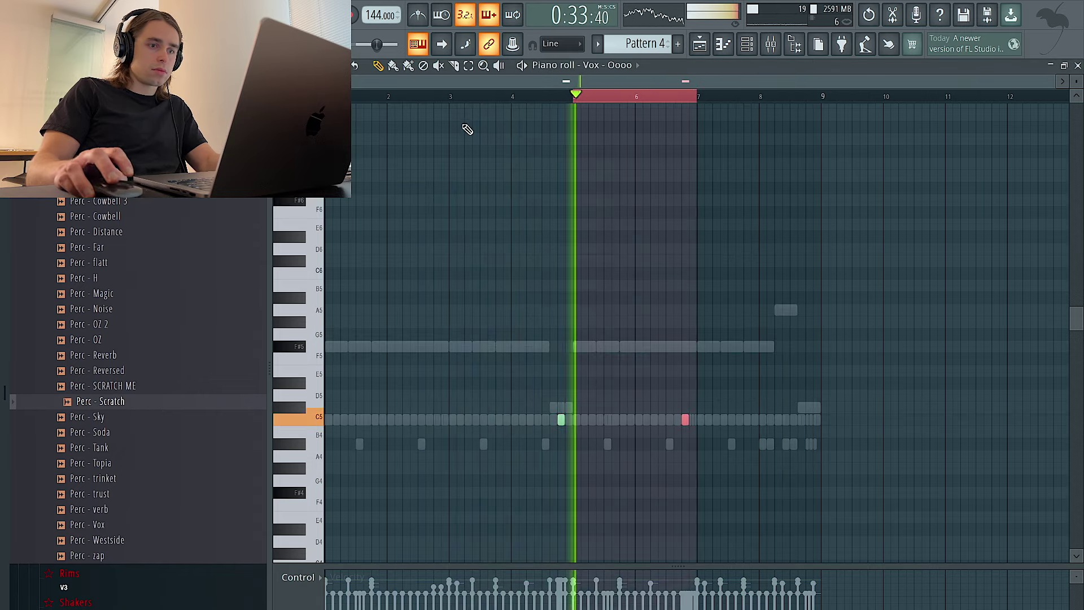
pyautogui.hotkey('ctrl', 'd')
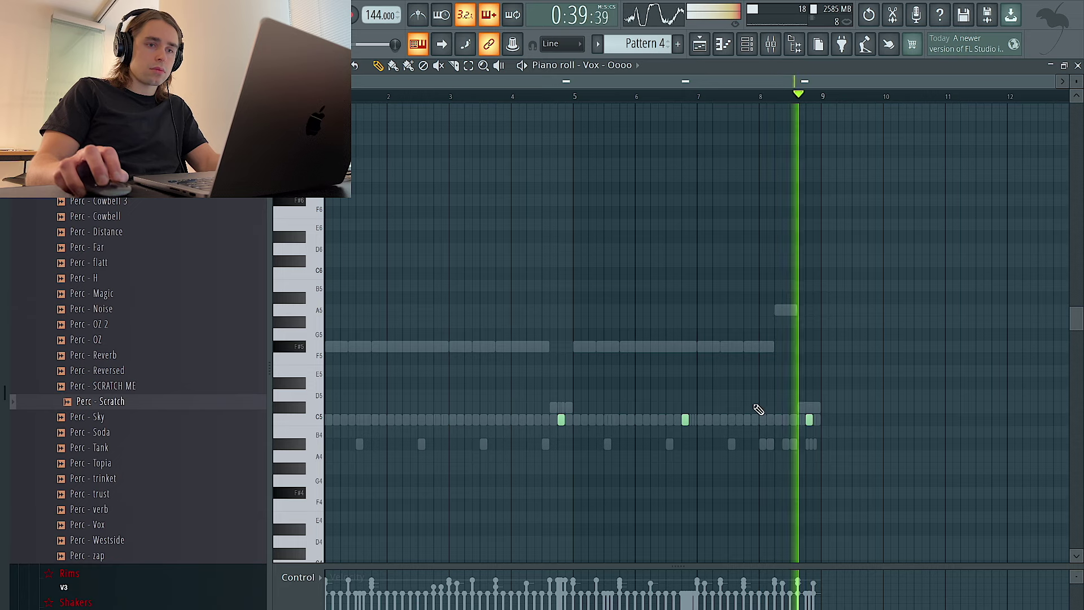
# Open the Perc - Scratch piano roll and place short C5 notes in bars 2 and 4 and an A#4 note in bar 8
pyautogui.click(744, 47)
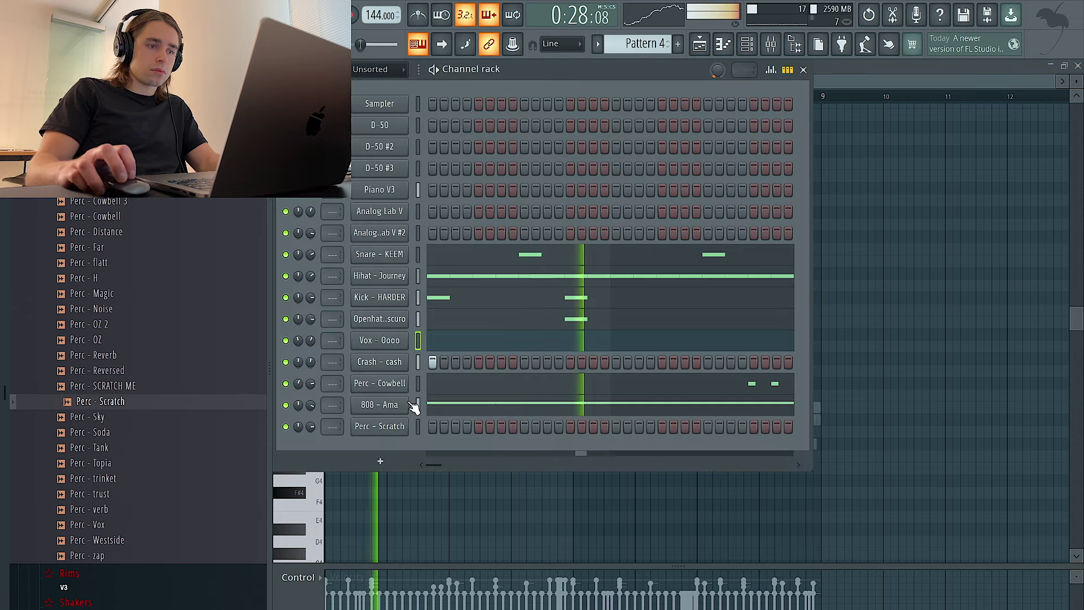
pyautogui.rightClick(368, 429)
pyautogui.click(441, 429)
pyautogui.click(530, 421)
pyautogui.moveTo(547, 420); pyautogui.dragTo(533, 420)
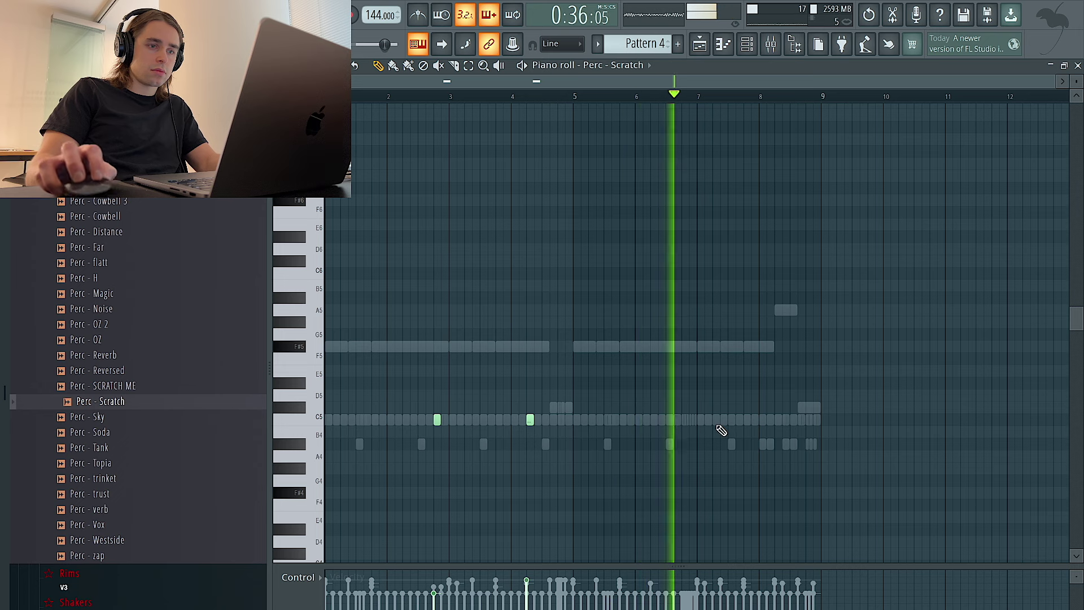
pyautogui.moveTo(782, 420); pyautogui.dragTo(781, 448)
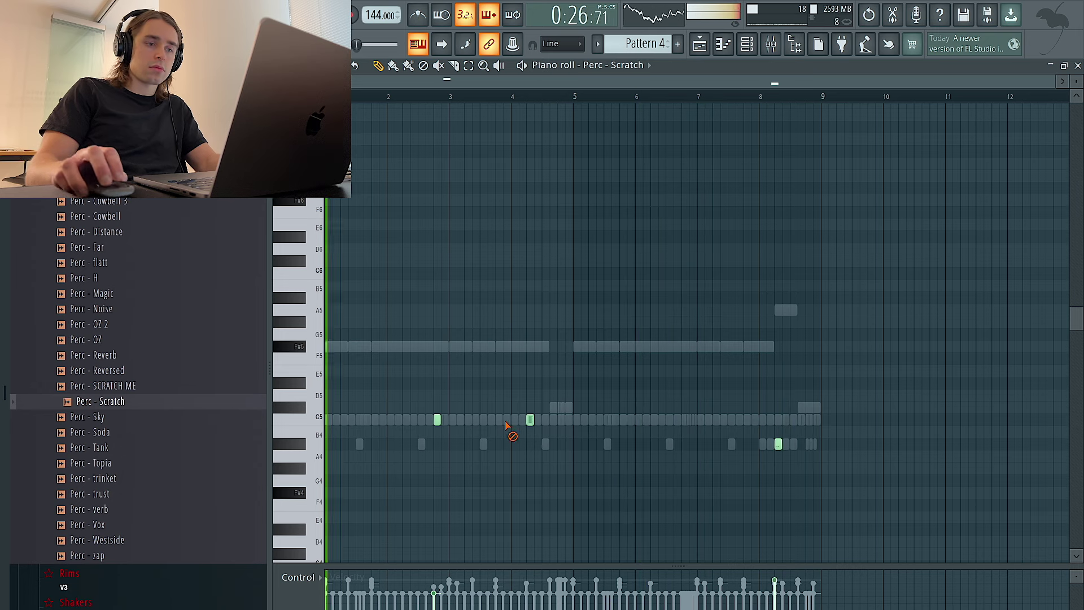
# Replace the C5 scratch hits with a short A#4 in bar 2, and the bar 8 hit with a G4 in bar 6
pyautogui.click(412, 444)
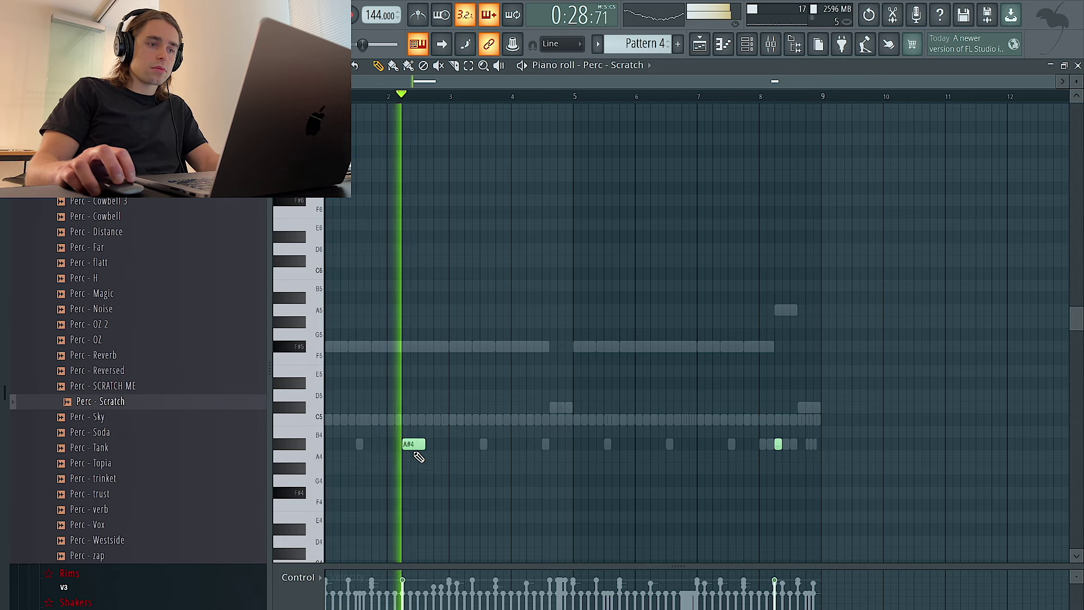
pyautogui.moveTo(424, 445); pyautogui.dragTo(409, 445)
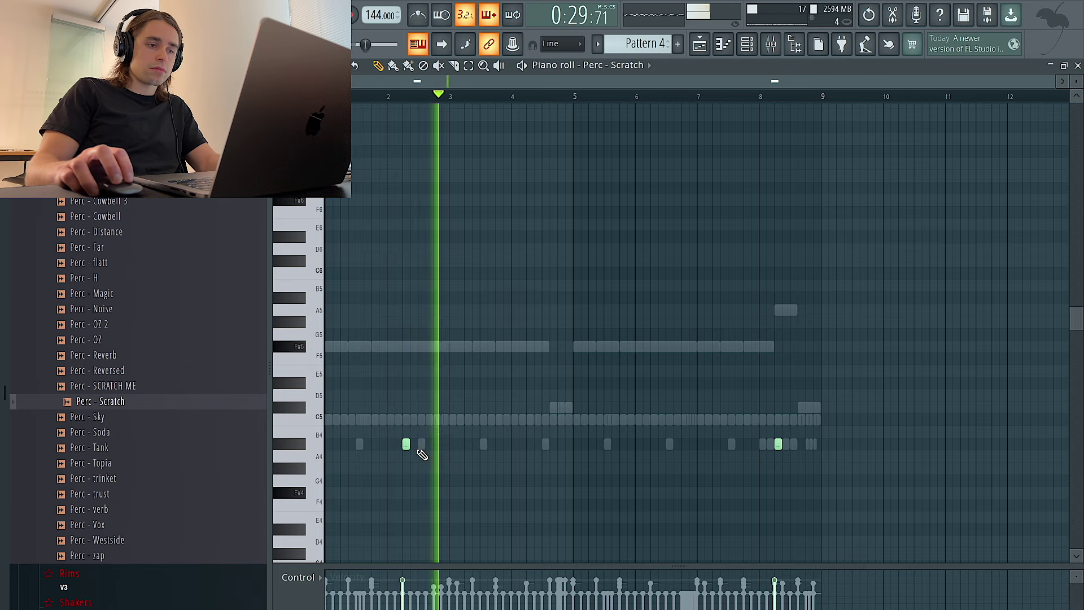
pyautogui.rightClick(778, 444)
pyautogui.click(658, 445)
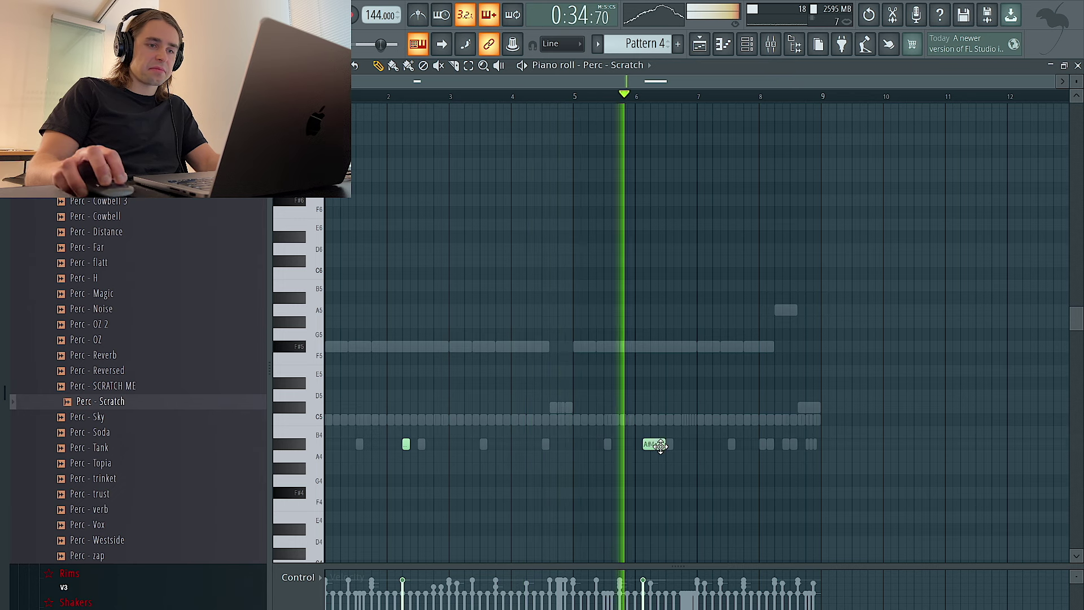
pyautogui.moveTo(660, 444); pyautogui.dragTo(664, 489)
# Replace the bar 2 scratch hit with a longer G4 note and make the bar 6 hit two adjacent G4 notes
pyautogui.rightClick(406, 444)
pyautogui.click(409, 481)
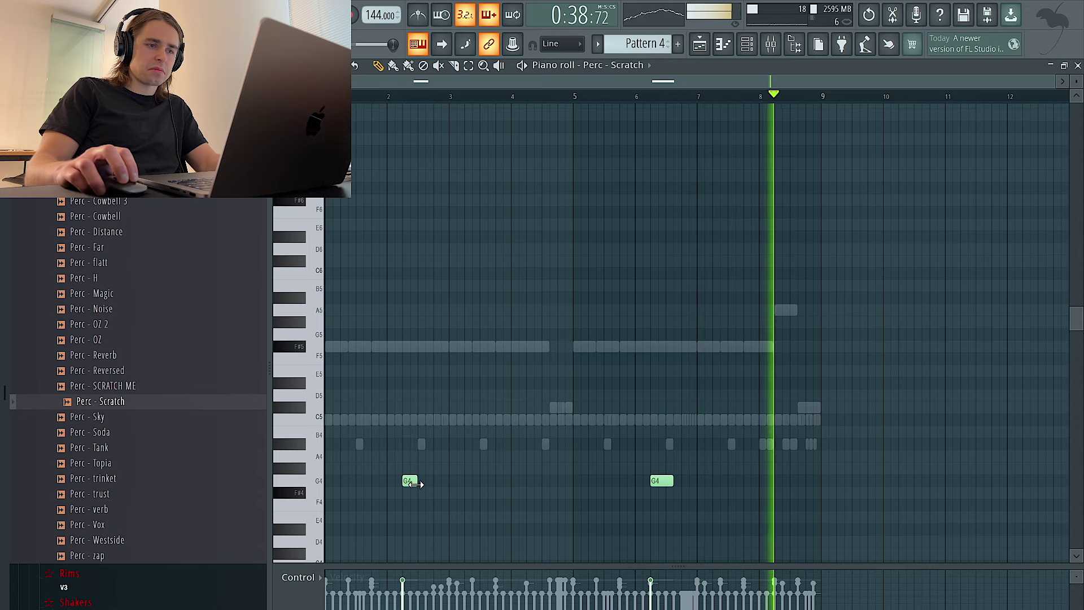
pyautogui.moveTo(418, 482); pyautogui.dragTo(425, 482)
pyautogui.click(670, 481)
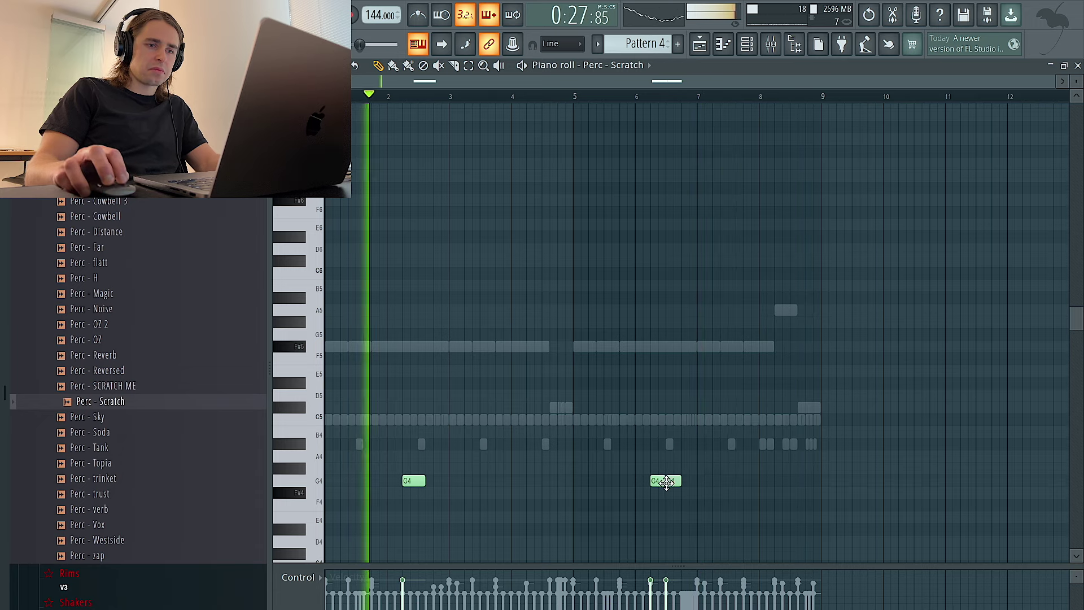
# Lower the high 808 - Ama note in bar 8 to C#5 and return to the Perc - Scratch notes
pyautogui.doubleClick(786, 311)
pyautogui.moveTo(786, 311); pyautogui.dragTo(783, 408)
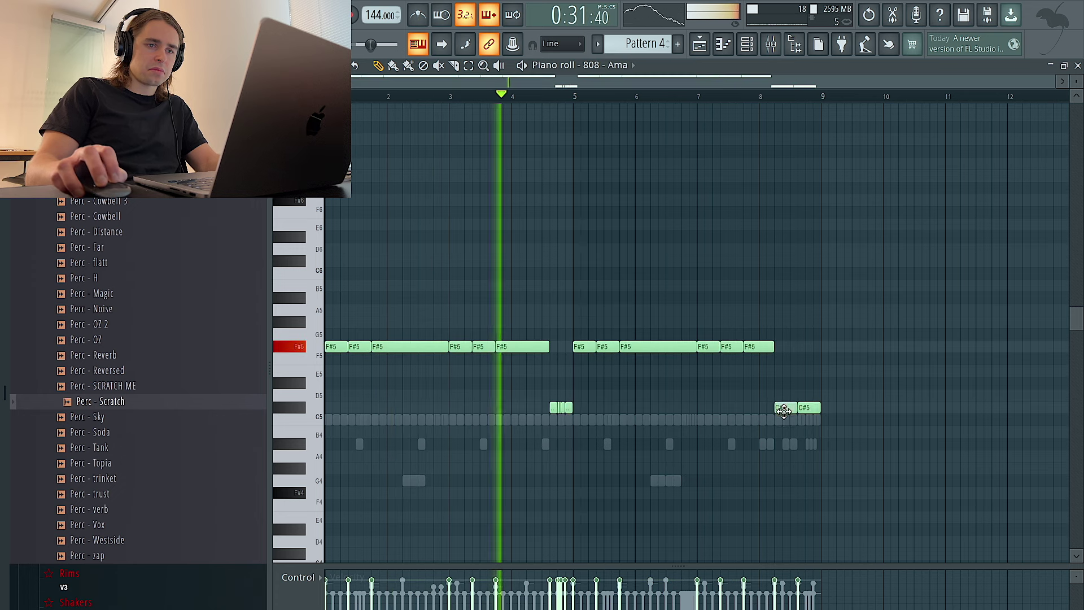
pyautogui.doubleClick(667, 481)
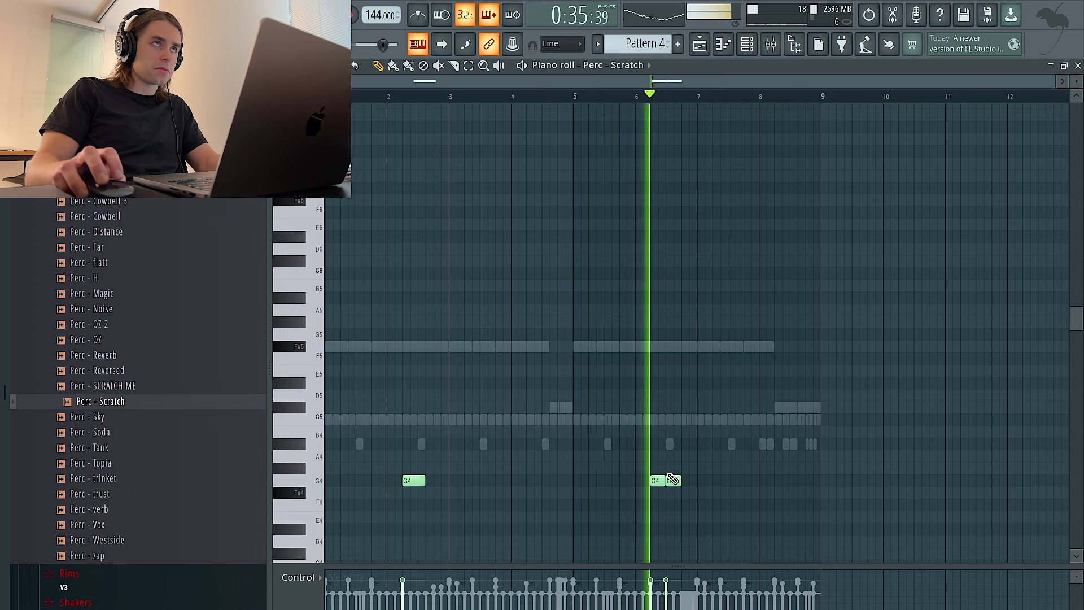
# Shorten the bar 2 scratch note and raise it and both bar 6 scratch notes to C5
pyautogui.moveTo(607, 474); pyautogui.dragTo(705, 495)
pyautogui.moveTo(416, 479); pyautogui.dragTo(410, 481)
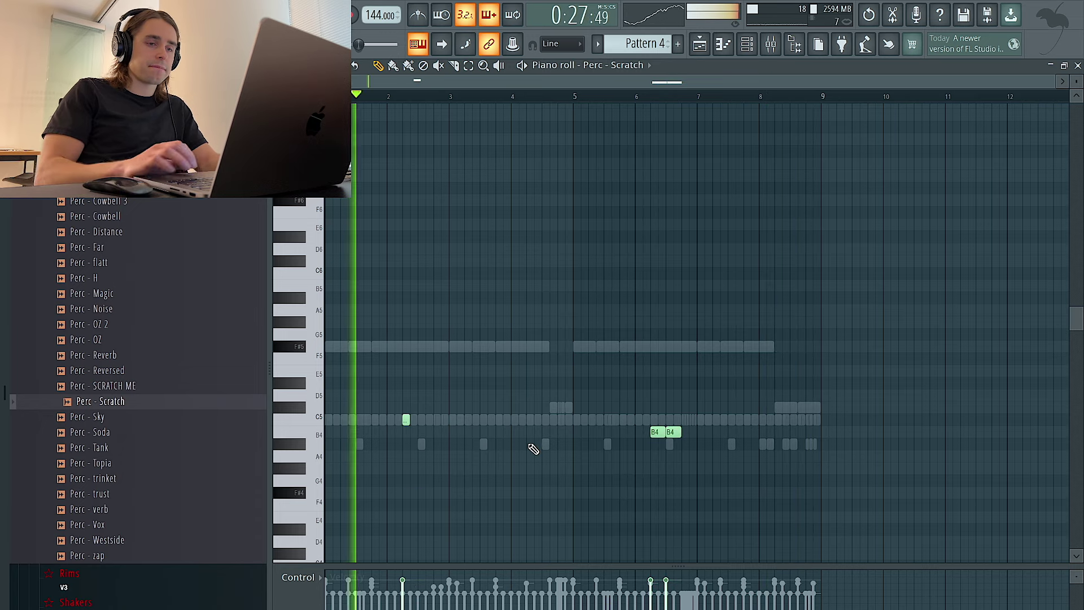
pyautogui.keyDown('ctrl'); pyautogui.moveTo(682, 451); pyautogui.dragTo(650, 418); pyautogui.keyUp('ctrl')
pyautogui.hotkey('shift', 'Up')
pyautogui.hotkey('shift', 'Up')
pyautogui.hotkey('shift', 'Down')
pyautogui.hotkey('ctrl', 'd')
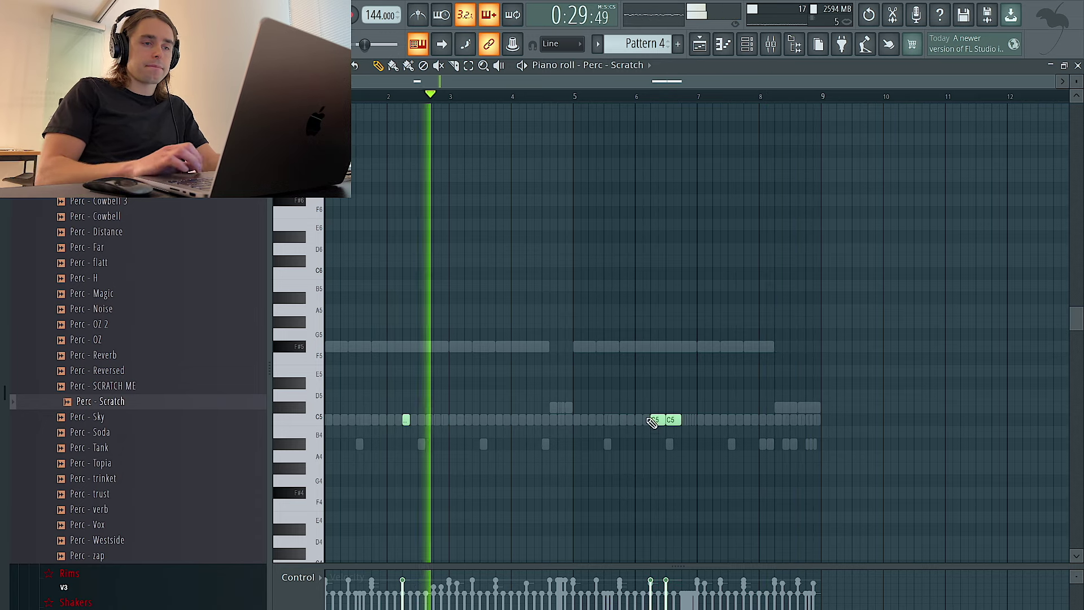
# Open the Perc - Scratch sampler settings, lower its time-stretching pitch and set the stretching mode to Stretch
pyautogui.click(746, 44)
pyautogui.click(388, 426)
pyautogui.press('space')
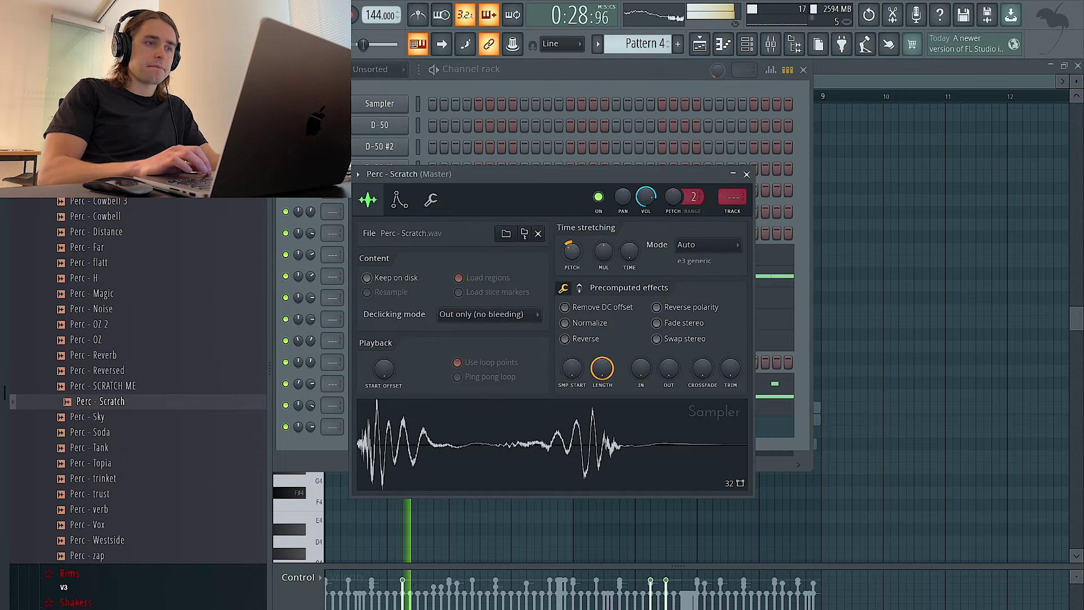
pyautogui.click(701, 249)
pyautogui.click(693, 286)
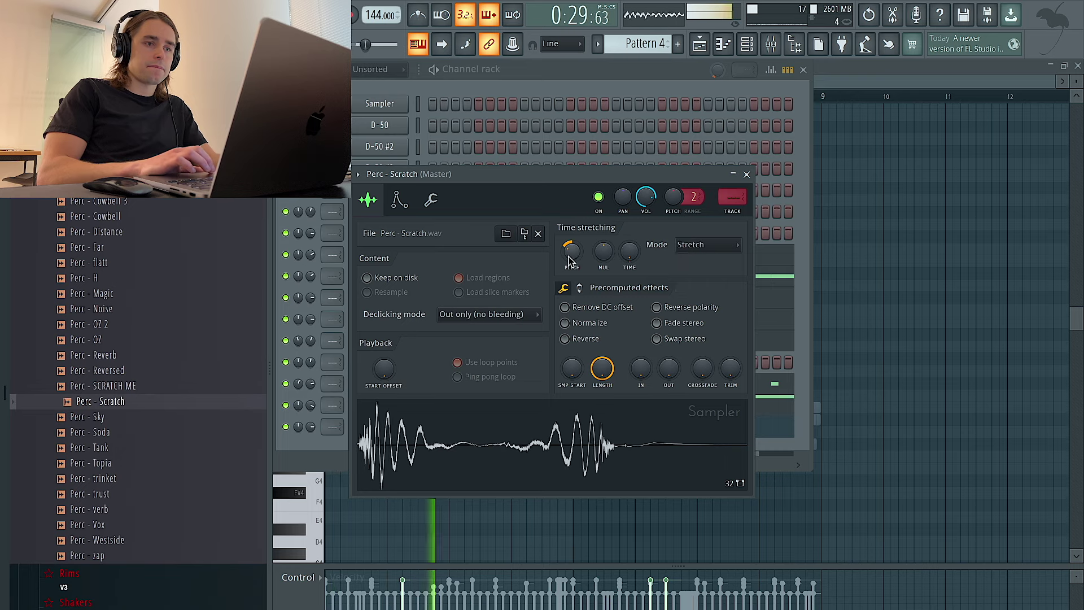
# Readjust the time-stretching pitch of Perc - Scratch and pan the channel to the left
pyautogui.click(746, 175)
pyautogui.click(369, 426)
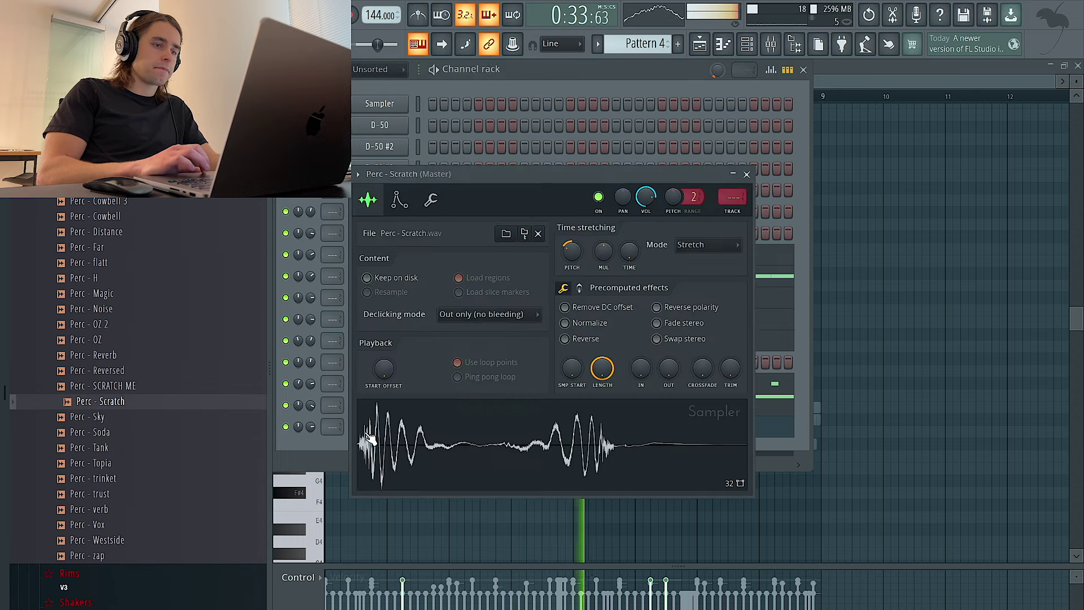
pyautogui.click(431, 200)
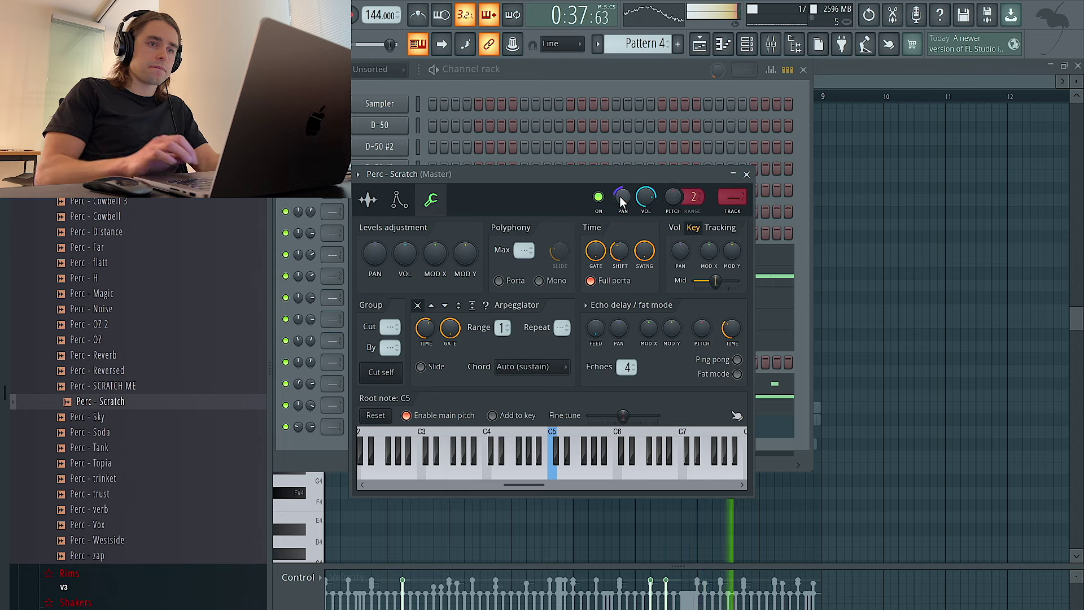
pyautogui.click(841, 258)
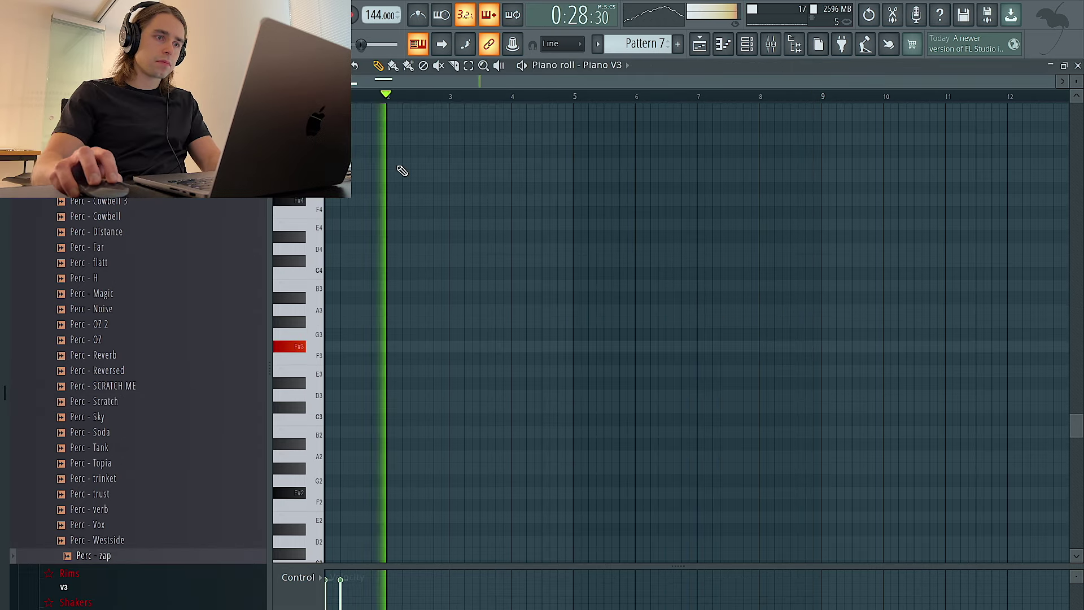
# Add short Piano V3 notes to Pattern 7: A4 and B4 in bar 3, and A4 at bars 5 and 7
pyautogui.click(452, 162)
pyautogui.click(468, 139)
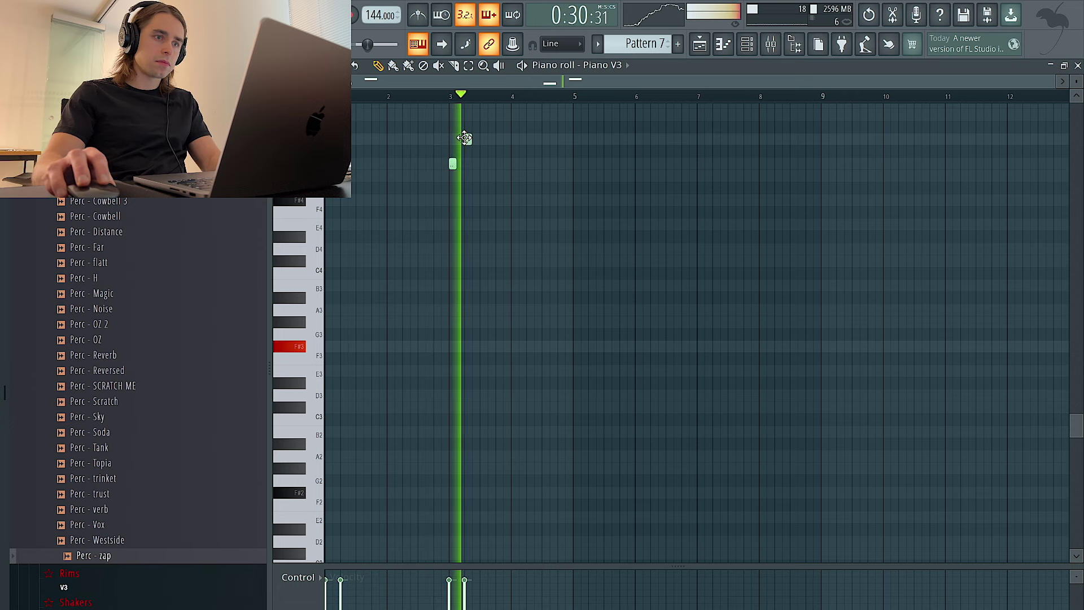
pyautogui.scroll(2, 480, 187)
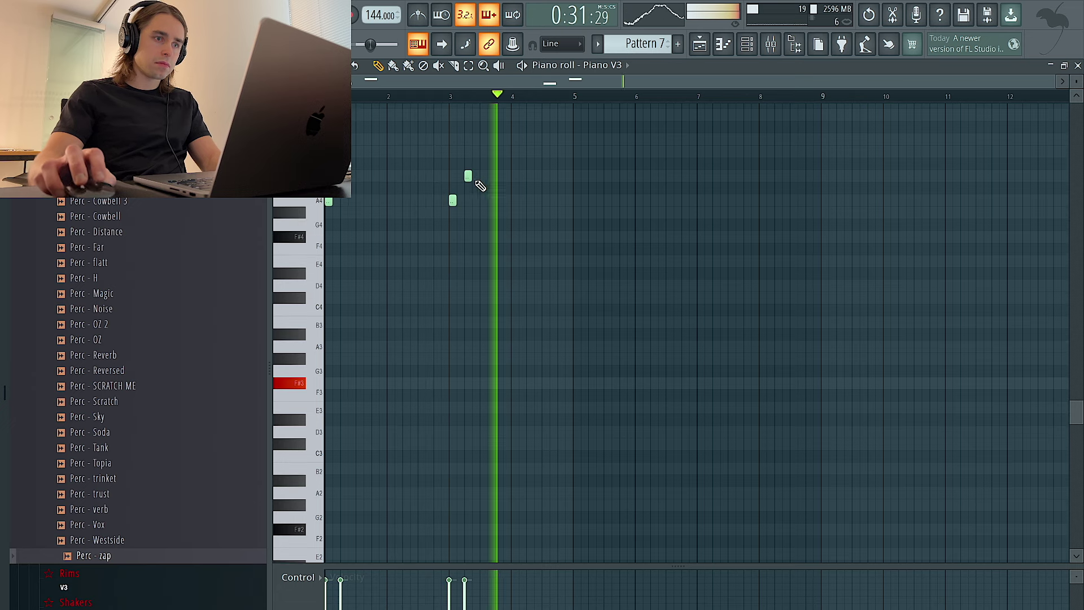
pyautogui.click(576, 200)
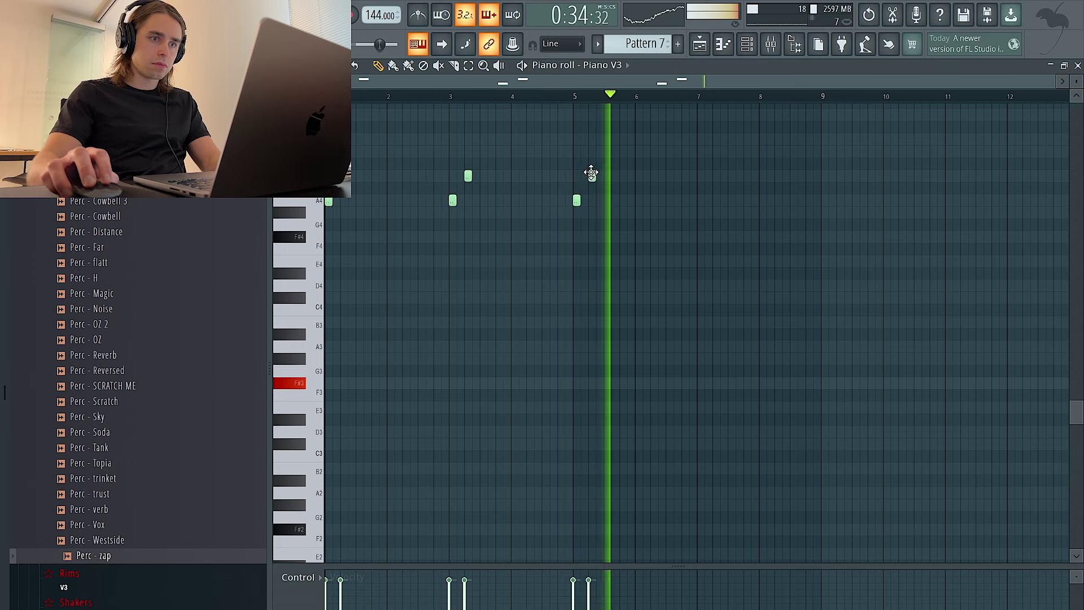
pyautogui.click(700, 200)
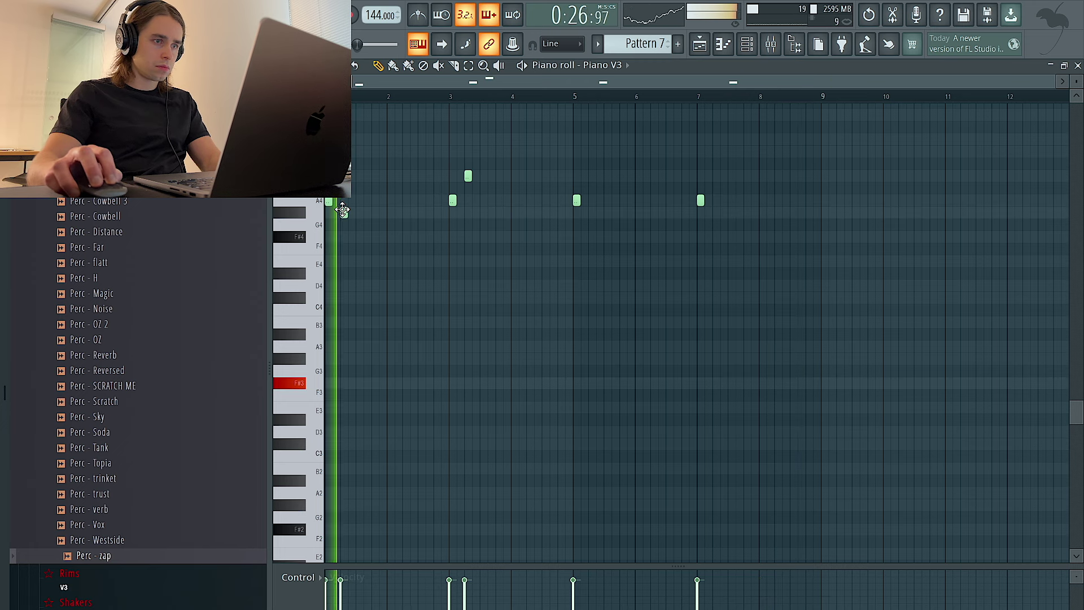
# Add a short A4 and a short G#4 Piano V3 note in the second half of bar 2
pyautogui.click(420, 203)
pyautogui.click(430, 214)
pyautogui.press('space')
pyautogui.click(435, 215)
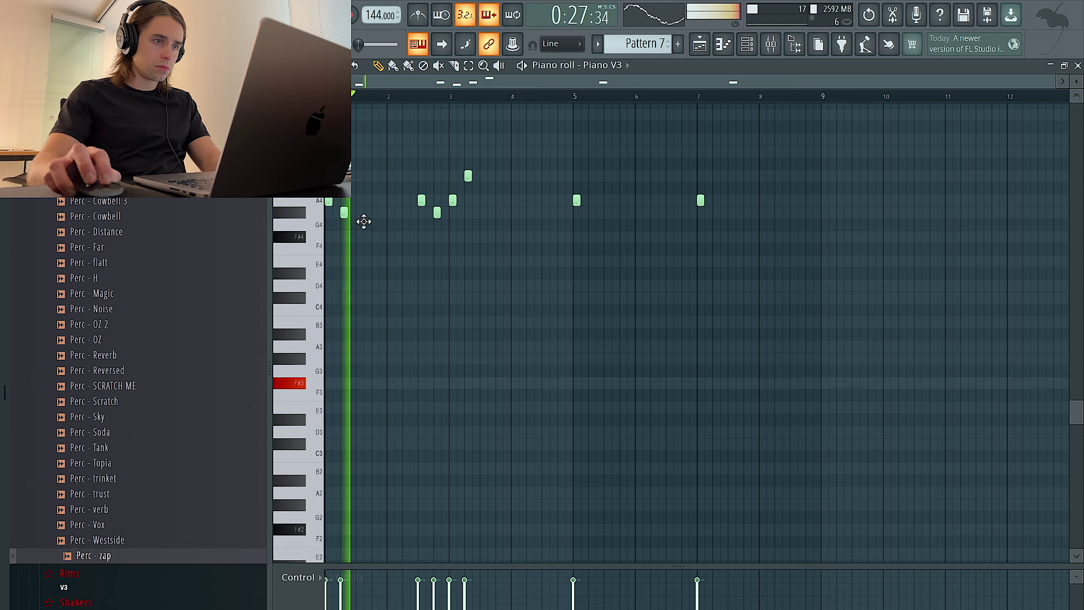
# Try an extra A4 piano note in the middle of bar 1 and lower the second bar 3 note to F#4
pyautogui.press('space')
pyautogui.press('space')
pyautogui.click(359, 204)
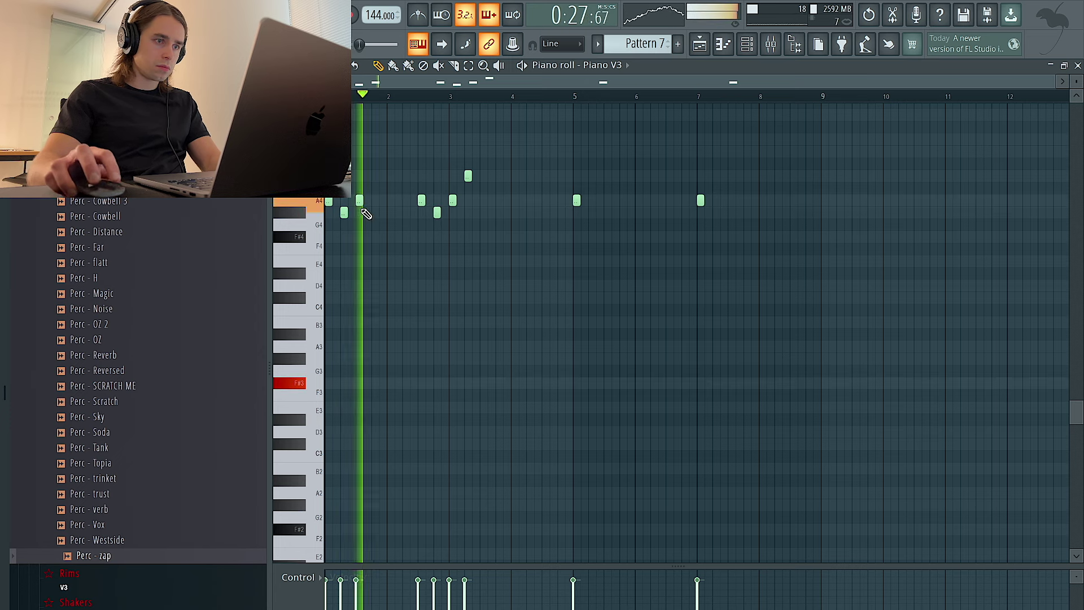
pyautogui.moveTo(468, 177); pyautogui.dragTo(467, 235)
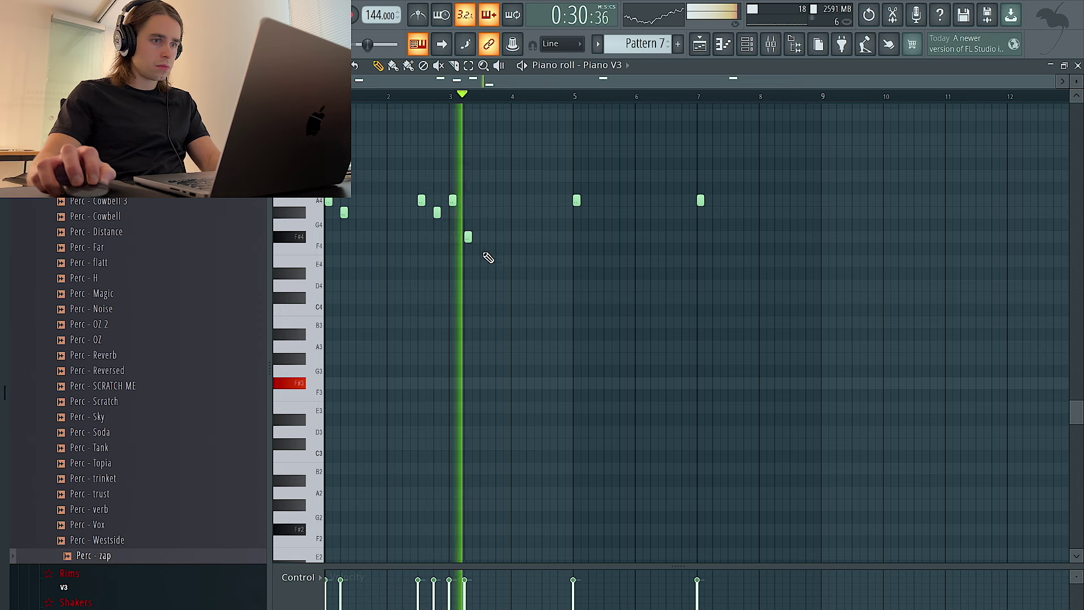
# Clear the Piano V3 notes in bars 5 to 8 and replace them with a copy of the first four bars
pyautogui.moveTo(760, 242); pyautogui.dragTo(558, 171)
pyautogui.press('Delete')
pyautogui.moveTo(572, 98); pyautogui.dragTo(327, 98)
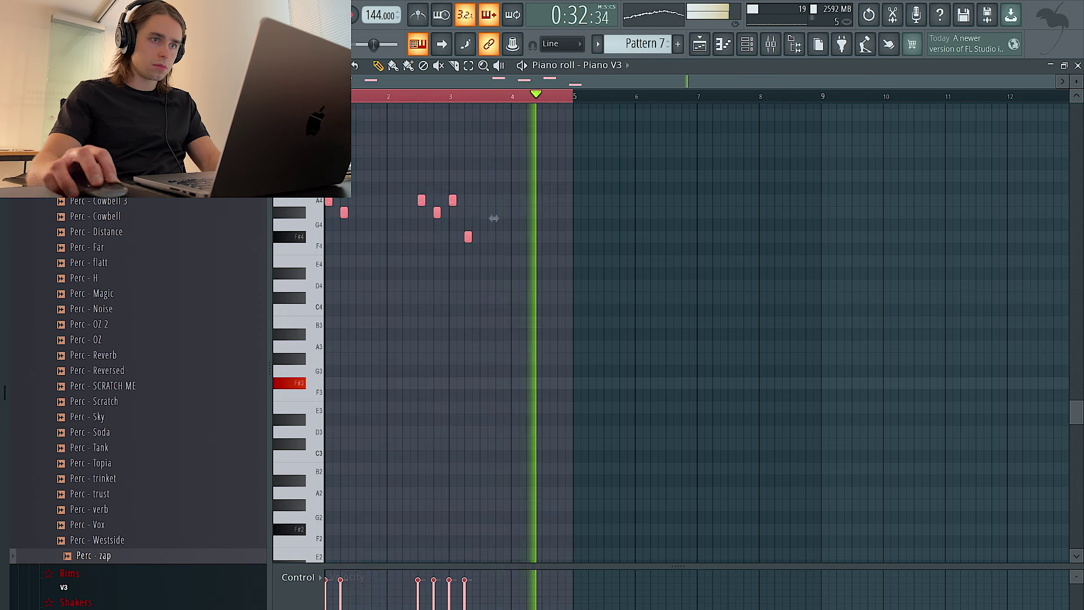
pyautogui.hotkey('ctrl', 'b')
pyautogui.hotkey('ctrl', 'd')
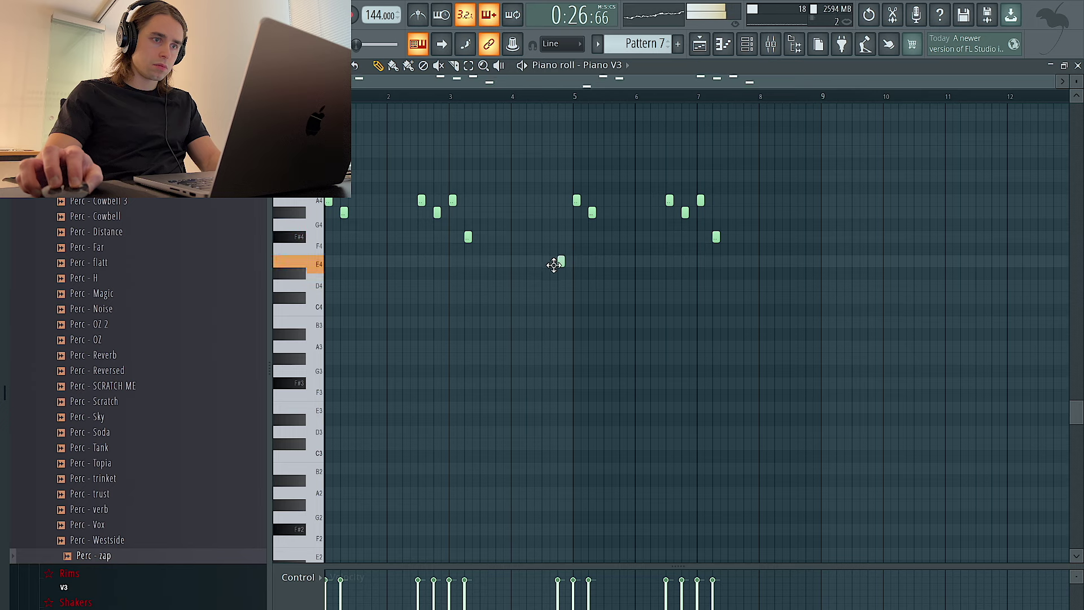
# Add a short D4 and a short C#4 note in the second half of bar 4
pyautogui.click(567, 261)
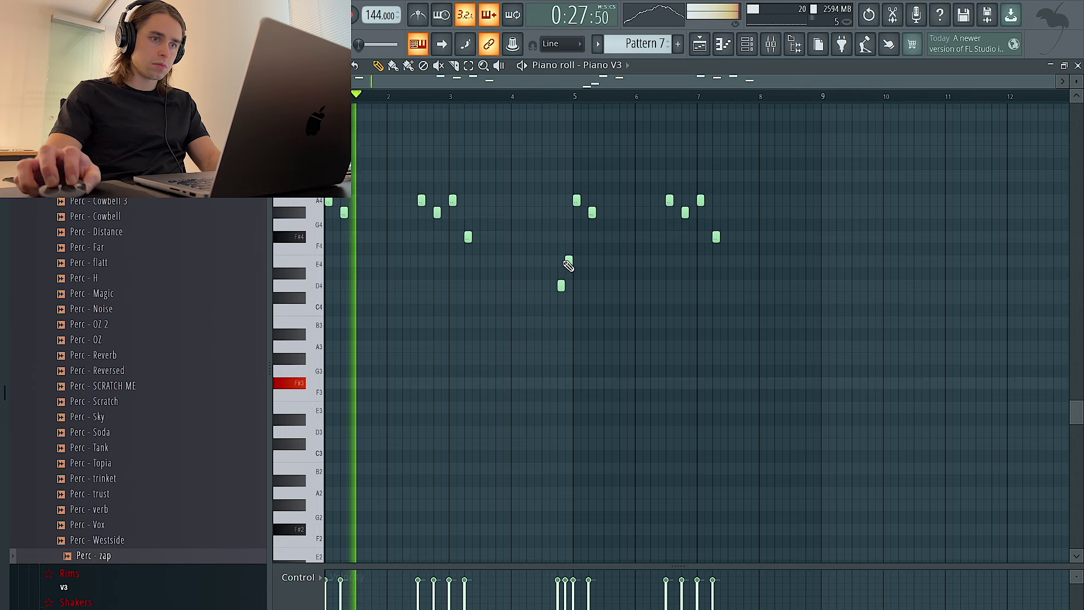
pyautogui.scroll(2, 564, 289)
pyautogui.click(578, 287)
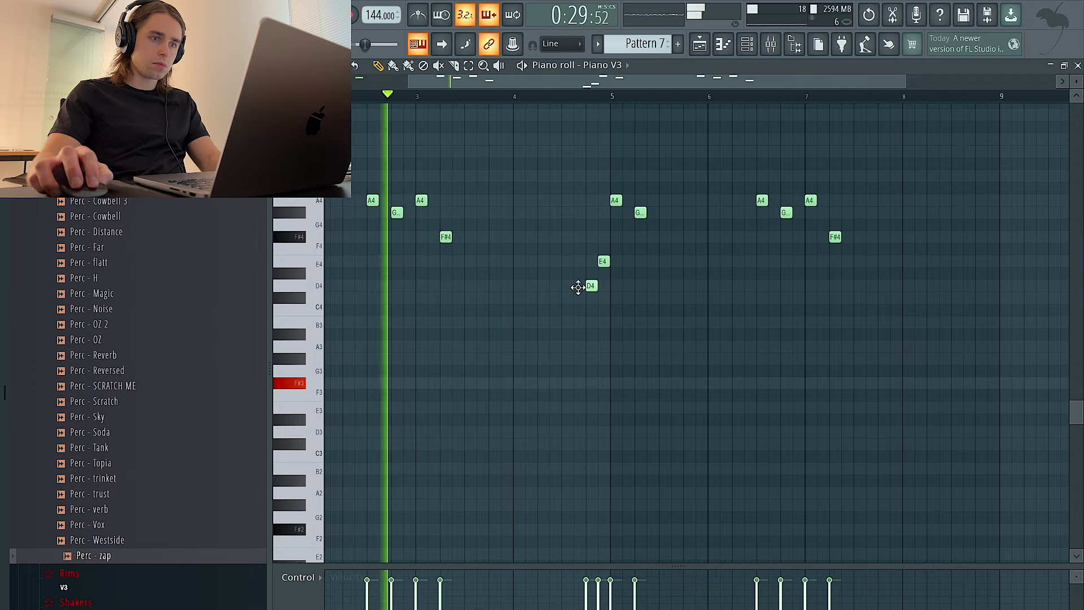
pyautogui.rightClick(592, 288)
pyautogui.moveTo(579, 288); pyautogui.dragTo(591, 261)
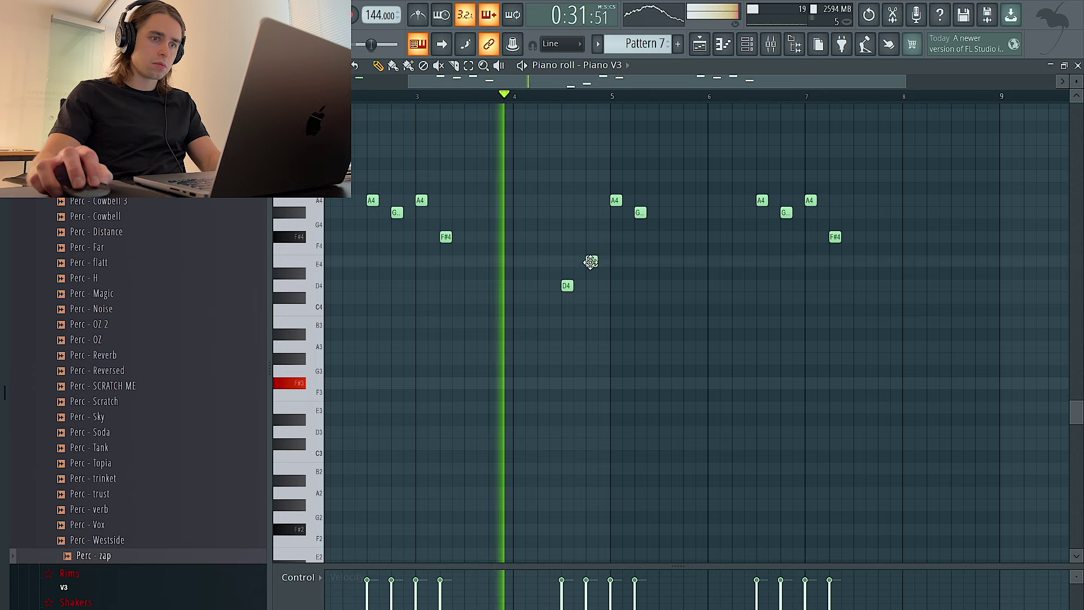
pyautogui.scroll(-2, 590, 262)
pyautogui.rightClick(583, 261)
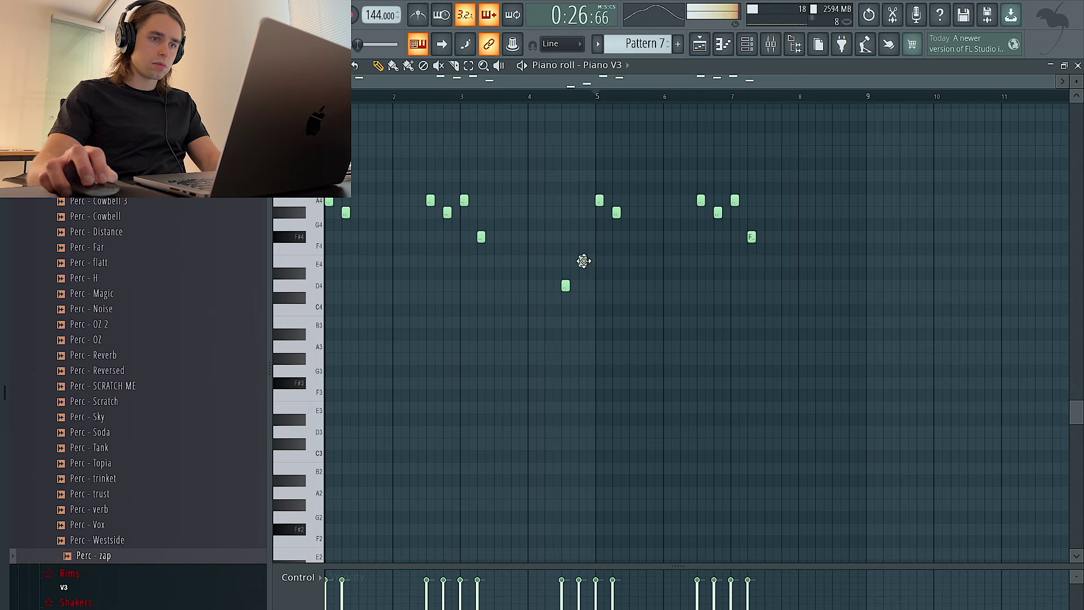
# Replace bars 5 to 8 with a fresh copy of the first four bars and lower all the notes by an octave
pyautogui.moveTo(825, 284); pyautogui.dragTo(577, 147)
pyautogui.press('Delete')
pyautogui.hotkey('ctrl', 'a')
pyautogui.hotkey('ctrl', 'b')
pyautogui.hotkey('ctrl', 'Down')
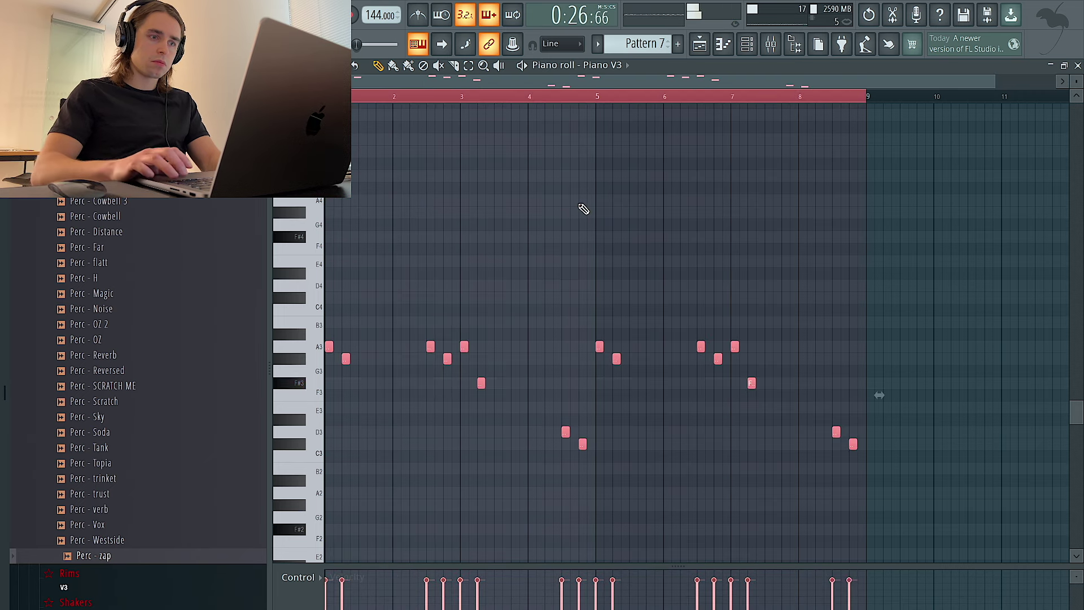
pyautogui.keyDown('ctrl'); pyautogui.click(549, 232); pyautogui.keyUp('ctrl')
pyautogui.scroll(-1, 545, 233)
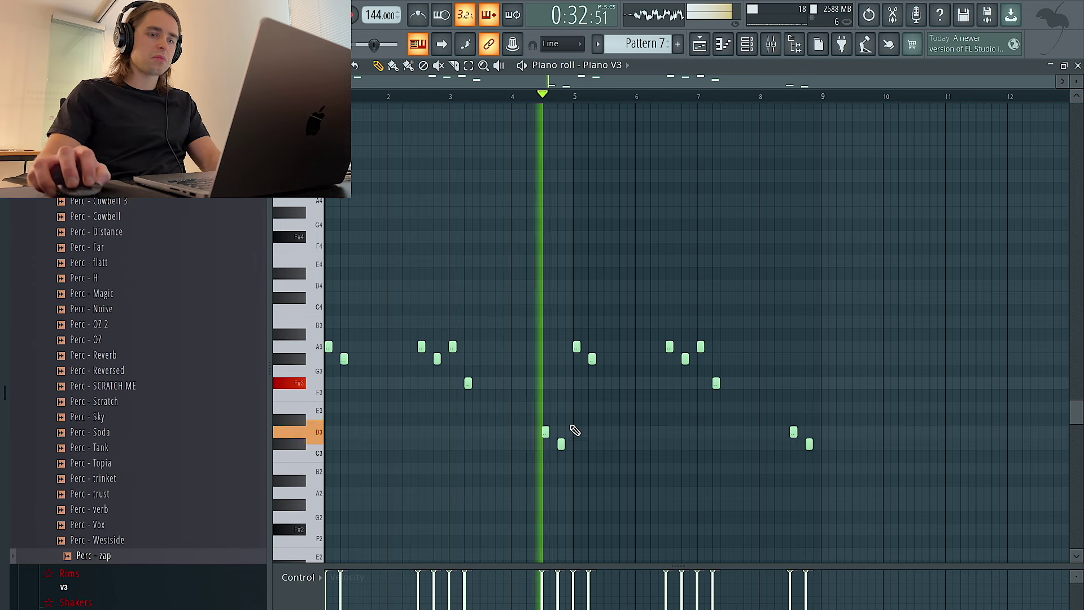
# Try lengthening all the Piano V3 notes in Pattern 7 to about twice their length
pyautogui.moveTo(903, 472); pyautogui.dragTo(339, 345)
pyautogui.keyDown('ctrl'); pyautogui.click(450, 279); pyautogui.keyUp('ctrl')
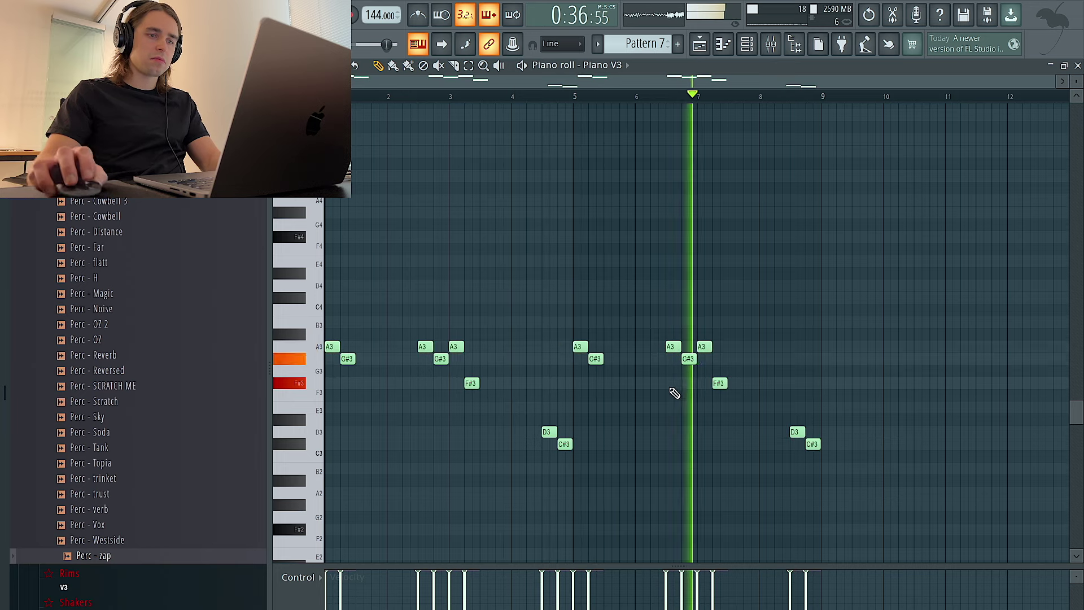
pyautogui.hotkey('ctrl', 'z')
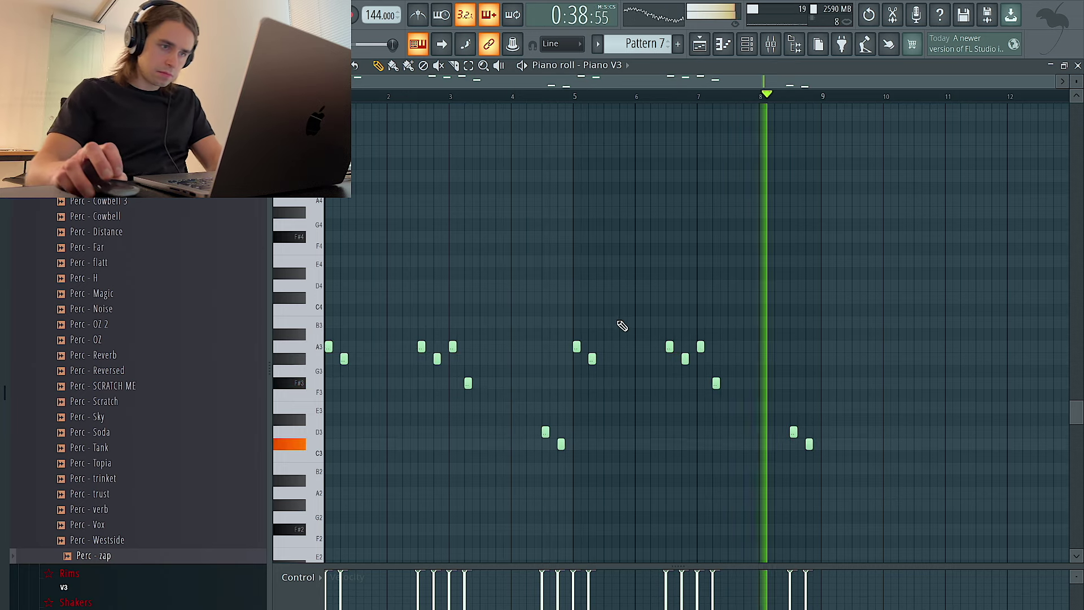
# Move the Pattern 7 notes from Piano V3 to a clone of that channel and lower the clone's volume
pyautogui.press('F6')
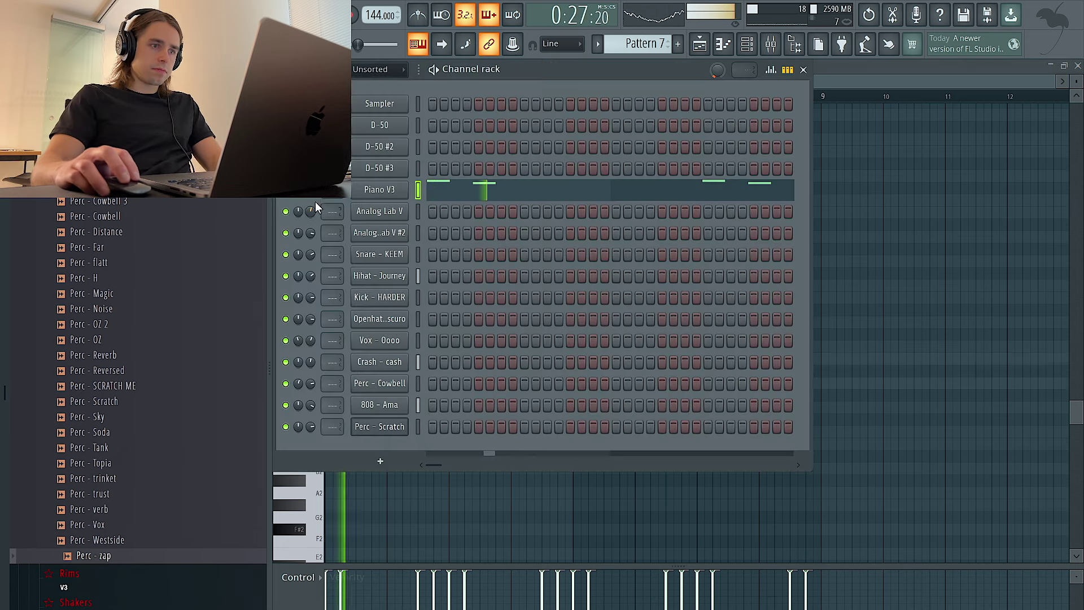
pyautogui.rightClick(401, 194)
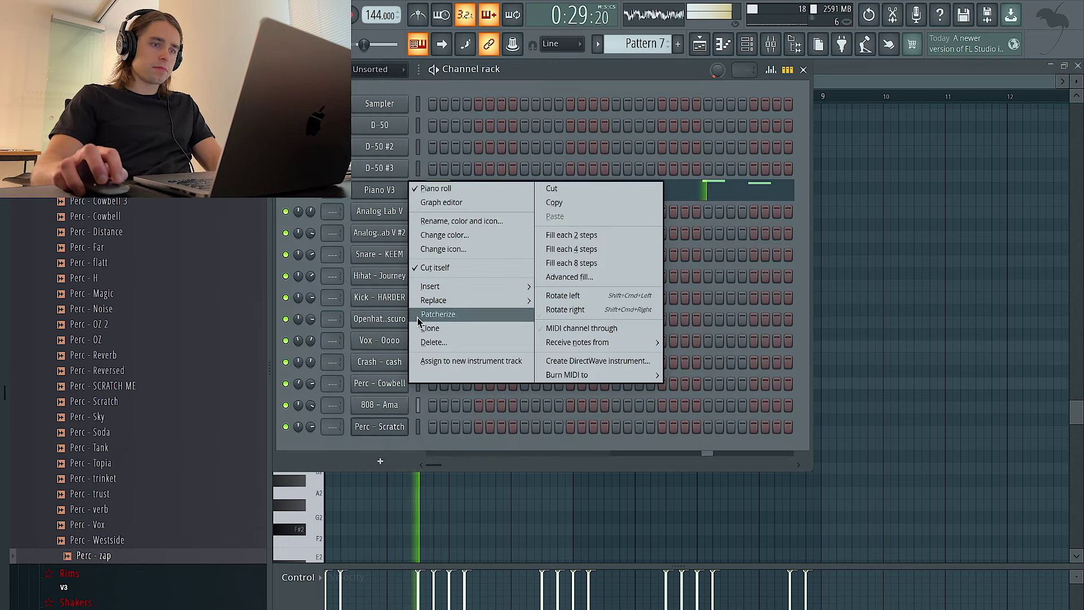
pyautogui.click(422, 328)
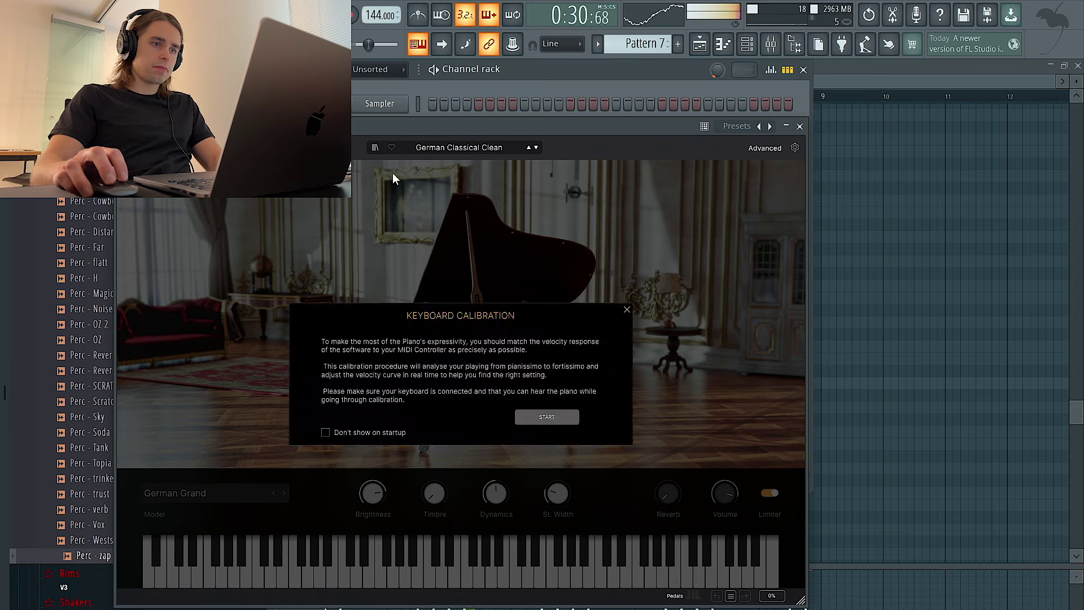
pyautogui.click(799, 127)
pyautogui.click(418, 193)
pyautogui.hotkey('ctrl', 'x')
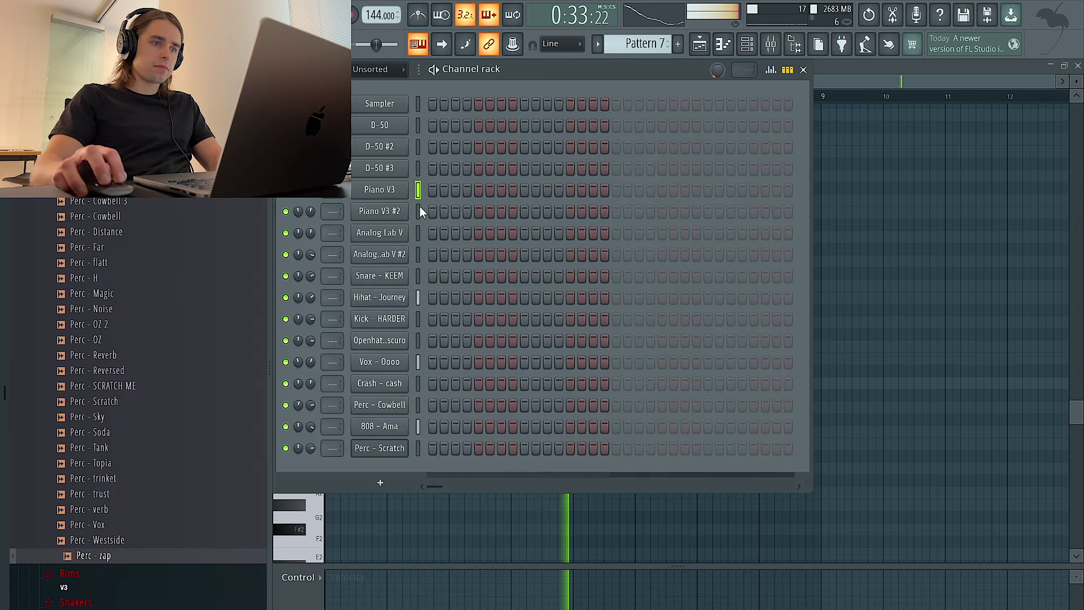
pyautogui.click(418, 209)
pyautogui.hotkey('ctrl', 'v')
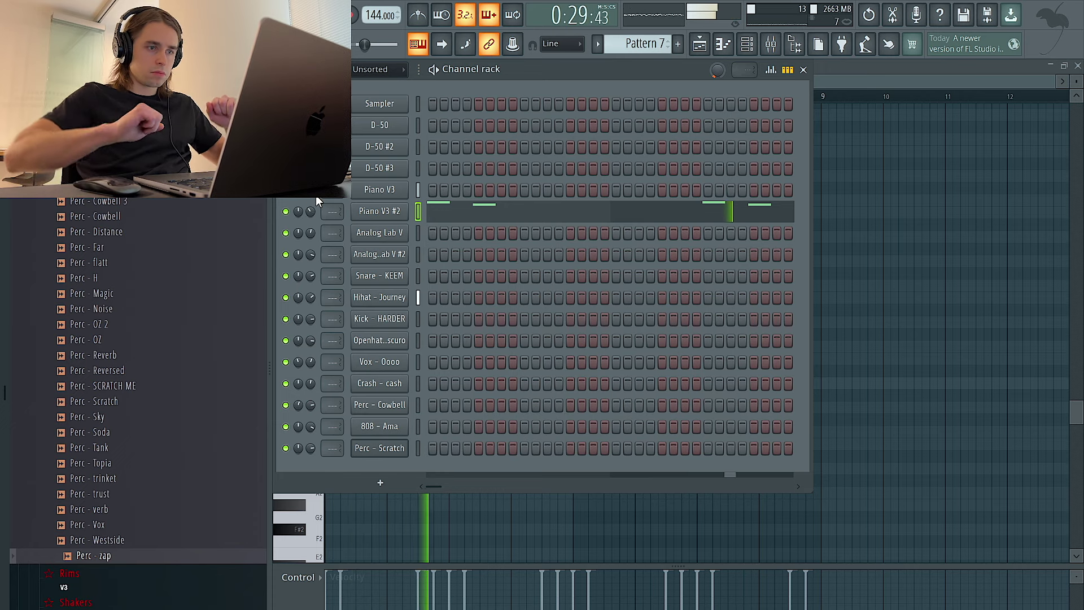
pyautogui.moveTo(308, 208); pyautogui.dragTo(308, 217)
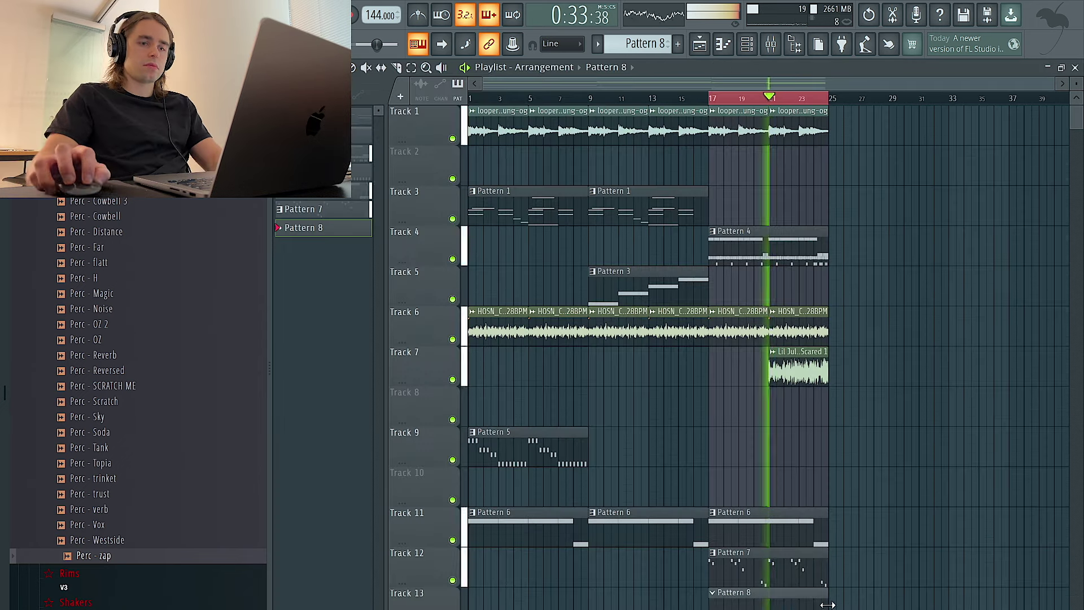
# Try repeating the short C#5, A4, F#4 figure on Analog Lab V across the first bars of Pattern 8
pyautogui.click(746, 49)
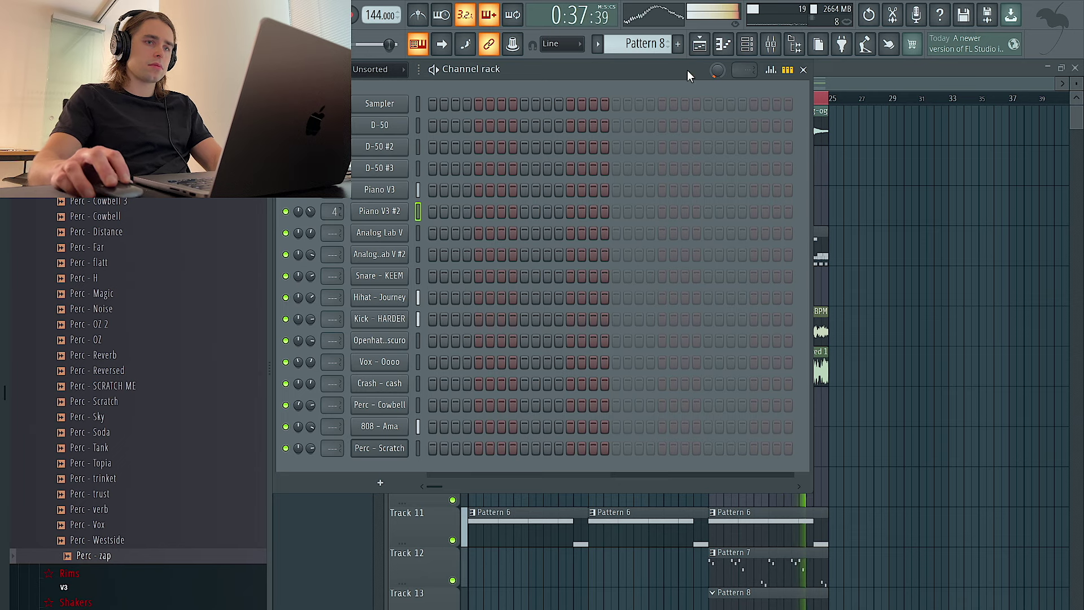
pyautogui.click(771, 48)
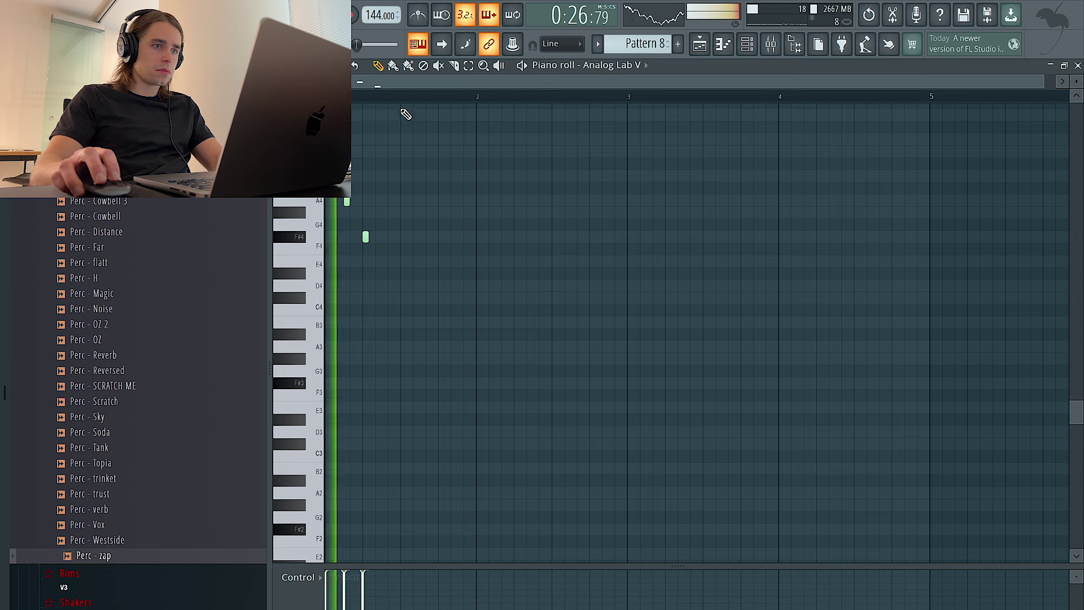
pyautogui.keyDown('ctrl'); pyautogui.moveTo(402, 115); pyautogui.dragTo(328, 246); pyautogui.keyUp('ctrl')
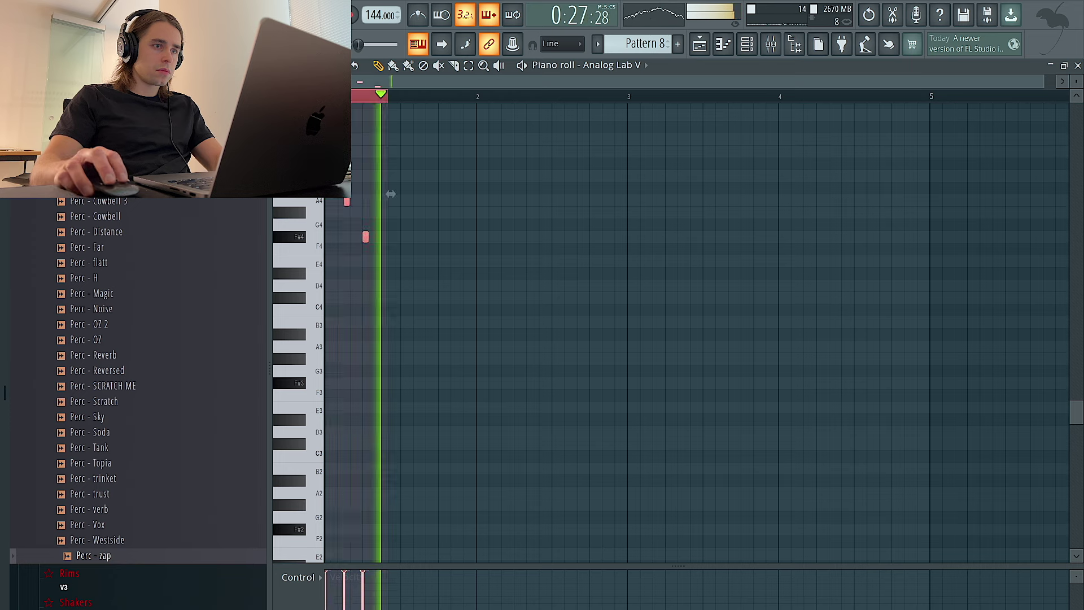
pyautogui.hotkey('ctrl', 'b')
pyautogui.scroll(1, 355, 138)
pyautogui.hotkey('ctrl', 'b')
pyautogui.hotkey('ctrl', 'b')
pyautogui.hotkey('ctrl', 'b')
pyautogui.hotkey('ctrl', 'b')
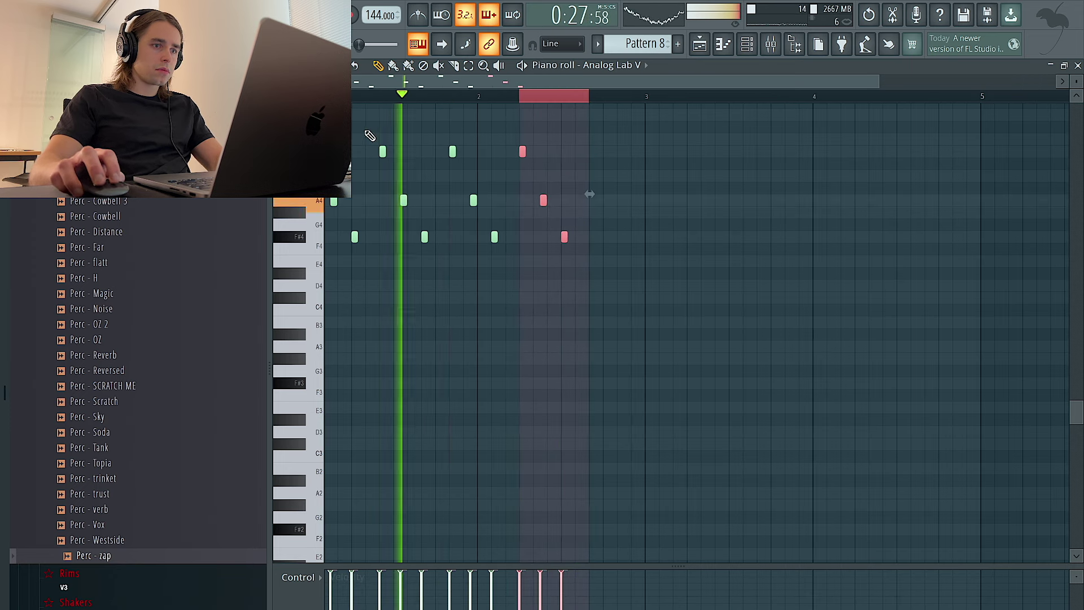
pyautogui.hotkey('ctrl', 'a')
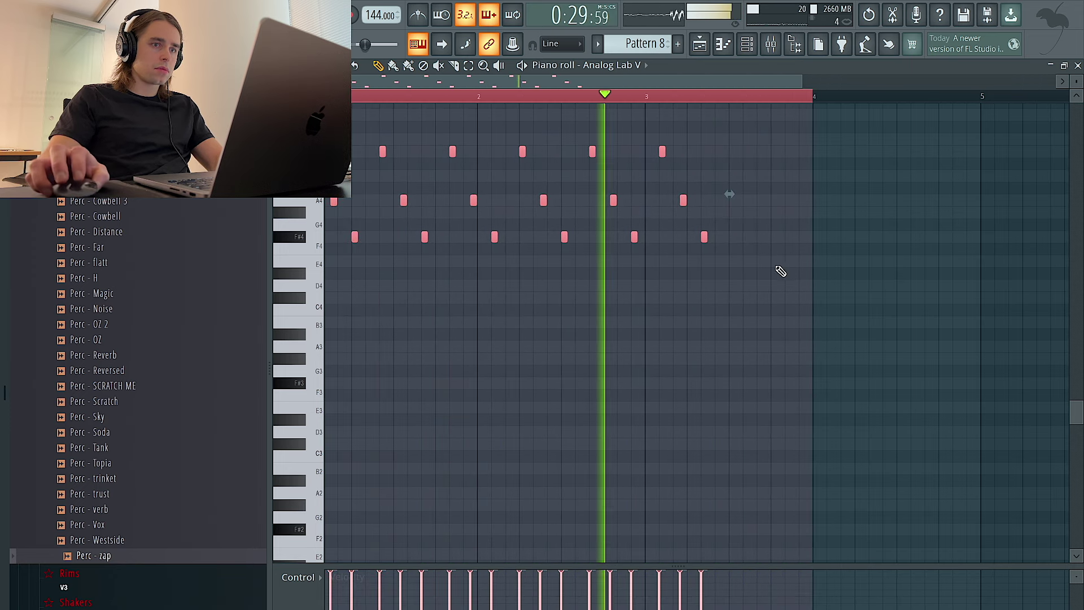
pyautogui.press('space')
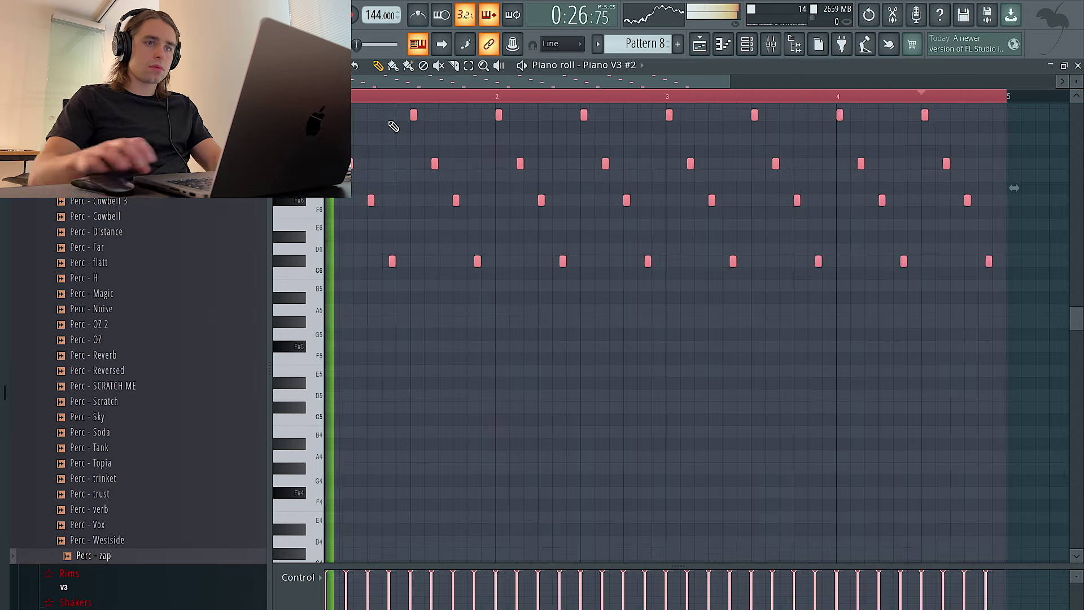
# Try duplicating the C#7, A6, F#6, C#6 arpeggio of Piano V3 #2 into bars 5 to 8 and making all notes legato
pyautogui.keyDown('ctrl'); pyautogui.click(486, 132); pyautogui.keyUp('ctrl')
pyautogui.scroll(5, 543, 128)
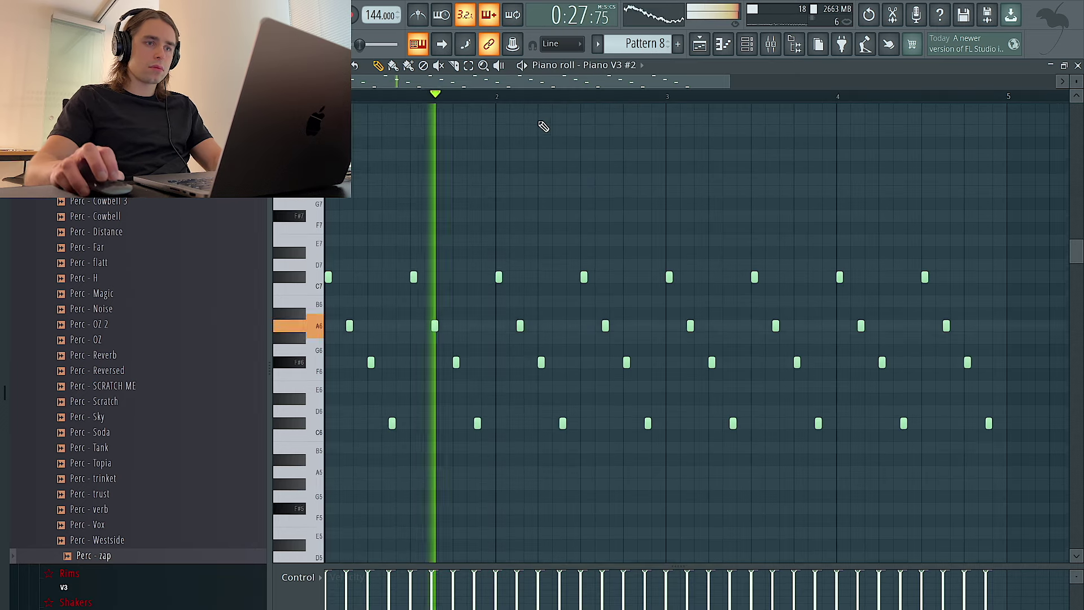
pyautogui.keyDown('ctrl'); pyautogui.scroll(-2, 532, 165); pyautogui.keyUp('ctrl')
pyautogui.scroll(-2, 537, 174)
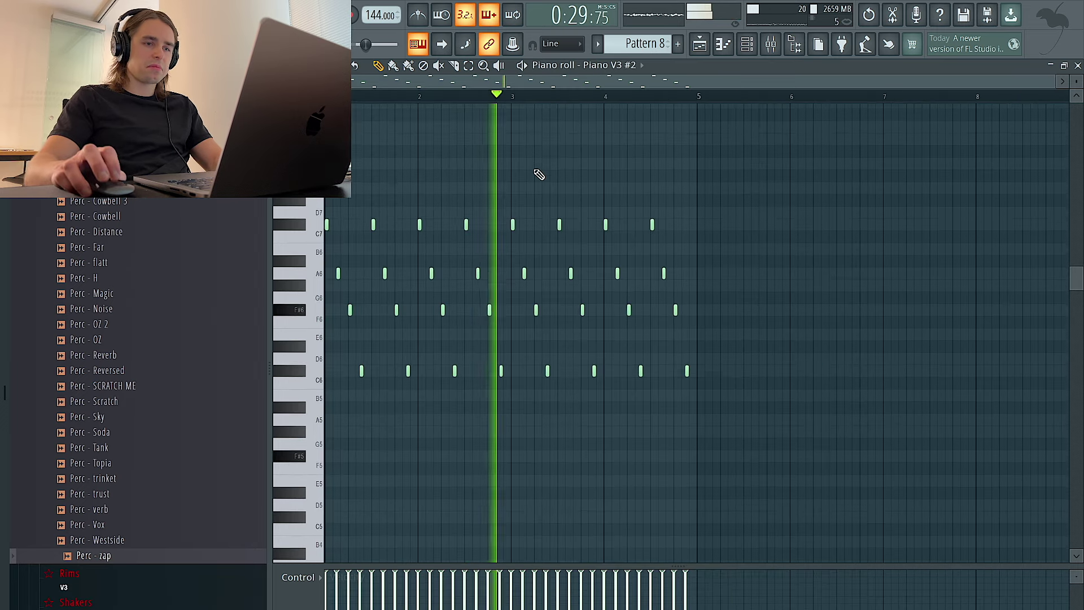
pyautogui.hotkey('ctrl', 'b')
pyautogui.hotkey('ctrl', 'a')
pyautogui.hotkey('ctrl', 'l')
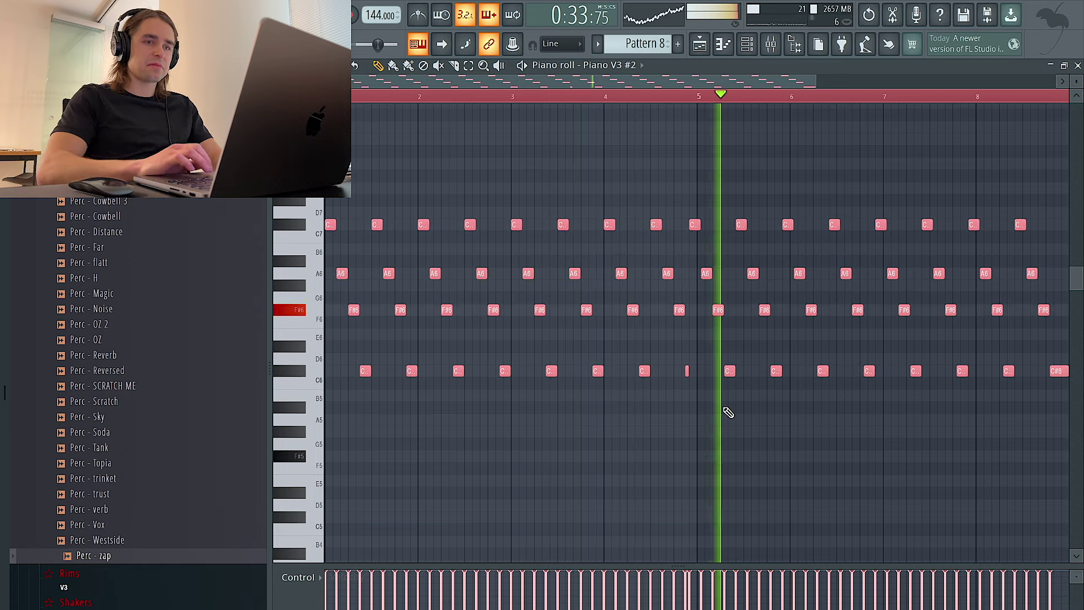
# Delete the misaligned arpeggio copy, duplicate the first four bars again through bar 8 and make all the notes legato
pyautogui.keyDown('ctrl'); pyautogui.scroll(-2, 748, 387); pyautogui.keyUp('ctrl')
pyautogui.keyDown('ctrl'); pyautogui.moveTo(890, 438); pyautogui.dragTo(573, 222); pyautogui.keyUp('ctrl')
pyautogui.press('Delete')
pyautogui.keyDown('ctrl'); pyautogui.scroll(4, 574, 224); pyautogui.keyUp('ctrl')
pyautogui.hotkey('shift', 'd')
pyautogui.keyDown('ctrl'); pyautogui.scroll(-3, 813, 203); pyautogui.keyUp('ctrl')
pyautogui.hotkey('ctrl', 'd')
pyautogui.hotkey('ctrl', 'b')
pyautogui.hotkey('ctrl', 'a')
pyautogui.hotkey('ctrl', 'l')
pyautogui.hotkey('ctrl', 'd')
# Try randomizing the velocity and pan of all the Piano V3 #2 arpeggio notes
pyautogui.hotkey('ctrl', 'a')
pyautogui.hotkey('alt', 'r')
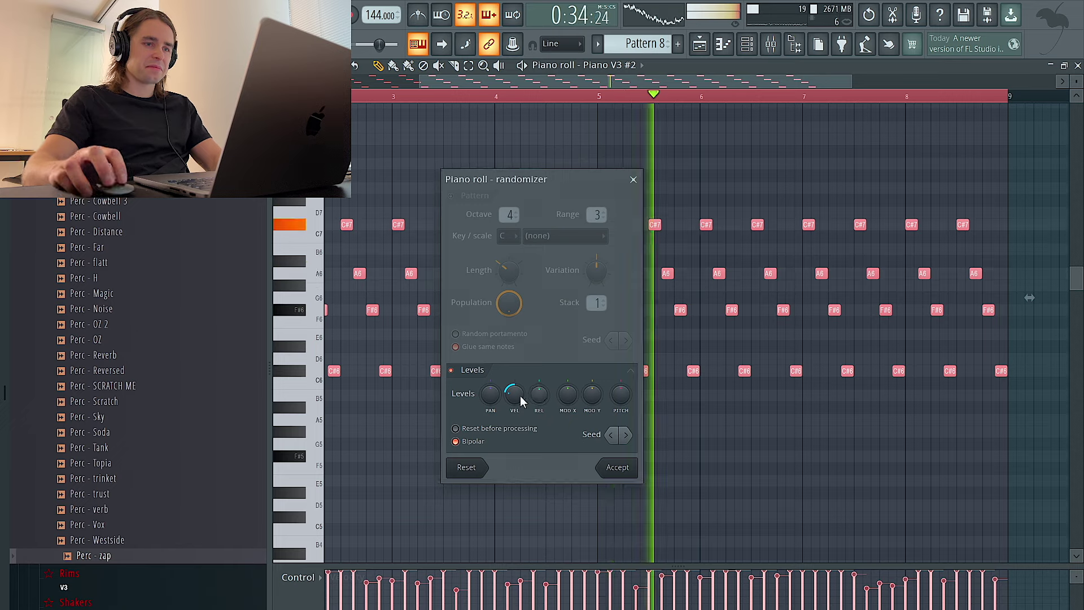
pyautogui.moveTo(495, 399); pyautogui.dragTo(495, 413)
pyautogui.click(610, 467)
pyautogui.hotkey('ctrl', 'd')
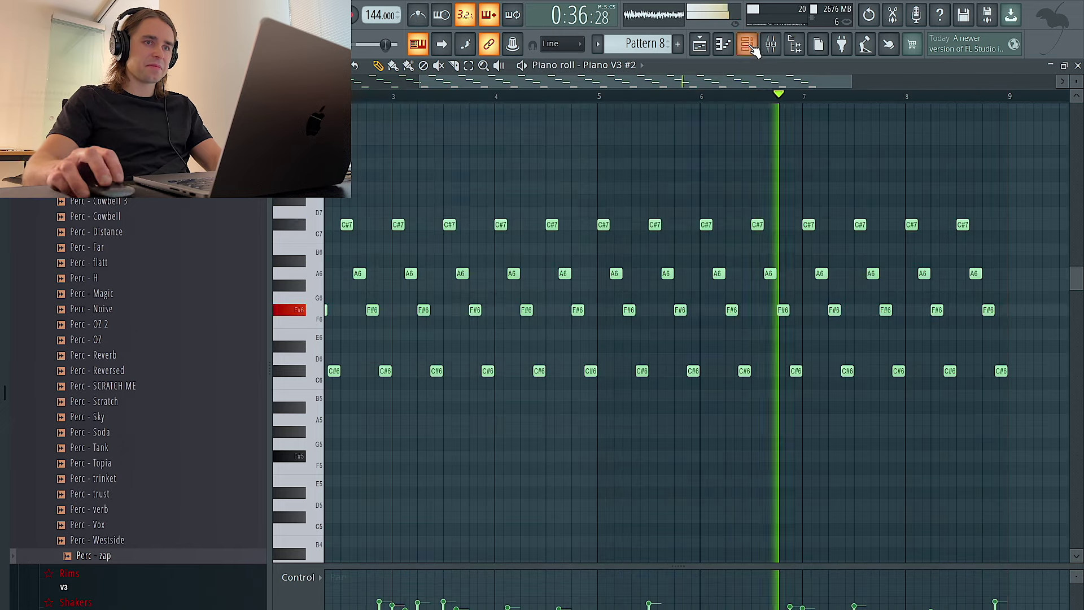
pyautogui.click(749, 46)
pyautogui.press('F6')
pyautogui.hotkey('ctrl', 'a')
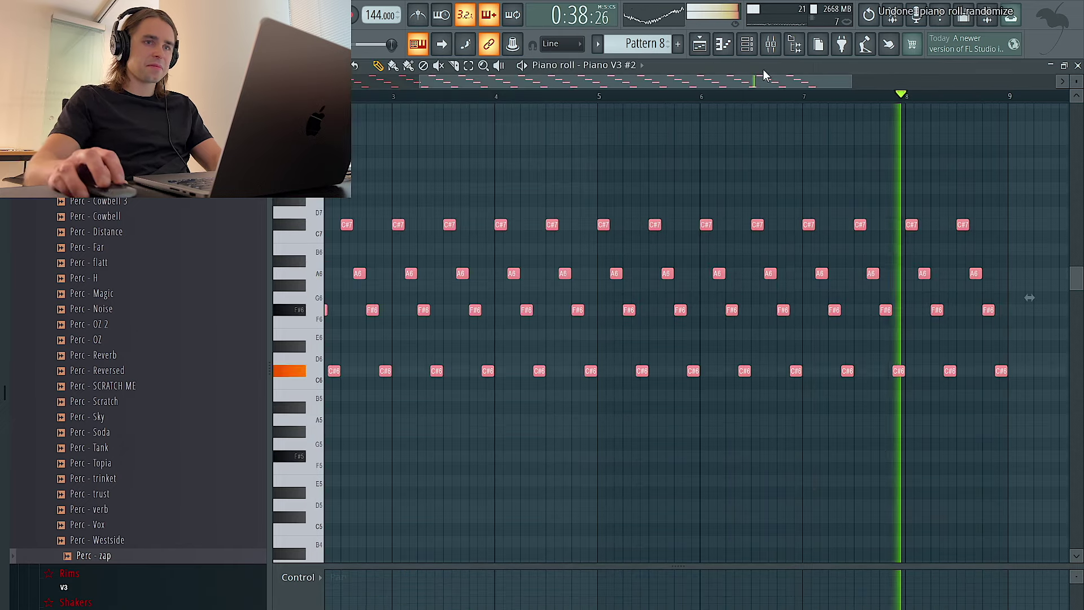
# Clone the Piano V3 #2 channel, paste the arpeggio into the clone and route it to mixer track 5
pyautogui.click(757, 50)
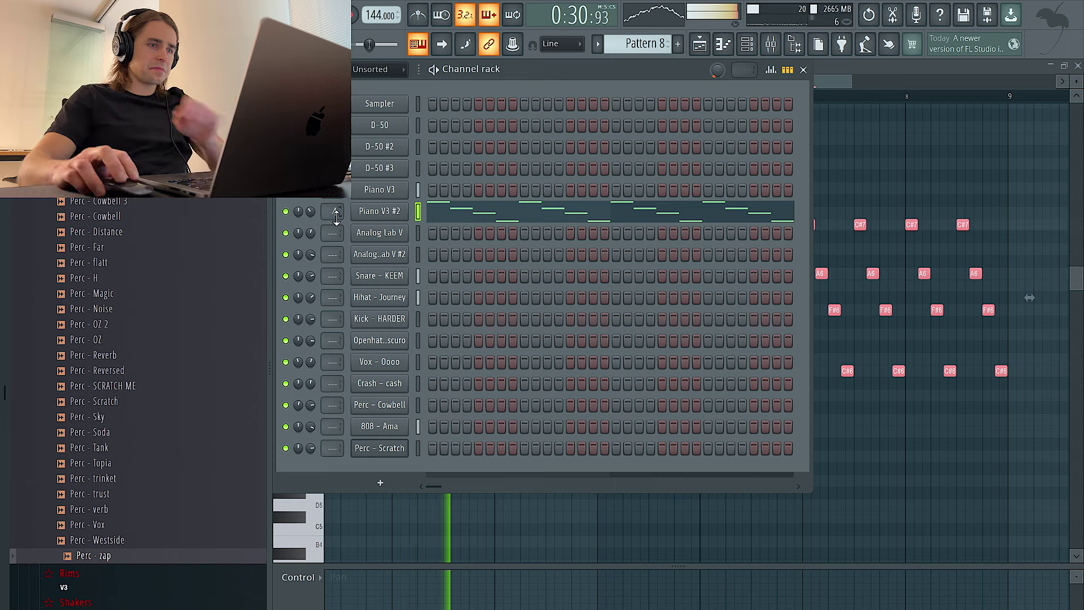
pyautogui.rightClick(379, 212)
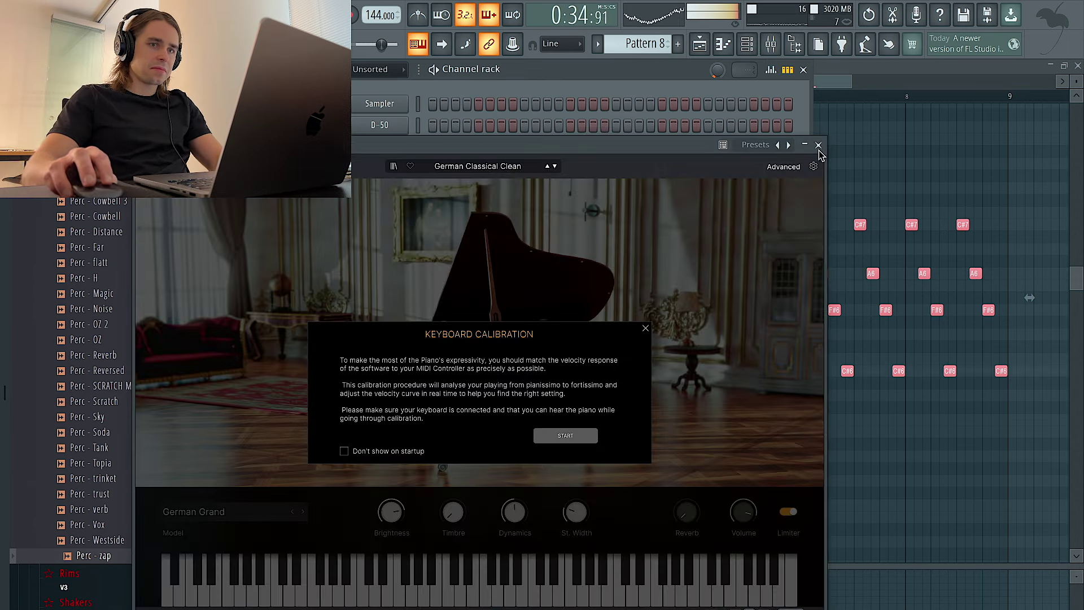
pyautogui.click(818, 146)
pyautogui.hotkey('ctrl', 'v')
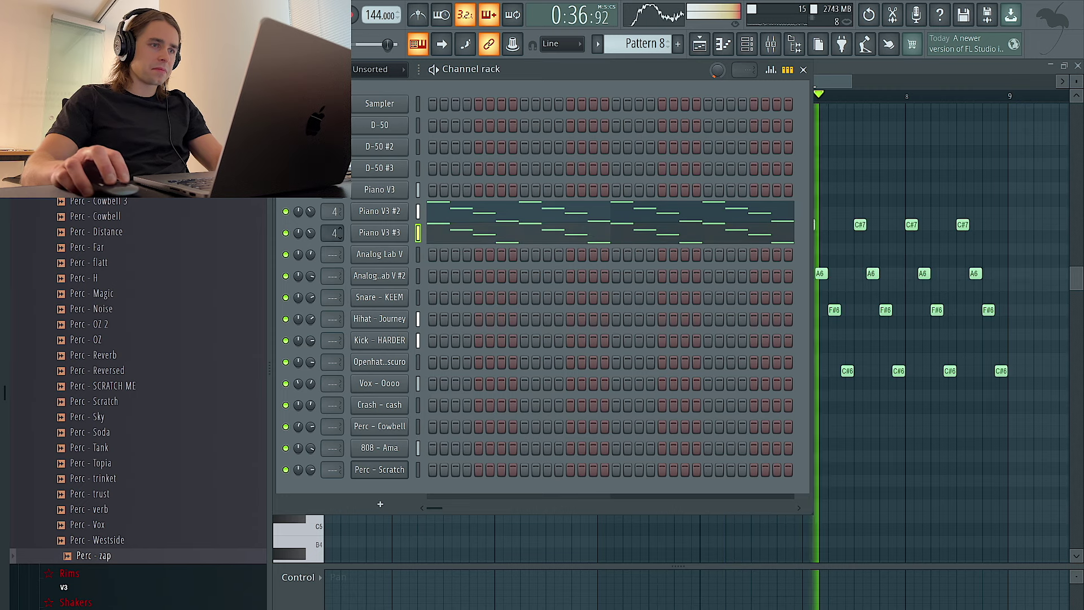
pyautogui.moveTo(328, 233); pyautogui.dragTo(328, 222)
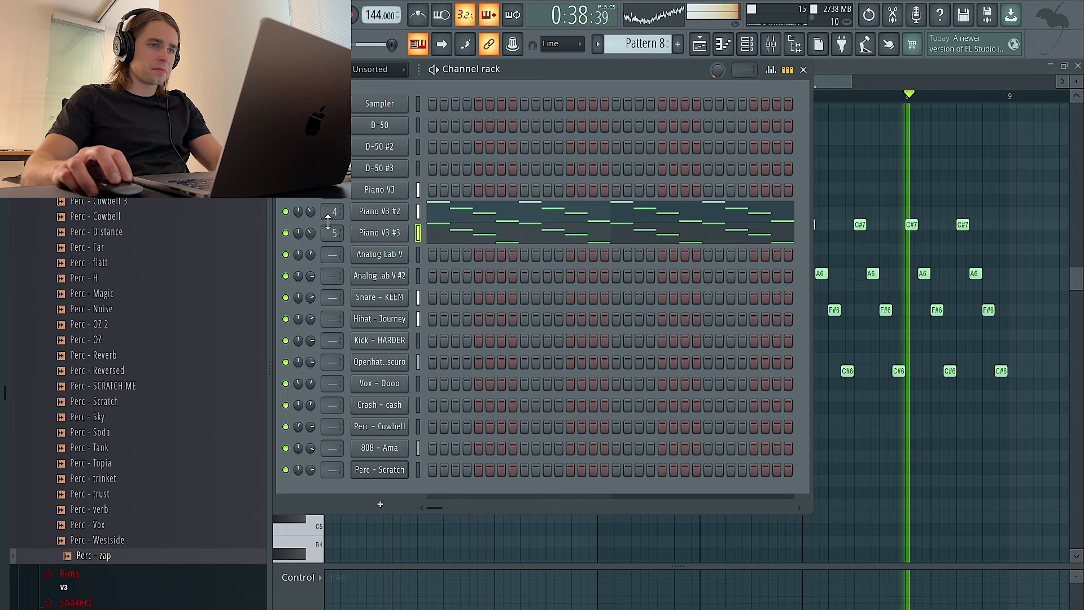
# Remove the arpeggio from Piano V3 #2 in Pattern 8 and raise the Piano V3 #3 notes by an octave
pyautogui.click(417, 211)
pyautogui.hotkey('ctrl', 'x')
pyautogui.rightClick(381, 231)
pyautogui.click(434, 235)
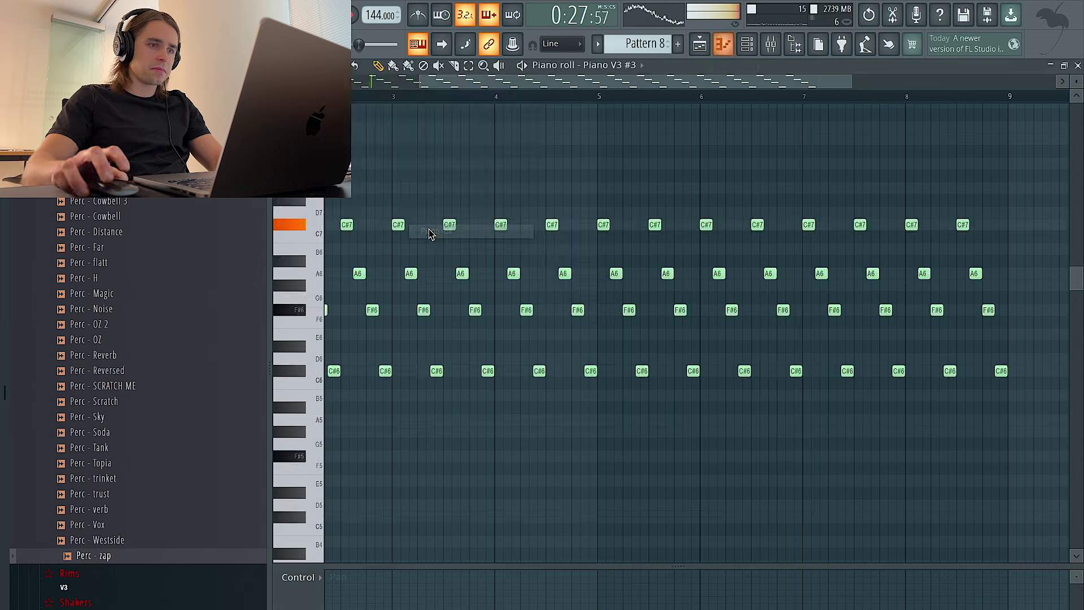
pyautogui.hotkey('ctrl', 'Up')
pyautogui.hotkey('ctrl', 'Up')
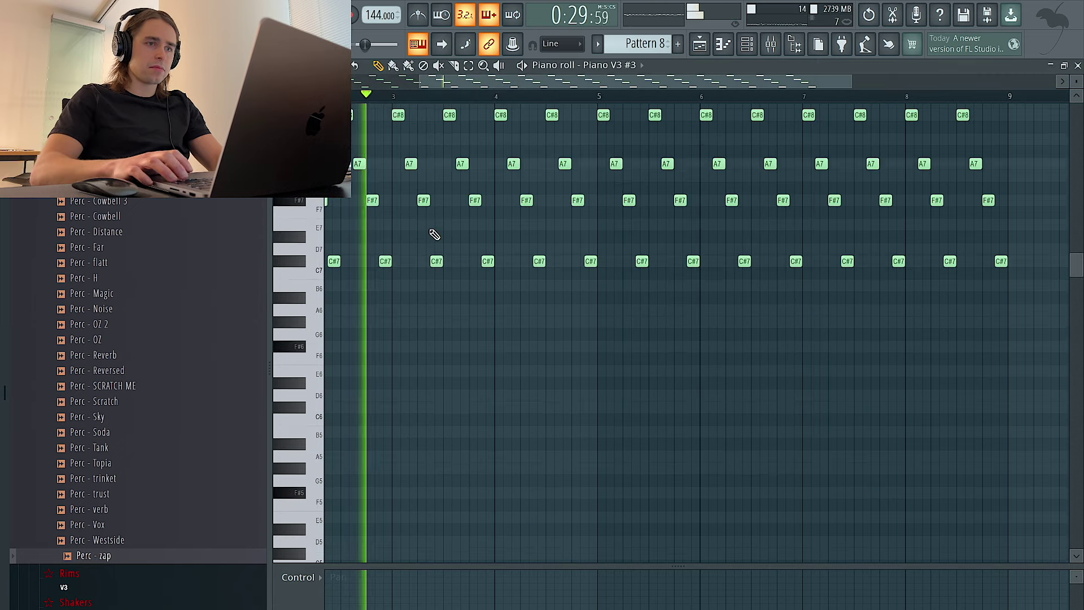
pyautogui.click(748, 45)
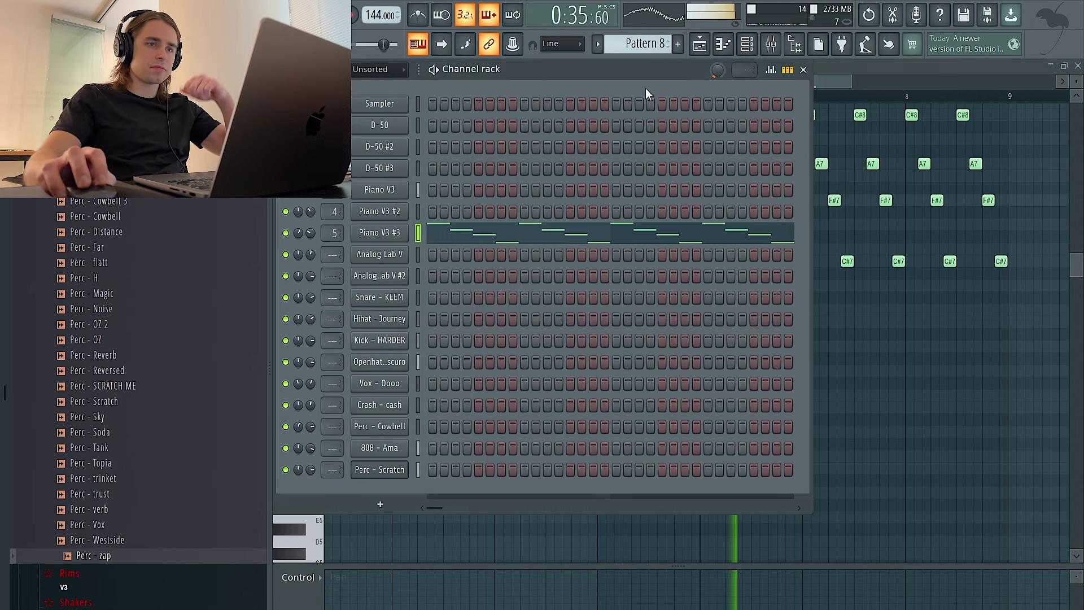
# Open the playlist, and restrict the strings search in Splice to loops in minor keys
pyautogui.click(698, 46)
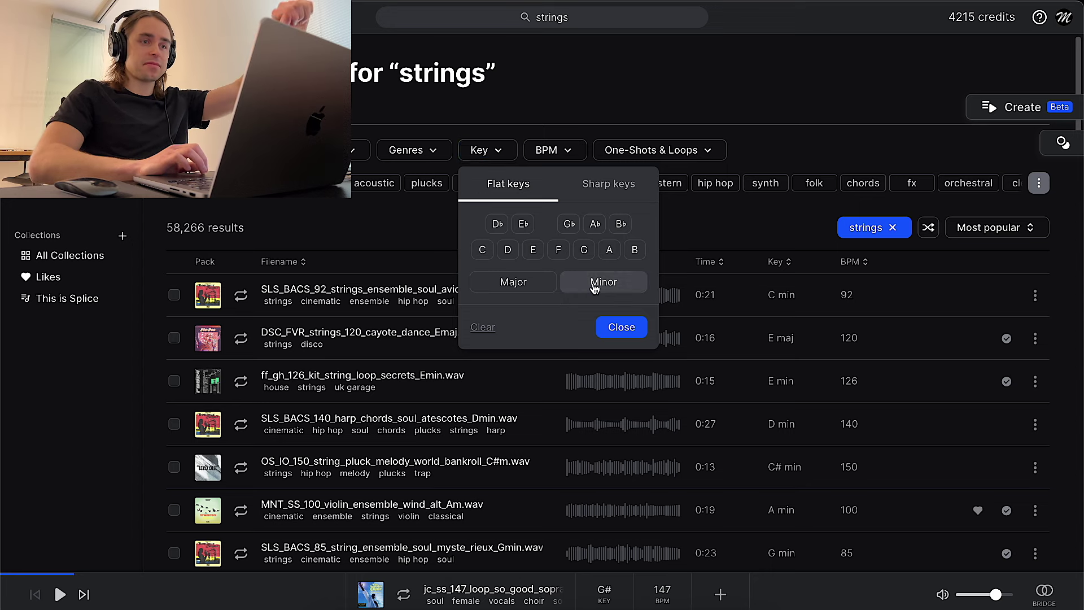
pyautogui.click(595, 286)
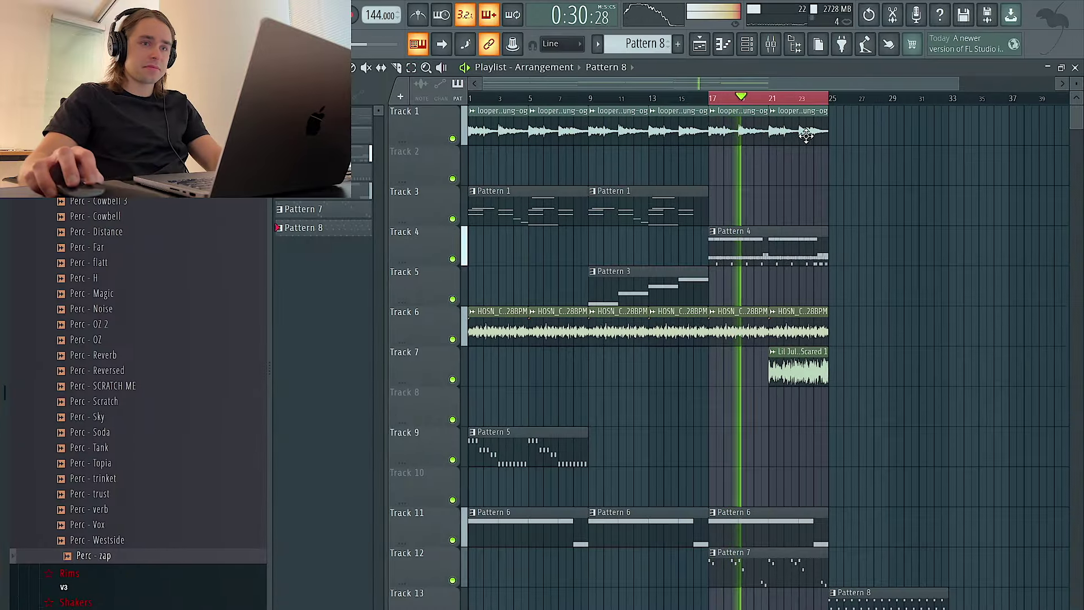
# Place two looperman vintage piano copies on Track 1 at bars 25 and 29, make each unique and open the bar 25 copy's settings
pyautogui.click(742, 126)
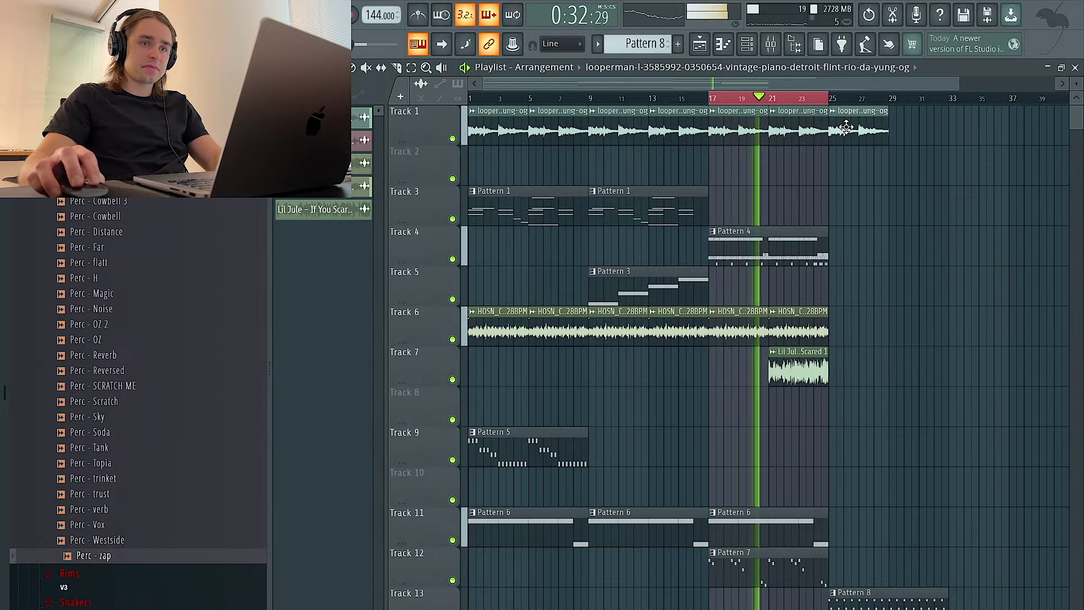
pyautogui.rightClick(847, 127)
pyautogui.click(861, 245)
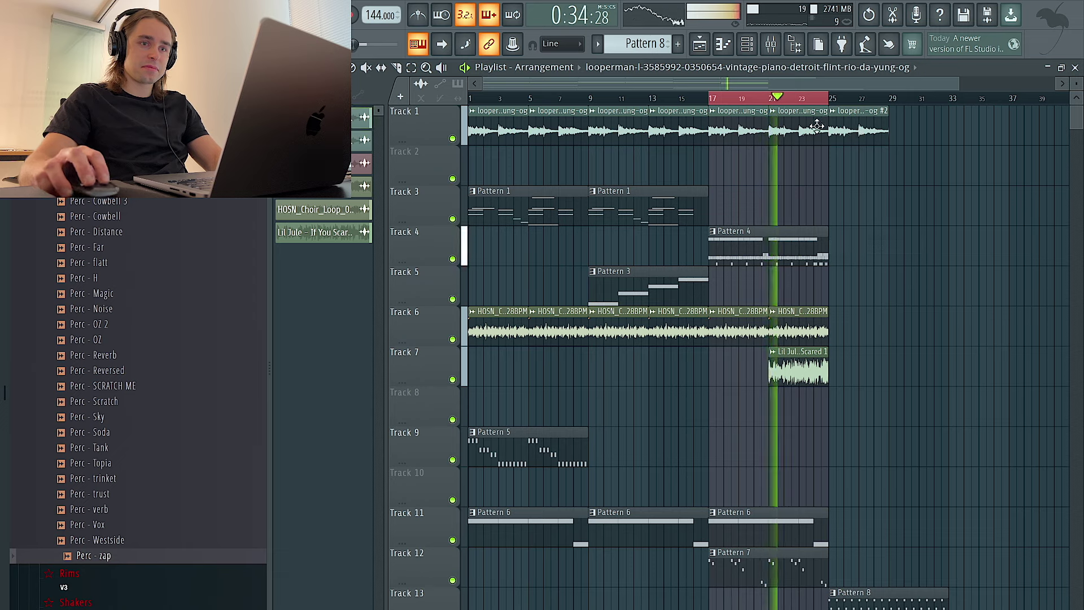
pyautogui.rightClick(897, 120)
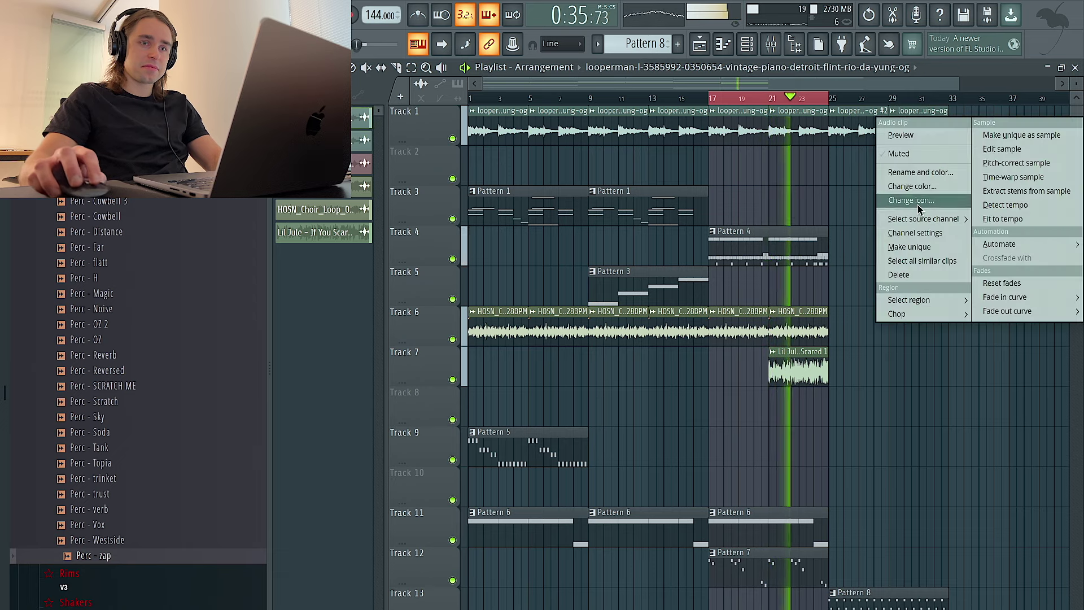
pyautogui.click(907, 246)
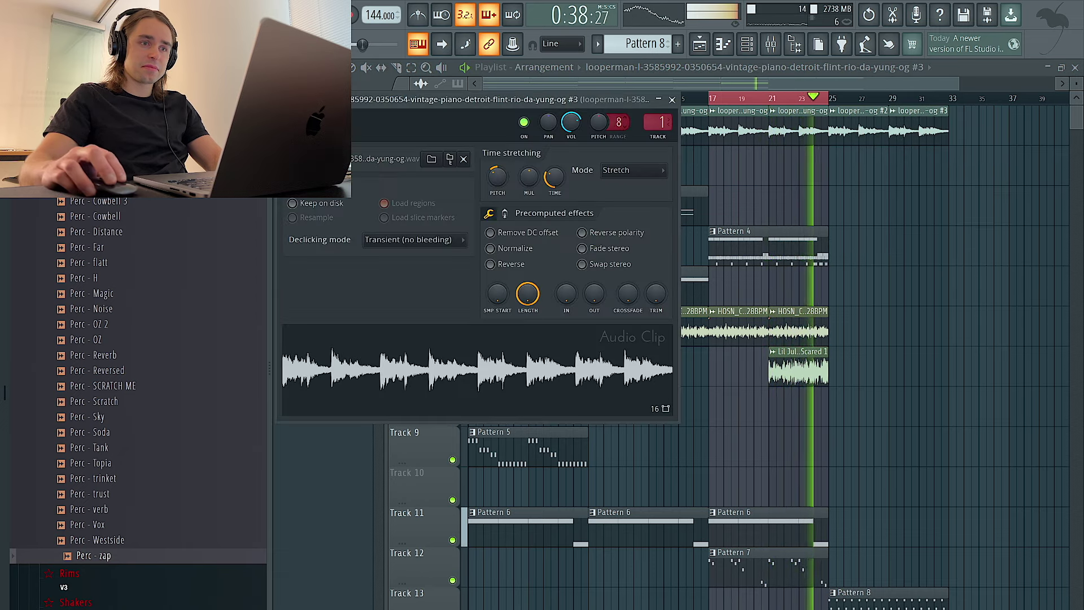
pyautogui.doubleClick(854, 125)
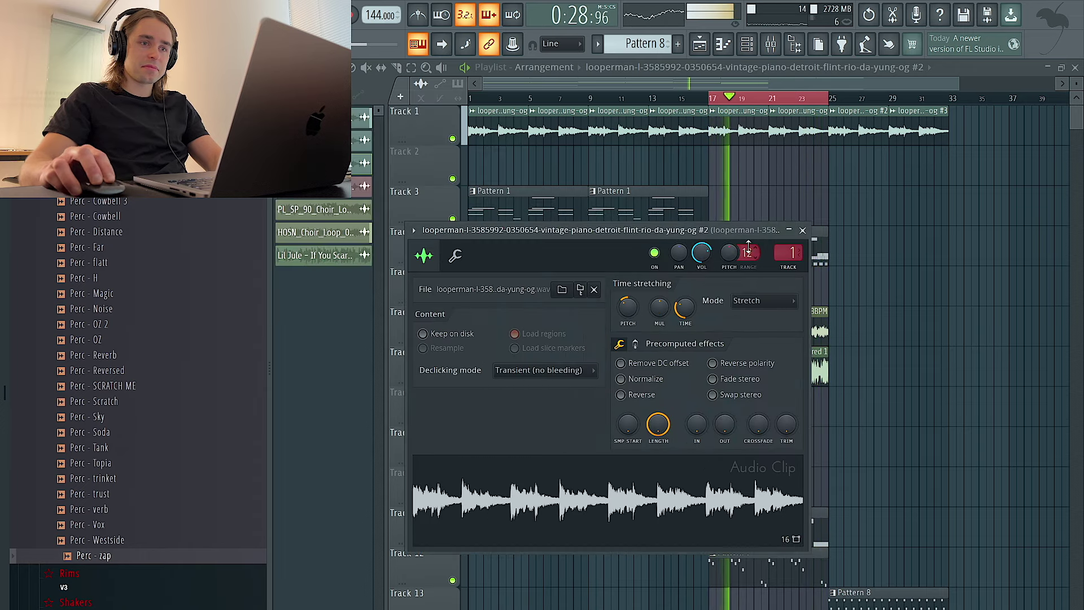
# Copy the Lil Jule clip to bar 29 on Track 7 and duplicate Patterns 6 and 7 at bar 25
pyautogui.rightClick(967, 251)
pyautogui.click(789, 374)
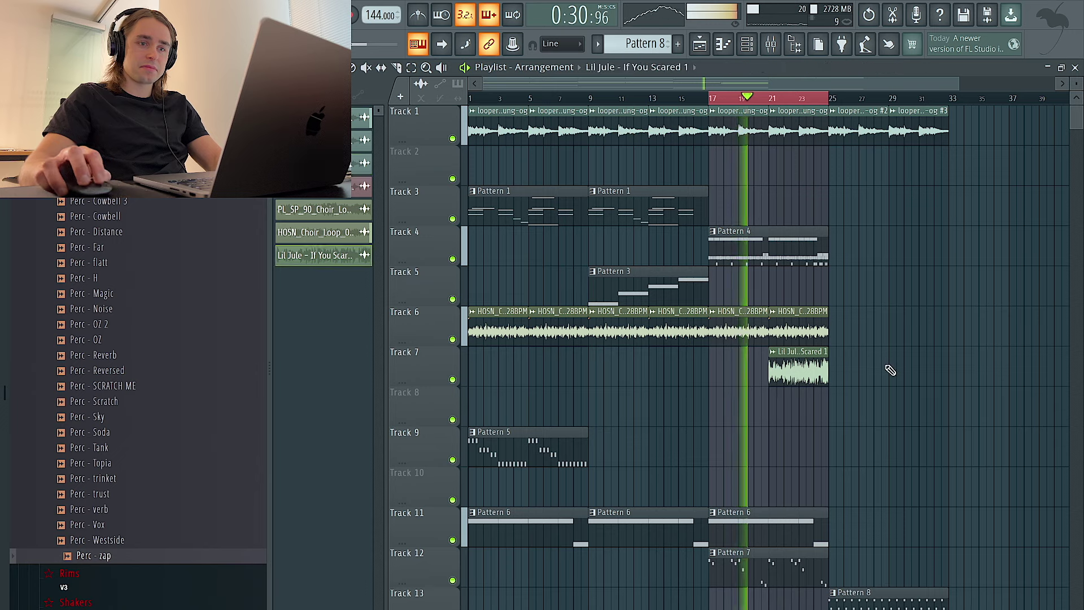
pyautogui.moveTo(852, 571); pyautogui.dragTo(901, 520)
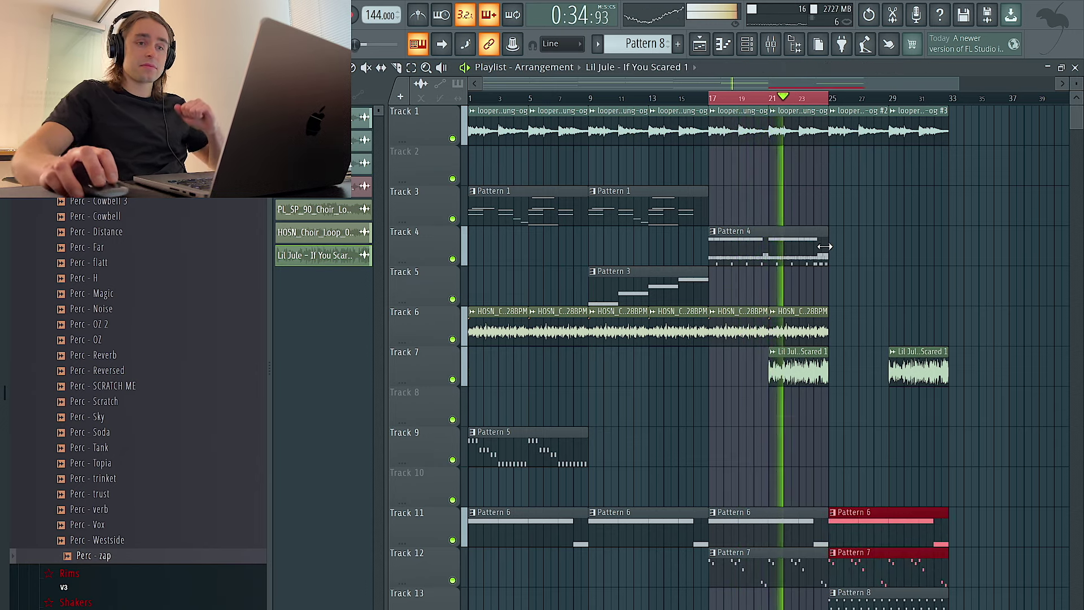
# Place another looperman piano clip on Track 2 at bar 9, make it unique and open its channel settings
pyautogui.click(610, 131)
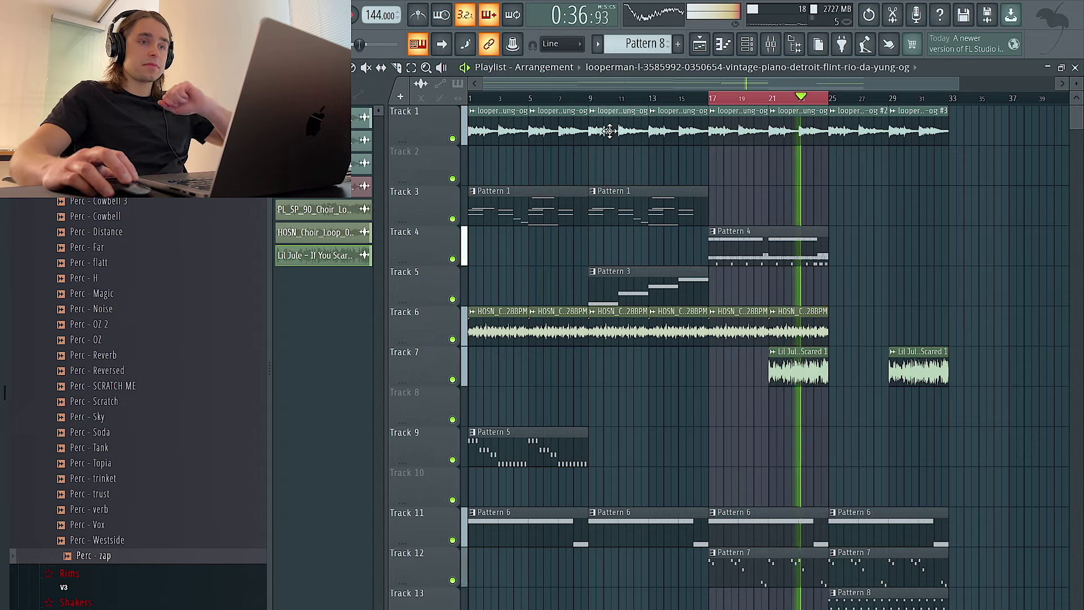
pyautogui.rightClick(589, 165)
pyautogui.click(622, 287)
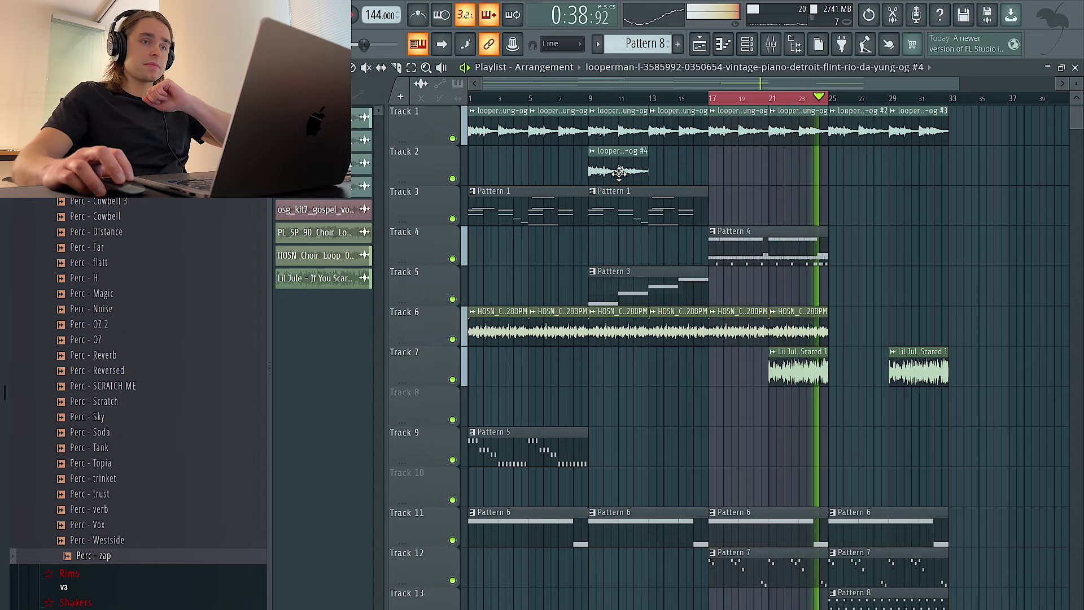
pyautogui.doubleClick(620, 181)
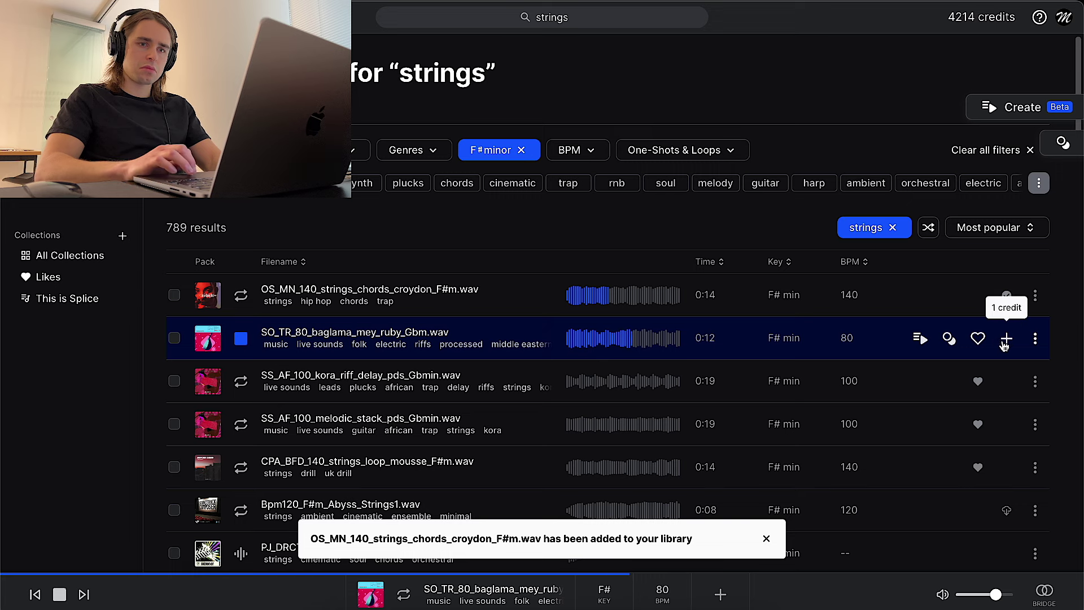
# Audition F# minor strings loops in Splice and add SO_TR_80_baglama_mey_ruby_Gbm.wav and SC_OH_80_harp_arp_descending_development_Gbmin.wav to the library
pyautogui.press('Down')
pyautogui.press('Down')
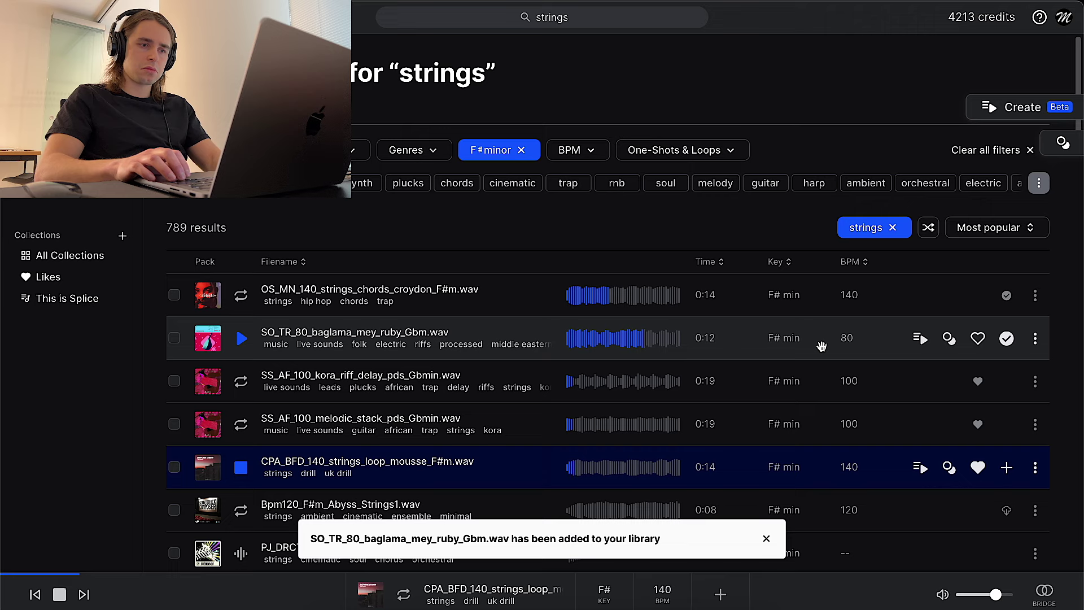
pyautogui.scroll(-3, 822, 346)
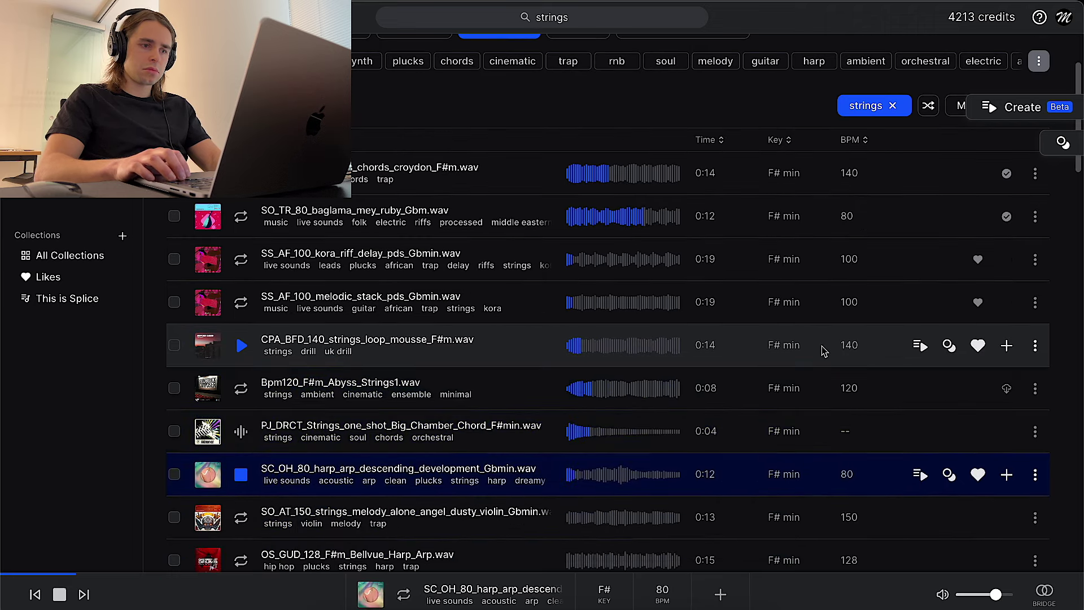
pyautogui.scroll(-4, 823, 351)
pyautogui.click(1008, 276)
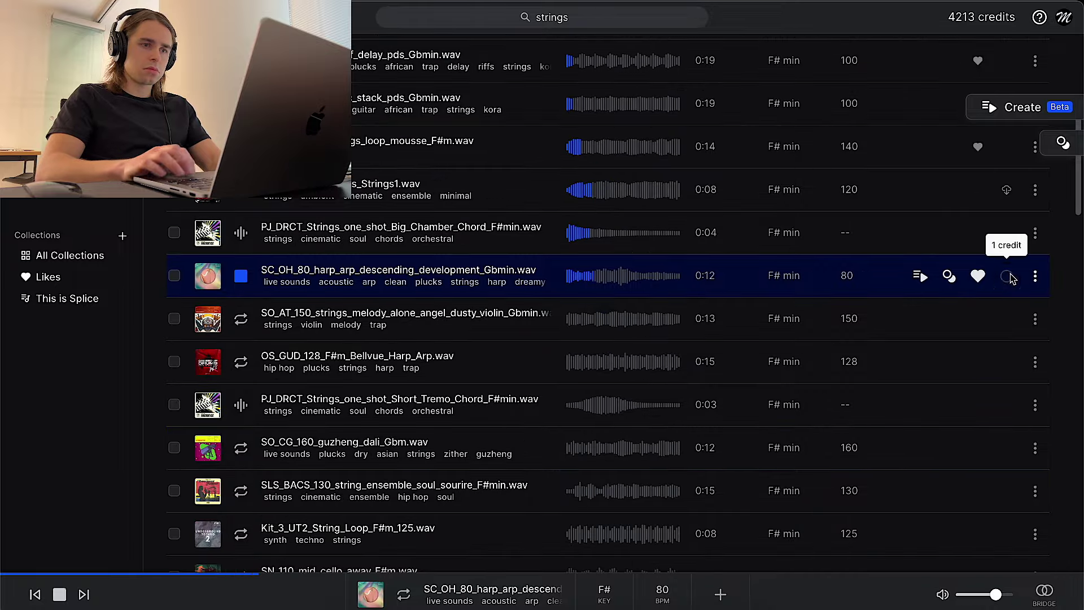
pyautogui.press('Down')
pyautogui.press('Down')
pyautogui.press('Down')
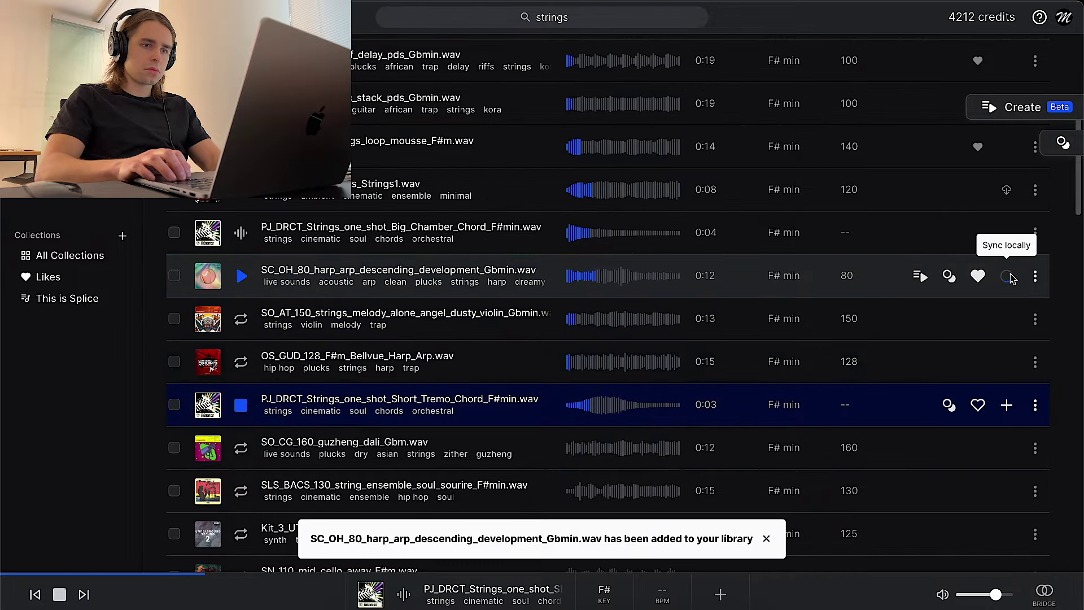
# Switch to FL Studio and bring the SO_TR_80_baglama_mey_ruby_Gbm loop into the playlist on Track 9 at bar 17
pyautogui.scroll(1, 690, 265)
pyautogui.moveTo(658, 451); pyautogui.dragTo(733, 414)
pyautogui.press('super+Tab')
pyautogui.press('super+Tab')
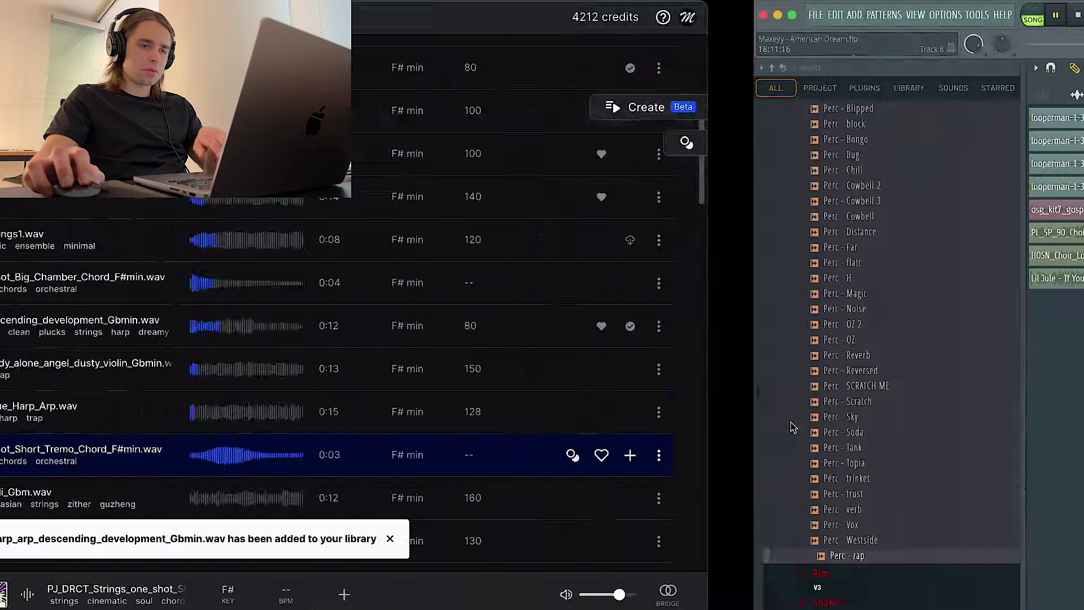
pyautogui.click(1003, 459)
pyautogui.moveTo(614, 75); pyautogui.dragTo(712, 436)
pyautogui.press('super+Tab')
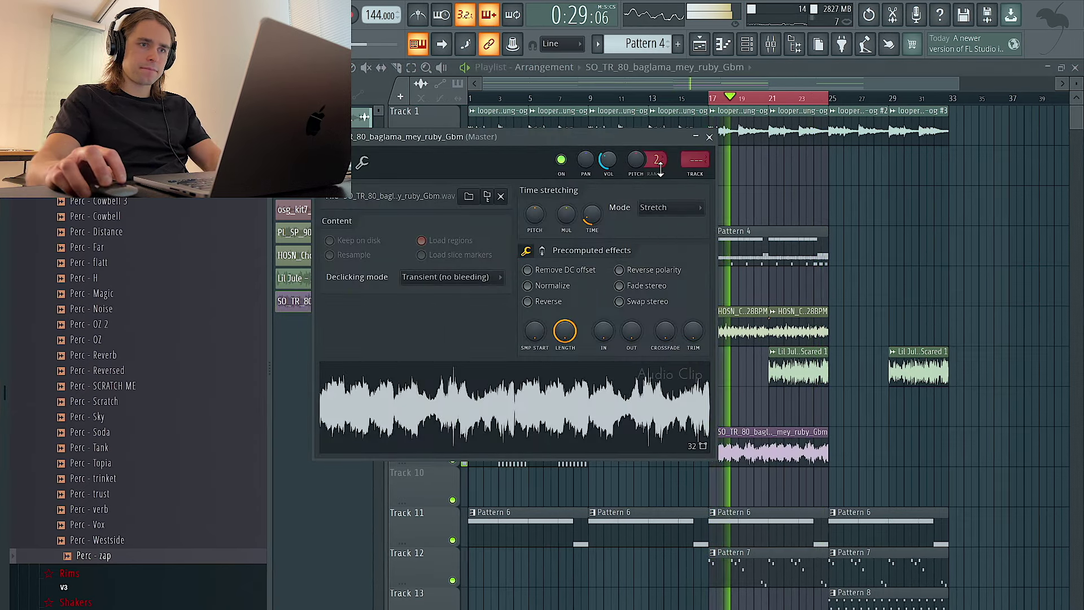
# Route the baglama loop to mixer track 7 and load Fruity Parametric EQ 2 in its first effect slot
pyautogui.click(696, 175)
pyautogui.click(970, 271)
pyautogui.moveTo(959, 283)
pyautogui.click(777, 235)
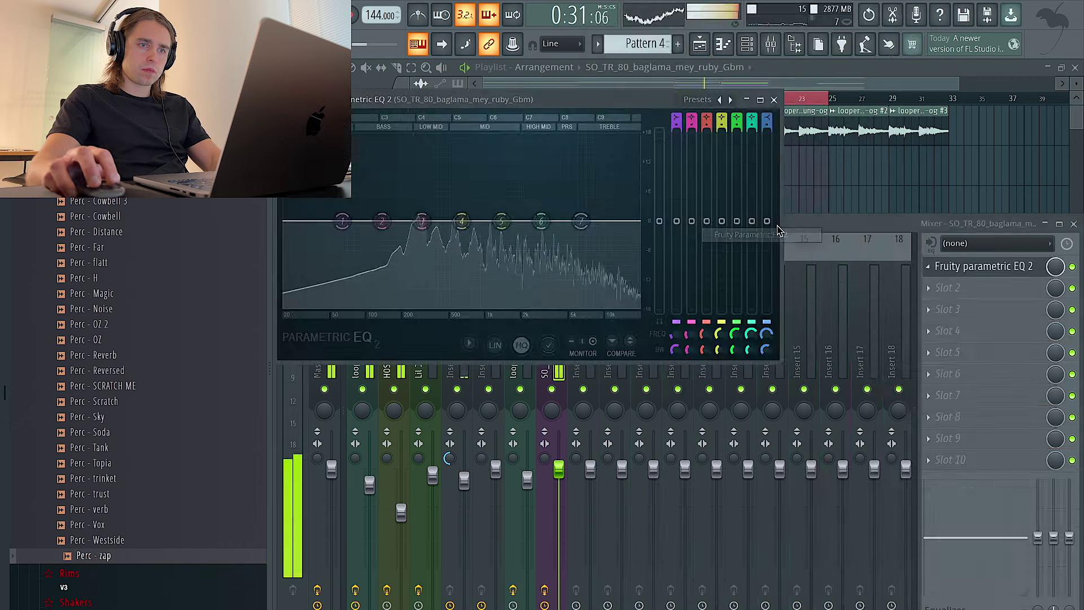
# Apply the 30Hz + 18kHz cut preset to the baglama's EQ and raise the low cut into the 200–500 Hz range
pyautogui.click(731, 99)
pyautogui.moveTo(300, 221); pyautogui.dragTo(440, 221)
pyautogui.moveTo(637, 221)
pyautogui.mouseDown()
pyautogui.moveTo(431, 220)
pyautogui.moveTo(640, 221)
pyautogui.mouseUp()
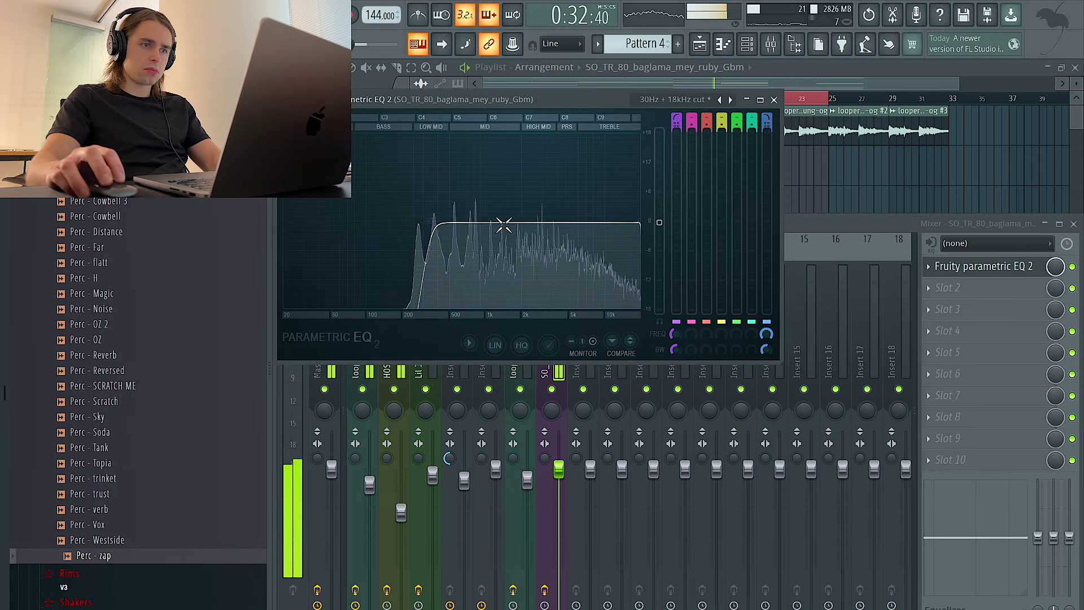
# Copy the baglama clip on Track 9 to bar 33 and delete the original at bar 17
pyautogui.click(805, 190)
pyautogui.moveTo(786, 432); pyautogui.dragTo(1024, 435)
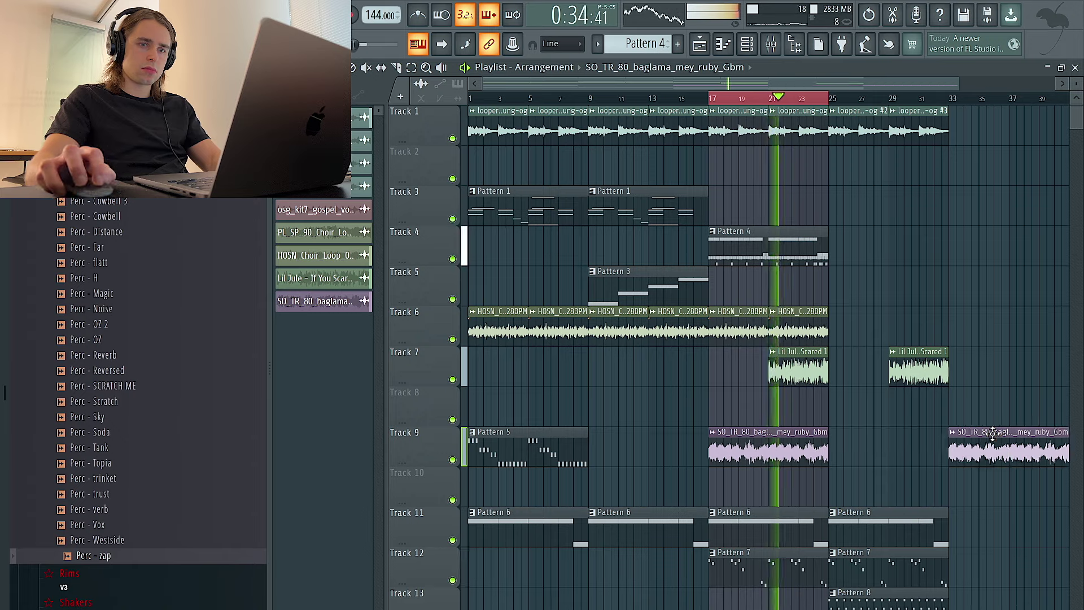
pyautogui.rightClick(726, 459)
pyautogui.hotkey('ctrl', 'd')
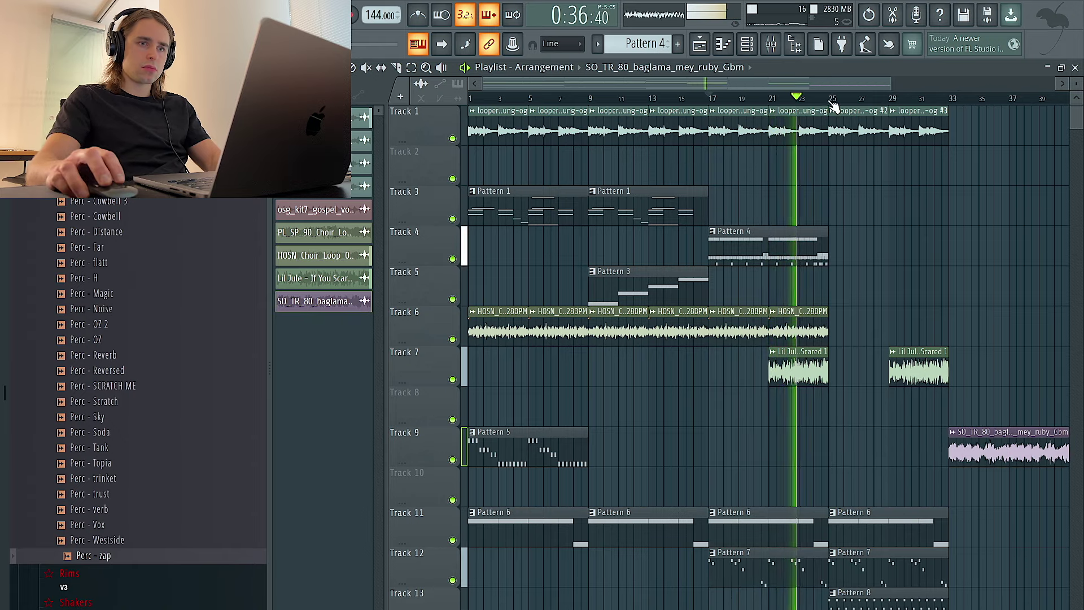
# Loop bars 17 to 25 and bring the Short_Tremo_Chord strings one-shot and the SC_OH_80 harp arp from Splice into the playlist
pyautogui.moveTo(832, 107); pyautogui.dragTo(712, 108)
pyautogui.hotkey('ctrl', 'Left')
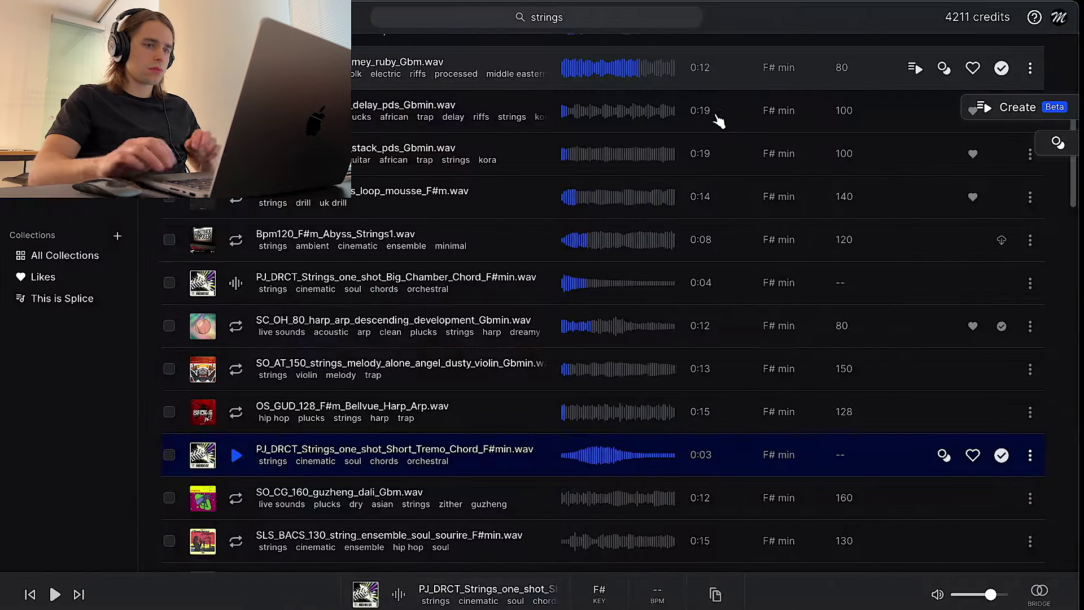
pyautogui.moveTo(583, 456); pyautogui.dragTo(870, 464)
pyautogui.hotkey('ctrl', 'Right')
# Set the harp arp clip's time stretching mode to Stretch, lower its volume and close its settings
pyautogui.click(705, 245)
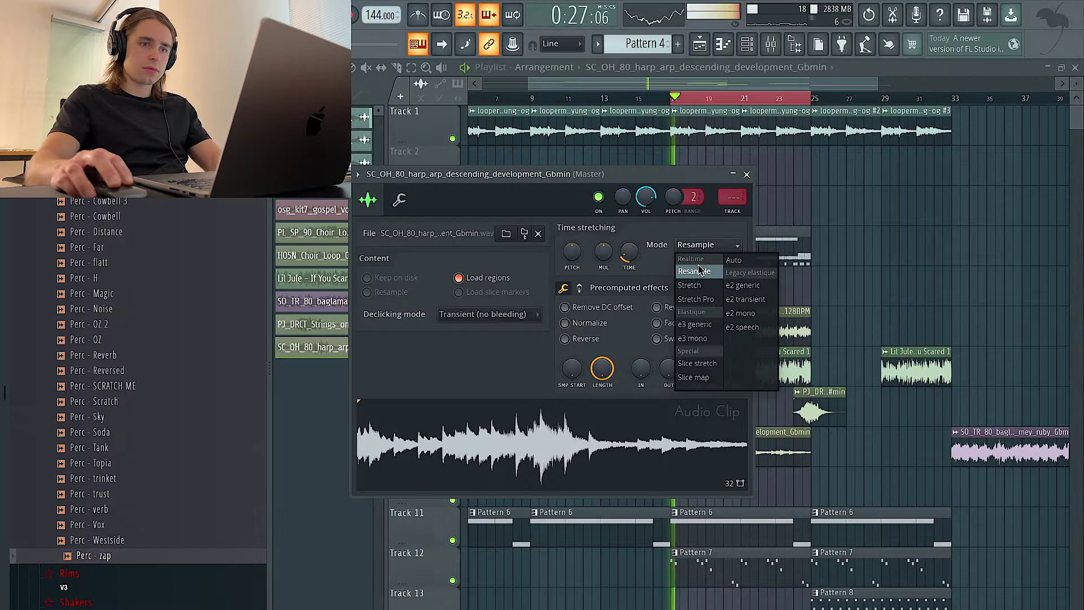
pyautogui.click(698, 287)
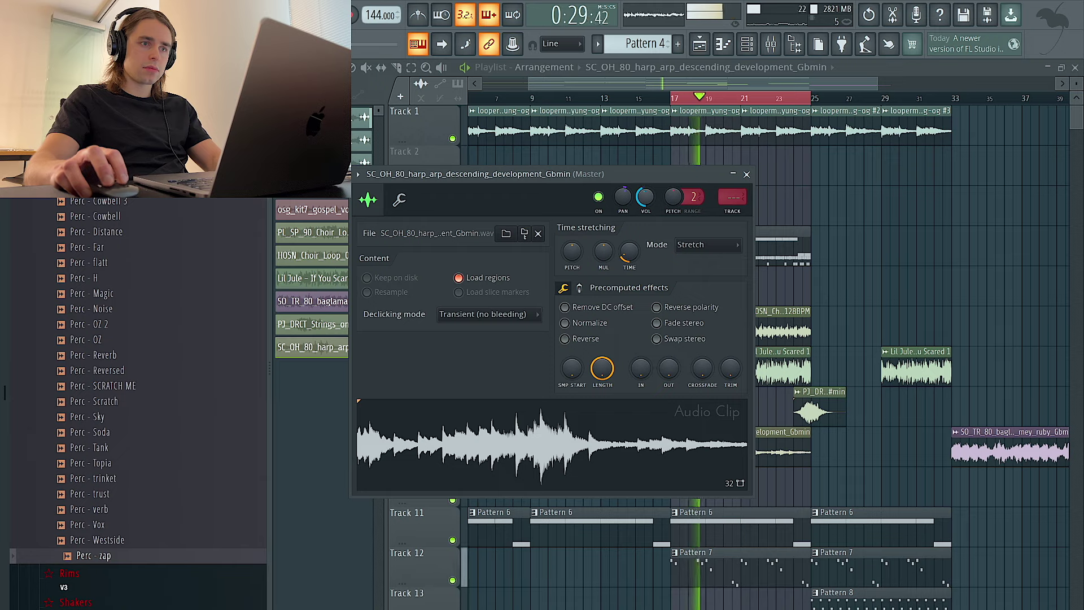
pyautogui.click(736, 214)
pyautogui.click(547, 117)
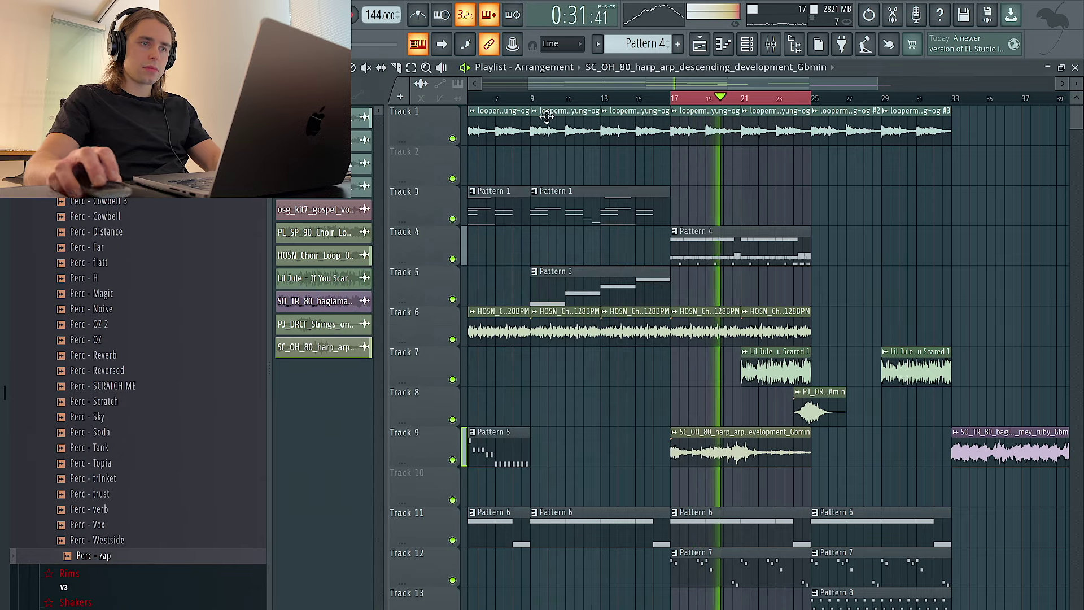
# Slice the harp clip on Track 9 at bars 19 and 21 and delete the pieces after bar 19
pyautogui.scroll(3, 726, 392)
pyautogui.click(684, 463)
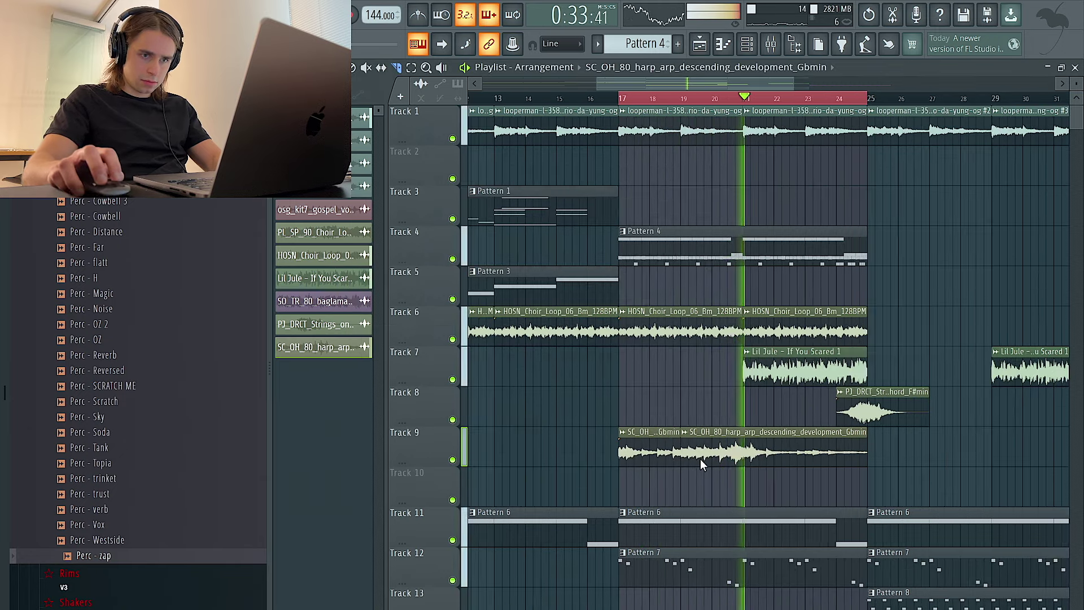
pyautogui.click(756, 453)
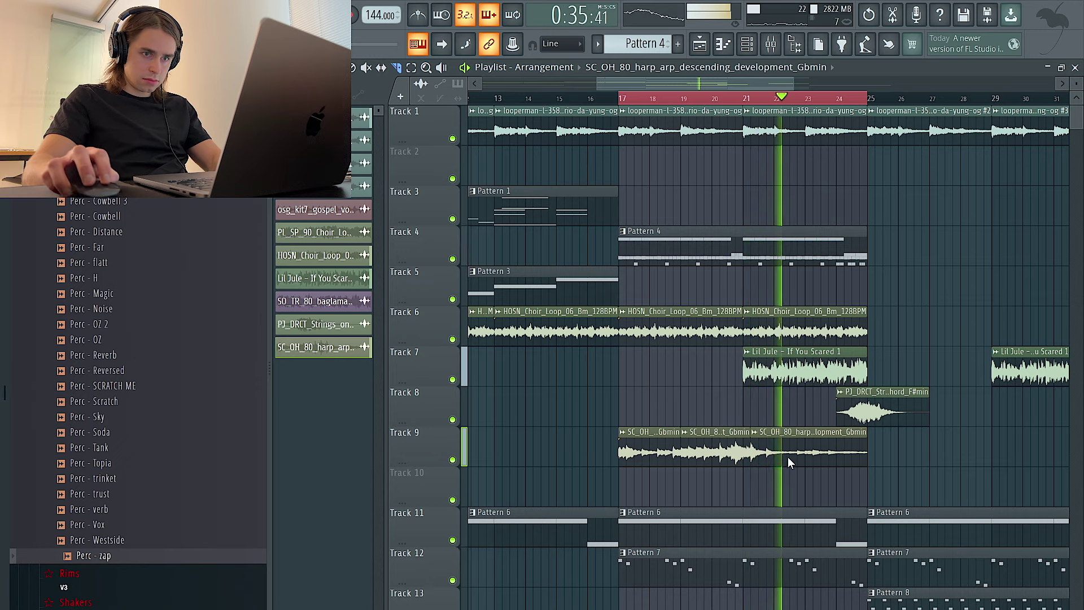
pyautogui.press('space')
pyautogui.keyDown('ctrl'); pyautogui.click(716, 454); pyautogui.keyUp('ctrl')
pyautogui.press('space')
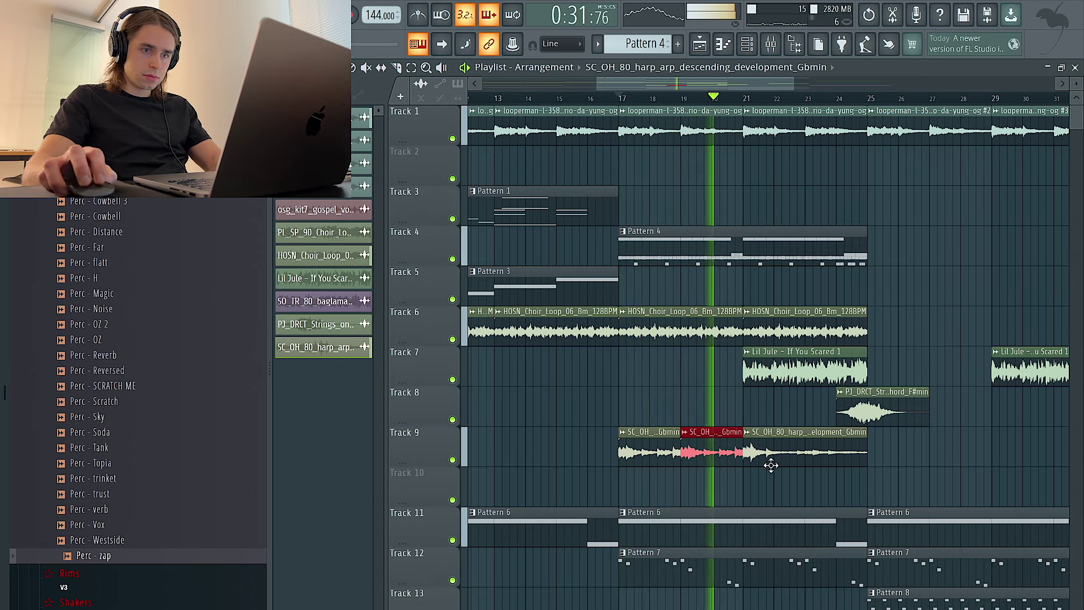
pyautogui.rightClick(807, 459)
pyautogui.rightClick(711, 452)
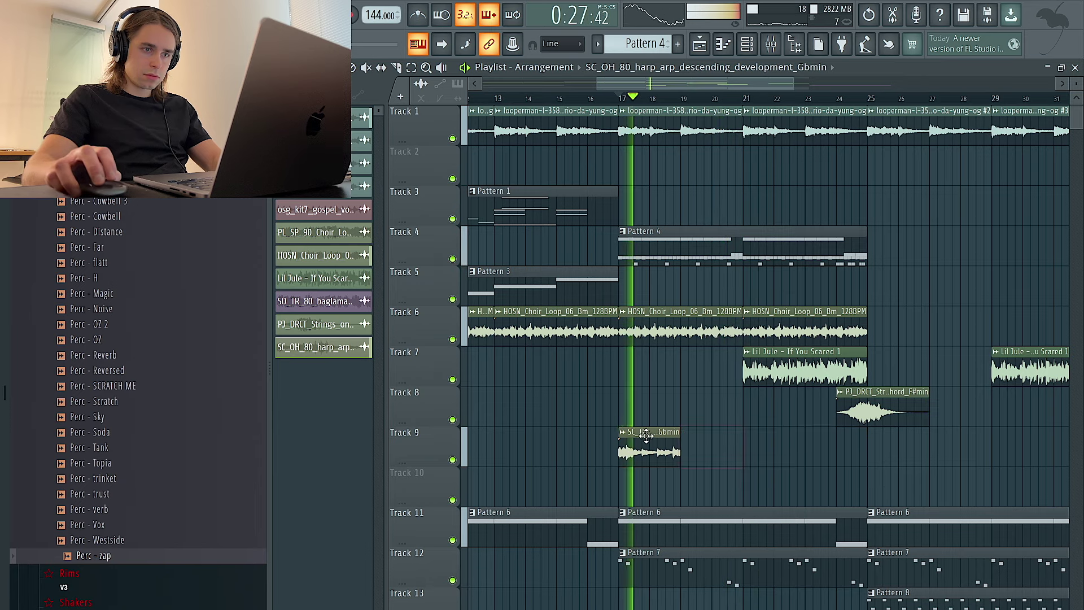
# Cut the remaining harp piece to one bar and repeat it across bars 17 to 25, looping that range
pyautogui.click(397, 68)
pyautogui.click(655, 453)
pyautogui.moveTo(657, 454)
pyautogui.mouseDown()
pyautogui.moveTo(719, 456)
pyautogui.moveTo(637, 452)
pyautogui.mouseUp()
pyautogui.hotkey('ctrl', 'b')
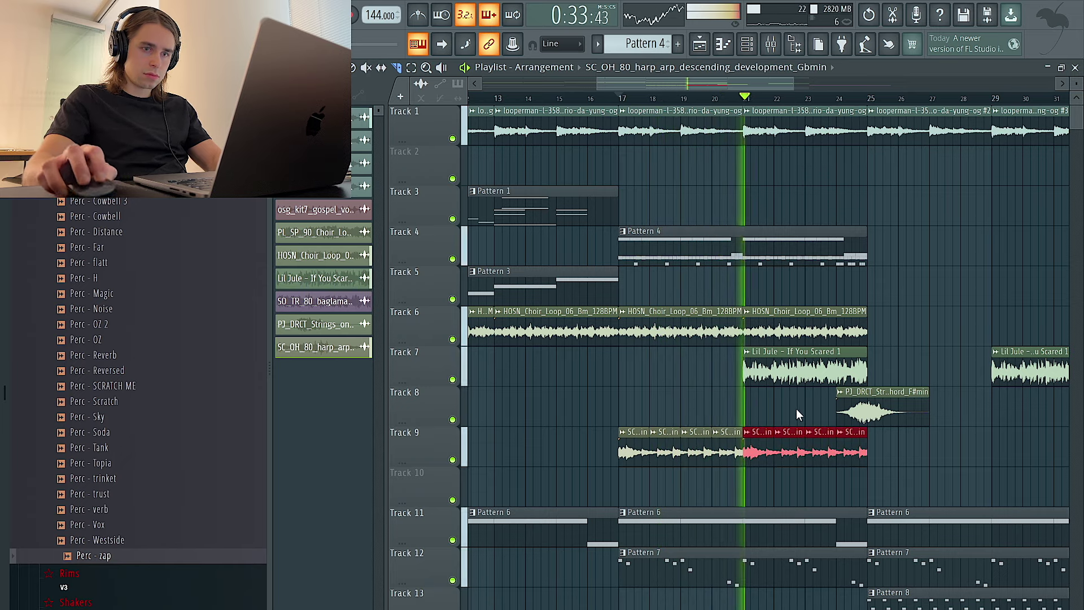
pyautogui.moveTo(871, 99); pyautogui.dragTo(619, 97)
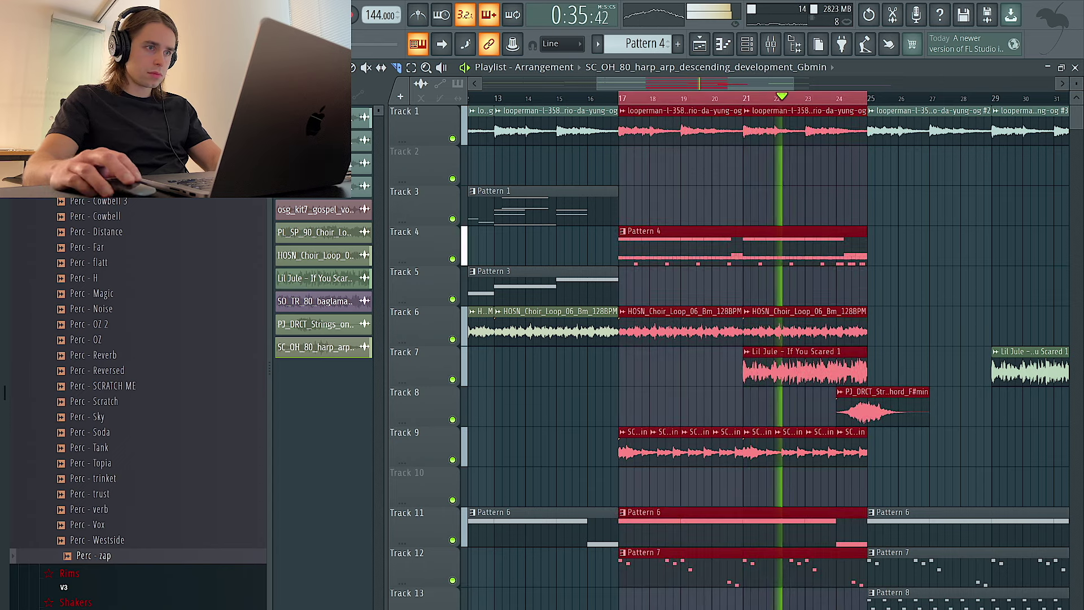
# Route the harp clip to mixer track 8 and insert Fruity Parametric EQ 2, adjusting its low-frequency bands
pyautogui.doubleClick(652, 444)
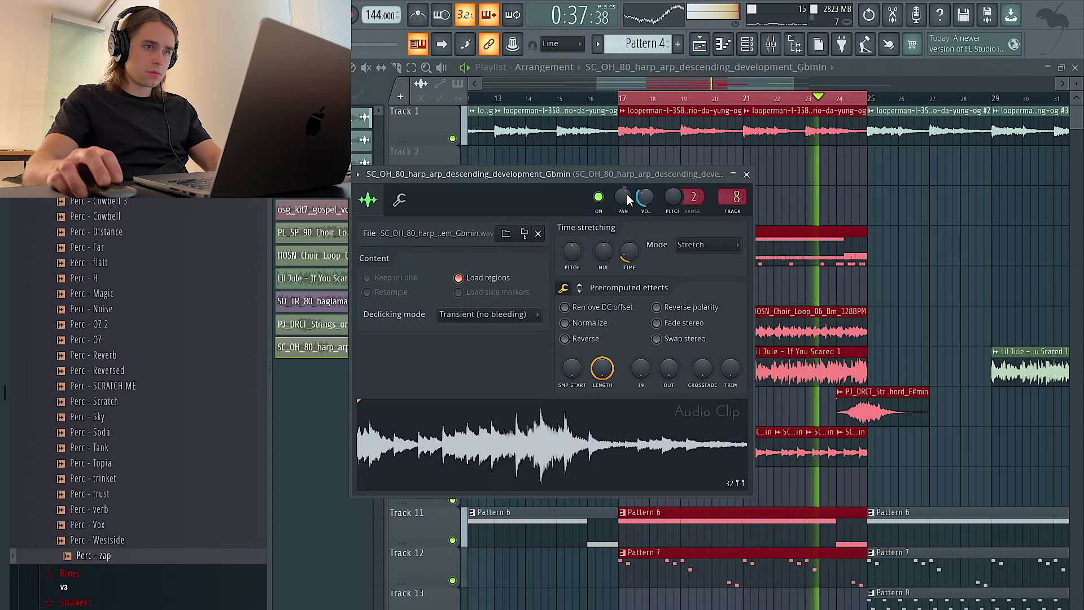
pyautogui.click(770, 44)
pyautogui.click(929, 267)
pyautogui.moveTo(946, 284)
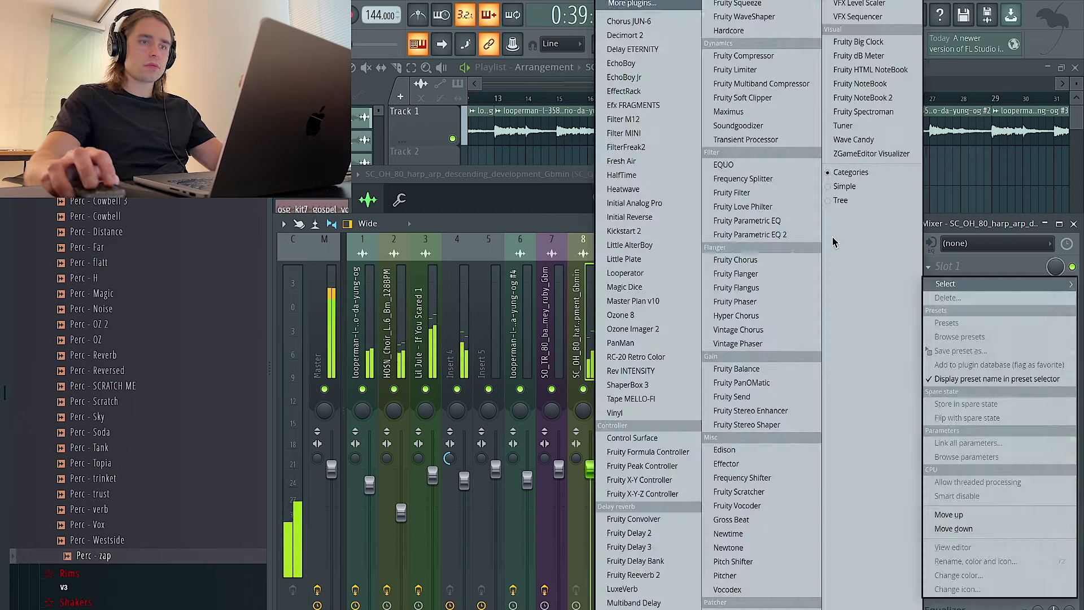
pyautogui.click(791, 236)
pyautogui.moveTo(379, 258); pyautogui.dragTo(422, 345)
pyautogui.moveTo(459, 258); pyautogui.dragTo(471, 271)
# Add Fruity Reeverb 2 in slot 3 of the harp's mixer track and lower the track's fader
pyautogui.click(959, 311)
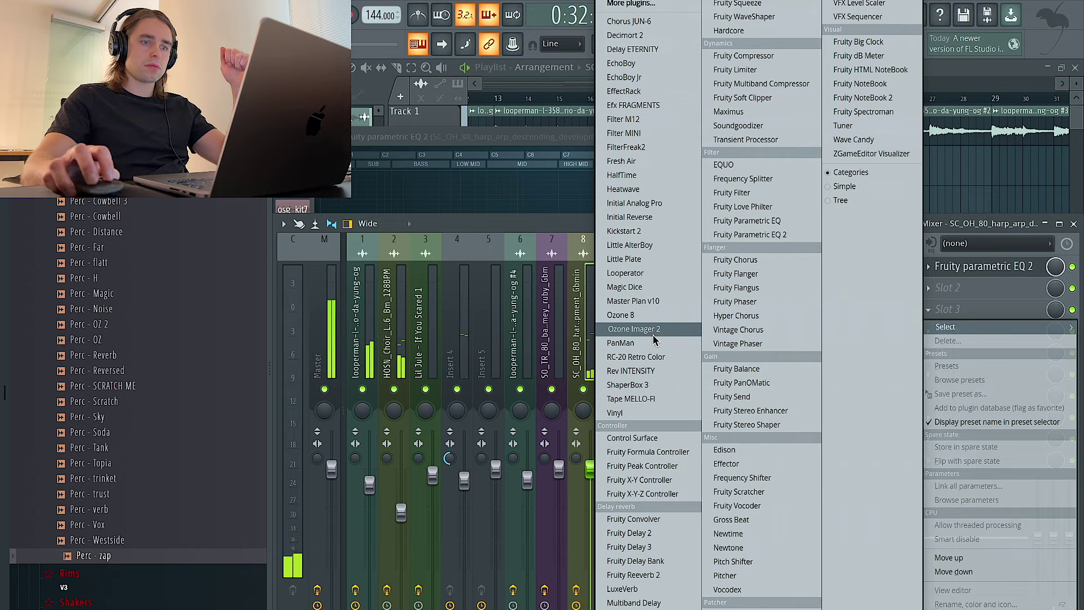
pyautogui.click(643, 575)
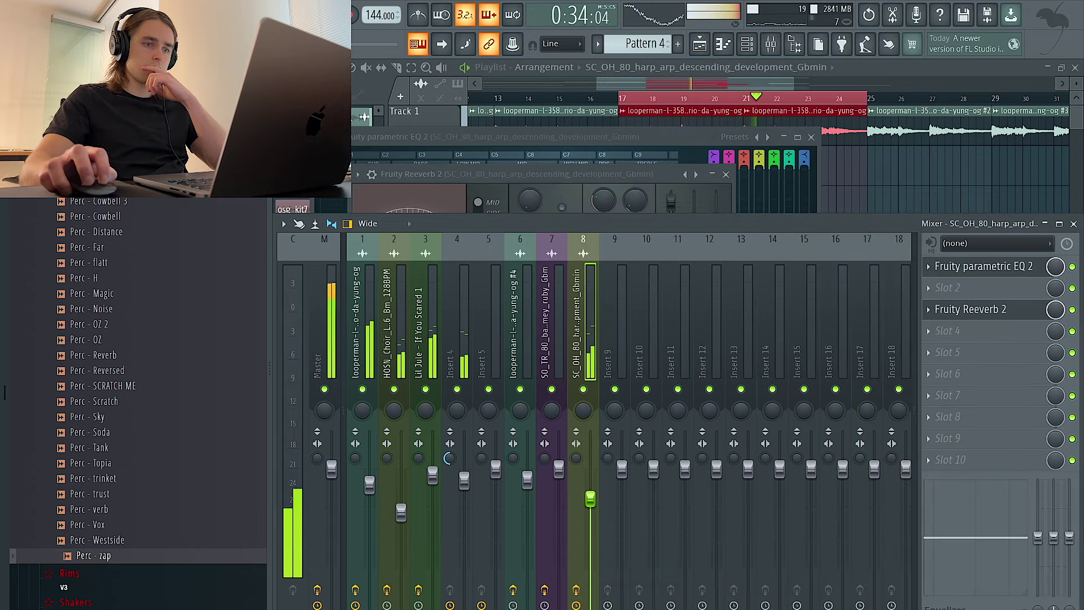
pyautogui.click(811, 138)
pyautogui.click(863, 195)
# Adjust the strings one-shot's pan, set its pitch range to 12 and move its Track 8 clip to bar 23
pyautogui.doubleClick(727, 438)
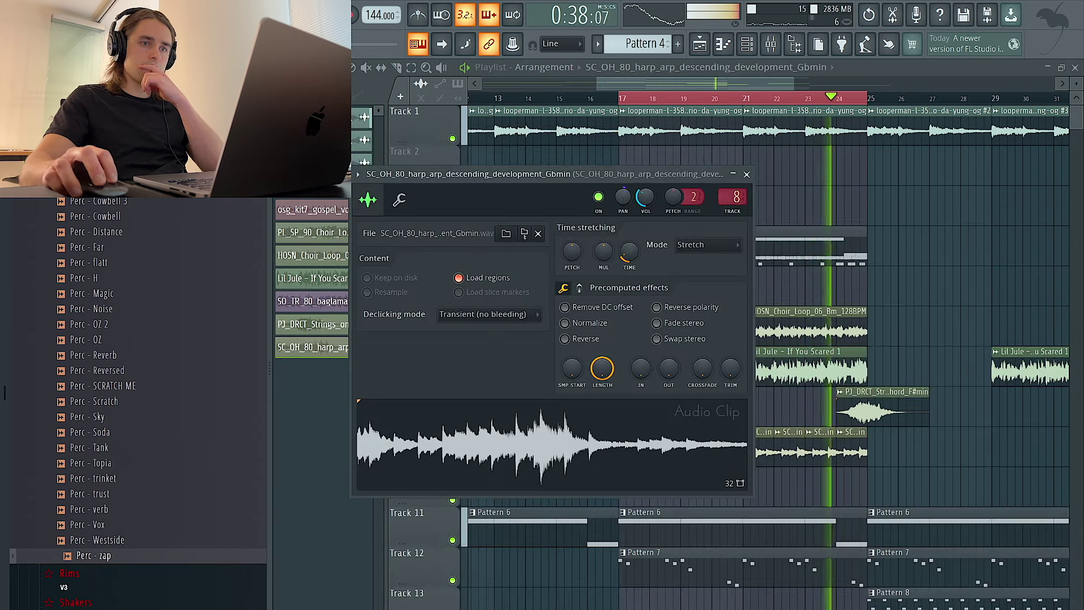
pyautogui.rightClick(937, 266)
pyautogui.doubleClick(894, 401)
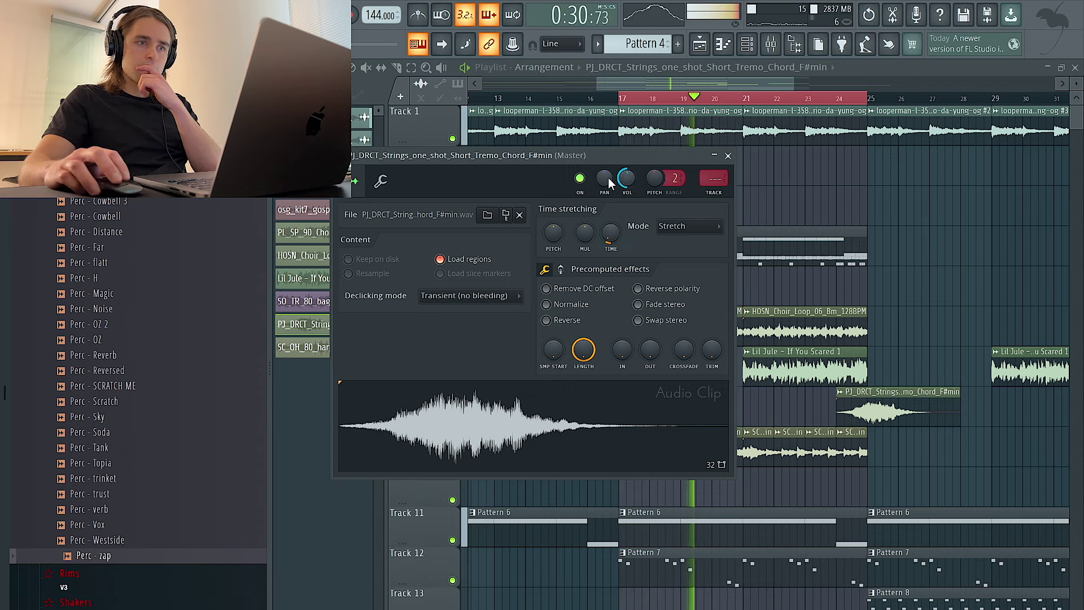
pyautogui.moveTo(608, 177); pyautogui.dragTo(671, 192)
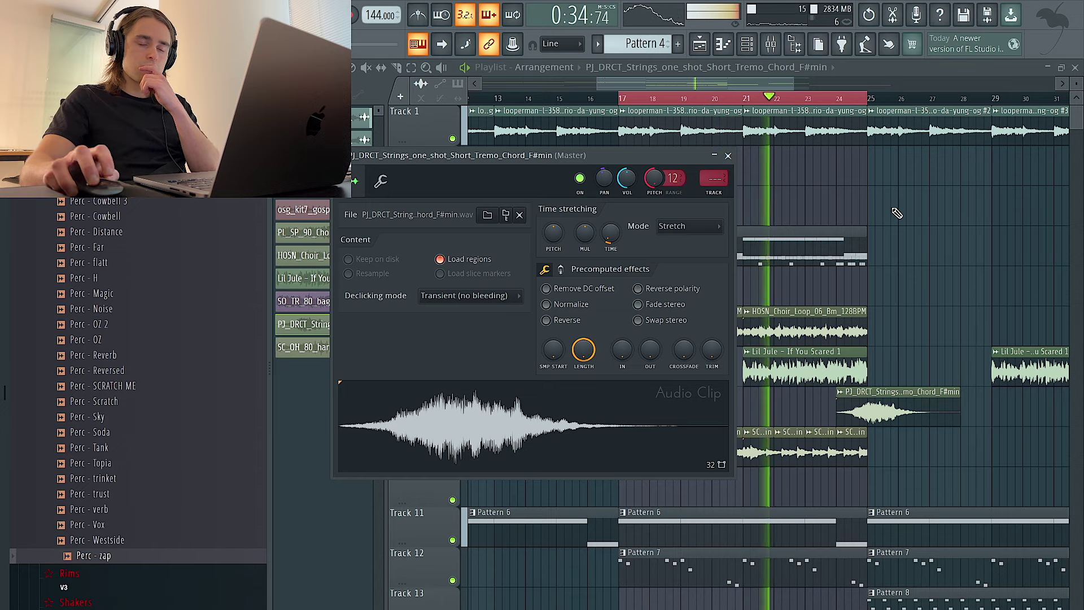
pyautogui.moveTo(902, 402); pyautogui.dragTo(872, 402)
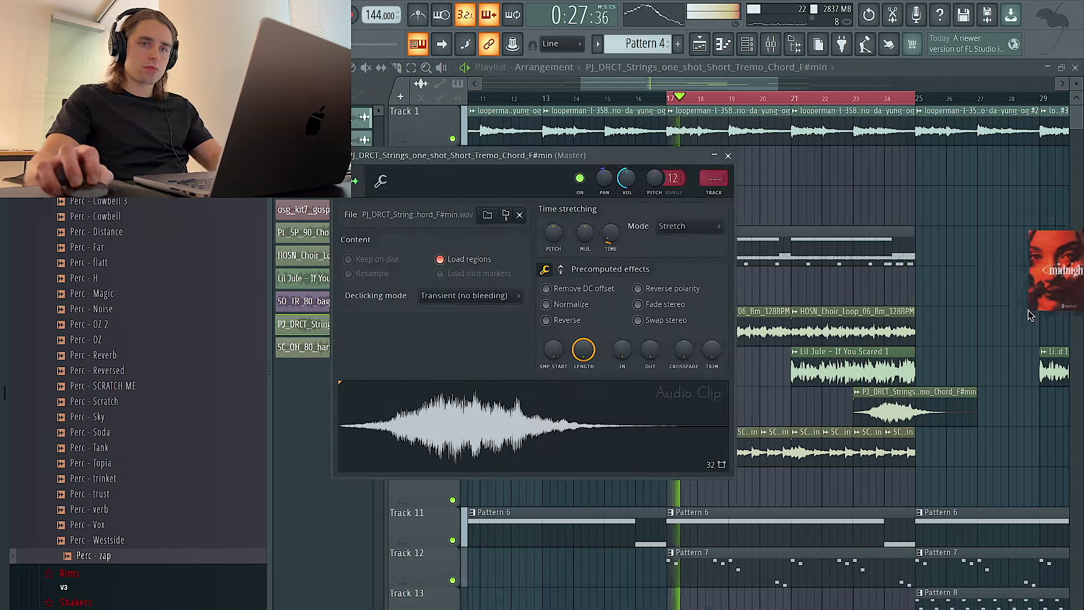
# Place the OS_MN_140_strings_chords_croydon_F#m sample on Track 5 so that it starts exactly at bar 33
pyautogui.hscroll(5, 943, 290)
pyautogui.moveTo(717, 291); pyautogui.dragTo(894, 290)
pyautogui.scroll(-2, 885, 290)
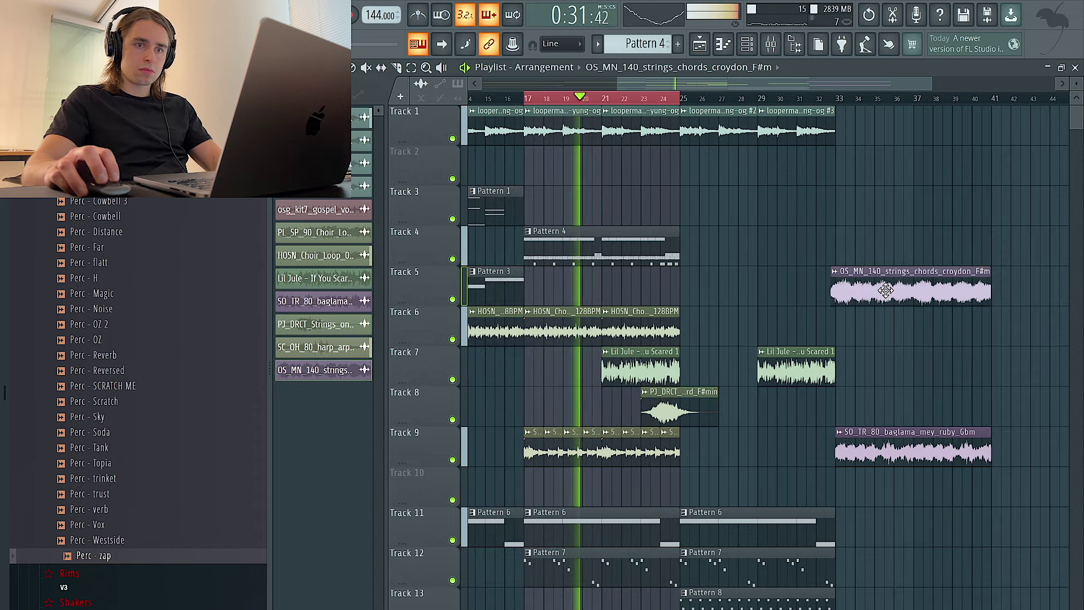
pyautogui.scroll(3, 869, 292)
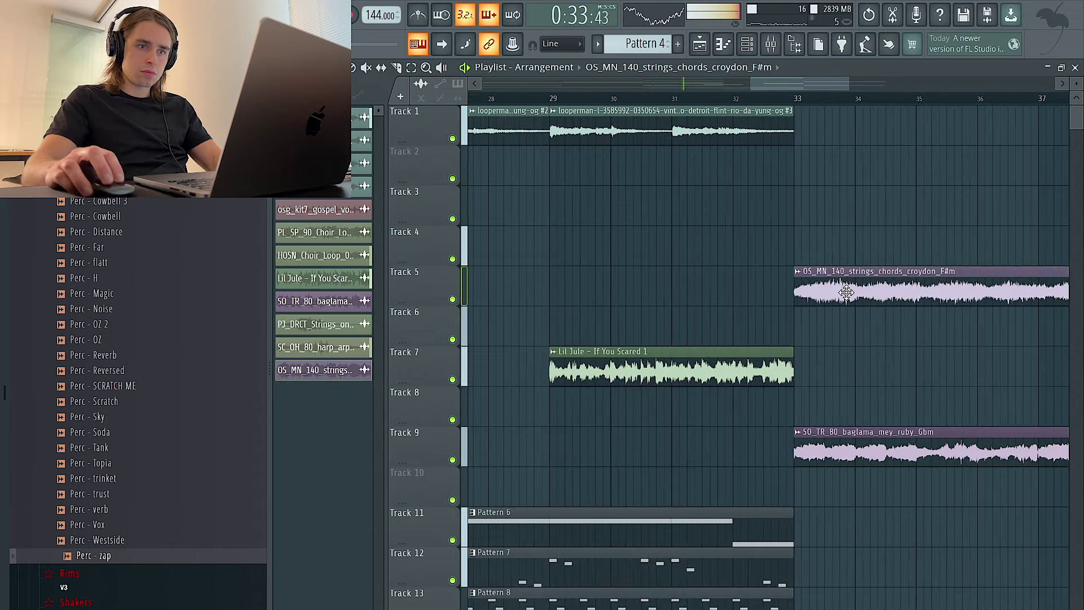
pyautogui.scroll(-2, 852, 294)
# Set the strings chords clip's time stretching to Stretch and copy the last two looperman clips on Track 1 to bar 33
pyautogui.doubleClick(877, 302)
pyautogui.moveTo(640, 277); pyautogui.dragTo(639, 266)
pyautogui.click(721, 273)
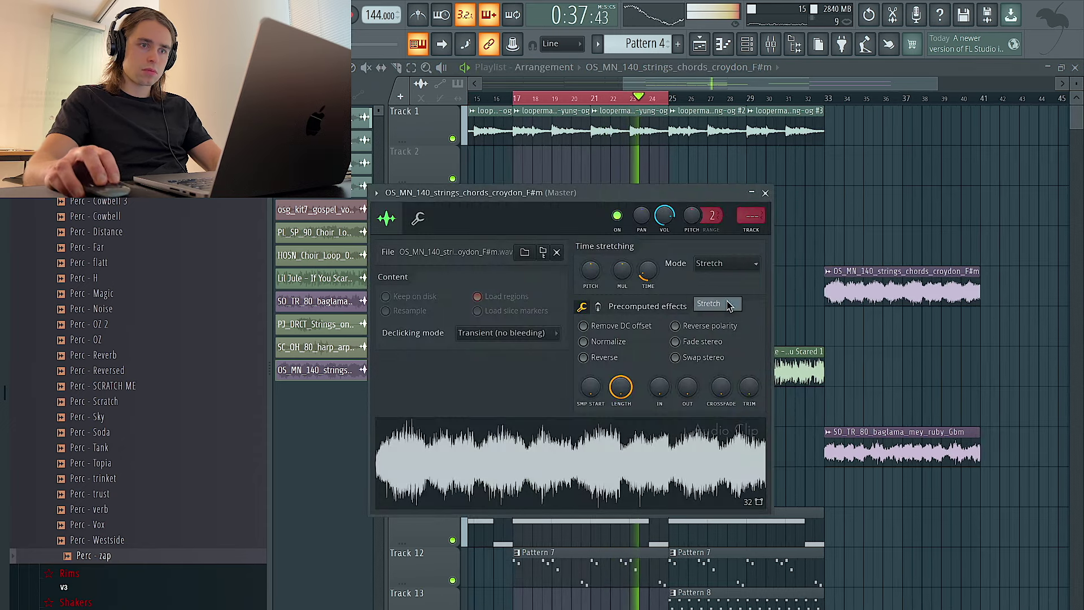
pyautogui.click(711, 305)
pyautogui.click(765, 193)
pyautogui.moveTo(890, 127)
pyautogui.mouseDown()
pyautogui.moveTo(744, 146)
pyautogui.moveTo(872, 138)
pyautogui.mouseUp()
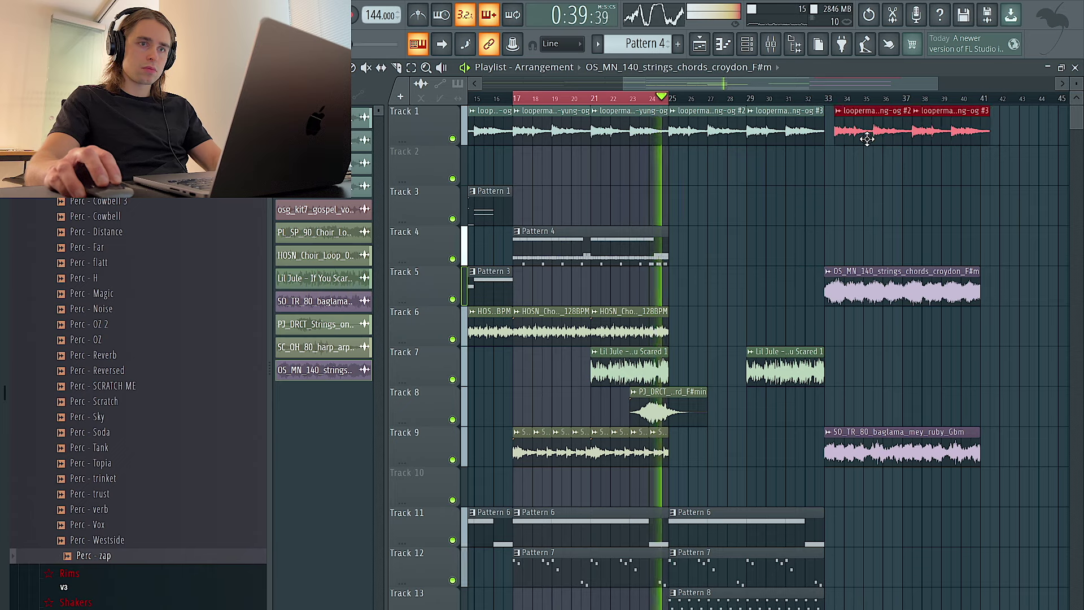
# Shorten the strings one-shot clip on Track 8 and move it to start at bar 24
pyautogui.doubleClick(682, 398)
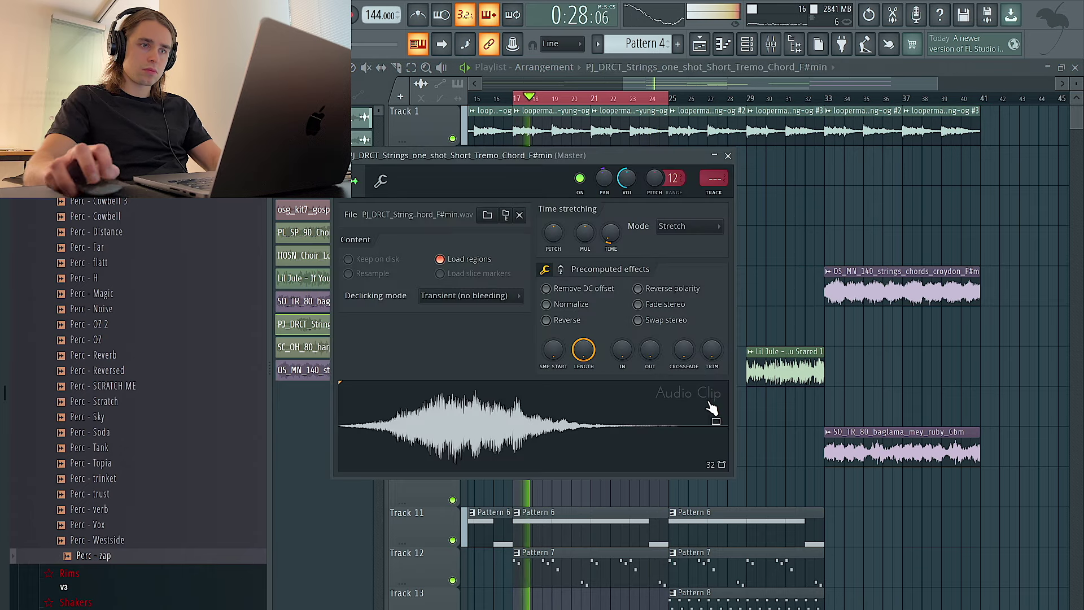
pyautogui.moveTo(509, 149); pyautogui.dragTo(564, 437)
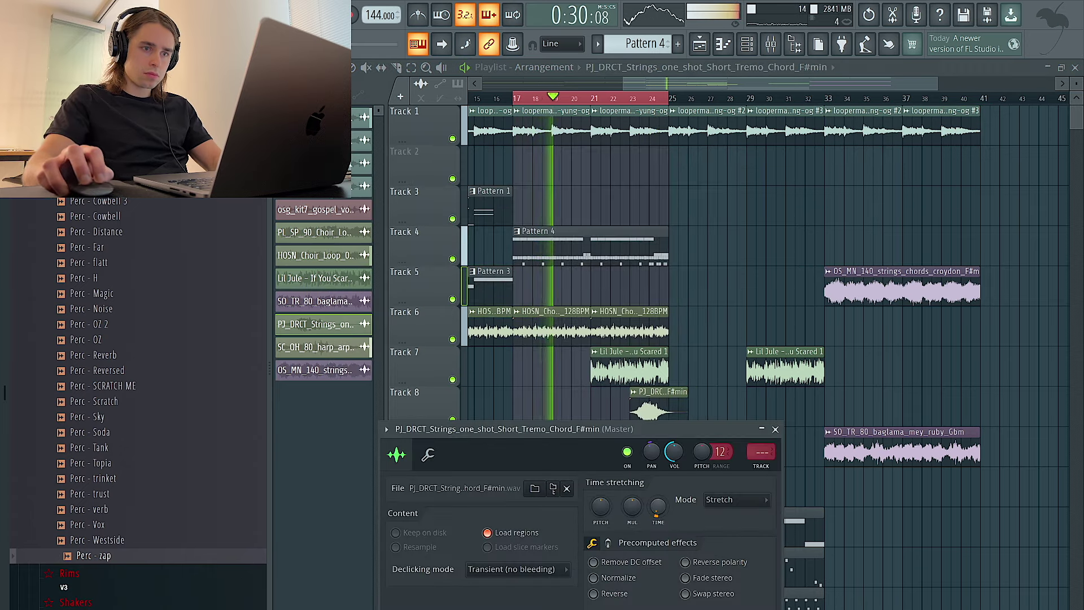
pyautogui.moveTo(661, 404); pyautogui.dragTo(682, 405)
pyautogui.doubleClick(681, 404)
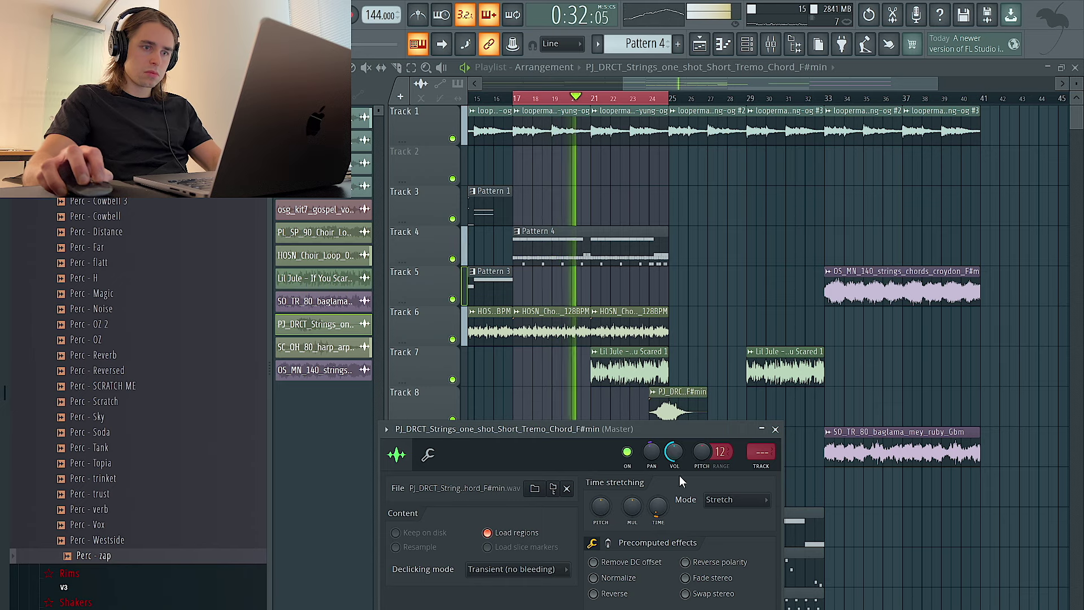
# Select Analog Lab V in Pattern 1's channel rack and place Pattern 1 on Track 2 from bar 33 to 41
pyautogui.scroll(-3, 737, 269)
pyautogui.click(513, 215)
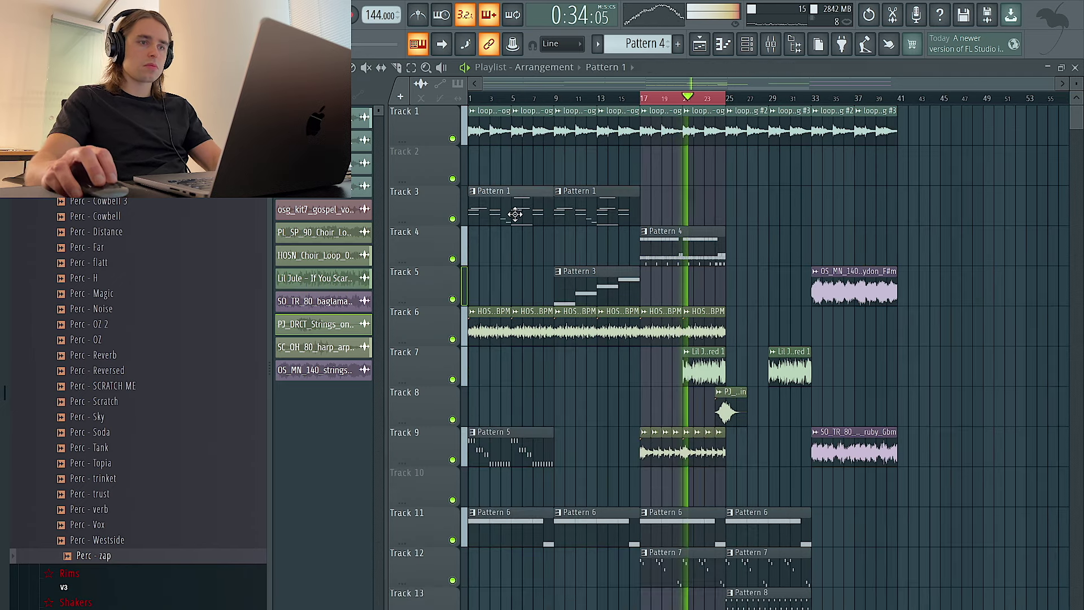
pyautogui.press('F6')
pyautogui.click(417, 252)
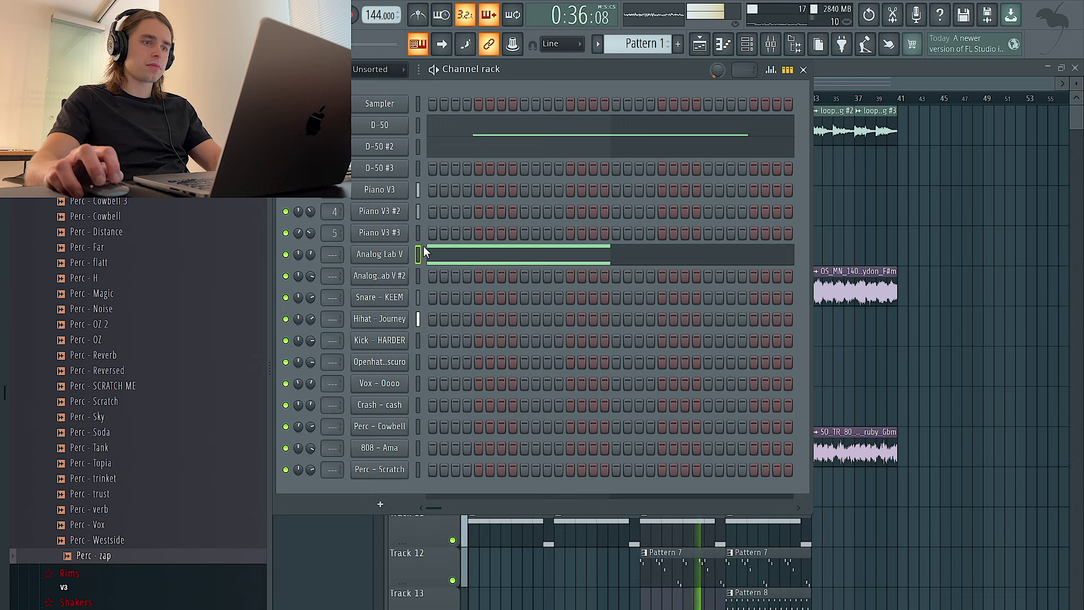
pyautogui.moveTo(638, 44); pyautogui.dragTo(638, 6)
pyautogui.press('Right')
pyautogui.press('F6')
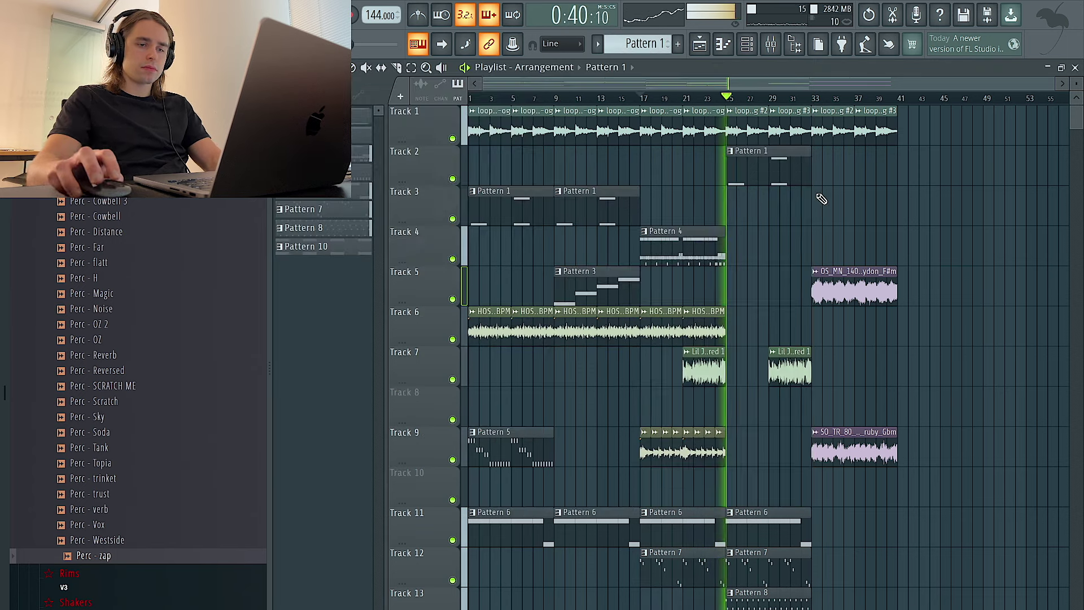
pyautogui.keyDown('ctrl'); pyautogui.scroll(3, 804, 262); pyautogui.keyUp('ctrl')
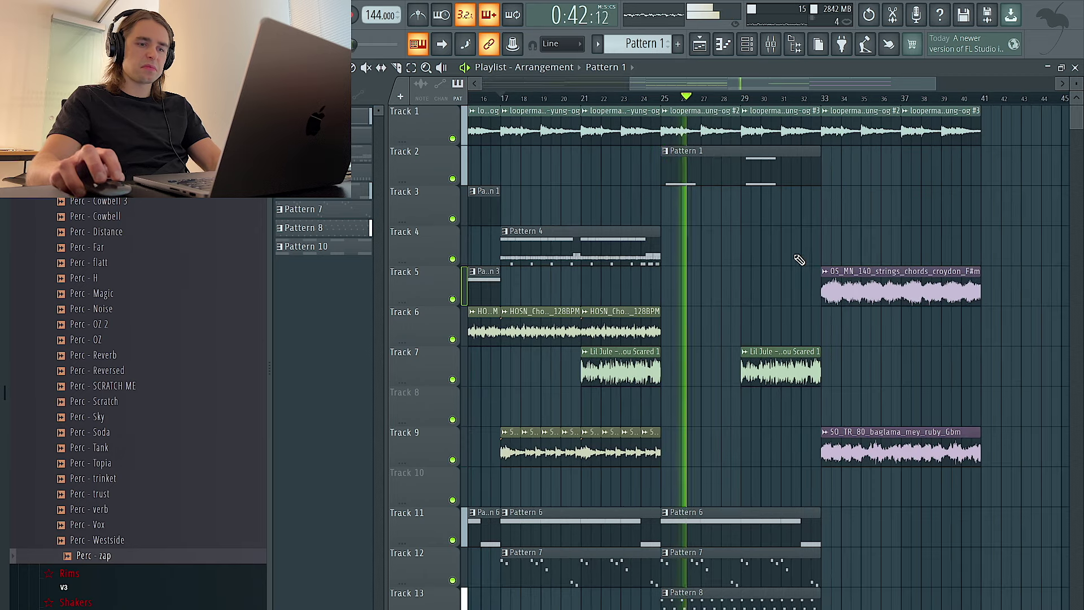
pyautogui.moveTo(773, 183); pyautogui.dragTo(933, 183)
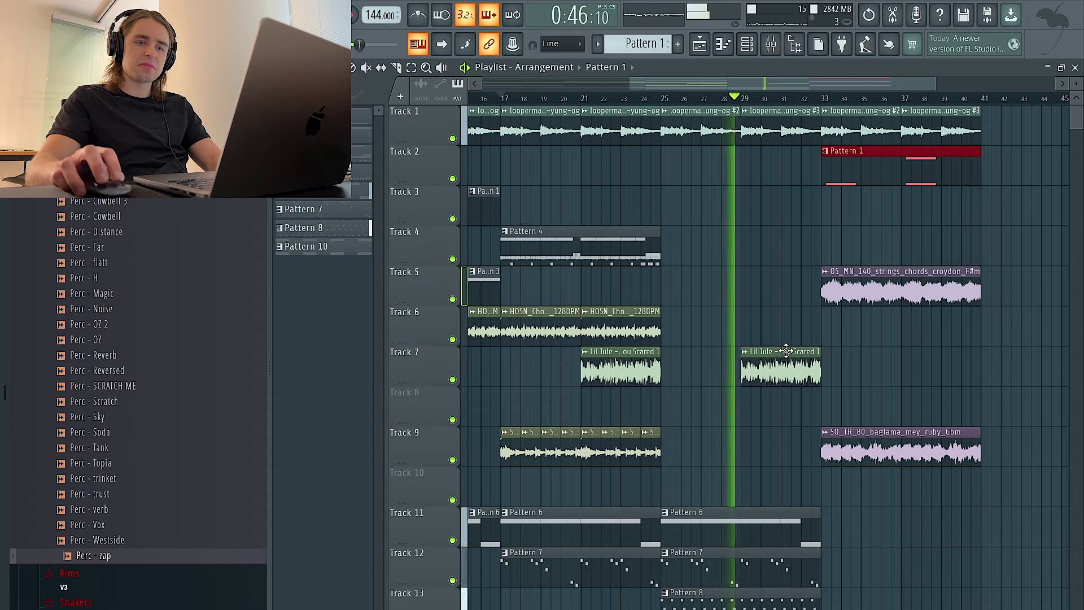
# Try deleting the Pattern 7 clip at bar 25 on Track 12, and undo the deletion
pyautogui.rightClick(764, 556)
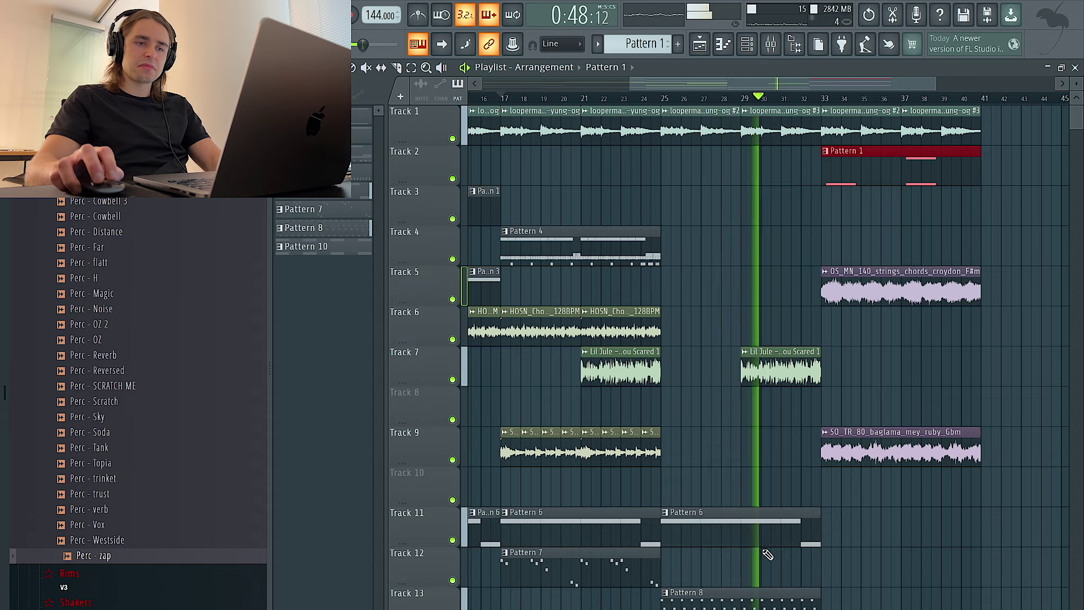
pyautogui.hotkey('ctrl', 'z')
# Loop bars 25 to 33 and place a copy of the HOSN choir loop at bar 25 on Track 6
pyautogui.moveTo(821, 97); pyautogui.dragTo(662, 100)
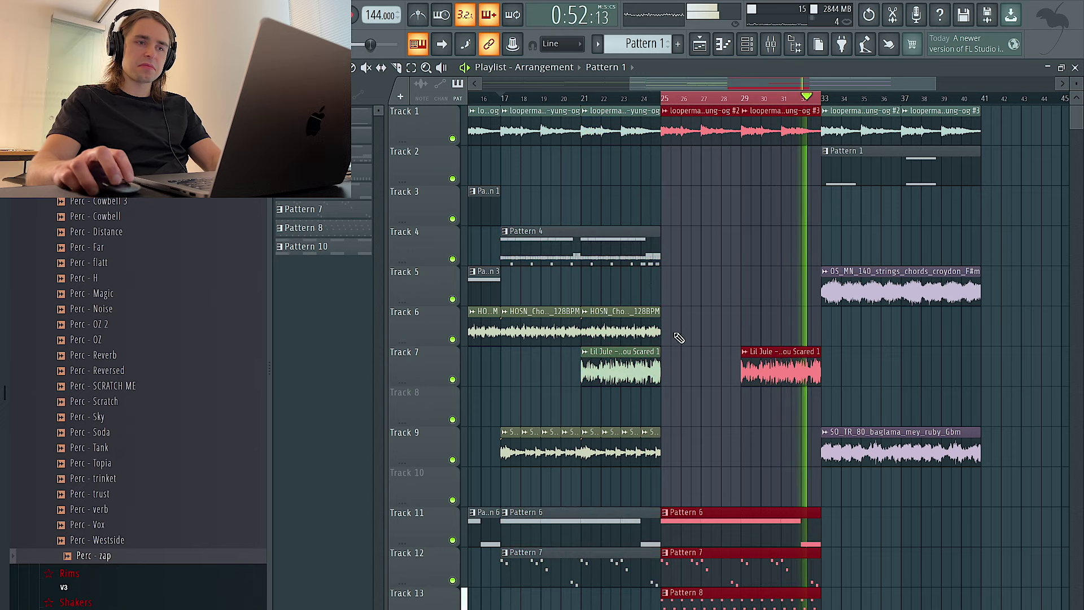
pyautogui.click(639, 327)
pyautogui.click(668, 327)
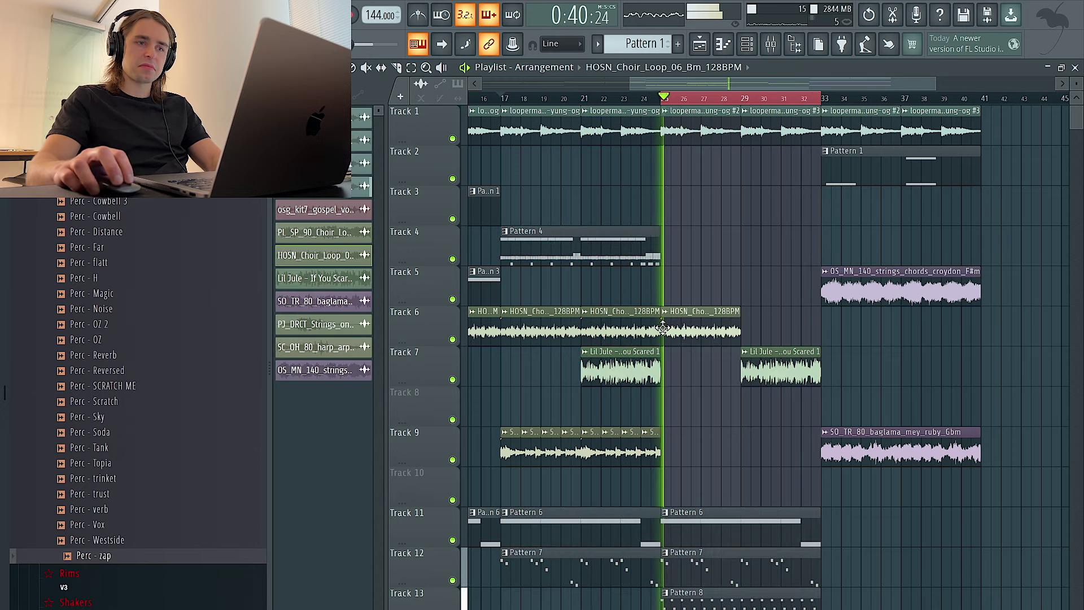
# Delete the choir loop copy at bar 25 on Track 6 and place Pattern 3 at bar 25 on Track 5
pyautogui.rightClick(714, 328)
pyautogui.scroll(-3, 756, 287)
pyautogui.click(583, 281)
pyautogui.click(723, 286)
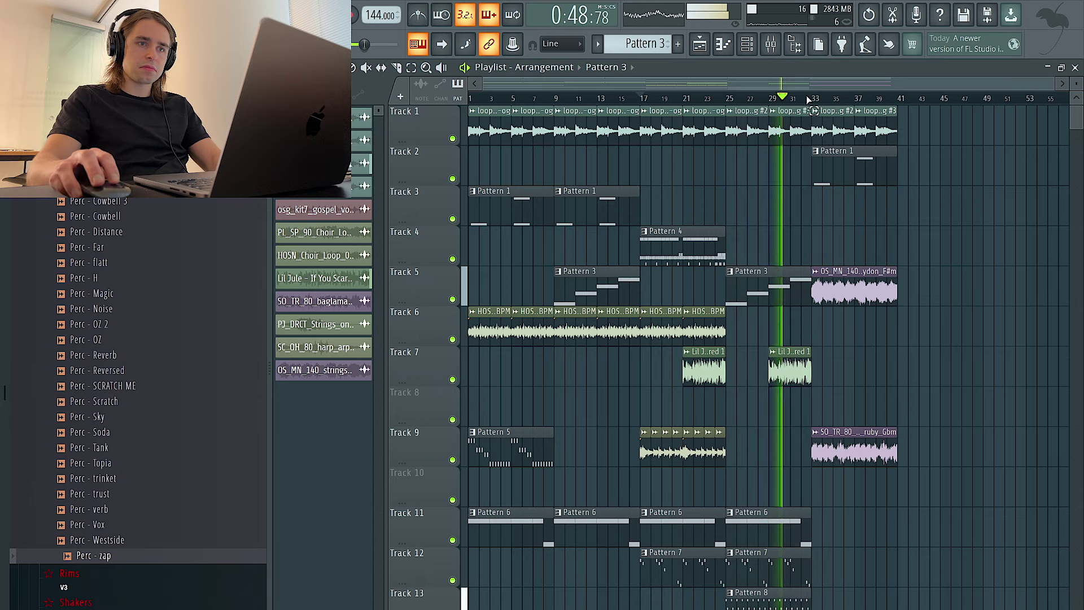
# Loop bars 17 to 33, place Pattern 8 at bar 17 on Track 13, and check its channels in the channel rack
pyautogui.moveTo(810, 100); pyautogui.dragTo(647, 99)
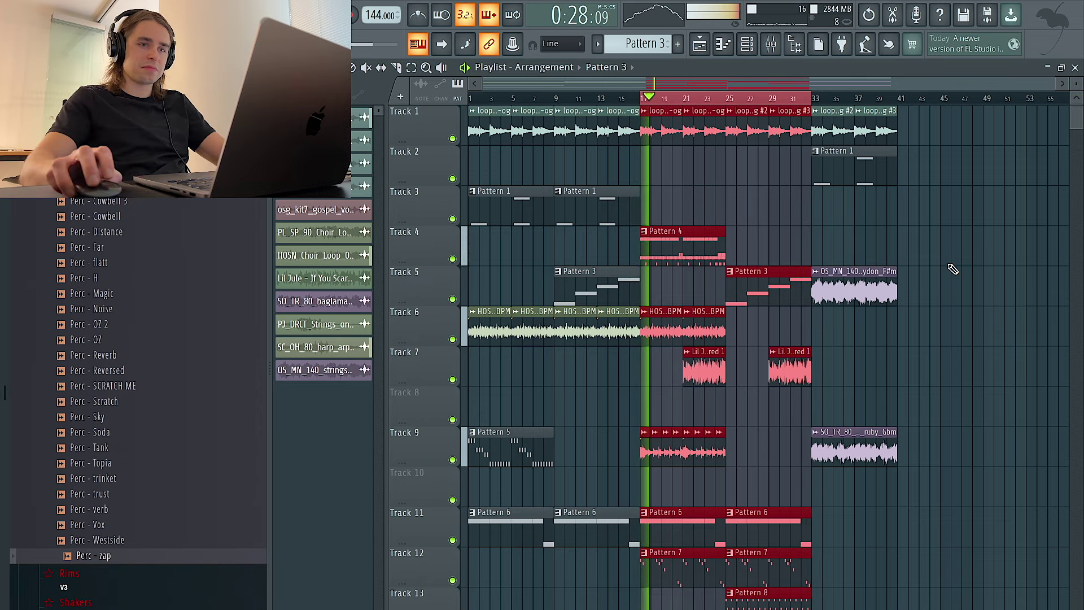
pyautogui.click(830, 542)
pyautogui.click(641, 604)
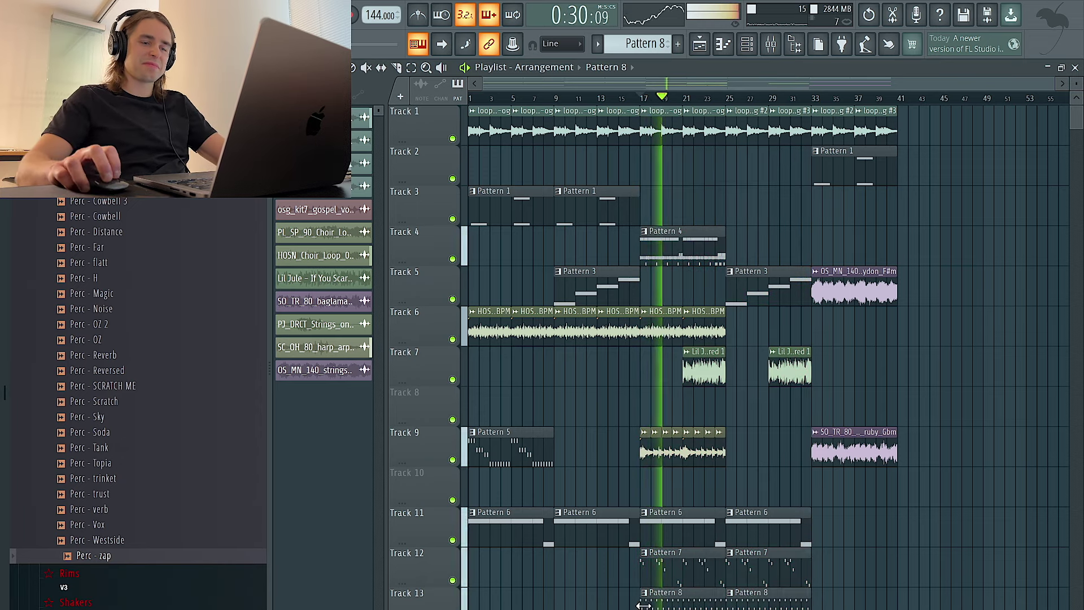
pyautogui.click(751, 48)
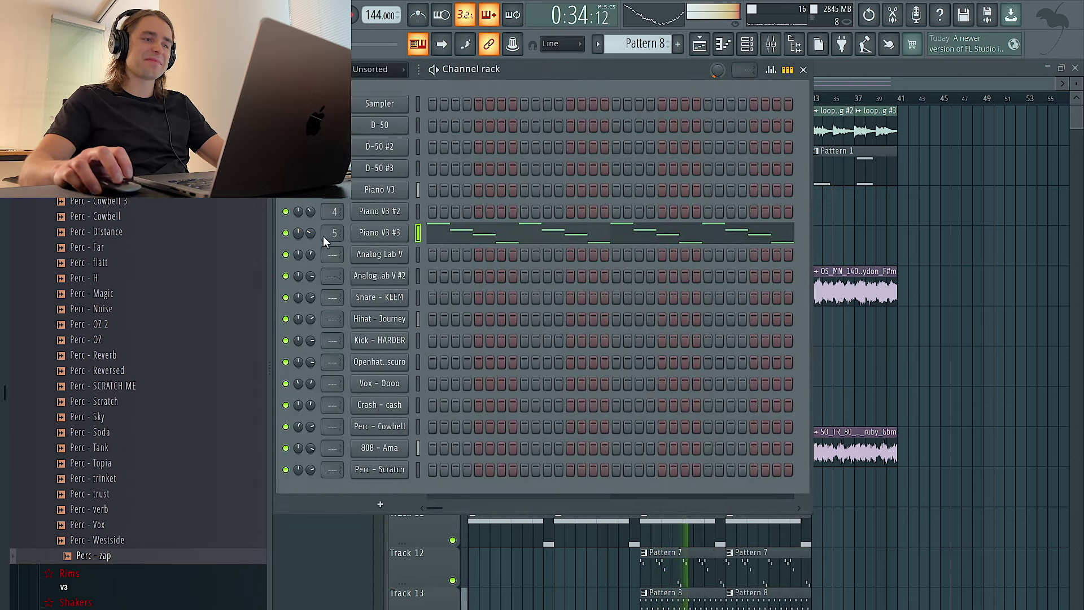
pyautogui.rightClick(866, 319)
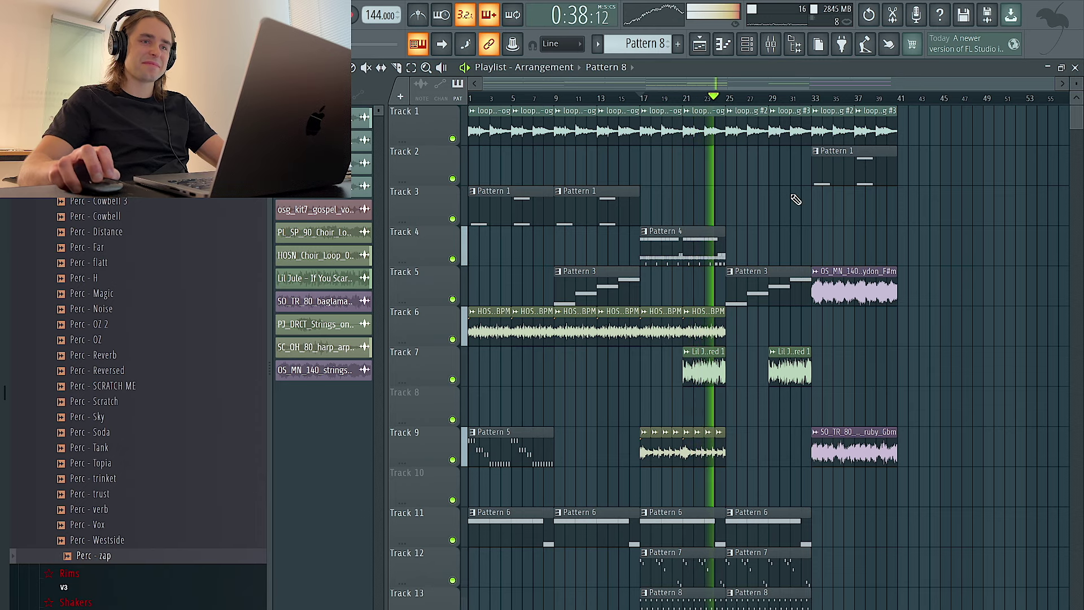
# Loop bars 17 to 25, move Track 1's piano loop at bar 21 to Track 2, refill its slot on Track 1, and mute Track 2
pyautogui.moveTo(725, 100); pyautogui.dragTo(668, 99)
pyautogui.moveTo(699, 136); pyautogui.dragTo(697, 187)
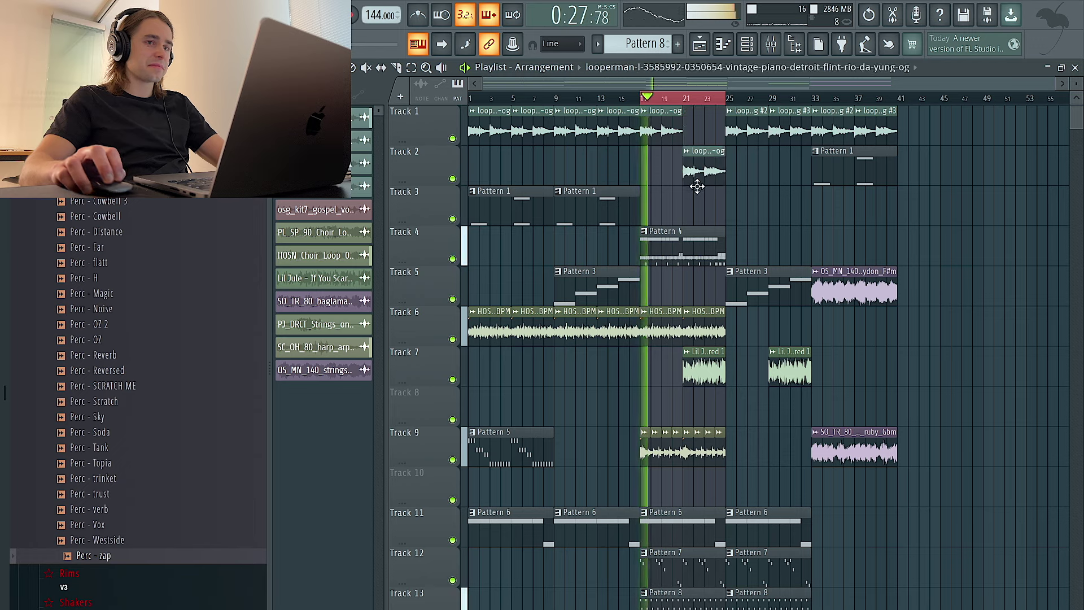
pyautogui.click(693, 131)
pyautogui.click(453, 179)
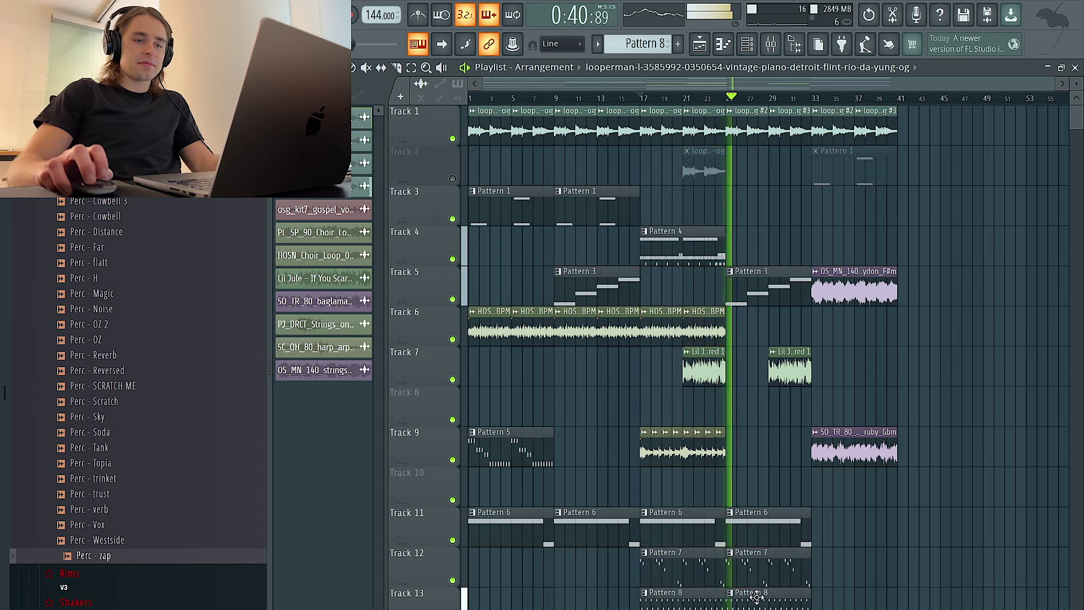
# Delete the Pattern 8 clip at bar 25 on Track 13 and the Pattern 3 clip at bar 25 on Track 5
pyautogui.rightClick(750, 591)
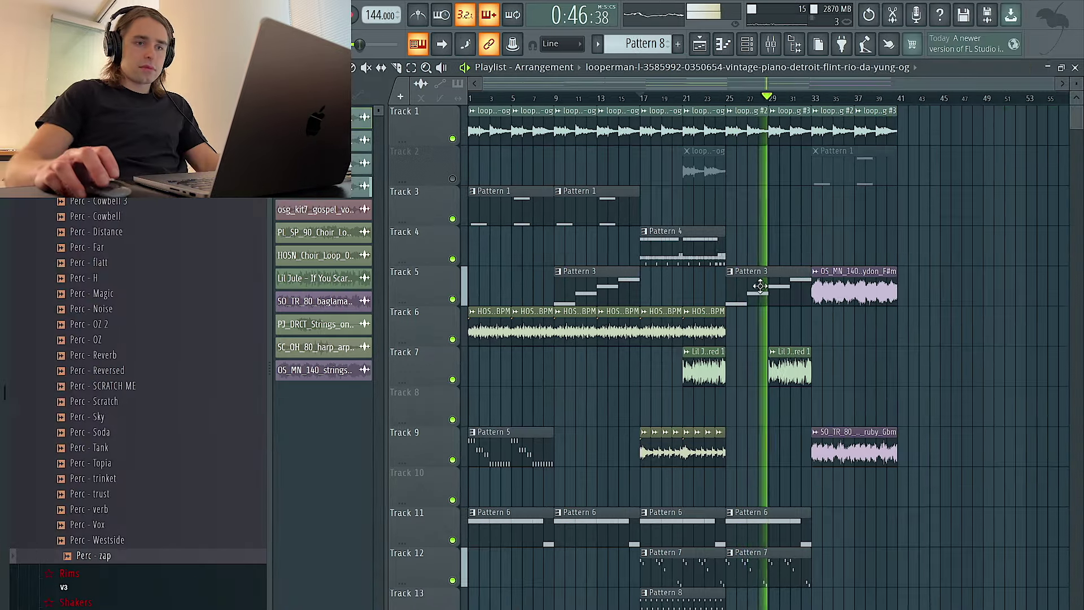
pyautogui.rightClick(760, 286)
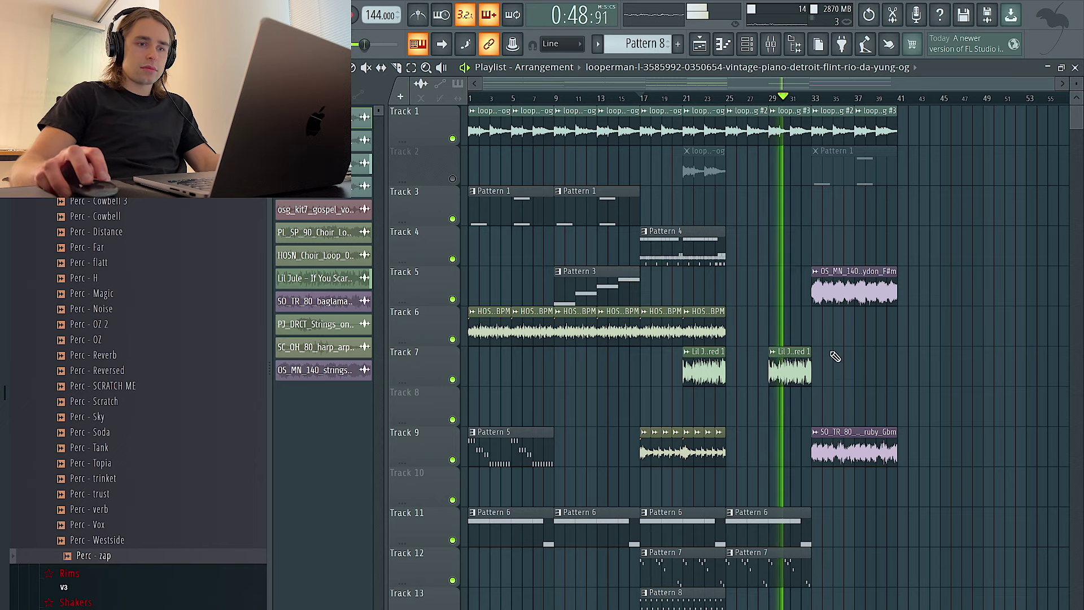
# Replace the #3 piano loop at bar 29 on Track 1 with a duplicate of the #2 loop from bar 25
pyautogui.rightClick(783, 130)
pyautogui.moveTo(778, 134); pyautogui.dragTo(765, 139)
pyautogui.hotkey('ctrl', 'b')
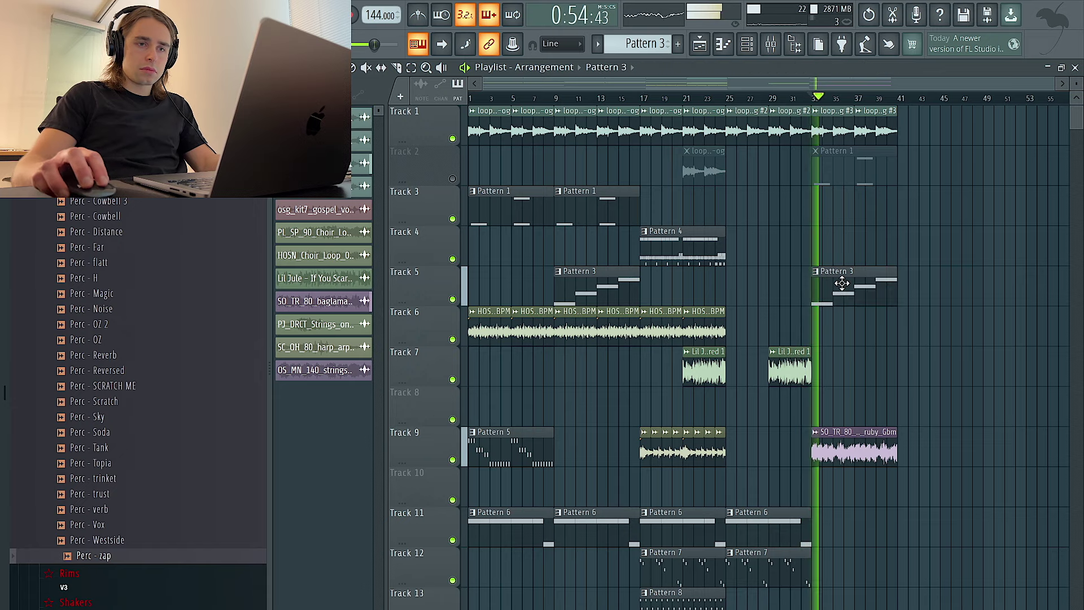
# View Pattern 3's notes in the piano roll, and duplicate the baglama loop on Track 9 to bar 41
pyautogui.doubleClick(842, 284)
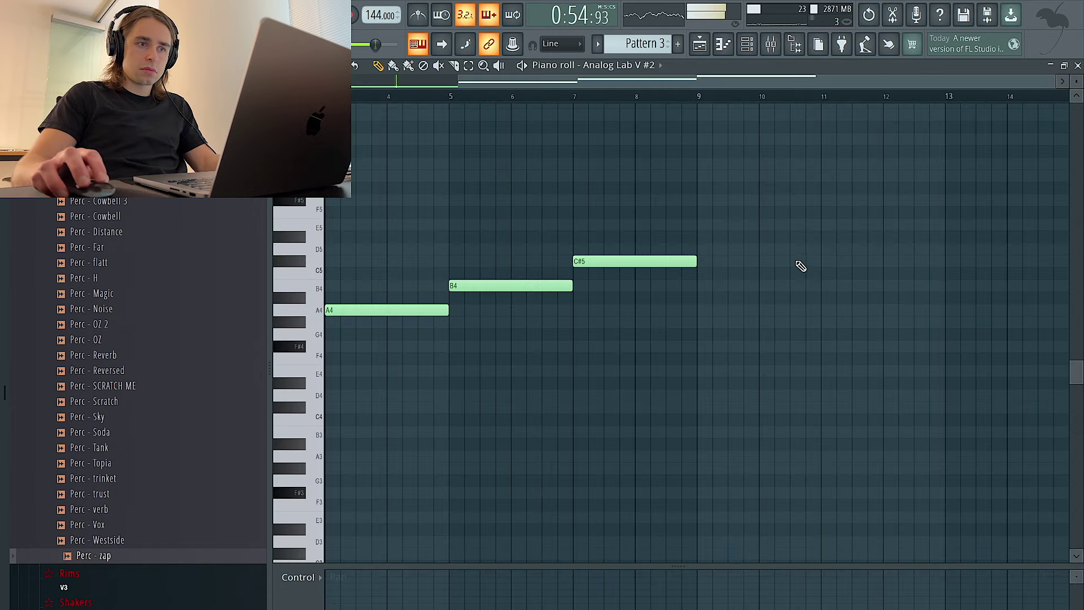
pyautogui.click(722, 45)
pyautogui.moveTo(950, 477); pyautogui.dragTo(885, 422)
pyautogui.hotkey('ctrl', 'b')
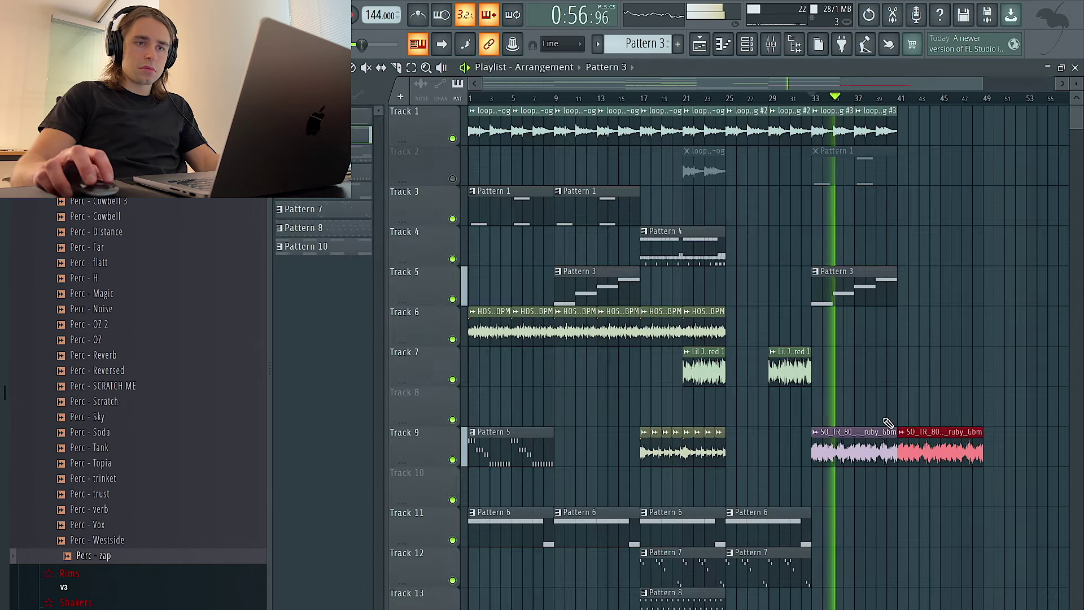
# Duplicate Track 1's two #3 piano loops from bars 33 to 41 so the copies start at bar 41
pyautogui.hscroll(3, 884, 389)
pyautogui.moveTo(782, 108); pyautogui.dragTo(710, 142)
pyautogui.hotkey('ctrl', 'b')
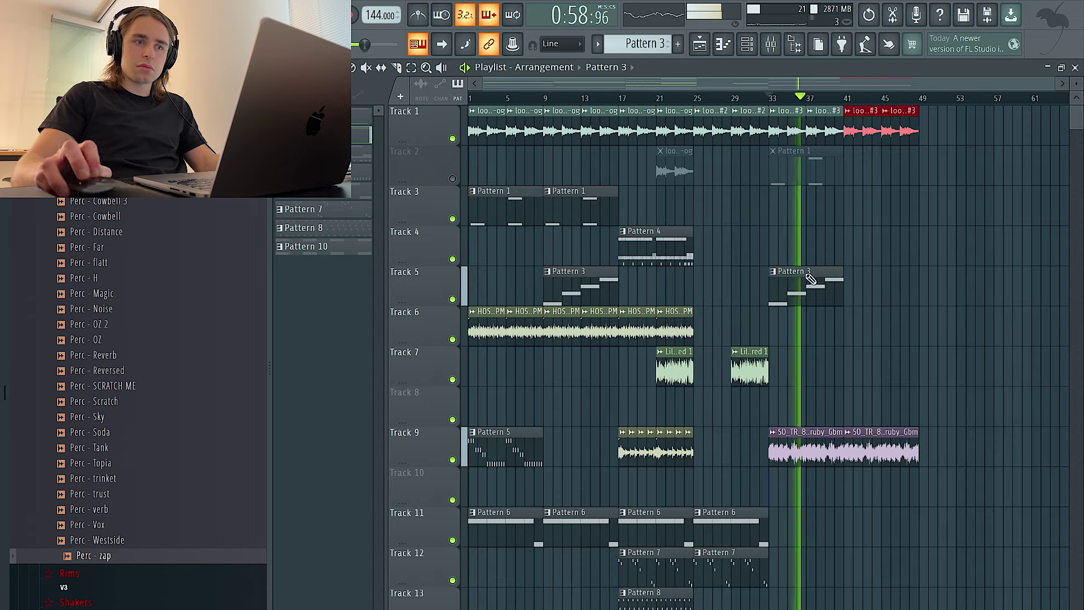
# Lower Pattern 3's third note, the B4, to F#4 in the piano roll and change the snap setting
pyautogui.doubleClick(762, 292)
pyautogui.moveTo(624, 288); pyautogui.dragTo(623, 348)
pyautogui.click(308, 66)
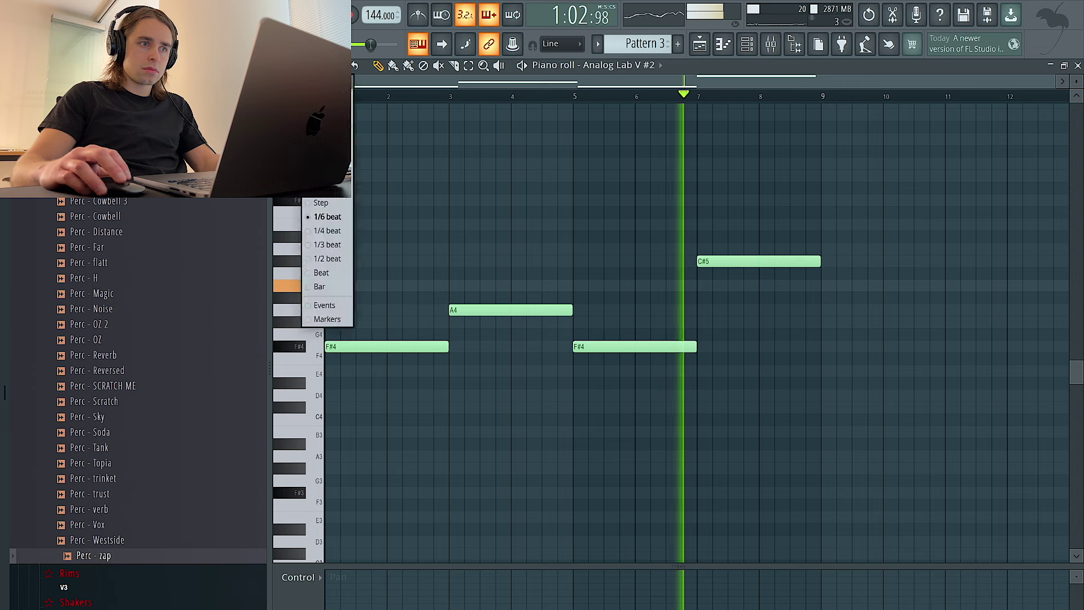
pyautogui.click(324, 130)
pyautogui.click(700, 45)
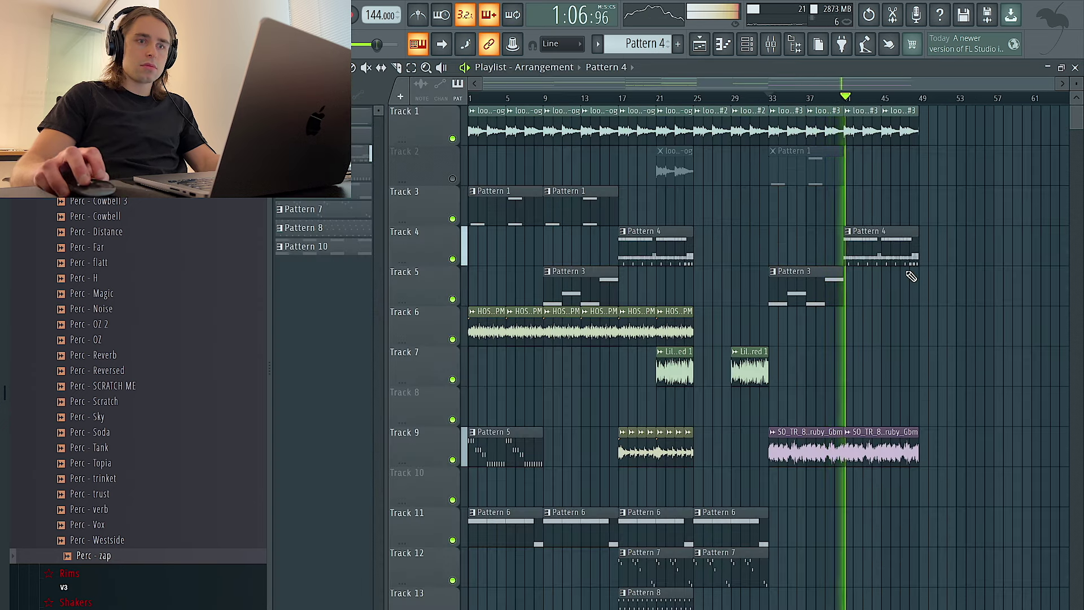
# Duplicate the Pattern 4, baglama loop and Pattern 8 clips that start at bar 41 to bar 49
pyautogui.scroll(-1, 909, 338)
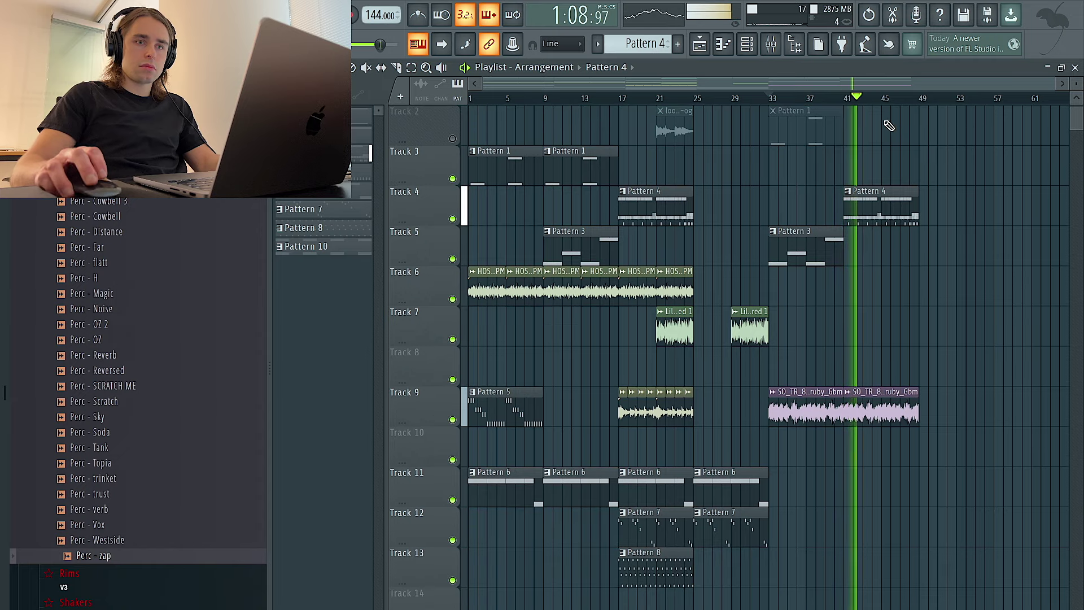
pyautogui.scroll(1, 889, 125)
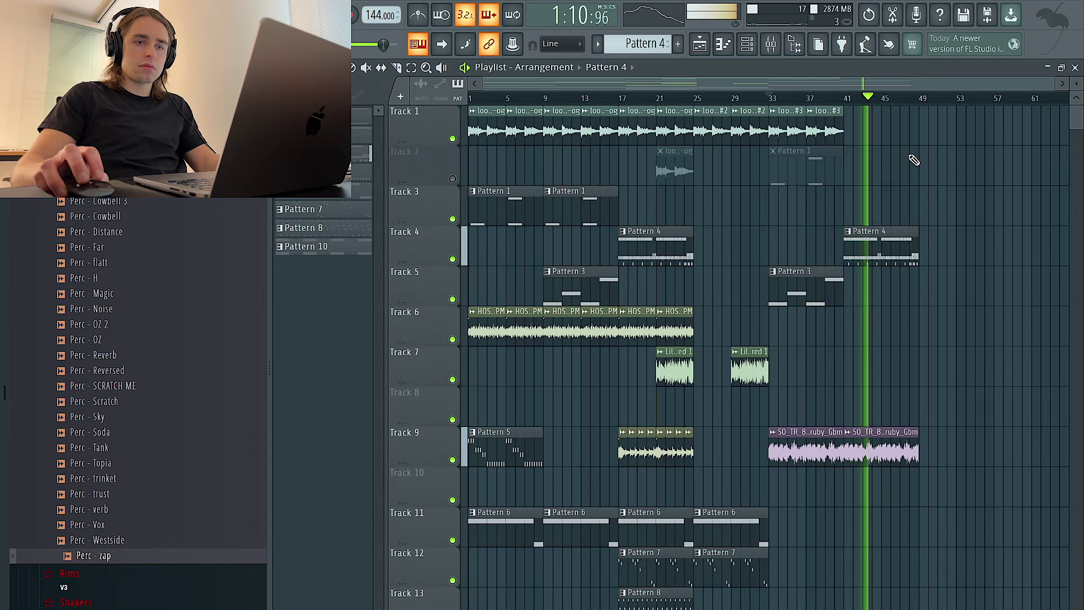
pyautogui.scroll(-2, 909, 223)
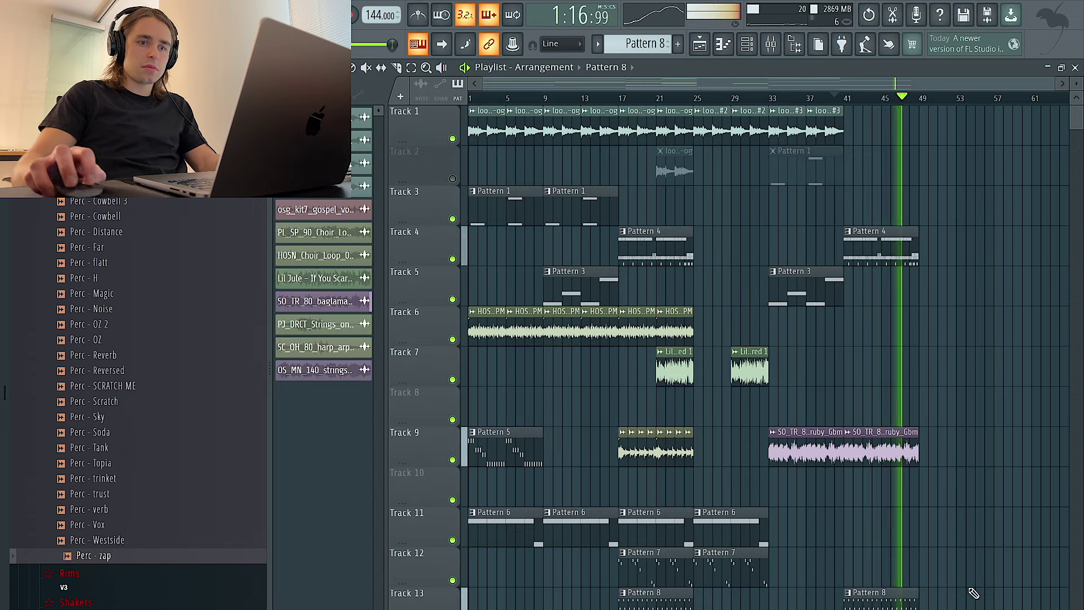
pyautogui.moveTo(957, 607); pyautogui.dragTo(867, 353)
pyautogui.hotkey('ctrl', 'b')
pyautogui.scroll(-2, 960, 311)
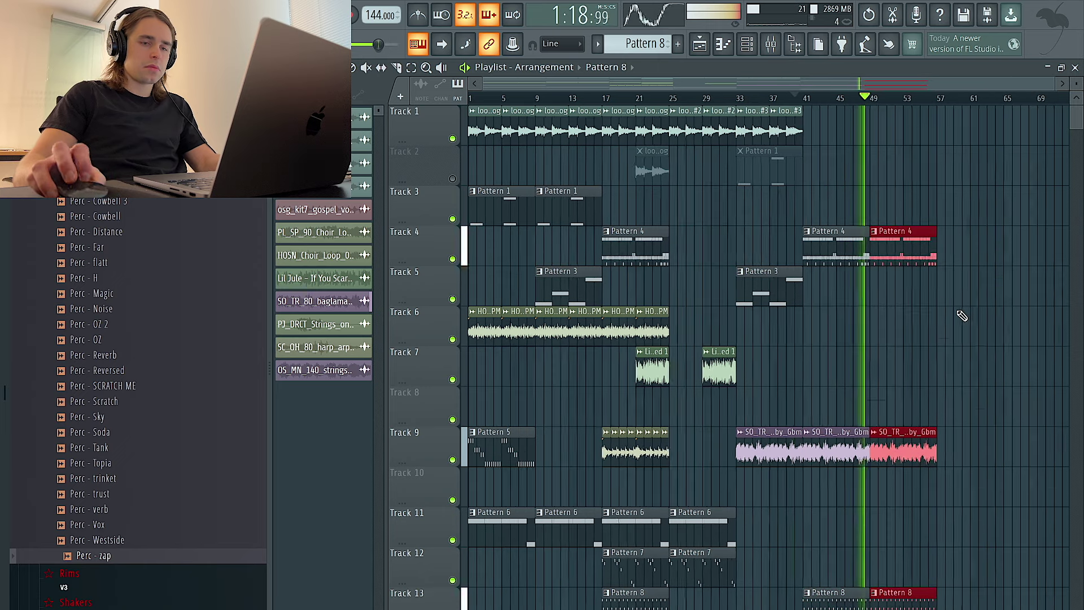
# Open the baglama loop's audio clip settings at the volume control, and loop bars 41 to 57 in the playlist
pyautogui.doubleClick(901, 452)
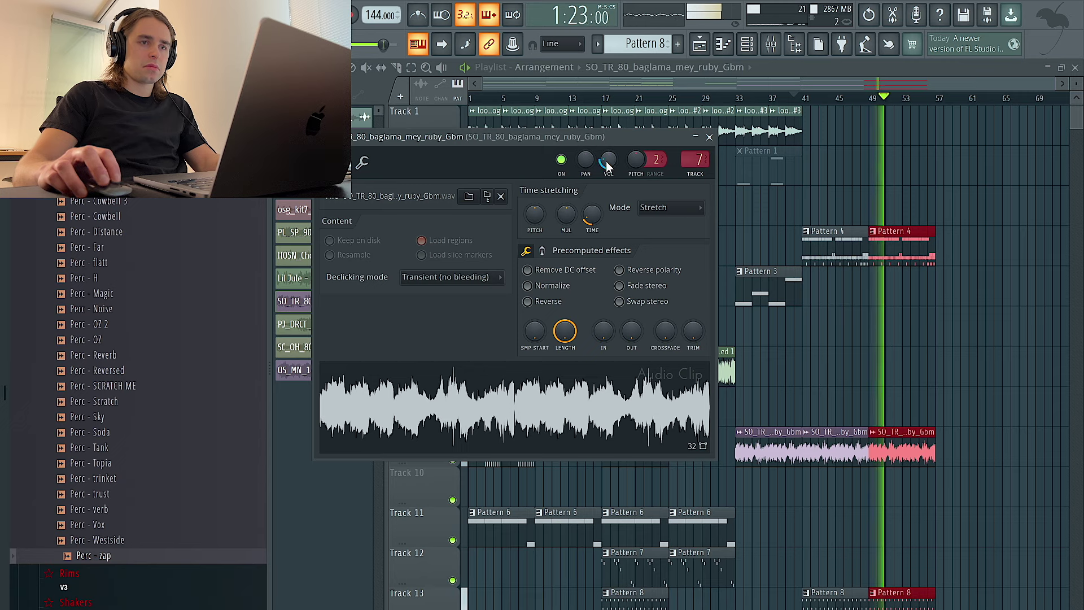
pyautogui.keyDown('ctrl'); pyautogui.click(1019, 364); pyautogui.keyUp('ctrl')
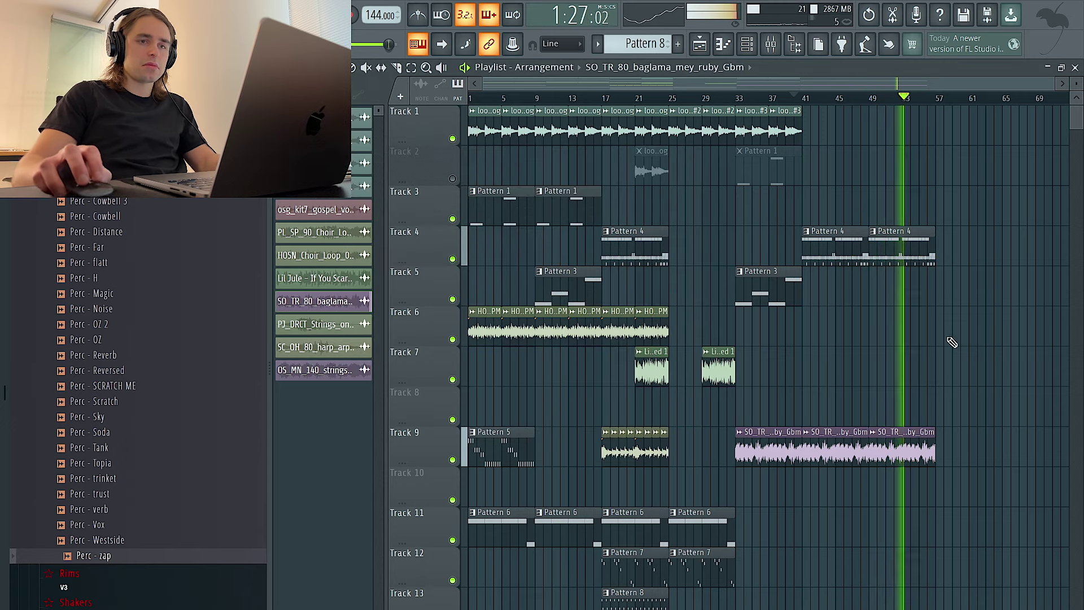
pyautogui.scroll(3, 945, 337)
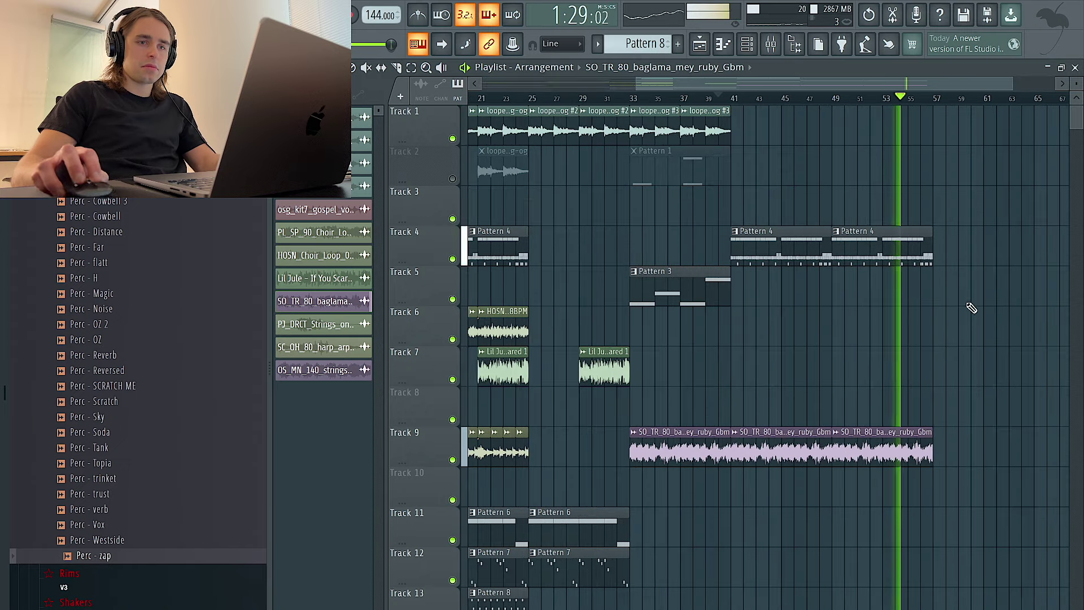
pyautogui.moveTo(940, 116); pyautogui.dragTo(777, 101)
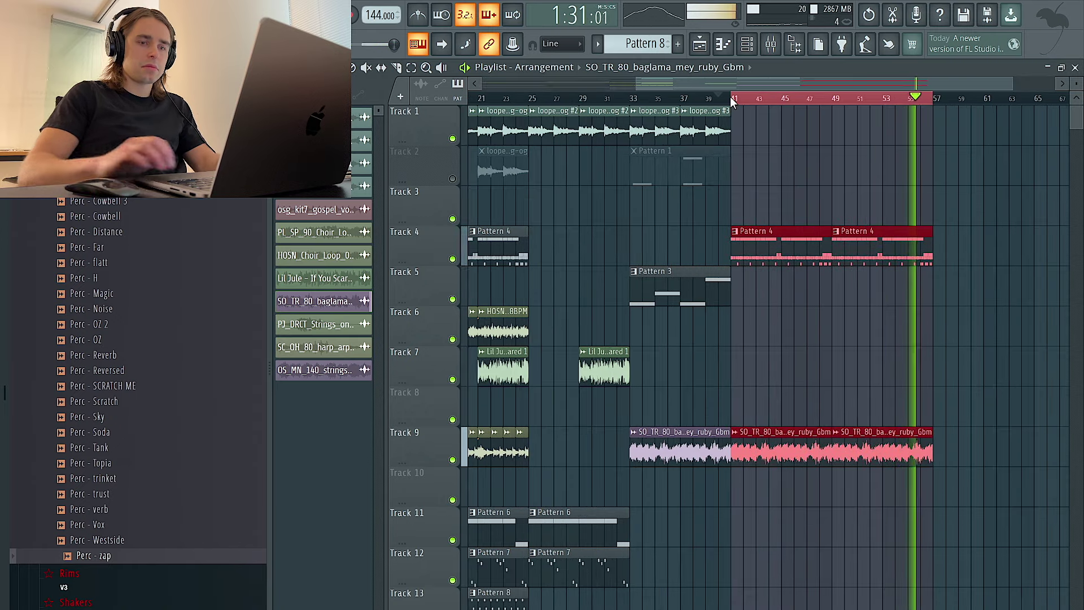
# Switch to Splice's strings results and bring CSS_Secrets_F#min_182bpm_Violin3_Phrase7 into FL Studio at bar 49 on Track 6
pyautogui.hotkey('ctrl', 'Left')
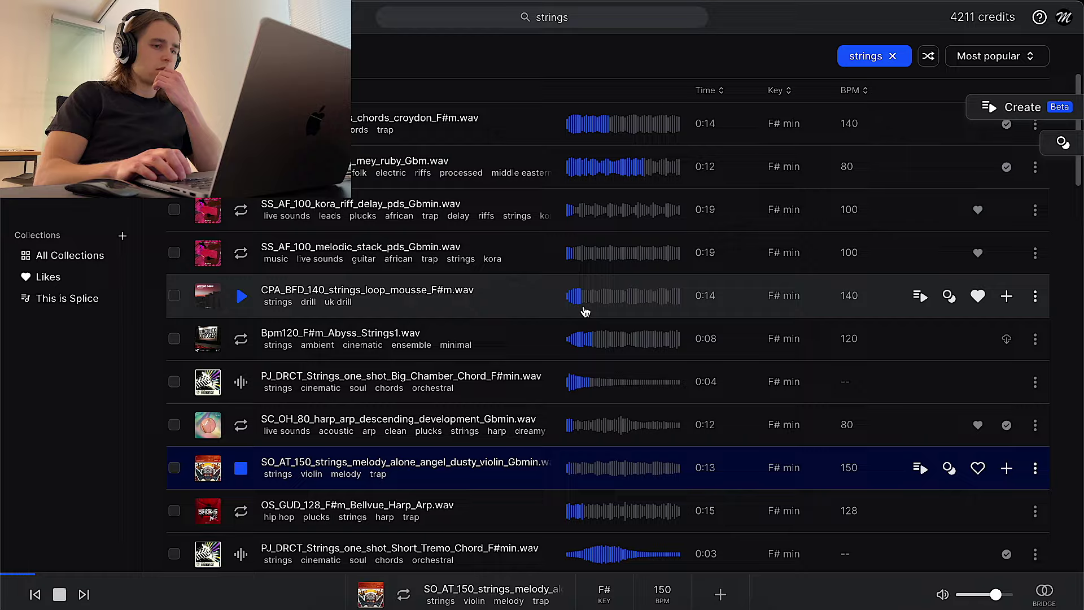
pyautogui.hotkey('ctrl', 'Right')
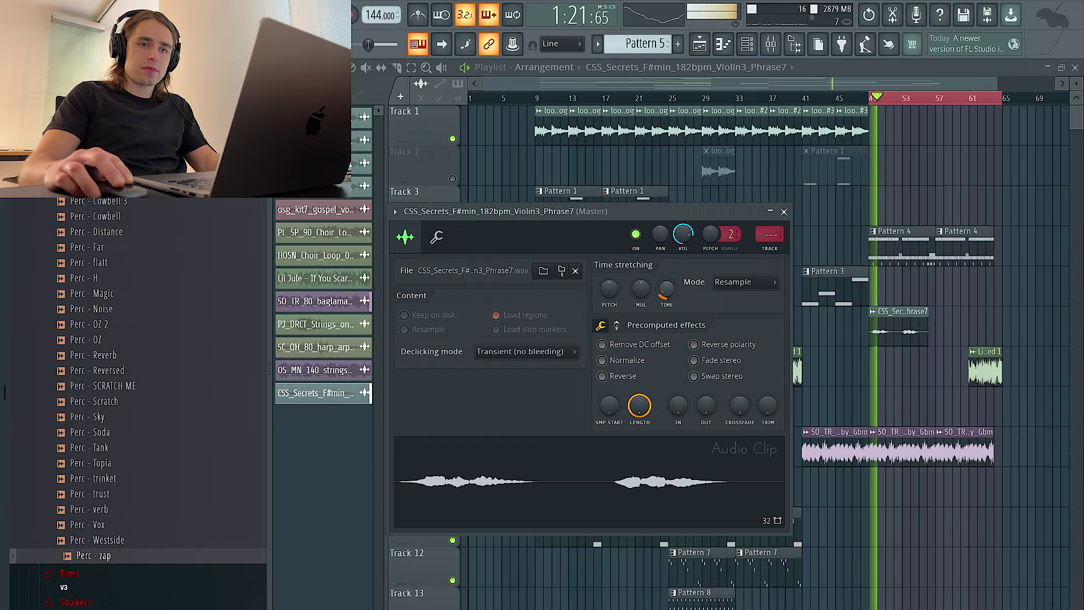
# Set the violin phrase's time stretching mode to Stretch and place a second copy at bar 57 on Track 6
pyautogui.click(726, 281)
pyautogui.click(729, 322)
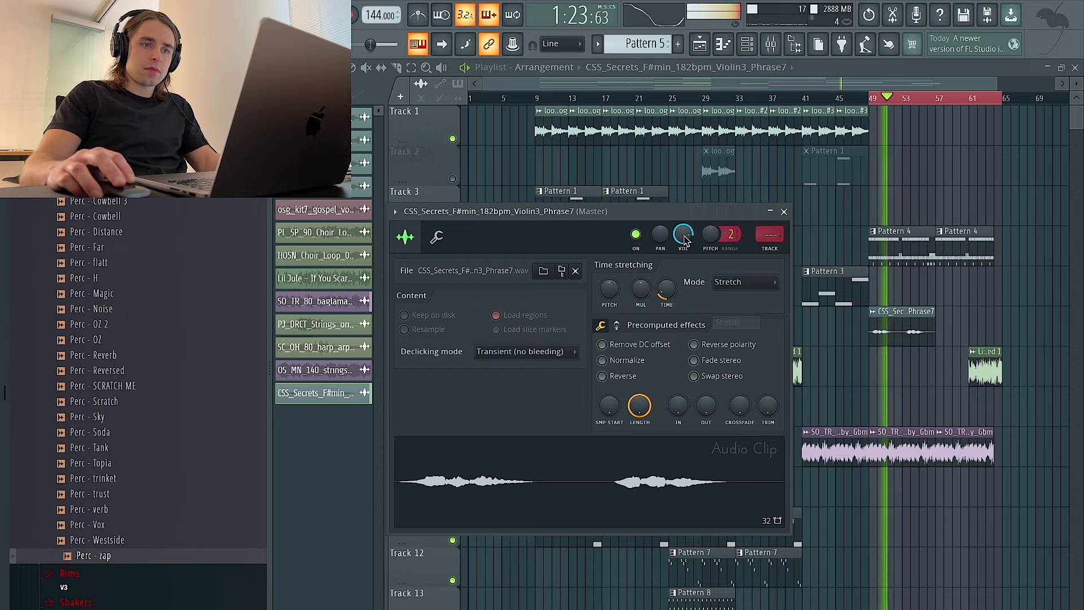
pyautogui.click(903, 318)
pyautogui.click(942, 329)
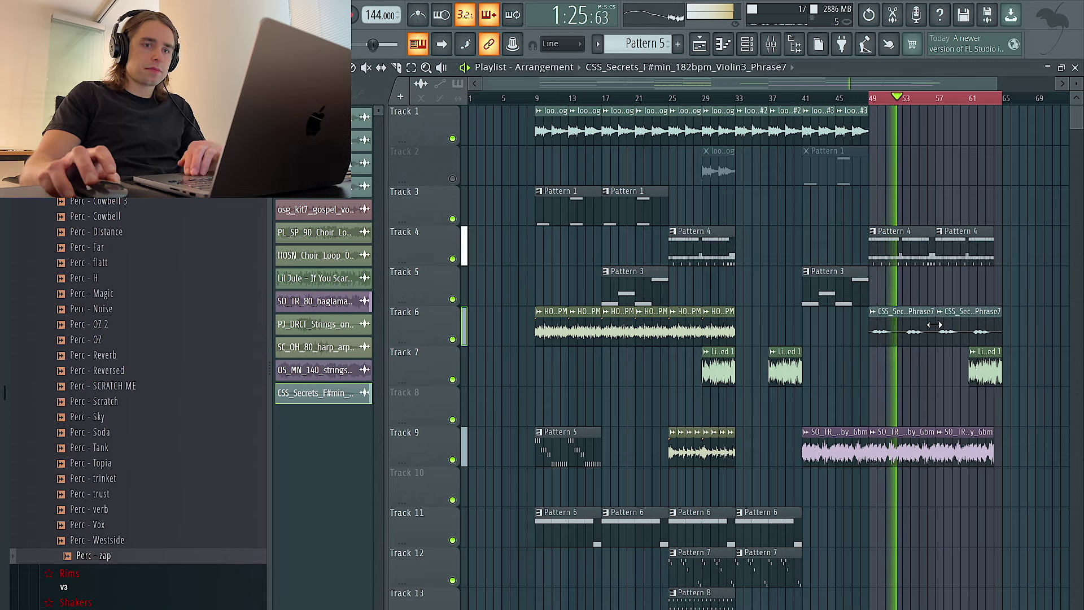
# Switch to Splice and search the sample library for "vocals"
pyautogui.hotkey('ctrl', 'Left')
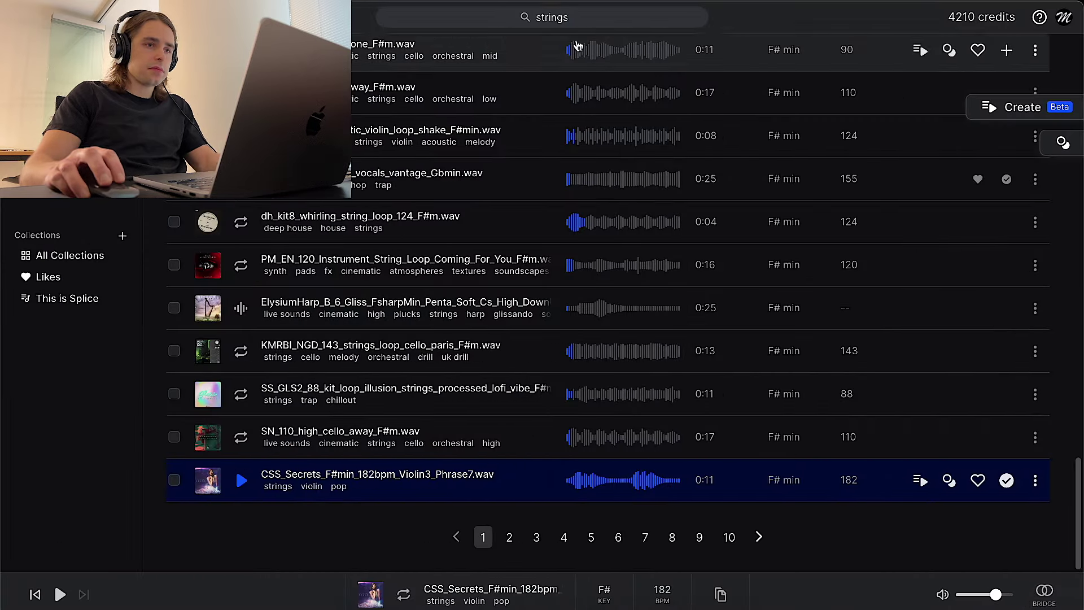
pyautogui.click(591, 19)
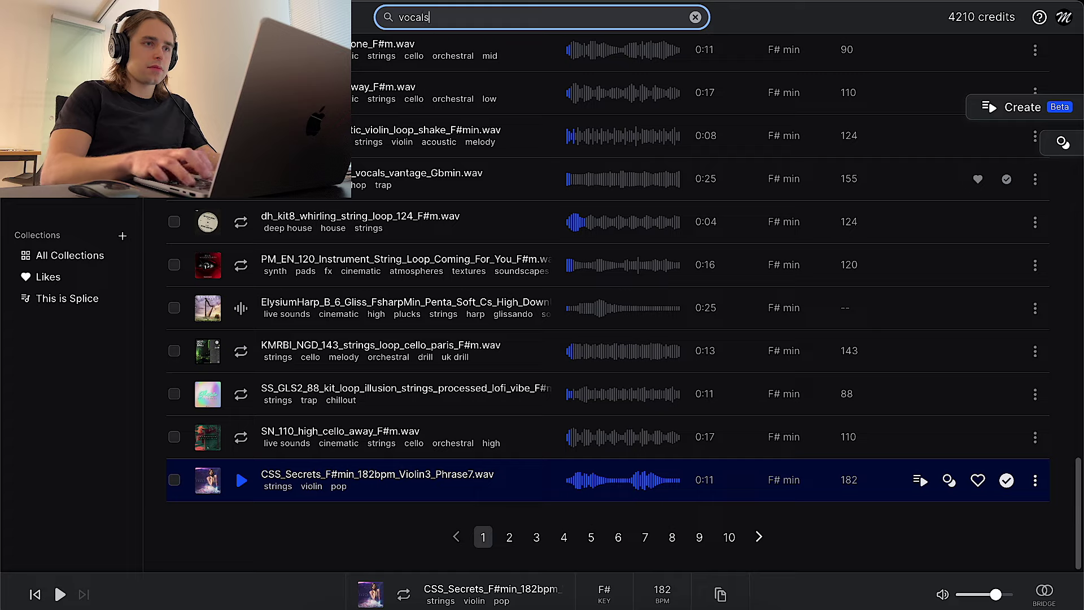
pyautogui.press('Return')
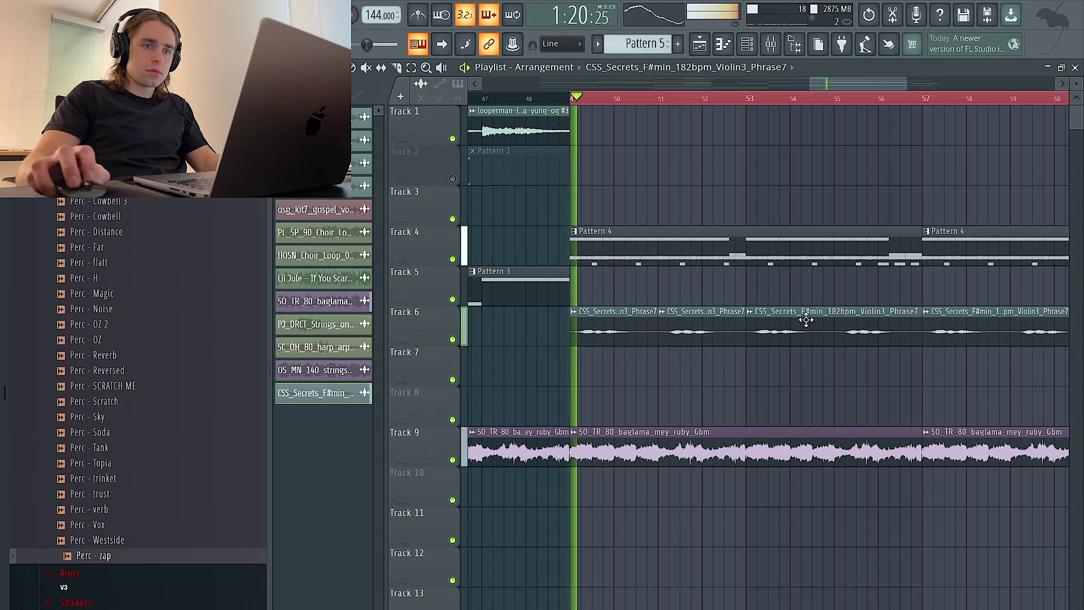
# Trim the violin phrase on Track 6 to two-bar clips at bars 49, 53, 57 and 61, removing the pieces between them
pyautogui.moveTo(782, 321)
pyautogui.mouseDown()
pyautogui.moveTo(694, 322)
pyautogui.moveTo(773, 321)
pyautogui.mouseUp()
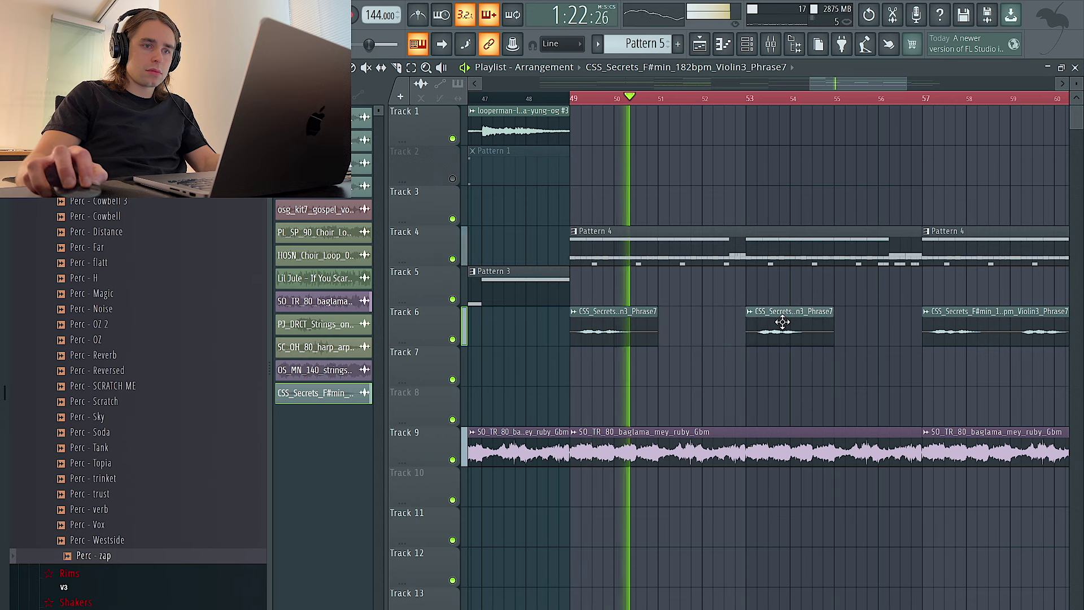
pyautogui.scroll(-3, 772, 321)
pyautogui.rightClick(855, 331)
pyautogui.moveTo(859, 344)
pyautogui.mouseDown()
pyautogui.moveTo(726, 308)
pyautogui.moveTo(767, 325)
pyautogui.moveTo(871, 325)
pyautogui.mouseUp()
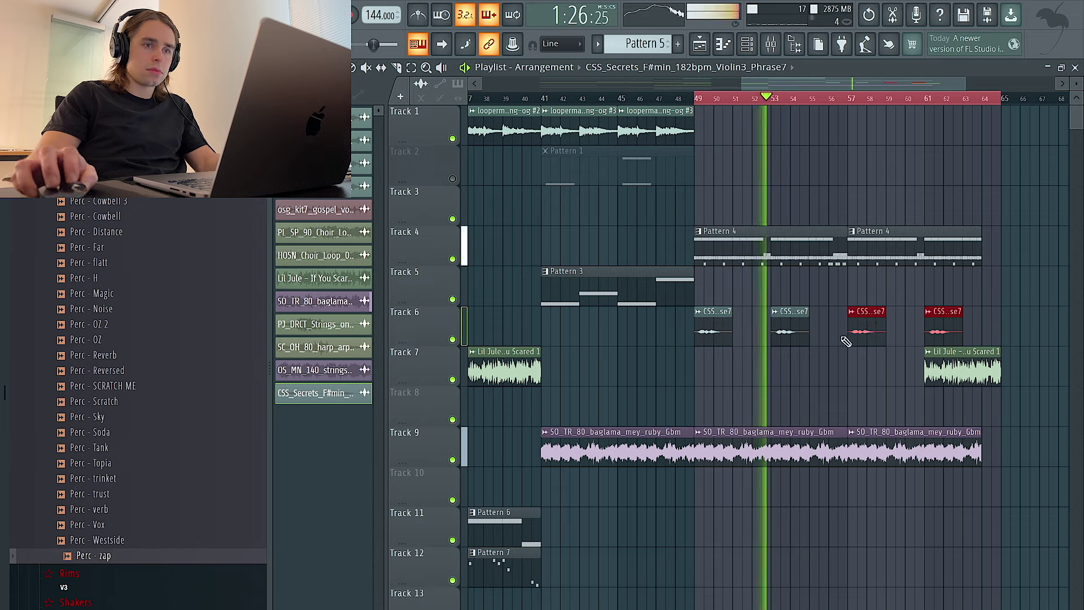
# Route the violin phrase to mixer track 9 and load Fruity parametric EQ 2 in slot 1, pulling band 1 down to cut the lows
pyautogui.doubleClick(800, 333)
pyautogui.click(799, 464)
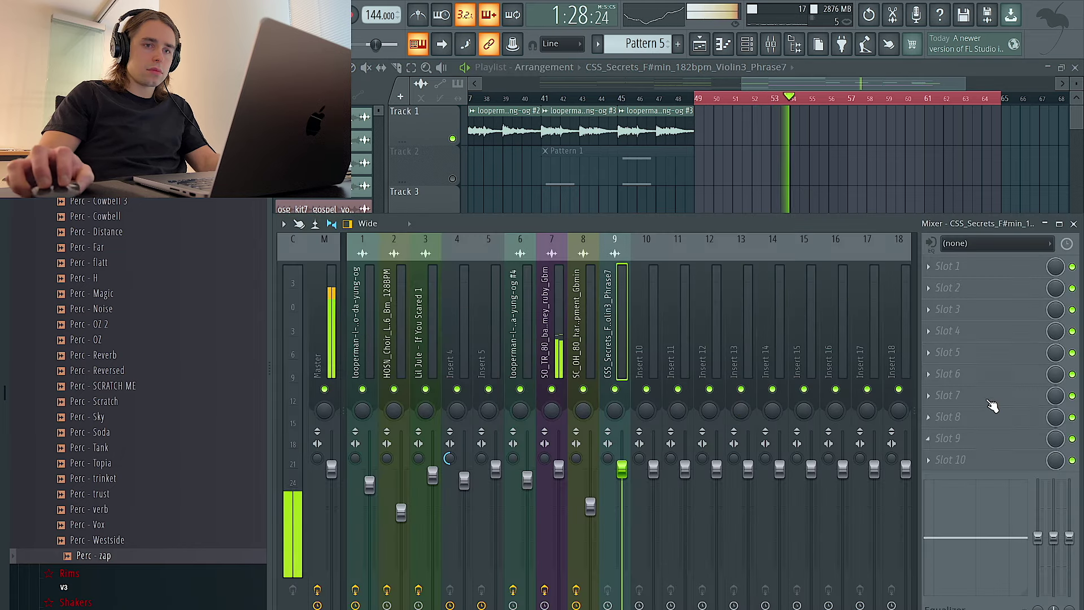
pyautogui.click(929, 267)
pyautogui.click(743, 235)
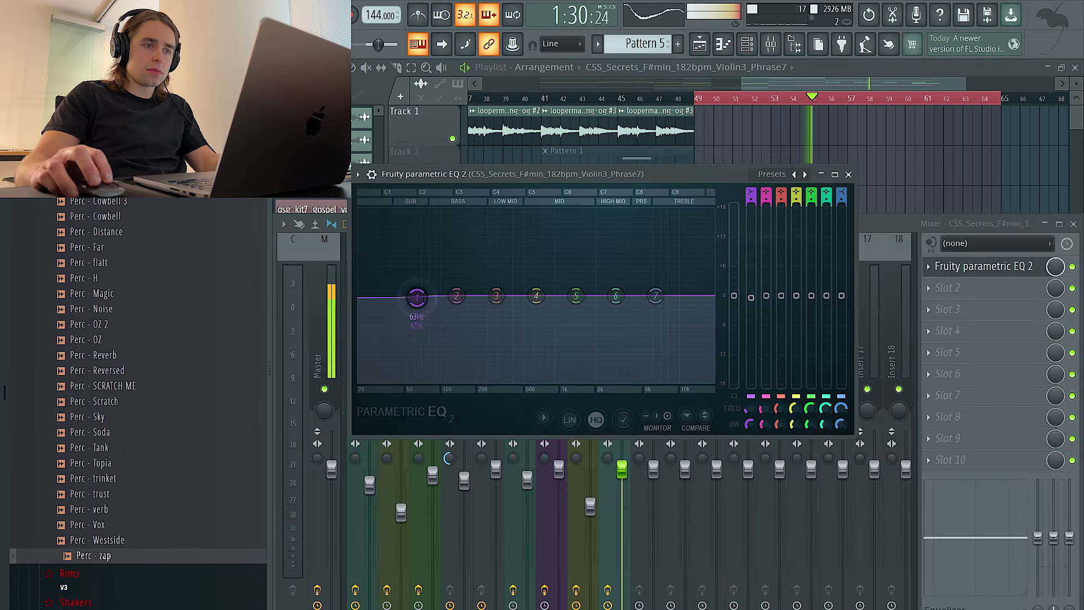
pyautogui.moveTo(416, 298); pyautogui.dragTo(432, 383)
# Load Fruity Reeverb 2 into slot 3 of the violin phrase's mixer track
pyautogui.click(928, 310)
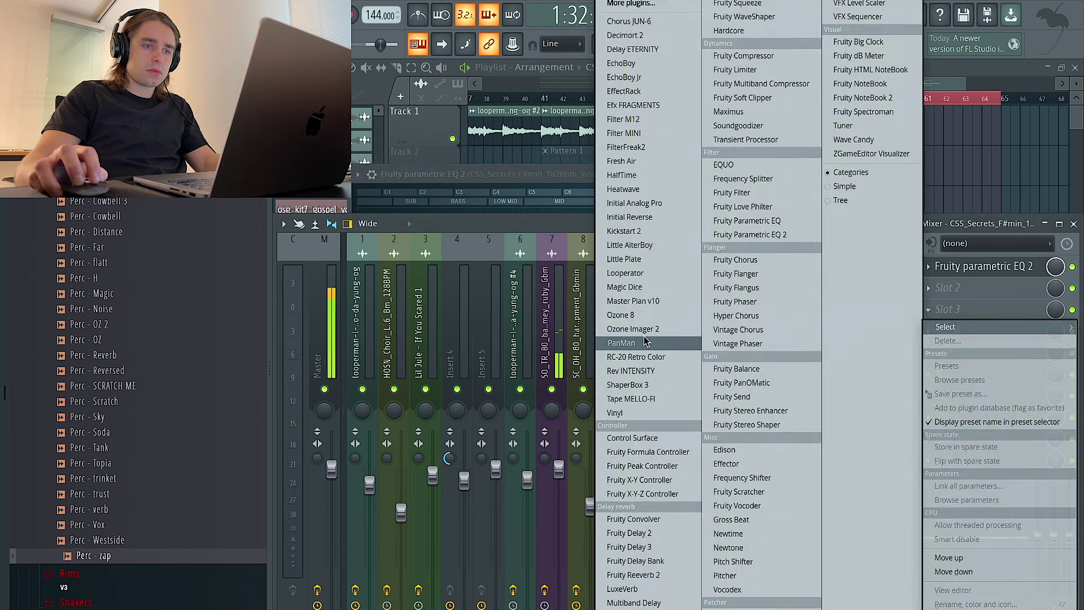
pyautogui.click(632, 574)
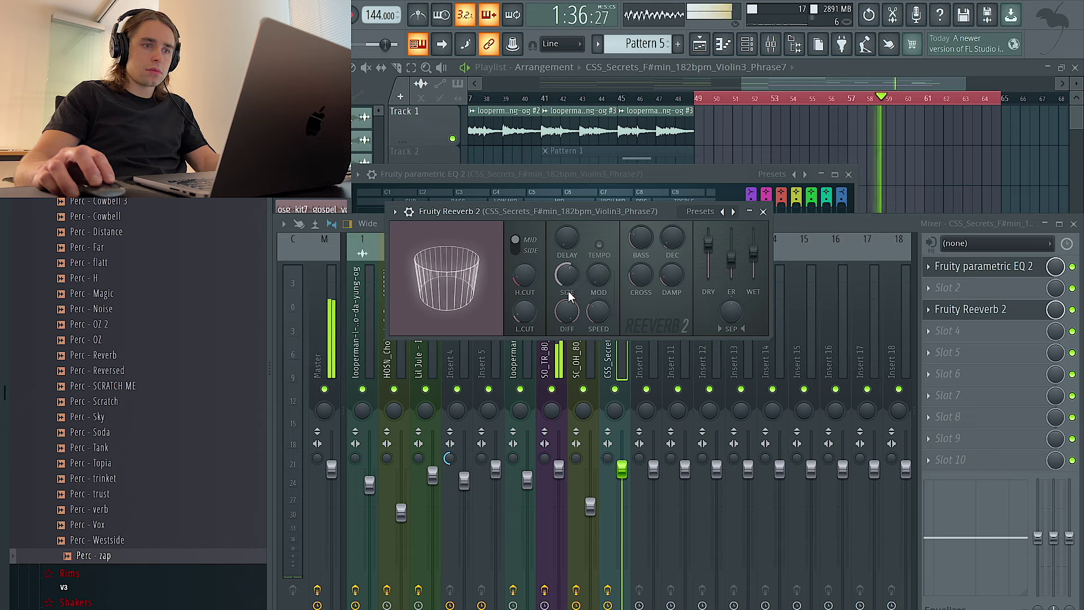
pyautogui.click(622, 469)
pyautogui.press('F5')
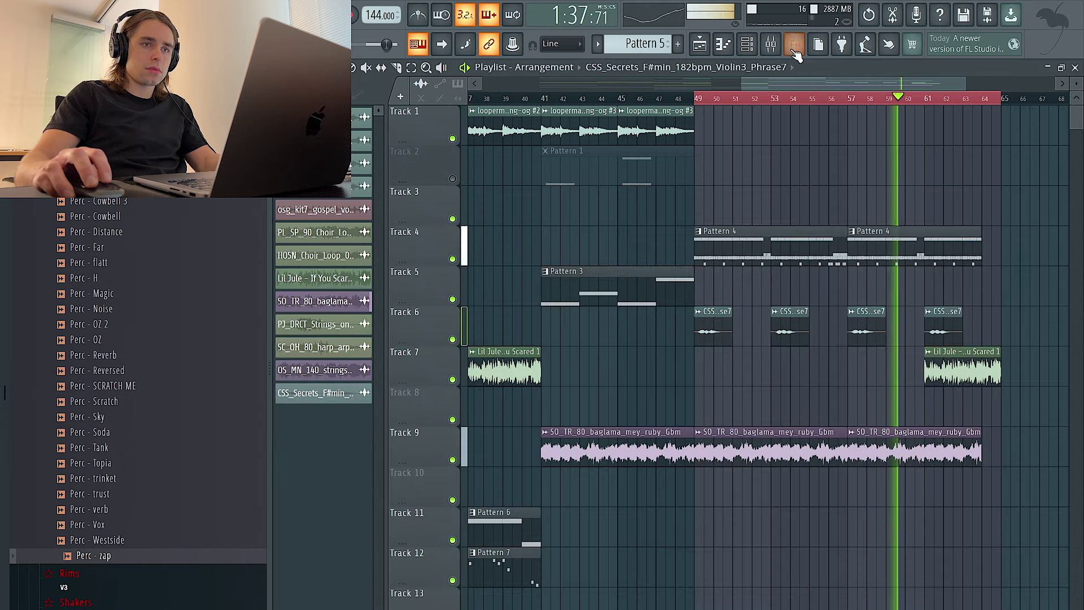
# Try replacing Pattern 4 at bars 49 and 57 on Track 4 with a unique Pattern 5 and open its channels
pyautogui.rightClick(698, 232)
pyautogui.click(728, 353)
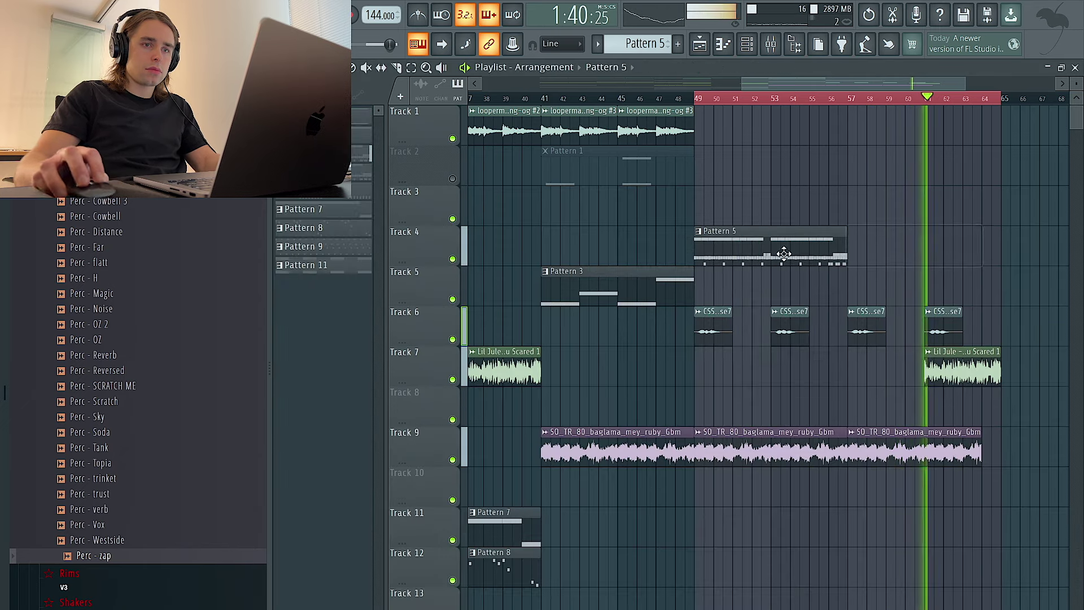
pyautogui.moveTo(982, 237); pyautogui.dragTo(963, 237)
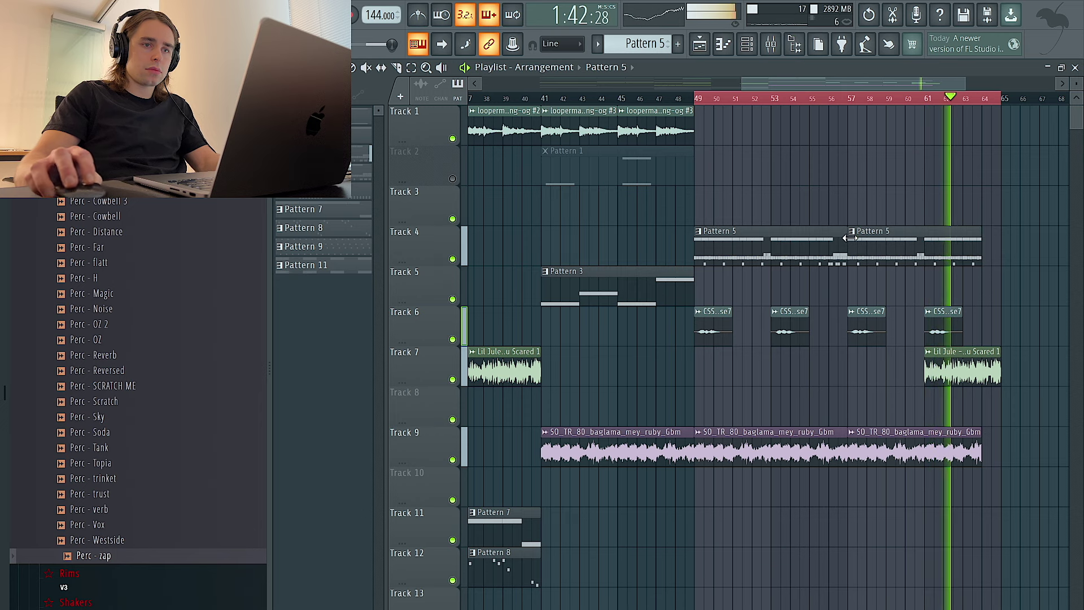
pyautogui.click(746, 45)
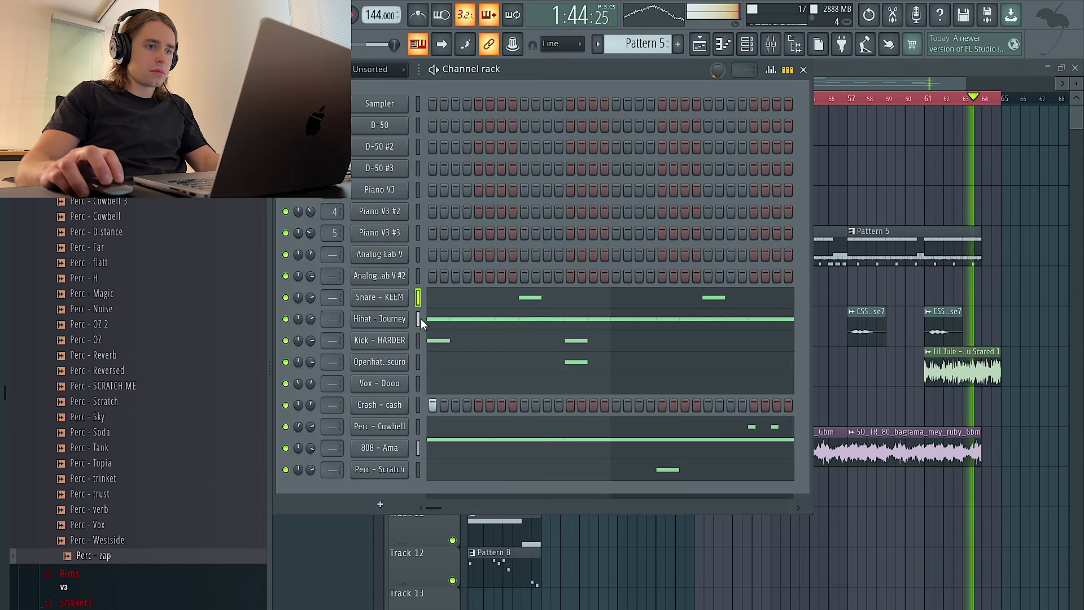
pyautogui.click(419, 341)
pyautogui.click(436, 449)
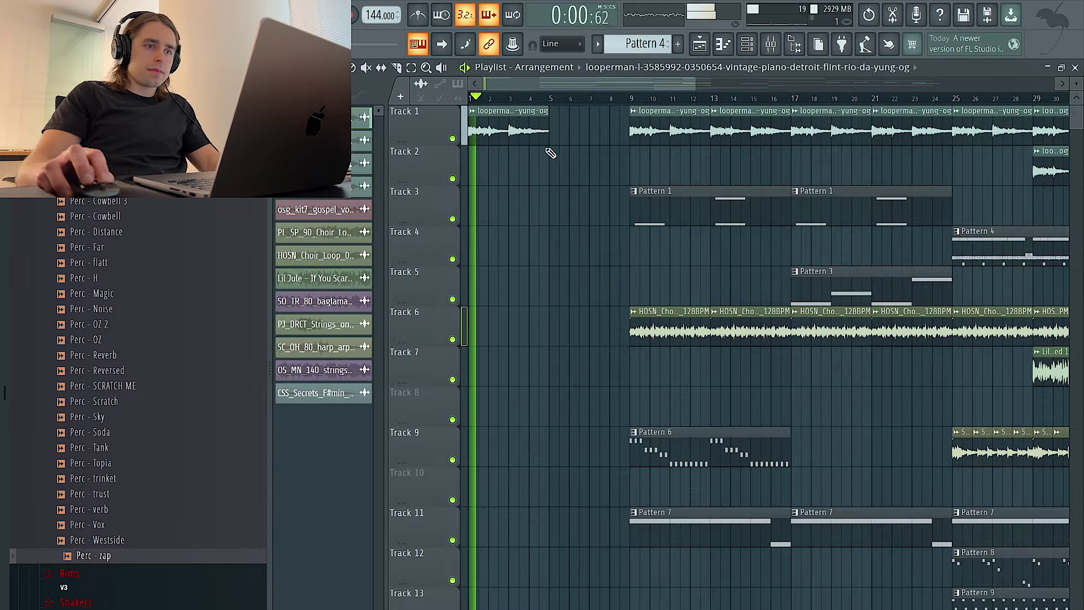
# Place a piano loop at bar 5 on Track 2 and reposition the Track 1 loops at bars 9 and 13
pyautogui.scroll(-2, 550, 152)
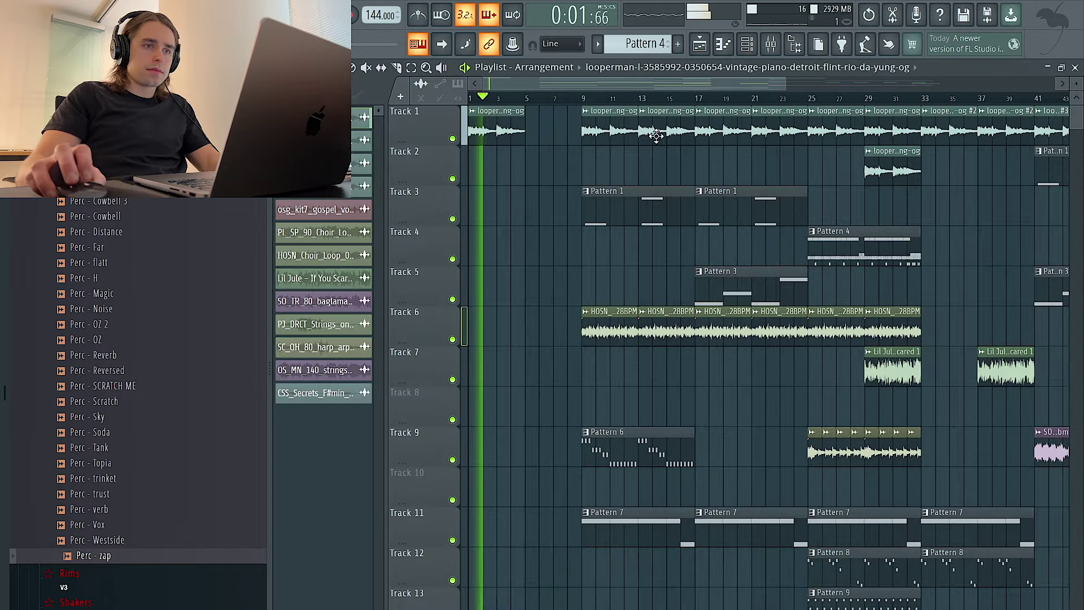
pyautogui.moveTo(646, 131); pyautogui.dragTo(534, 169)
pyautogui.scroll(-2, 555, 180)
pyautogui.click(563, 132)
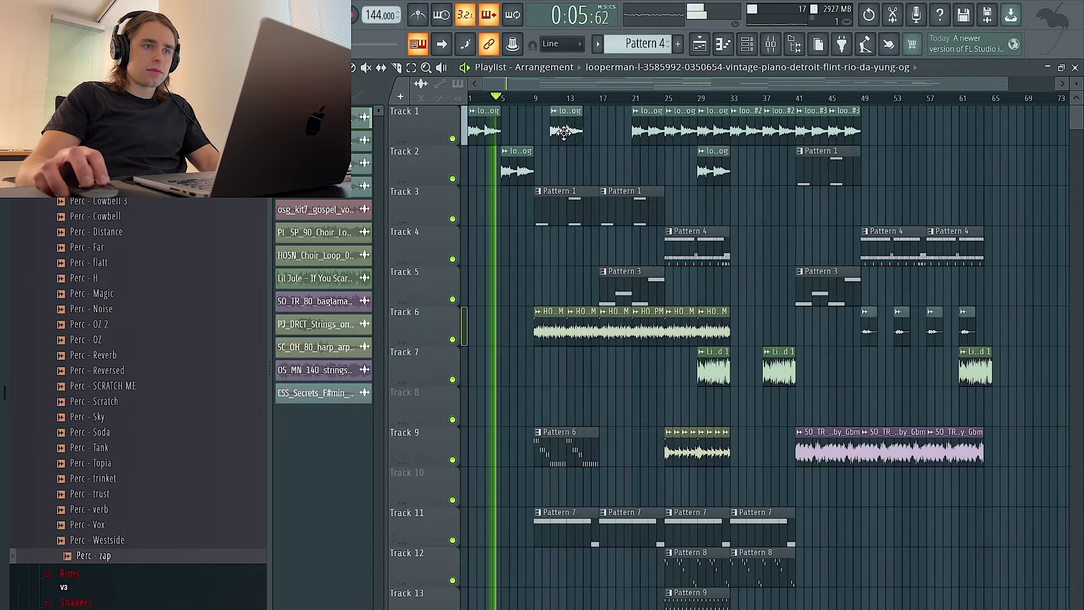
pyautogui.click(582, 131)
pyautogui.scroll(3, 551, 173)
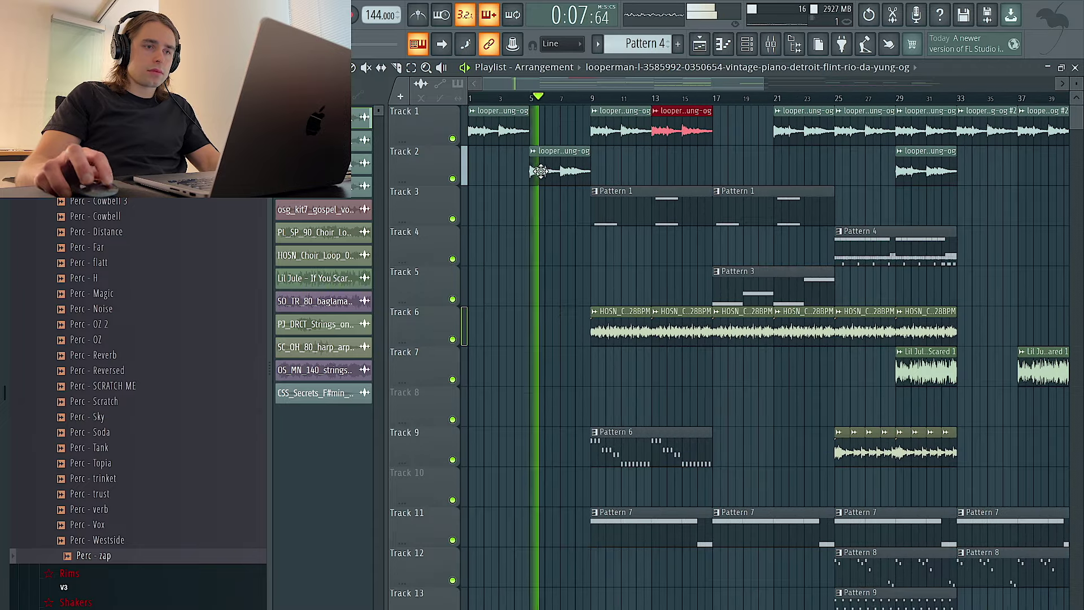
pyautogui.scroll(1, 552, 177)
pyautogui.scroll(-1, 686, 427)
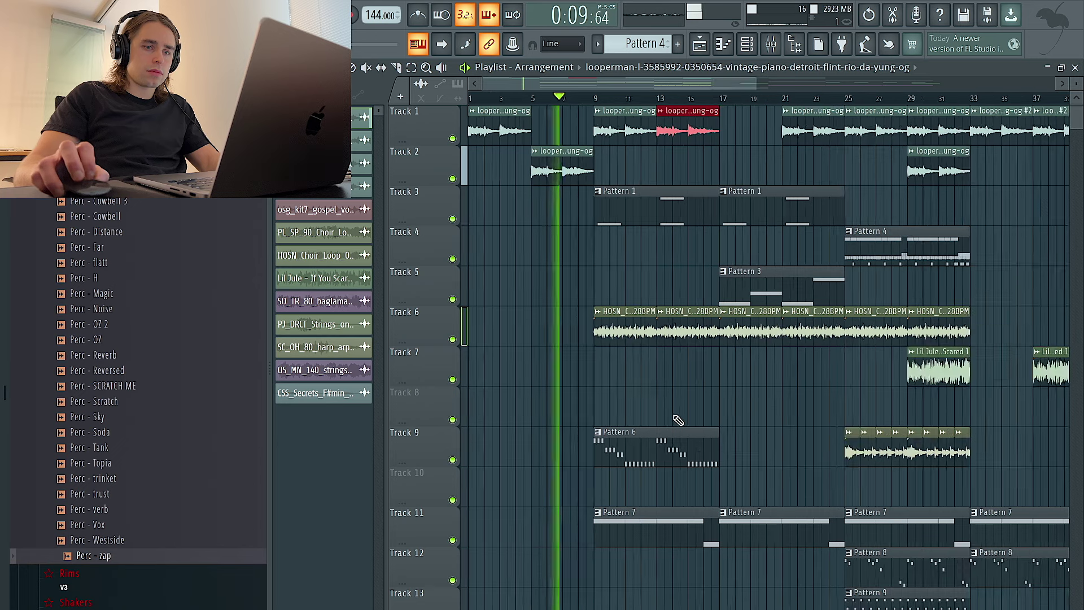
# Delete Pattern 6 from Track 9 and the Pattern 1 clip at bar 9 on Track 3
pyautogui.rightClick(660, 428)
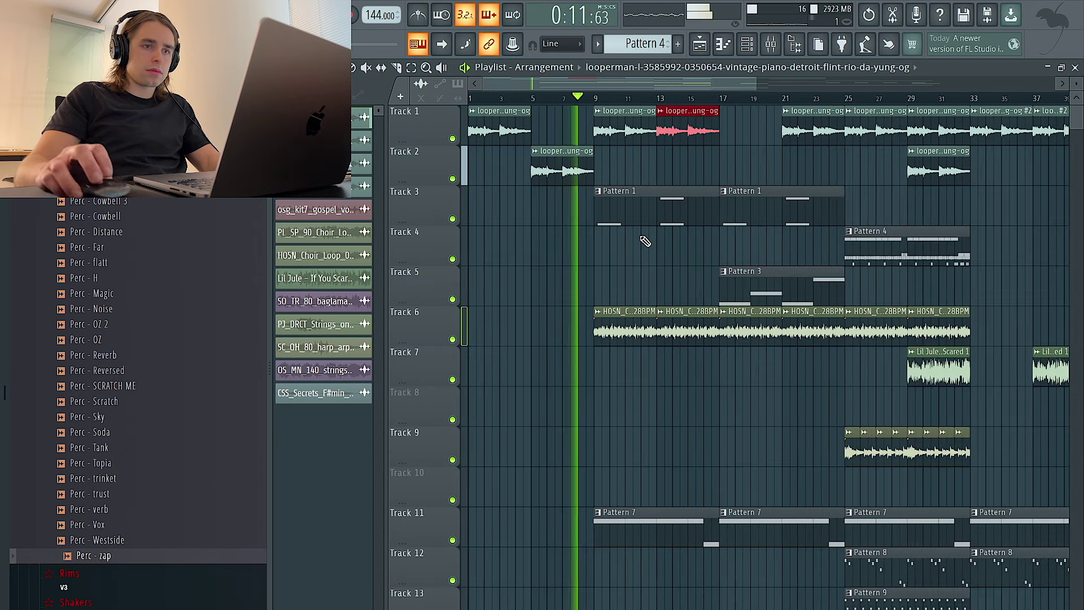
pyautogui.moveTo(772, 300)
pyautogui.mouseDown()
pyautogui.moveTo(662, 299)
pyautogui.moveTo(783, 300)
pyautogui.moveTo(774, 300)
pyautogui.mouseUp()
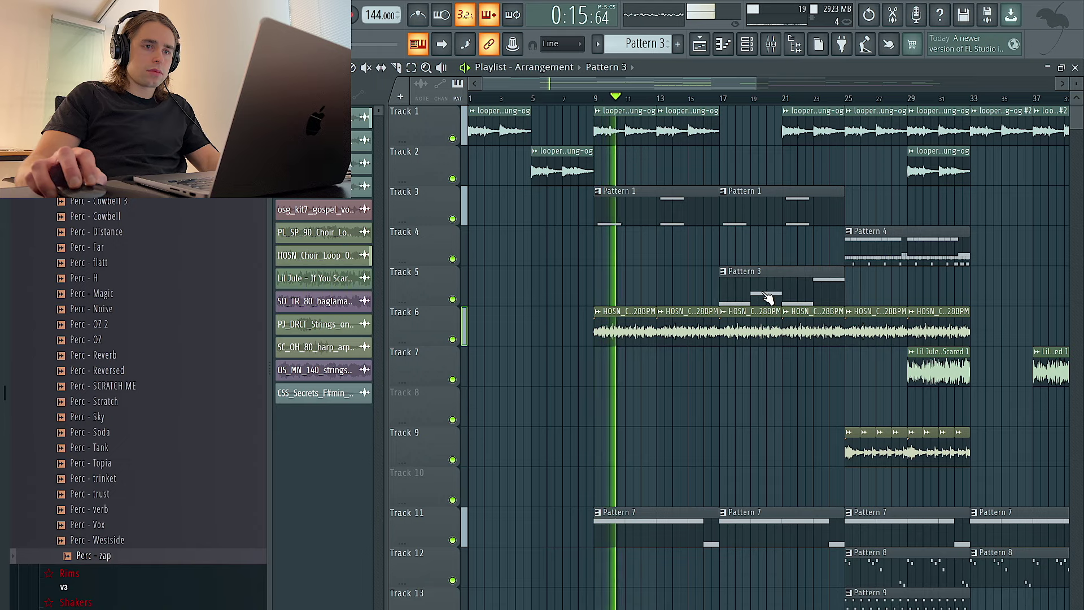
pyautogui.rightClick(640, 223)
pyautogui.scroll(-4, 637, 221)
pyautogui.scroll(3, 542, 247)
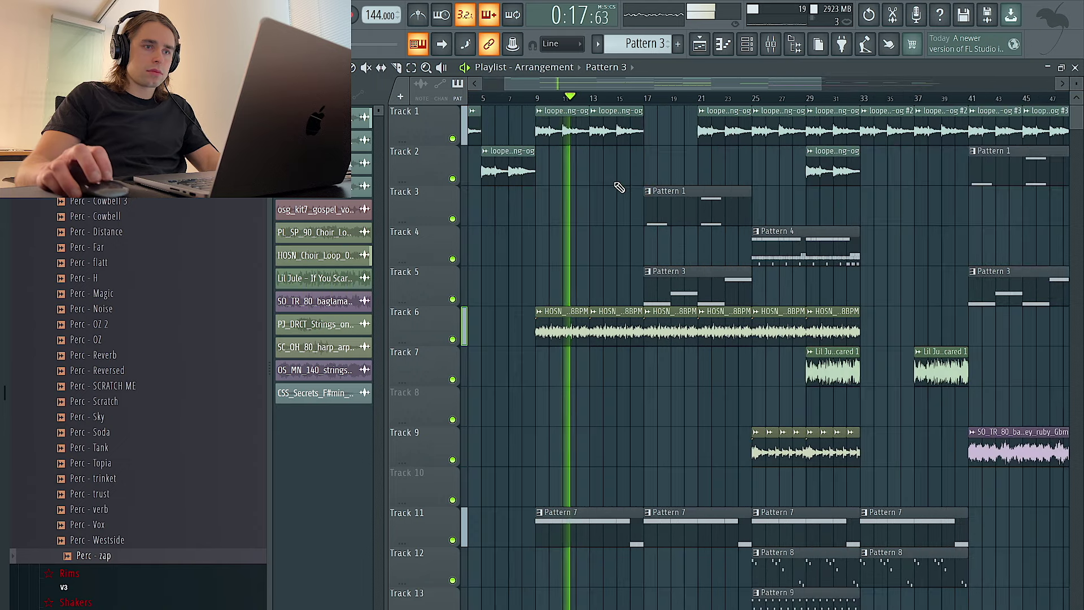
# Move the bar 13 piano loop down to Track 2 and place another loop at bar 17 on Track 1
pyautogui.hscroll(-1, 618, 180)
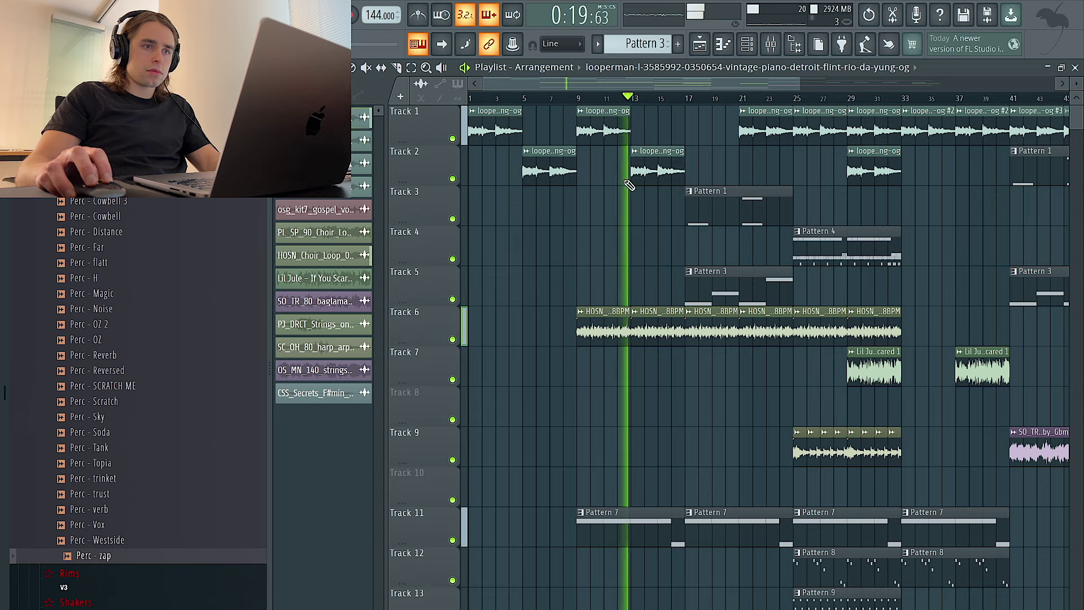
pyautogui.click(667, 167)
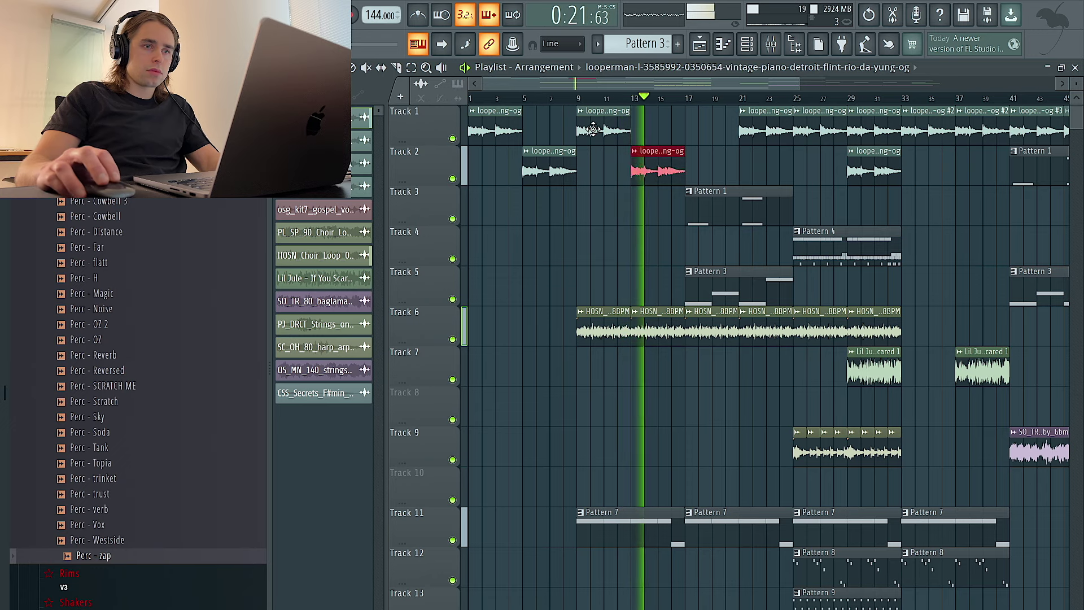
pyautogui.click(690, 132)
pyautogui.rightClick(768, 131)
pyautogui.click(759, 131)
# Move Pattern 3 on Track 5 to bar 9 and restart playback from the beginning
pyautogui.moveTo(722, 293); pyautogui.dragTo(613, 293)
pyautogui.press('space')
pyautogui.press('space')
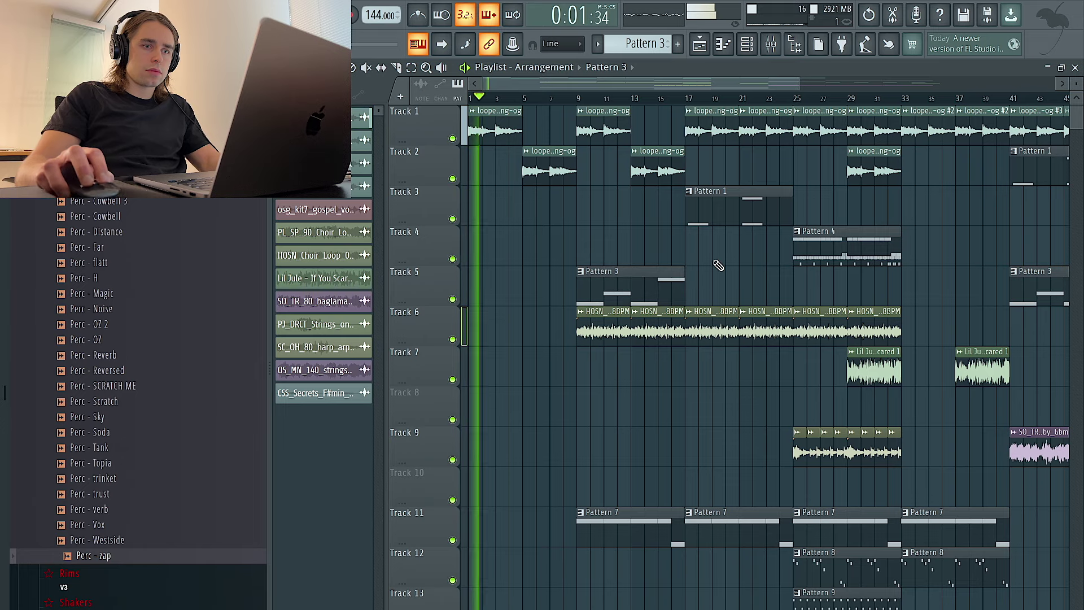
# Delete Pattern 1 at bar 17 on Track 3 and the choir clips at bars 25 and 29 on Track 6
pyautogui.scroll(-2, 719, 213)
pyautogui.rightClick(679, 222)
pyautogui.rightClick(742, 328)
pyautogui.rightClick(785, 328)
# Move the Lil Jule clip at bar 29 on Track 7 to bar 13 and place a copy at bar 21
pyautogui.rightClick(788, 371)
pyautogui.moveTo(788, 371); pyautogui.dragTo(619, 372)
pyautogui.click(696, 376)
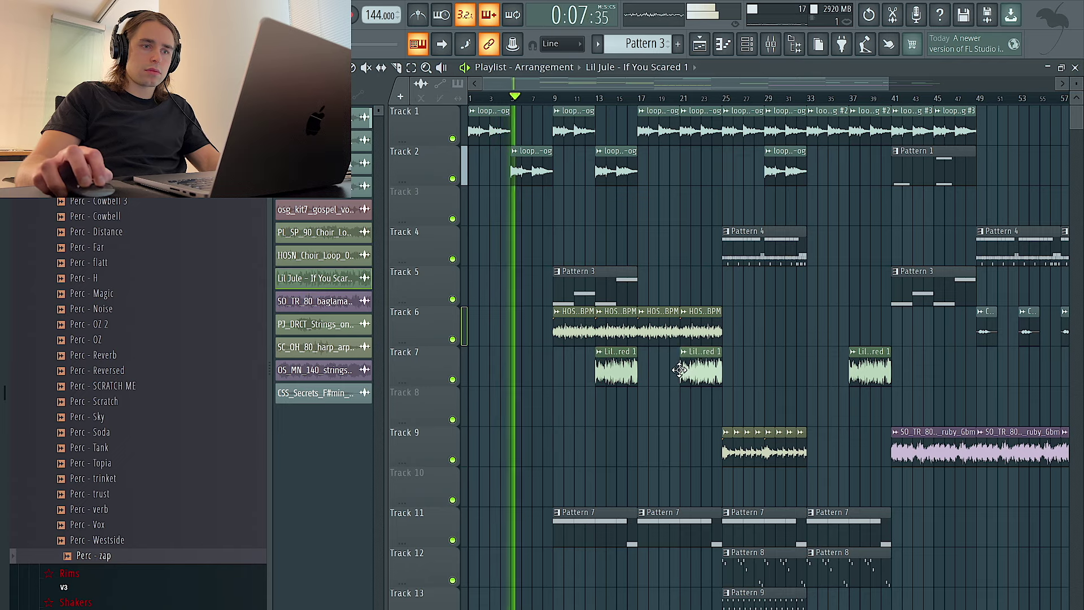
# Place Pattern 4 at bars 17 and 25 on Track 4 and delete the piano loop at bar 29 on Track 2
pyautogui.moveTo(754, 232); pyautogui.dragTo(671, 230)
pyautogui.click(734, 244)
pyautogui.rightClick(786, 173)
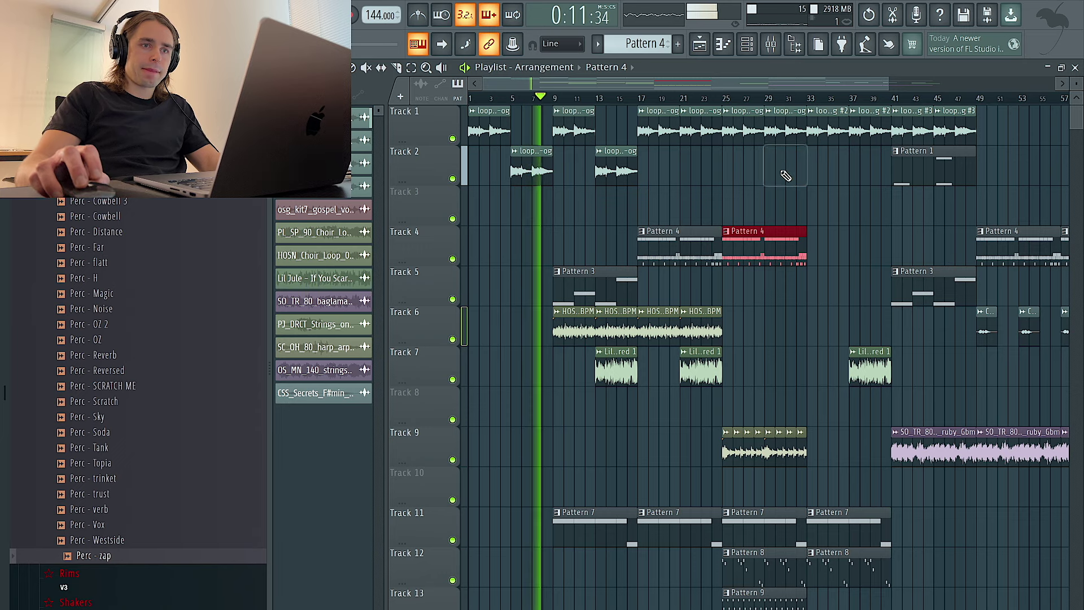
# Replace the Track 1 loops at bars 25 and 29 with duplicates of the two loops starting at bar 17
pyautogui.rightClick(739, 135)
pyautogui.rightClick(776, 134)
pyautogui.moveTo(744, 143); pyautogui.dragTo(664, 137)
pyautogui.hotkey('ctrl', 'b')
pyautogui.rightClick(843, 135)
pyautogui.rightClick(873, 138)
pyautogui.hotkey('ctrl', 'z')
# Select all clips from bar 33 onward and move them so they start at bar 57
pyautogui.scroll(-1, 841, 151)
pyautogui.scroll(-1, 841, 150)
pyautogui.moveTo(1010, 600); pyautogui.dragTo(896, 133)
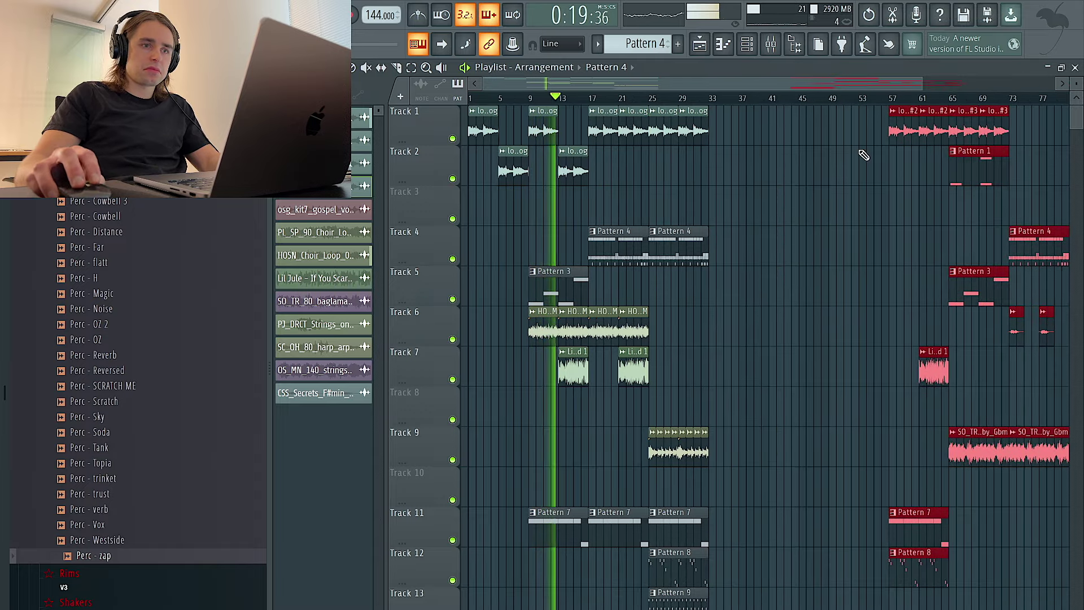
pyautogui.scroll(3, 520, 305)
pyautogui.scroll(-2, 700, 253)
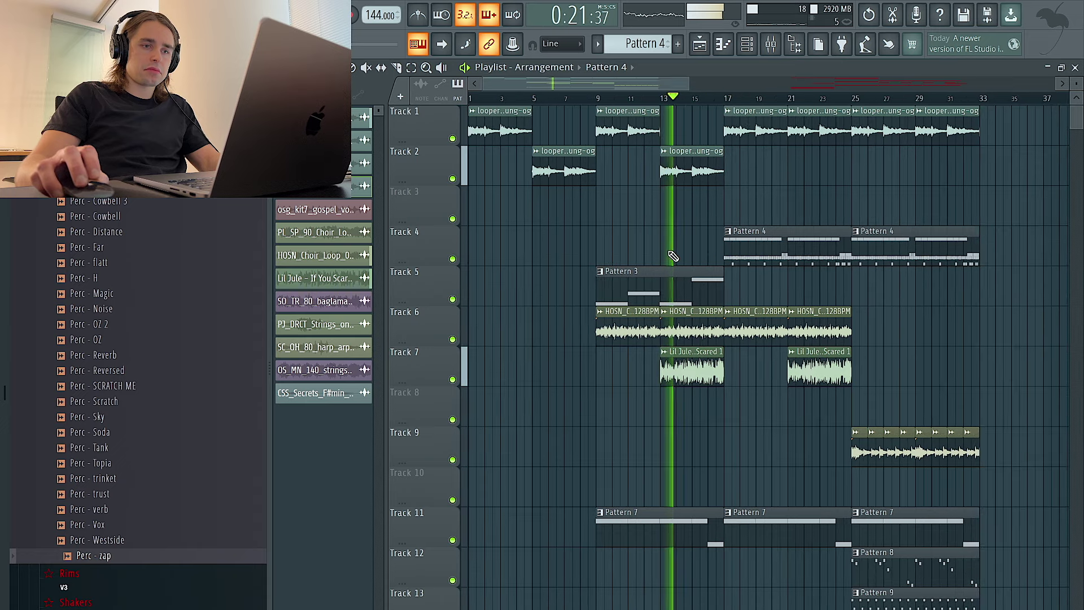
# Open Pattern 3 in the piano roll and replace its last note with one-bar notes B4 in bar 7 and C#5 in bar 8
pyautogui.doubleClick(710, 274)
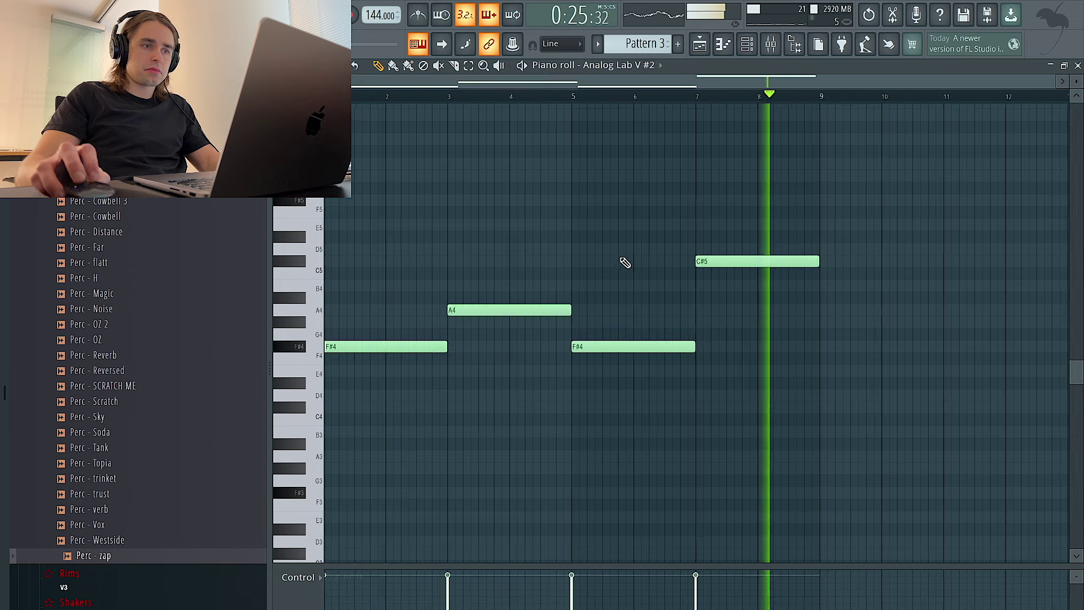
pyautogui.click(753, 247)
pyautogui.press('space')
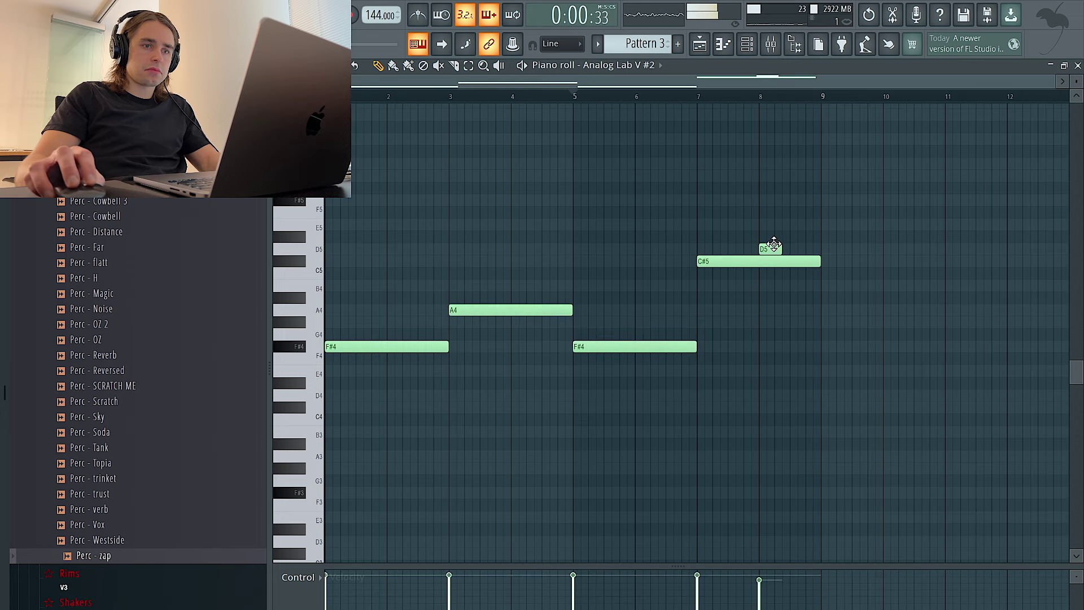
pyautogui.hotkey('ctrl', 'Down')
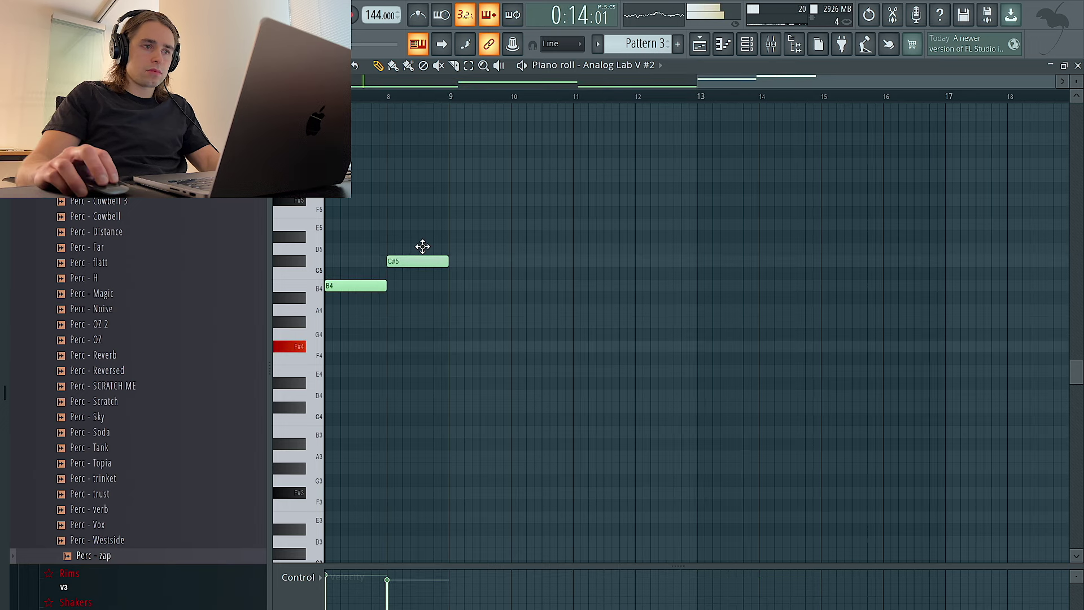
# Audition the bar 8 note at D5 and E5, and return it to C#5
pyautogui.moveTo(422, 246); pyautogui.dragTo(421, 248)
pyautogui.hscroll(-3, 414, 175)
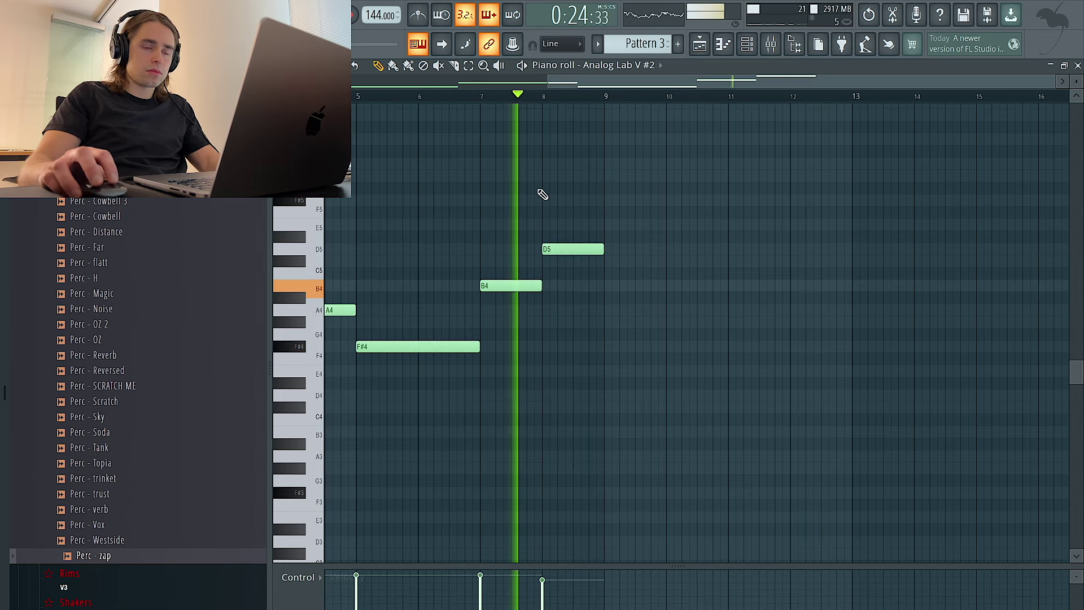
pyautogui.moveTo(575, 249); pyautogui.dragTo(573, 224)
pyautogui.press('space')
pyautogui.press('space')
pyautogui.moveTo(510, 284)
pyautogui.mouseDown()
pyautogui.moveTo(514, 258)
pyautogui.moveTo(503, 290)
pyautogui.mouseUp()
pyautogui.press('space')
pyautogui.press('space')
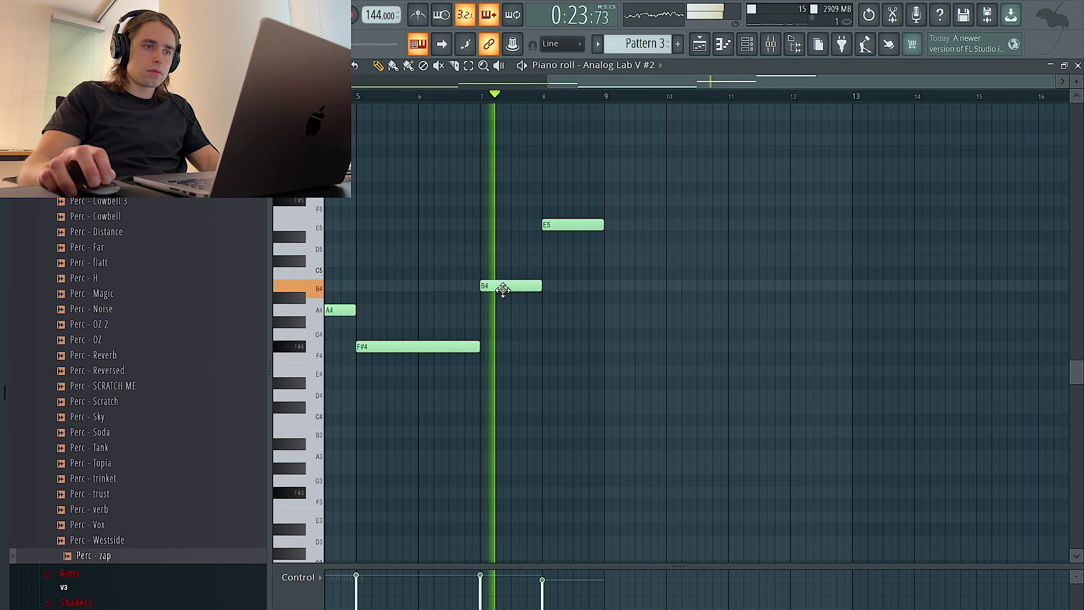
pyautogui.moveTo(552, 227); pyautogui.dragTo(553, 263)
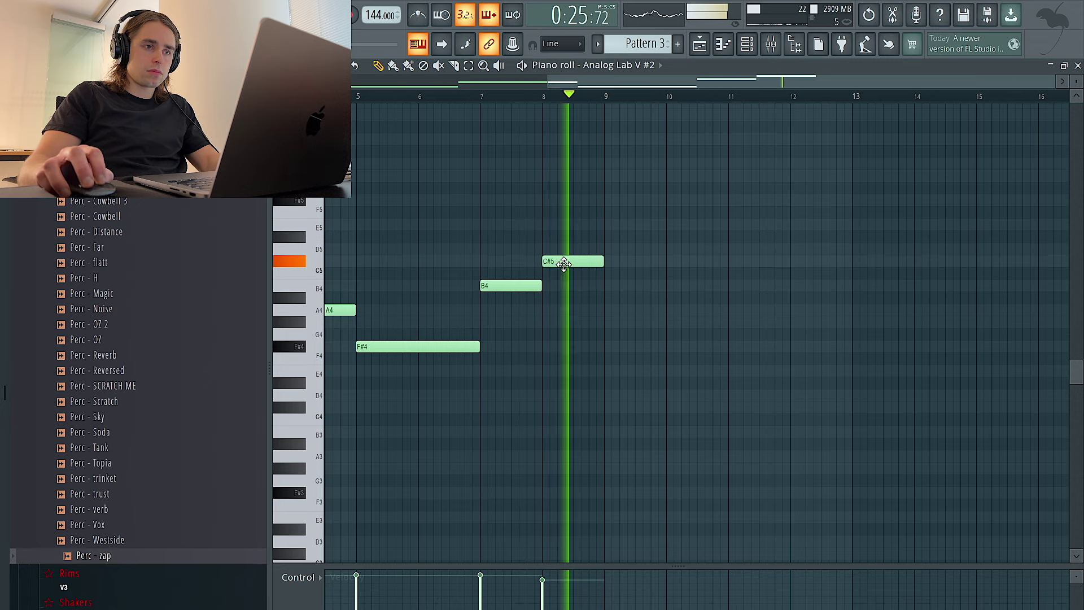
# Duplicate the choir and Lil Jule clips of bars 17–24 on Tracks 6 and 7 into bars 25–32 of the playlist
pyautogui.press('F5')
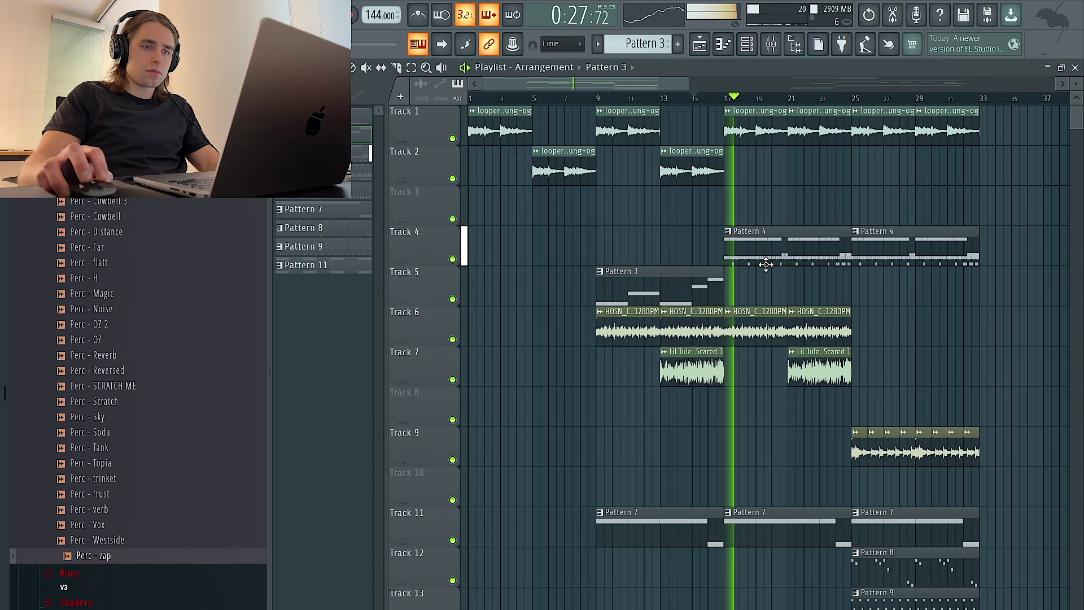
pyautogui.scroll(-2, 781, 283)
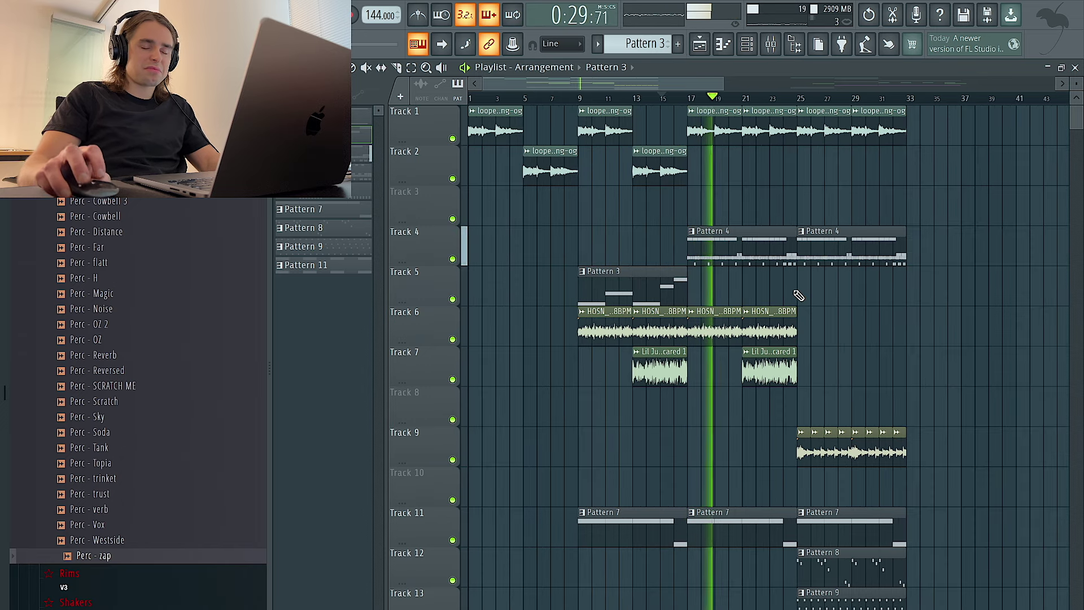
pyautogui.click(785, 368)
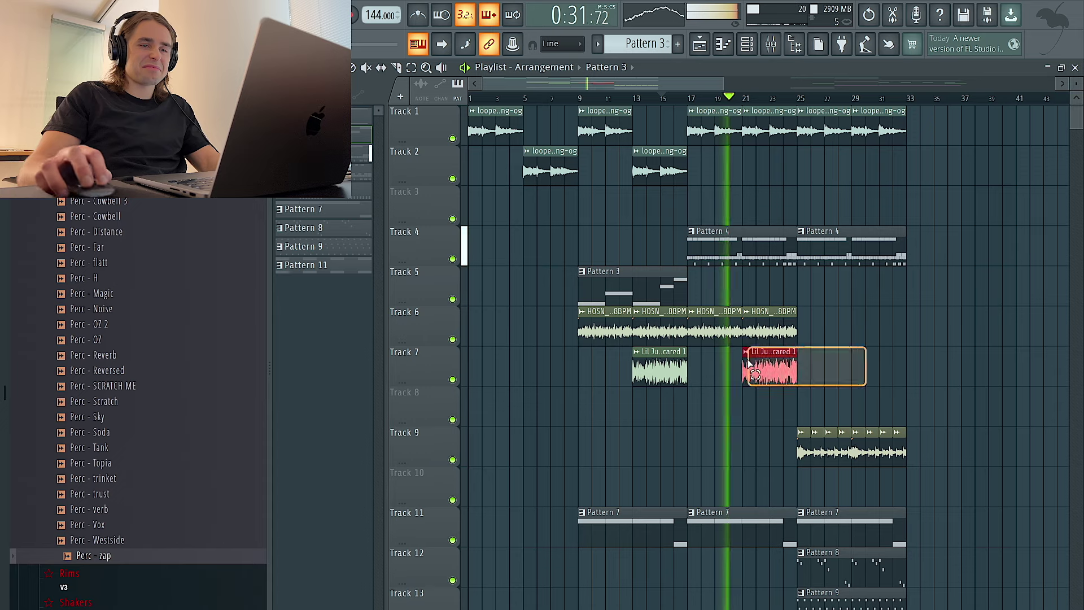
pyautogui.moveTo(783, 367); pyautogui.dragTo(710, 335)
pyautogui.hotkey('ctrl', 'b')
pyautogui.hscroll(5, 769, 376)
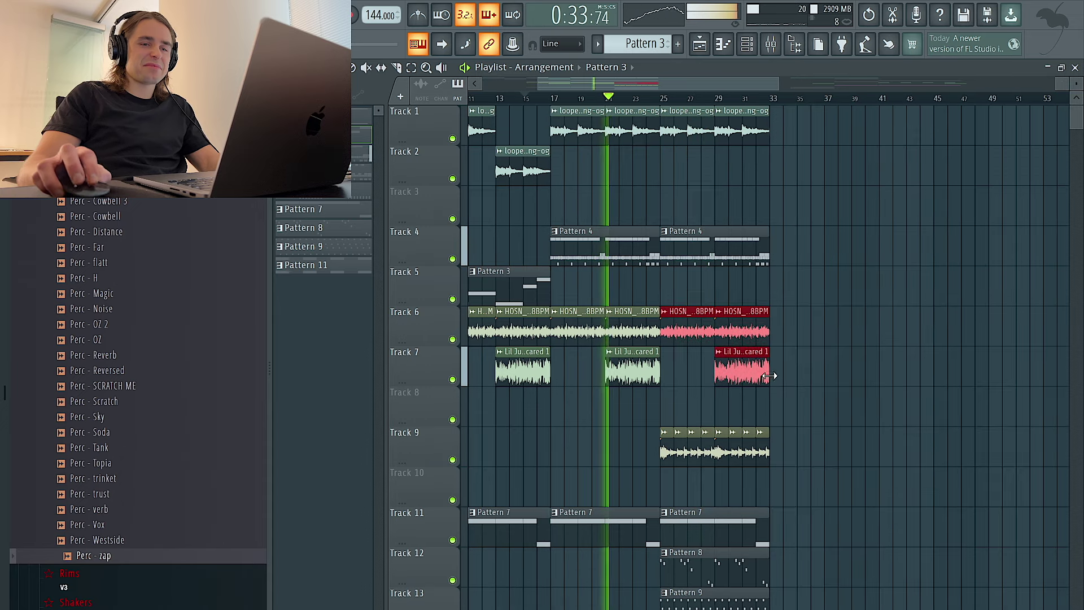
# Duplicate Pattern 9 on Track 13 to bar 33 and delete the original at bar 25
pyautogui.scroll(-1, 772, 372)
pyautogui.keyDown('ctrl'); pyautogui.click(758, 603); pyautogui.keyUp('ctrl')
pyautogui.hotkey('ctrl', 'b')
pyautogui.rightClick(710, 602)
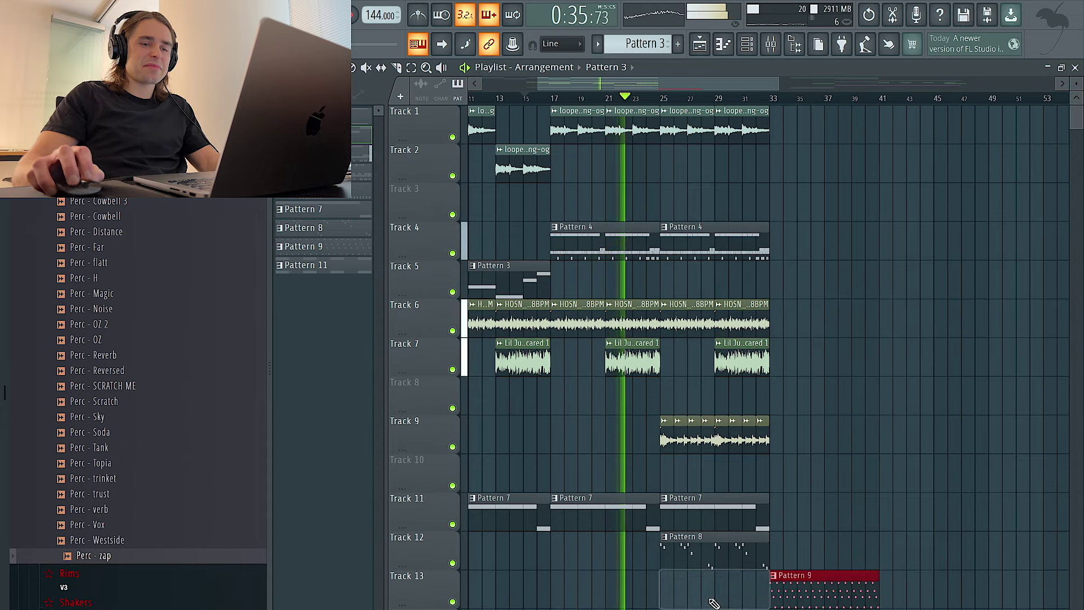
# Move the chopped sample clips on Track 9 from bar 25 to bar 33
pyautogui.moveTo(773, 568); pyautogui.dragTo(561, 119)
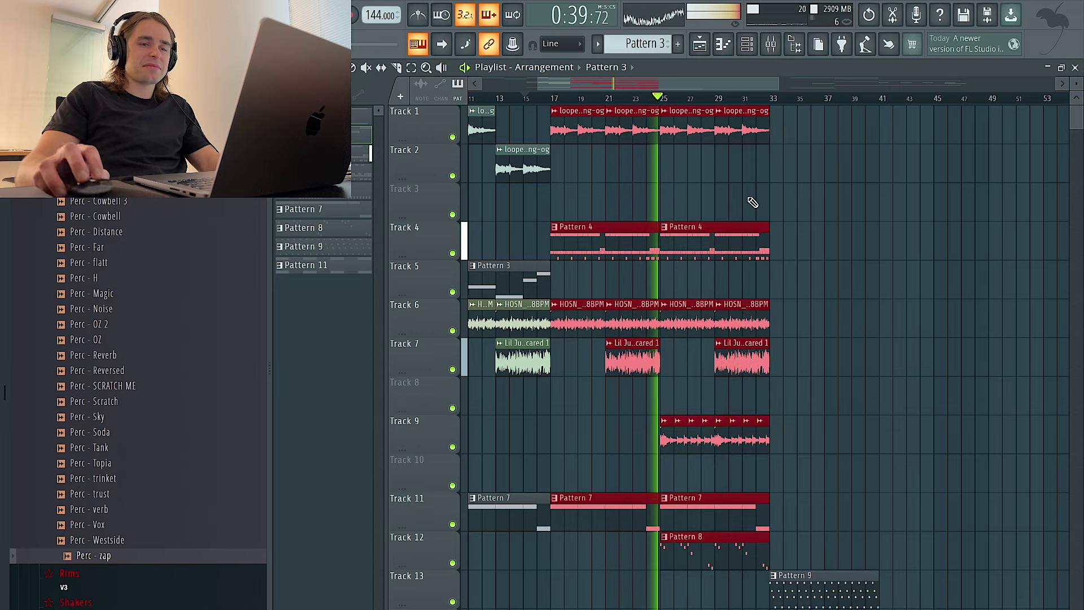
pyautogui.click(854, 232)
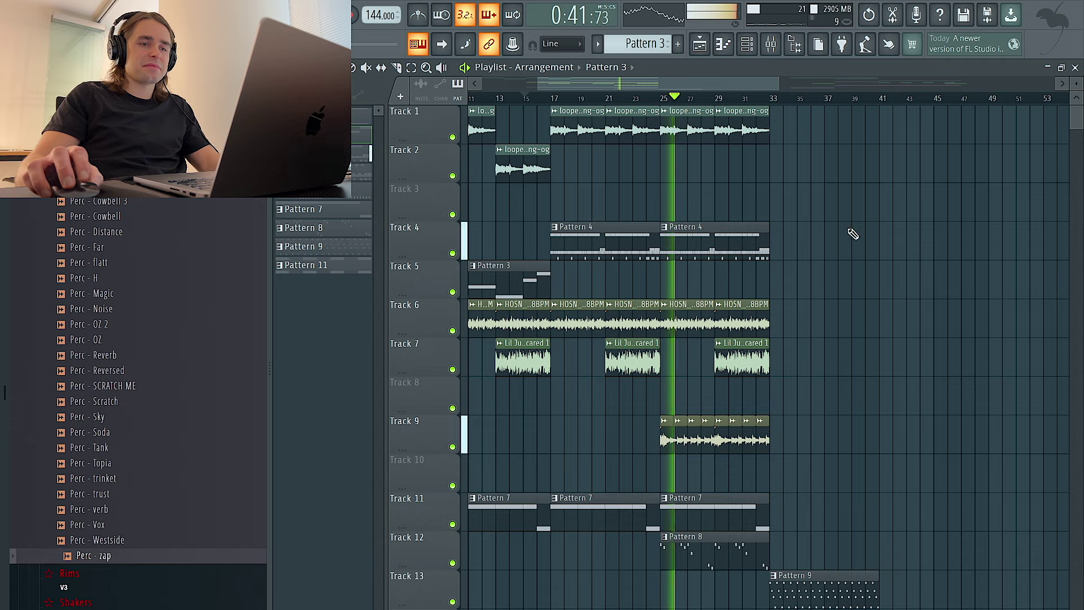
pyautogui.moveTo(680, 434); pyautogui.dragTo(788, 434)
# Place two piano loop clips on Track 2 at bars 33 and 37 and make the first one unique
pyautogui.moveTo(821, 164); pyautogui.dragTo(677, 141)
pyautogui.scroll(-2, 703, 158)
pyautogui.click(580, 173)
pyautogui.click(804, 174)
pyautogui.click(757, 149)
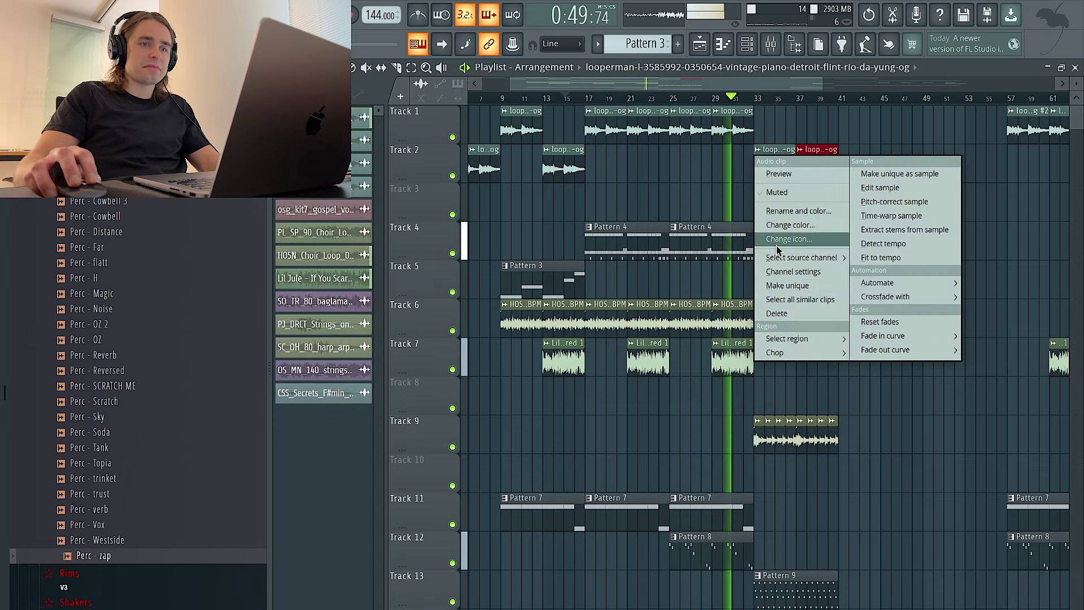
pyautogui.click(802, 193)
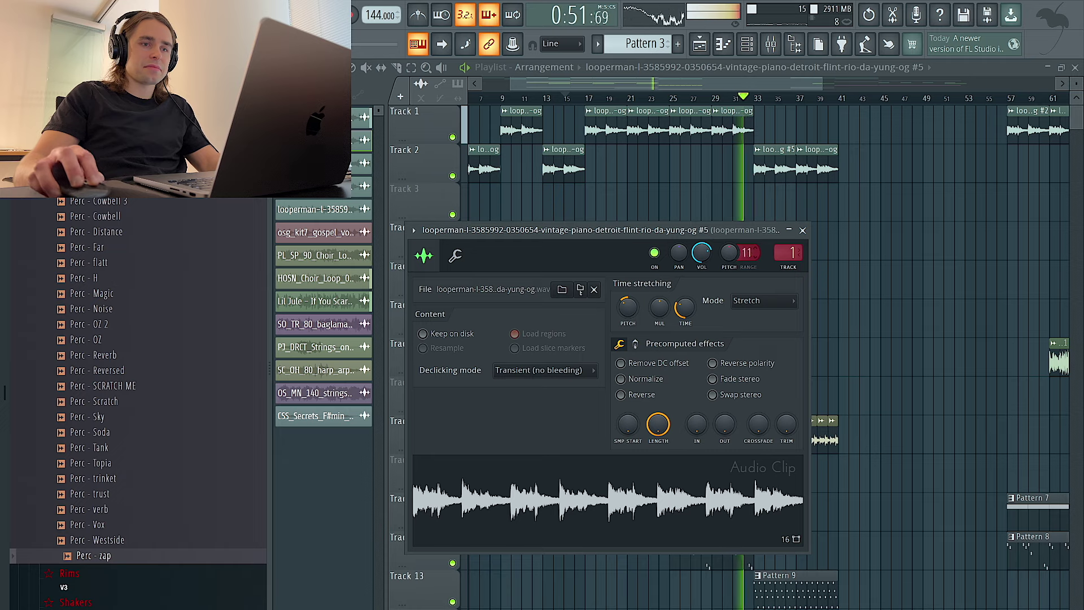
# Replace the bar 37 piano clip on Track 2 with the unique version, and open the bar 33 clip's settings
pyautogui.rightClick(856, 249)
pyautogui.rightClick(824, 178)
pyautogui.click(778, 174)
pyautogui.click(812, 173)
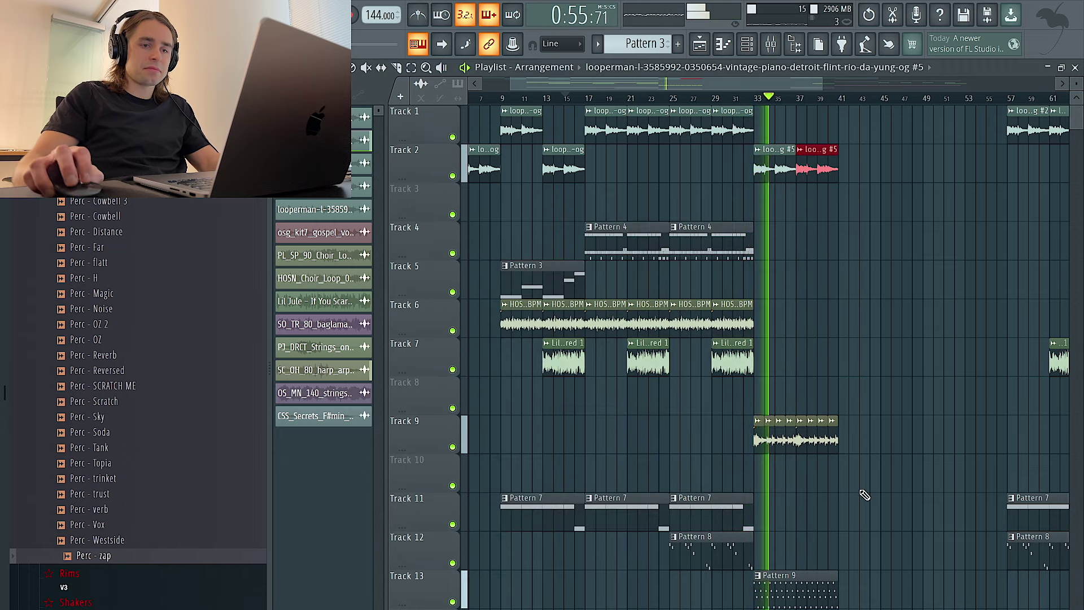
pyautogui.click(825, 576)
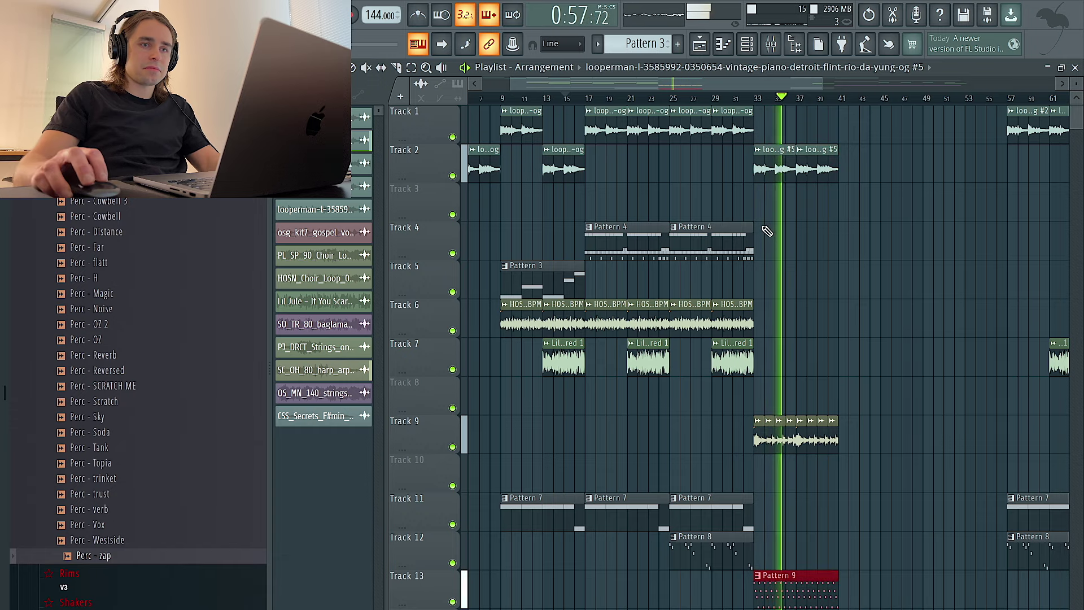
pyautogui.doubleClick(772, 170)
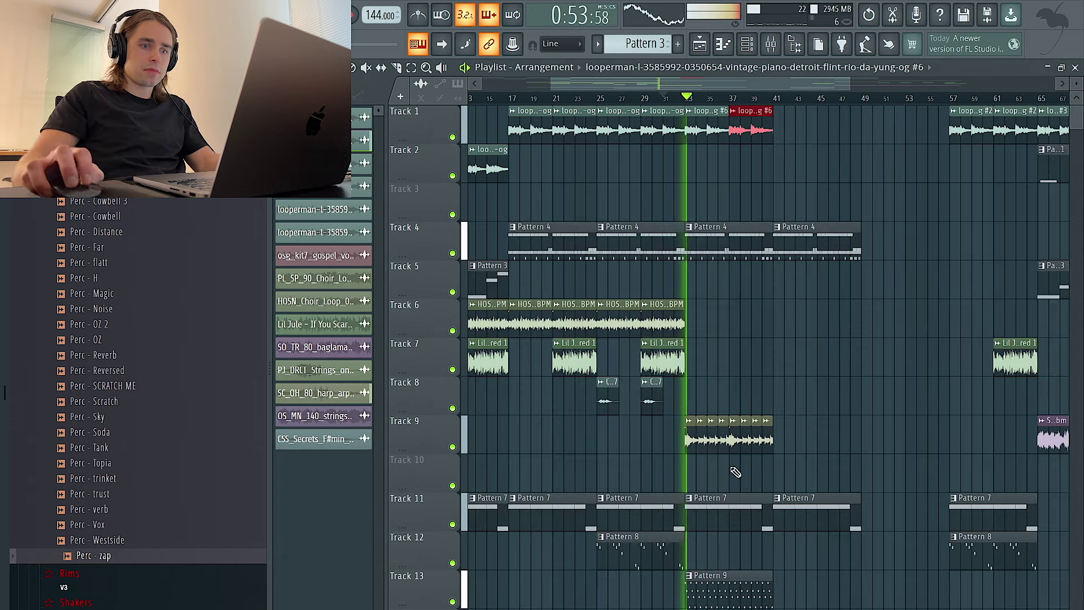
# Move Pattern 9 on Track 13 to bar 41 and duplicate the chopped clips on Track 9 into bars 41–48
pyautogui.click(784, 578)
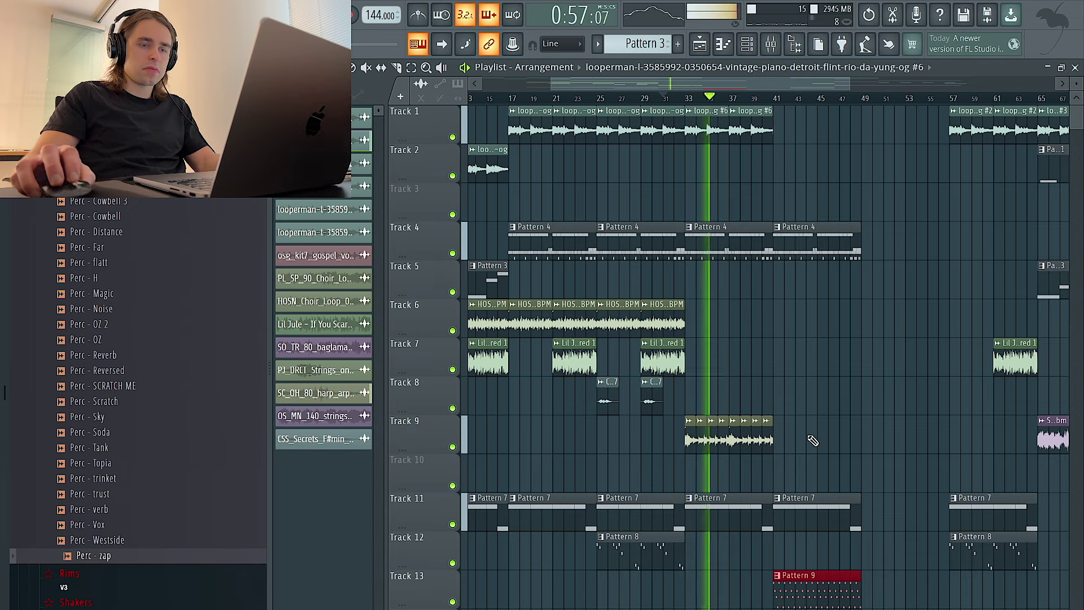
pyautogui.moveTo(807, 436); pyautogui.dragTo(672, 436)
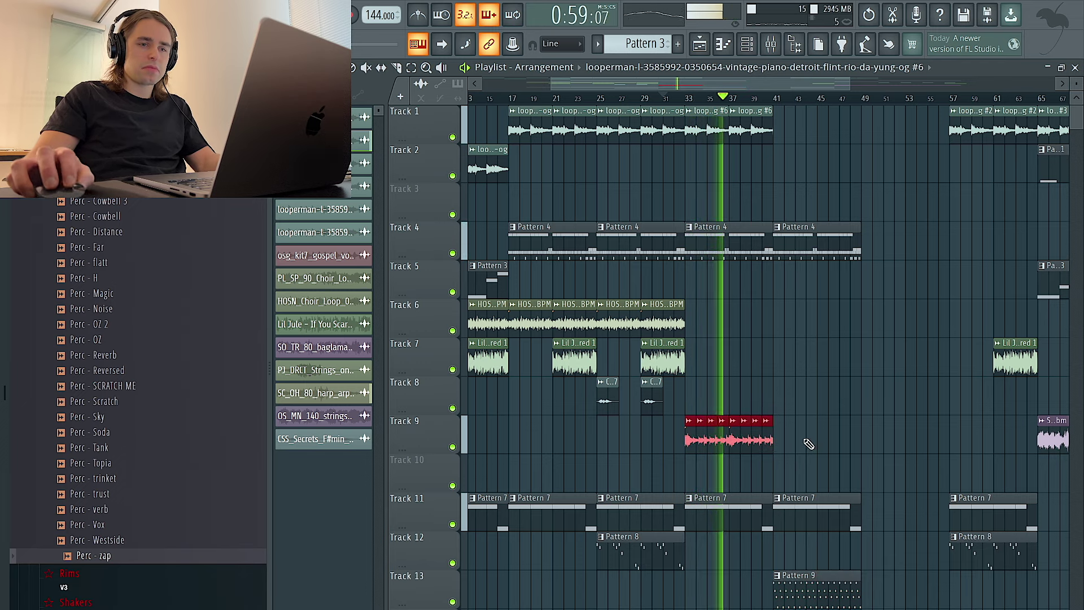
pyautogui.hotkey('ctrl', 'b')
# Delete Pattern 7 at bar 33 on Track 11 and restart playback
pyautogui.rightClick(750, 524)
pyautogui.press('space')
pyautogui.press('space')
# Copy Pattern 8 on Track 12 from bar 25 to bar 41, and check Pattern 9's notes in the piano roll
pyautogui.click(643, 556)
pyautogui.hotkey('ctrl', 'b')
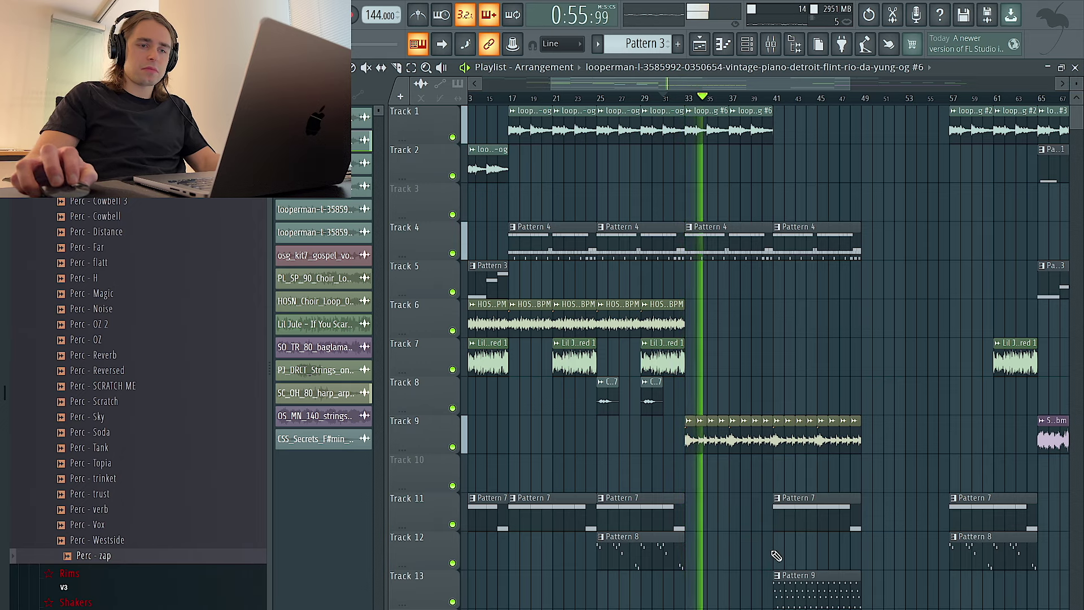
pyautogui.doubleClick(796, 590)
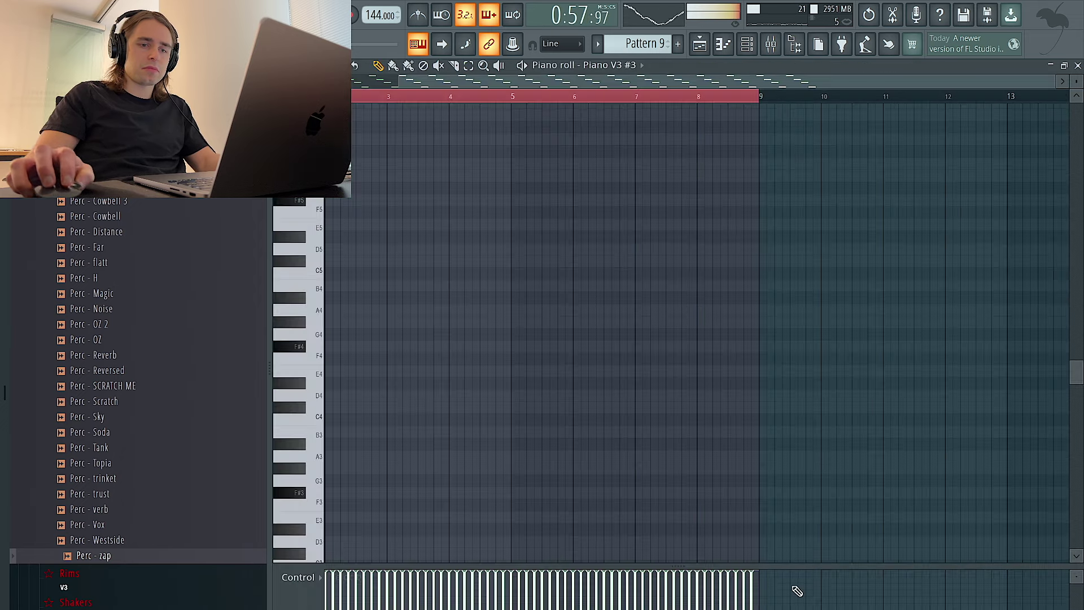
pyautogui.click(706, 44)
pyautogui.scroll(-3, 807, 507)
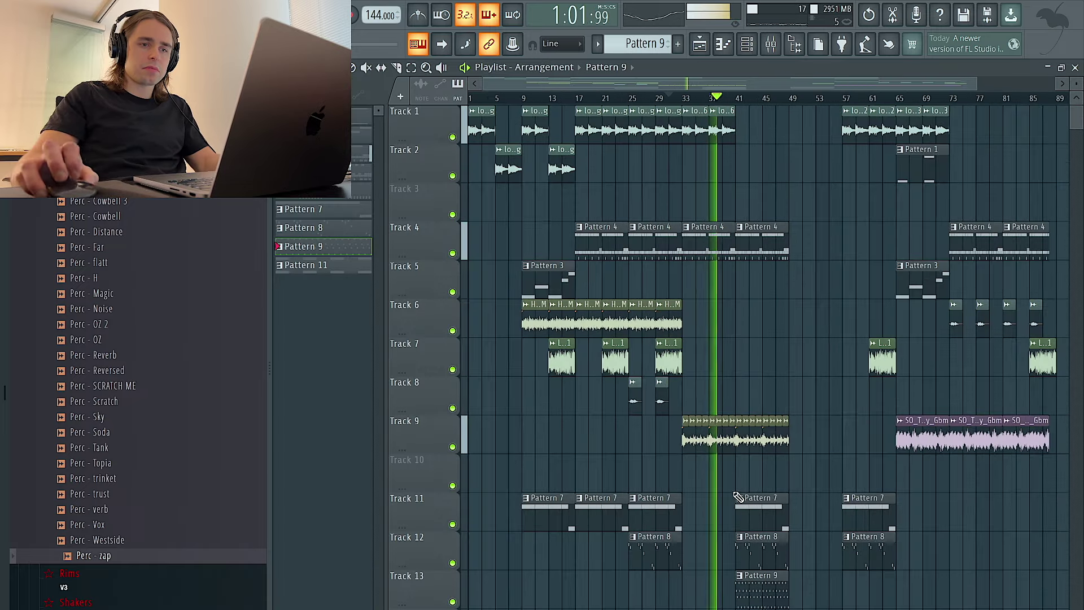
# Try a Lil Jule clip at bar 45 on Track 7 and delete it again
pyautogui.scroll(3, 735, 498)
pyautogui.click(609, 363)
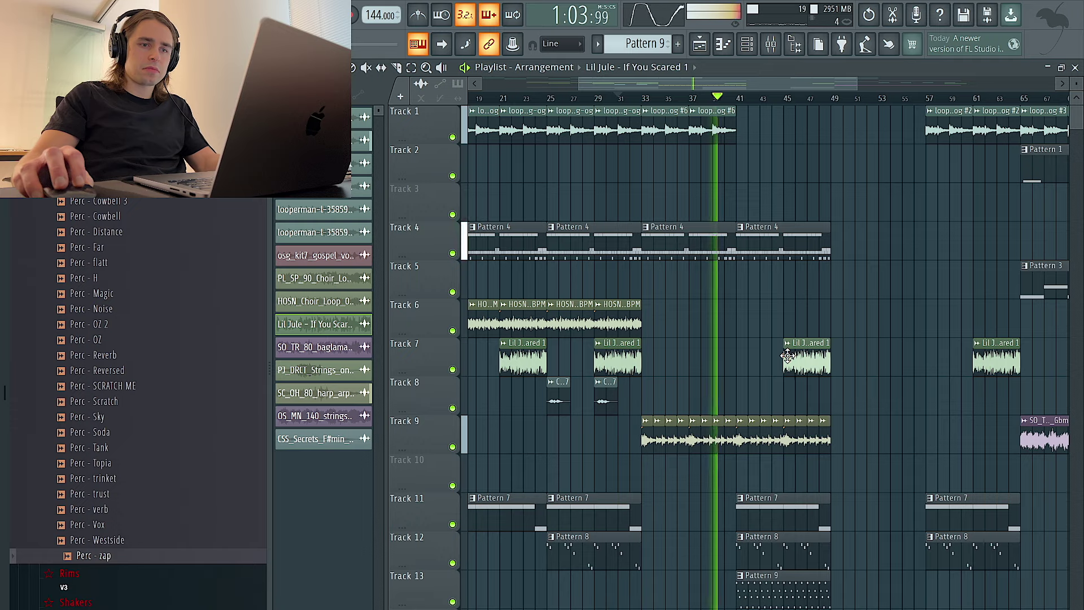
pyautogui.scroll(-3, 794, 371)
pyautogui.rightClick(744, 357)
pyautogui.scroll(3, 726, 378)
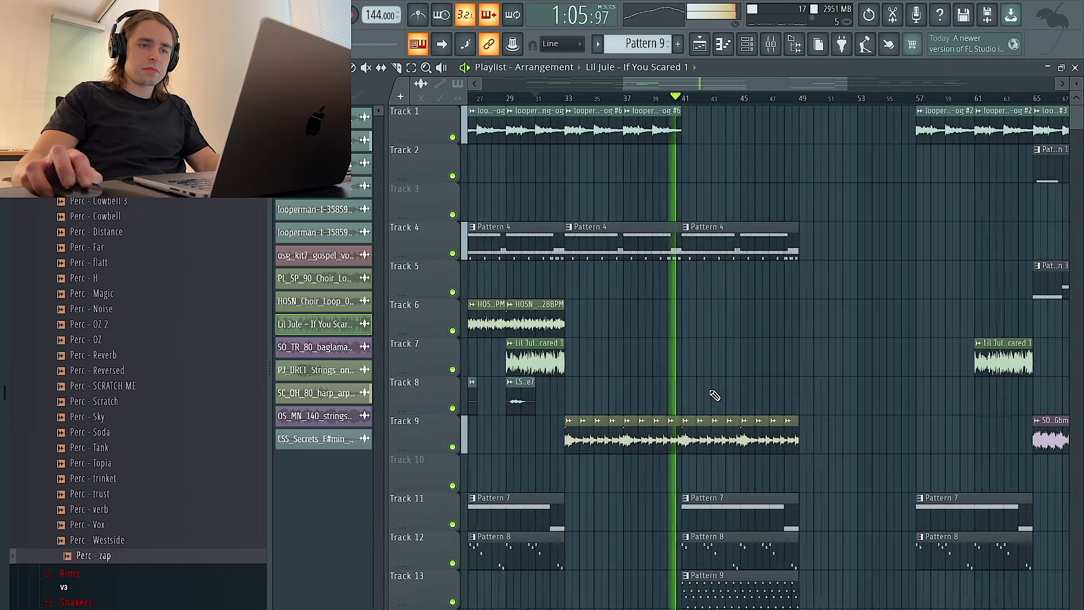
# Duplicate the two piano clips of bars 33–40 on Track 1 into bars 41–48 and play from just before bar 33
pyautogui.moveTo(691, 131); pyautogui.dragTo(565, 130)
pyautogui.hotkey('ctrl', 'b')
pyautogui.click(549, 98)
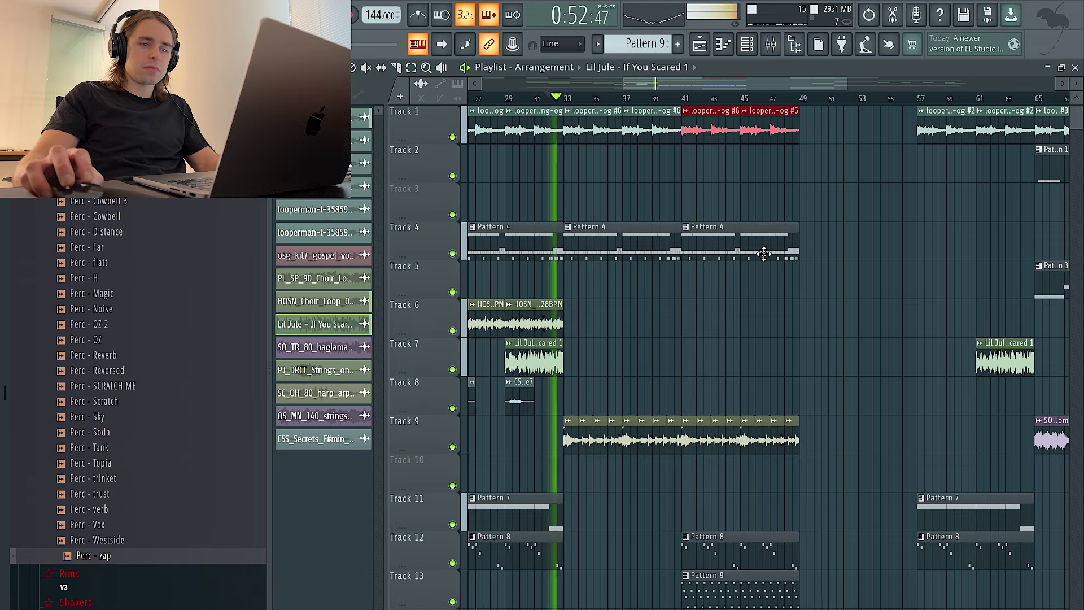
# Move Pattern 9 on Track 13 to bar 49, and copy Patterns 7 and 8 to the same bar on Tracks 11 and 12
pyautogui.doubleClick(734, 577)
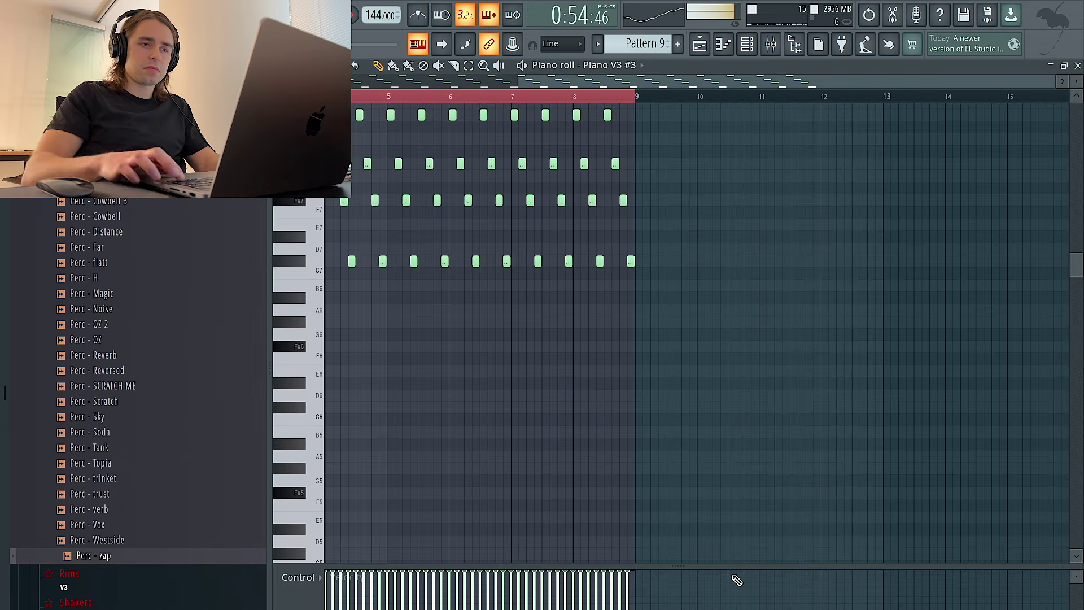
pyautogui.click(699, 45)
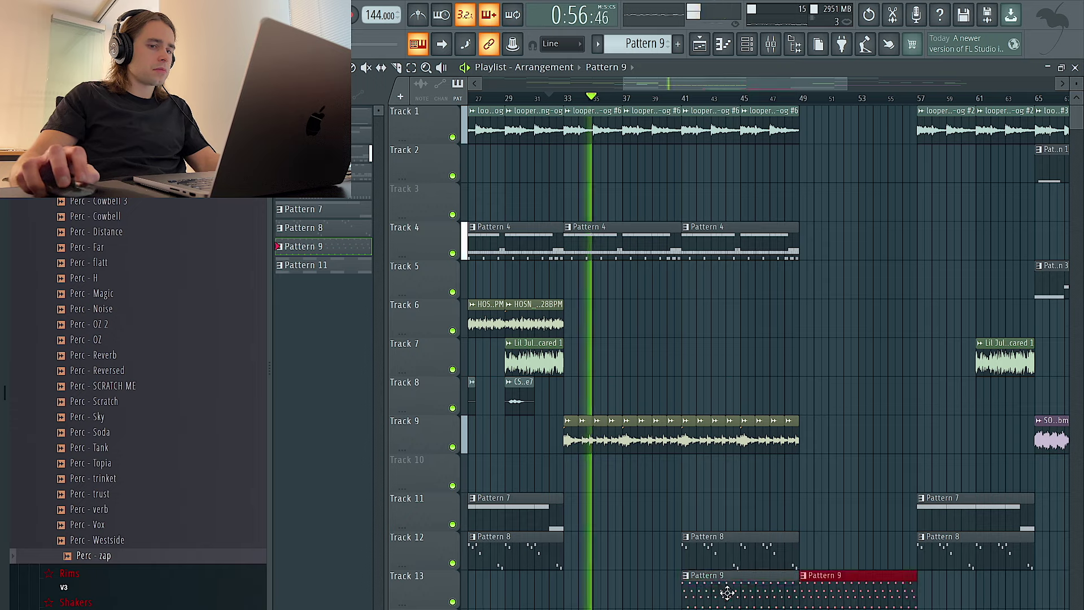
pyautogui.moveTo(869, 526); pyautogui.dragTo(831, 526)
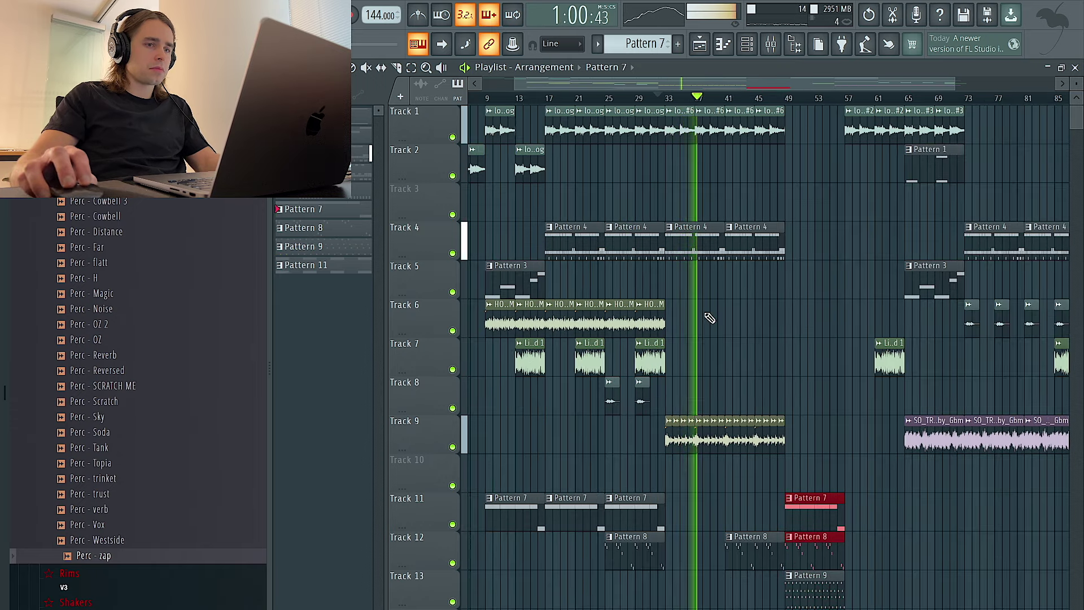
# Copy the bars 9–16 clips of Tracks 2, 5, 6 and 7 to bars 49–56, and add a piano clip at bar 49 on Track 1
pyautogui.moveTo(710, 318); pyautogui.dragTo(622, 312)
pyautogui.moveTo(537, 414)
pyautogui.mouseDown()
pyautogui.moveTo(487, 154)
pyautogui.moveTo(491, 125)
pyautogui.moveTo(793, 168)
pyautogui.mouseUp()
pyautogui.rightClick(793, 152)
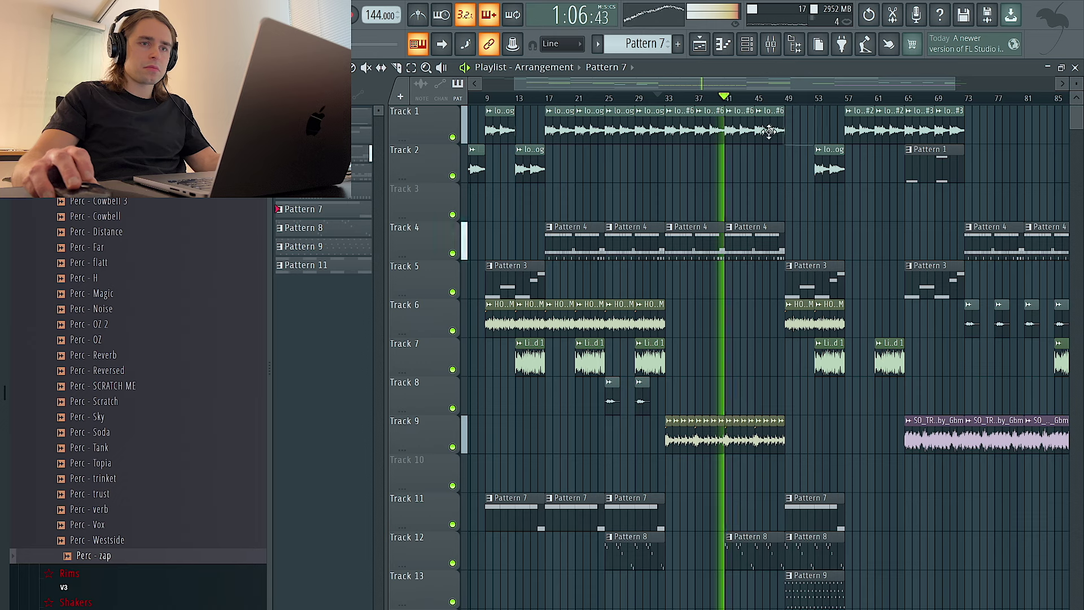
pyautogui.click(769, 131)
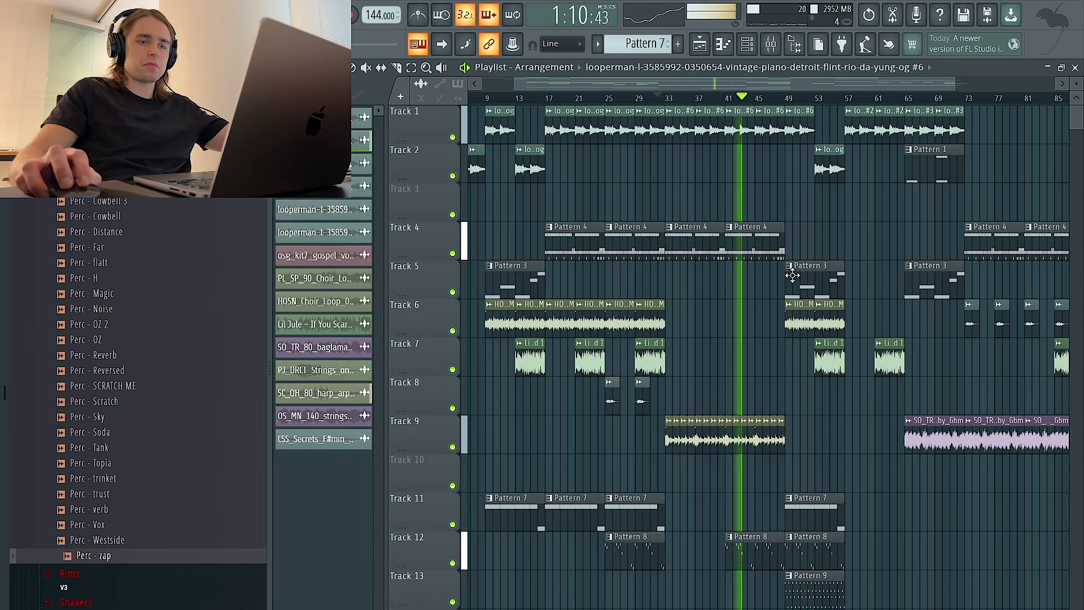
# Copy the two violin clips on Track 8 to bars 41 and 45, and extend Track 1's bar 49 piano clip to bar 57
pyautogui.scroll(-2, 771, 434)
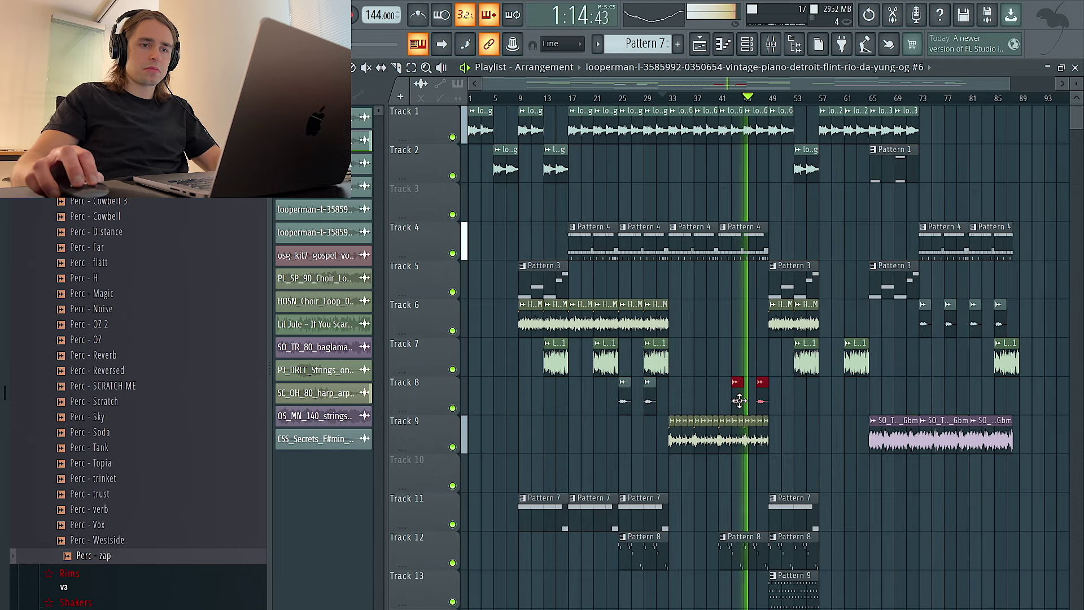
pyautogui.hscroll(1, 738, 403)
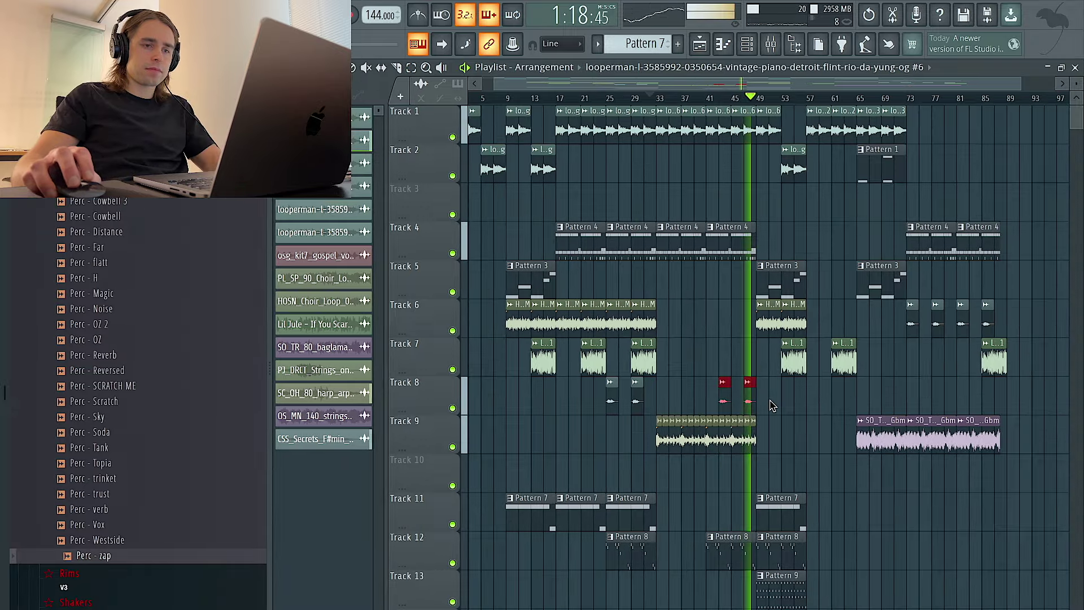
pyautogui.scroll(1, 715, 404)
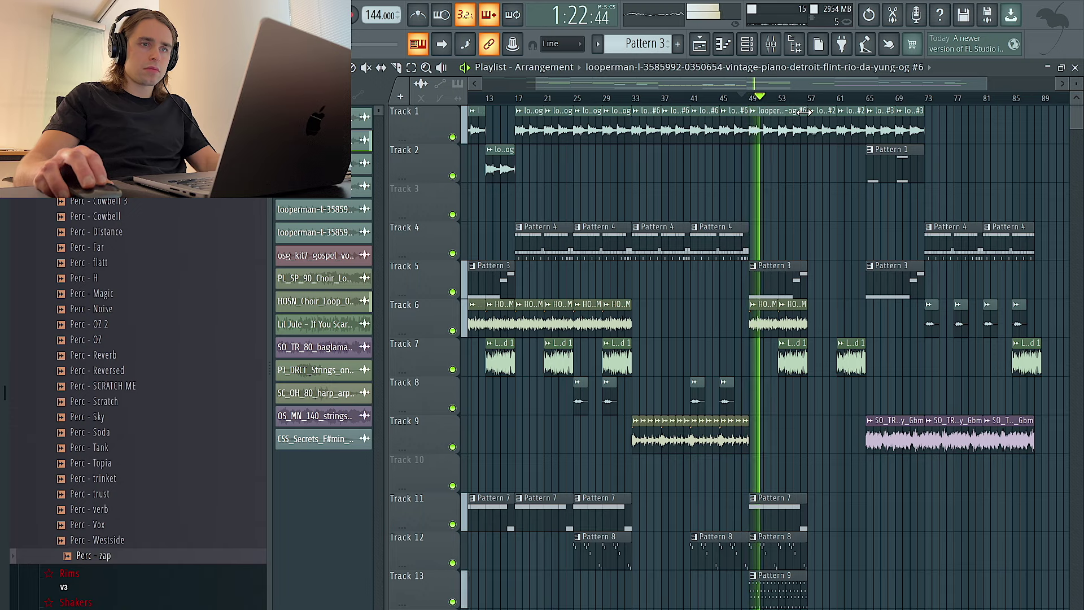
pyautogui.scroll(1, 810, 228)
# Move Pattern 9 on Track 13 from bar 49 to bar 57 and undo the last clip deletion
pyautogui.moveTo(753, 603); pyautogui.dragTo(843, 601)
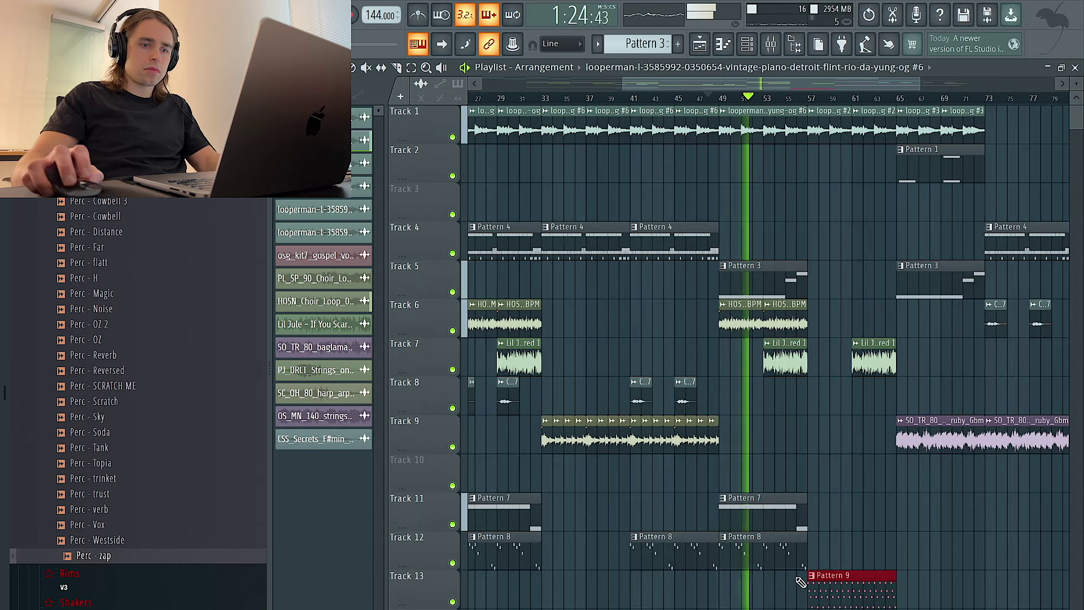
pyautogui.scroll(-1, 786, 561)
pyautogui.scroll(-1, 784, 559)
pyautogui.scroll(-1, 783, 559)
pyautogui.hotkey('ctrl', 'z')
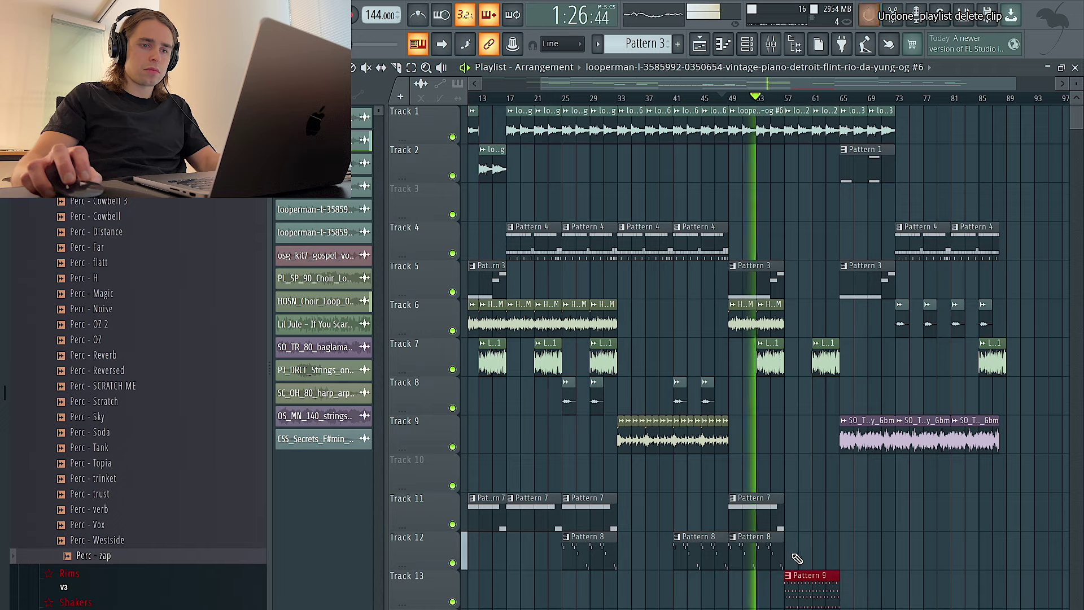
pyautogui.hscroll(1, 819, 554)
# Move the old clips from bar 57 onward to start at bar 97, and duplicate the bars 17–64 section to bar 65
pyautogui.moveTo(1038, 522); pyautogui.dragTo(786, 104)
pyautogui.moveTo(829, 149); pyautogui.dragTo(1057, 162)
pyautogui.scroll(-1, 914, 480)
pyautogui.moveTo(896, 601); pyautogui.dragTo(575, 90)
pyautogui.hotkey('ctrl', 'b')
pyautogui.hotkey('ctrl', 'd')
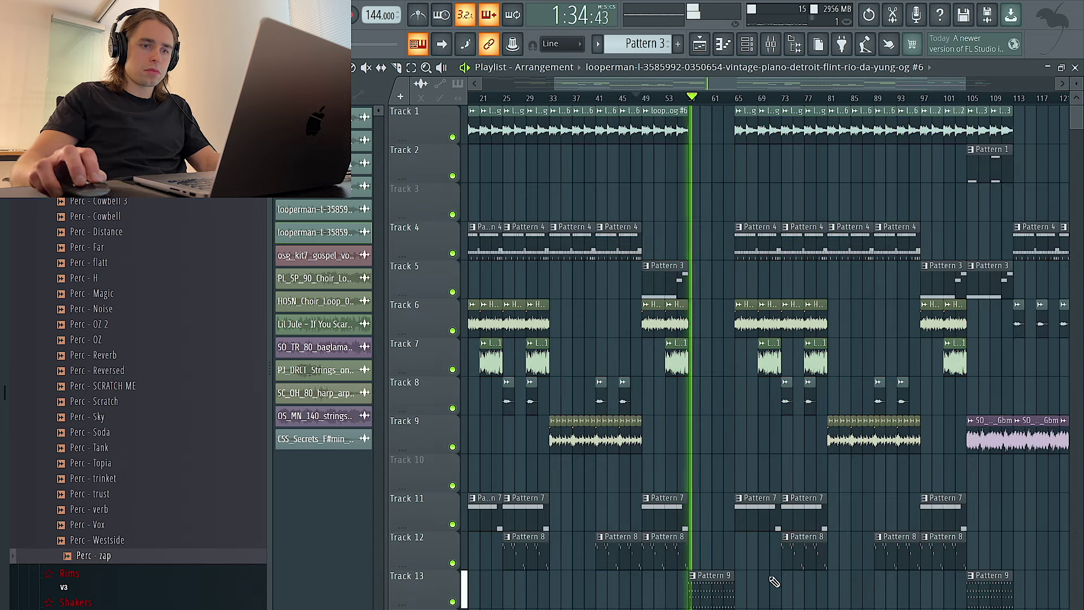
# Move all clips from bar 65 onward eight bars earlier, so the duplicated section starts at bar 57, and toggle playback
pyautogui.moveTo(1016, 603); pyautogui.dragTo(736, 106)
pyautogui.moveTo(752, 135); pyautogui.dragTo(706, 137)
pyautogui.press('space')
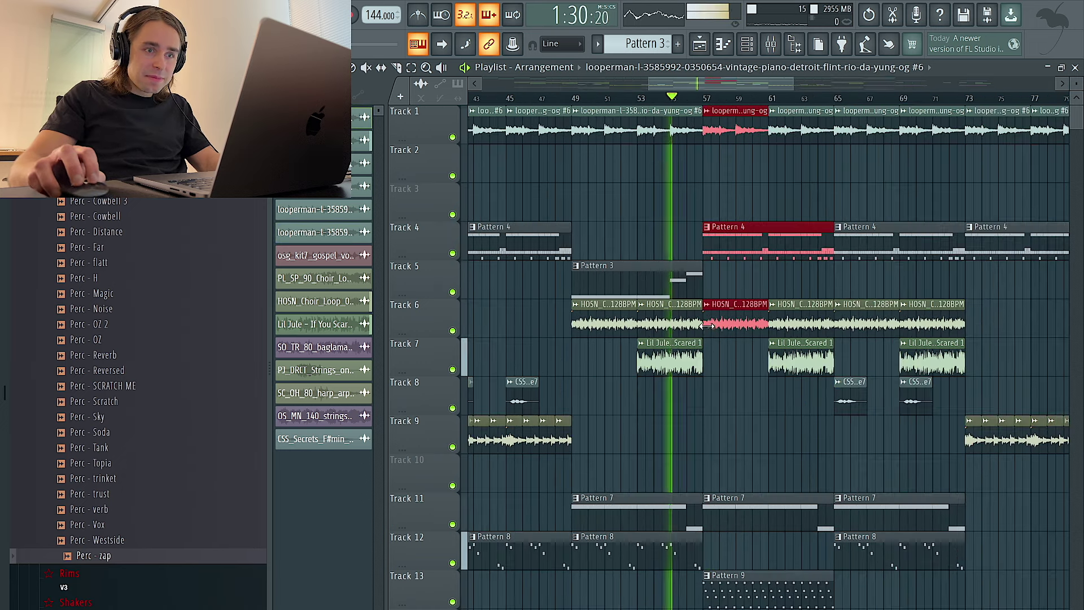
# Trim the bar 57 piano, Pattern 4, choir and Pattern 7 clips to start at bar 59, and shorten Pattern 9 to end there
pyautogui.moveTo(704, 326); pyautogui.dragTo(735, 327)
pyautogui.moveTo(704, 515); pyautogui.dragTo(737, 515)
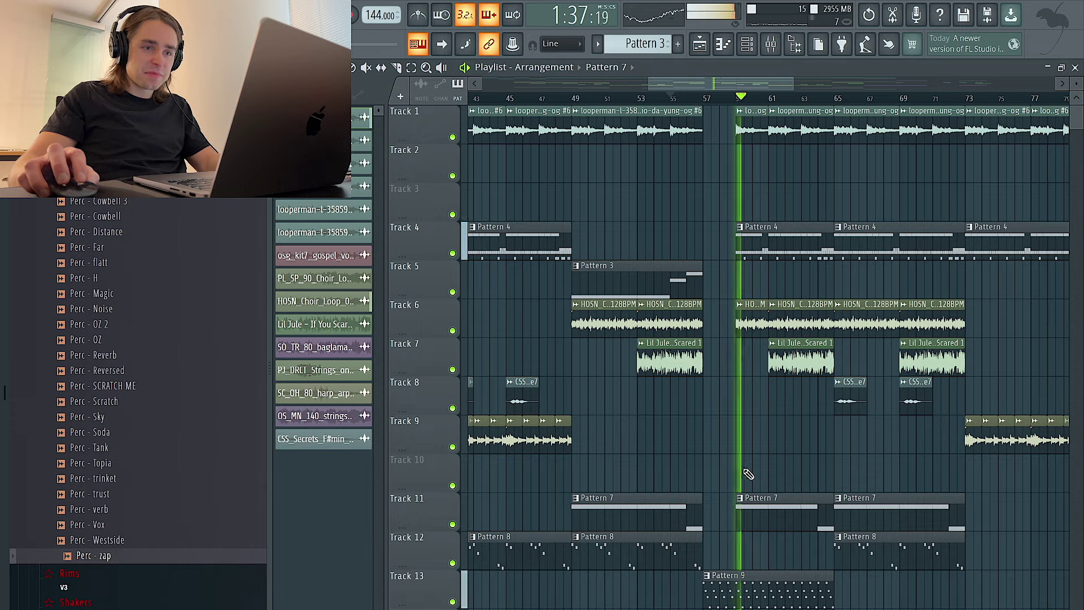
pyautogui.keyDown('ctrl'); pyautogui.scroll(3, 748, 474); pyautogui.keyUp('ctrl')
pyautogui.moveTo(954, 575); pyautogui.dragTo(730, 576)
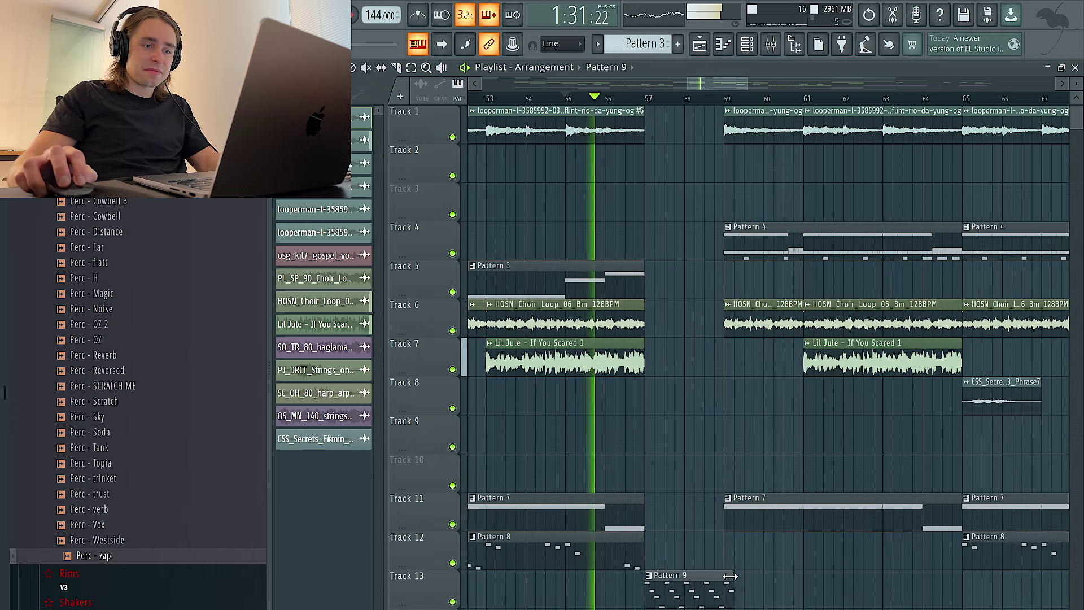
pyautogui.doubleClick(722, 582)
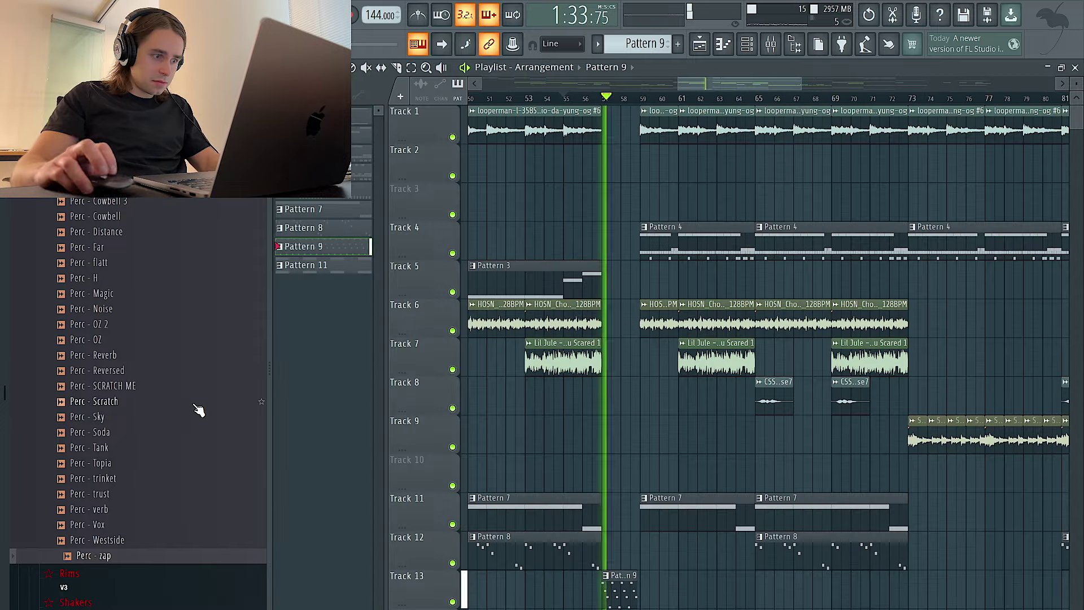
pyautogui.scroll(-8, 198, 409)
pyautogui.keyDown('ctrl'); pyautogui.scroll(-3, 627, 473); pyautogui.keyUp('ctrl')
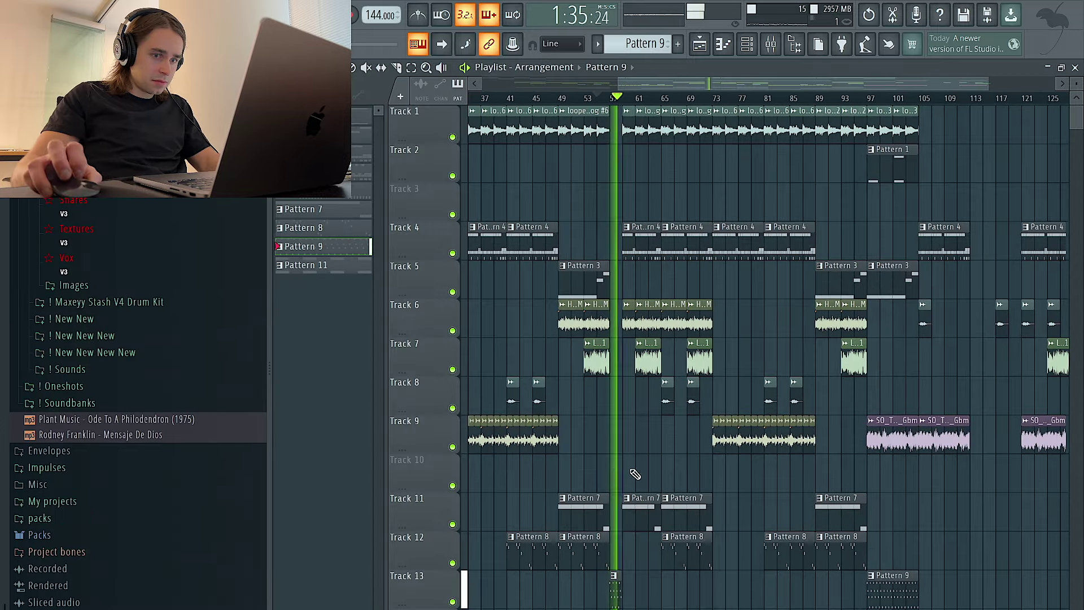
pyautogui.keyDown('ctrl'); pyautogui.scroll(3, 627, 472); pyautogui.keyUp('ctrl')
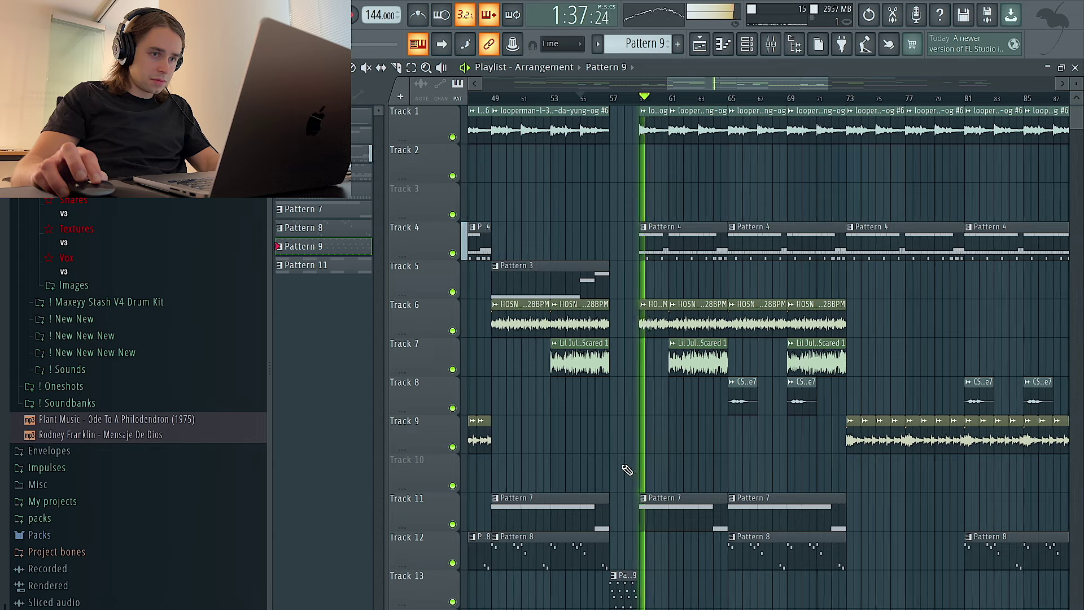
pyautogui.keyDown('alt'); pyautogui.scroll(-1, 655, 424); pyautogui.keyUp('alt')
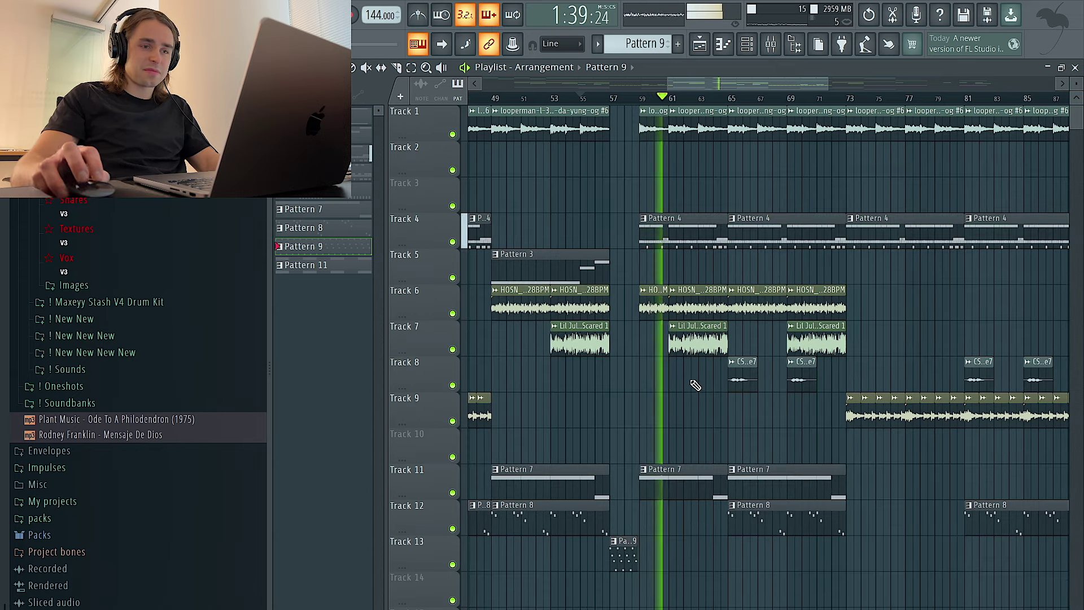
# Place Pattern 9 on Track 13 at bar 65, extend it to bar 73, and delete Pattern 8 at bar 65 on Track 12
pyautogui.keyDown('ctrl'); pyautogui.scroll(-2, 703, 375); pyautogui.keyUp('ctrl')
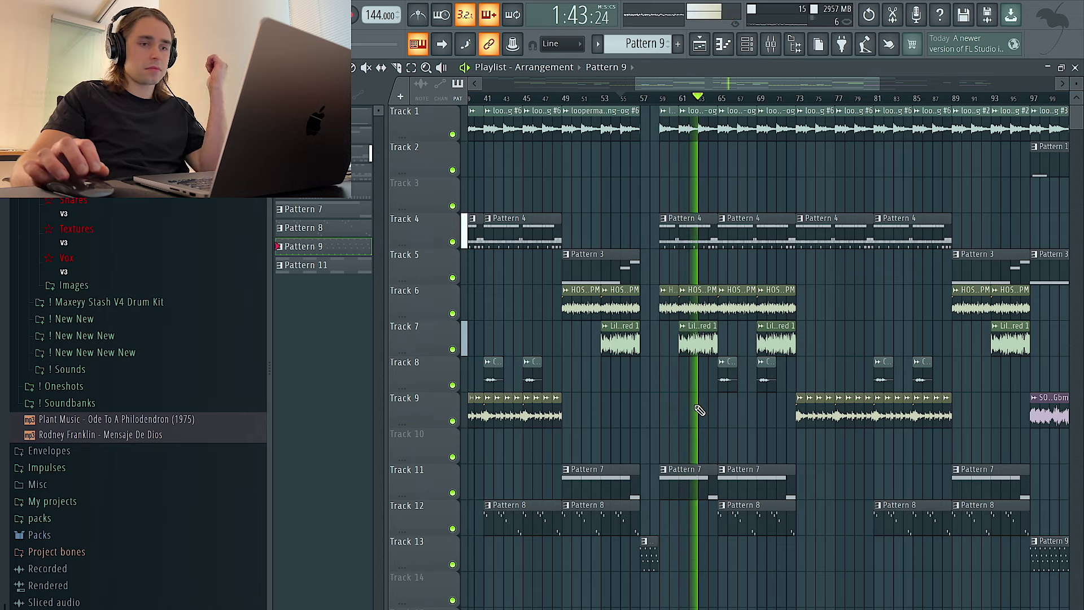
pyautogui.click(719, 559)
pyautogui.moveTo(743, 545); pyautogui.dragTo(797, 547)
pyautogui.keyDown('ctrl'); pyautogui.scroll(4, 798, 548); pyautogui.keyUp('ctrl')
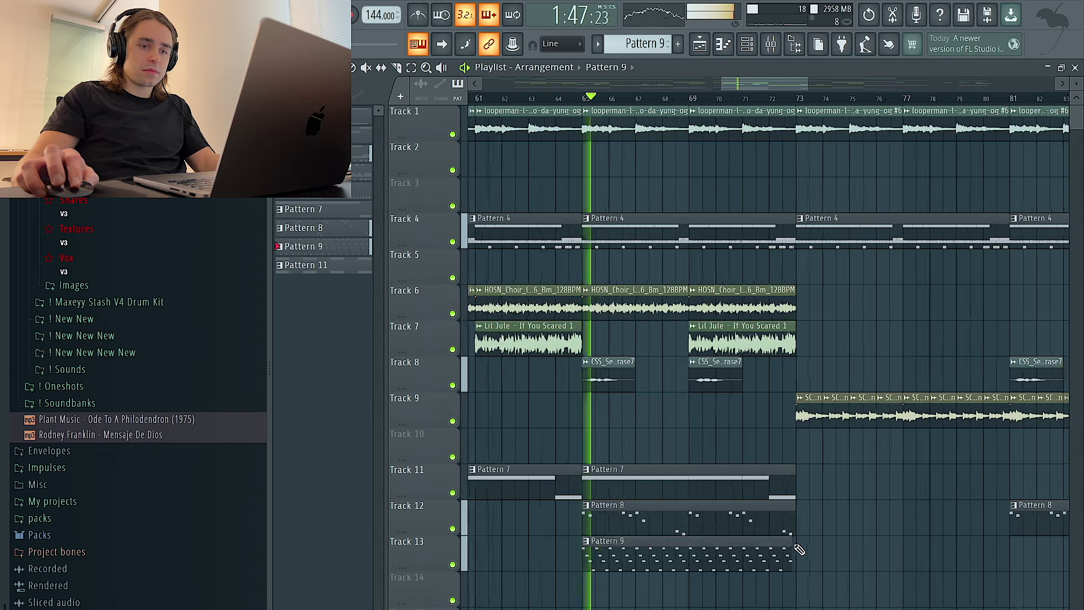
pyautogui.rightClick(774, 523)
pyautogui.keyDown('ctrl'); pyautogui.scroll(3, 799, 539); pyautogui.keyUp('ctrl')
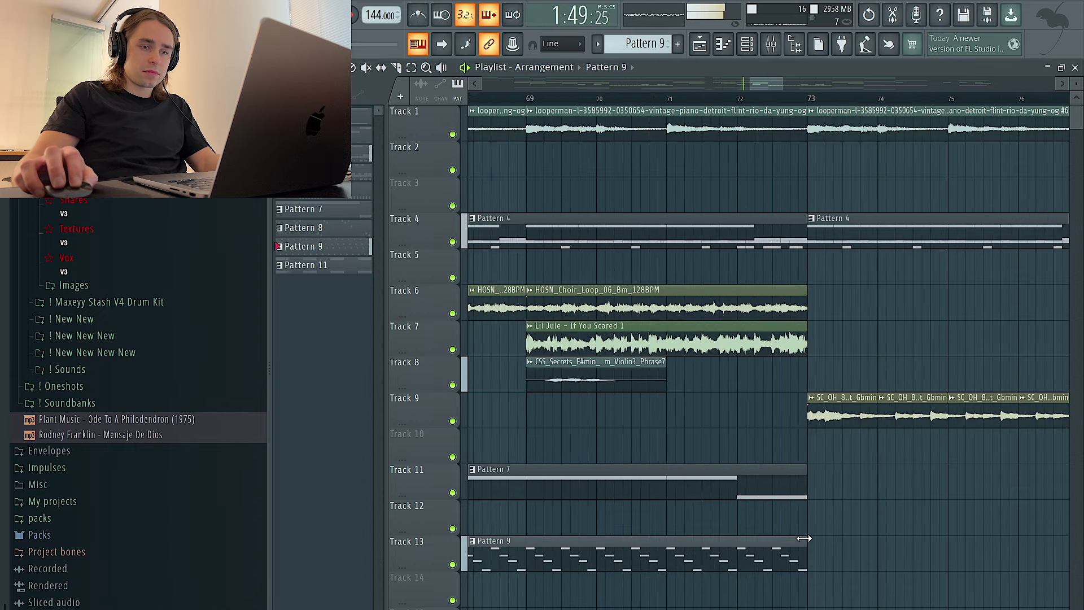
pyautogui.keyDown('ctrl'); pyautogui.scroll(-5, 801, 537); pyautogui.keyUp('ctrl')
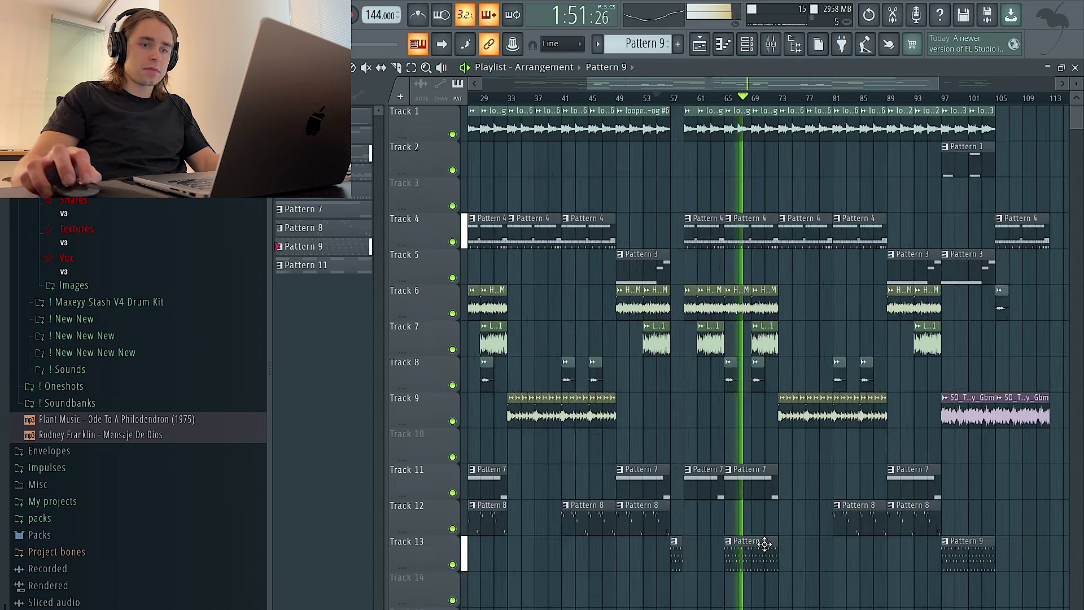
# Move all leftover clips from bar 97 onward farther back in the playlist so they start at bar 121
pyautogui.keyDown('ctrl'); pyautogui.scroll(-1, 764, 544); pyautogui.keyUp('ctrl')
pyautogui.hscroll(4, 847, 542)
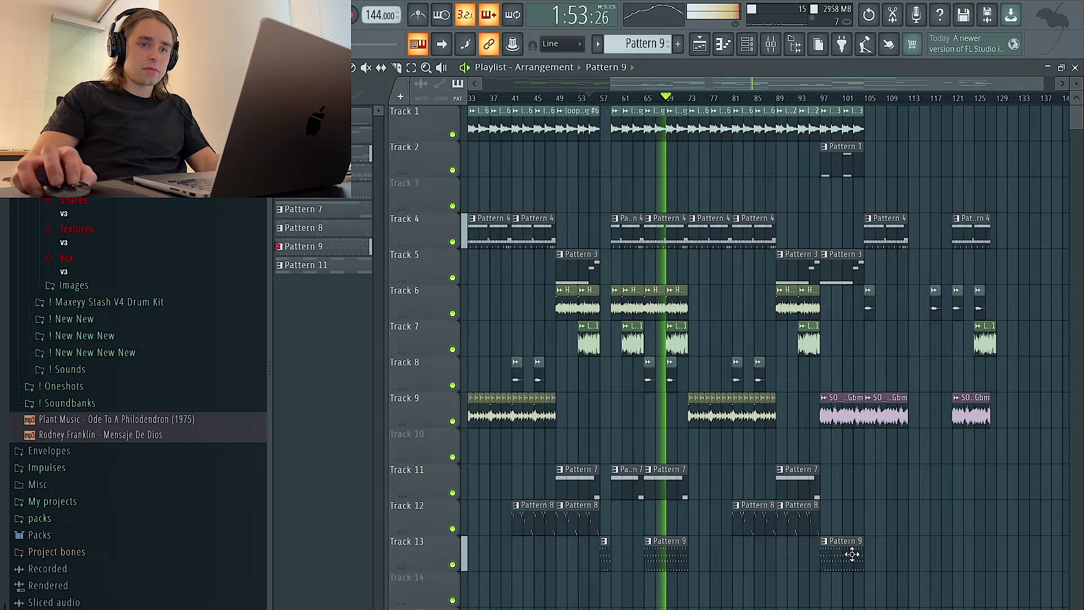
pyautogui.keyDown('ctrl'); pyautogui.scroll(3, 852, 555); pyautogui.keyUp('ctrl')
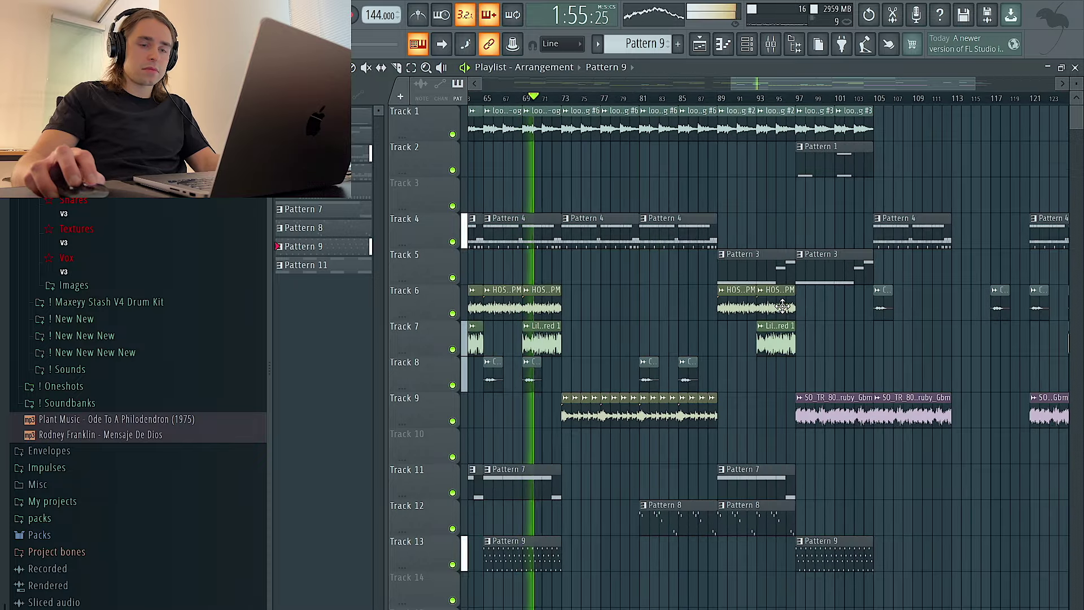
pyautogui.keyDown('ctrl'); pyautogui.scroll(-3, 892, 461); pyautogui.keyUp('ctrl')
pyautogui.moveTo(1061, 572); pyautogui.dragTo(878, 120)
pyautogui.moveTo(875, 417); pyautogui.dragTo(974, 417)
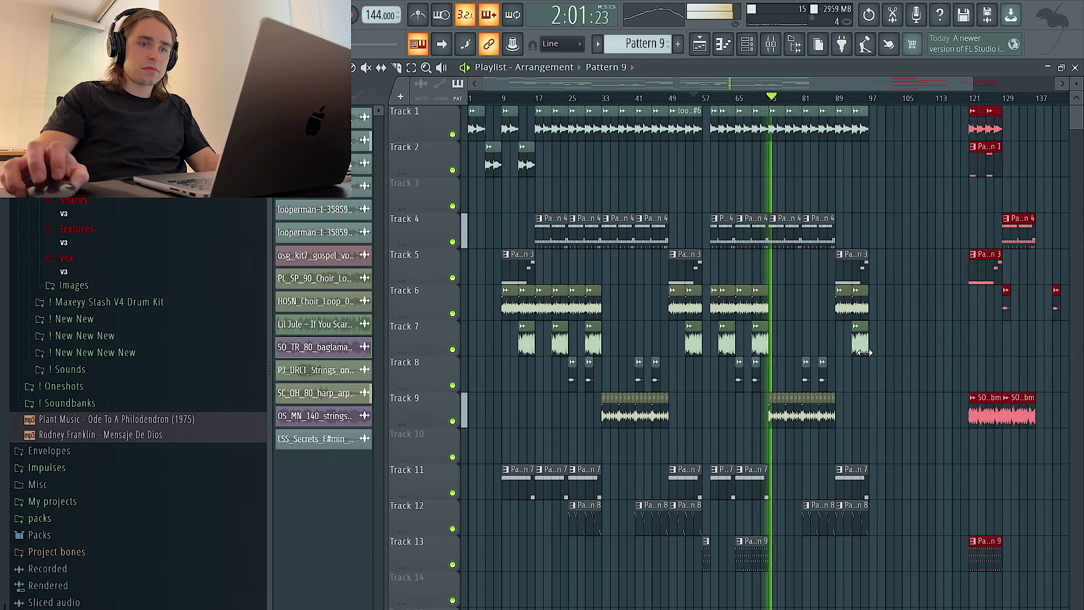
# Make the Pattern 4 clip at bar 73 unique and open its 808 - Ama notes in the piano roll
pyautogui.scroll(5, 779, 266)
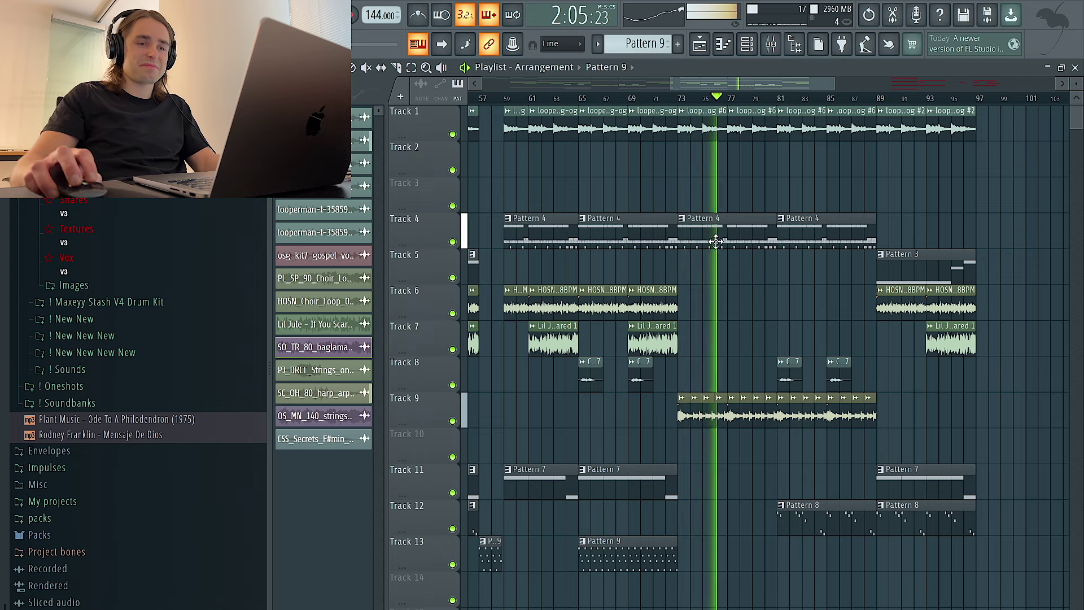
pyautogui.rightClick(683, 225)
pyautogui.click(711, 340)
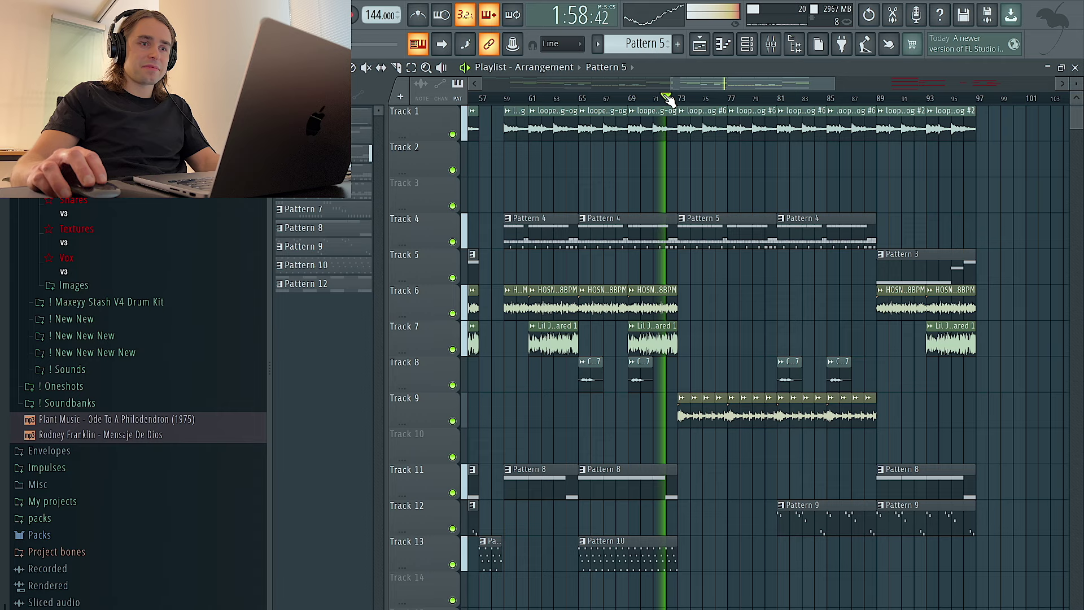
pyautogui.click(748, 48)
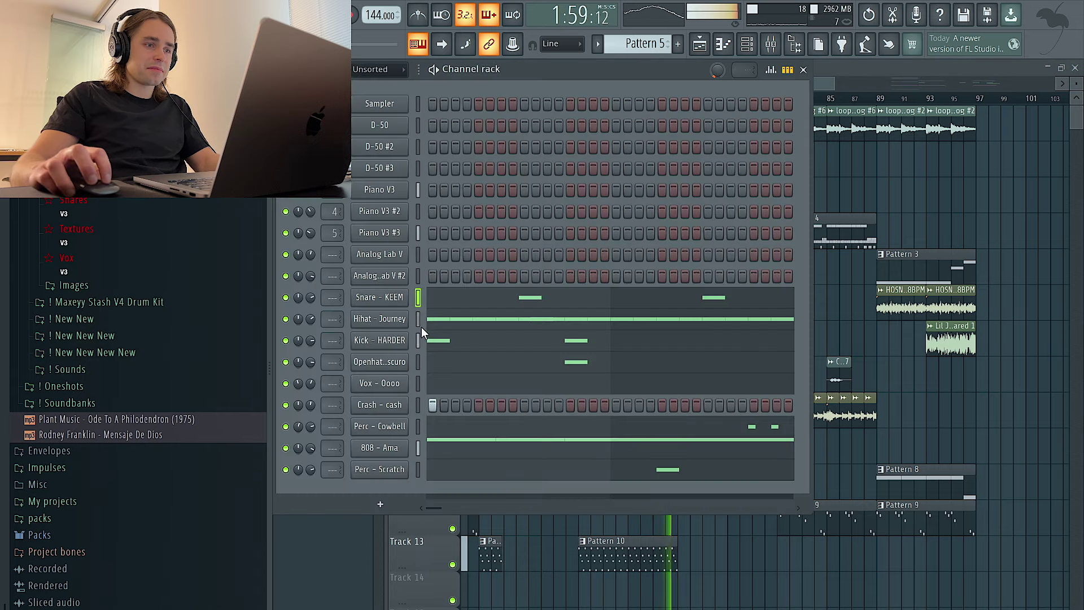
pyautogui.press('F7')
pyautogui.press('space')
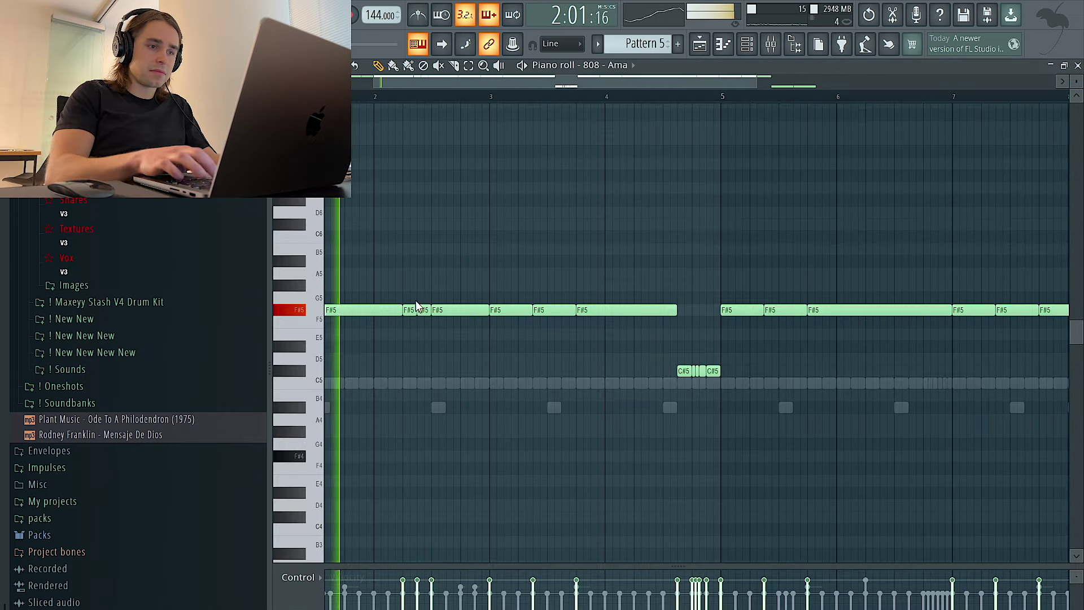
# Raise the first short F#5 808 note in bar 2 by an octave to F#6, and delete the longer F#5 ending that bar
pyautogui.press('space')
pyautogui.hotkey('ctrl', 'Up')
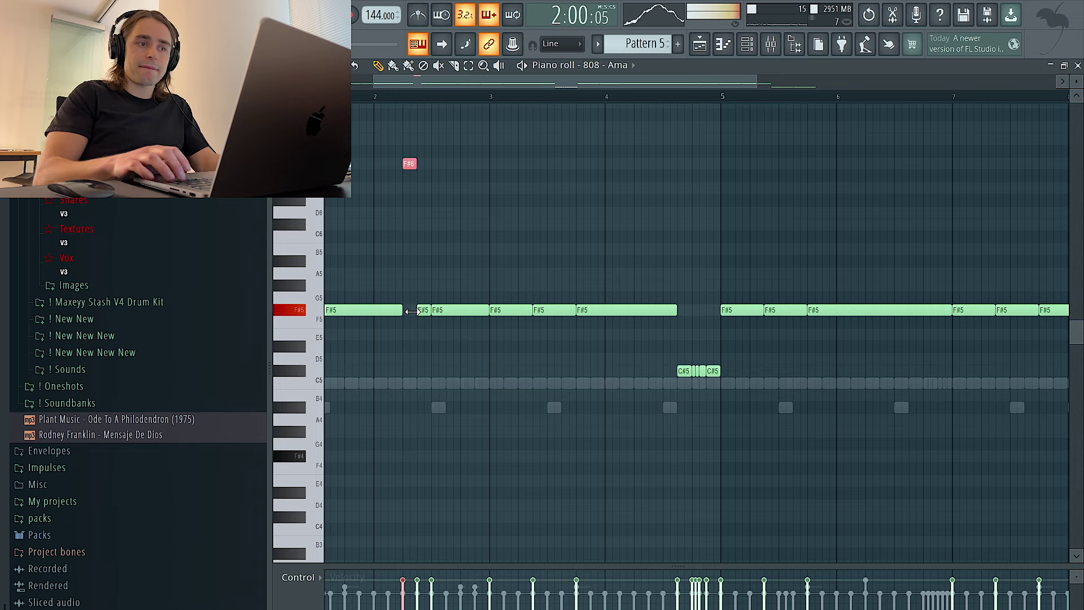
pyautogui.press('space')
pyautogui.hotkey('ctrl', 'd')
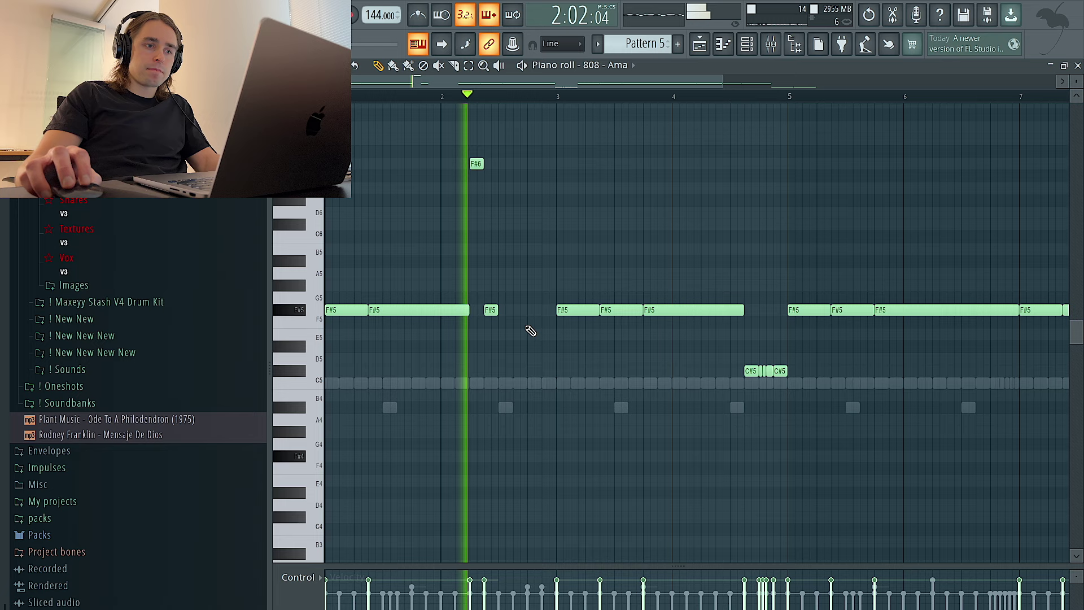
# Fill the rest of bar 2 with alternating short C#5 and F#5 808 notes, and delete the long F#5 in bar 3
pyautogui.click(531, 314)
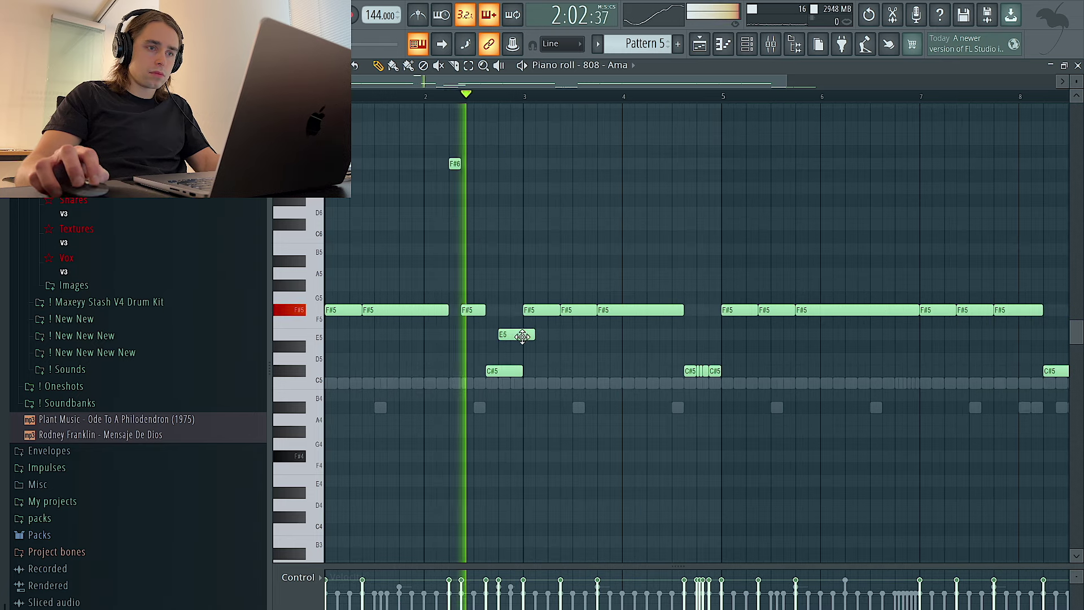
pyautogui.moveTo(519, 336); pyautogui.dragTo(514, 307)
pyautogui.press('space')
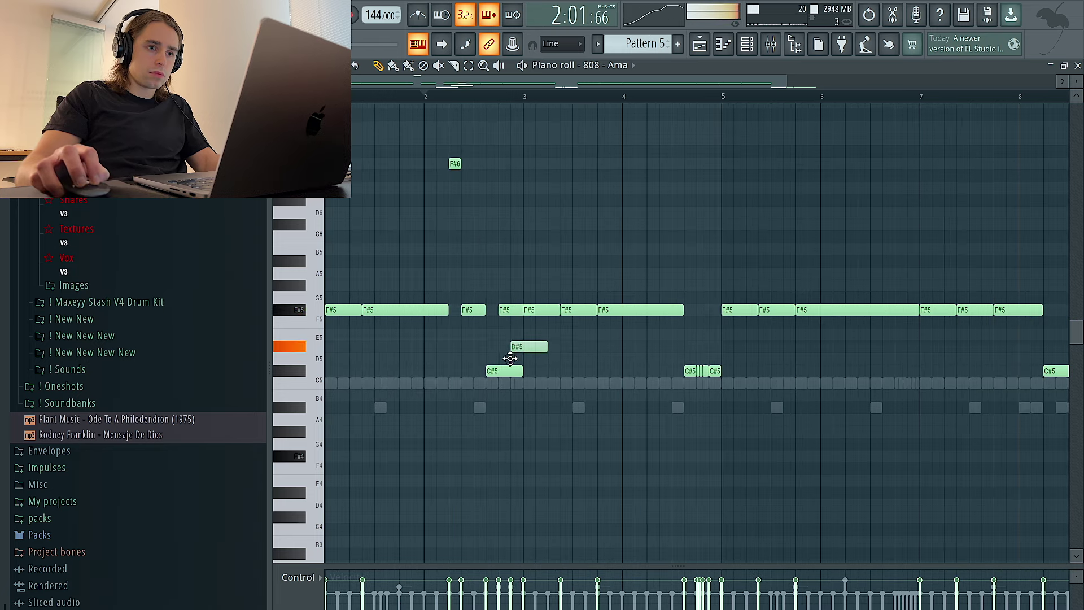
pyautogui.press('space')
pyautogui.moveTo(511, 387); pyautogui.dragTo(486, 281)
pyautogui.hotkey('ctrl', 'l')
pyautogui.rightClick(551, 256)
pyautogui.rightClick(615, 310)
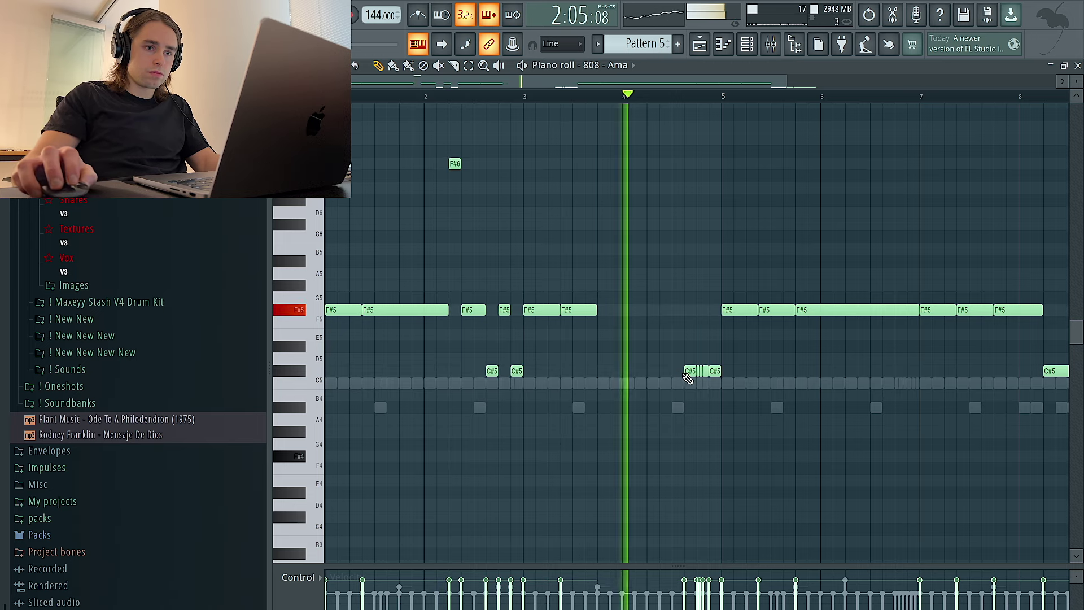
# Replace the short C#5 notes in bar 4 with one long C#5, and replace the bar 5–8 808 notes with a copy of bars 1–4
pyautogui.press('space')
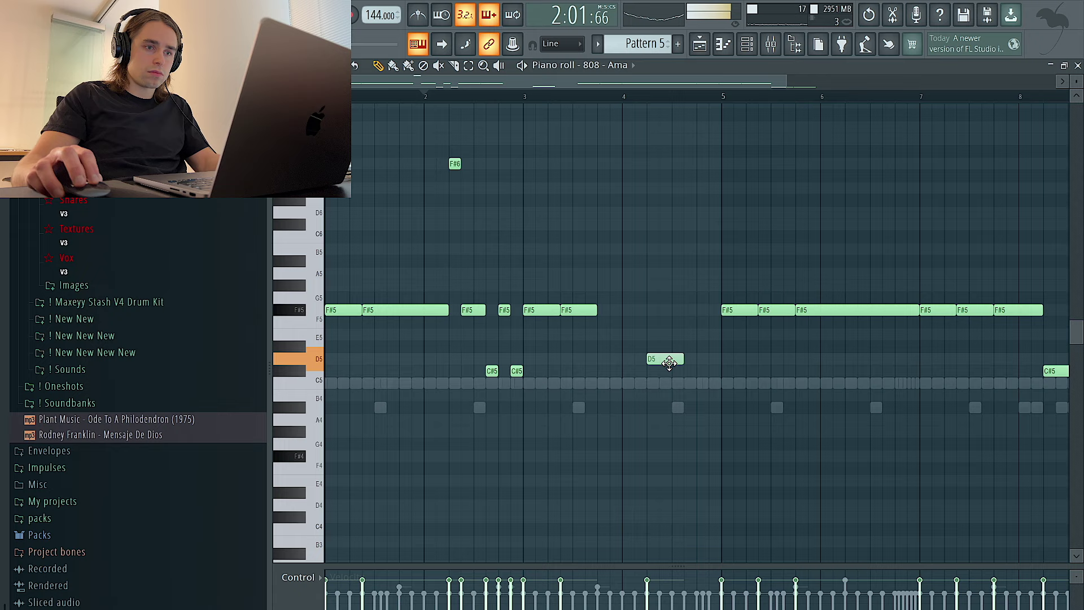
pyautogui.press('space')
pyautogui.press('space')
pyautogui.scroll(-3, 706, 372)
pyautogui.moveTo(890, 399); pyautogui.dragTo(588, 277)
pyautogui.press('Delete')
pyautogui.hotkey('ctrl', 'b')
pyautogui.hotkey('ctrl', 'd')
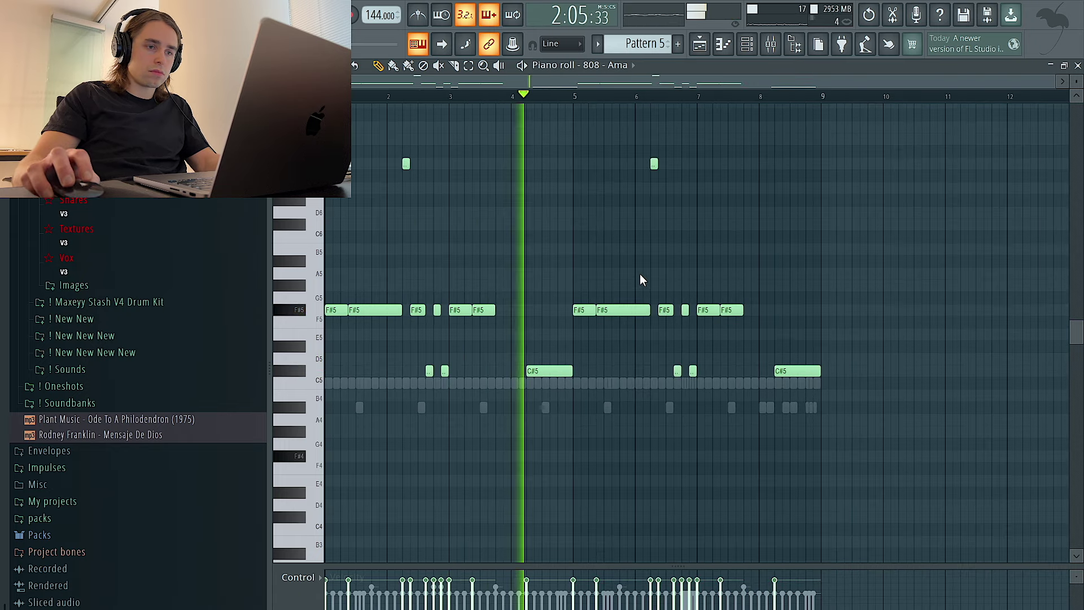
# Replace the Pattern 4 clip at bar 81 on Track 4 with Pattern 5
pyautogui.click(699, 43)
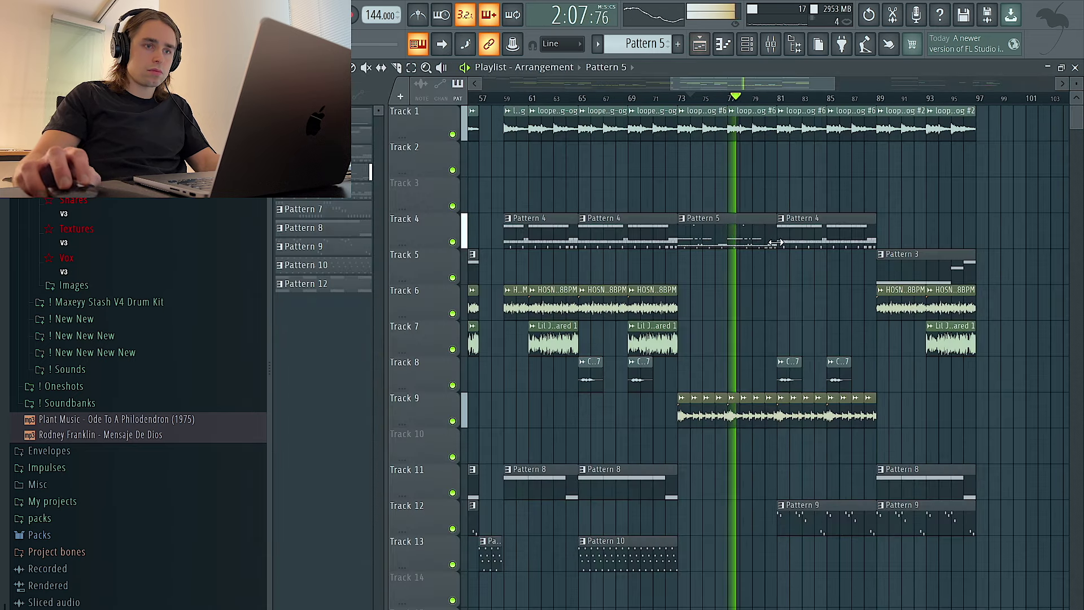
pyautogui.click(783, 204)
pyautogui.rightClick(796, 223)
pyautogui.moveTo(804, 194); pyautogui.dragTo(802, 224)
pyautogui.click(622, 221)
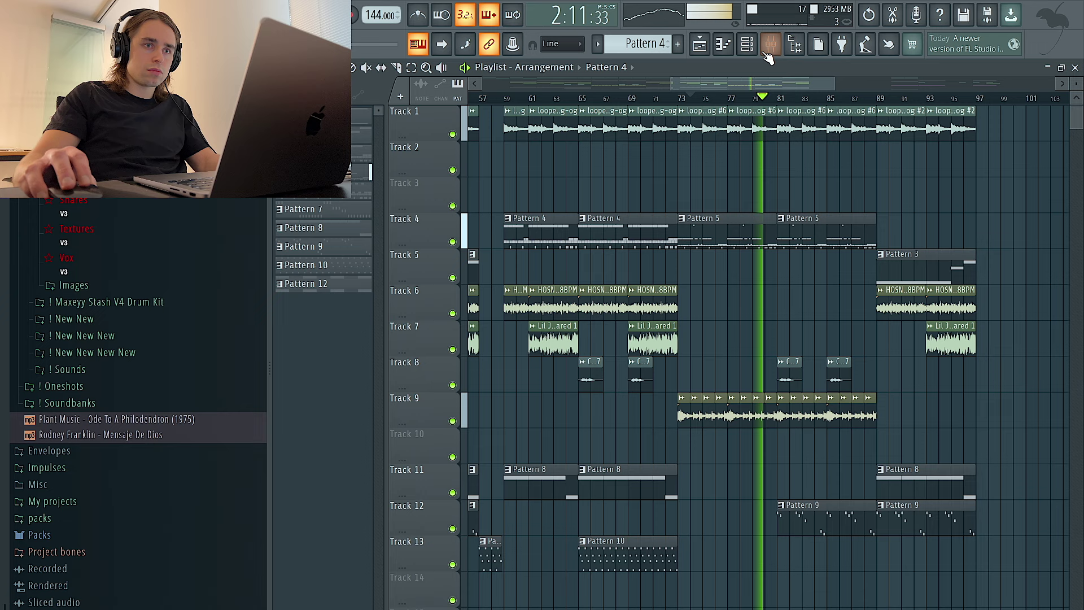
pyautogui.click(747, 44)
pyautogui.press('F6')
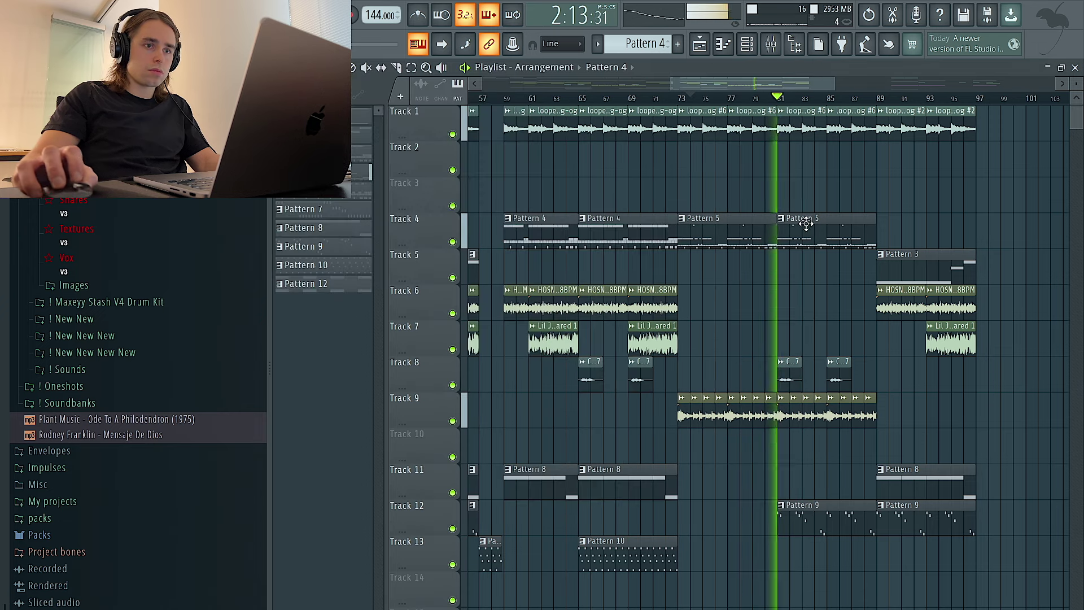
# Make the Pattern 5 clip at bar 81 unique, and delete the pattern clip at bar 81 on Track 12
pyautogui.rightClick(779, 225)
pyautogui.click(809, 340)
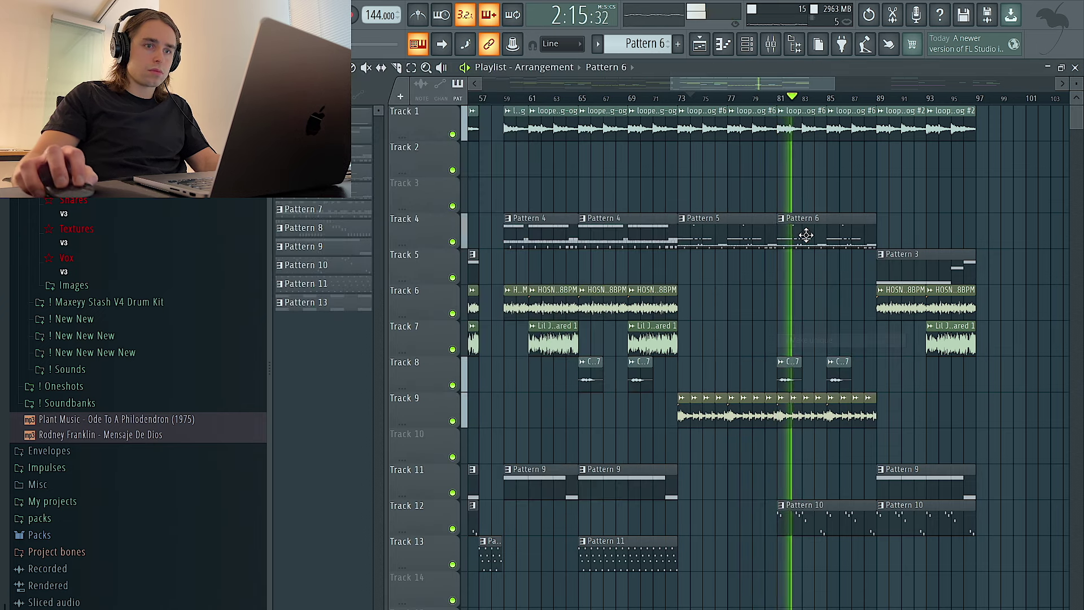
pyautogui.click(747, 44)
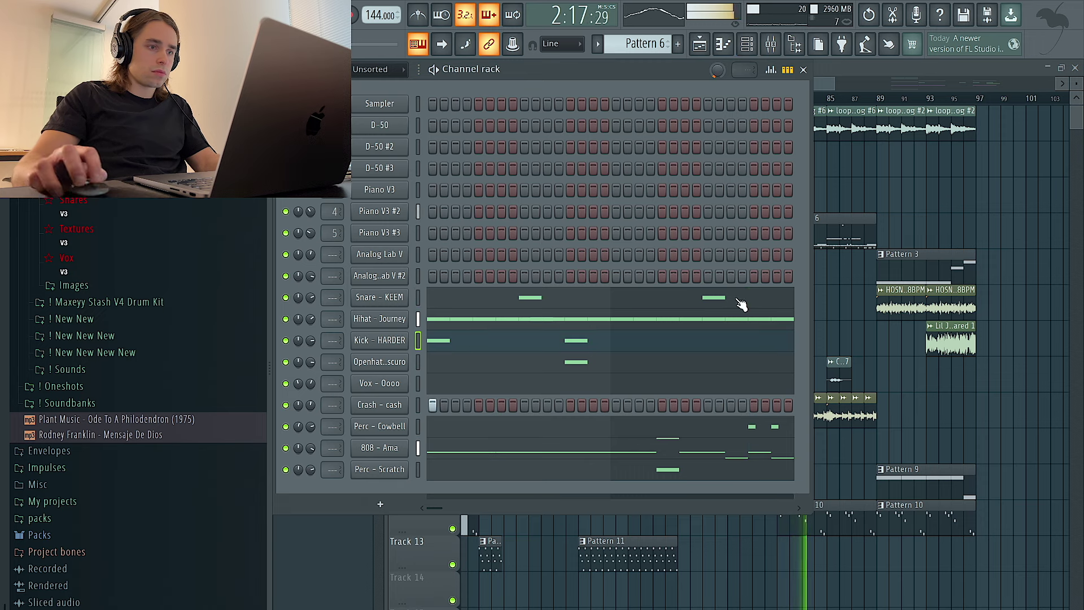
pyautogui.press('F6')
pyautogui.scroll(-2, 838, 510)
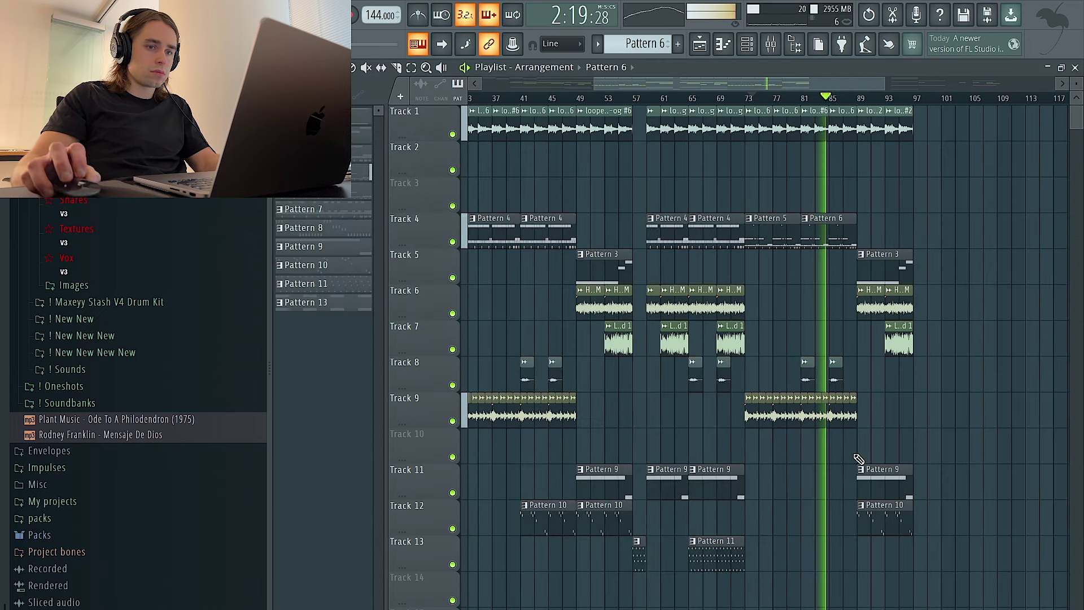
# Play the bars 73–88 section in a loop and check the violin sample's mixer track and the audio channels
pyautogui.moveTo(801, 380); pyautogui.dragTo(818, 380)
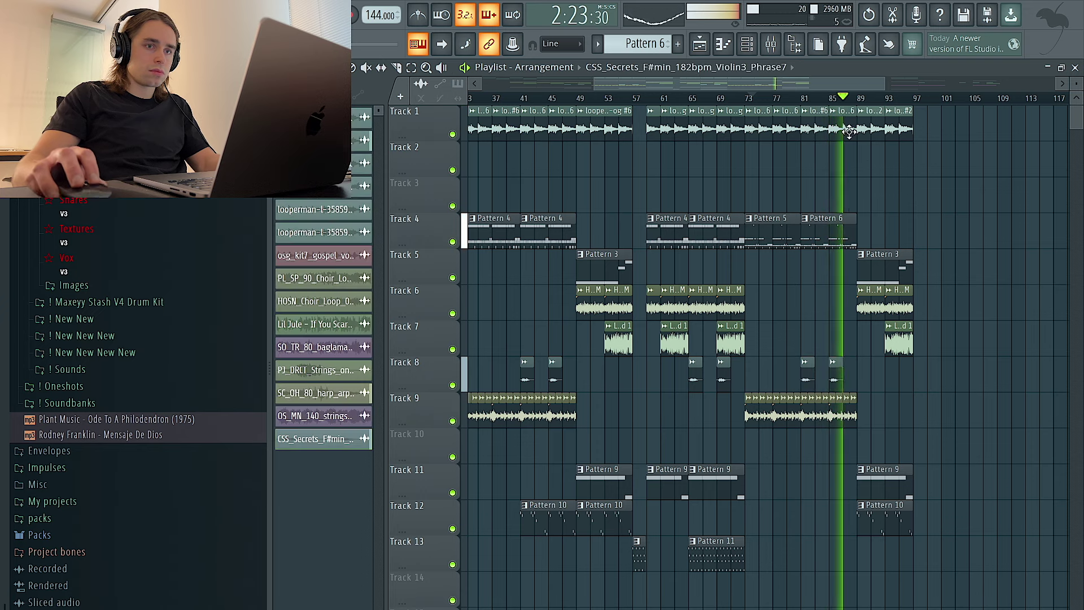
pyautogui.moveTo(866, 101); pyautogui.dragTo(746, 99)
pyautogui.press('F9')
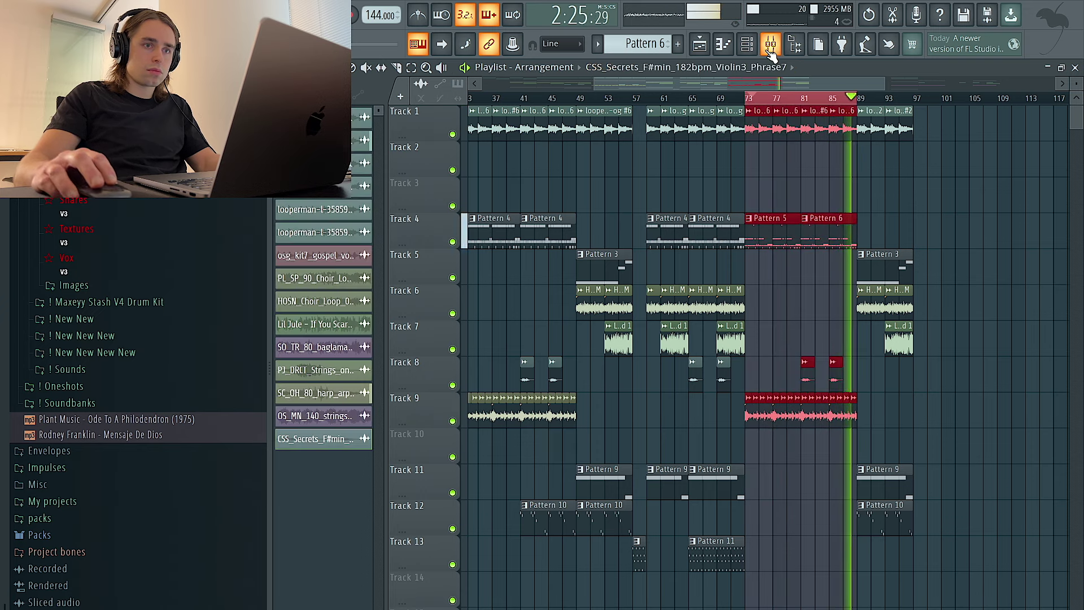
pyautogui.press('F6')
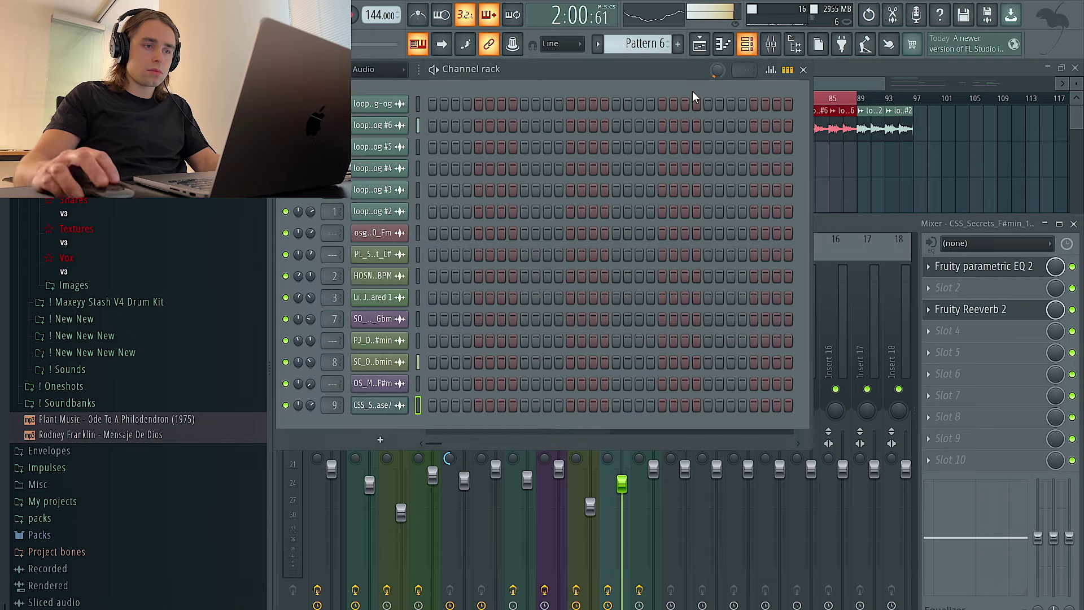
pyautogui.press('F5')
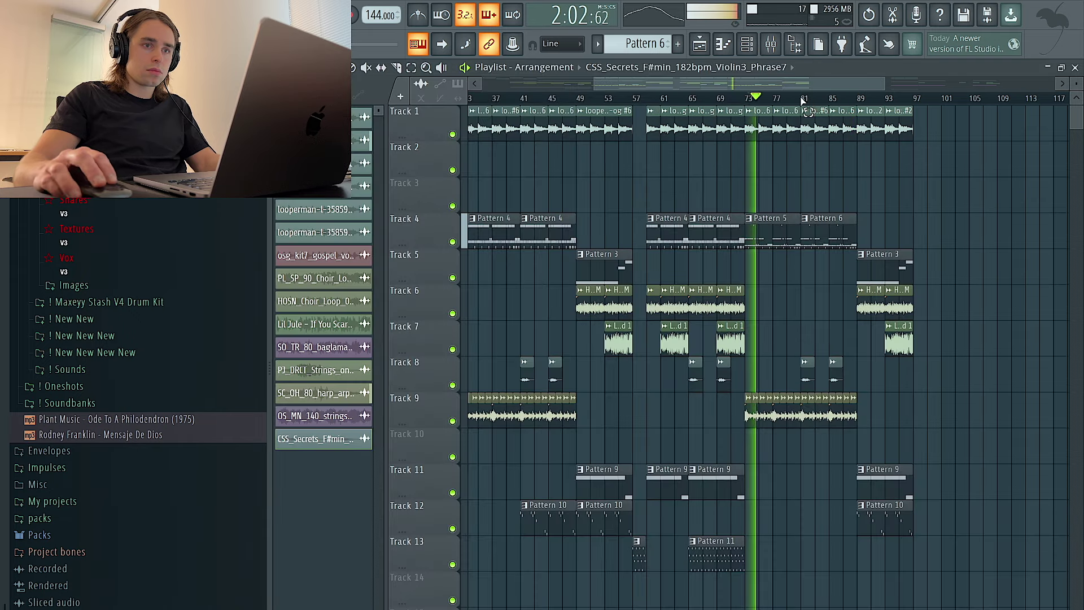
# Loop bars 81–88, open the violin track's Fruity Reeverb 2, and lower that mixer track's volume fader
pyautogui.moveTo(804, 102); pyautogui.dragTo(852, 97)
pyautogui.click(770, 46)
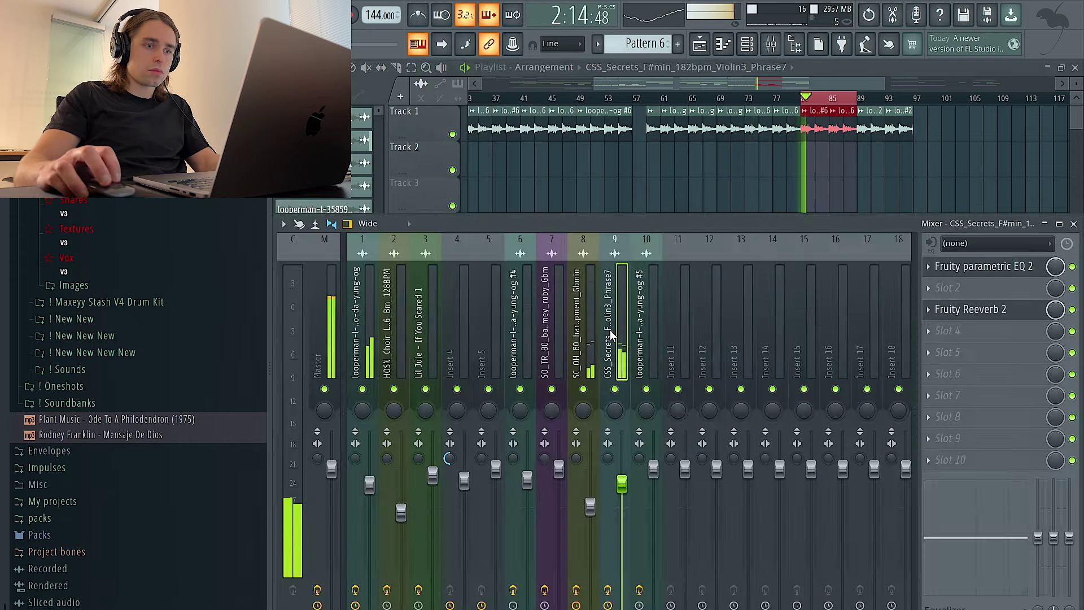
pyautogui.click(949, 350)
pyautogui.click(979, 294)
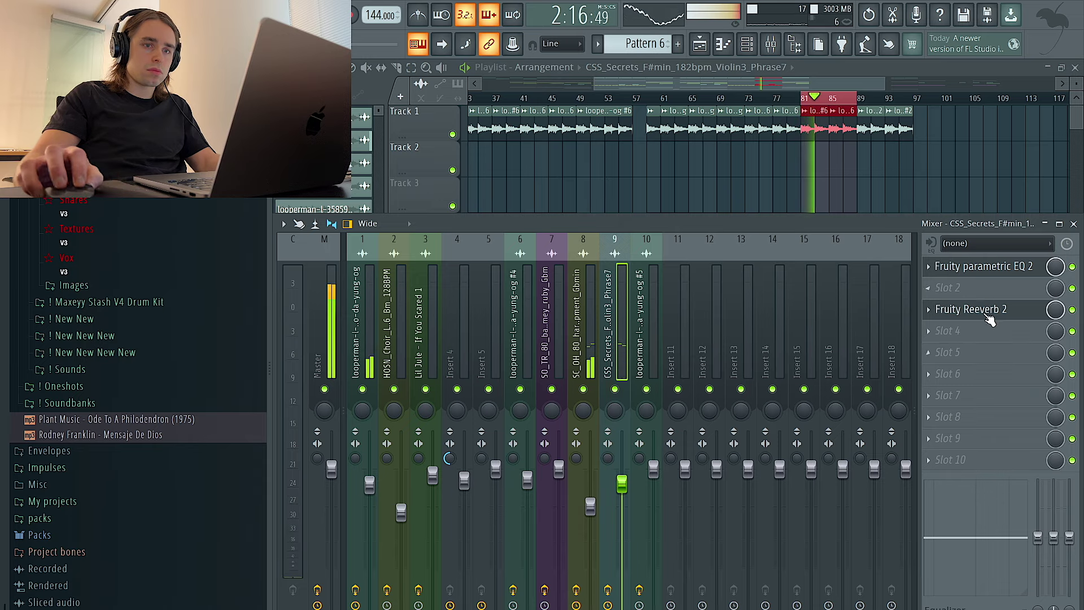
pyautogui.click(966, 309)
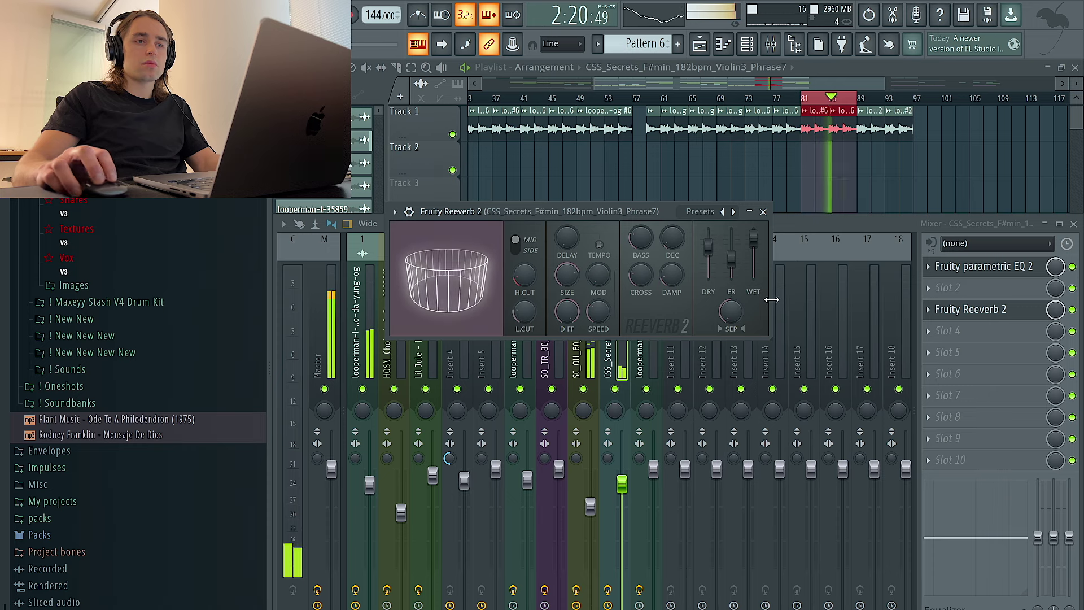
pyautogui.moveTo(622, 483); pyautogui.dragTo(621, 516)
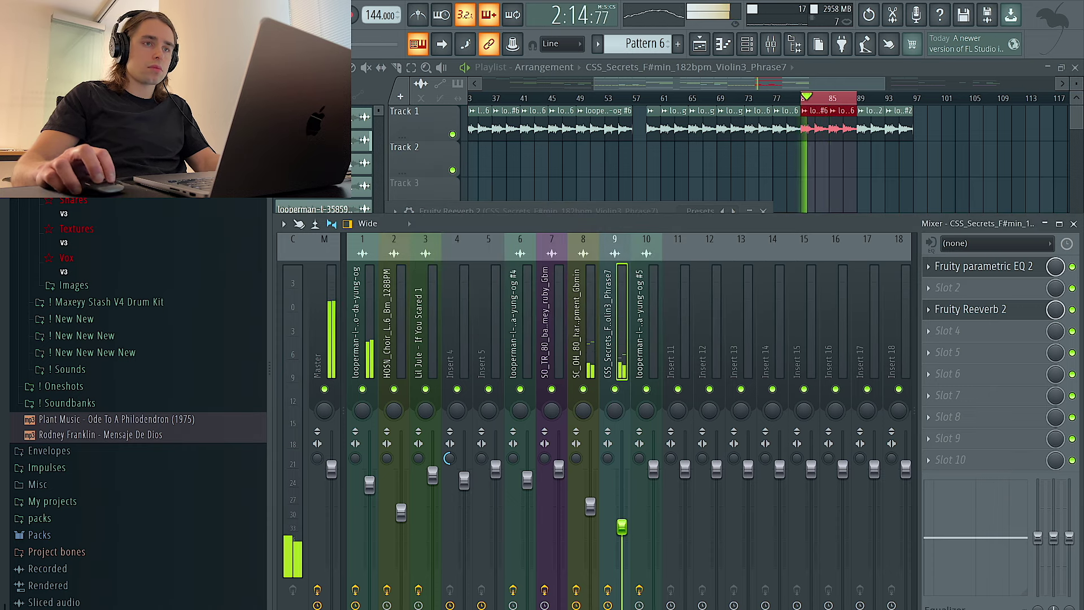
pyautogui.press('F9')
# Duplicate the last eight bars of harp loops on Track 9 to bar 89, and delete Pattern 10 at bar 89 on Track 12
pyautogui.scroll(-3, 941, 212)
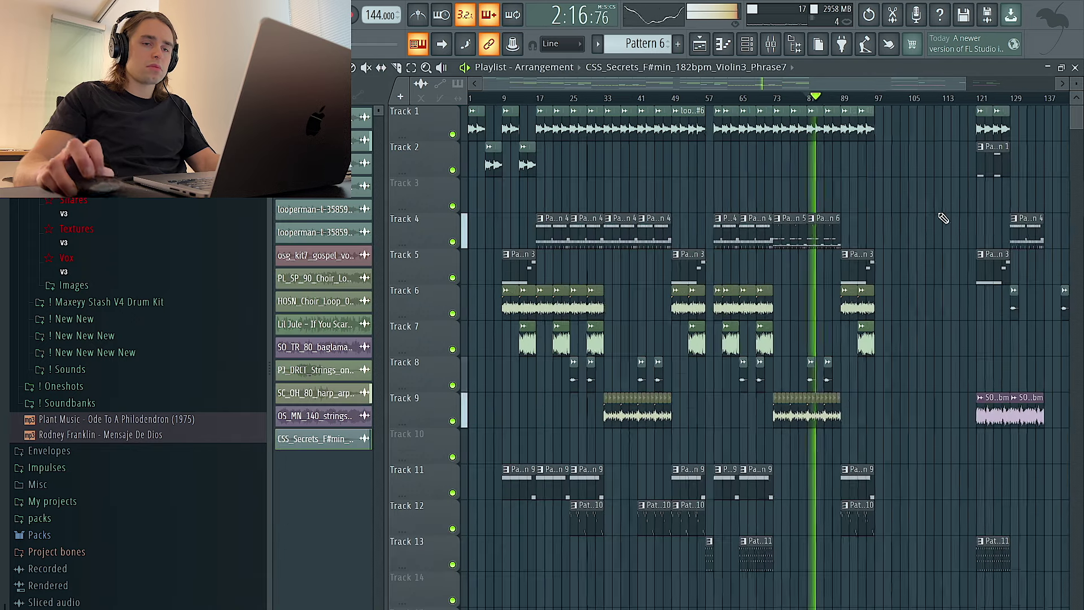
pyautogui.scroll(-2, 901, 389)
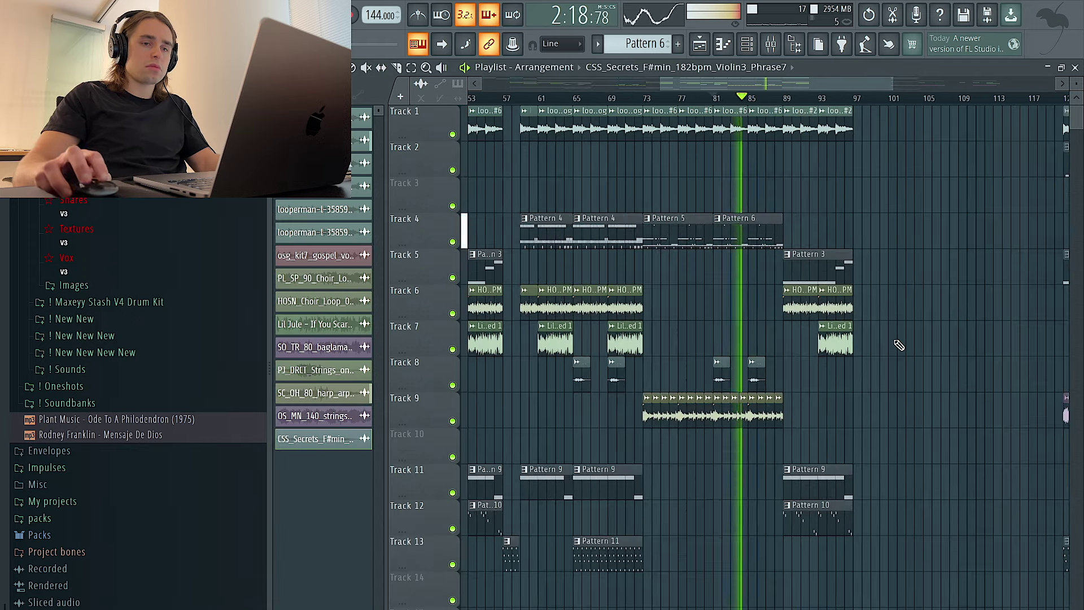
pyautogui.scroll(-1, 899, 344)
pyautogui.moveTo(801, 428); pyautogui.dragTo(793, 416)
pyautogui.scroll(3, 805, 415)
pyautogui.moveTo(893, 424); pyautogui.dragTo(767, 417)
pyautogui.hotkey('ctrl', 'b')
pyautogui.rightClick(885, 529)
pyautogui.scroll(-3, 960, 456)
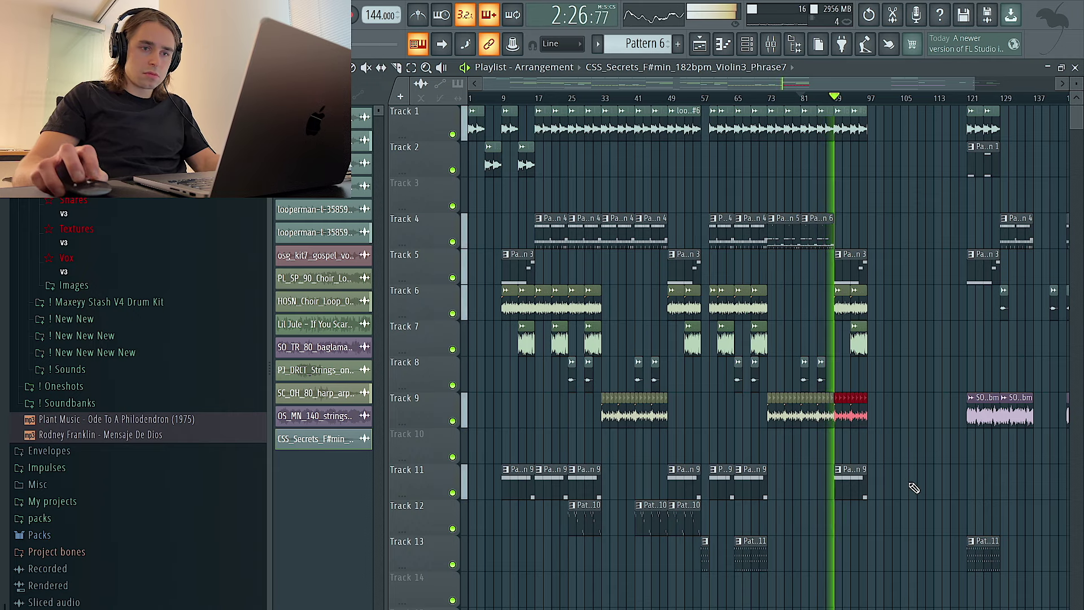
# Inspect the Pattern 9 notes, and raise the G#3 note at bar 5 of Pattern 3's Analog Lab V #2 part to A3
pyautogui.doubleClick(836, 478)
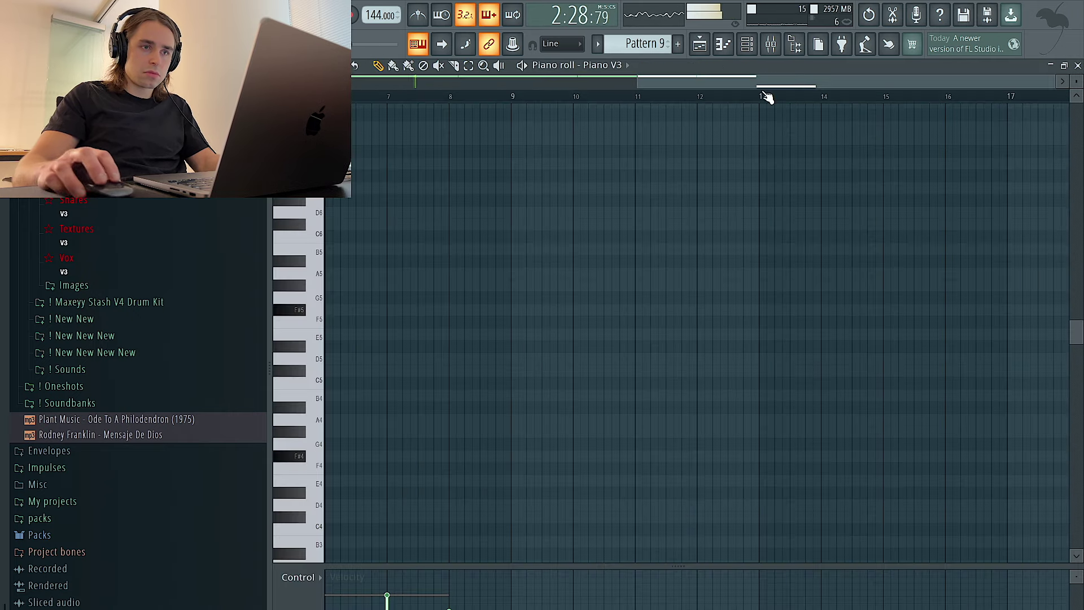
pyautogui.click(703, 45)
pyautogui.doubleClick(824, 273)
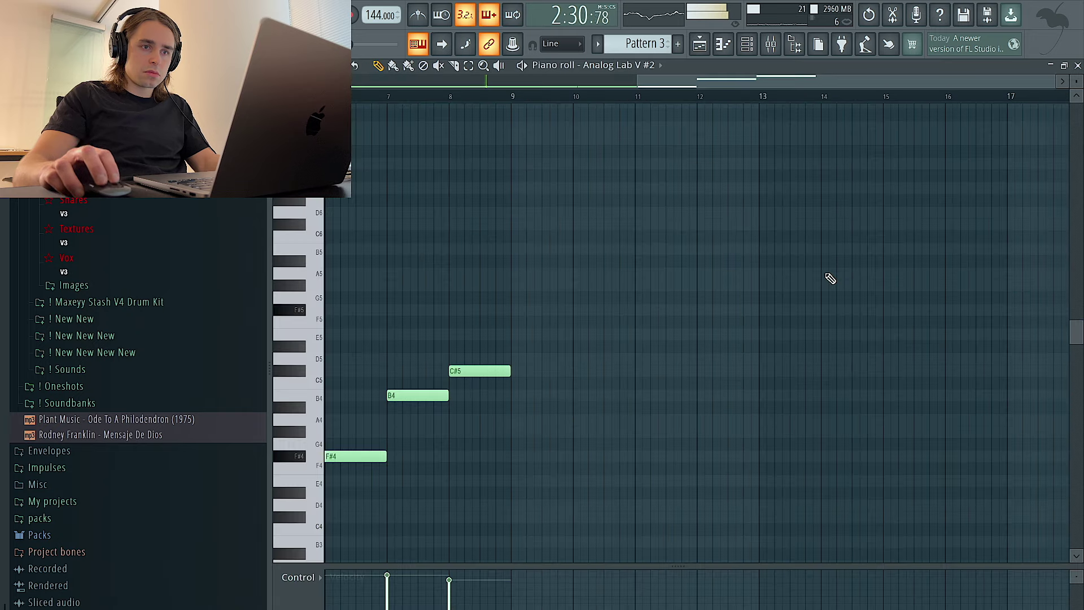
pyautogui.hotkey('ctrl', 'a')
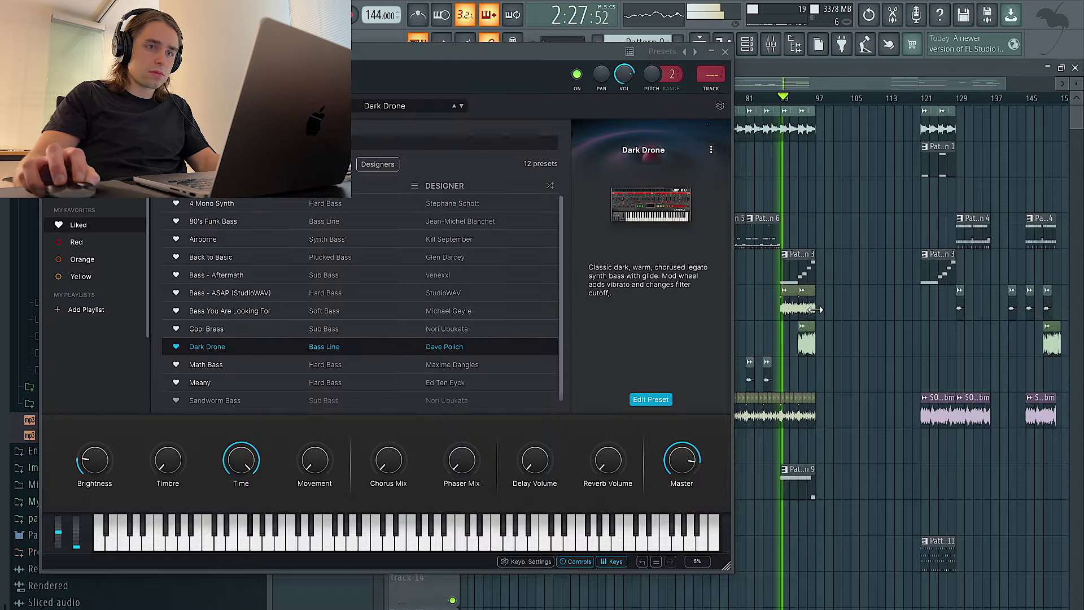
pyautogui.doubleClick(807, 267)
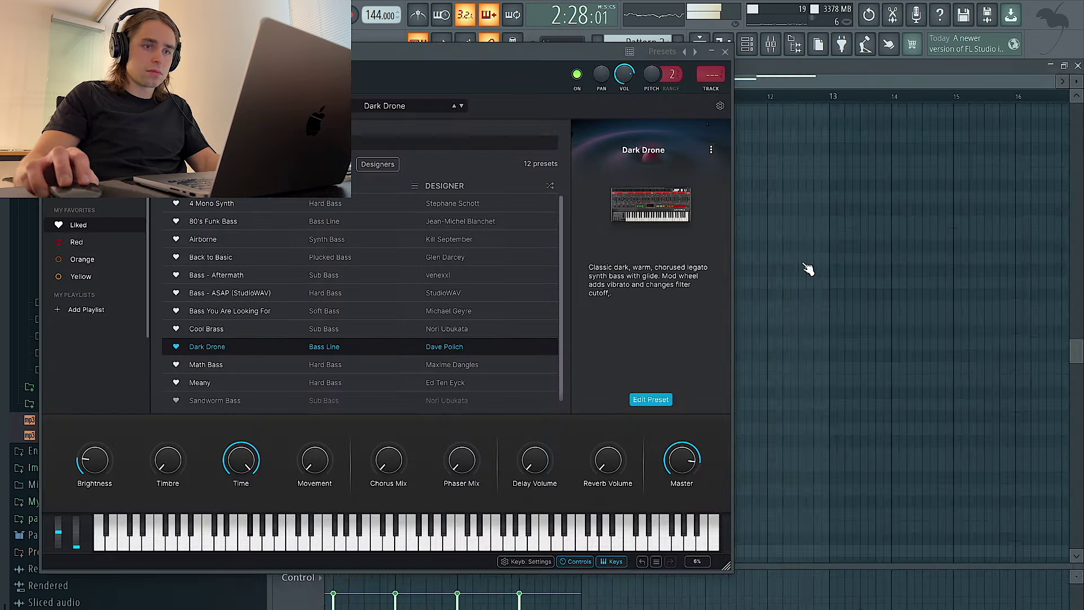
pyautogui.click(725, 53)
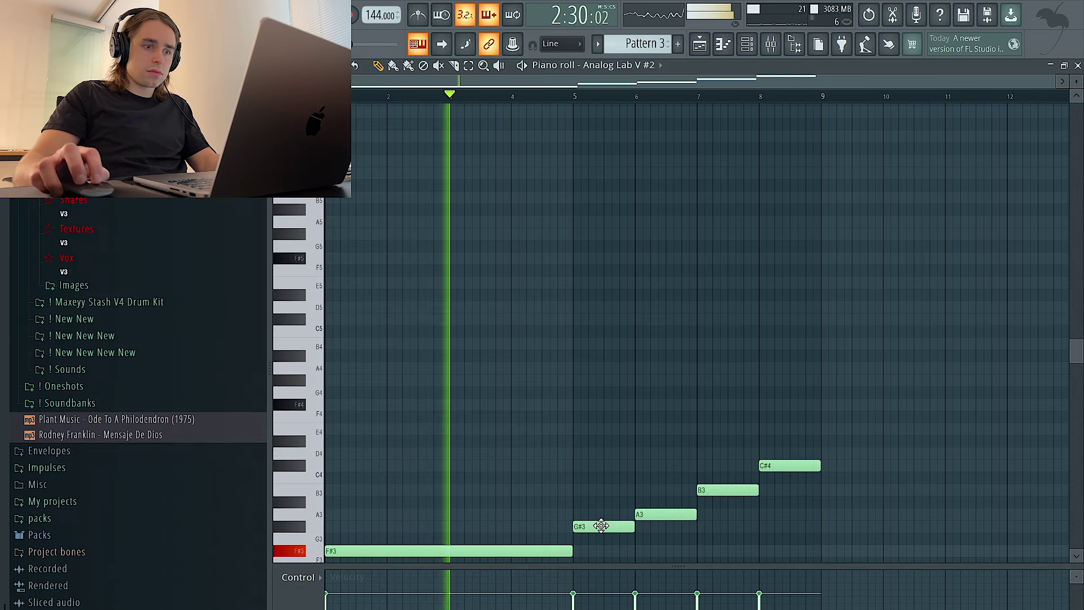
pyautogui.moveTo(597, 522); pyautogui.dragTo(605, 510)
pyautogui.scroll(-4, 623, 481)
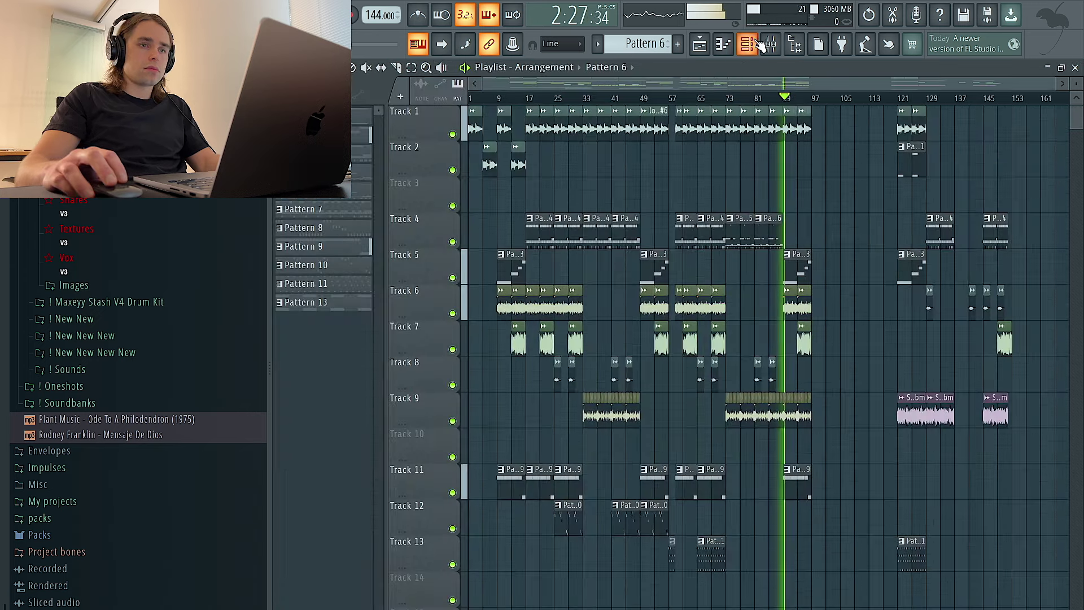
# Check Pattern 6's sounds in the channel rack and place Pattern 14 on Track 13 at bar 89
pyautogui.click(757, 44)
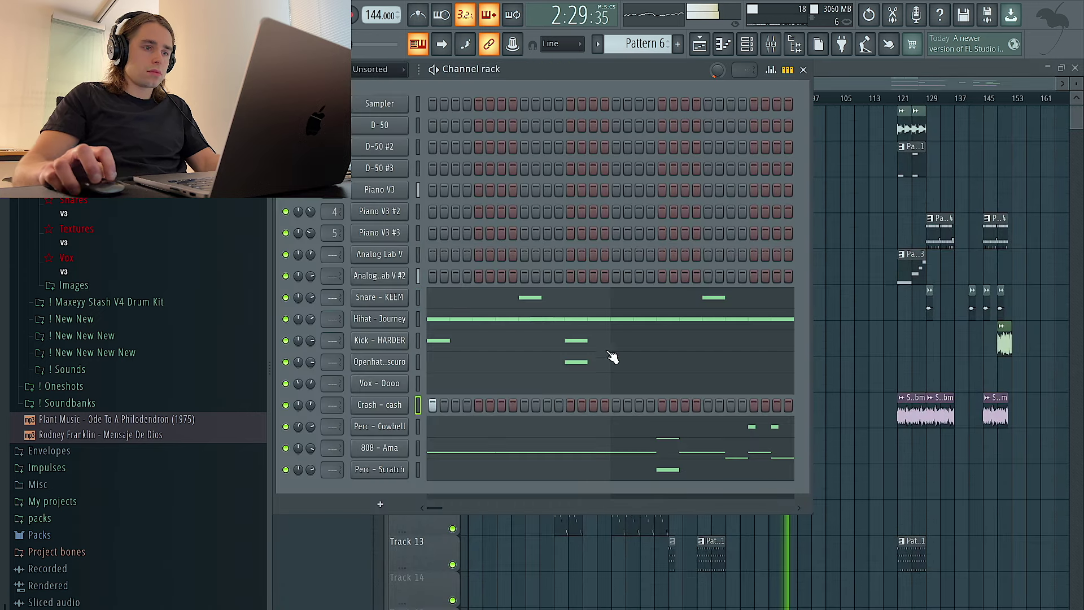
pyautogui.rightClick(853, 274)
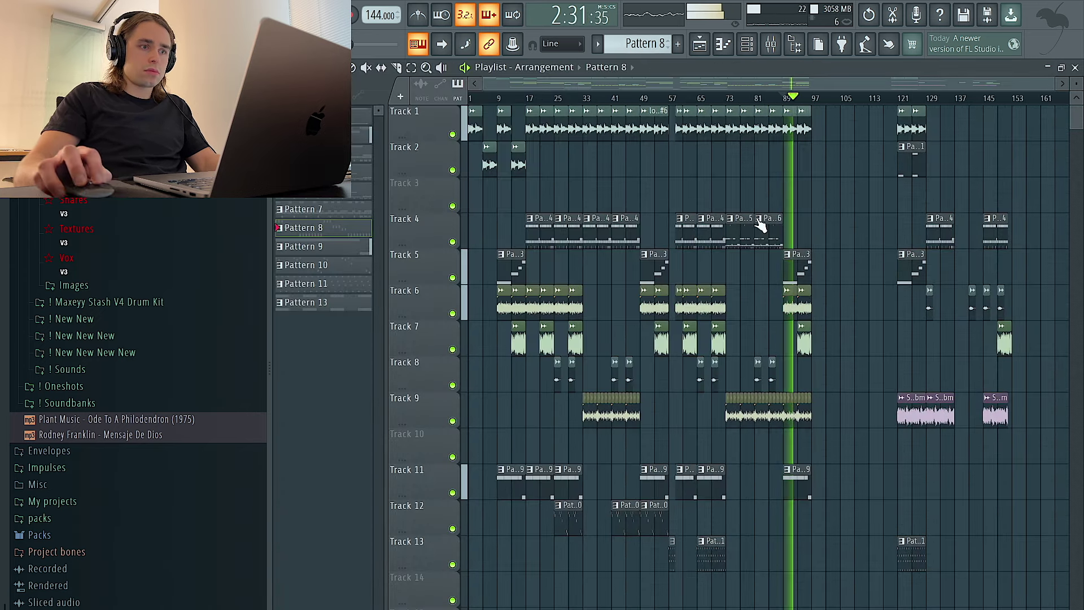
pyautogui.scroll(-2, 653, 43)
pyautogui.click(788, 552)
# Move the group of leftover clips starting at bar 121 back so that it begins at bar 97
pyautogui.moveTo(1031, 593); pyautogui.dragTo(884, 125)
pyautogui.scroll(3, 895, 226)
pyautogui.moveTo(901, 404); pyautogui.dragTo(744, 411)
pyautogui.scroll(3, 749, 392)
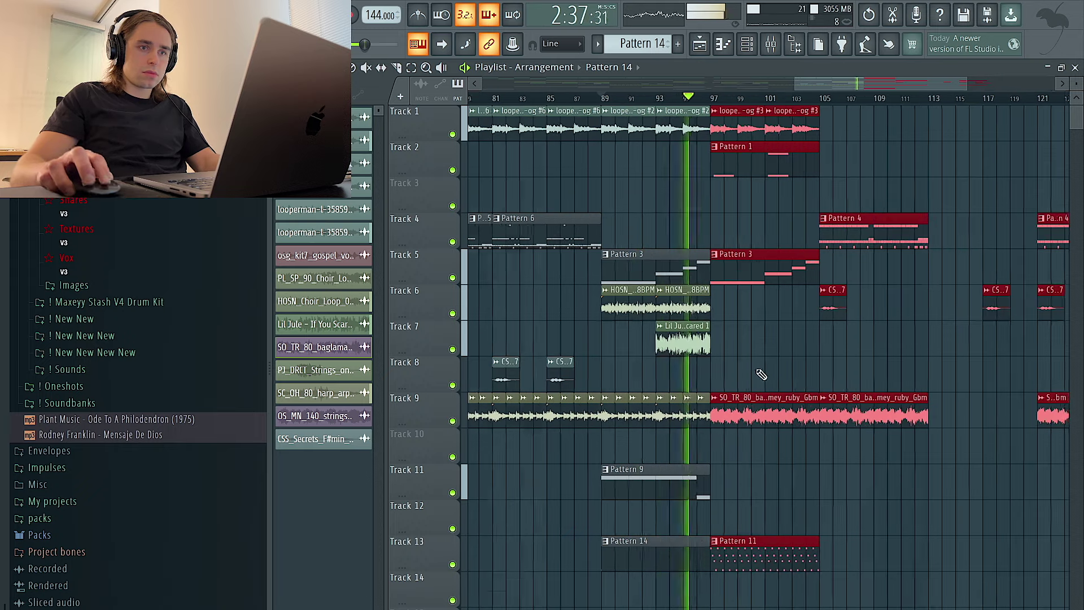
pyautogui.rightClick(777, 361)
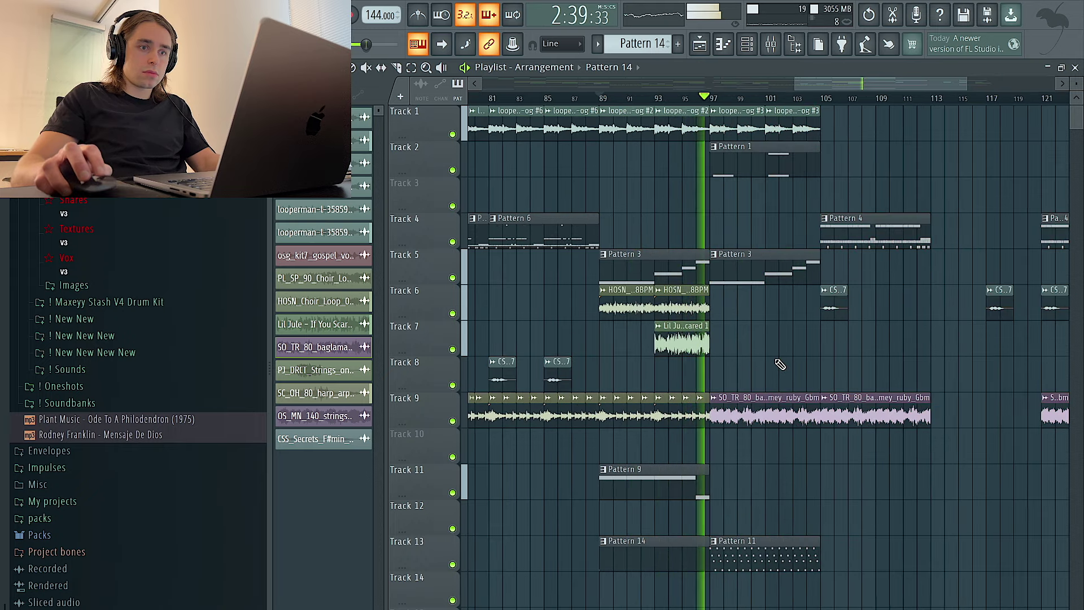
# Delete the Pattern 11 and Pattern 1 clips at bar 97, and trim the last Track 1 piano loop to end at bar 104
pyautogui.scroll(-3, 779, 361)
pyautogui.hotkey('ctrl', 'z')
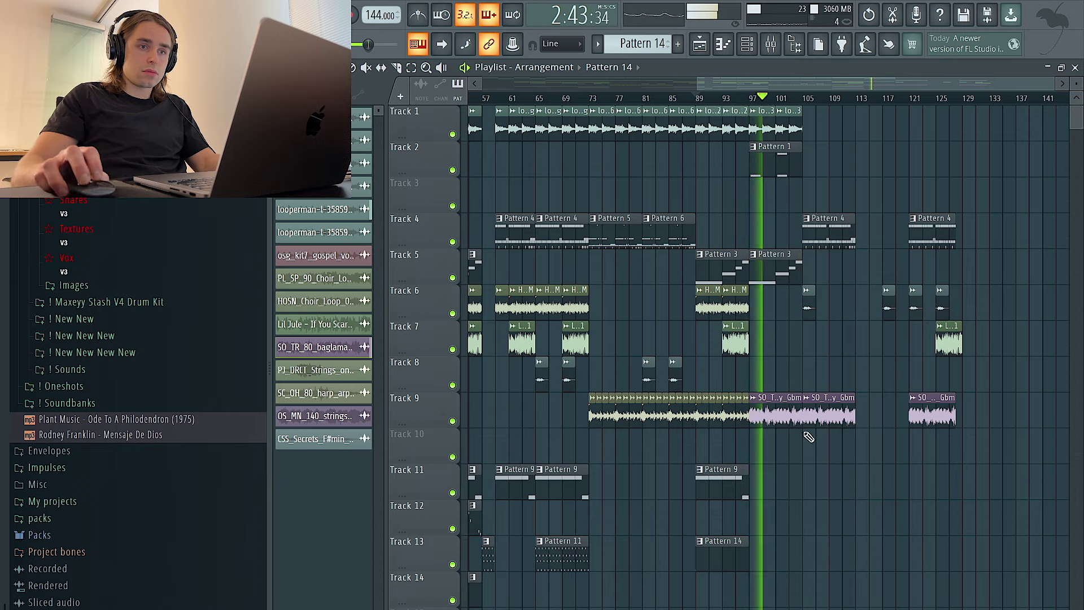
pyautogui.scroll(2, 792, 204)
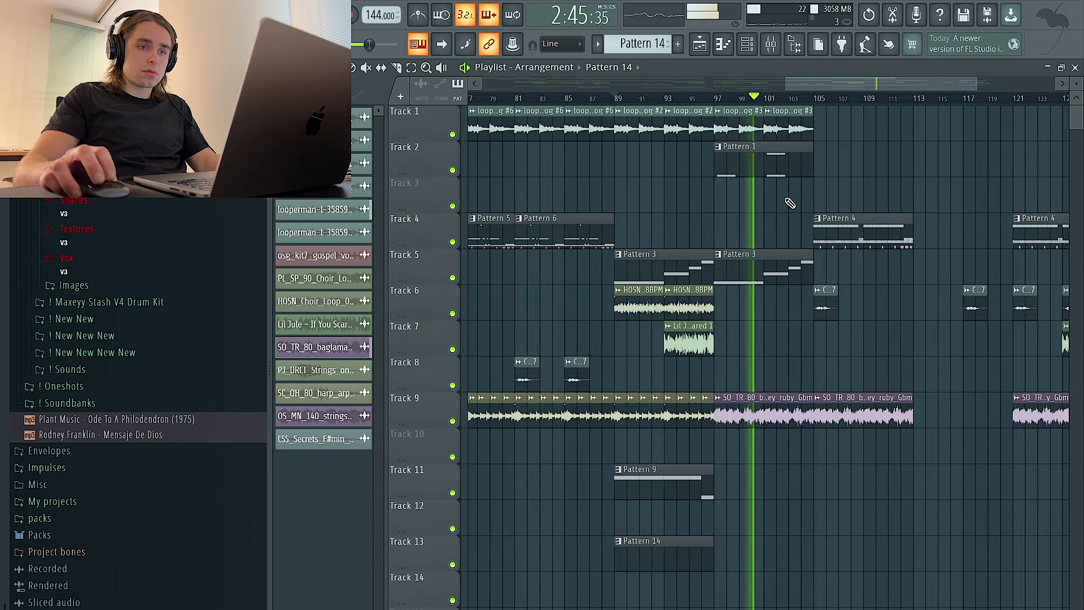
pyautogui.scroll(-1, 781, 210)
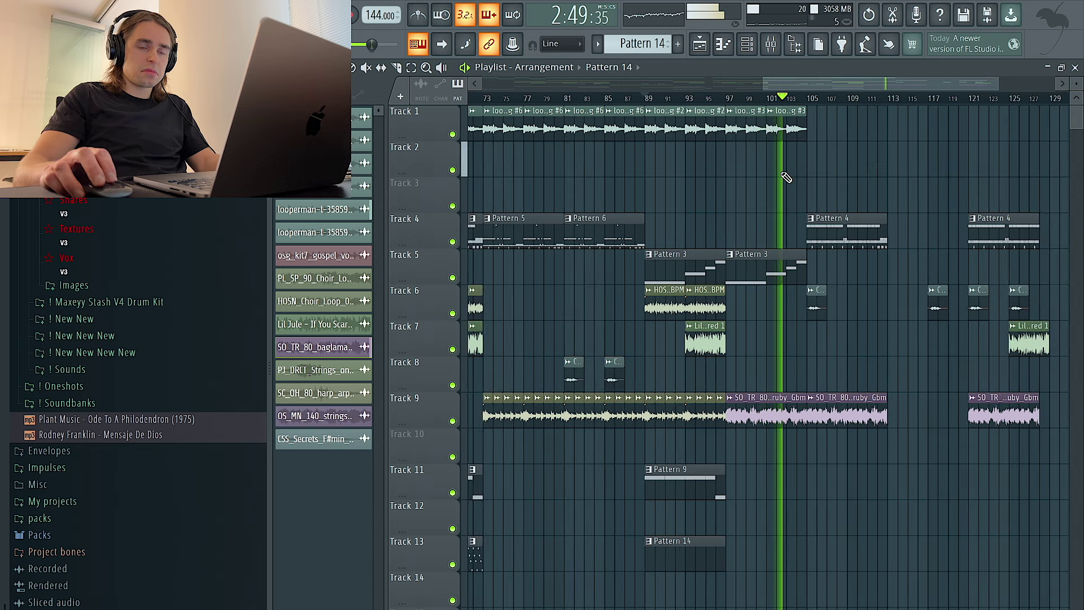
pyautogui.scroll(2, 822, 214)
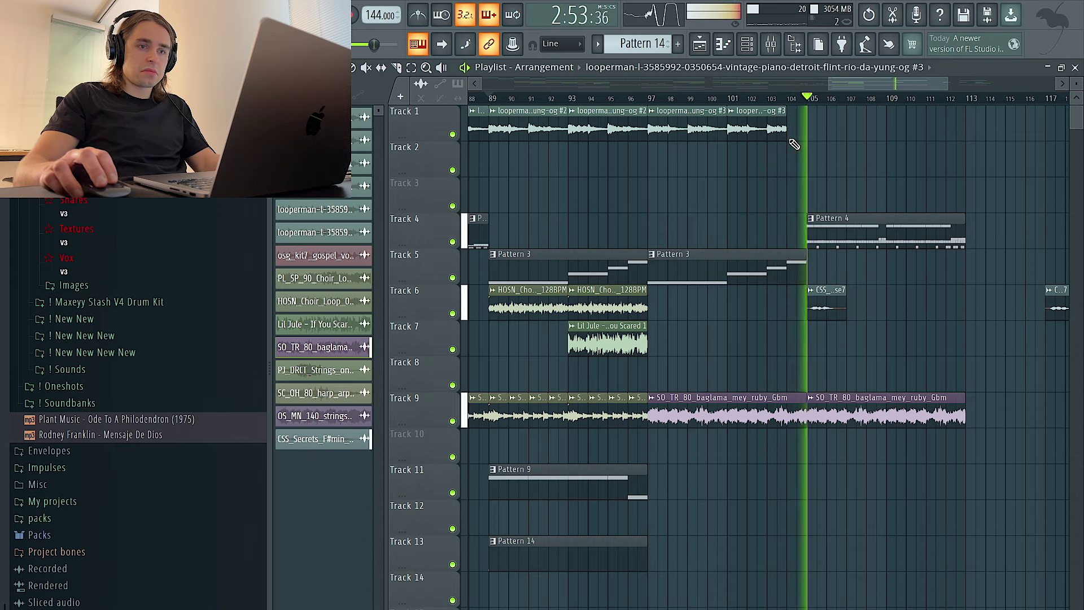
# Duplicate the Pattern 4 clip at bar 105 on Track 4 and the baglama loop at bar 105 on Track 9 to bar 113
pyautogui.scroll(-1, 807, 156)
pyautogui.keyDown('ctrl'); pyautogui.click(850, 218); pyautogui.keyUp('ctrl')
pyautogui.hotkey('ctrl', 'b')
pyautogui.hscroll(3, 863, 236)
pyautogui.keyDown('ctrl'); pyautogui.click(820, 412); pyautogui.keyUp('ctrl')
pyautogui.hotkey('ctrl', 'b')
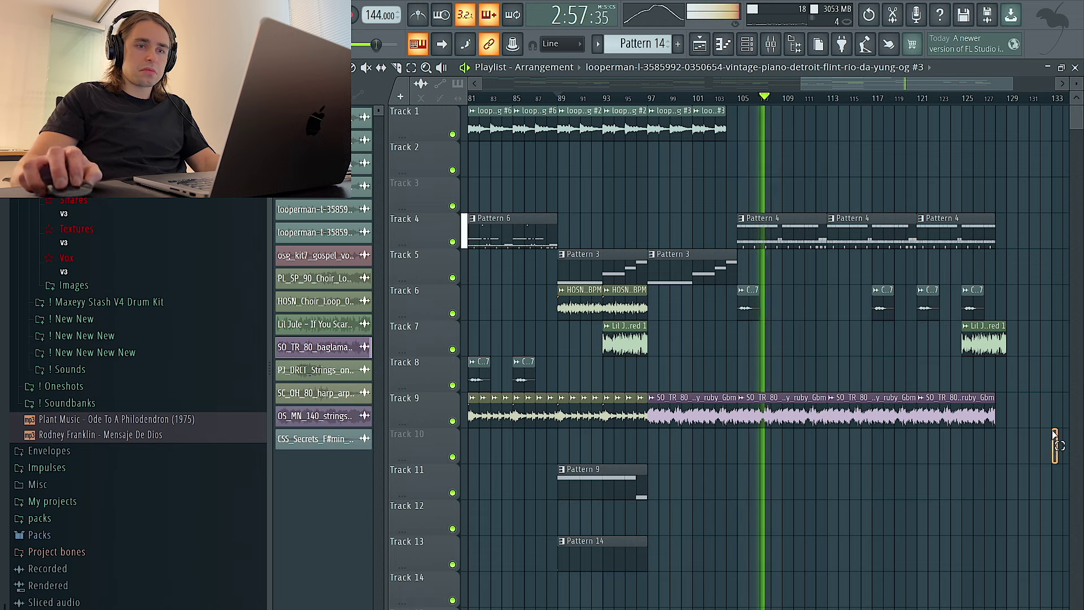
# Delete the clips from bar 121 onward, and remove the Lil Jule vocal clip moved to bar 109 on Track 7
pyautogui.moveTo(977, 341); pyautogui.dragTo(797, 341)
pyautogui.moveTo(1057, 491); pyautogui.dragTo(921, 214)
pyautogui.press('Delete')
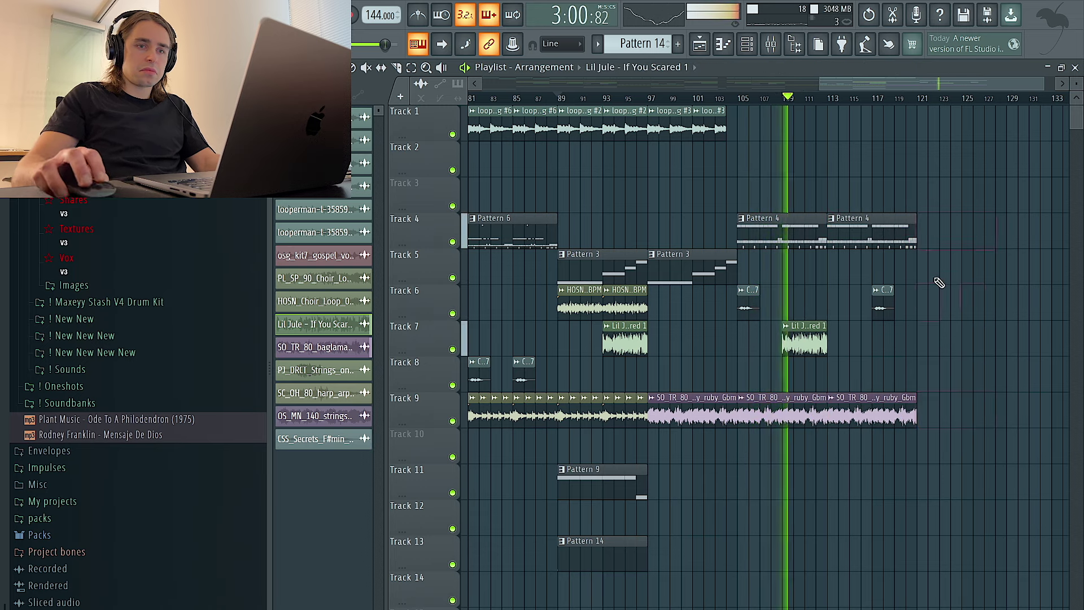
pyautogui.rightClick(801, 344)
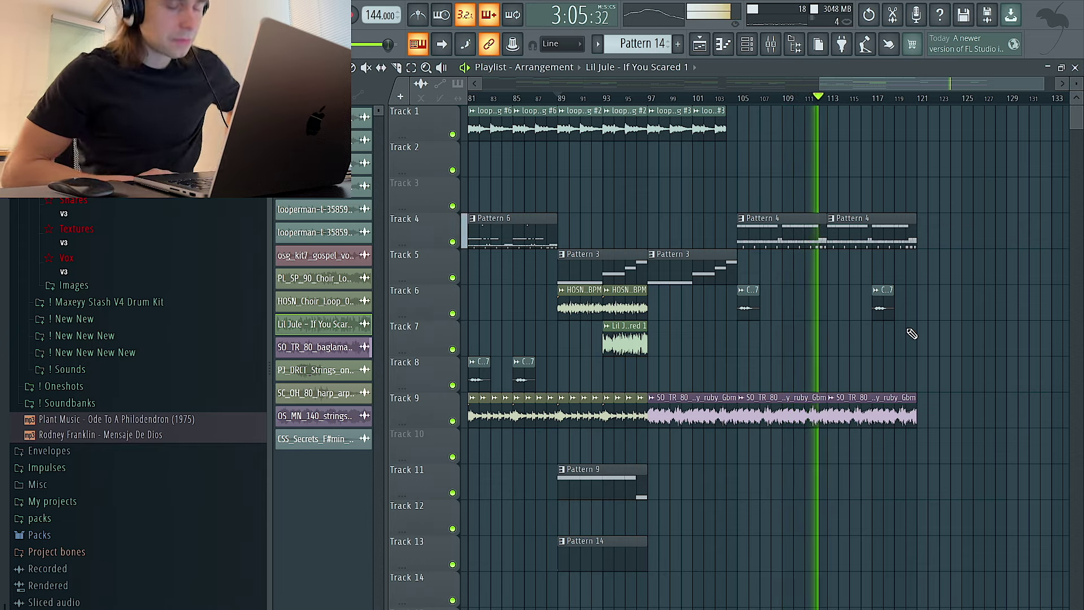
# Play from bar 89 and move all clips from bar 97 onward to bar 137
pyautogui.press('space')
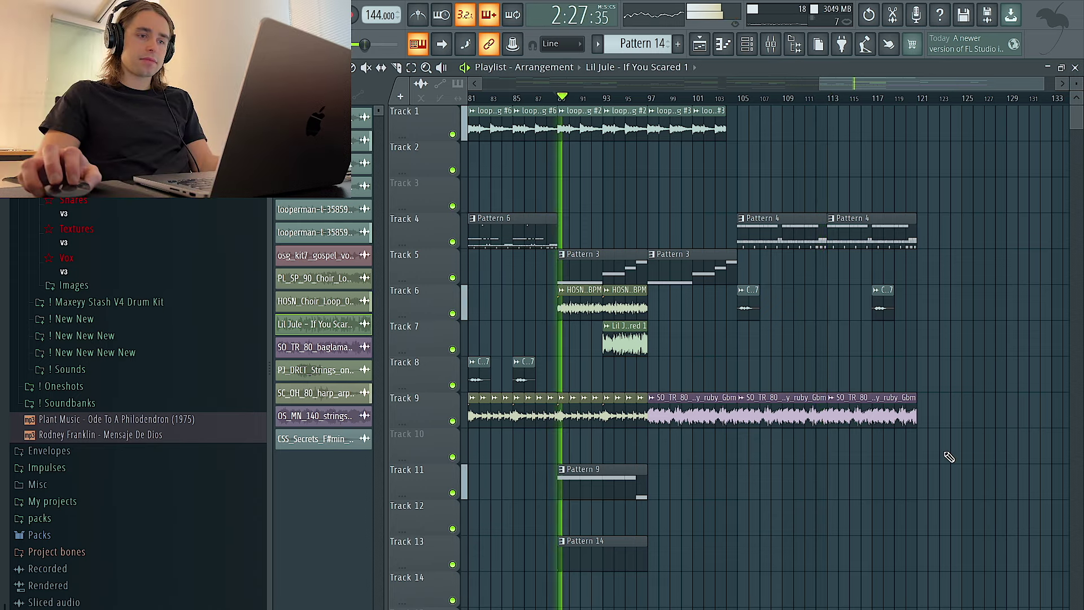
pyautogui.scroll(-2, 960, 458)
pyautogui.moveTo(1023, 461); pyautogui.dragTo(833, 144)
pyautogui.moveTo(1022, 497); pyautogui.dragTo(762, 104)
pyautogui.scroll(-2, 811, 190)
pyautogui.moveTo(905, 274); pyautogui.dragTo(1029, 273)
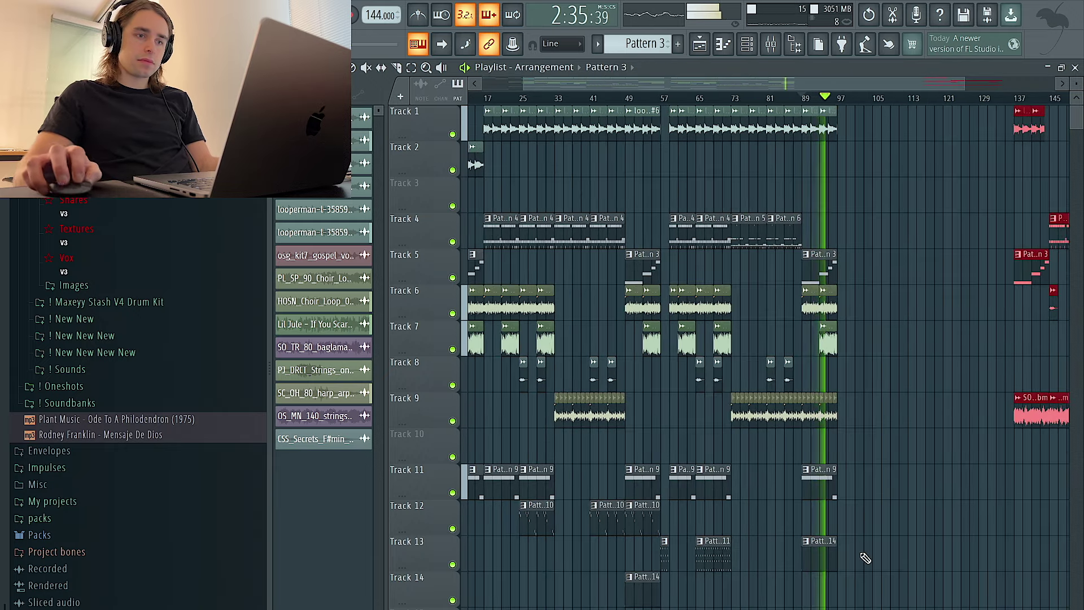
# Duplicate the clips from bars 17–32 on all tracks to bar 97
pyautogui.scroll(-1, 852, 553)
pyautogui.moveTo(578, 546); pyautogui.dragTo(805, 146)
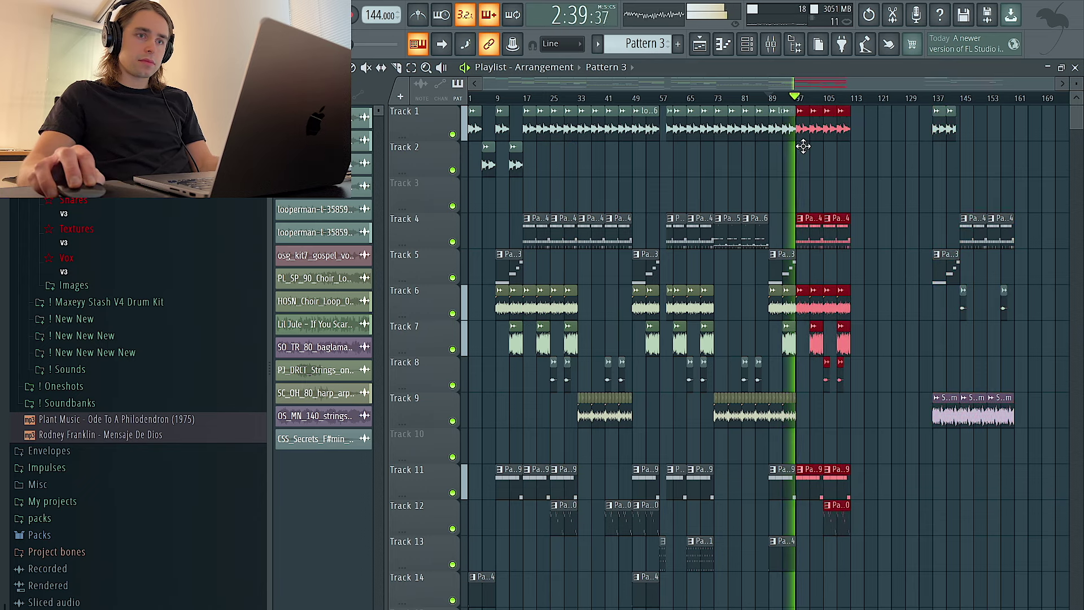
pyautogui.scroll(1, 813, 162)
pyautogui.scroll(1, 817, 462)
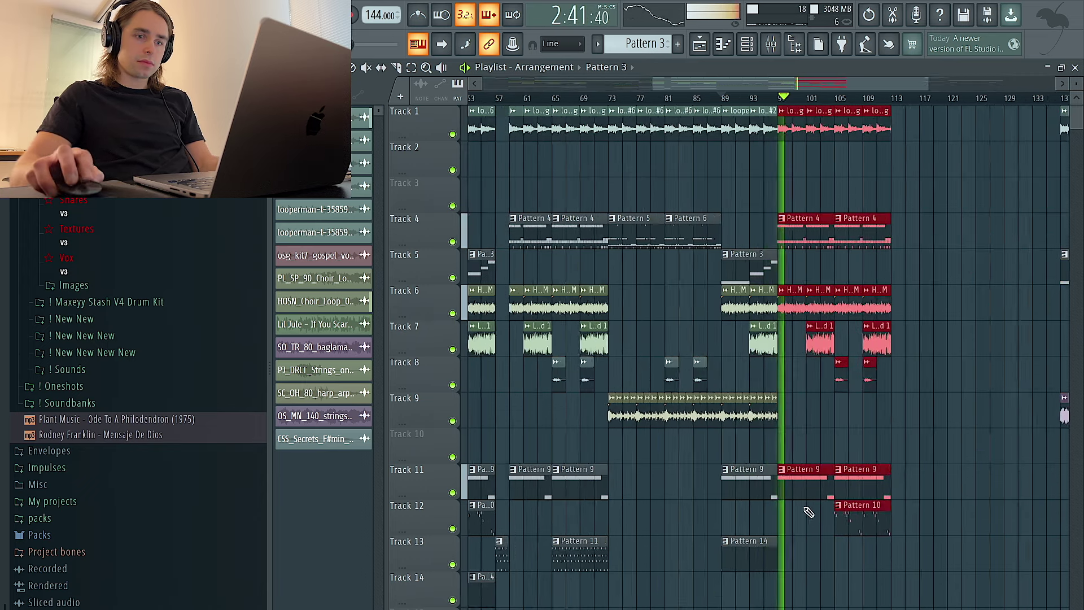
# Try placing Pattern 11 on Track 14 at bar 97
pyautogui.click(596, 557)
pyautogui.click(779, 591)
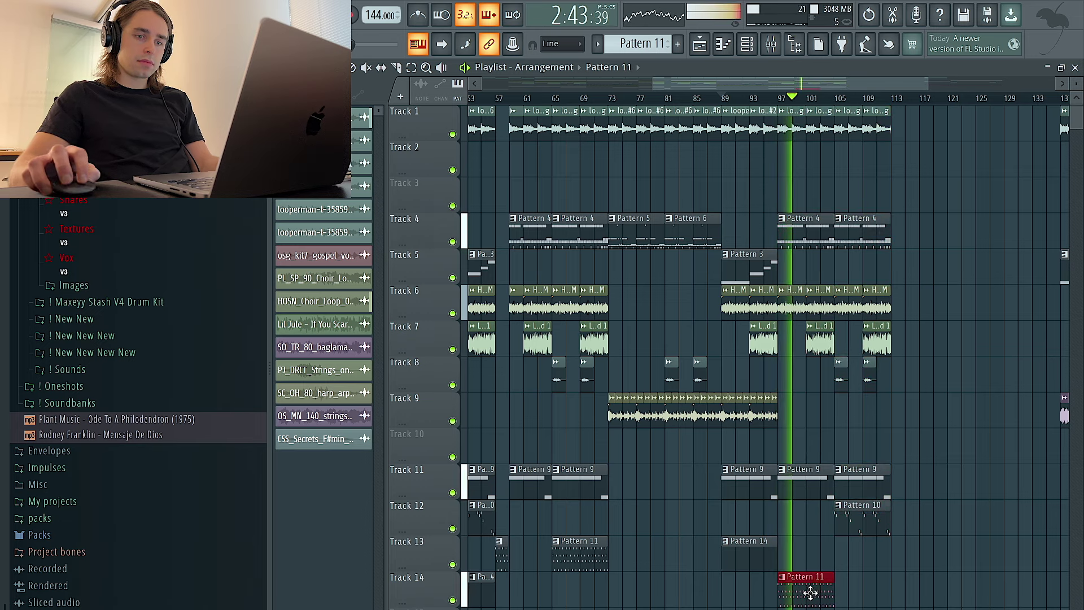
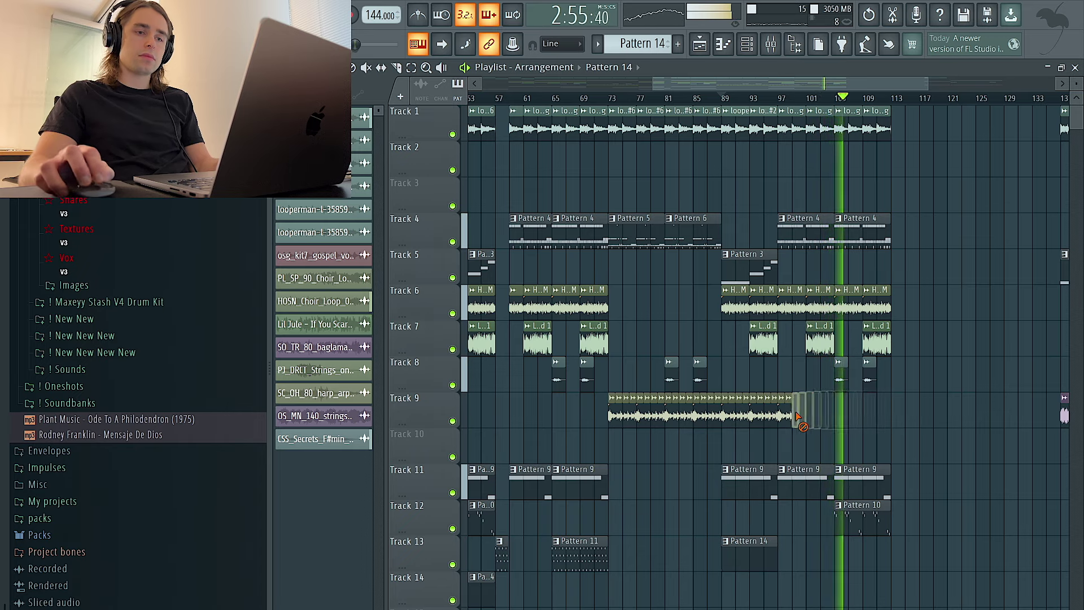
pyautogui.scroll(-3, 785, 417)
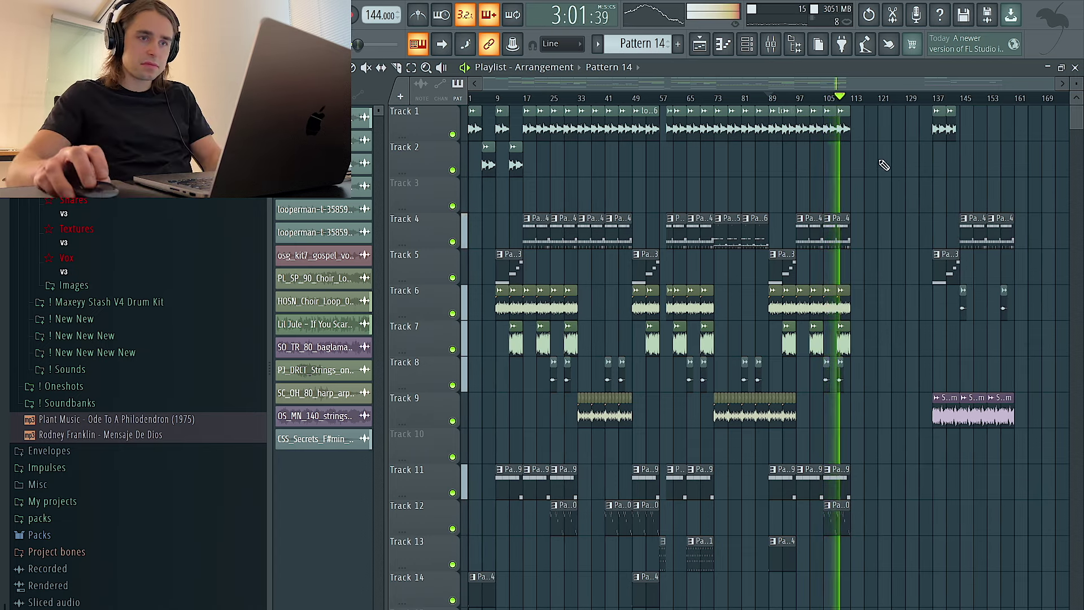
# Rework the vintage piano loops on Track 1, using the looperman #6 loop for bars 49–56
pyautogui.scroll(3, 784, 131)
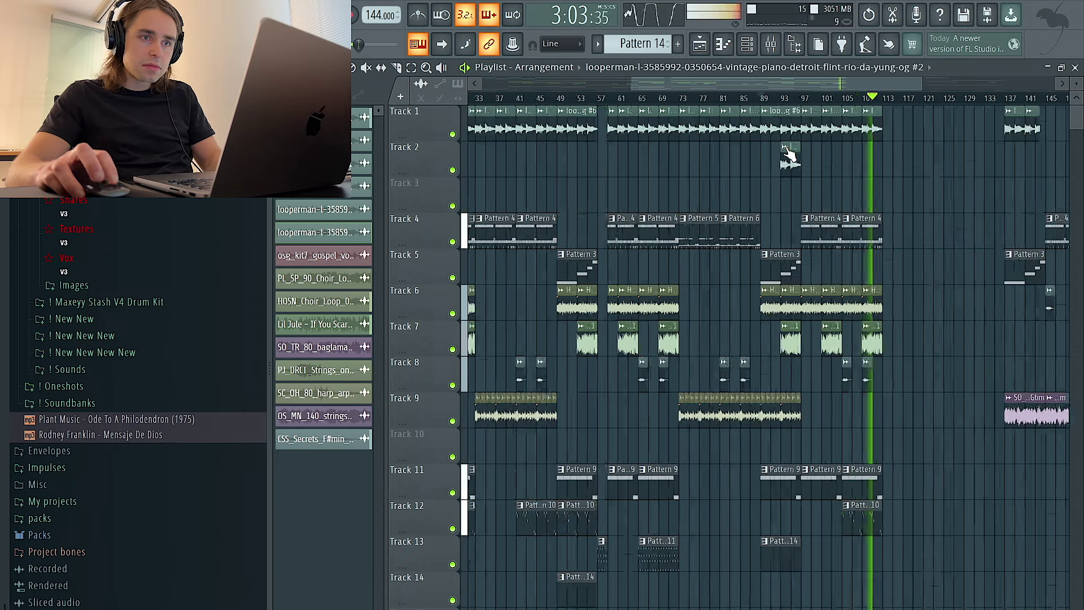
pyautogui.scroll(-3, 793, 164)
pyautogui.scroll(4, 666, 175)
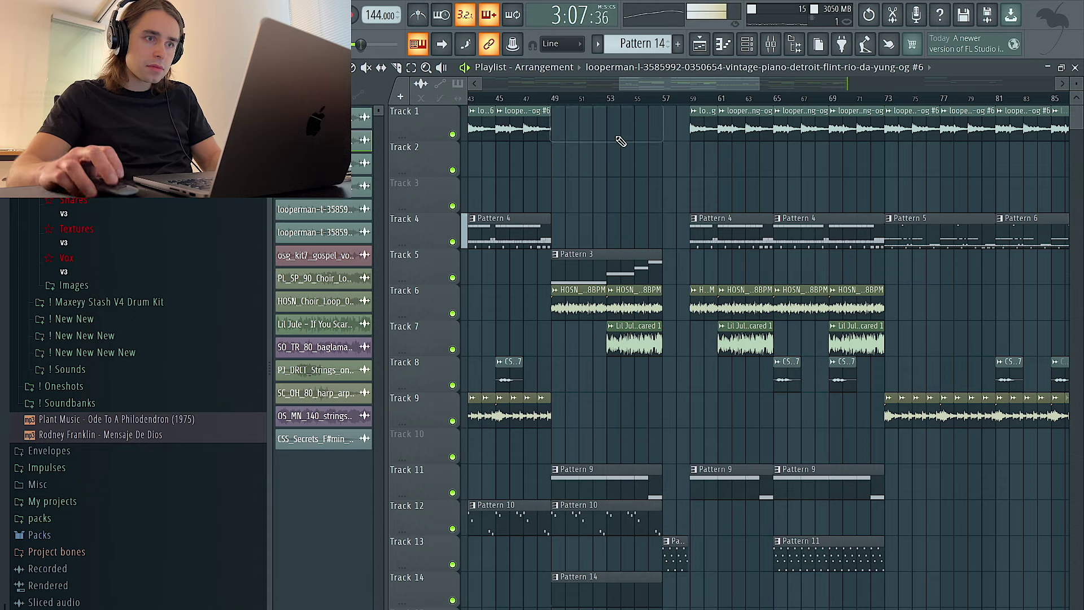
pyautogui.moveTo(617, 137); pyautogui.dragTo(542, 130)
# Replace the two Pattern 4 clips at bars 33–48 on Track 14 with Pattern 5 and Pattern 6
pyautogui.scroll(-3, 621, 157)
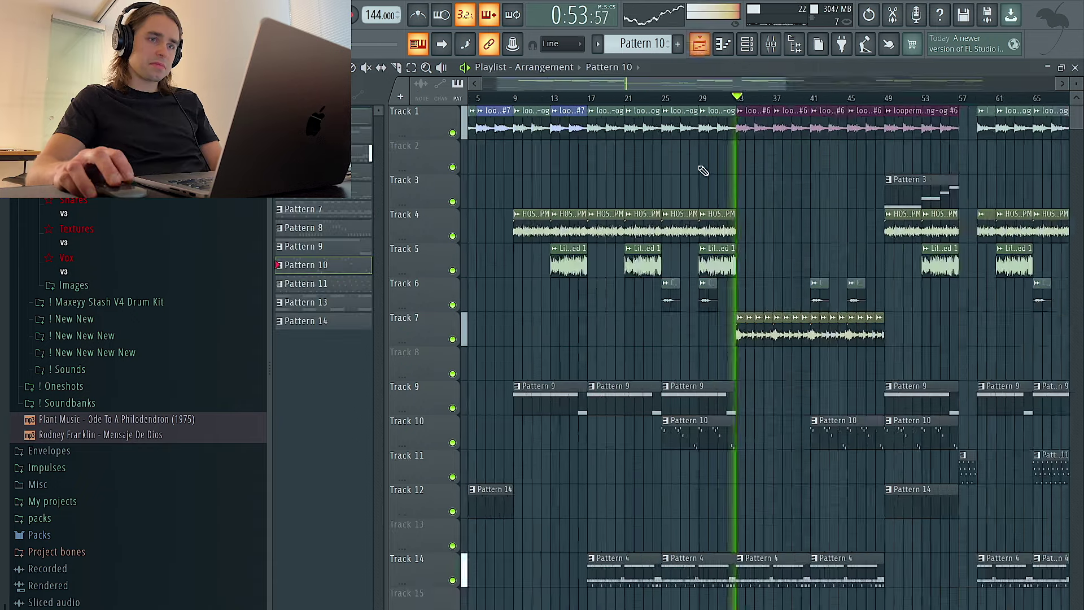
pyautogui.scroll(2, 564, 542)
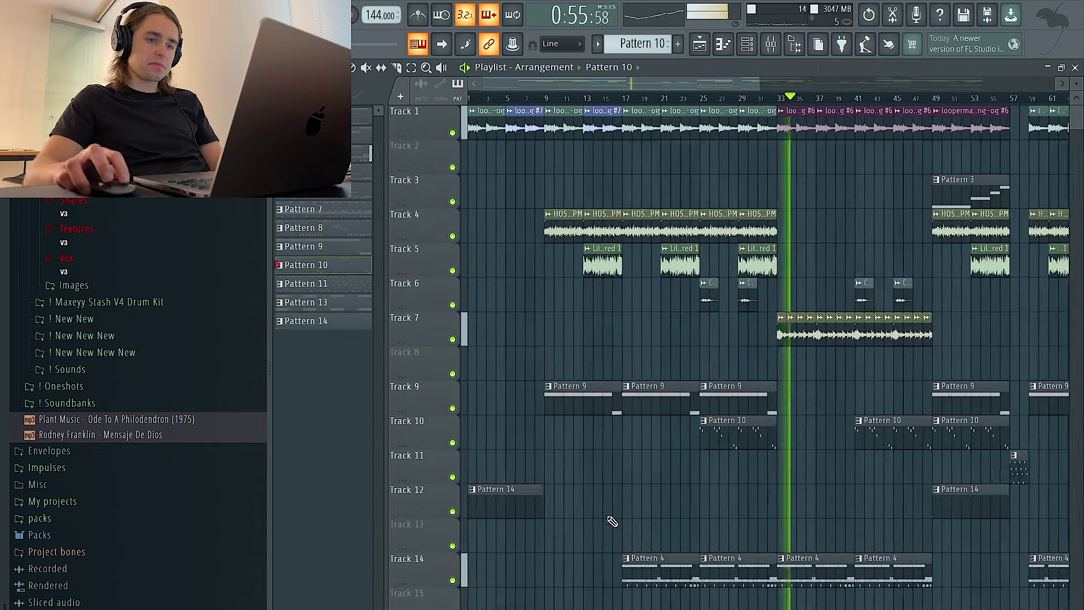
pyautogui.scroll(-2, 774, 429)
pyautogui.rightClick(706, 575)
pyautogui.rightClick(748, 575)
pyautogui.moveTo(909, 600); pyautogui.dragTo(645, 579)
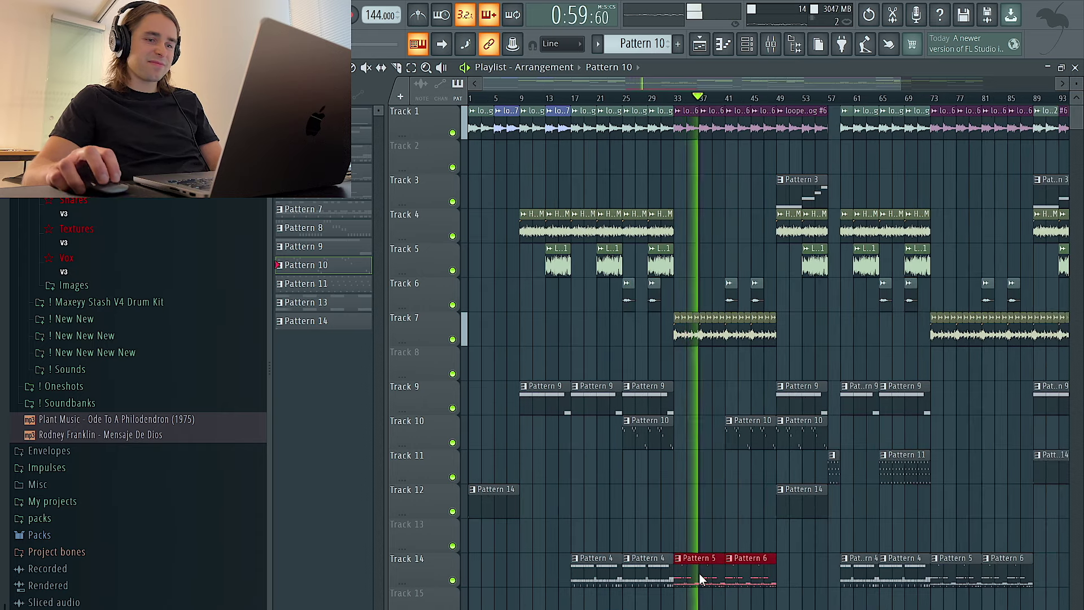
# Slice the Pattern 5 clip at bar 33 on Track 14 and delete the short pieces just before bars 37 and 41
pyautogui.scroll(3, 639, 400)
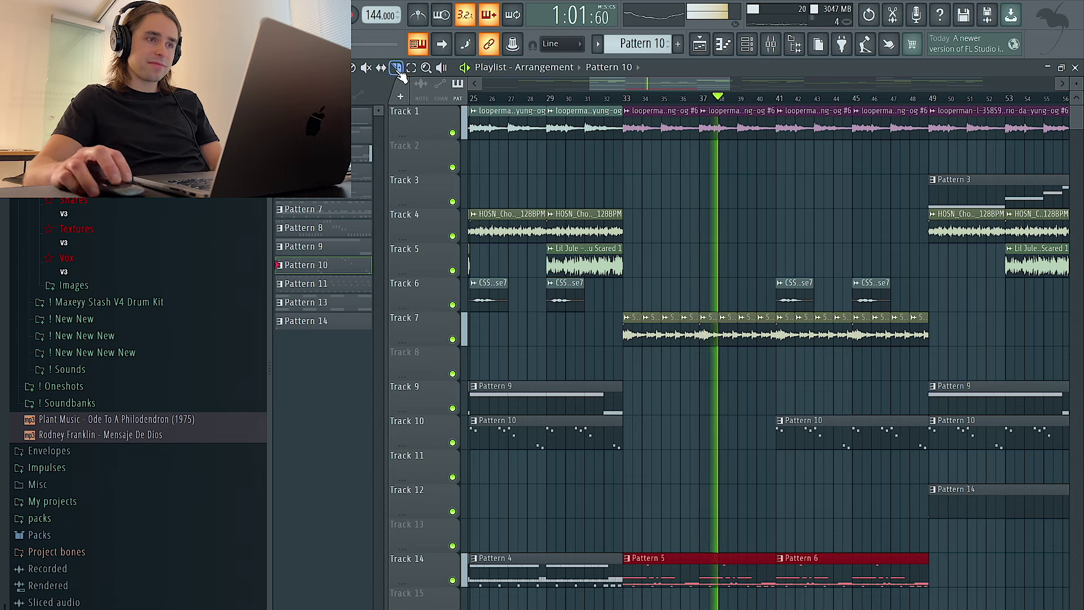
pyautogui.click(700, 575)
pyautogui.click(676, 575)
pyautogui.rightClick(678, 574)
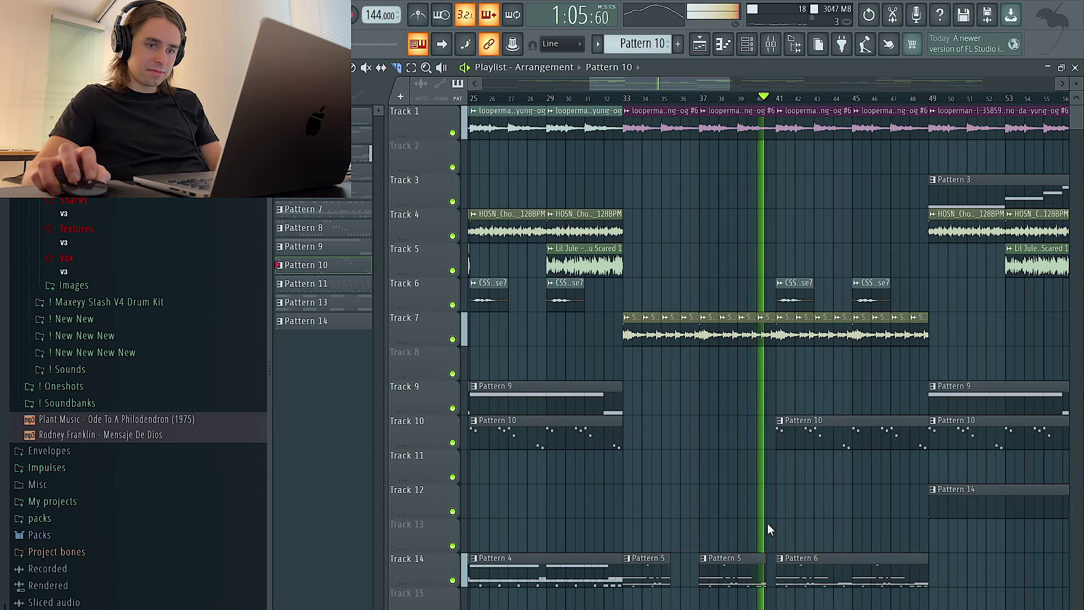
# Try another cut near the end of the second Pattern 5 piece on Track 14, and undo it
pyautogui.rightClick(760, 575)
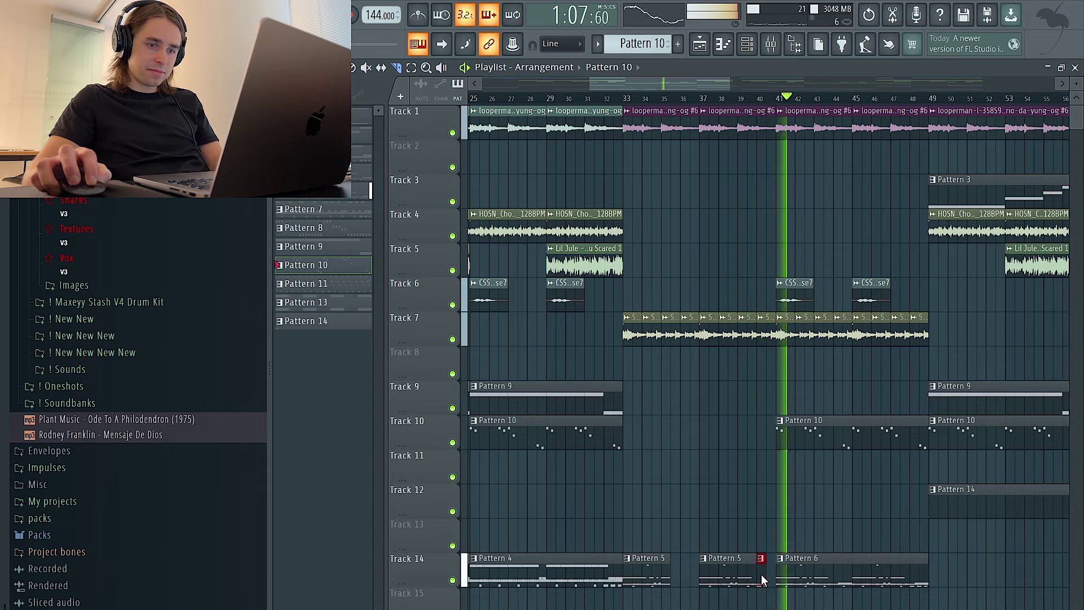
pyautogui.hotkey('ctrl', 'z')
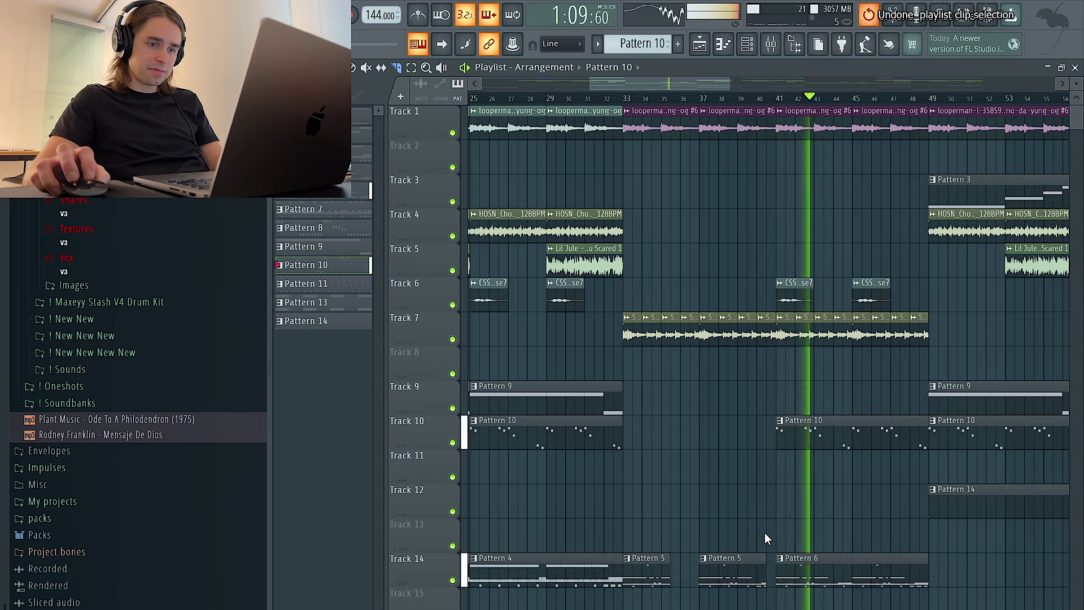
pyautogui.scroll(-3, 765, 533)
pyautogui.scroll(1, 804, 558)
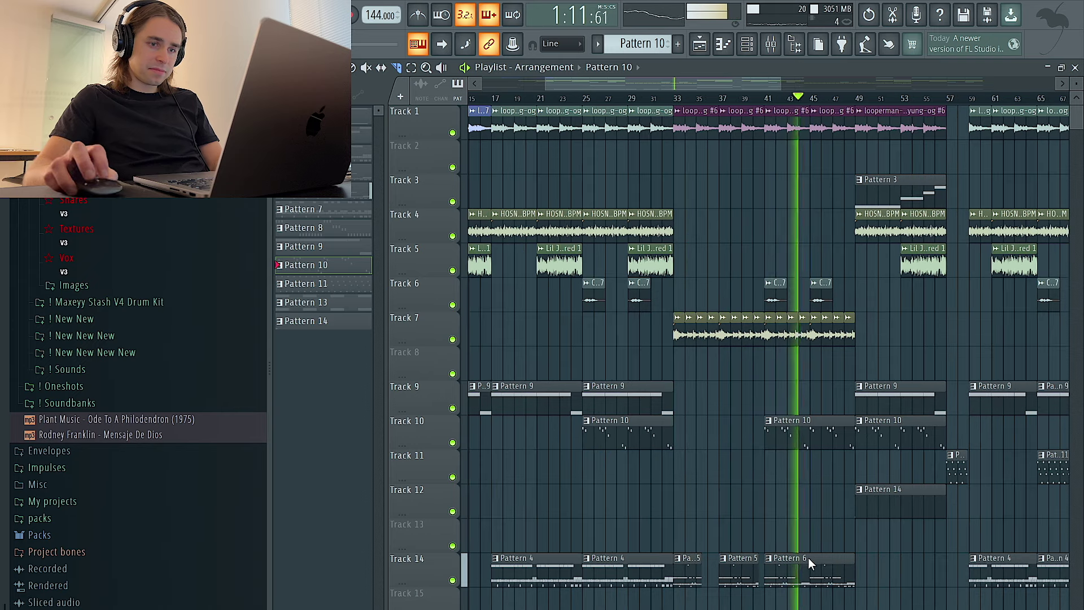
pyautogui.scroll(-2, 824, 573)
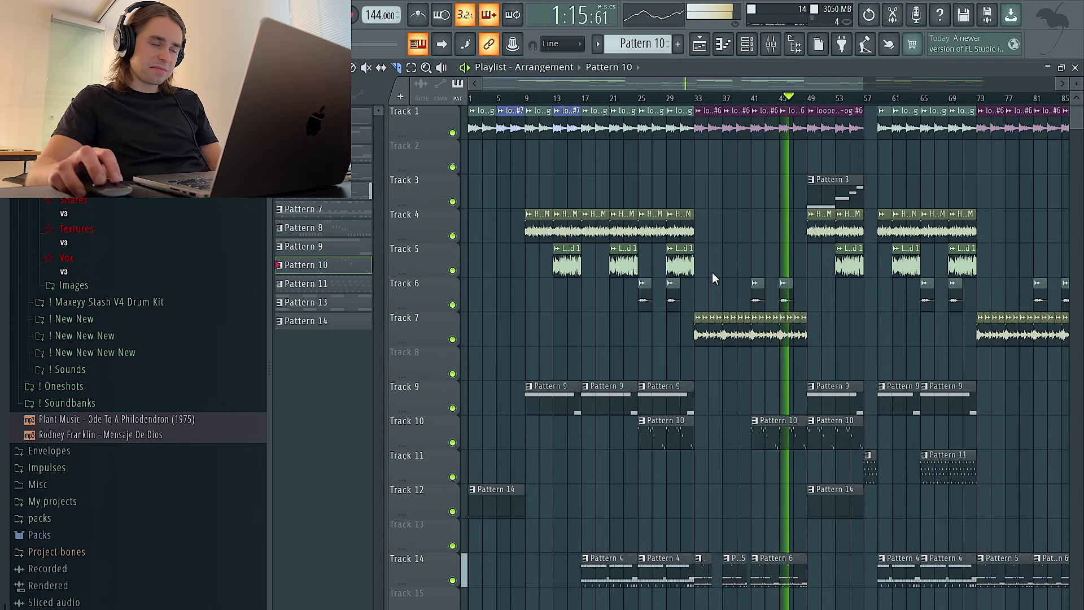
# Make the Pattern 4 clip at bar 59 on Track 14 a unique pattern, separate from the other Pattern 4 clips
pyautogui.hscroll(1, 713, 274)
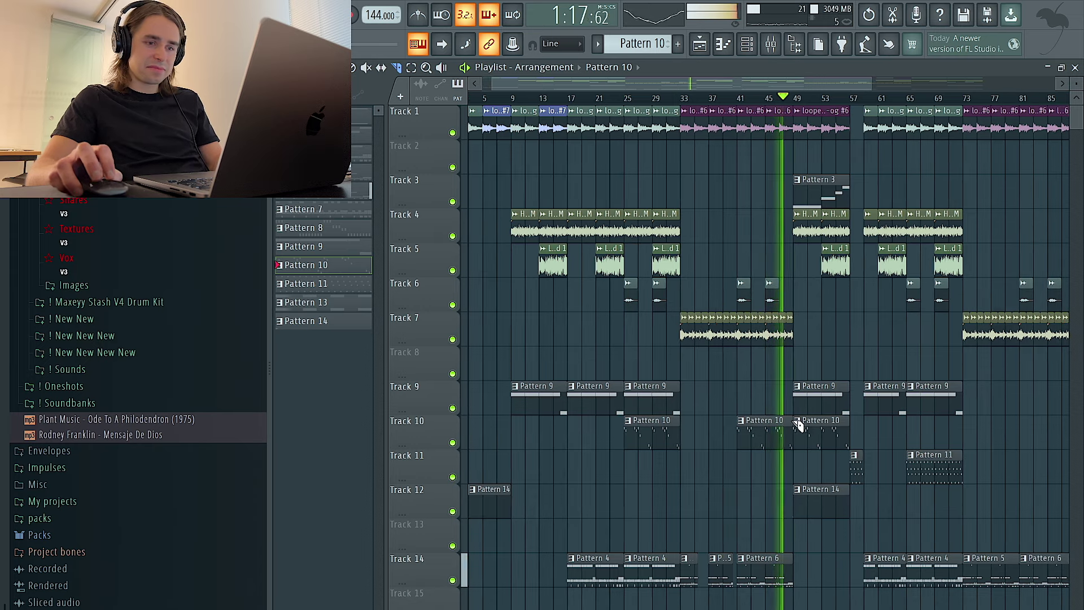
pyautogui.scroll(2, 801, 410)
pyautogui.scroll(-3, 803, 411)
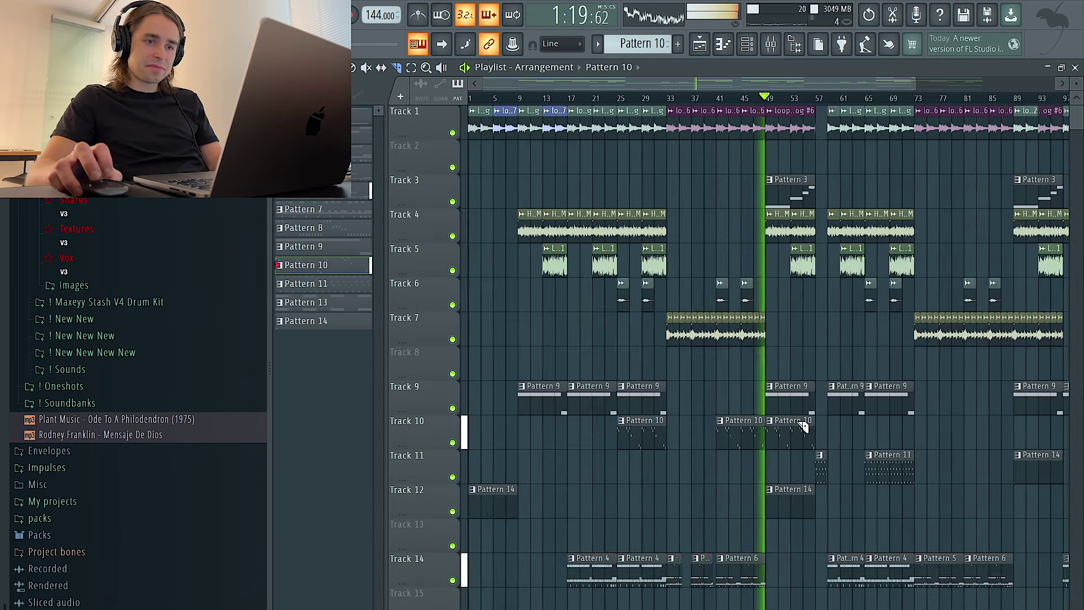
pyautogui.scroll(-1, 732, 361)
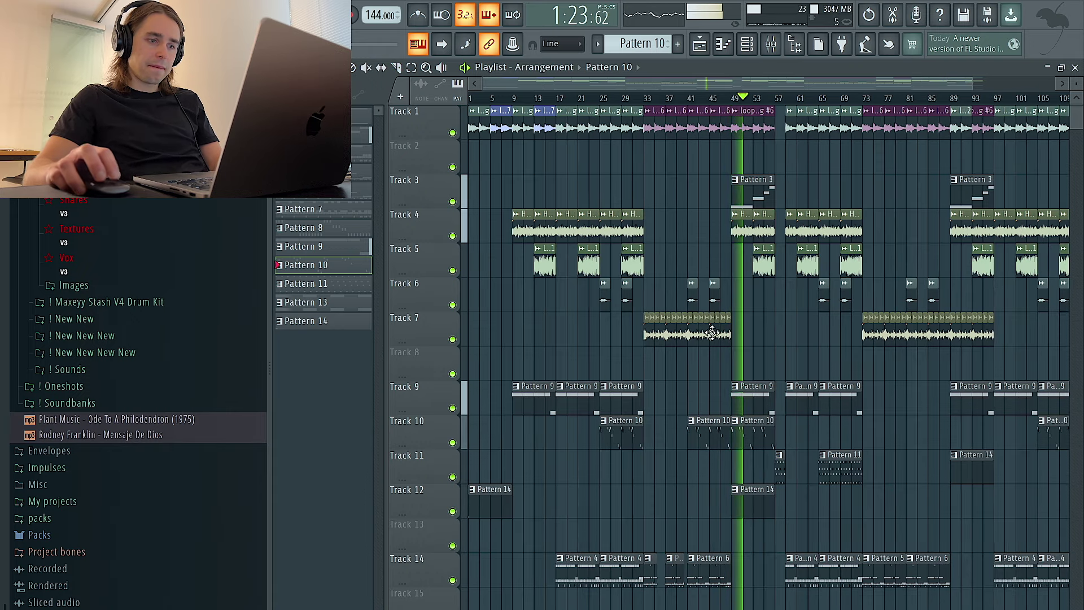
pyautogui.scroll(-3, 802, 474)
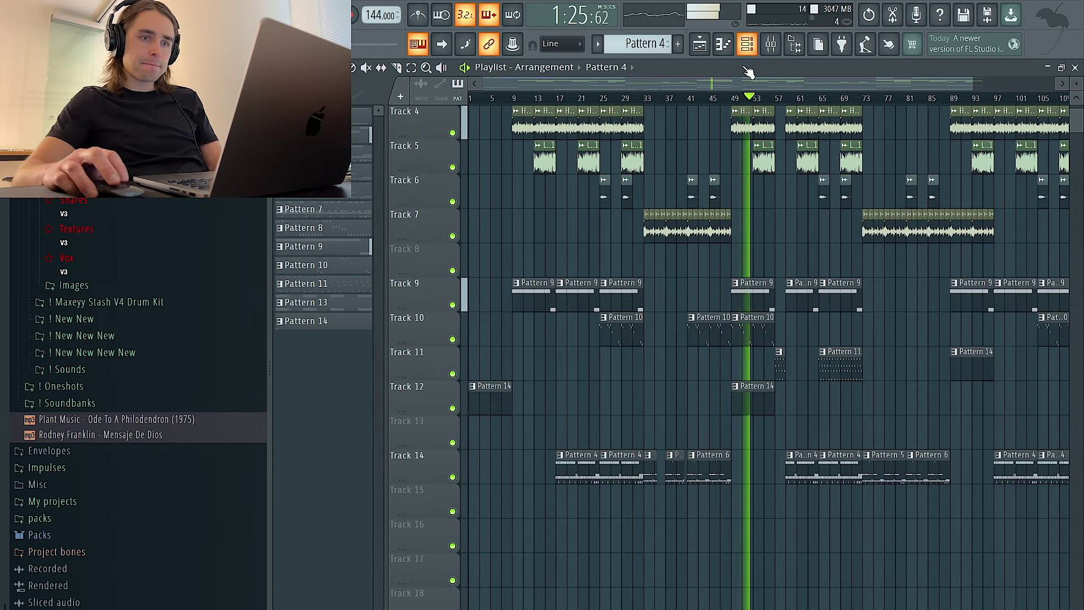
pyautogui.rightClick(789, 464)
pyautogui.click(818, 577)
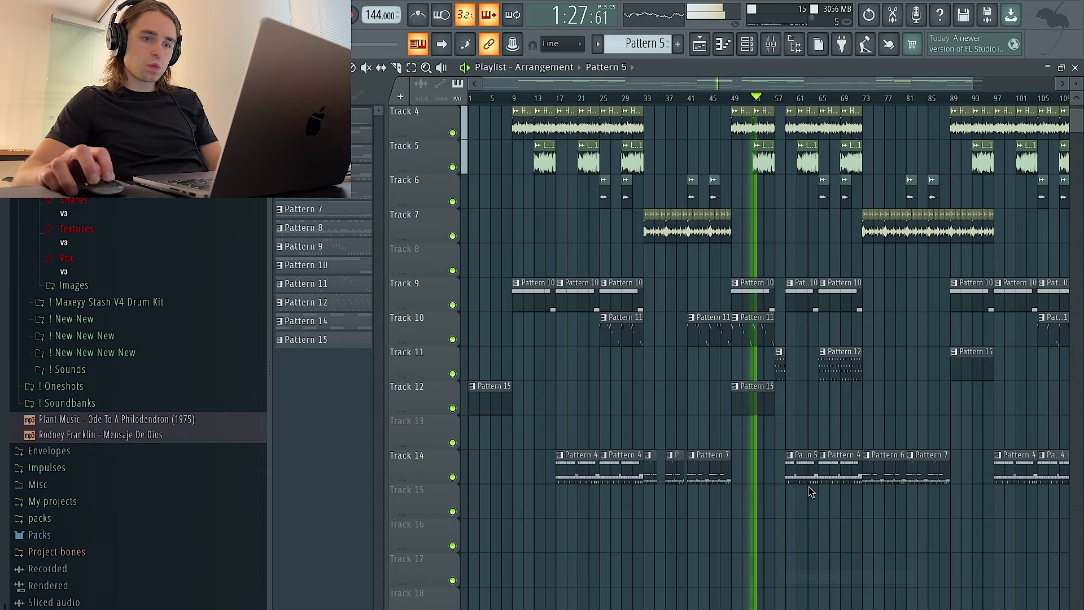
# Cut the Kick – HARDER notes from the new Pattern 5
pyautogui.click(748, 47)
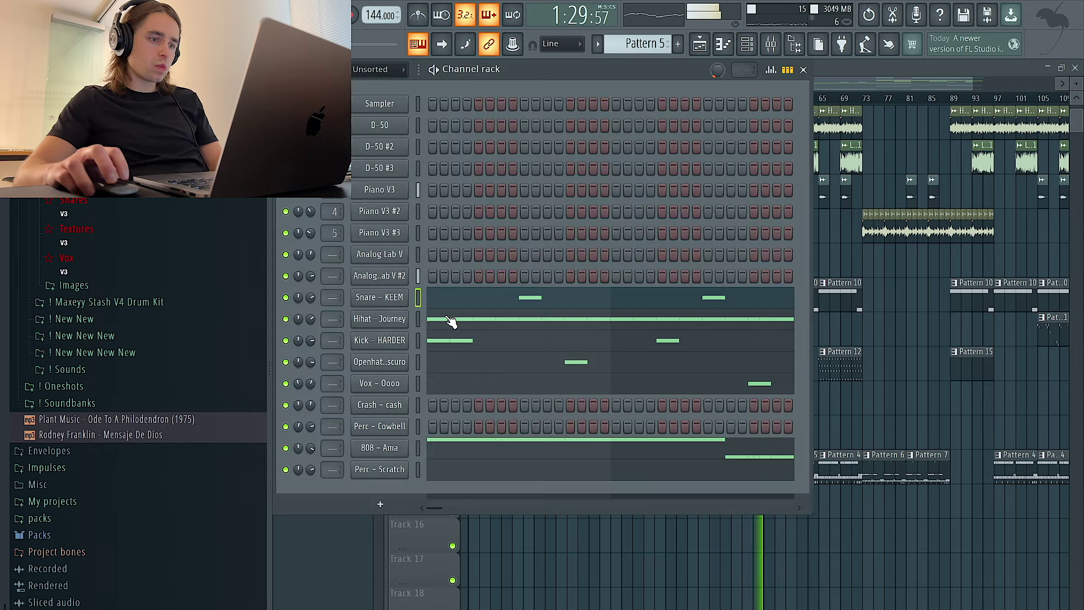
pyautogui.click(418, 340)
pyautogui.hotkey('ctrl', 'x')
pyautogui.press('Escape')
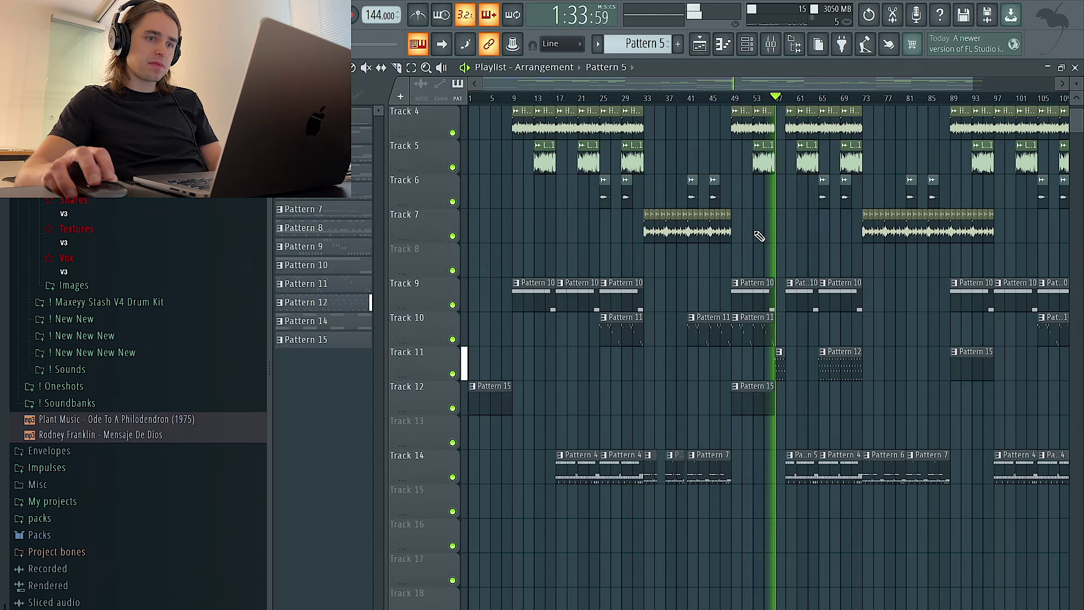
# Lower the channel volume of Analog Lab V #2, the instrument playing Pattern 3
pyautogui.scroll(3, 759, 236)
pyautogui.click(754, 194)
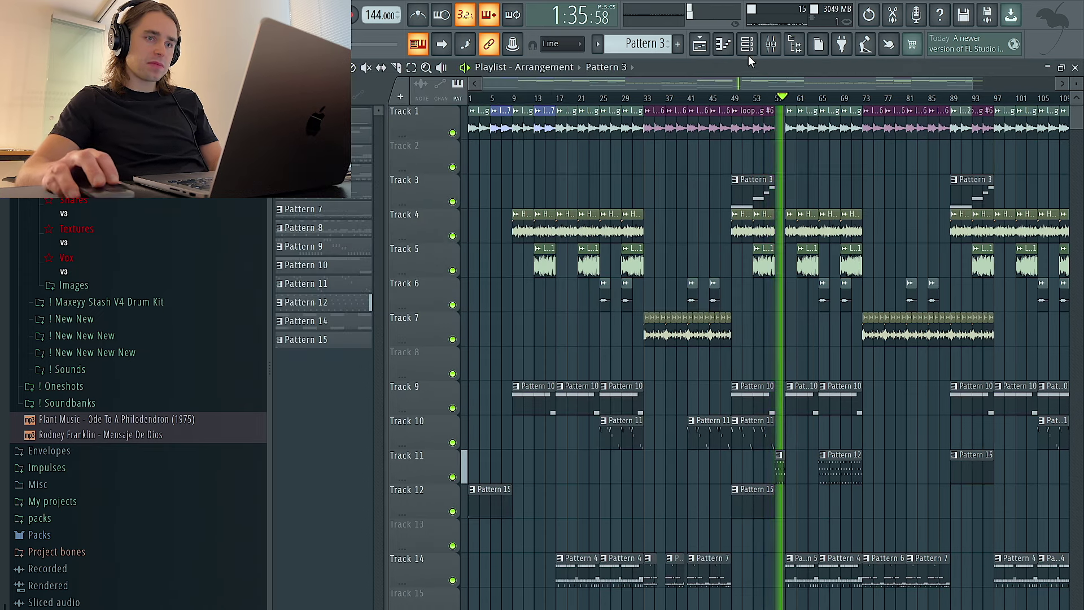
pyautogui.click(747, 45)
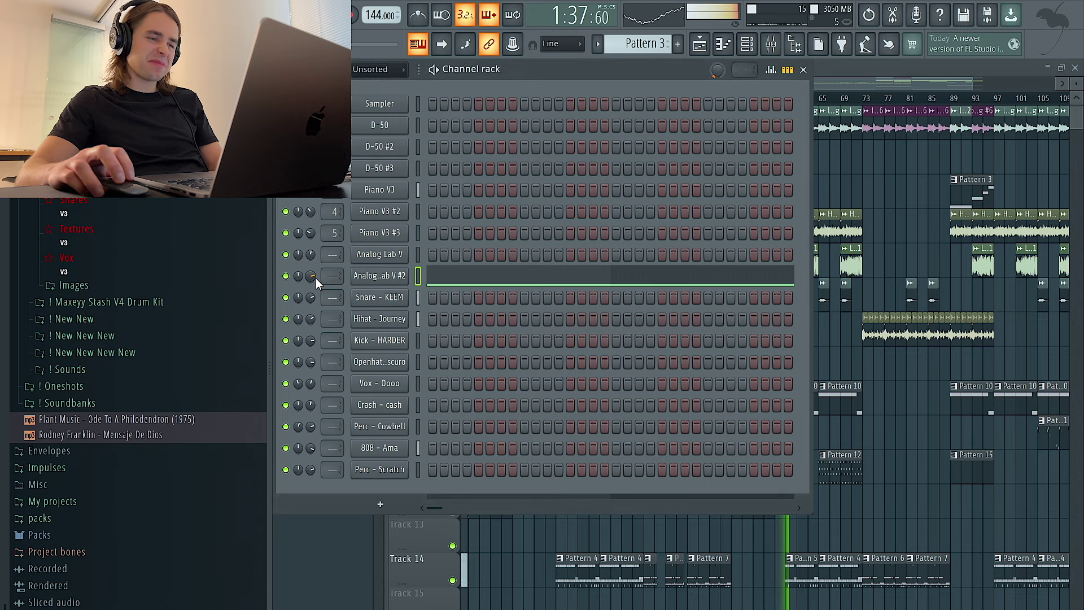
pyautogui.scroll(-4, 315, 277)
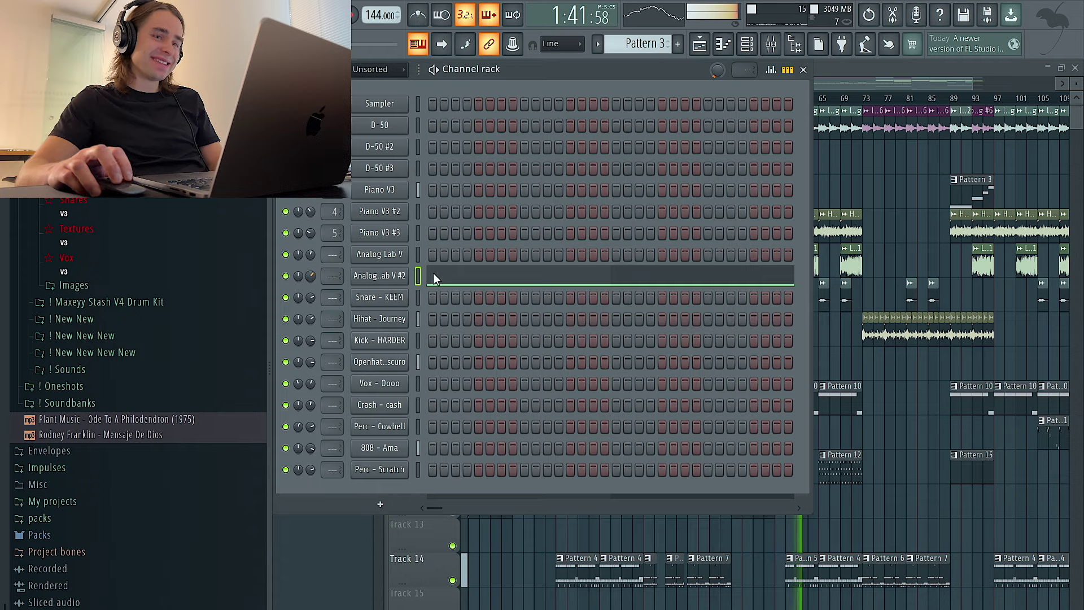
pyautogui.press('F6')
# Trim the ends of the piano loop on Track 1 and the Pattern 10 clip on Track 9 to stop just before bar 65
pyautogui.scroll(3, 815, 288)
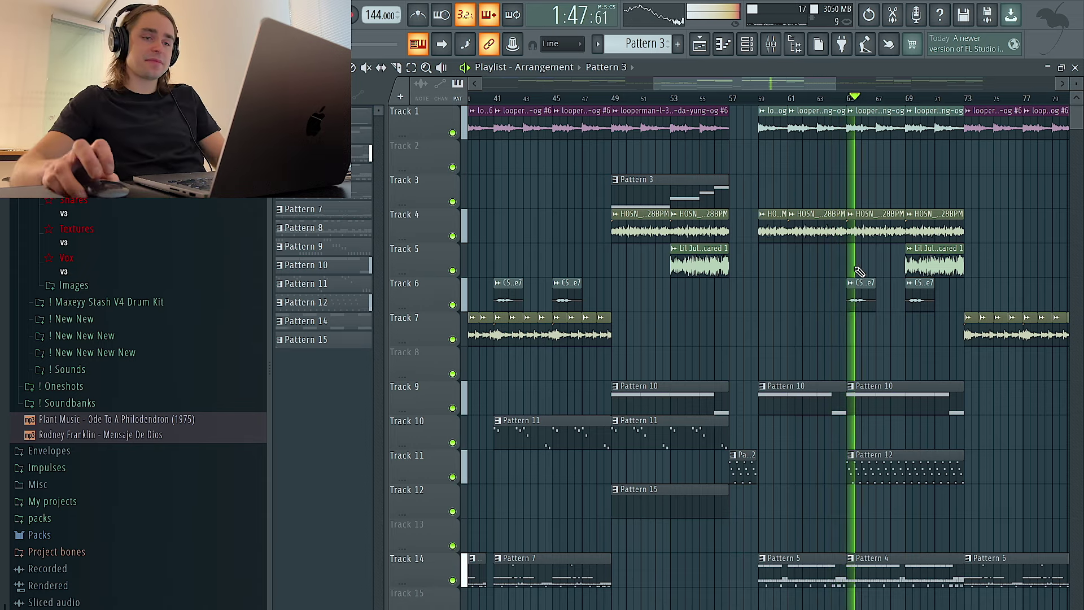
pyautogui.scroll(2, 833, 161)
pyautogui.moveTo(831, 116); pyautogui.dragTo(812, 117)
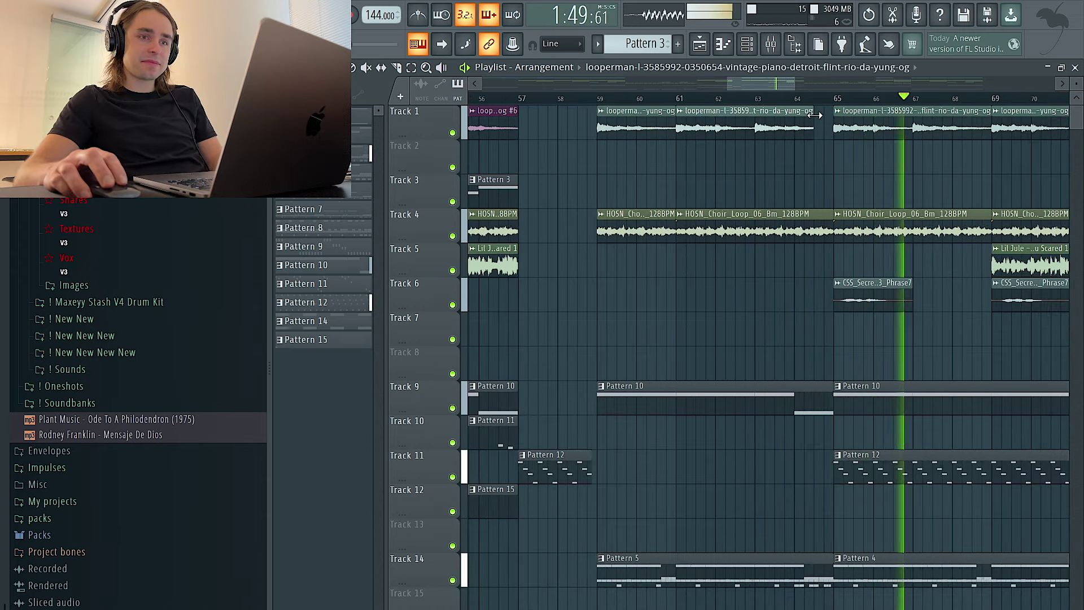
pyautogui.moveTo(831, 386); pyautogui.dragTo(815, 386)
pyautogui.scroll(-3, 814, 386)
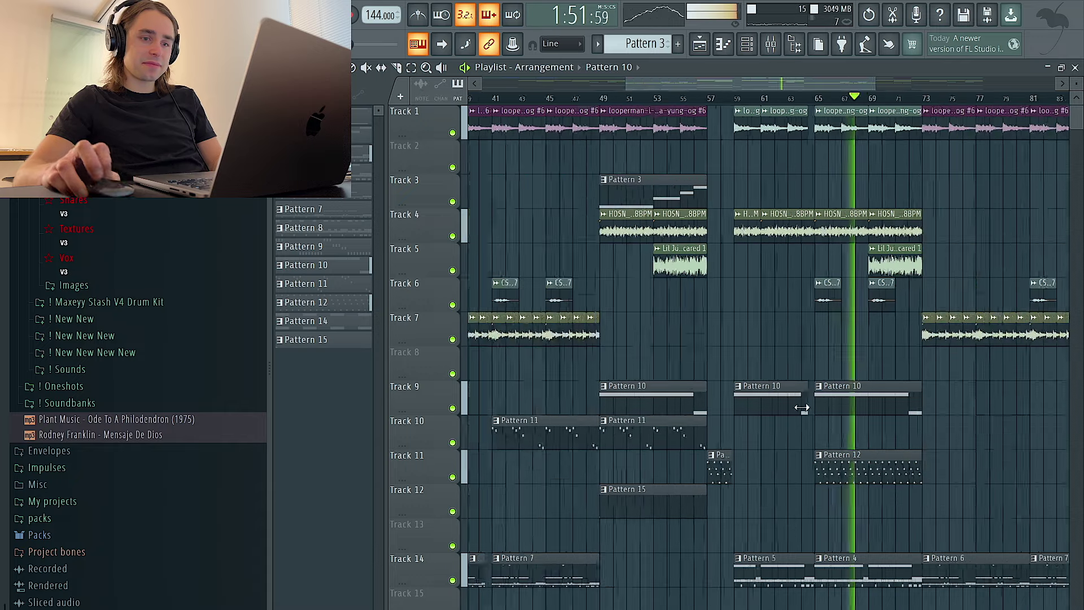
# Delete the Pattern 12 clip at bars 65–72 on Track 11
pyautogui.doubleClick(832, 476)
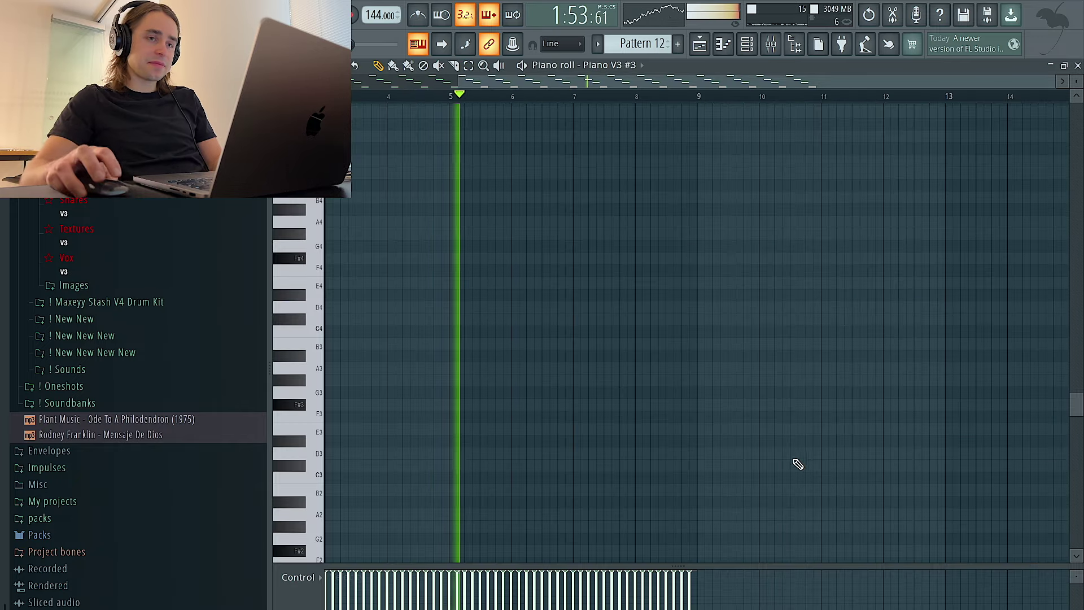
pyautogui.press('F5')
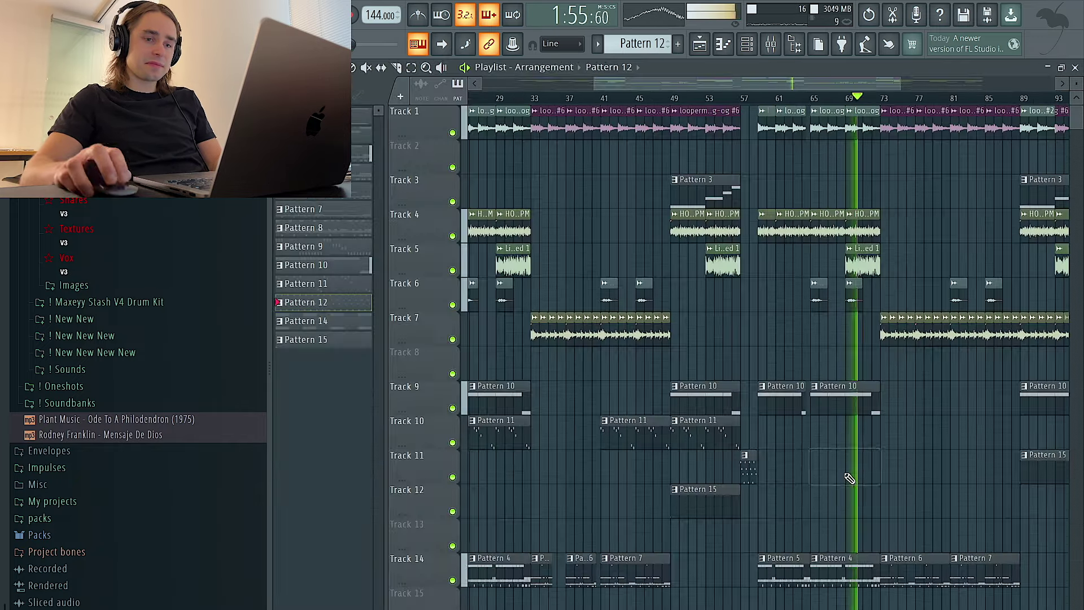
pyautogui.scroll(-3, 850, 478)
pyautogui.scroll(1, 796, 496)
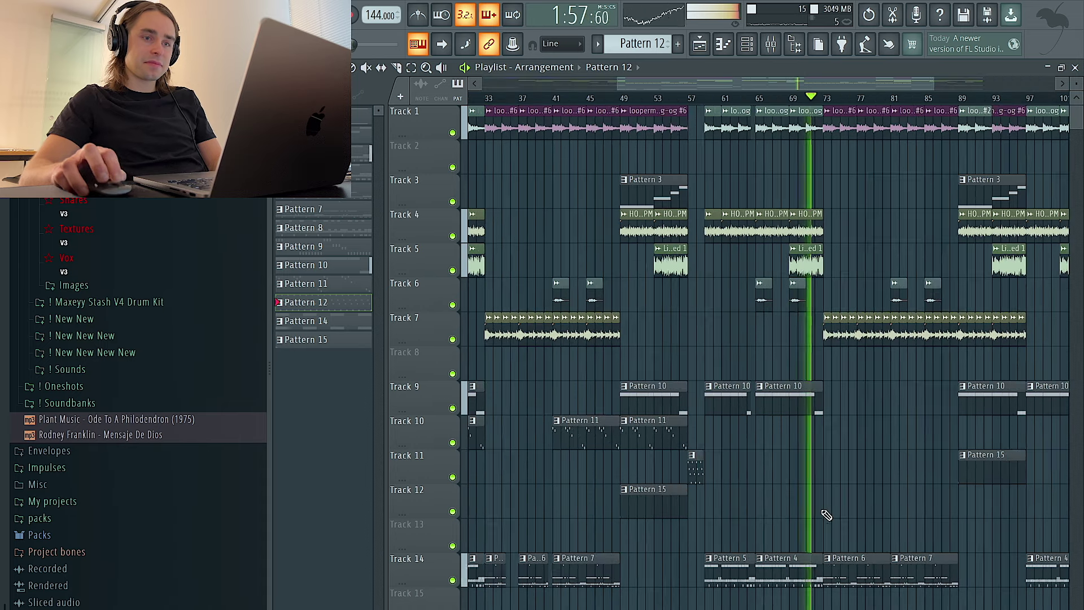
# Select all clips on Tracks 3 to 14 and move them up one track, then clear the selection
pyautogui.scroll(-1, 838, 491)
pyautogui.moveTo(1007, 607); pyautogui.dragTo(472, 187)
pyautogui.hotkey('shift', 'Up')
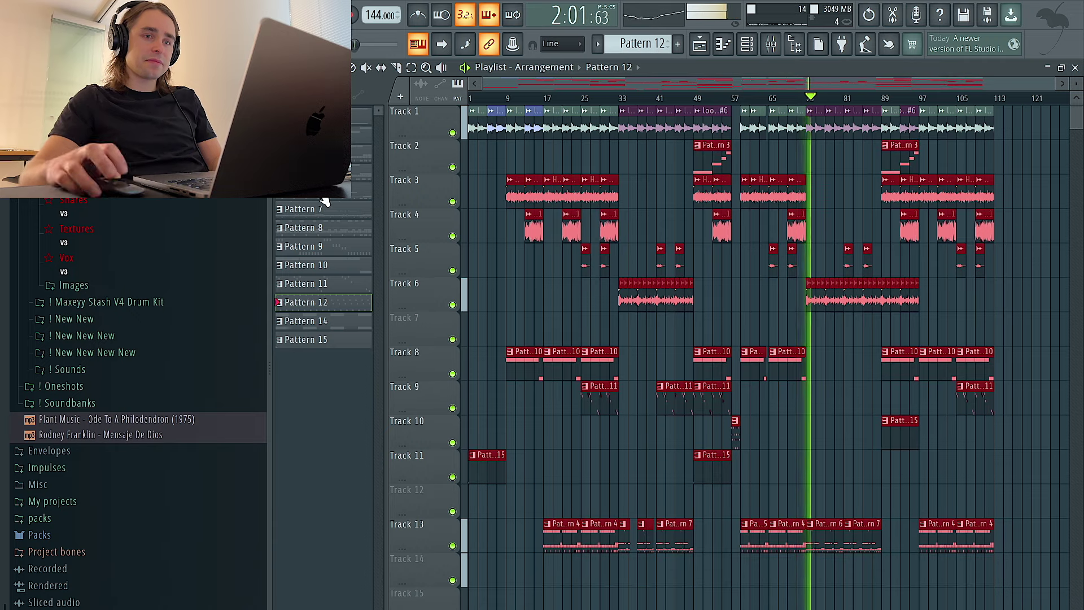
pyautogui.click(835, 467)
# Cut drum breaks into the Pattern 6 clip on Track 13 before bars 77 and 81, and shorten Pattern 4 to end at bar 72
pyautogui.scroll(3, 834, 467)
pyautogui.scroll(-3, 836, 471)
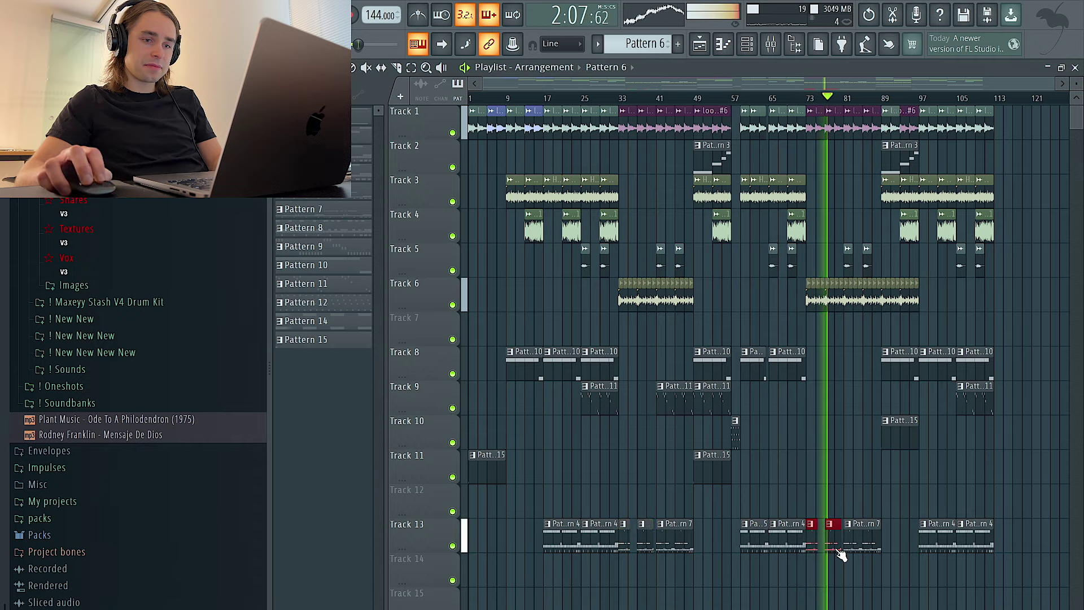
pyautogui.scroll(4, 824, 528)
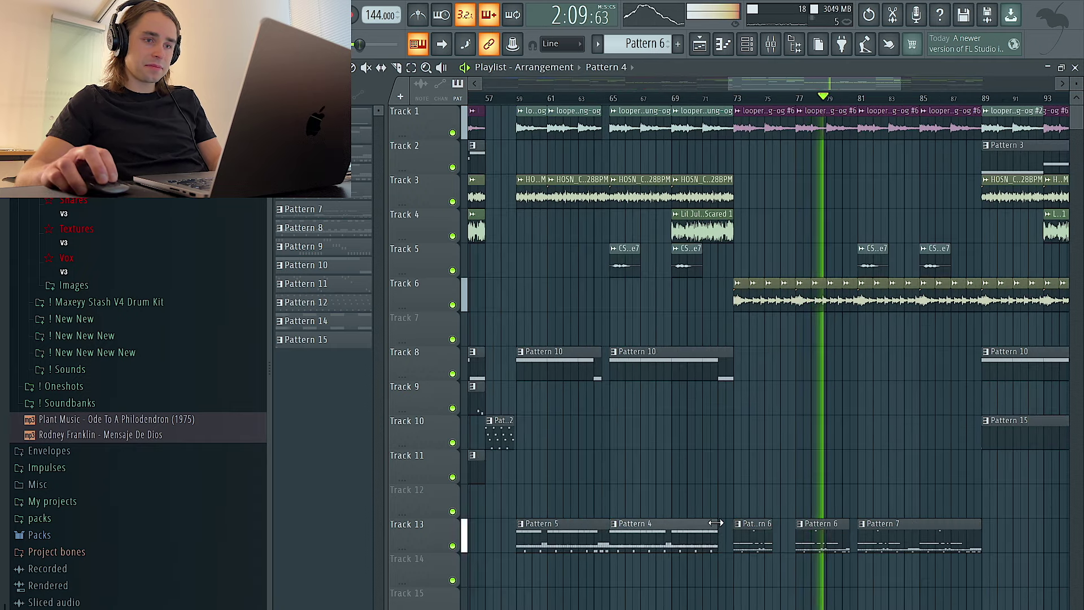
pyautogui.scroll(-3, 767, 497)
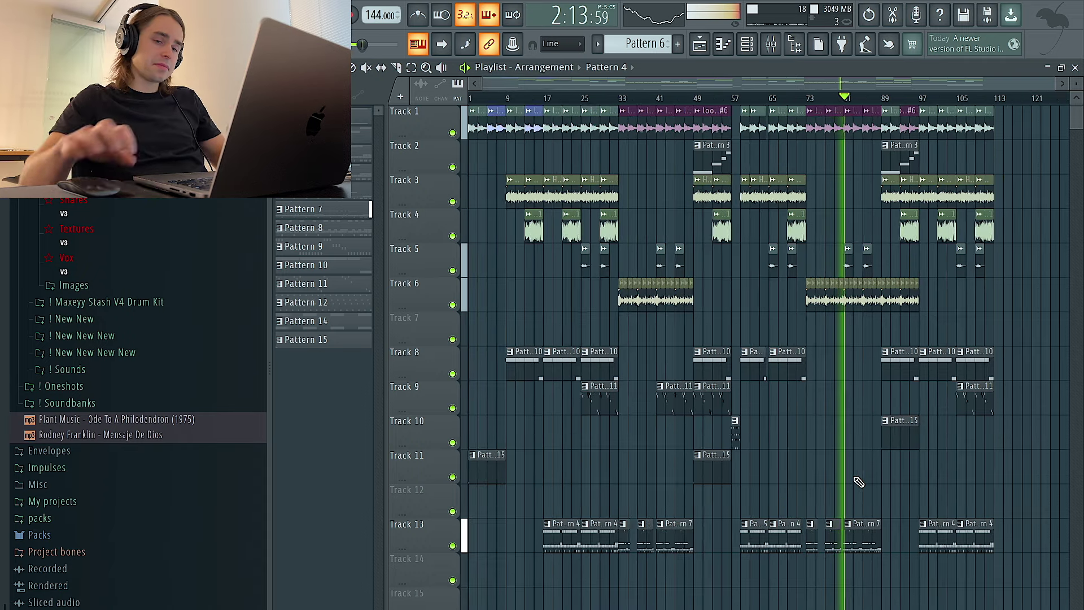
# Select all the drum pattern clips on Track 13 and move them up to Track 12
pyautogui.scroll(5, 855, 483)
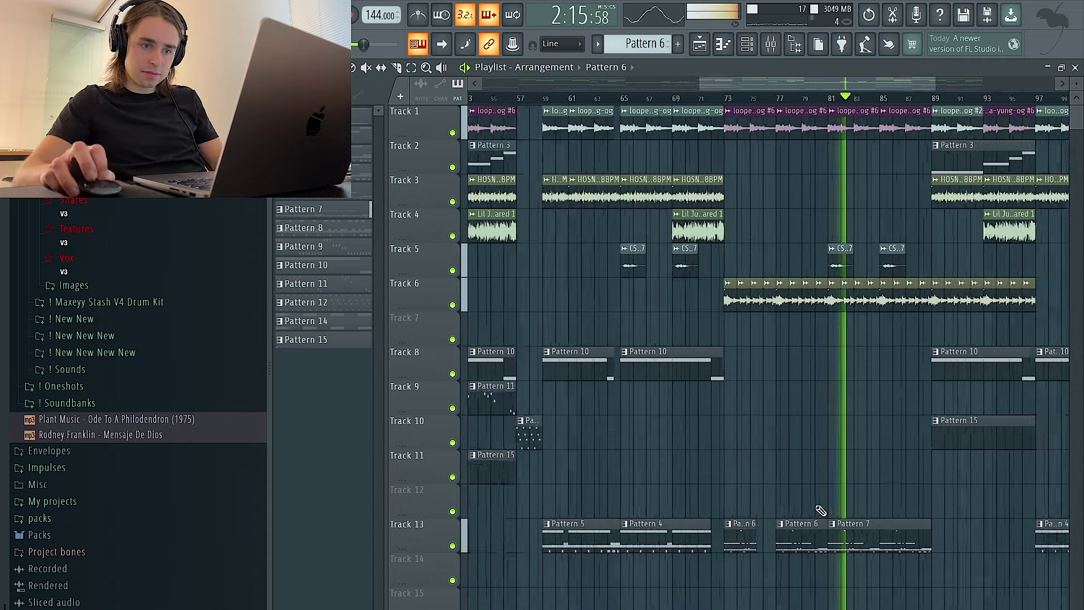
pyautogui.scroll(-2, 817, 511)
pyautogui.moveTo(508, 530); pyautogui.dragTo(585, 527)
pyautogui.scroll(3, 566, 526)
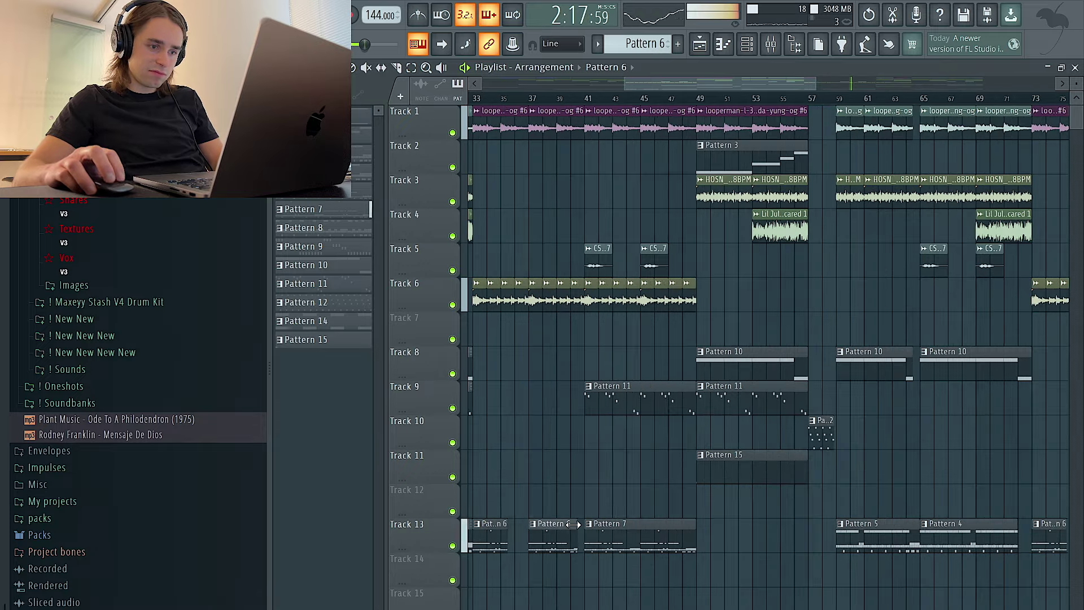
pyautogui.scroll(2, 576, 524)
pyautogui.scroll(-6, 586, 523)
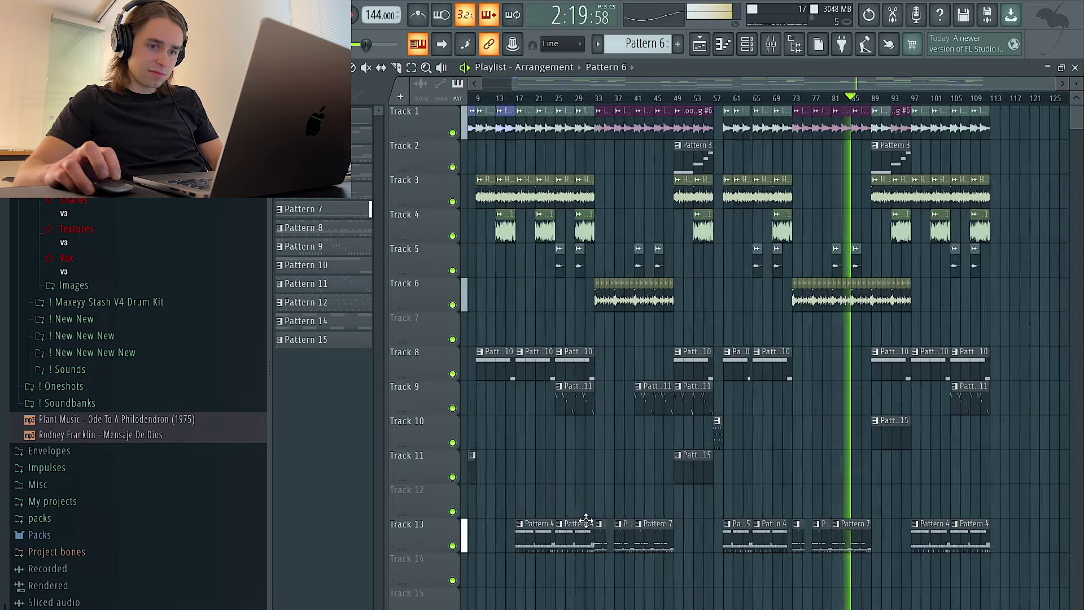
pyautogui.moveTo(1005, 536); pyautogui.dragTo(552, 530)
pyautogui.hotkey('shift', 'Up')
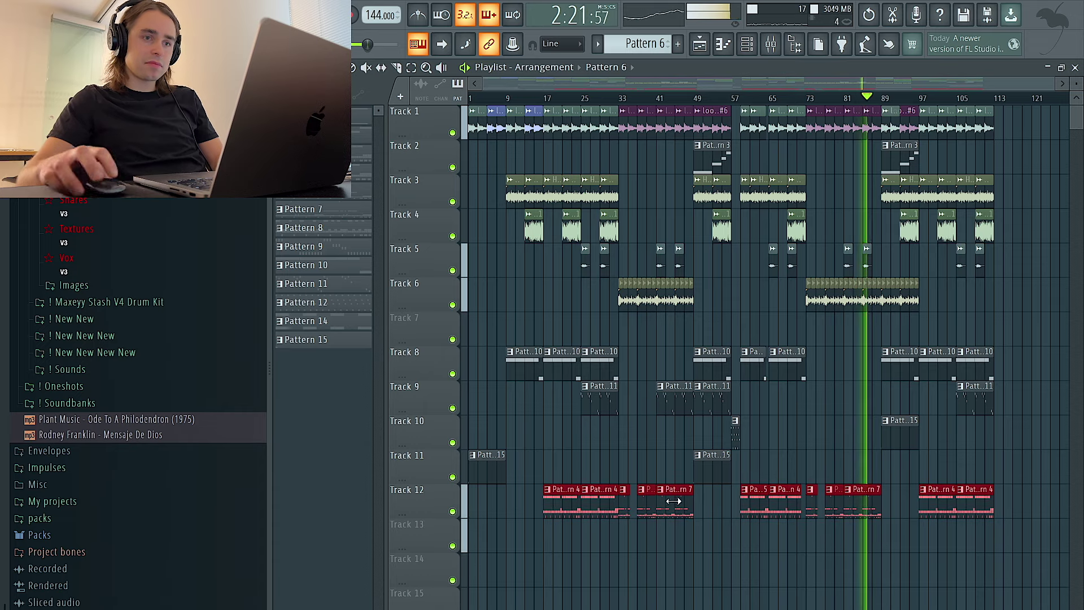
# Replace the piano loops at bars 89–112 on Track 1 with the looperman #6 loop
pyautogui.scroll(4, 839, 317)
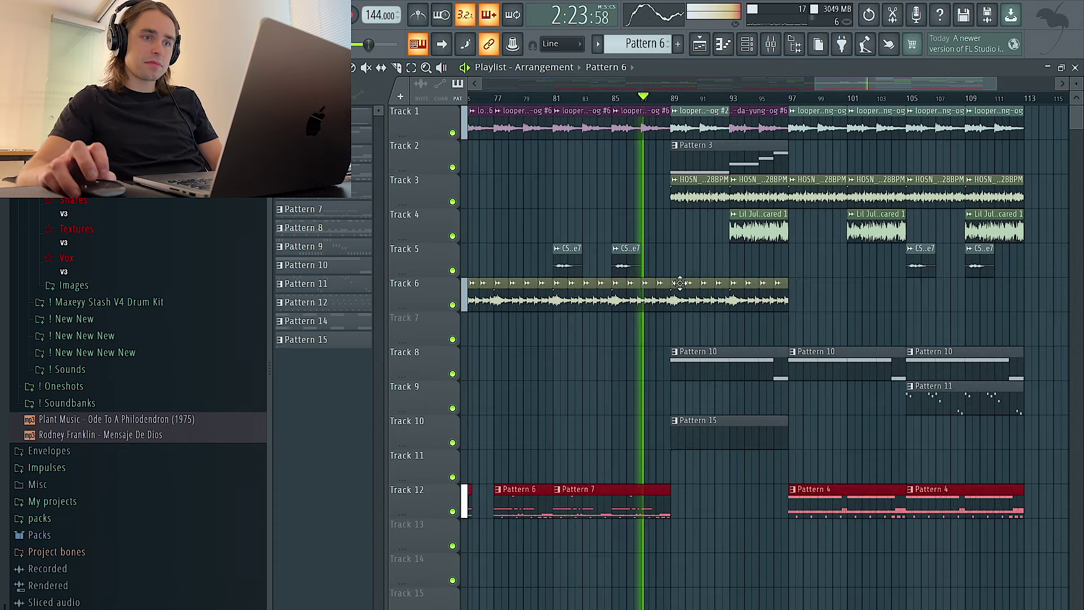
pyautogui.rightClick(679, 114)
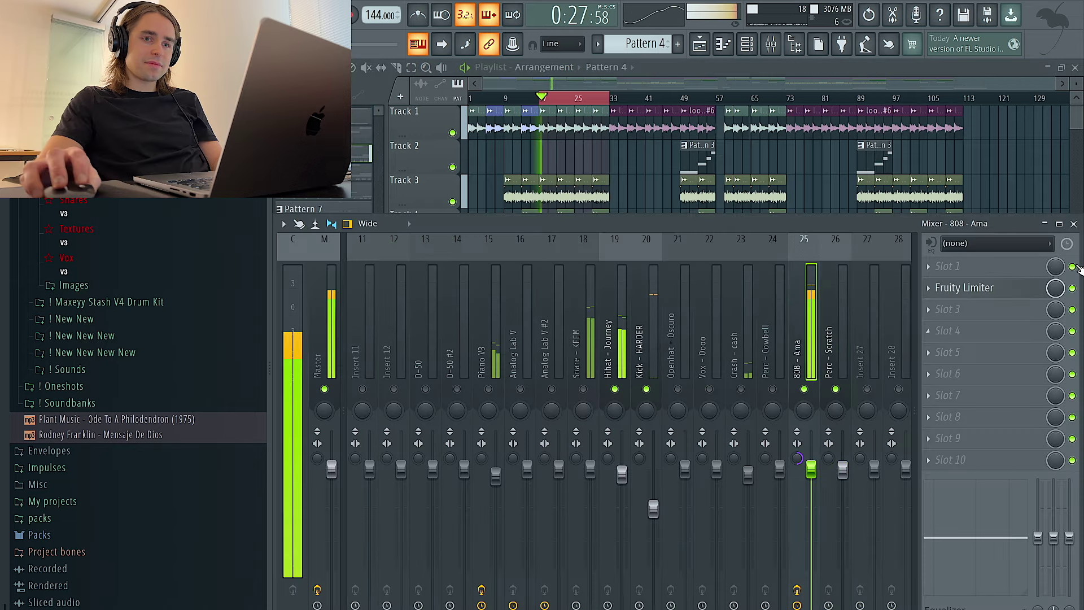
# Try bypassing the Fruity Limiter on the 808 – Ama mixer track and nudging the Kick – HARDER fader
pyautogui.click(1072, 288)
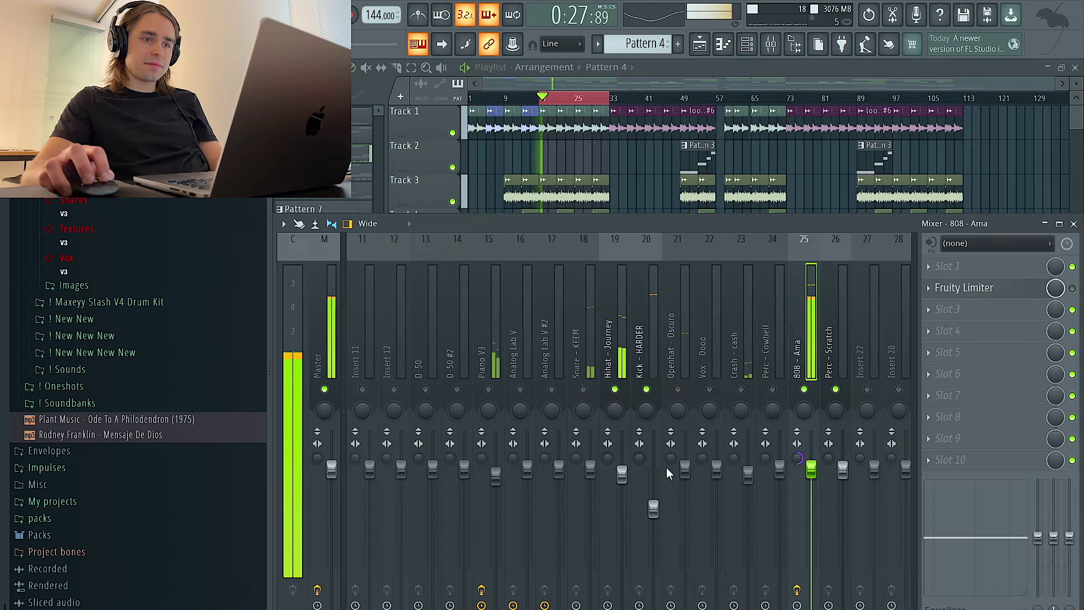
pyautogui.moveTo(653, 508); pyautogui.dragTo(693, 493)
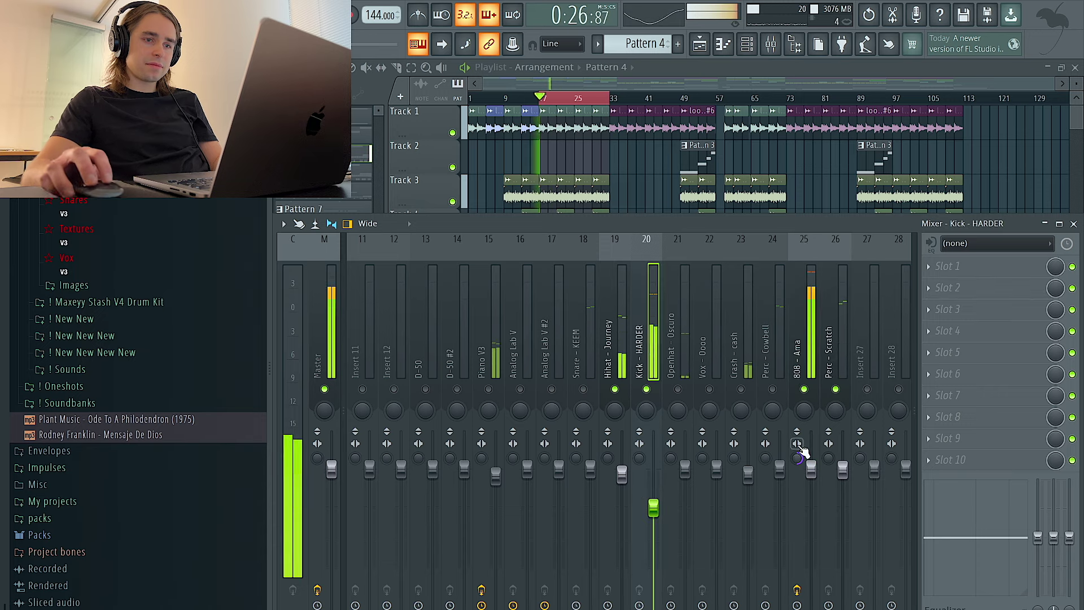
# Set the compressor sidechain input to 1 in the Fruity Limiter on the 808 – Ama mixer track
pyautogui.click(811, 319)
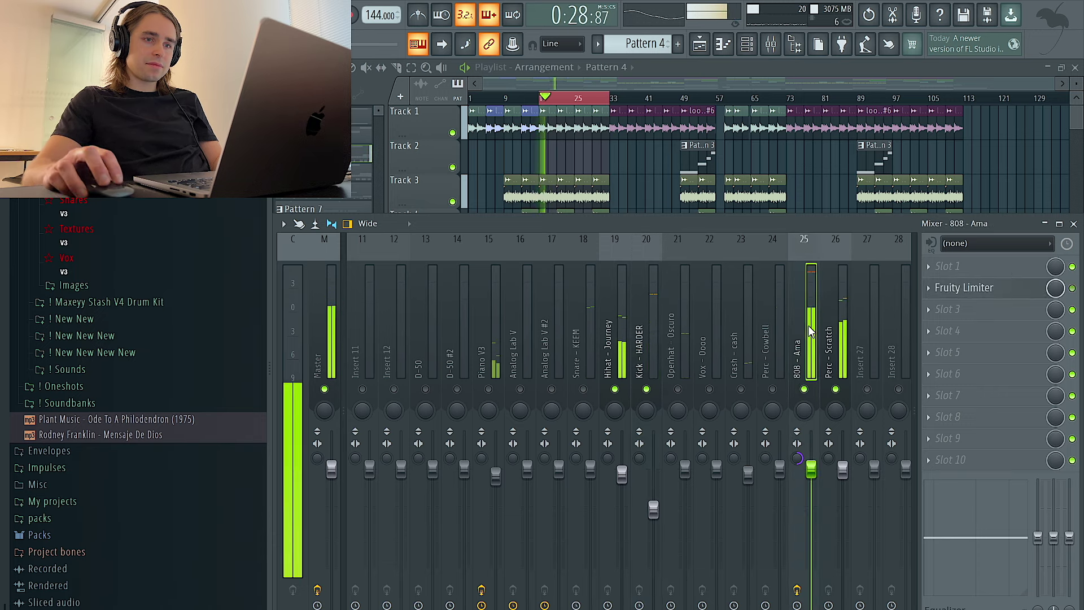
pyautogui.press('space')
pyautogui.click(1021, 294)
pyautogui.rightClick(590, 405)
pyautogui.click(535, 400)
pyautogui.rightClick(646, 405)
pyautogui.rightClick(633, 405)
pyautogui.click(634, 404)
pyautogui.rightClick(634, 404)
pyautogui.click(662, 432)
pyautogui.press('space')
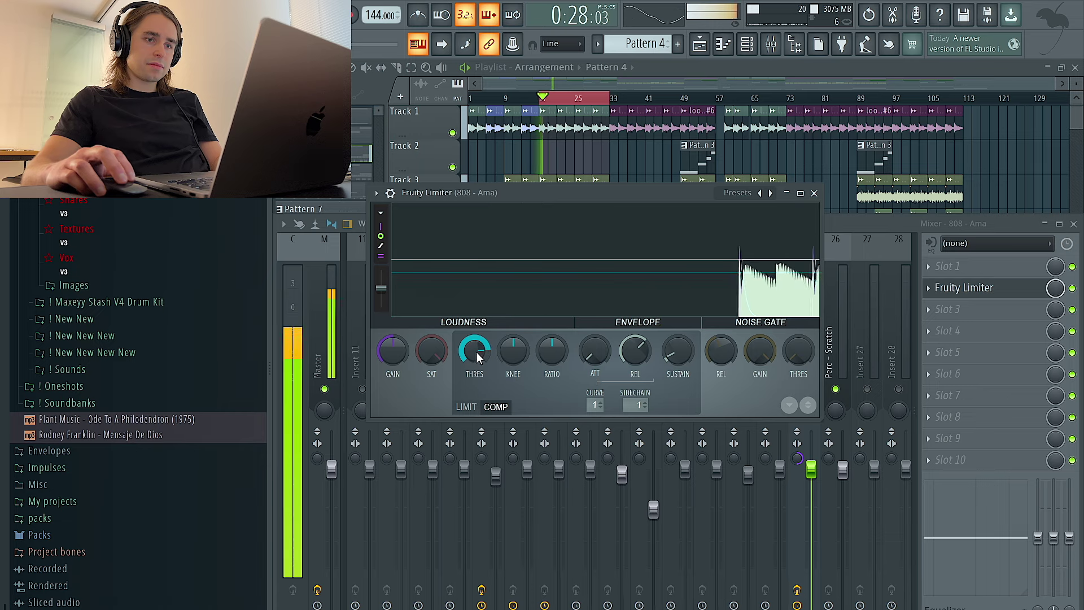
pyautogui.click(814, 193)
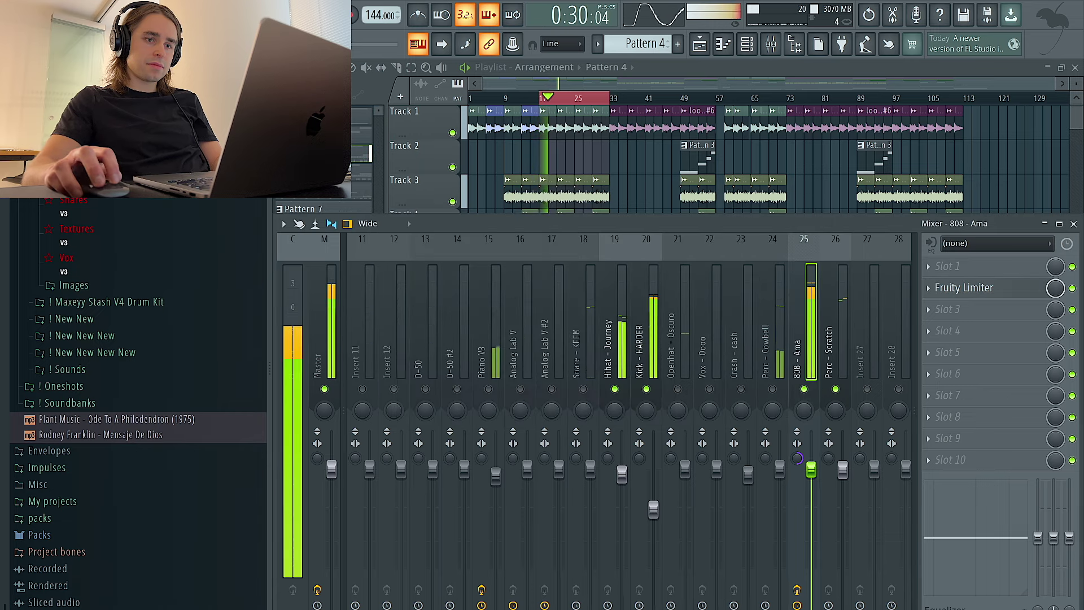
# Lower the Kick – HARDER and Perc – Scratch faders slightly and raise the Hihat – Journey fader a touch
pyautogui.moveTo(654, 509); pyautogui.dragTo(653, 512)
pyautogui.moveTo(621, 474); pyautogui.dragTo(621, 473)
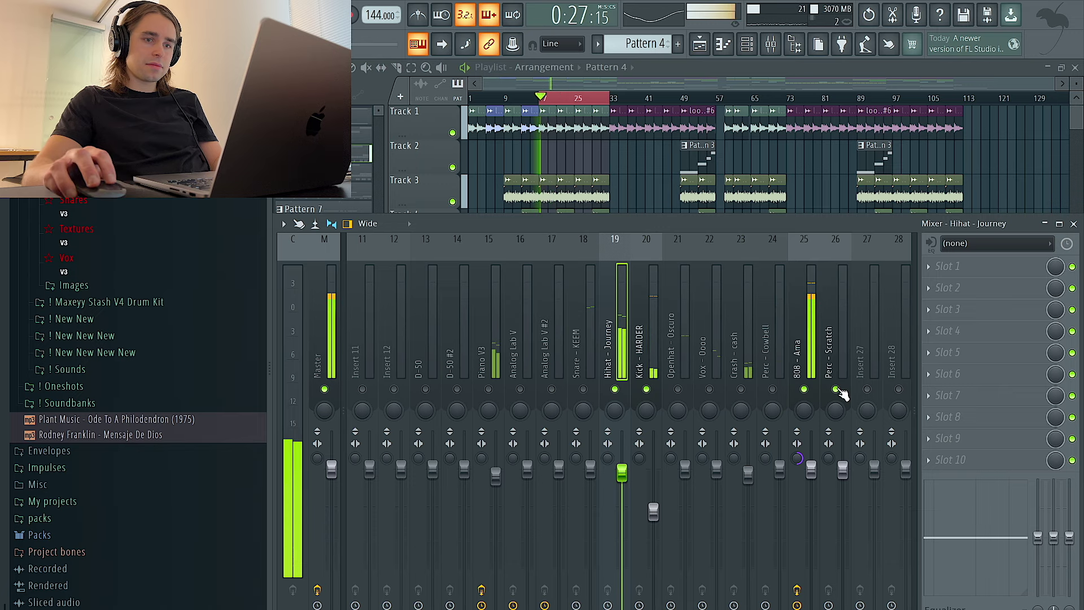
pyautogui.moveTo(841, 460); pyautogui.dragTo(841, 463)
# Unmute the Piano V3, Snare, Openhat, Vox, Crash and Perc – Cowbell mixer tracks
pyautogui.click(741, 389)
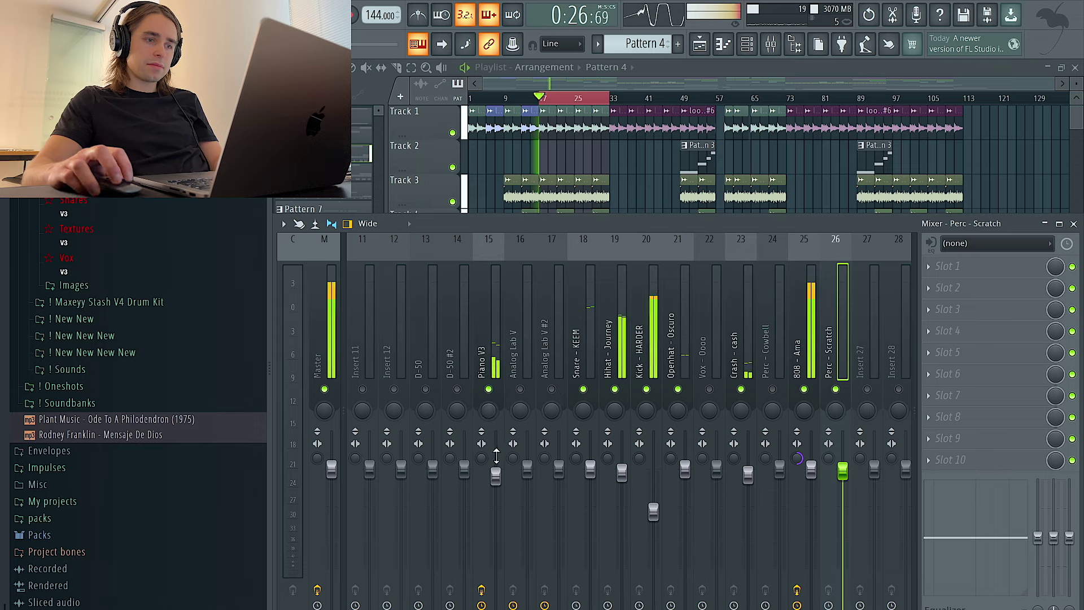
pyautogui.click(587, 439)
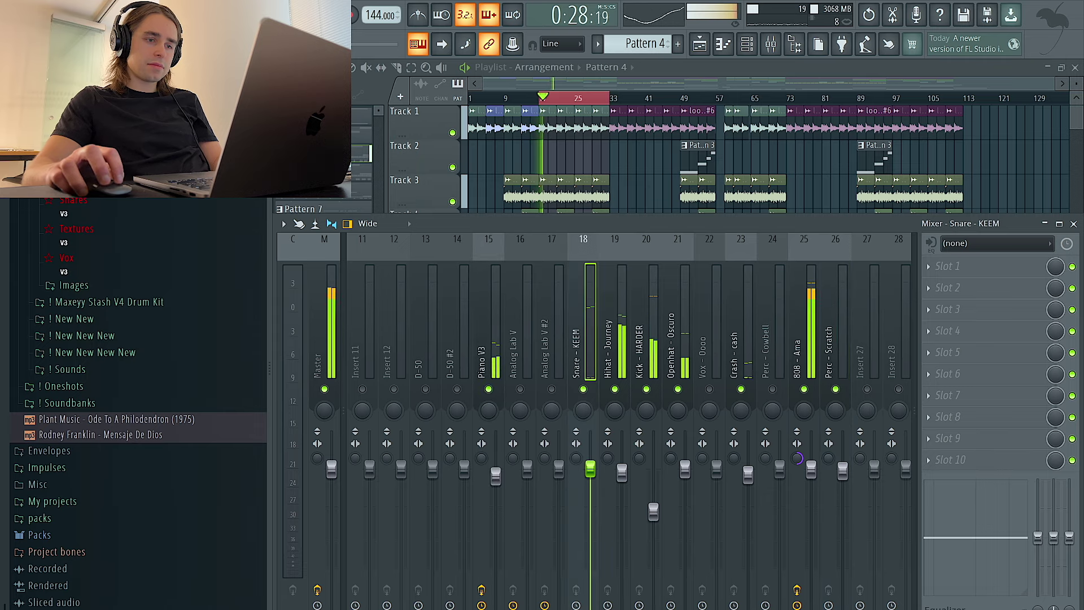
pyautogui.click(709, 389)
pyautogui.click(772, 389)
pyautogui.click(776, 396)
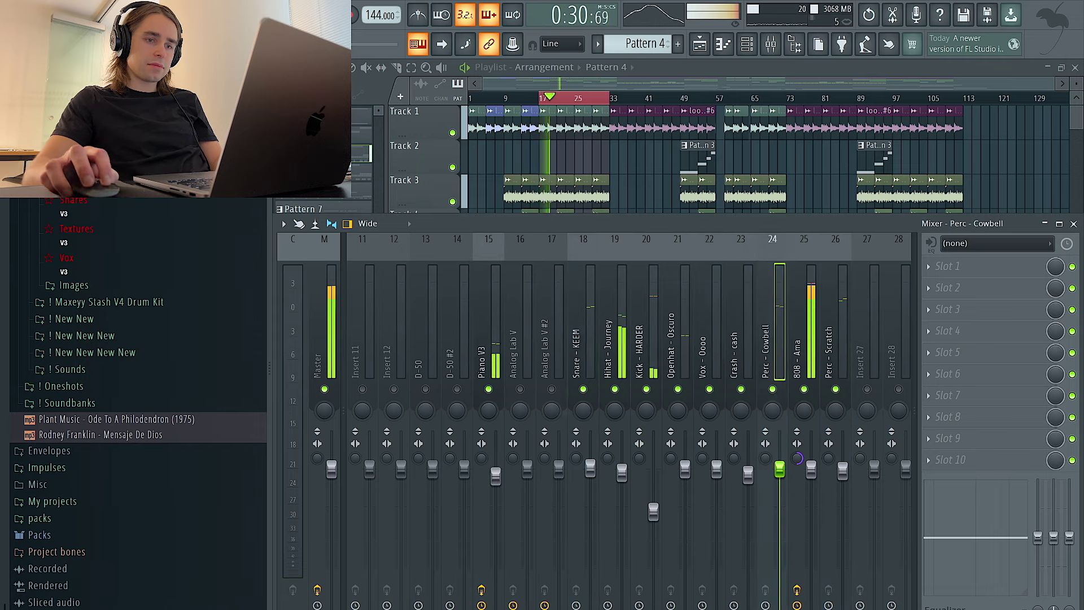
# Pan the Perc – Scratch mixer track slightly to the left
pyautogui.moveTo(835, 416); pyautogui.dragTo(836, 432)
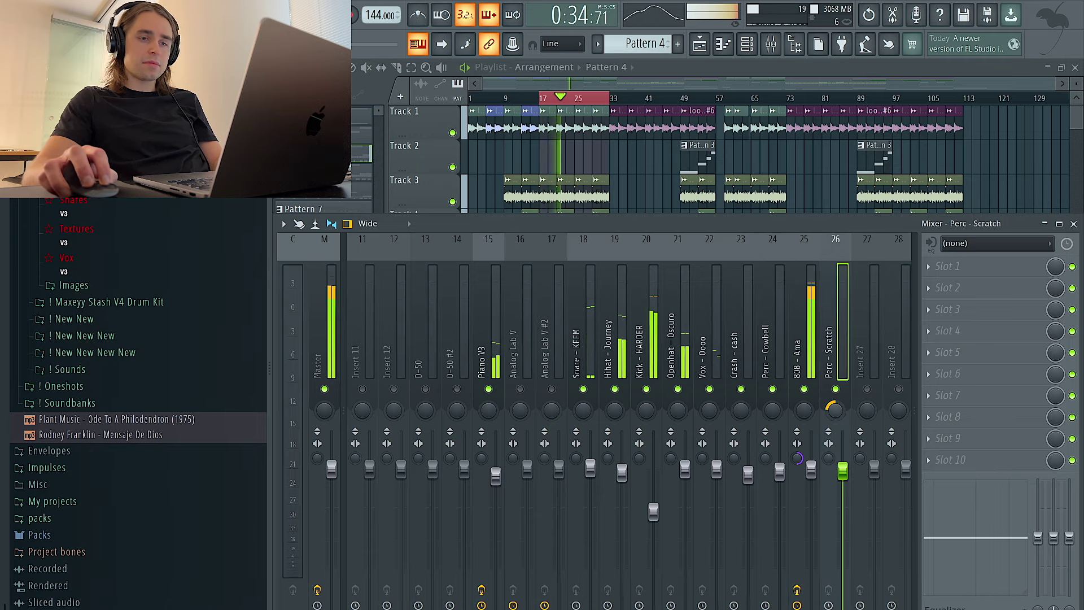
pyautogui.moveTo(832, 412); pyautogui.dragTo(832, 406)
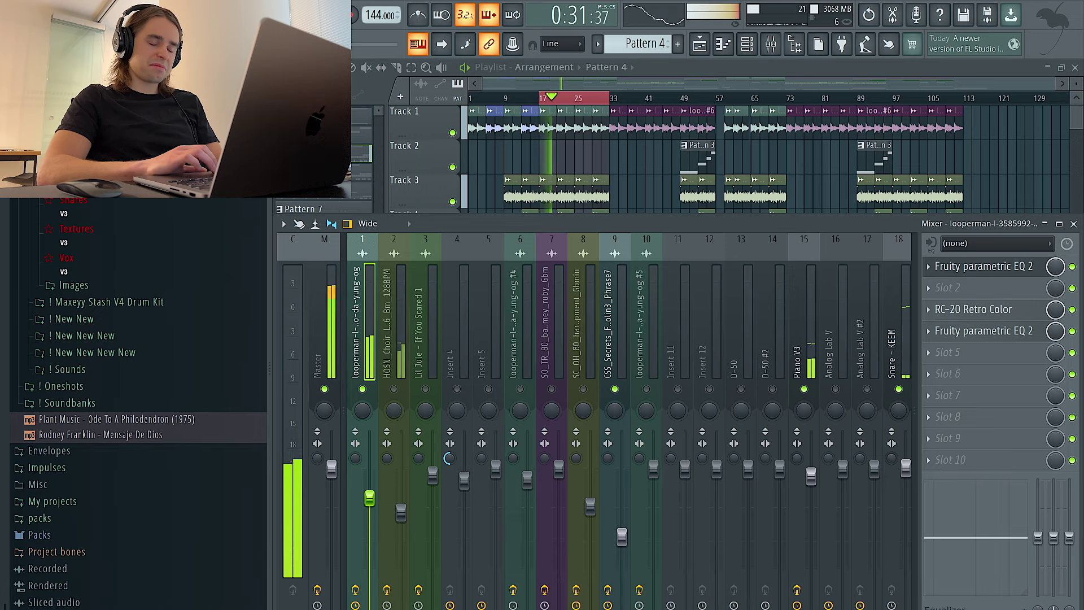
# Unmute the HOSN_Choir and Lil Jule – If You Scared 1 mixer tracks and lower the choir's fader slightly
pyautogui.click(408, 402)
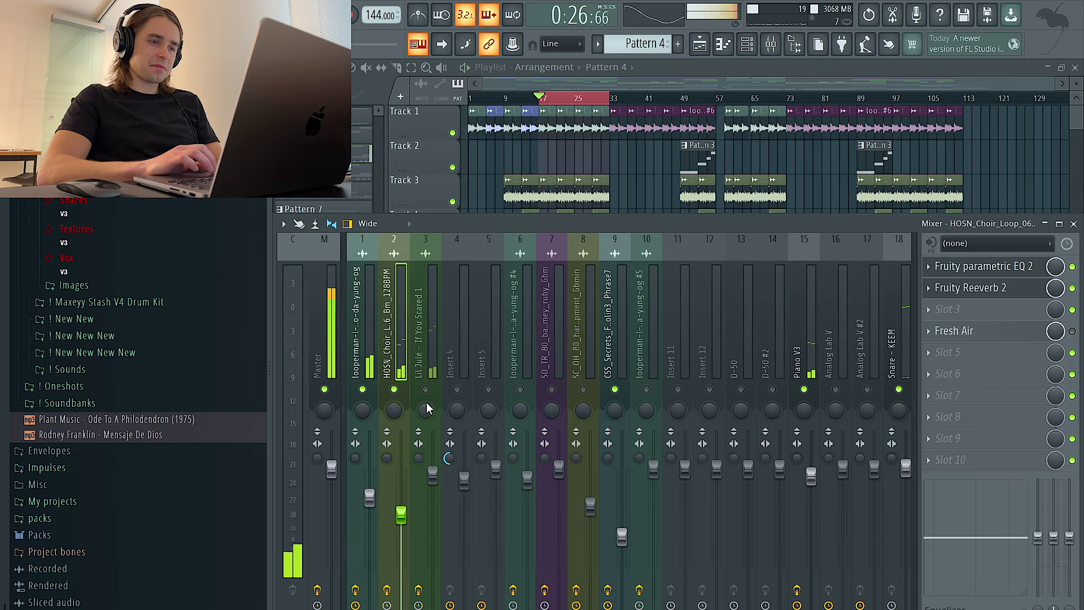
pyautogui.click(433, 402)
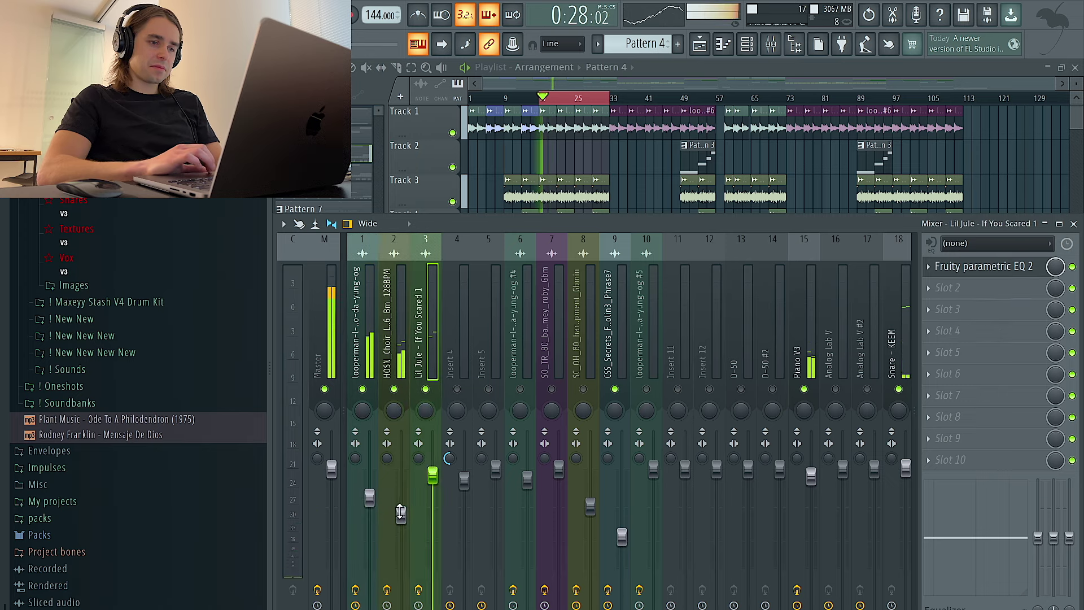
pyautogui.moveTo(401, 512); pyautogui.dragTo(401, 516)
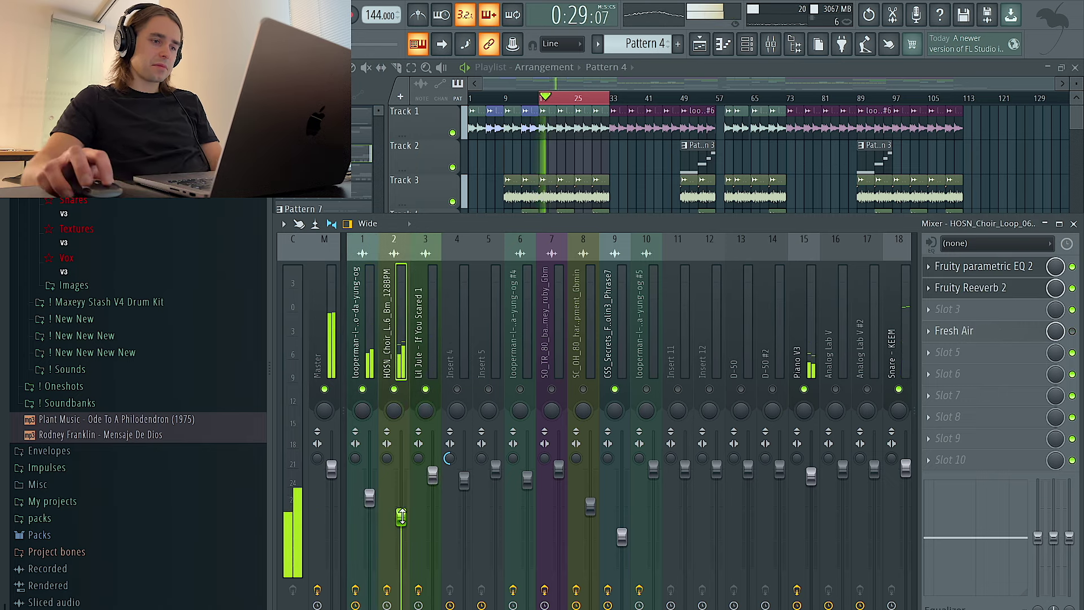
pyautogui.click(369, 497)
# Lower the Lil Jule – If You Scared 1 fader, and unmute Insert 4 and lower its fader
pyautogui.click(432, 476)
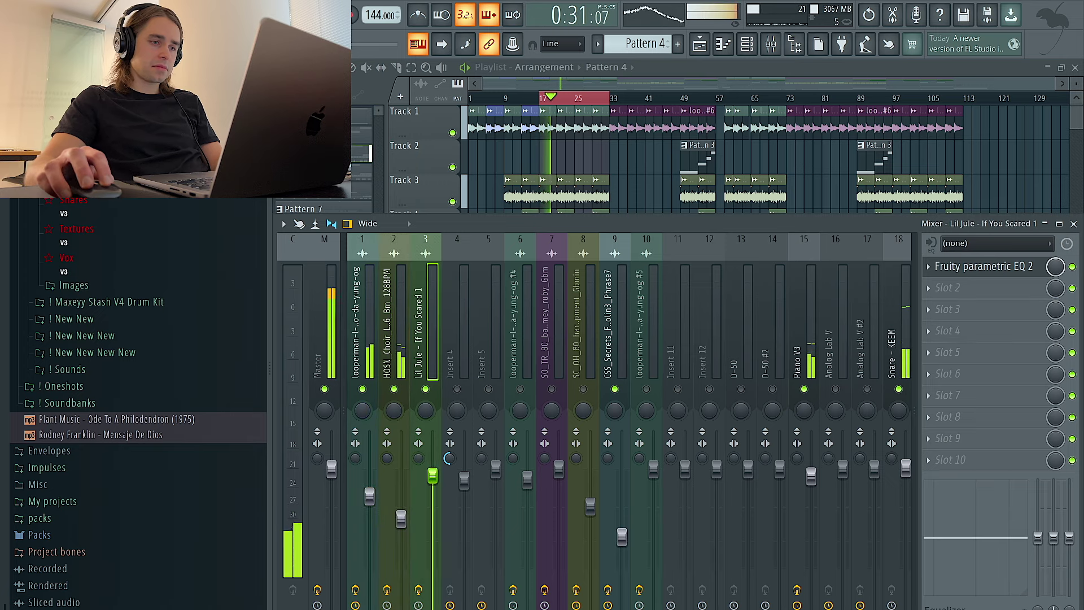
pyautogui.moveTo(431, 476); pyautogui.dragTo(430, 505)
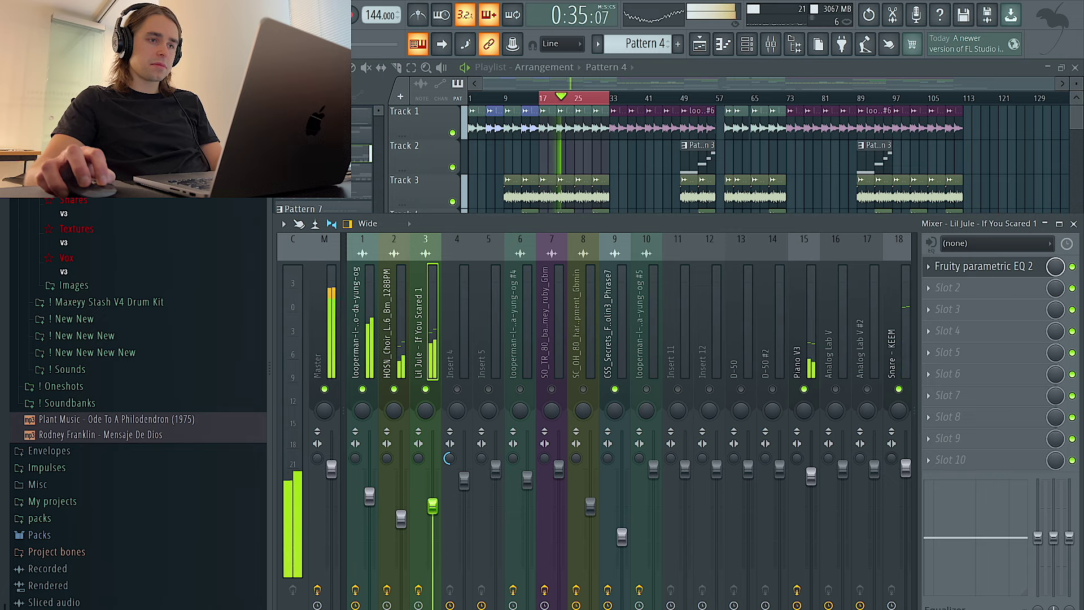
pyautogui.moveTo(432, 511); pyautogui.dragTo(432, 513)
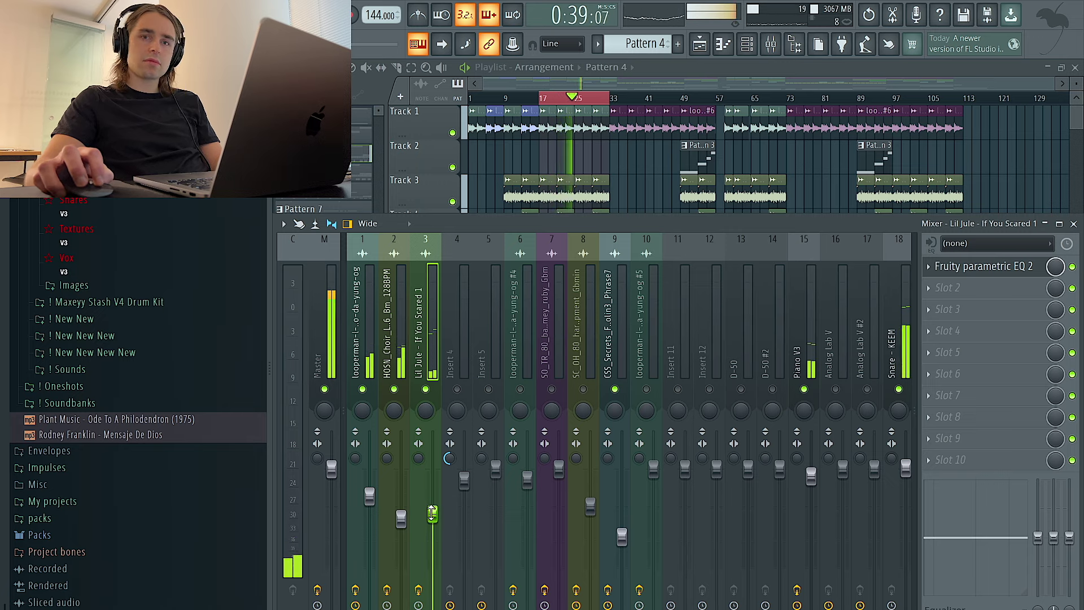
pyautogui.click(465, 478)
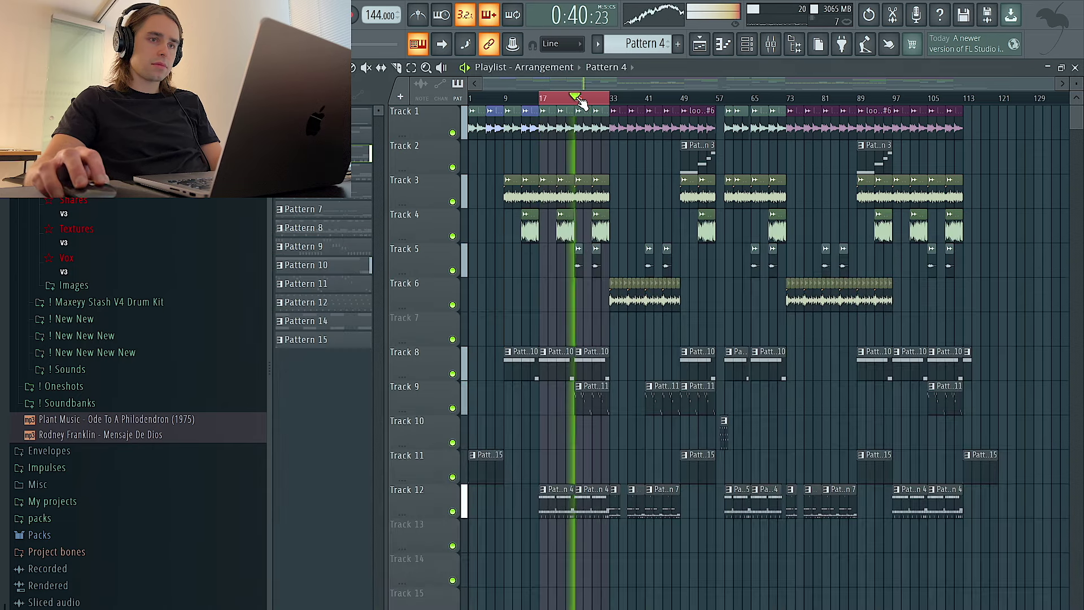
pyautogui.click(770, 44)
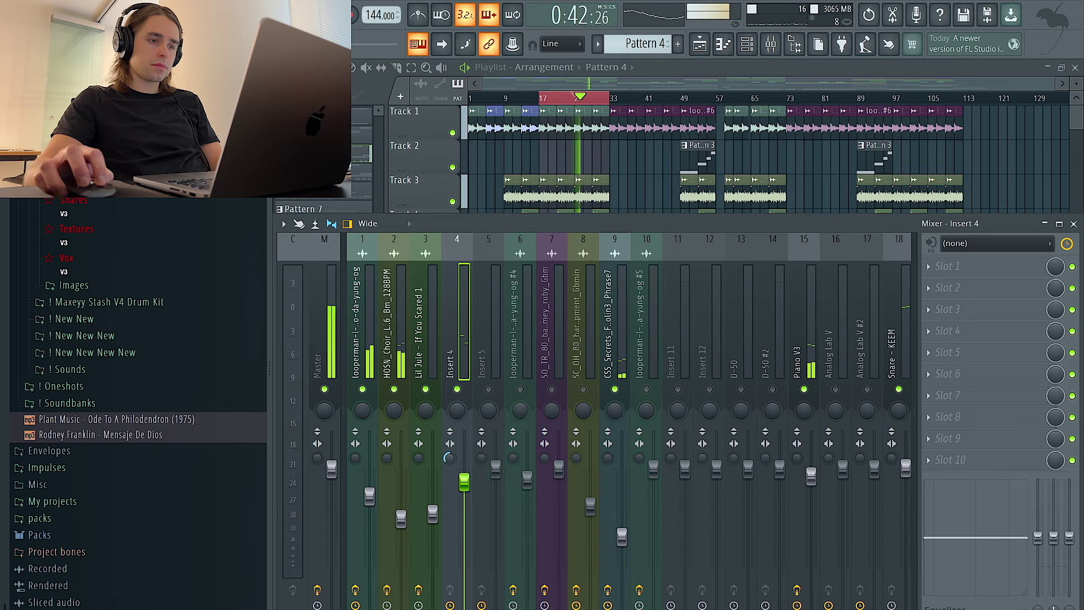
pyautogui.moveTo(461, 489); pyautogui.dragTo(462, 492)
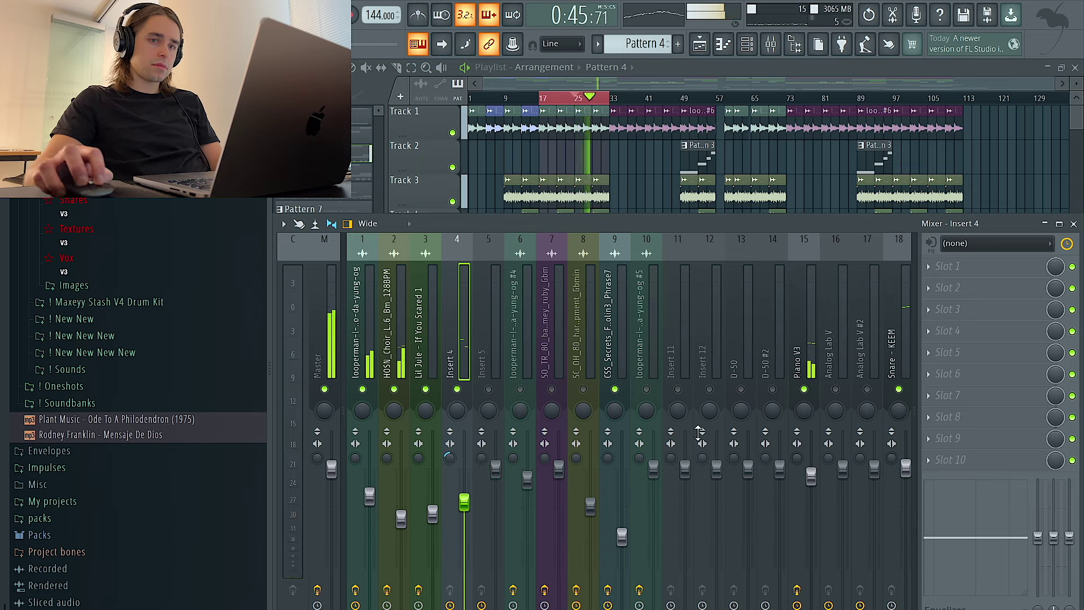
# Add Fruity parametric EQ 2 to Insert 4 and cut the lows with band 1 at about 49 Hz
pyautogui.click(954, 266)
pyautogui.click(728, 235)
pyautogui.moveTo(380, 260); pyautogui.dragTo(367, 343)
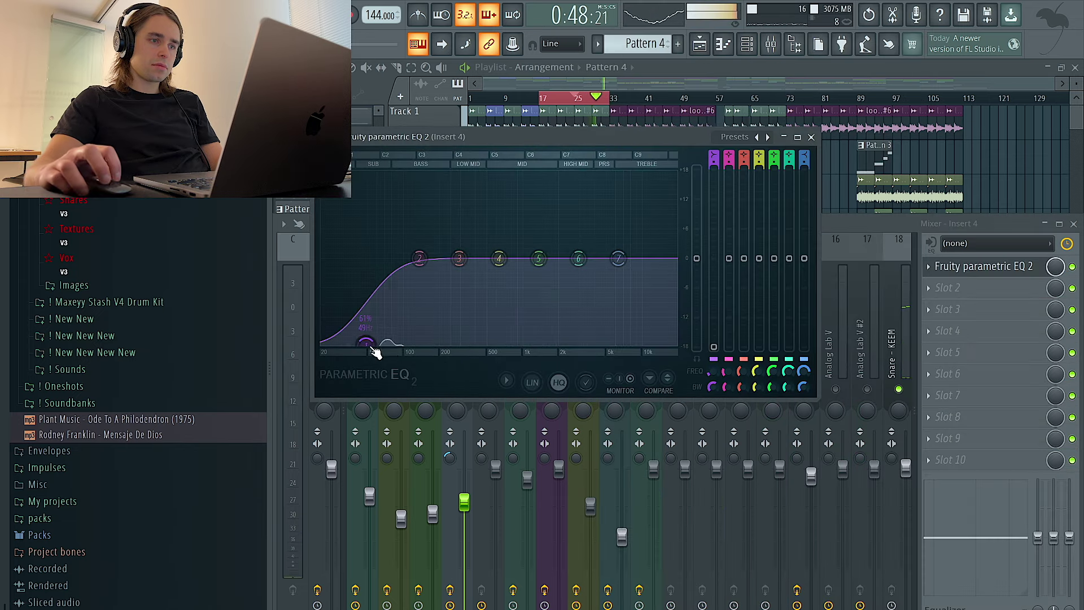
pyautogui.click(811, 136)
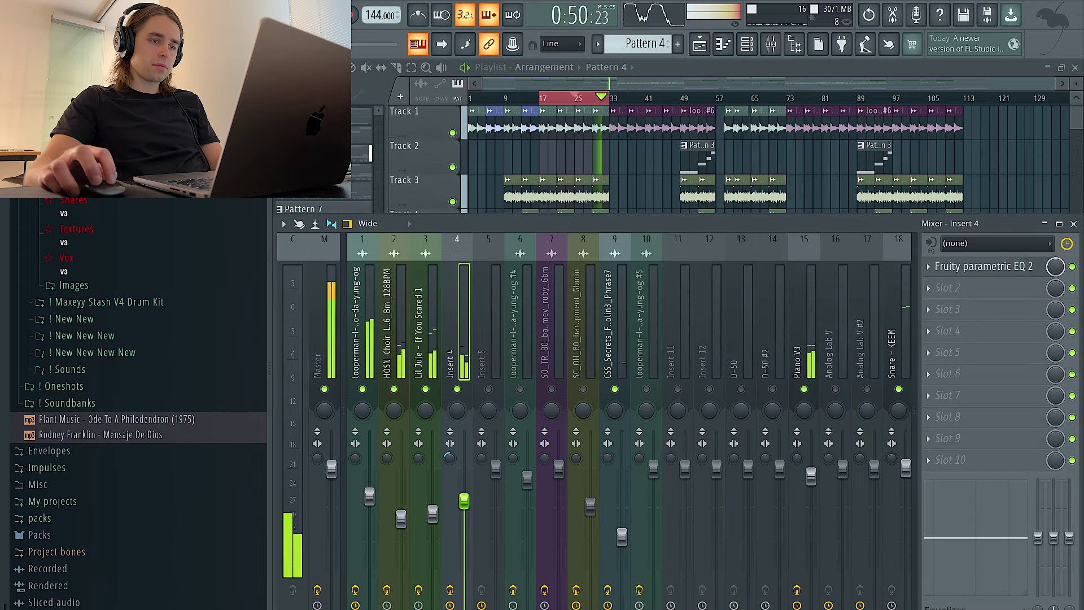
# Unmute all mixer tracks and clear the playlist's time selection
pyautogui.rightClick(498, 393)
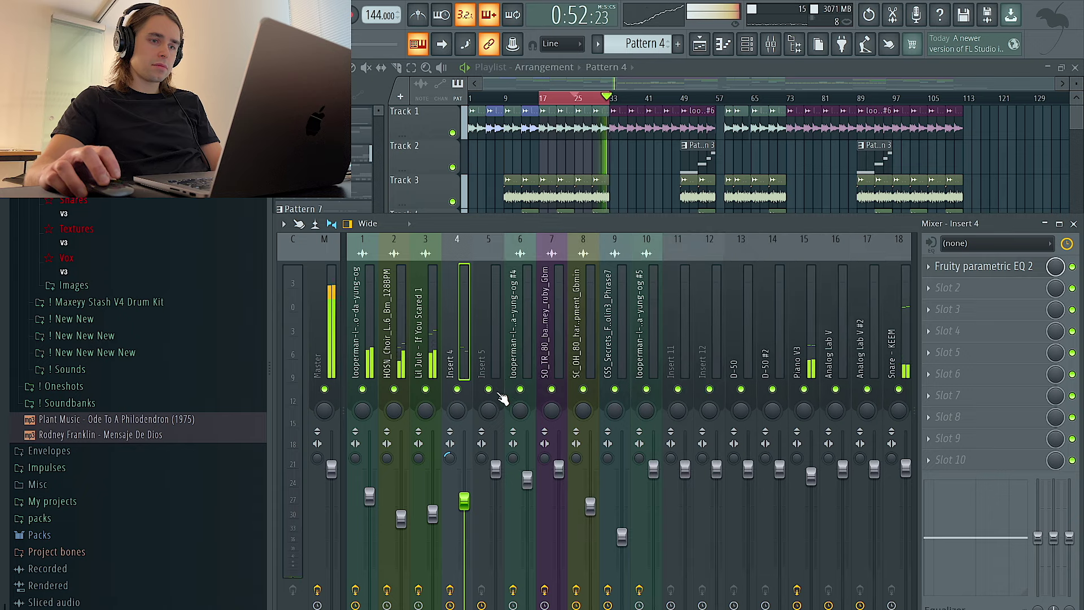
pyautogui.keyDown('ctrl'); pyautogui.click(650, 206); pyautogui.keyUp('ctrl')
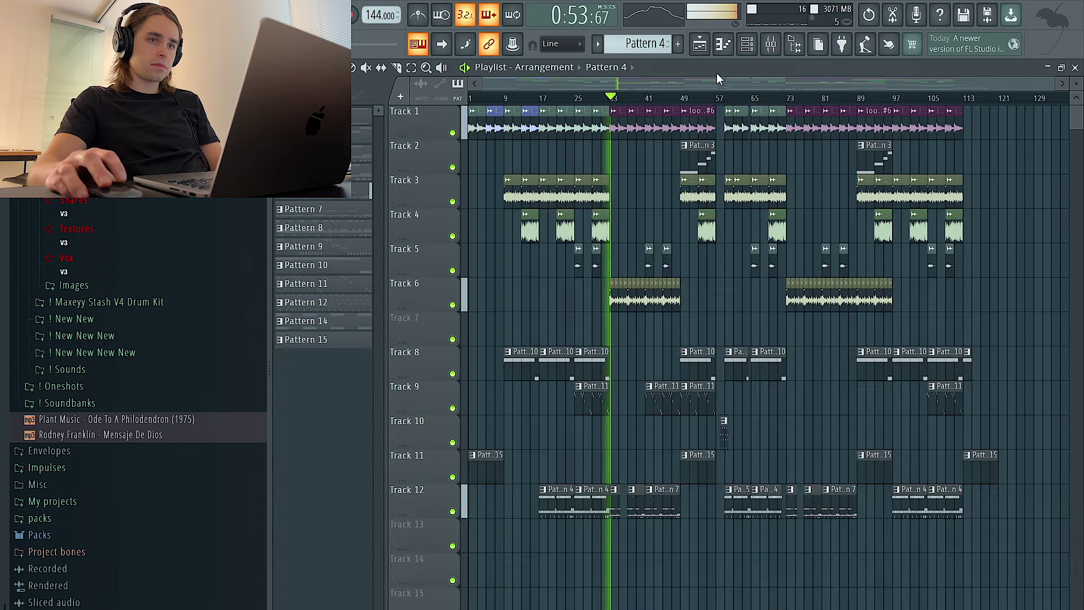
# Lower the fader of the SC_OH_80 harp mixer track slightly
pyautogui.click(747, 45)
pyautogui.click(769, 47)
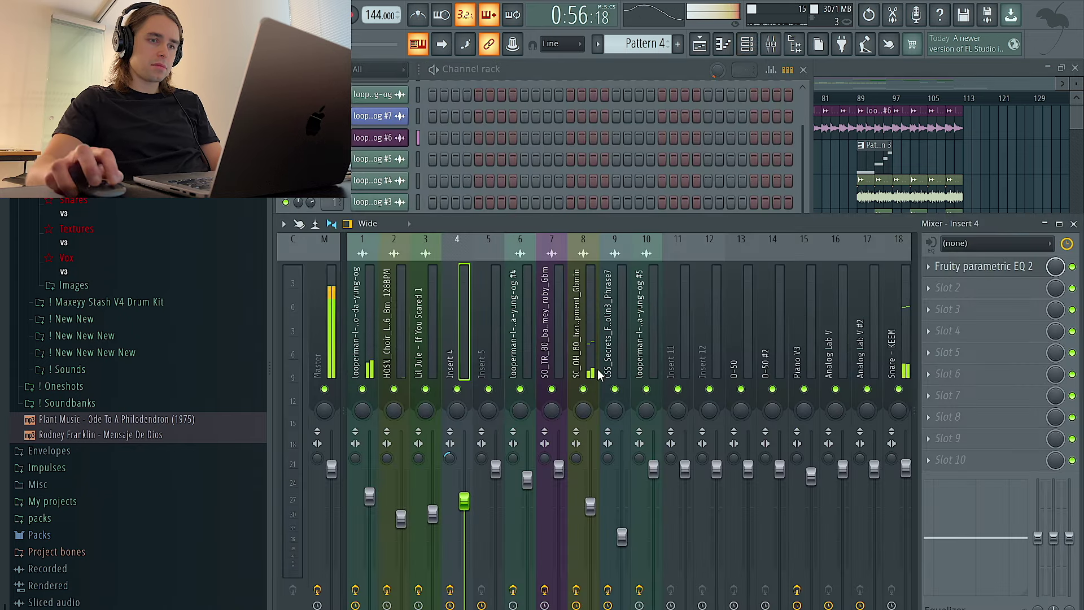
pyautogui.click(581, 490)
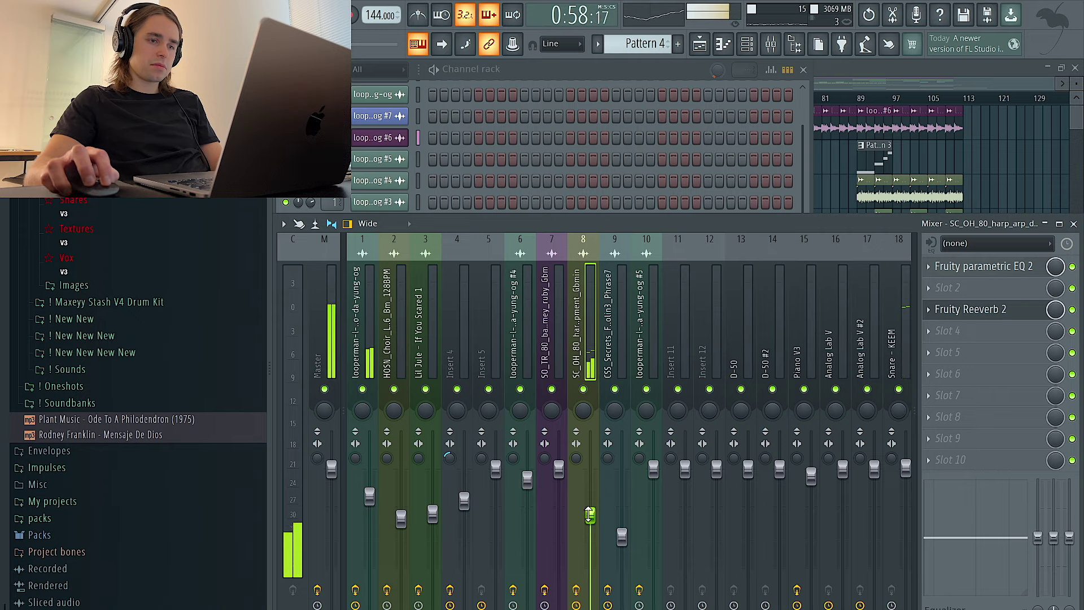
# Add Fresh Air to slot 5 of the SC_OH_80 harp track with linked Mid Air and High Air at 22
pyautogui.click(970, 351)
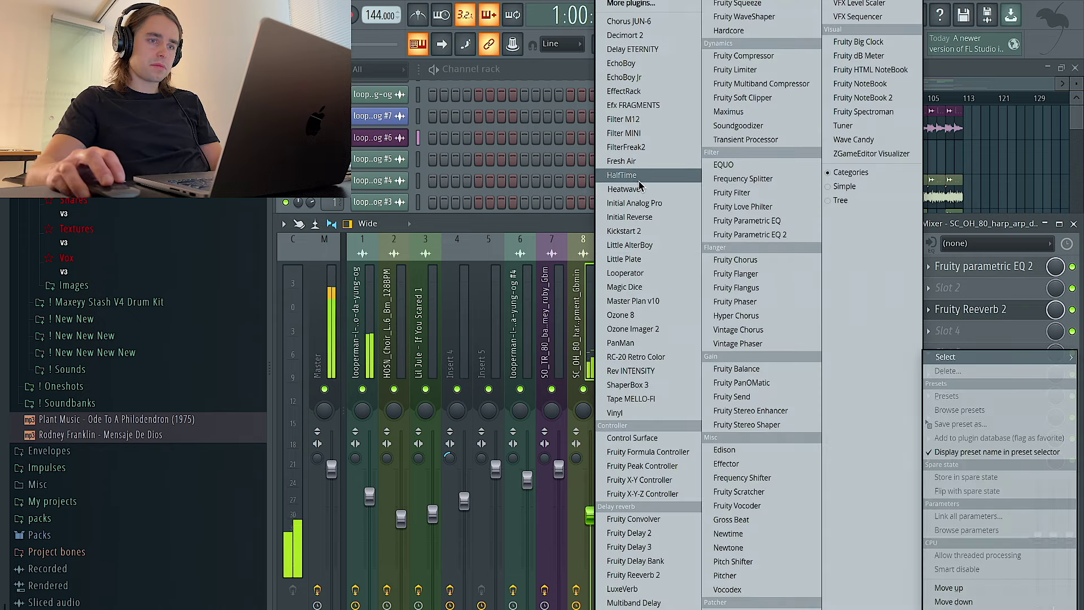
pyautogui.click(624, 170)
pyautogui.click(372, 413)
pyautogui.moveTo(274, 391); pyautogui.dragTo(276, 348)
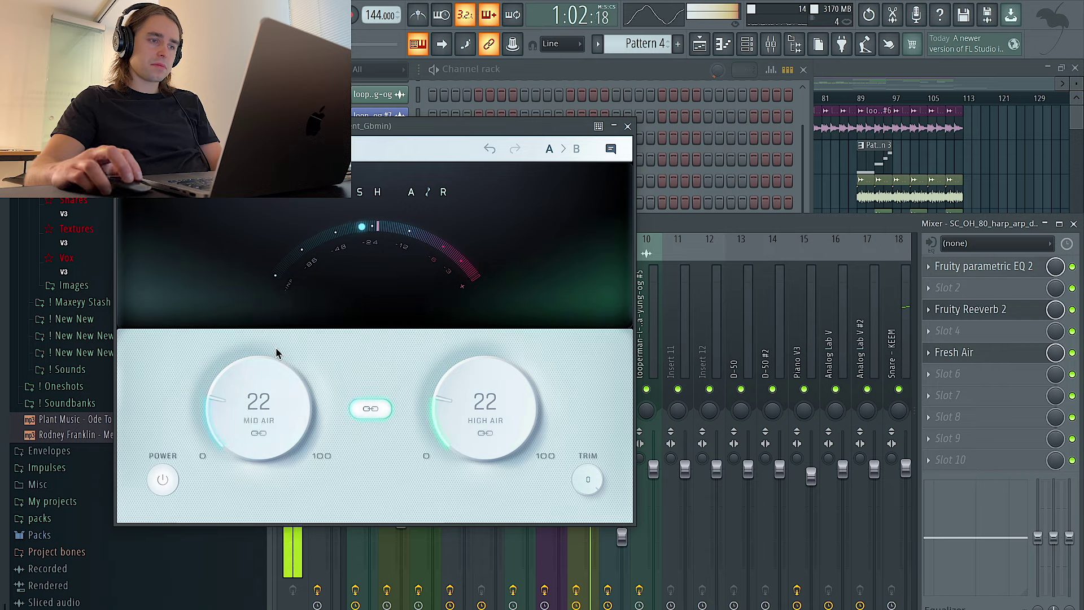
pyautogui.click(627, 126)
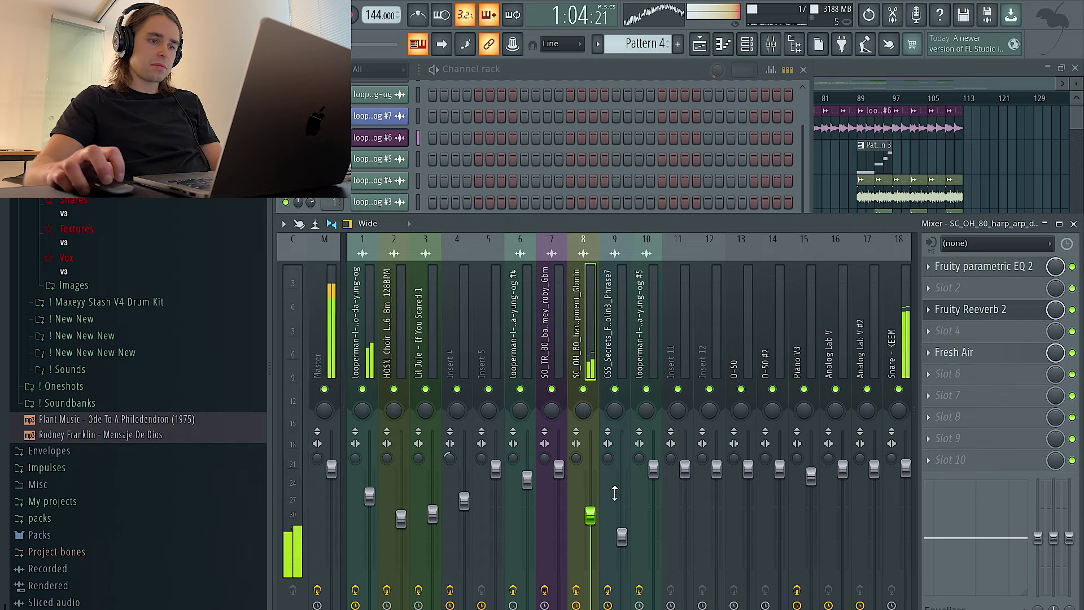
# Lower the SC_OH_80 harp fader a touch more and check the Hihat – Journey track against the playlist arrangement
pyautogui.press('F5')
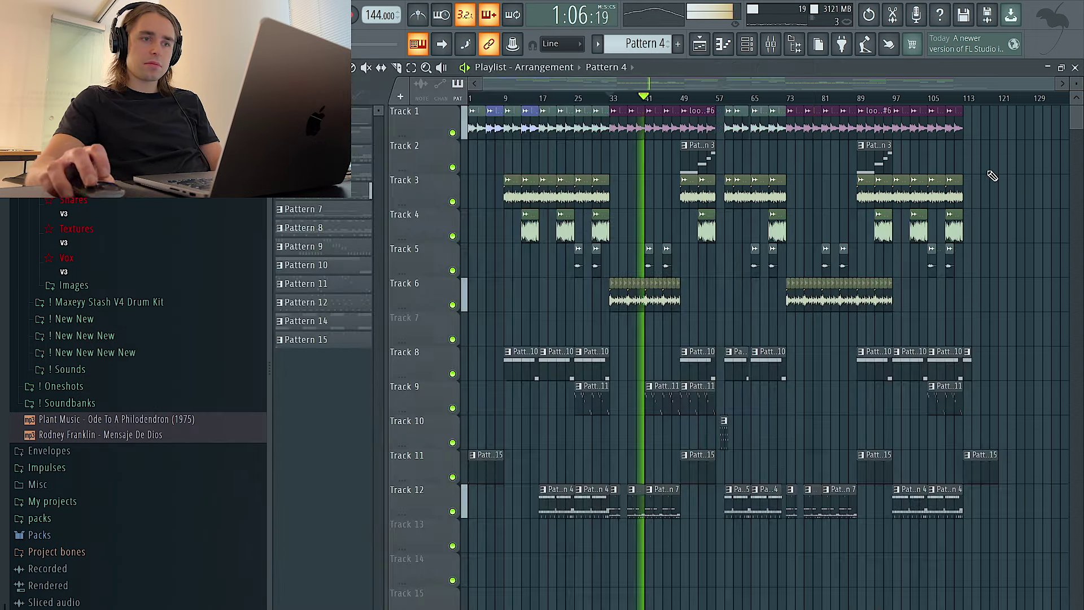
pyautogui.scroll(6, 684, 293)
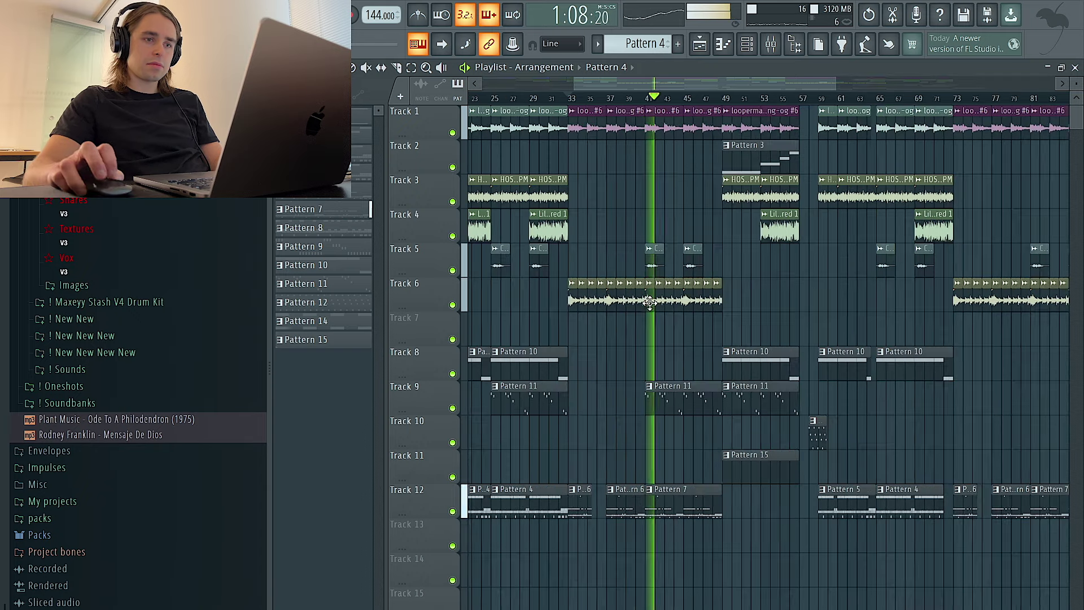
pyautogui.scroll(-3, 684, 293)
pyautogui.press('F9')
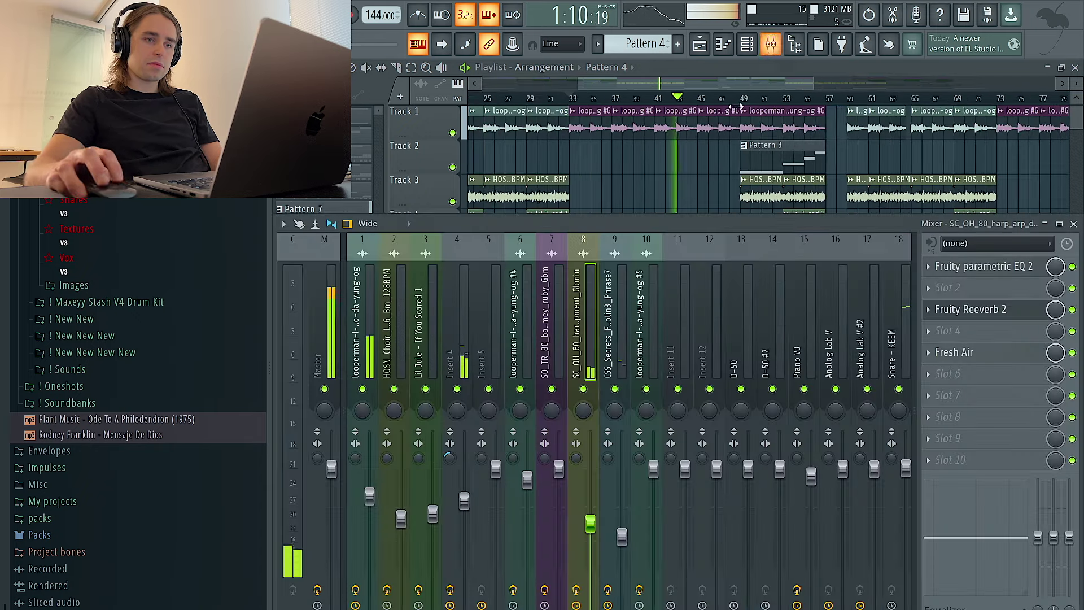
pyautogui.click(678, 319)
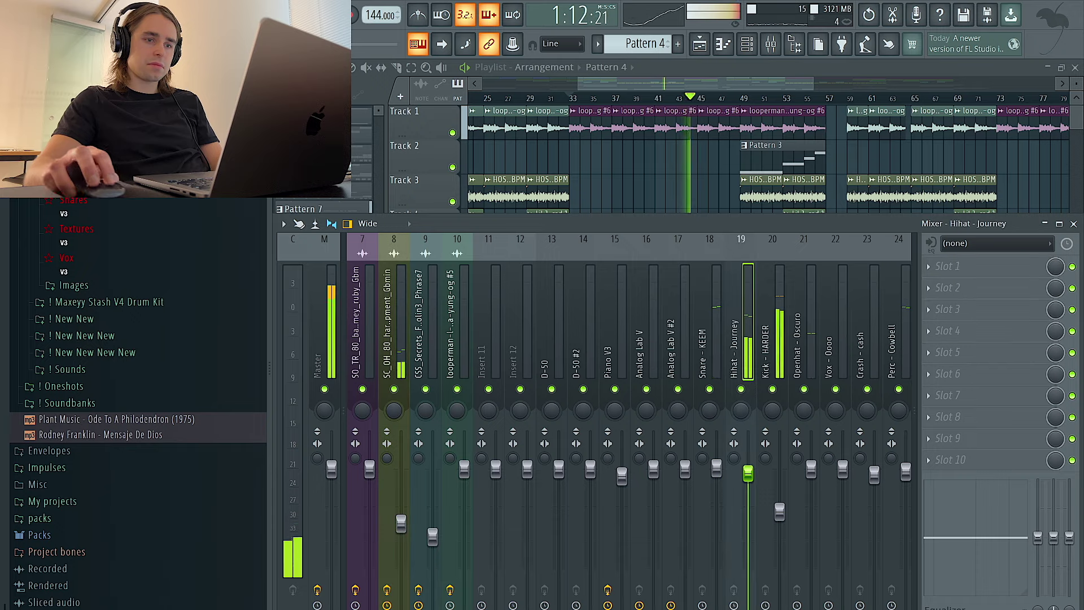
pyautogui.press('F9')
pyautogui.scroll(-3, 666, 203)
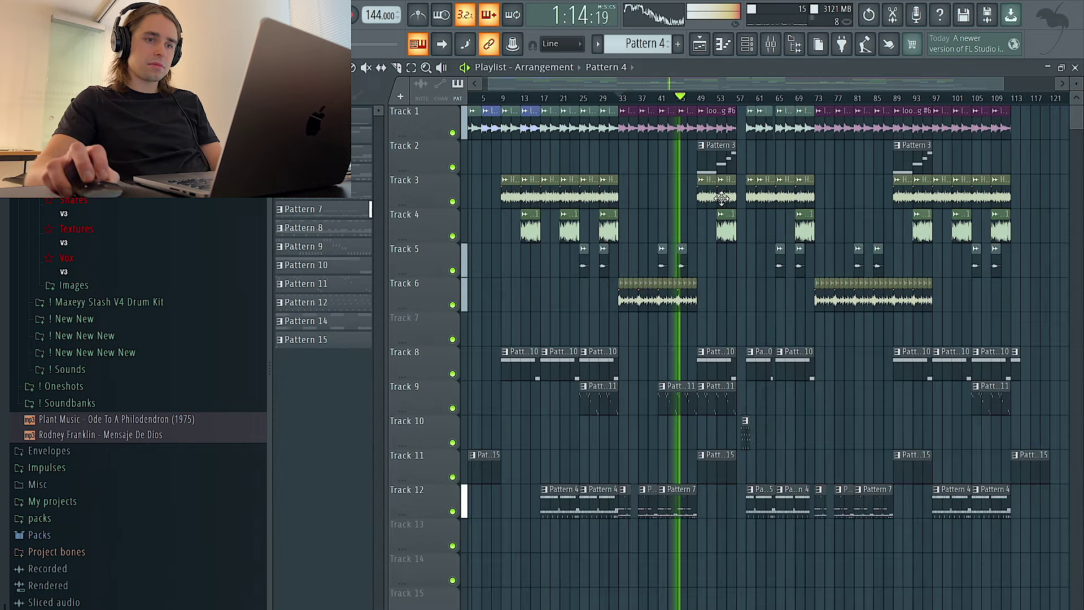
# Purge the unused audio clips from the project and return to the playlist
pyautogui.click(747, 44)
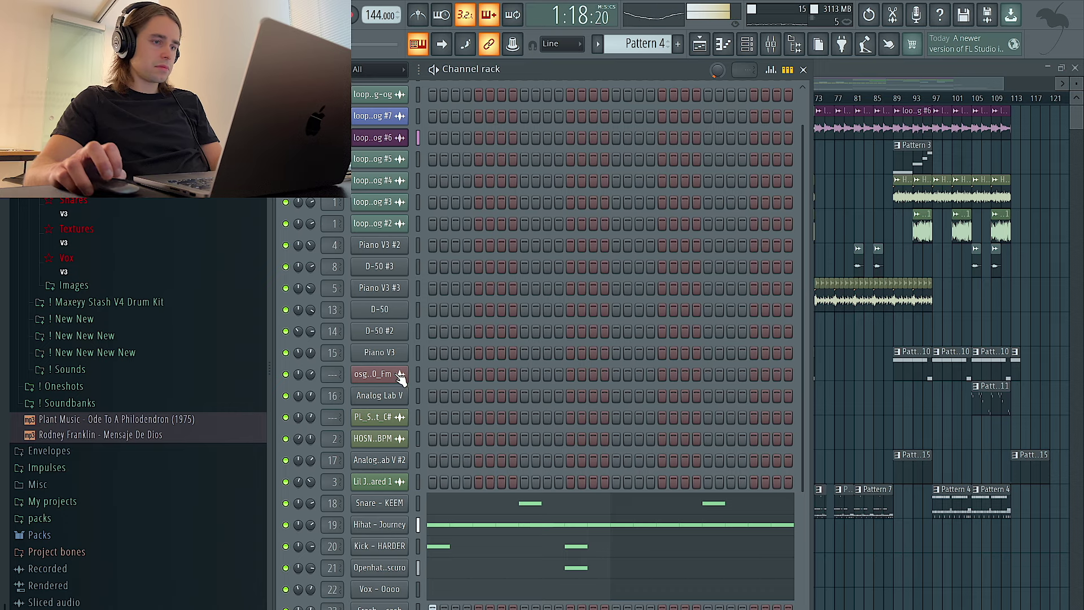
pyautogui.click(190, 8)
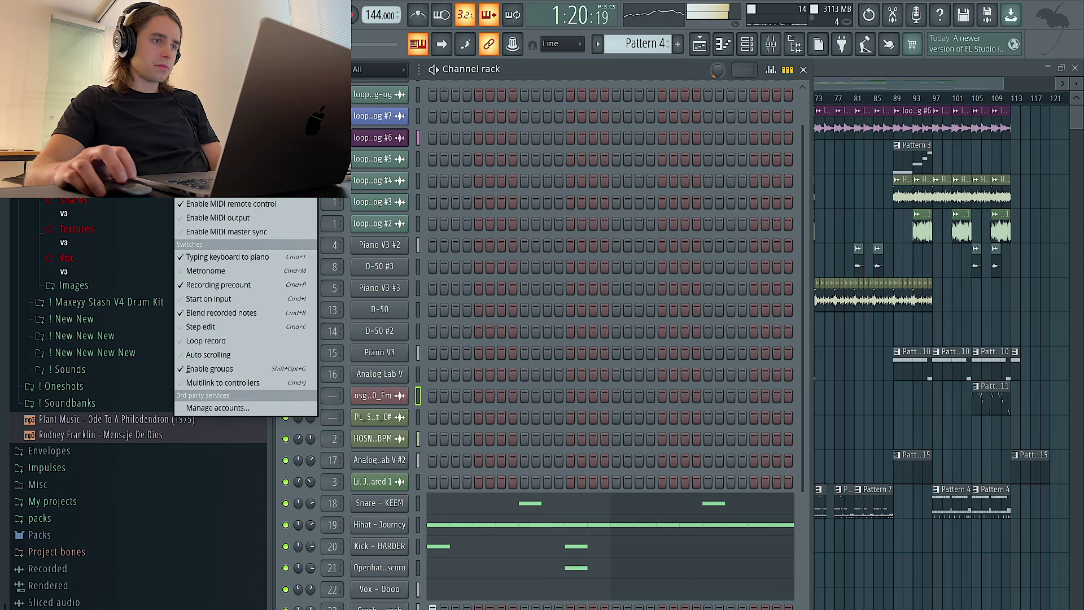
pyautogui.moveTo(224, 8)
pyautogui.moveTo(254, 60)
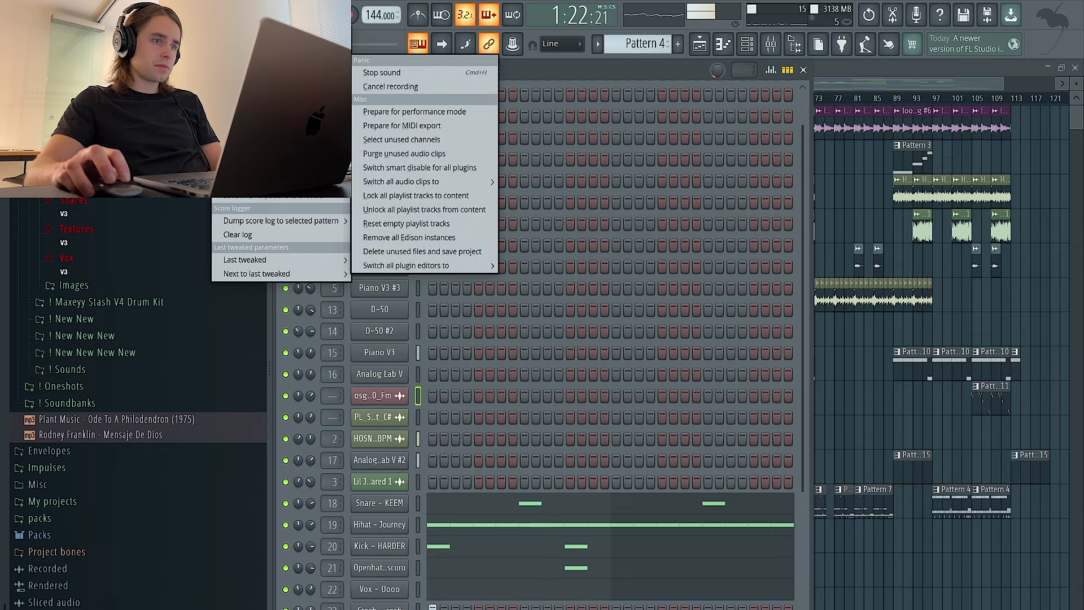
pyautogui.click(449, 152)
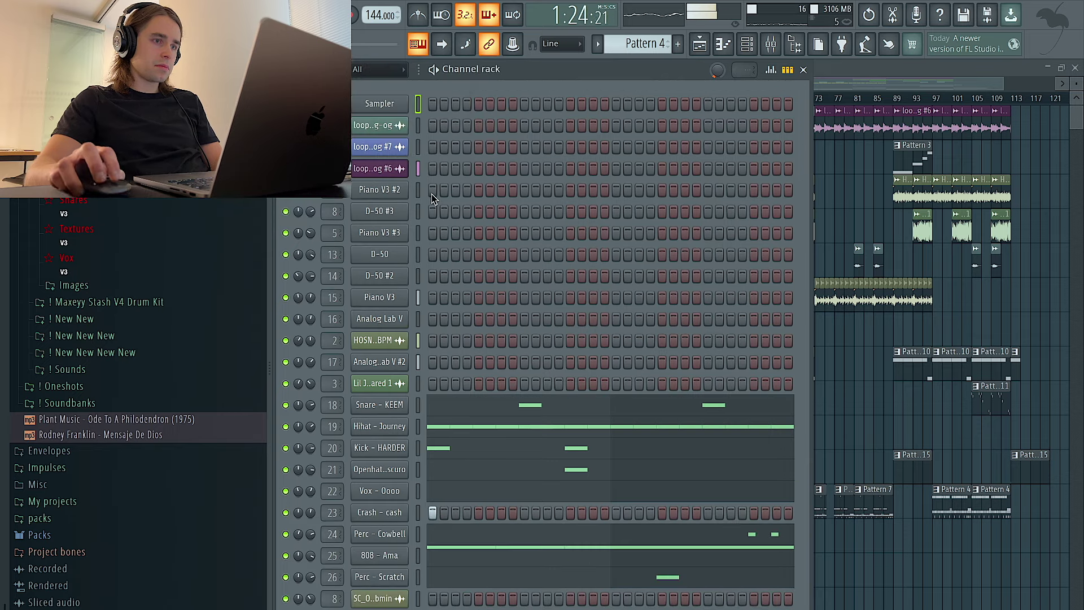
pyautogui.press('F6')
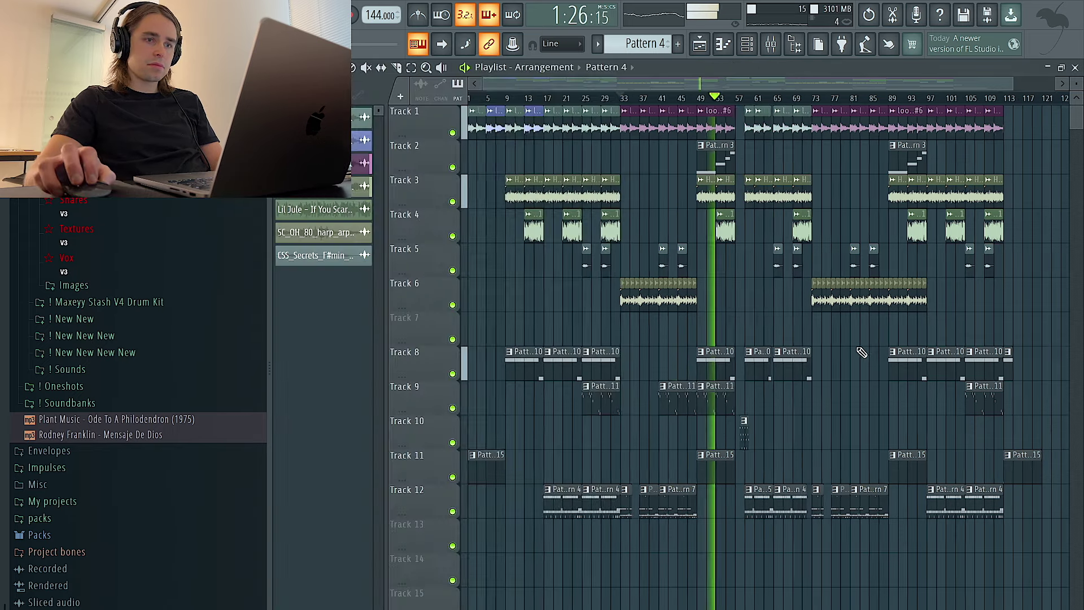
# Select the fader of the Analog Lab V #2 mixer track
pyautogui.press('F9')
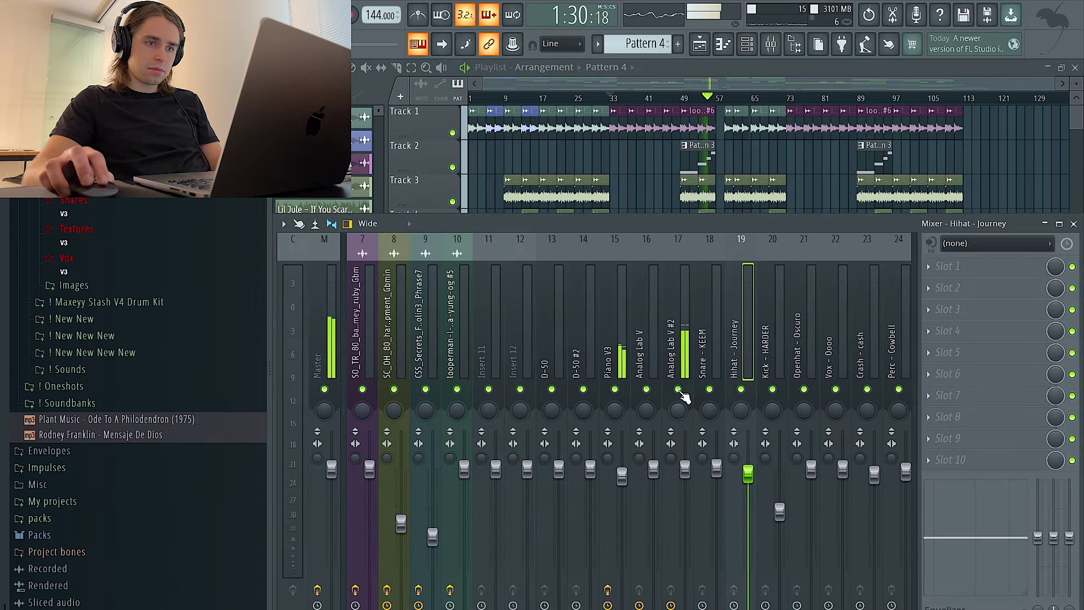
pyautogui.click(687, 471)
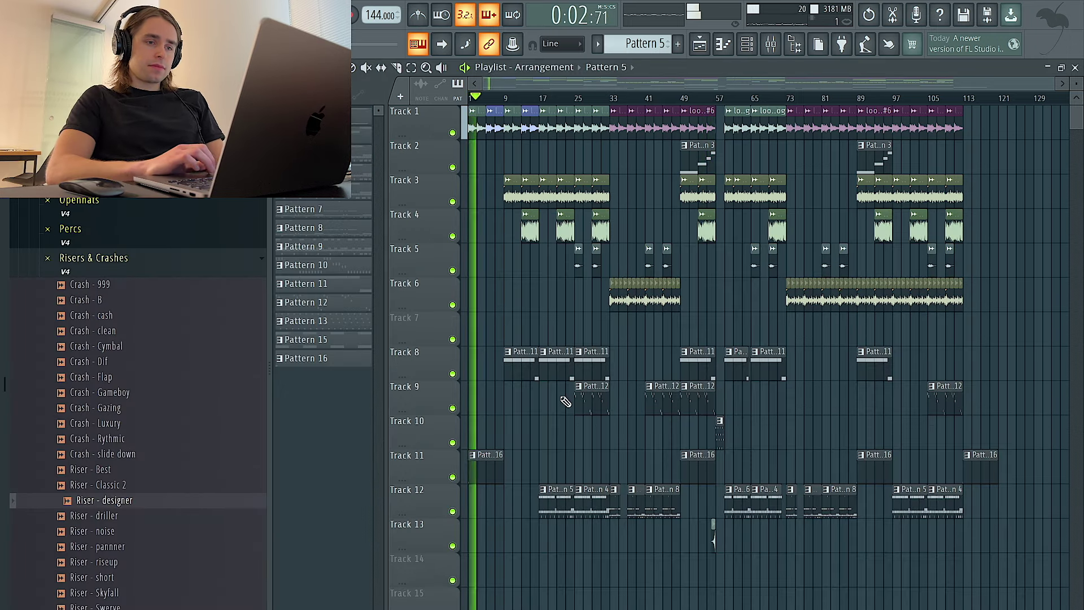
# Try a Pattern 12 clip at the start of Track 9 and delete it again
pyautogui.scroll(6, 494, 409)
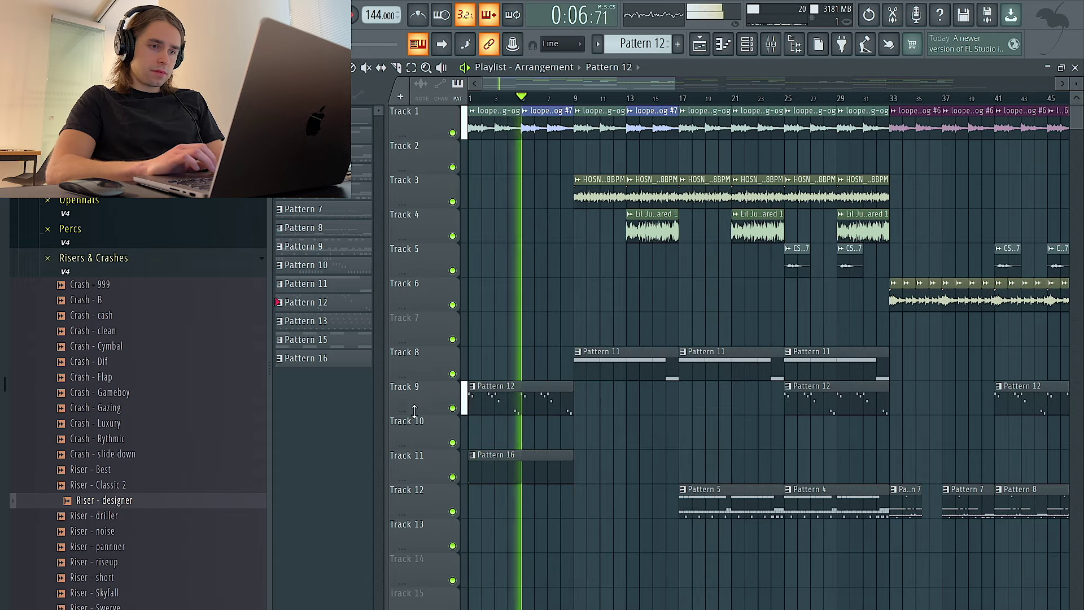
pyautogui.moveTo(470, 407); pyautogui.dragTo(525, 411)
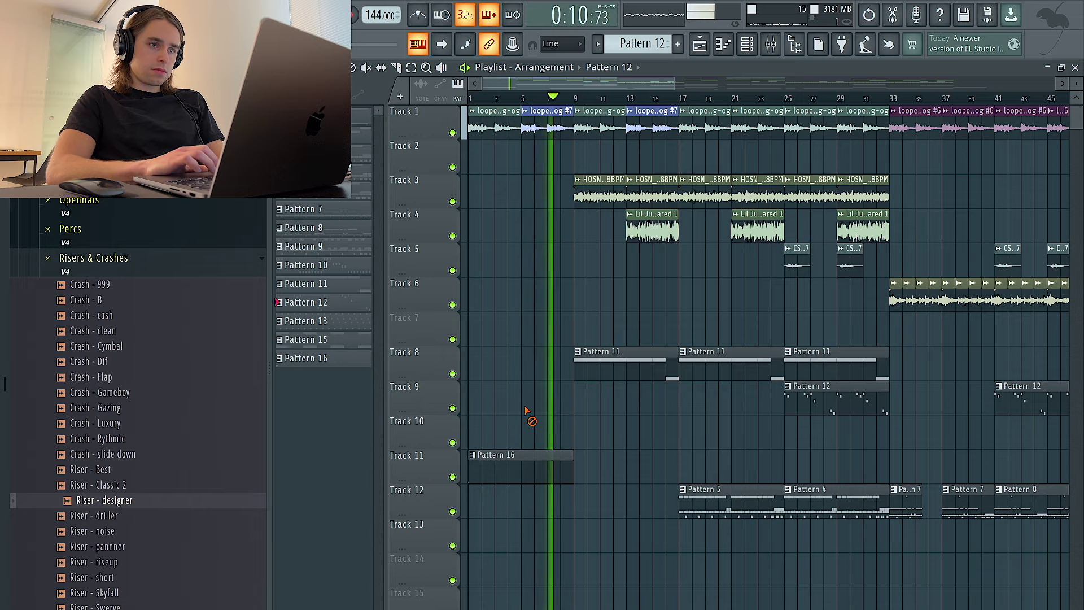
pyautogui.scroll(-3, 525, 410)
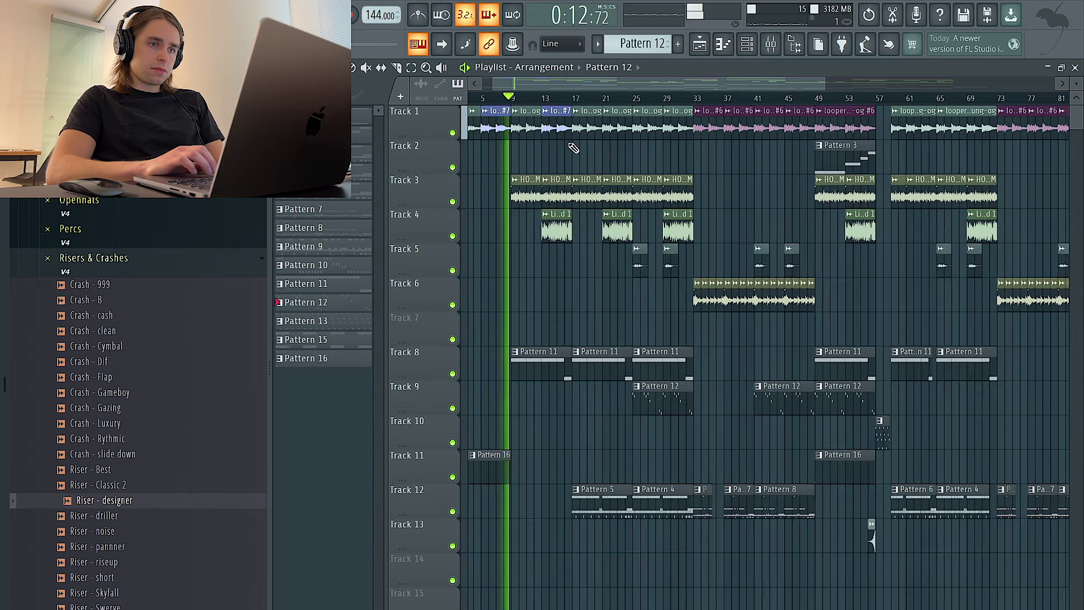
# Replace the piano loops at bars 61 and 69 on Track 1 with the vintage piano #7 clip
pyautogui.click(557, 131)
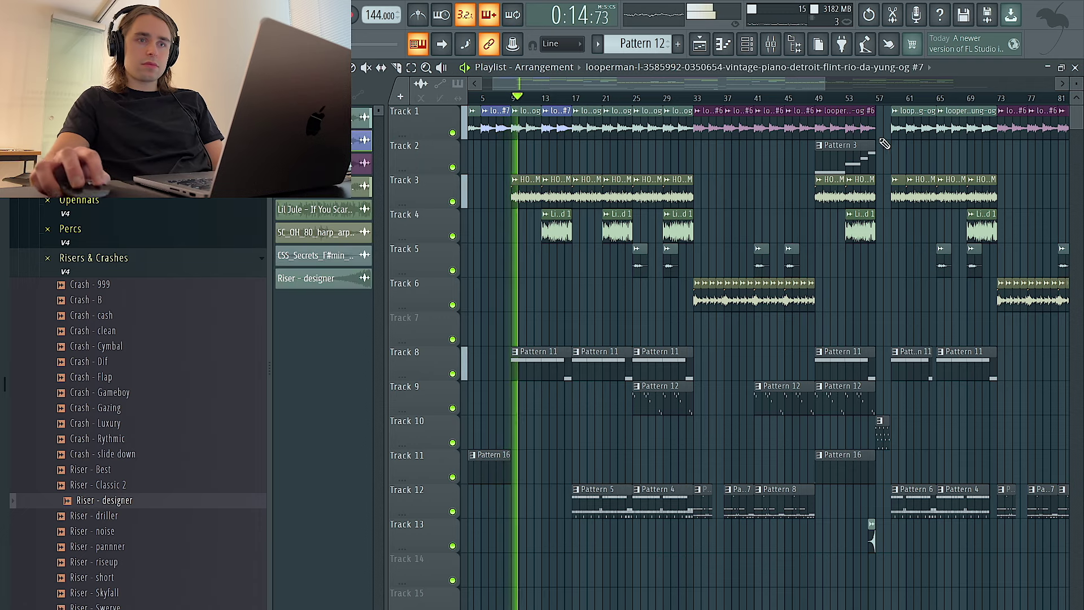
pyautogui.click(913, 160)
pyautogui.moveTo(936, 126); pyautogui.dragTo(906, 125)
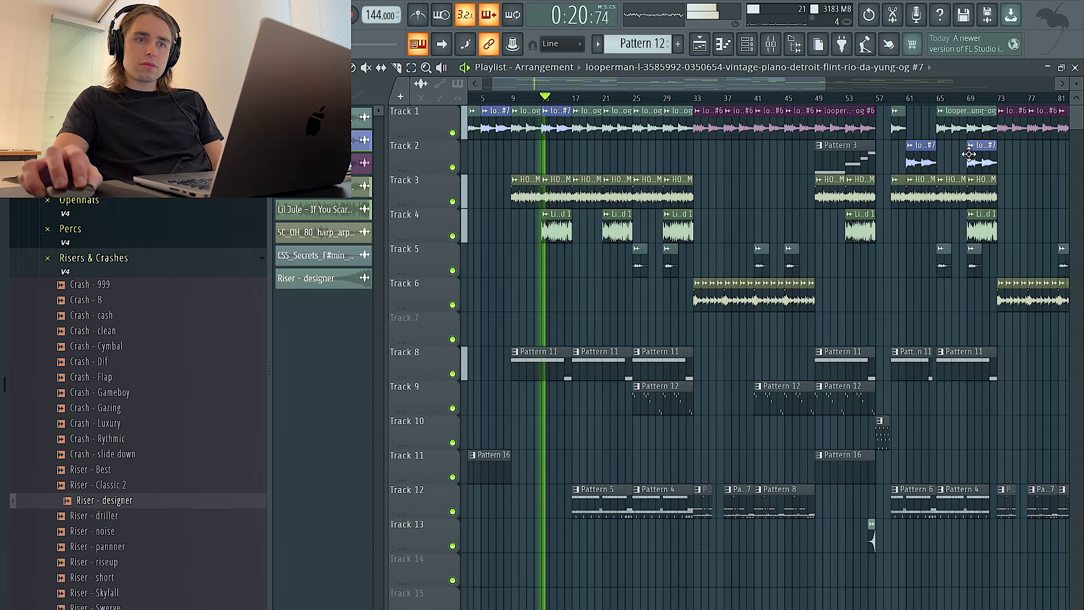
pyautogui.moveTo(996, 114); pyautogui.dragTo(885, 161)
pyautogui.hotkey('shift', 'Up')
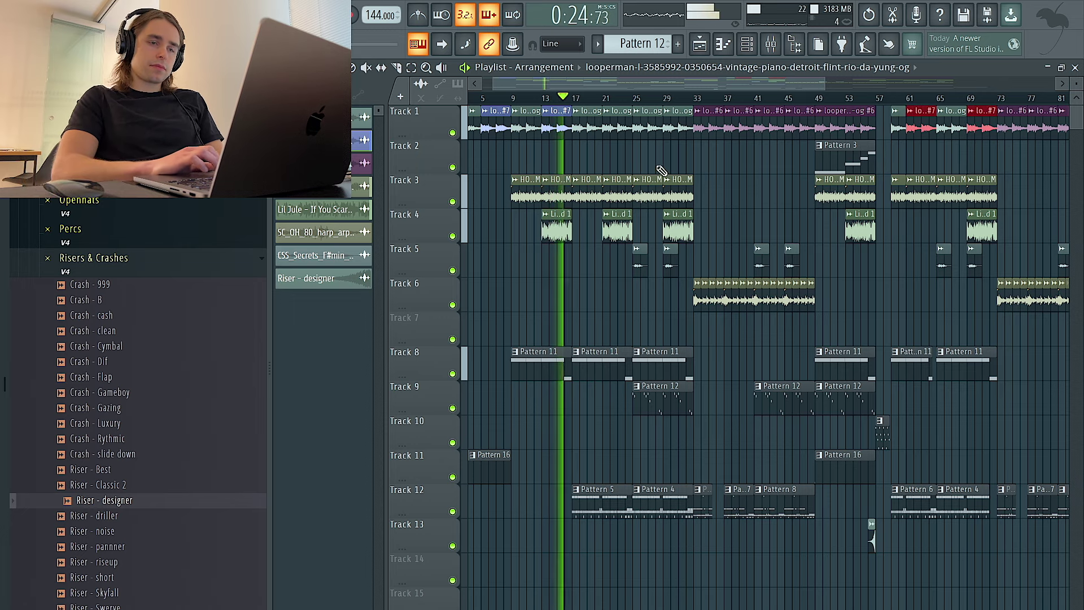
pyautogui.rightClick(672, 148)
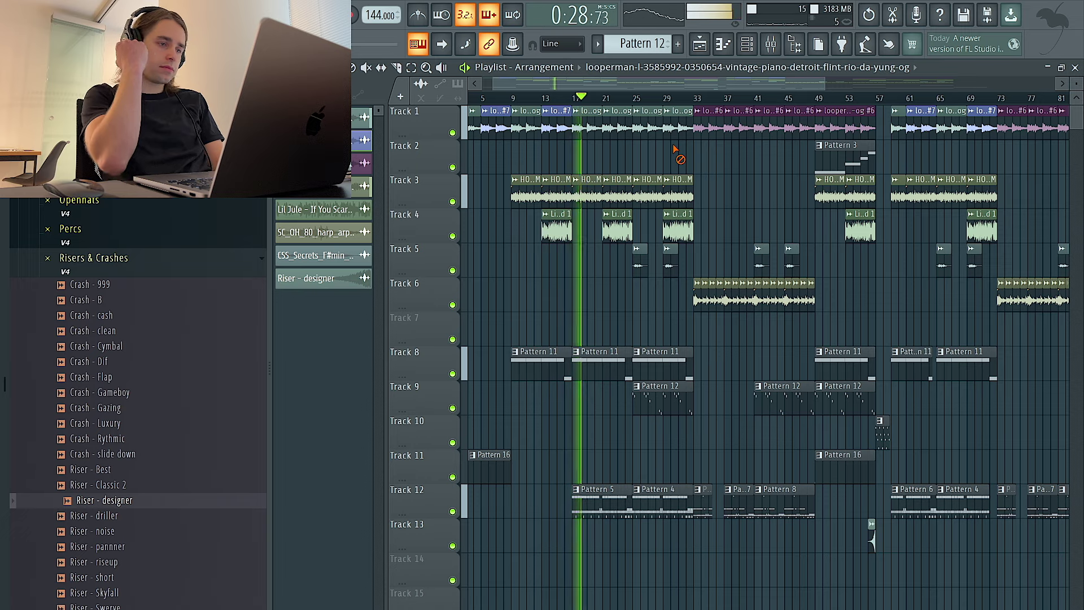
# Check the Pattern 5 drum channels in the channel rack and the CSS_Secrets violin phrase's track in the mixer
pyautogui.click(606, 490)
pyautogui.click(747, 44)
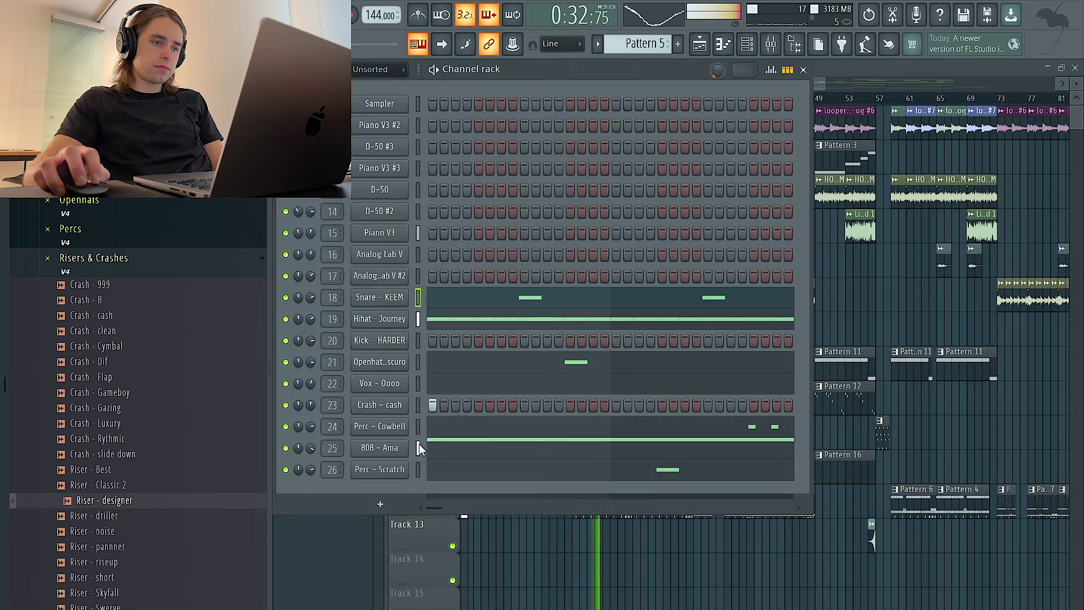
pyautogui.press('F6')
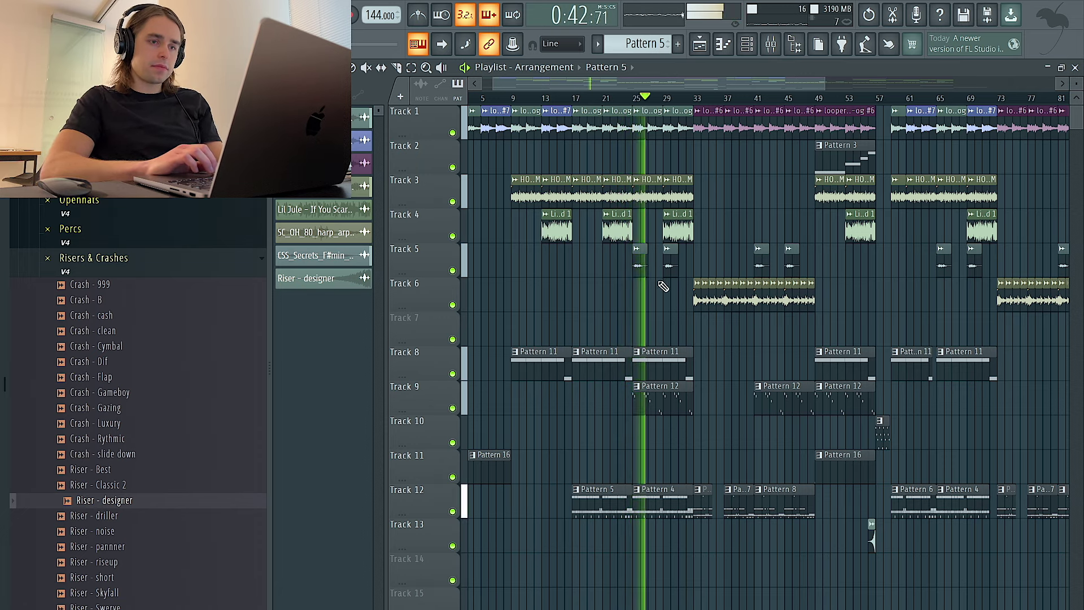
pyautogui.click(698, 283)
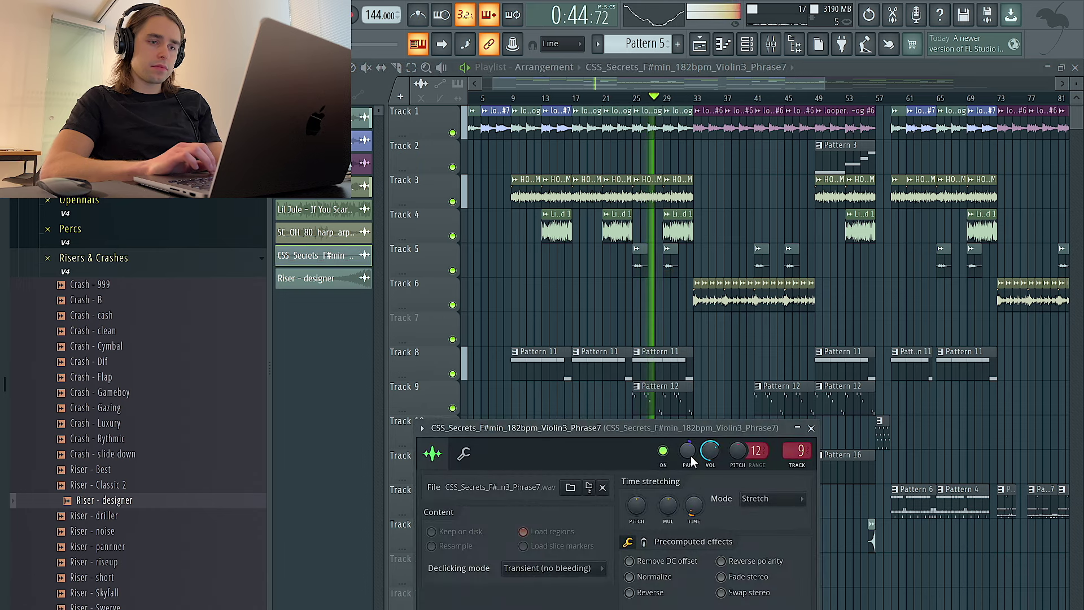
pyautogui.press('F9')
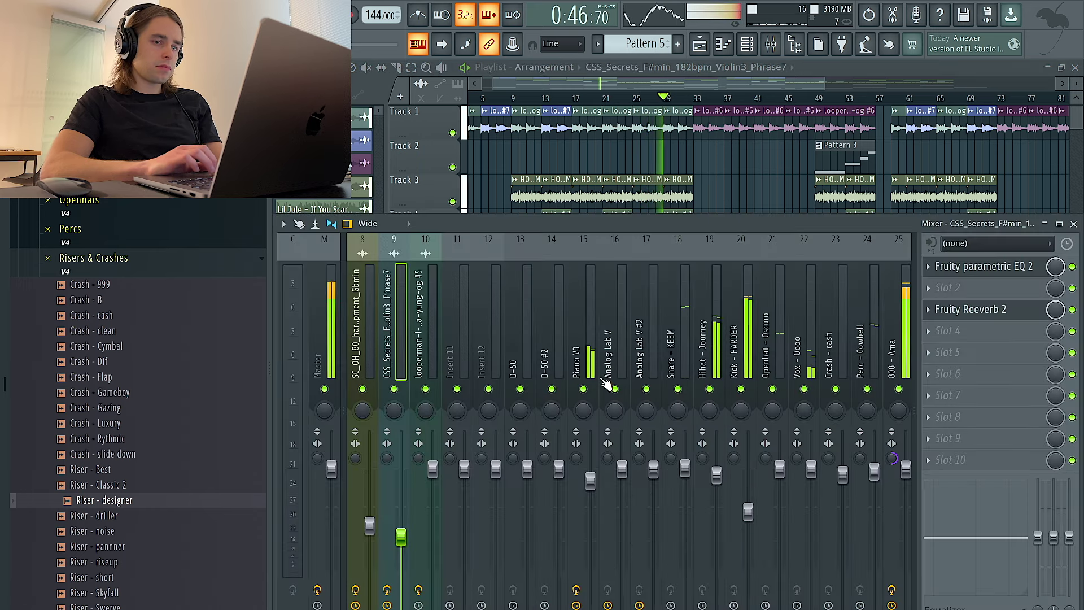
pyautogui.scroll(-1, 734, 300)
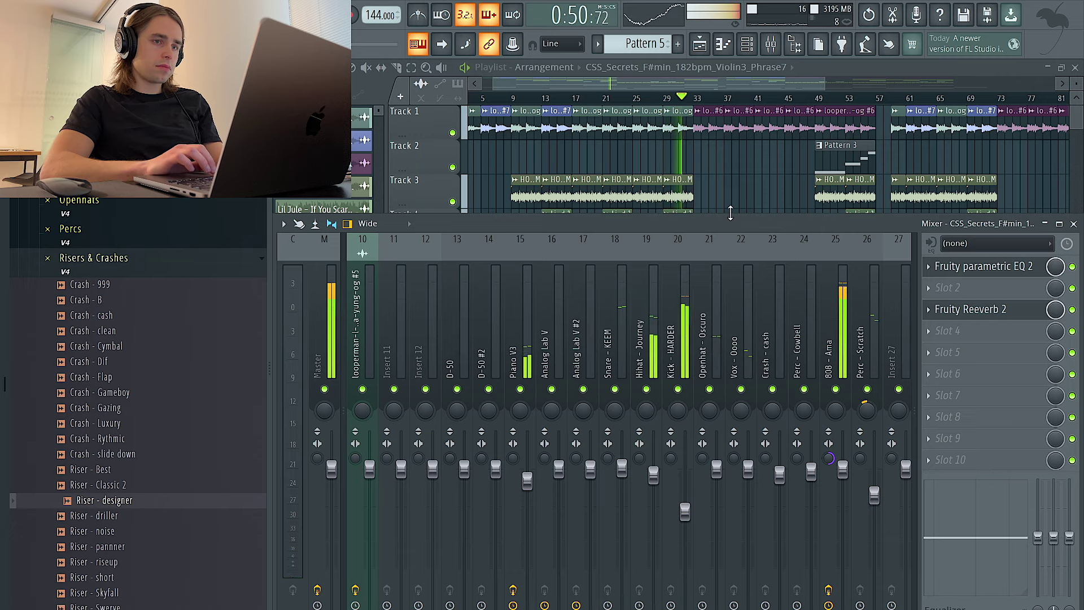
pyautogui.press('F9')
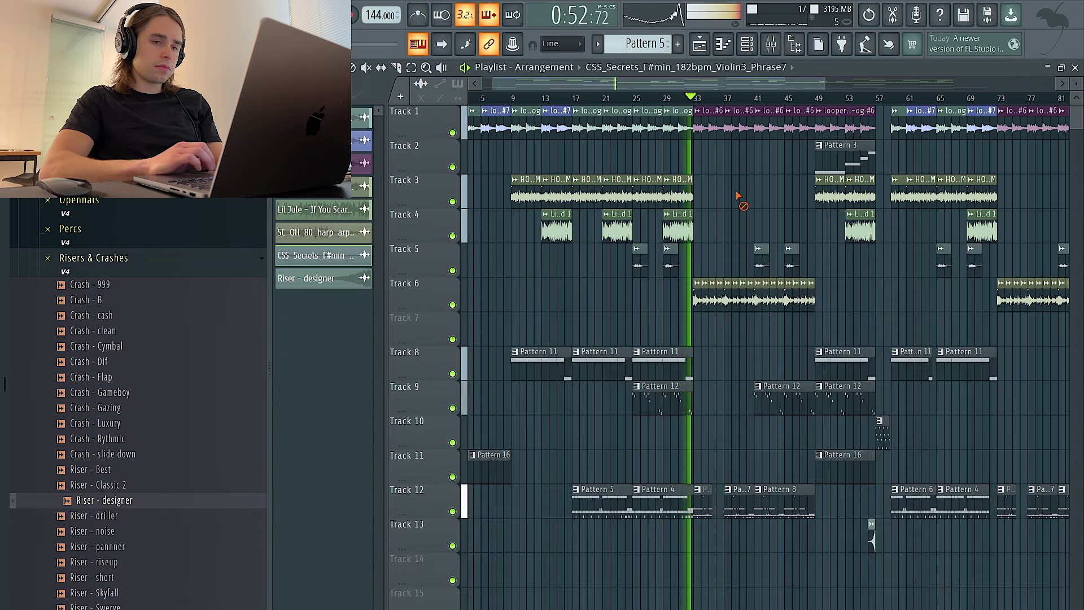
# Break up the opening Pattern 7 drums on Track 12 into short clips starting at bars 33 and 35, leaving bar 34 empty
pyautogui.scroll(-2, 787, 446)
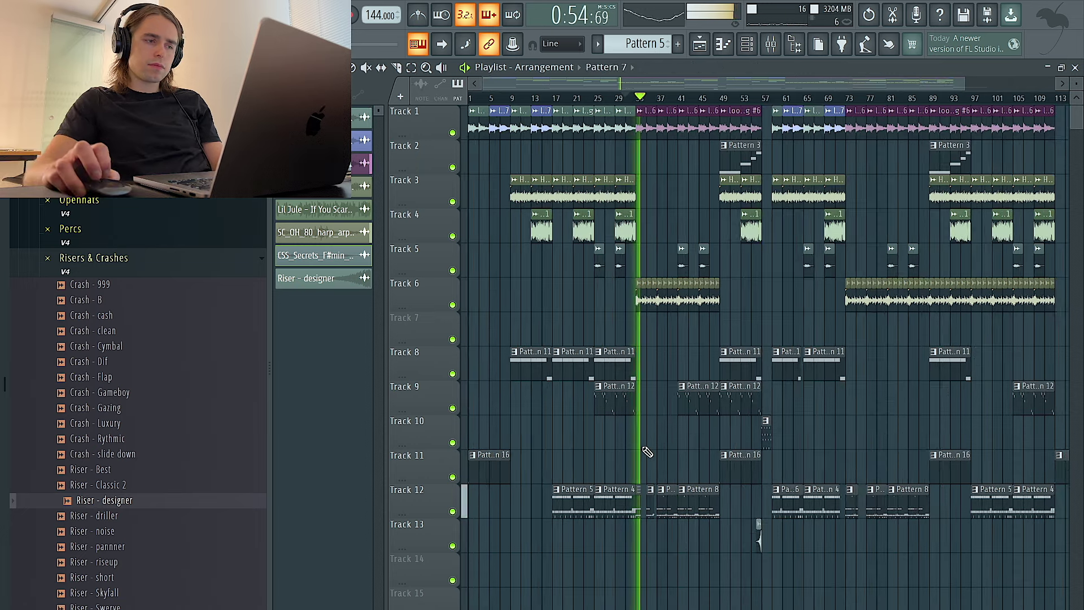
pyautogui.scroll(2, 647, 450)
pyautogui.scroll(2, 655, 453)
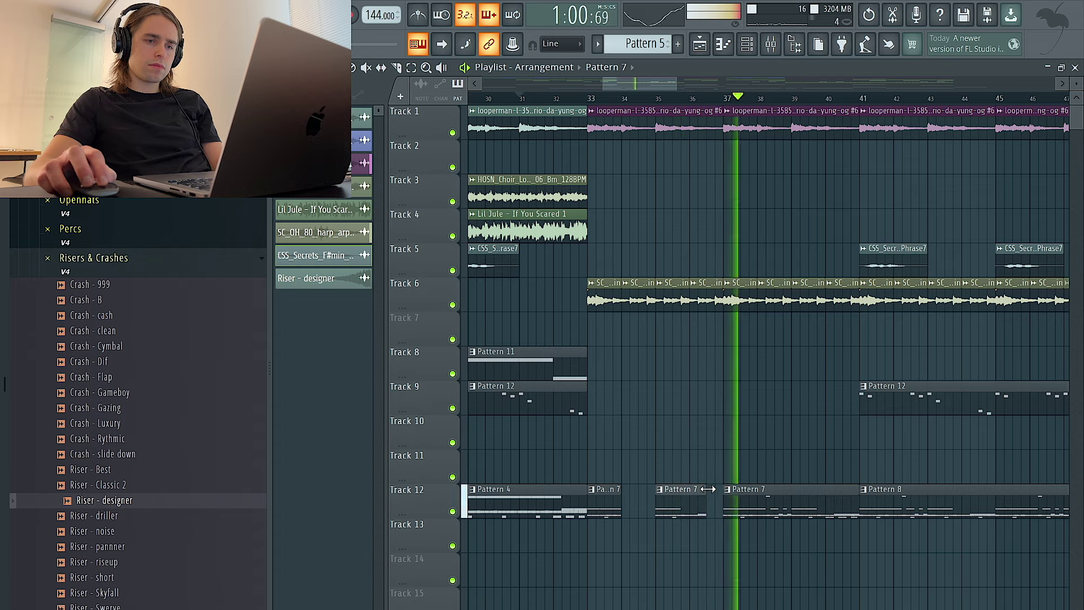
pyautogui.scroll(-3, 717, 477)
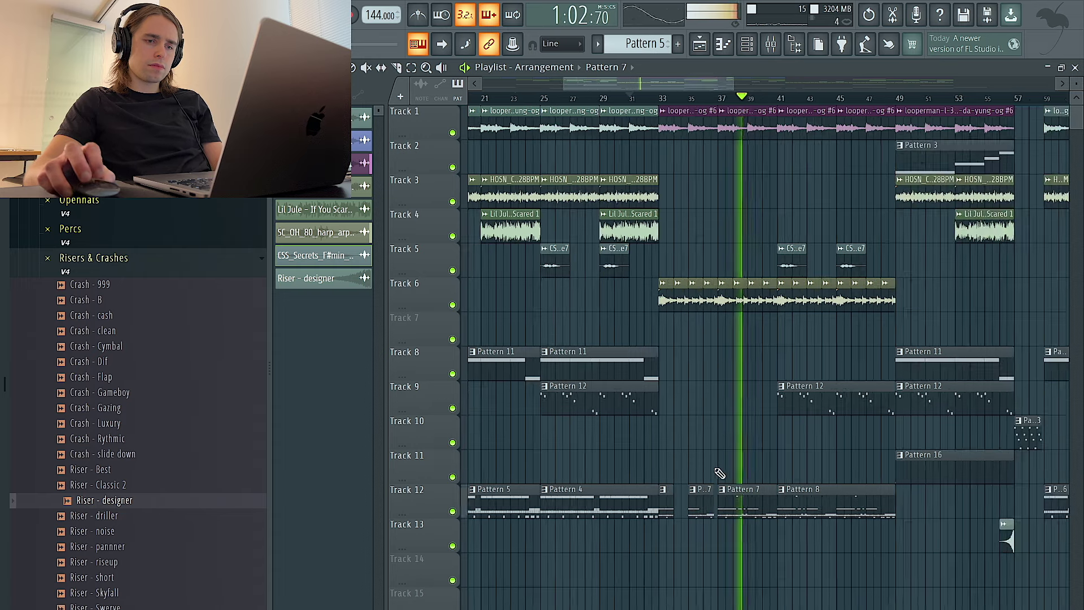
pyautogui.scroll(-3, 779, 497)
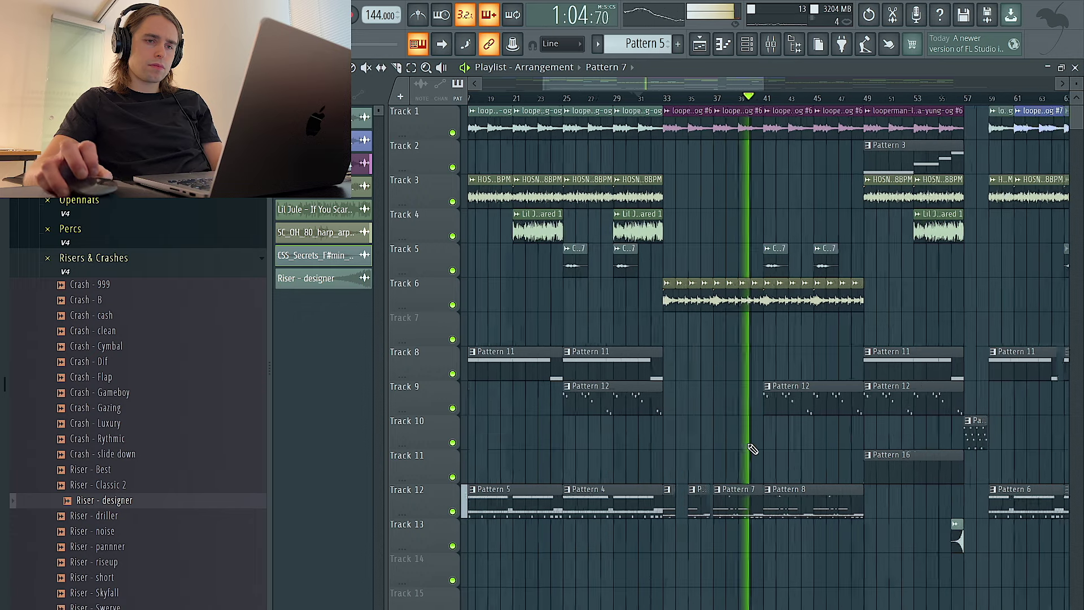
pyautogui.scroll(-3, 752, 477)
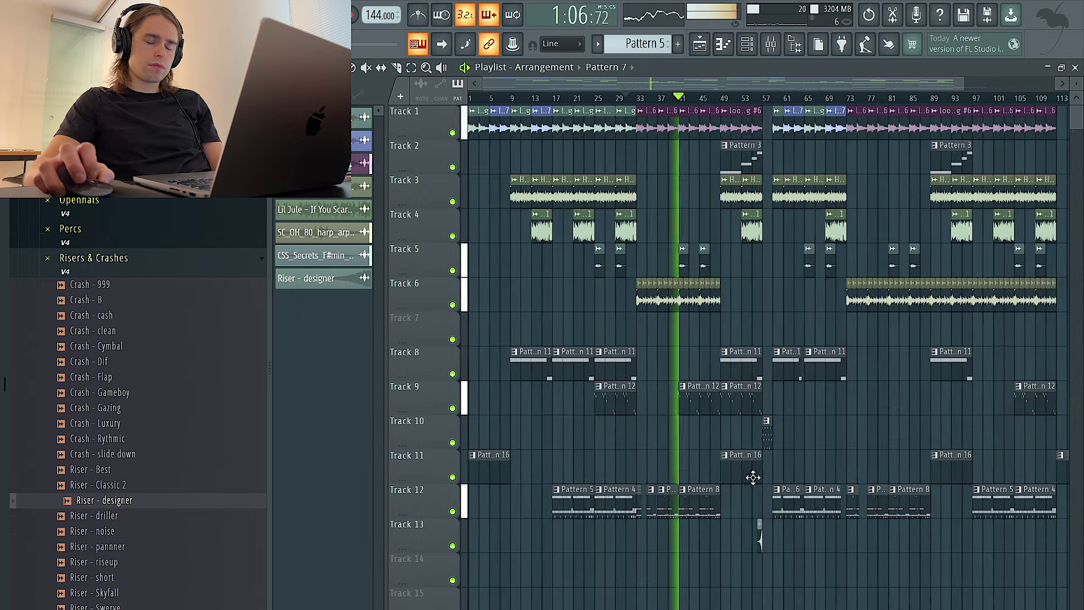
pyautogui.scroll(-1, 663, 456)
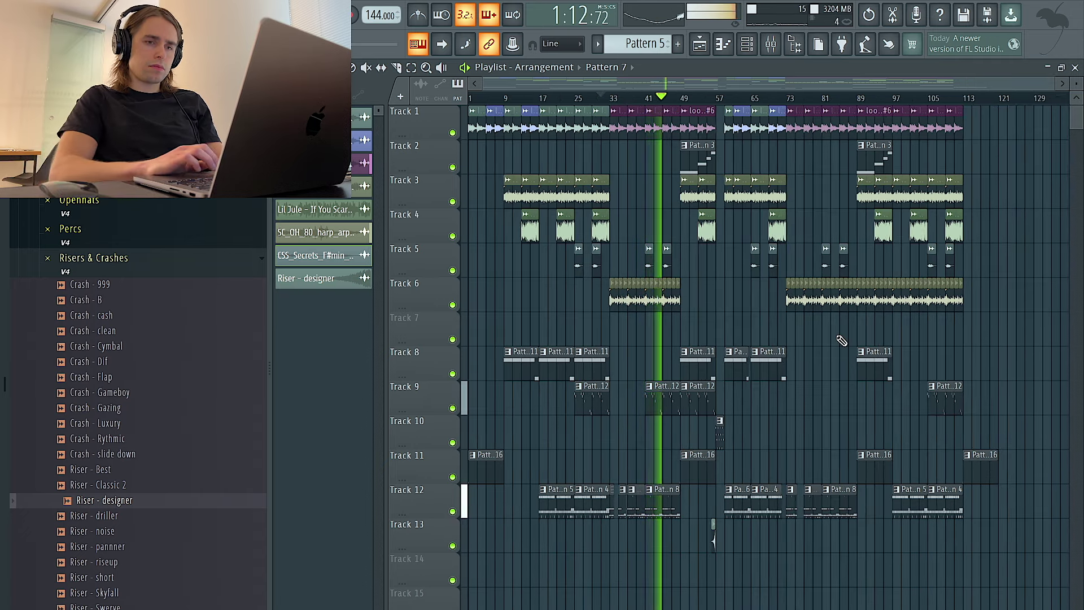
# Select the later harp loops of the first harp section on Track 6 and check the Kick – HARDER fader in the mixer
pyautogui.moveTo(716, 306); pyautogui.dragTo(644, 288)
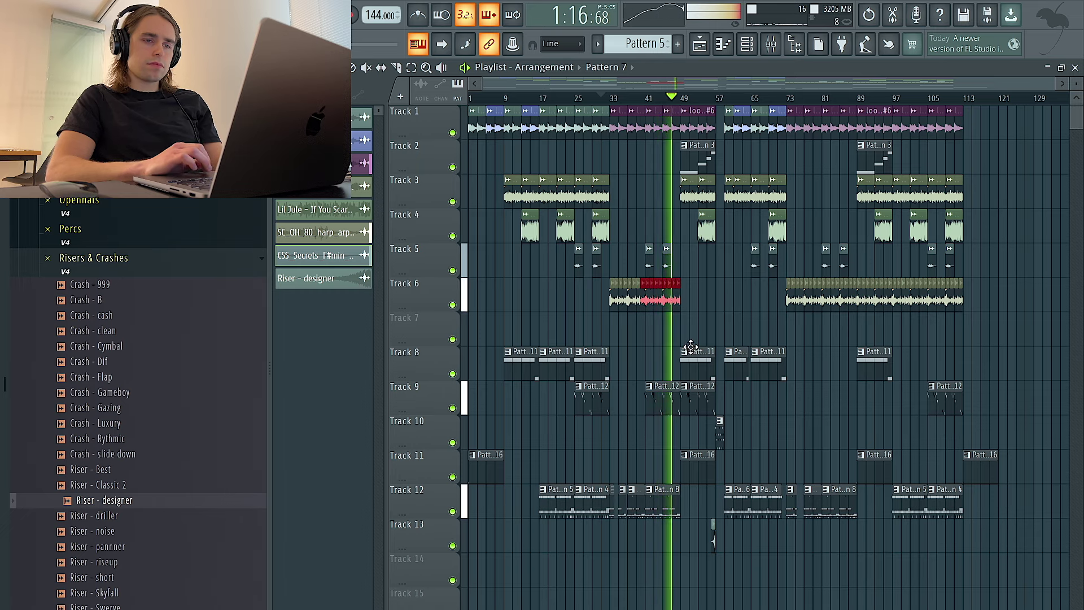
pyautogui.scroll(1, 691, 345)
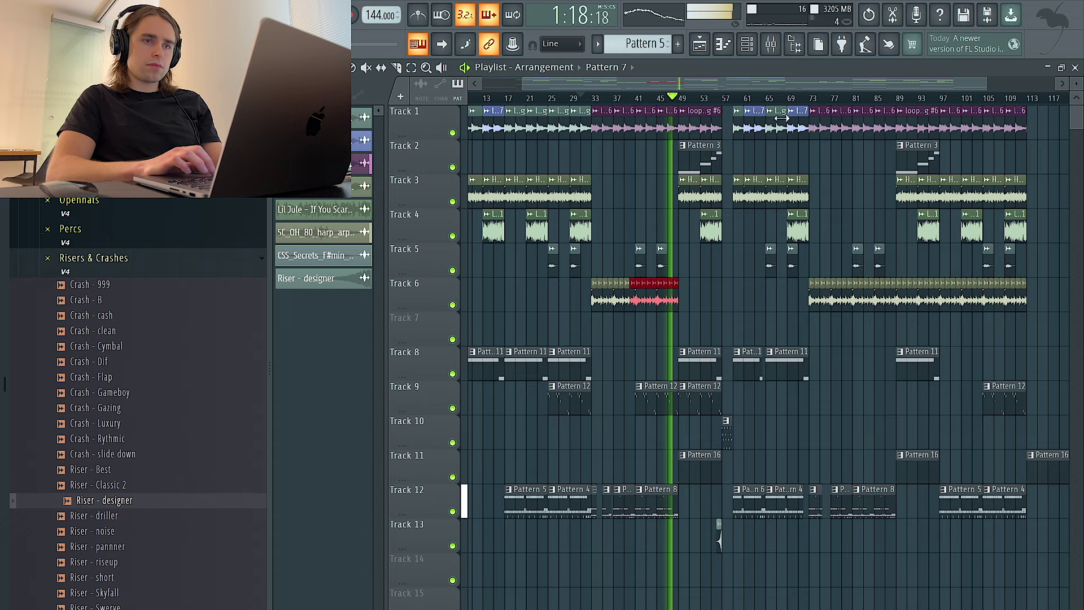
pyautogui.click(771, 43)
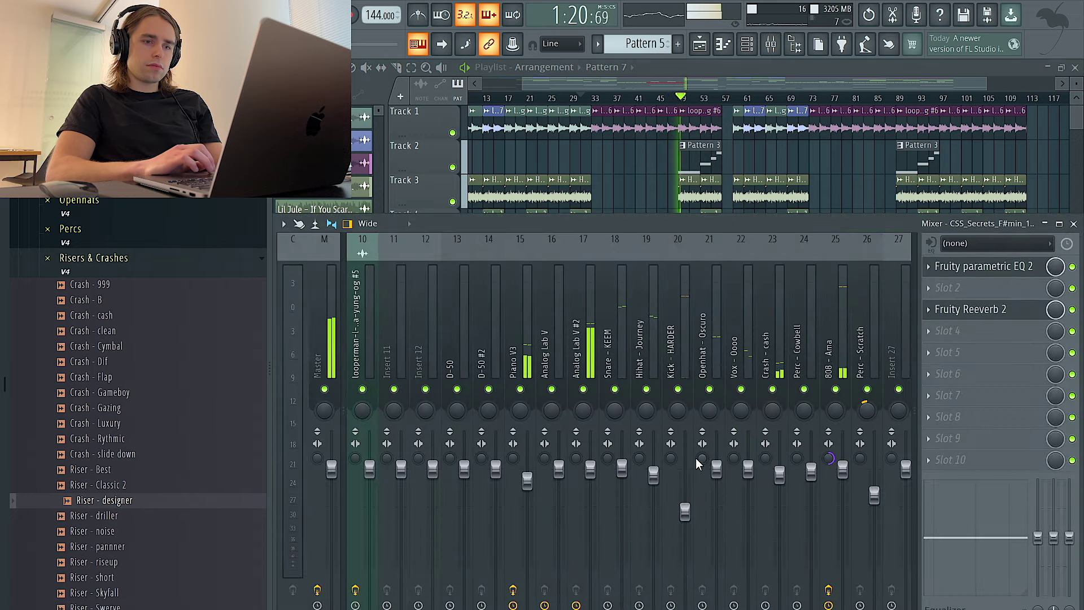
pyautogui.click(685, 510)
pyautogui.press('F9')
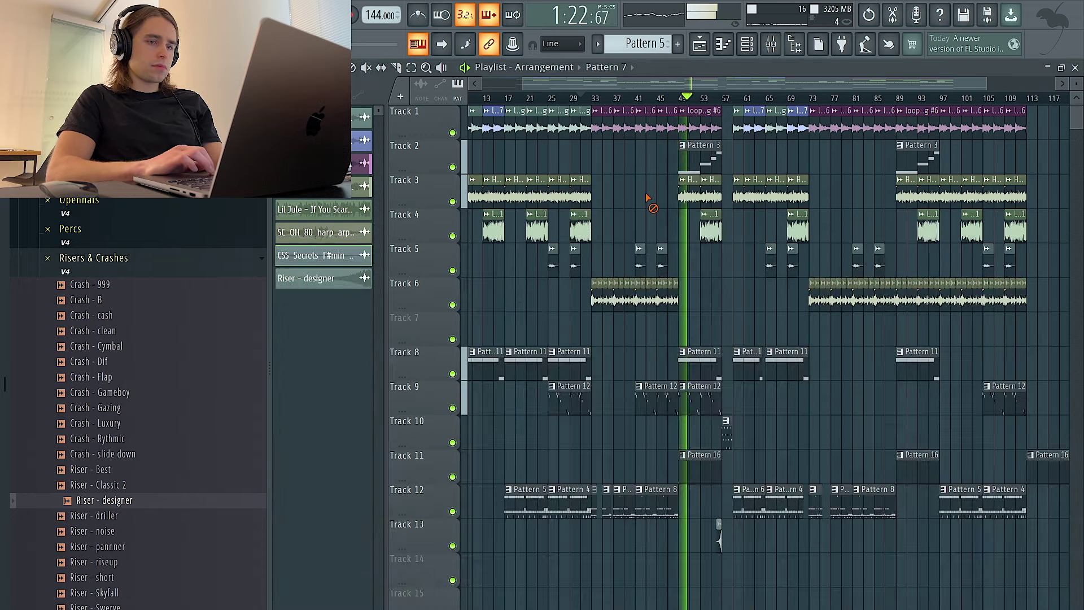
# Rearrange the piano loops after the break on Track 1 so the #7 variation runs from bar 65 to bar 73
pyautogui.scroll(-2, 647, 197)
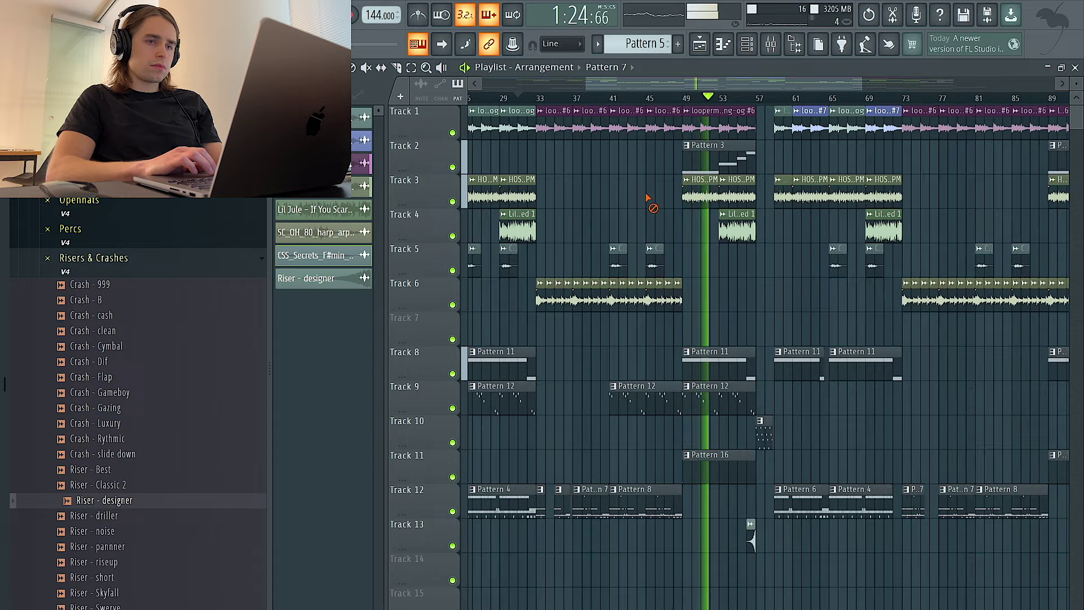
pyautogui.scroll(2, 705, 277)
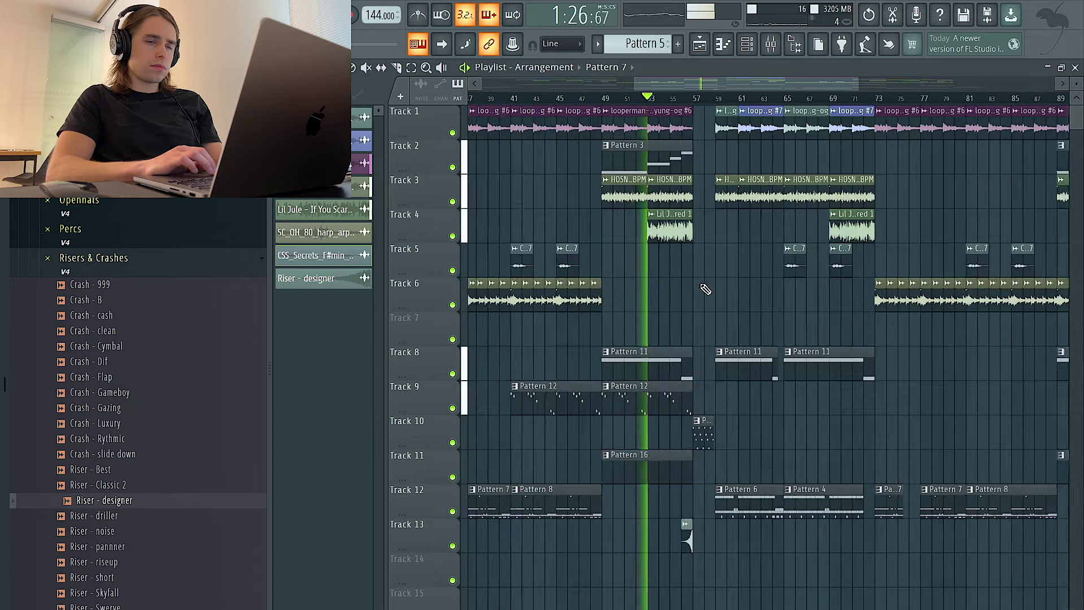
pyautogui.scroll(-2, 705, 287)
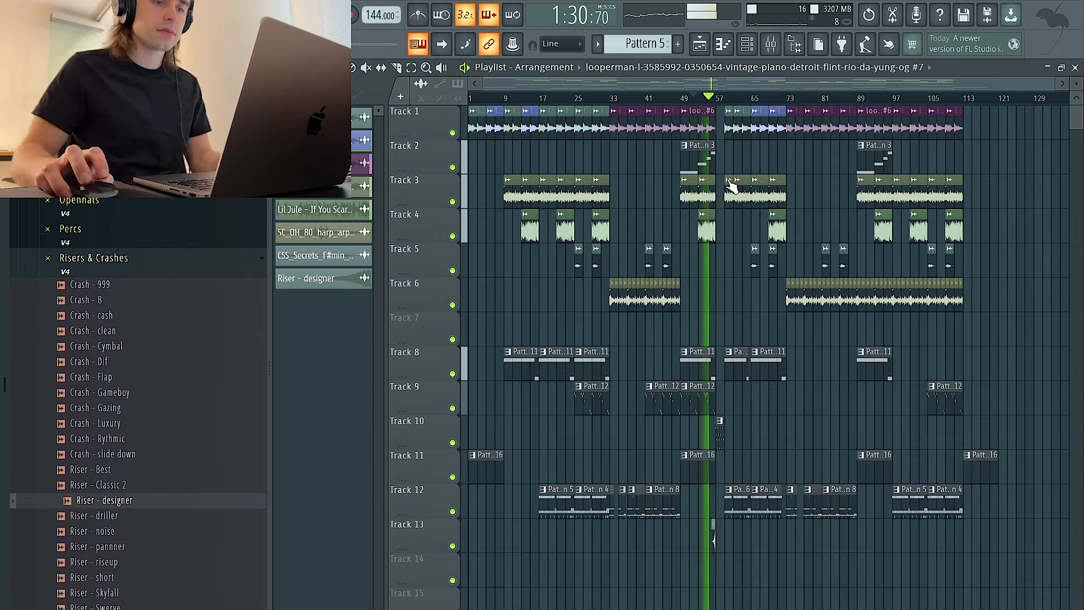
# Make the Pattern 6 clip at bar 59 on Track 12 unique and end its Hihat – Journey notes about half a bar before bar 65
pyautogui.scroll(3, 723, 182)
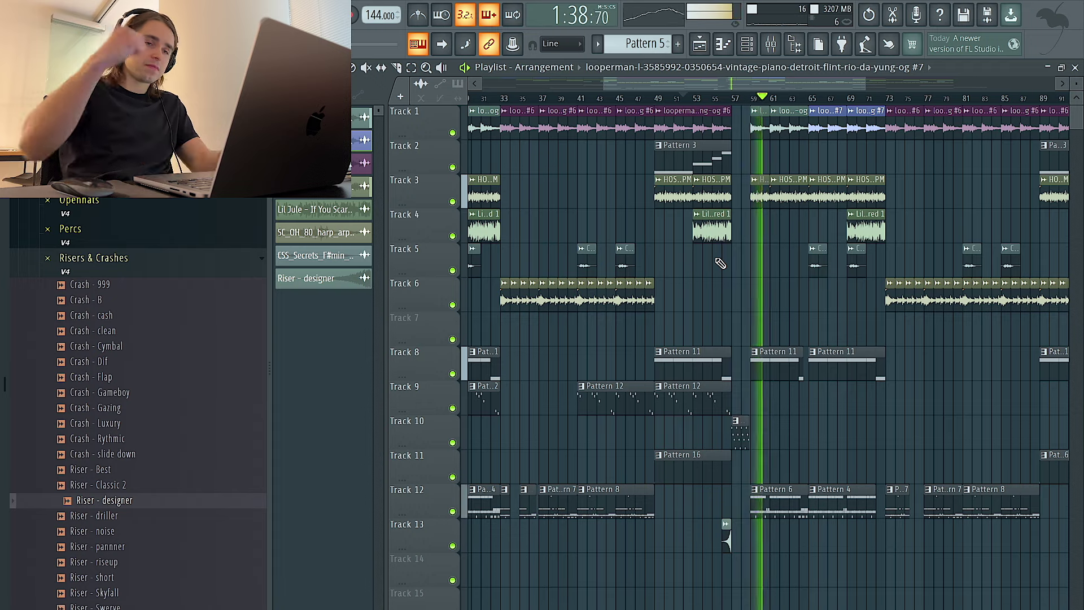
pyautogui.scroll(4, 757, 279)
pyautogui.scroll(-4, 758, 282)
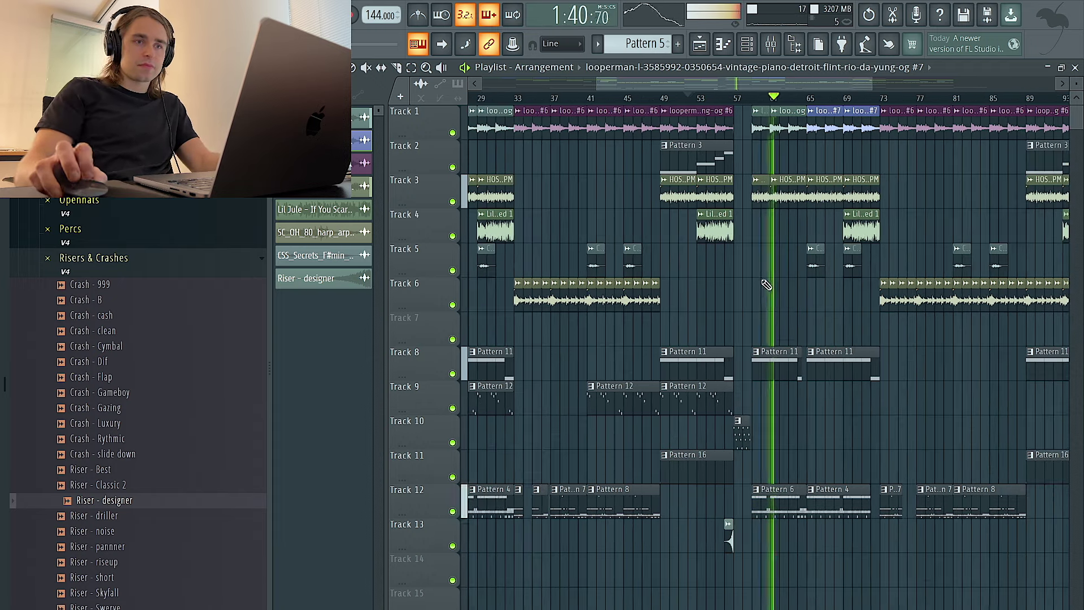
pyautogui.scroll(-3, 787, 322)
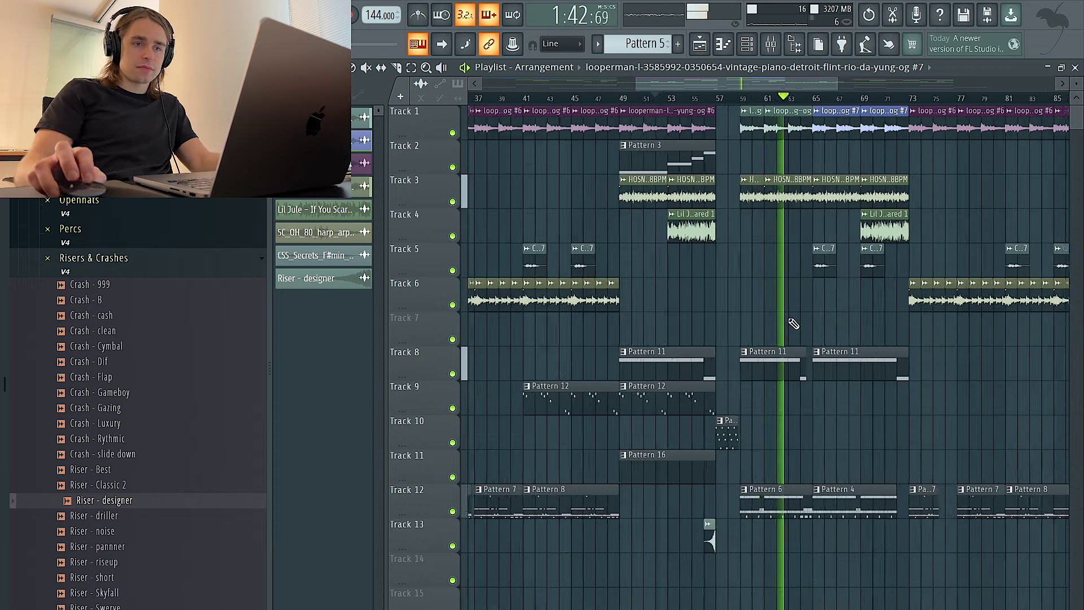
pyautogui.scroll(3, 791, 319)
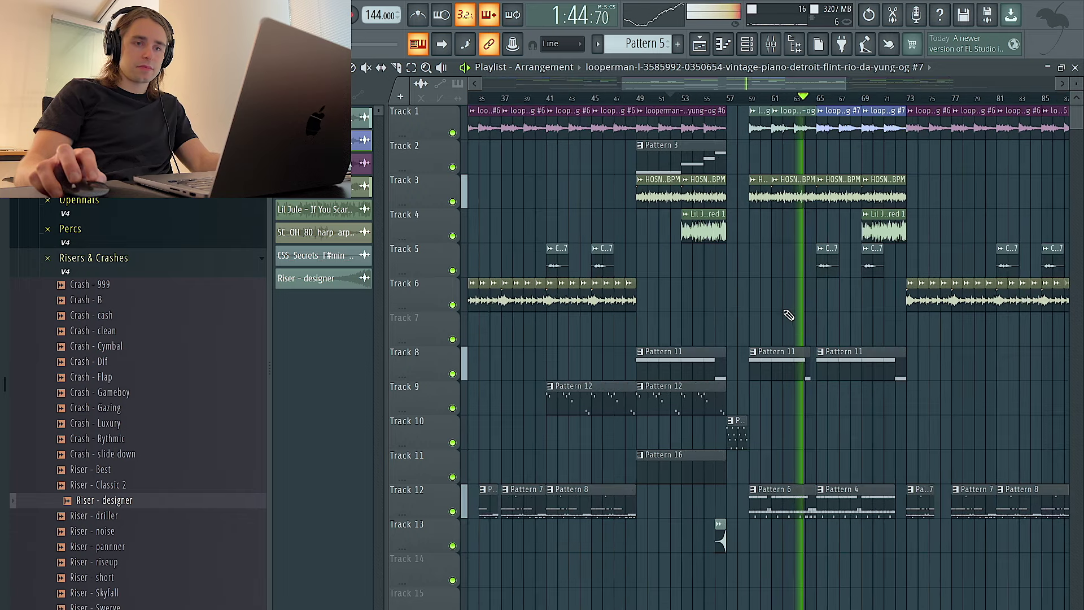
pyautogui.scroll(4, 809, 327)
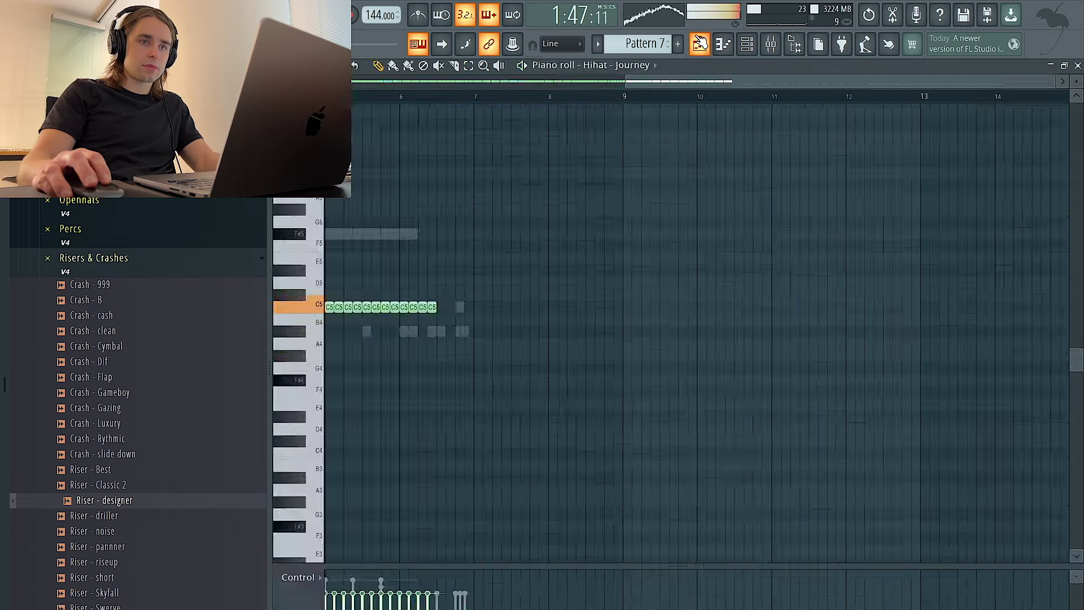
pyautogui.click(700, 43)
pyautogui.scroll(-5, 798, 267)
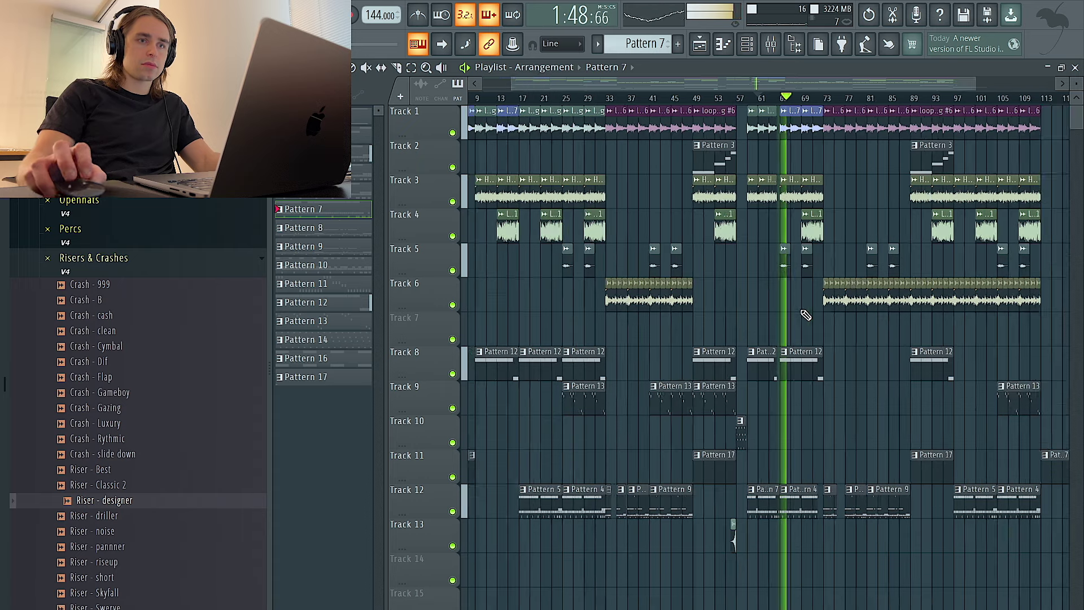
# Lower the fader of the looperman piano loop on mixer track 1 slightly
pyautogui.scroll(-1, 803, 340)
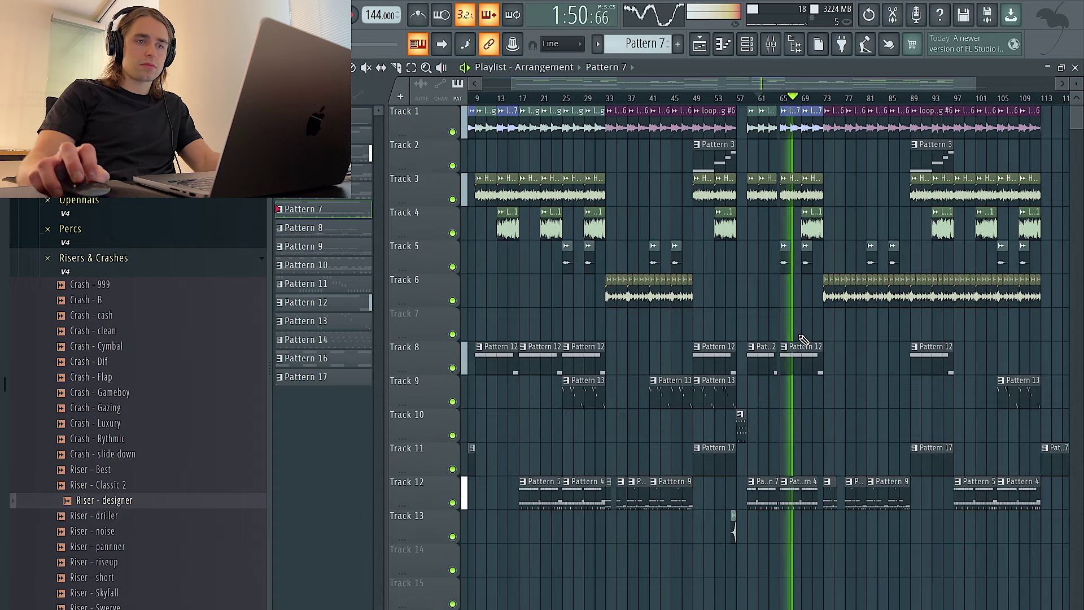
pyautogui.scroll(-2, 824, 254)
pyautogui.click(781, 48)
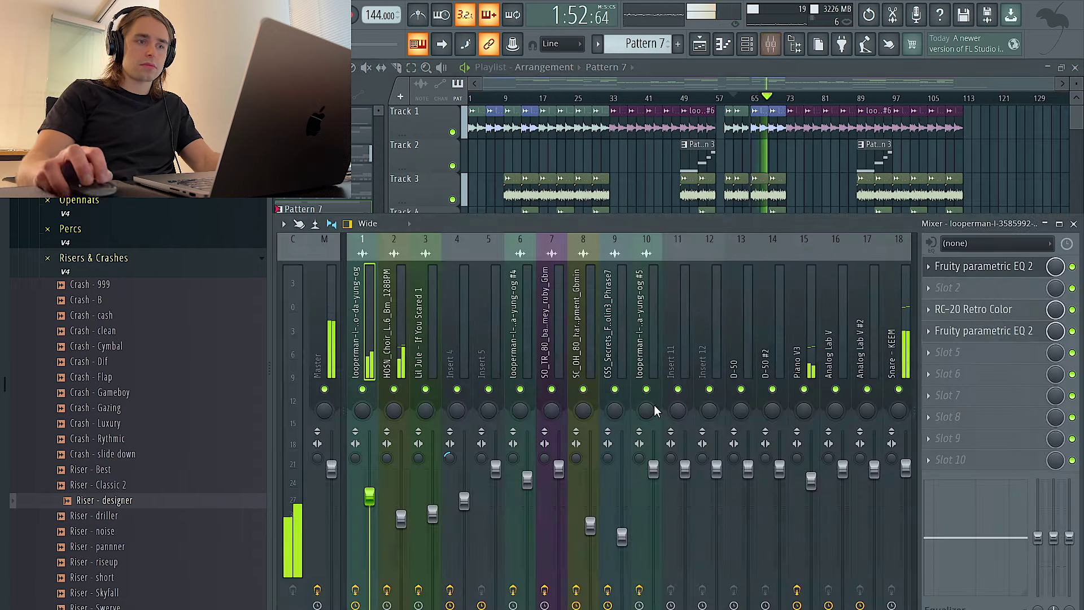
pyautogui.moveTo(366, 551); pyautogui.dragTo(366, 555)
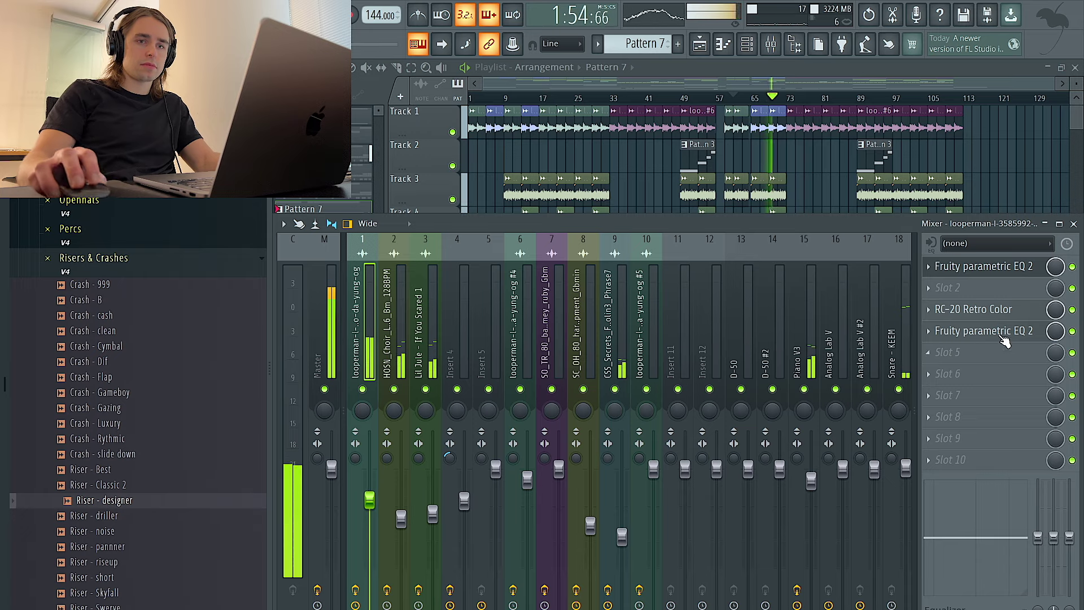
# Cut band 5 slightly at about 1367 Hz in the piano loop's first Fruity parametric EQ 2
pyautogui.click(982, 267)
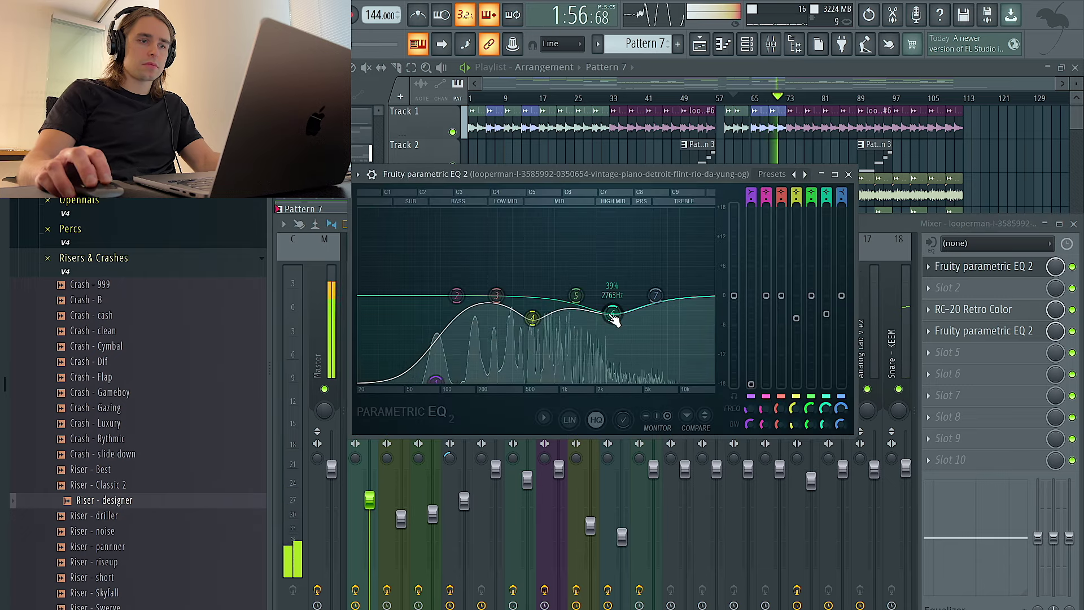
pyautogui.moveTo(577, 296); pyautogui.dragTo(580, 305)
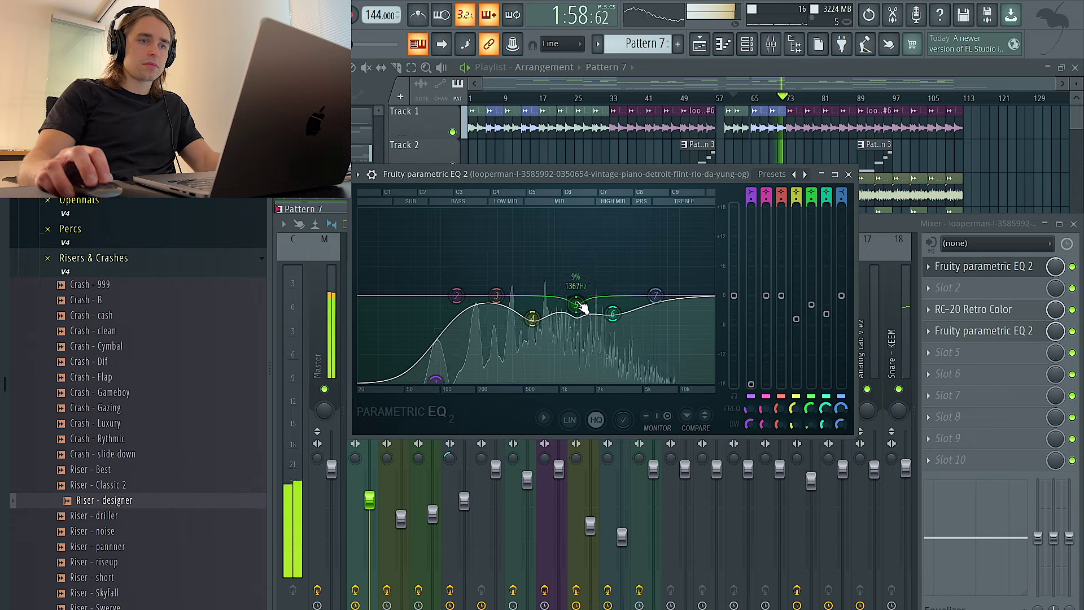
pyautogui.click(848, 173)
pyautogui.scroll(-4, 804, 314)
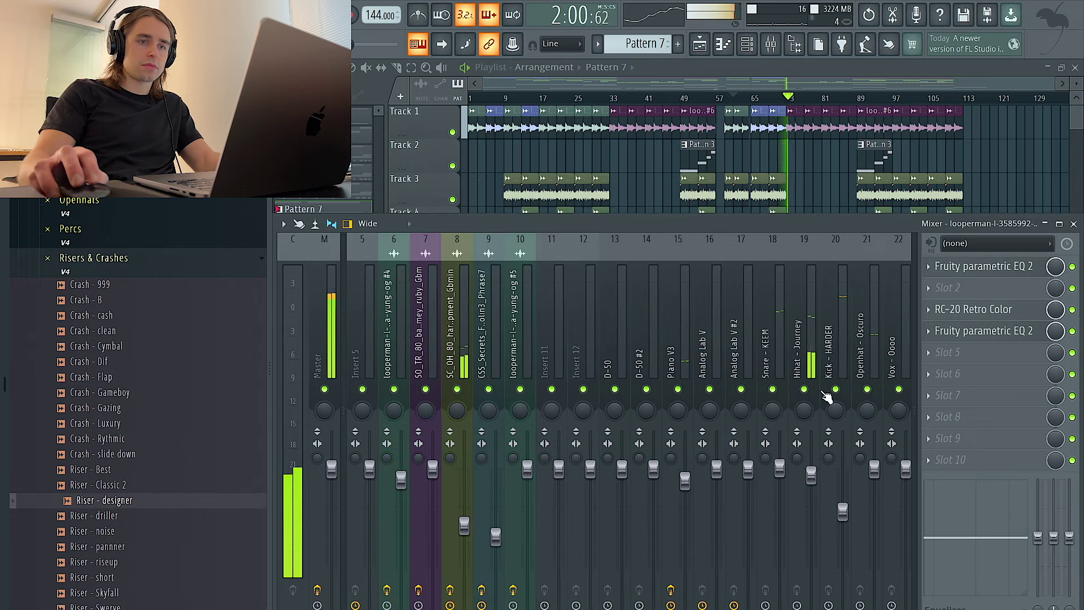
pyautogui.click(811, 175)
pyautogui.scroll(5, 826, 198)
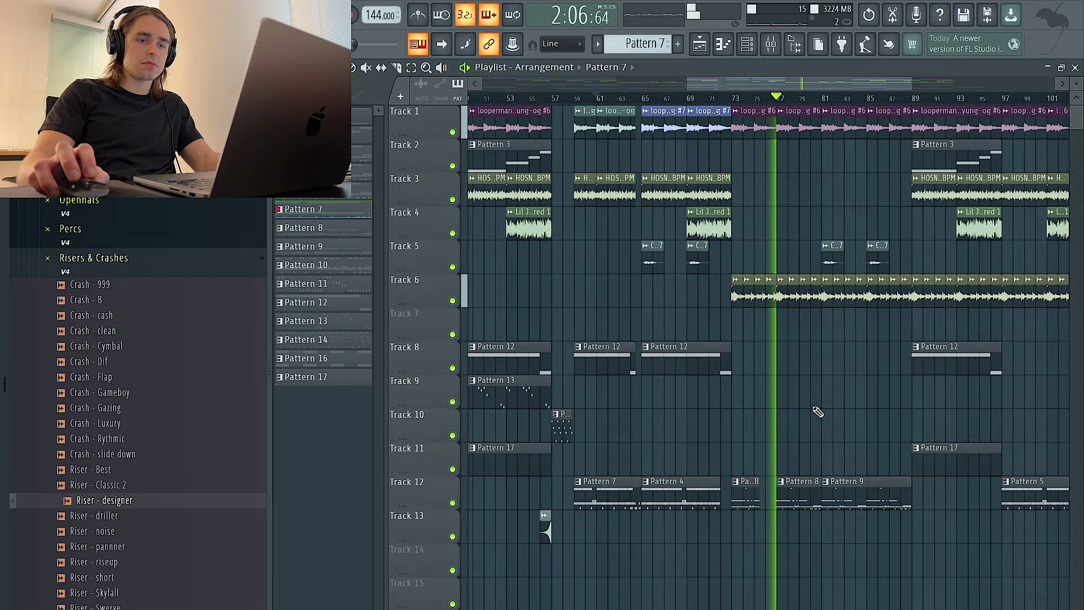
pyautogui.scroll(-1, 825, 448)
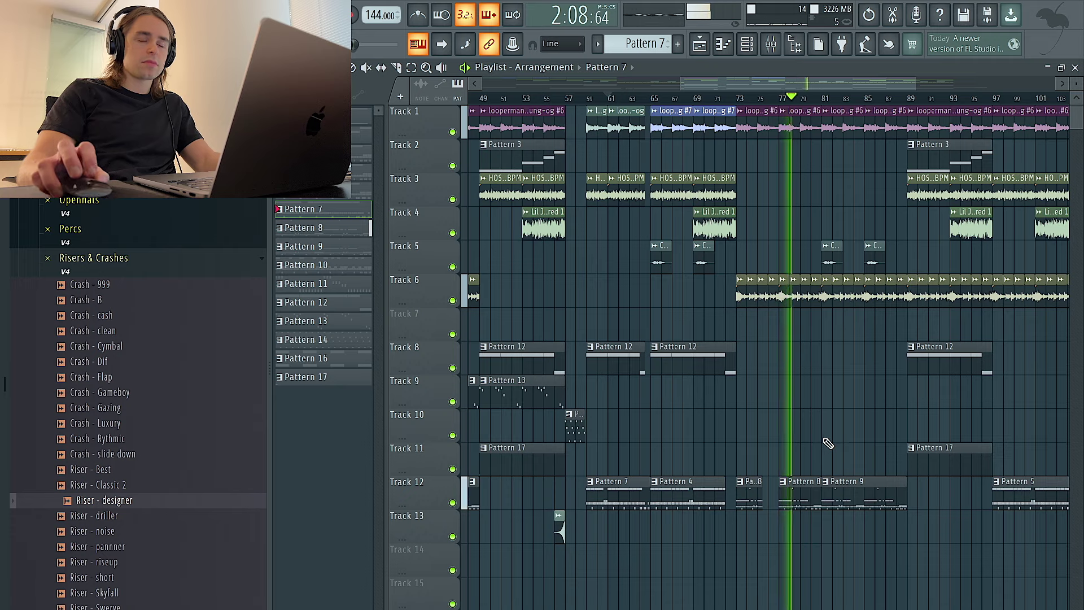
pyautogui.scroll(-4, 829, 443)
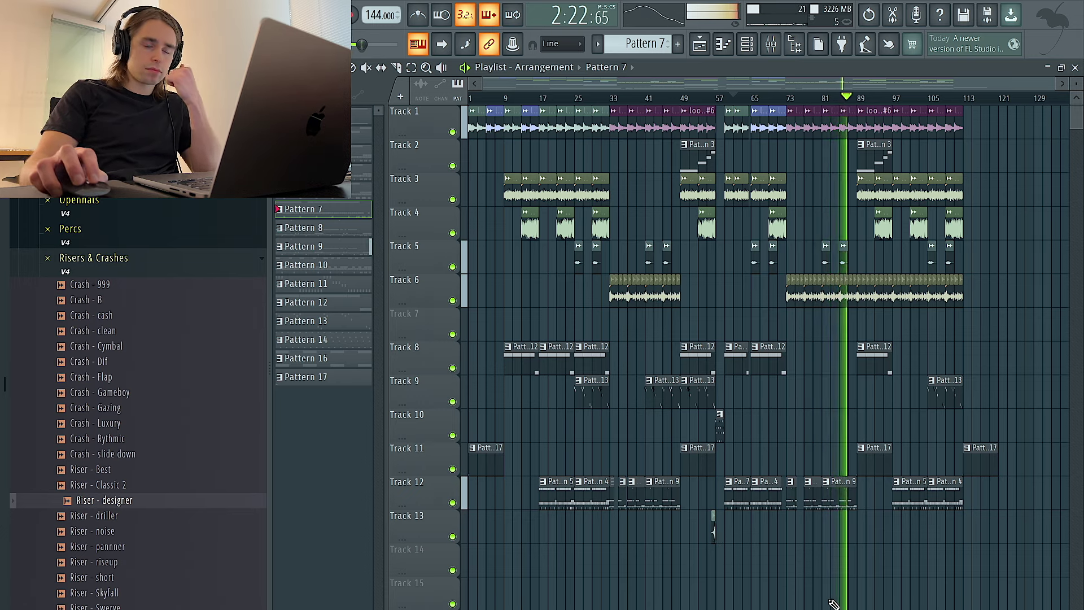
# Check the Mid Air and High Air amounts of the Fresh Air effect on the Master channel
pyautogui.click(749, 48)
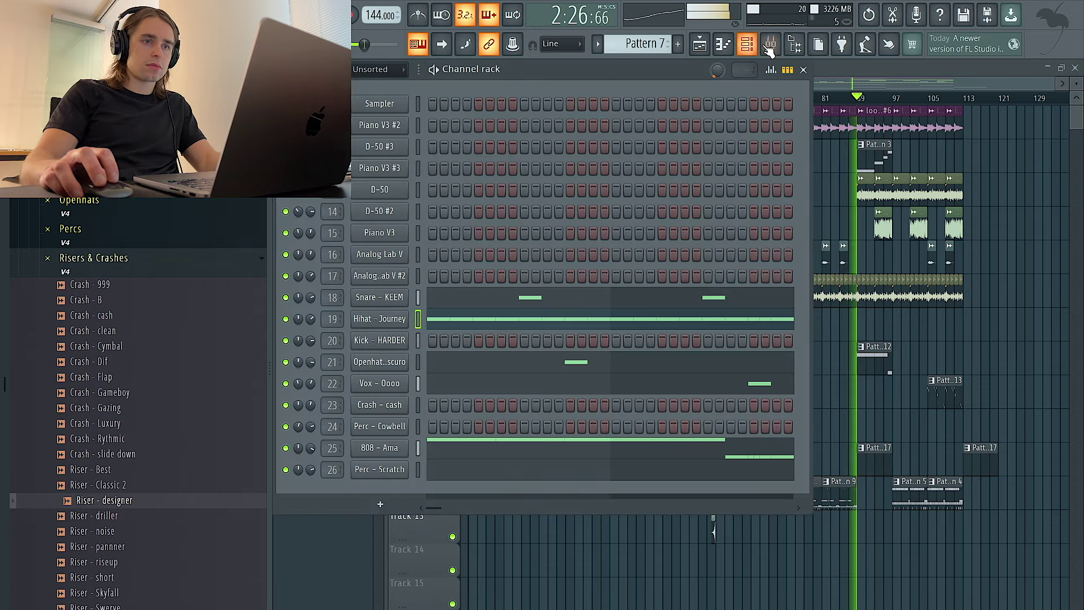
pyautogui.click(767, 47)
pyautogui.click(977, 356)
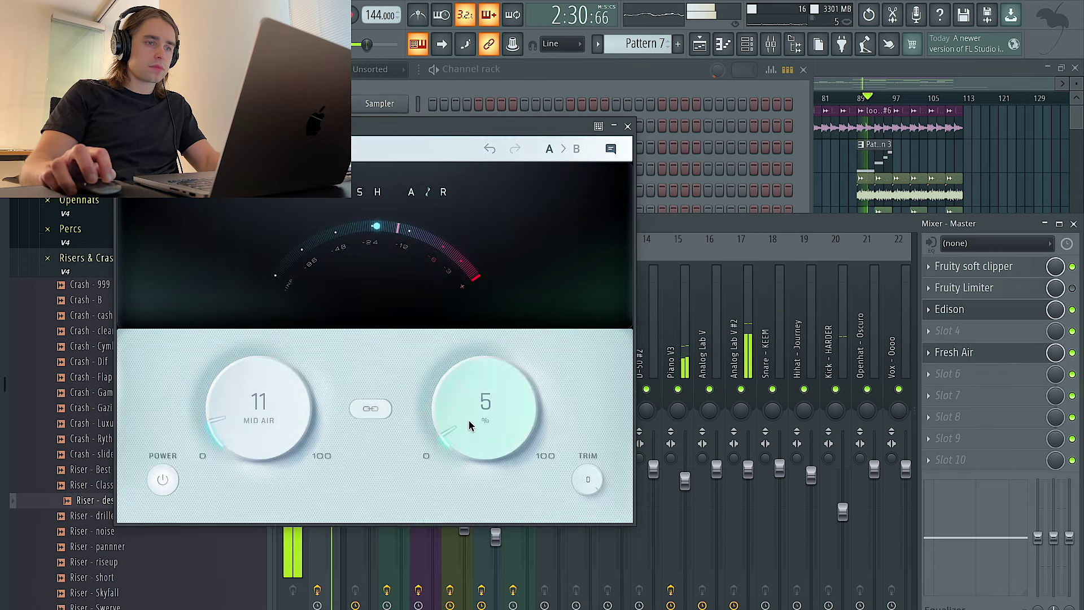
pyautogui.click(627, 126)
pyautogui.press('F12')
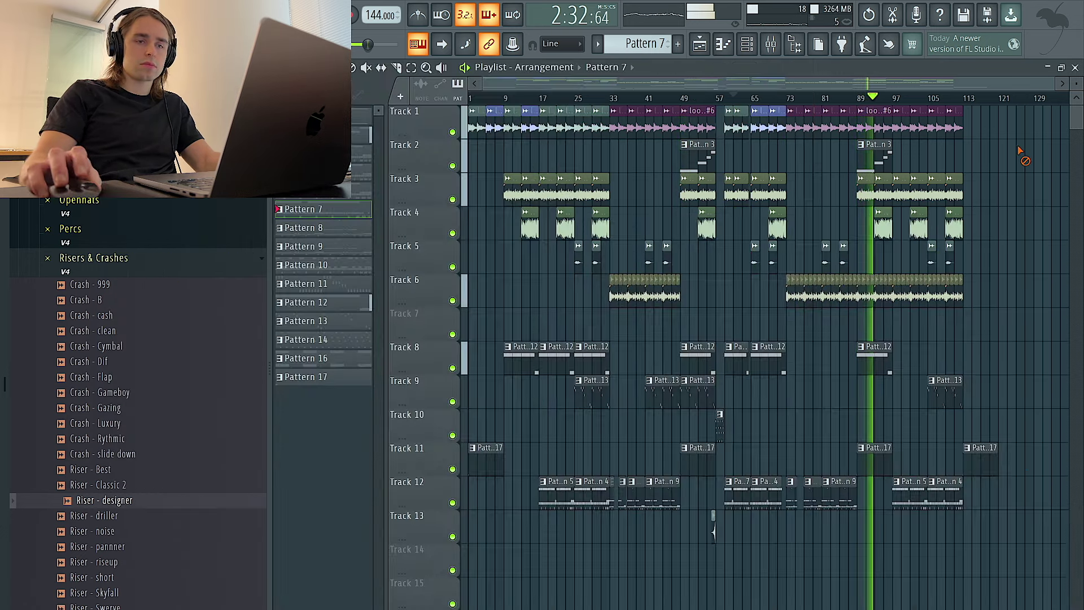
# Delete the Track 6 loop clips from bar 97 to the end at bar 113
pyautogui.scroll(2, 1008, 197)
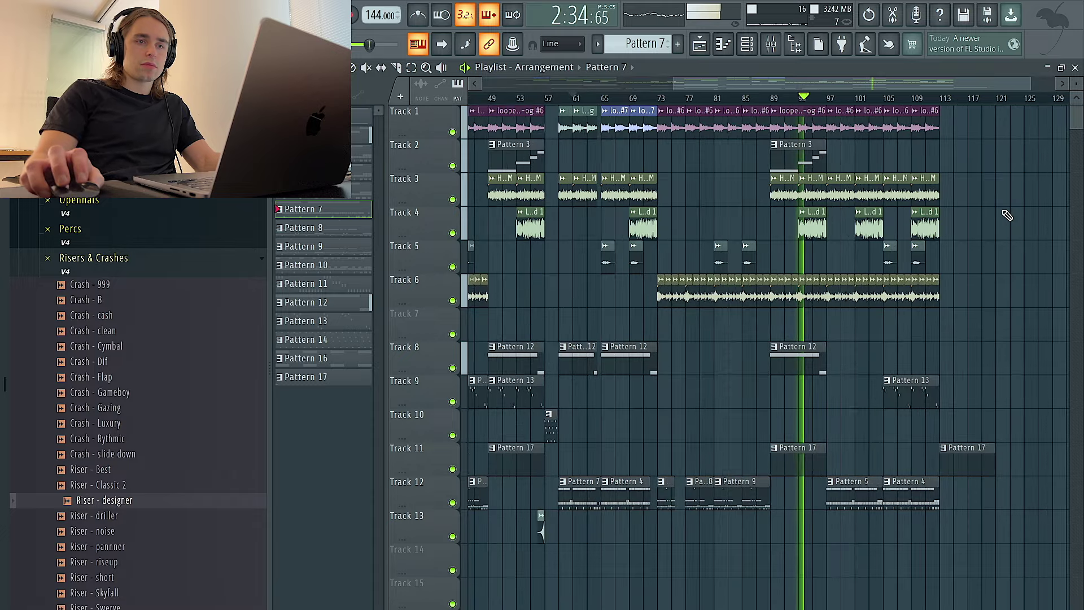
pyautogui.scroll(-3, 1008, 215)
pyautogui.moveTo(971, 325); pyautogui.dragTo(883, 294)
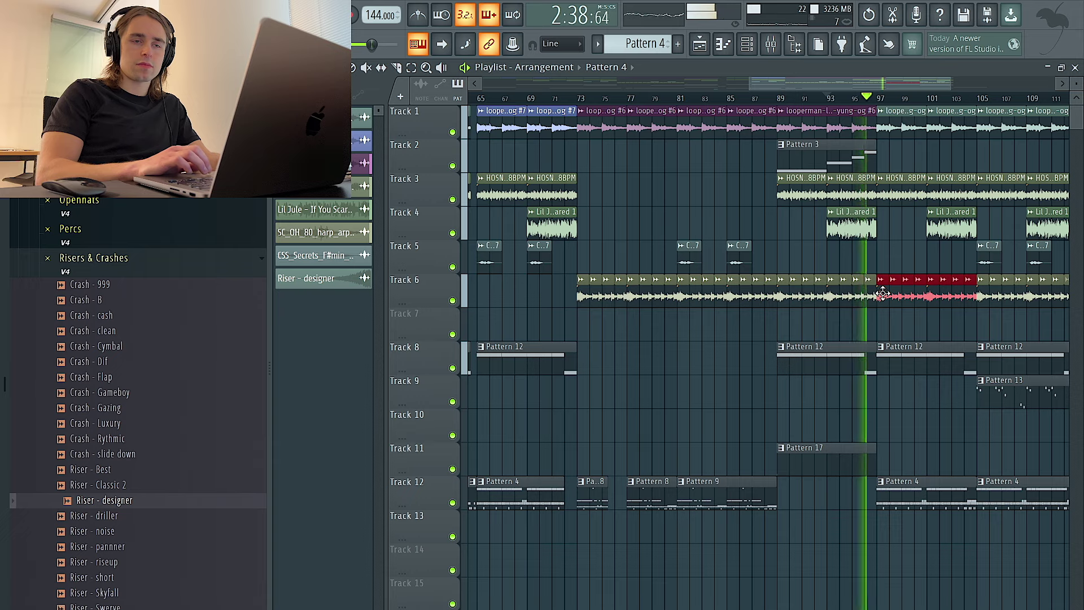
pyautogui.press('Delete')
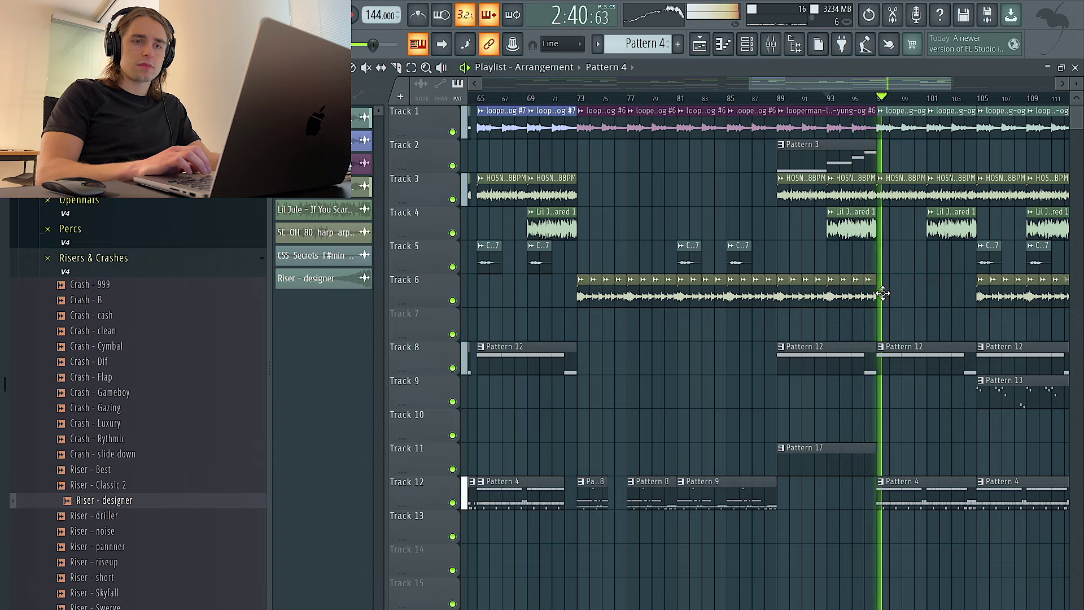
pyautogui.scroll(-5, 895, 298)
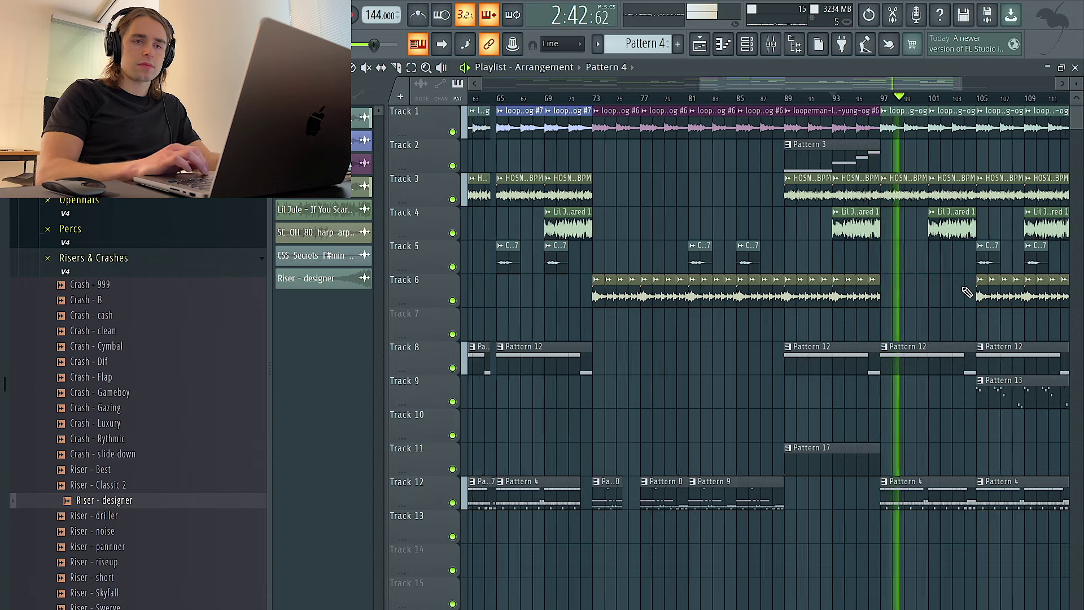
pyautogui.moveTo(1020, 307); pyautogui.dragTo(907, 294)
pyautogui.press('Delete')
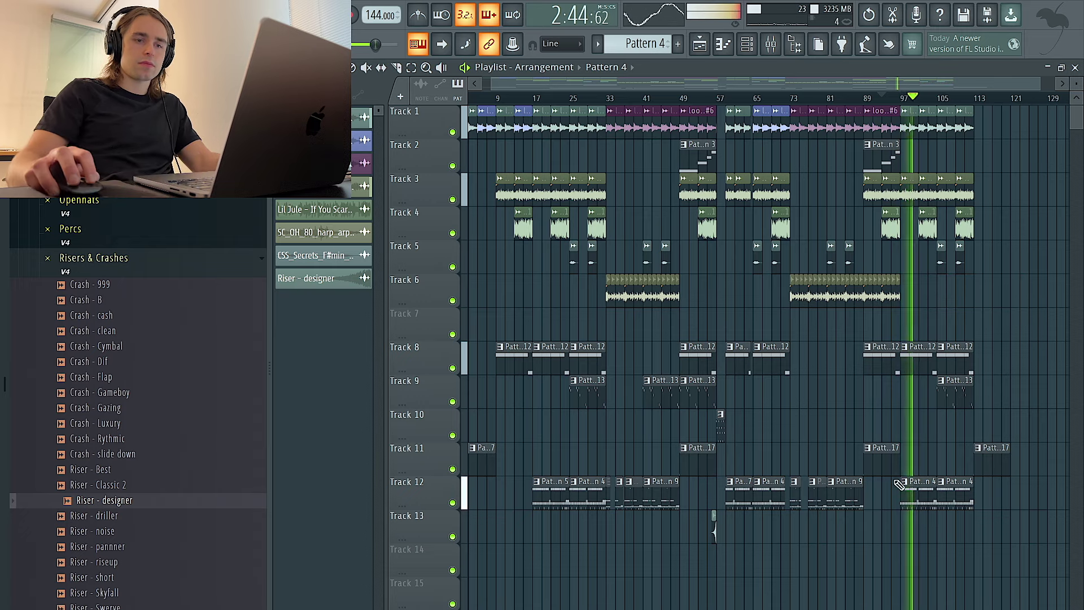
# Make the Pattern 4 clip at bar 97 on Track 12 unique and select its Perc – Scratch channel
pyautogui.rightClick(906, 492)
pyautogui.click(932, 581)
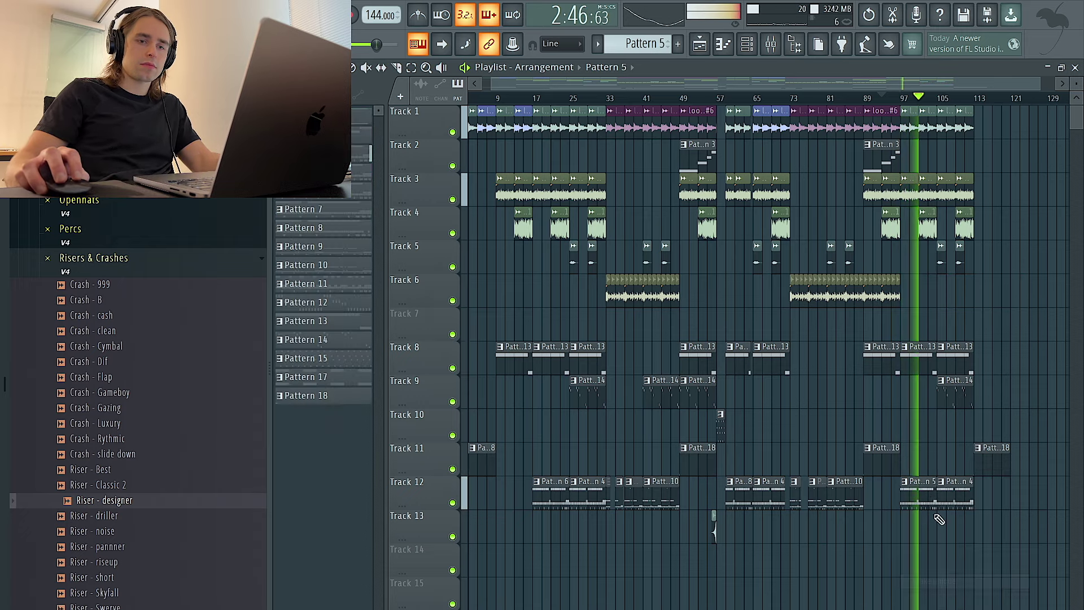
pyautogui.click(748, 48)
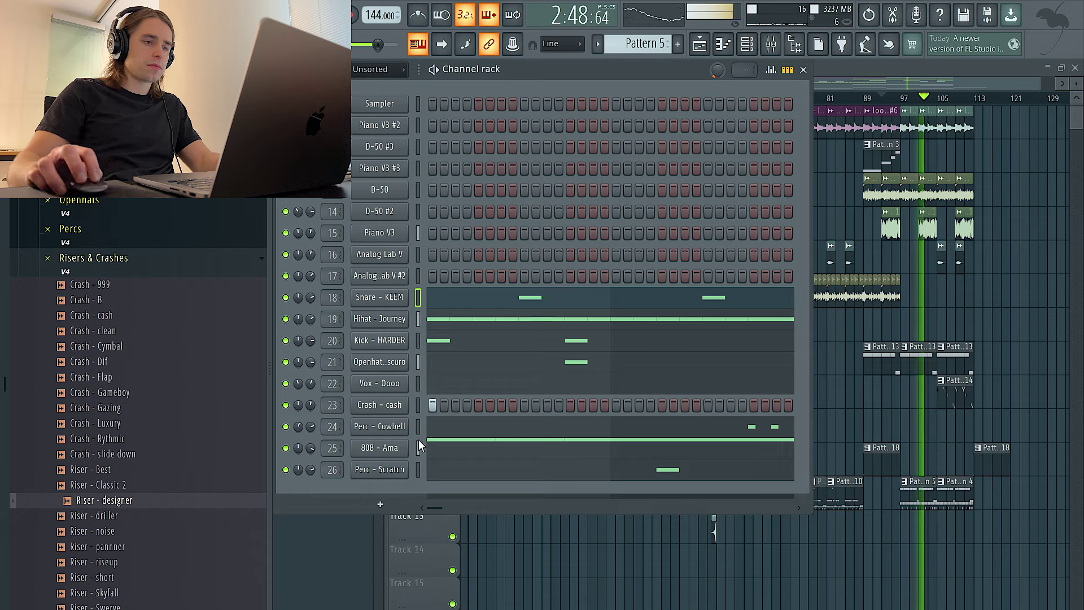
pyautogui.click(419, 469)
pyautogui.press('Escape')
# Place a copy of the Pattern 13 clip at bar 113 on Track 8 and shorten it to two bars
pyautogui.scroll(2, 1023, 305)
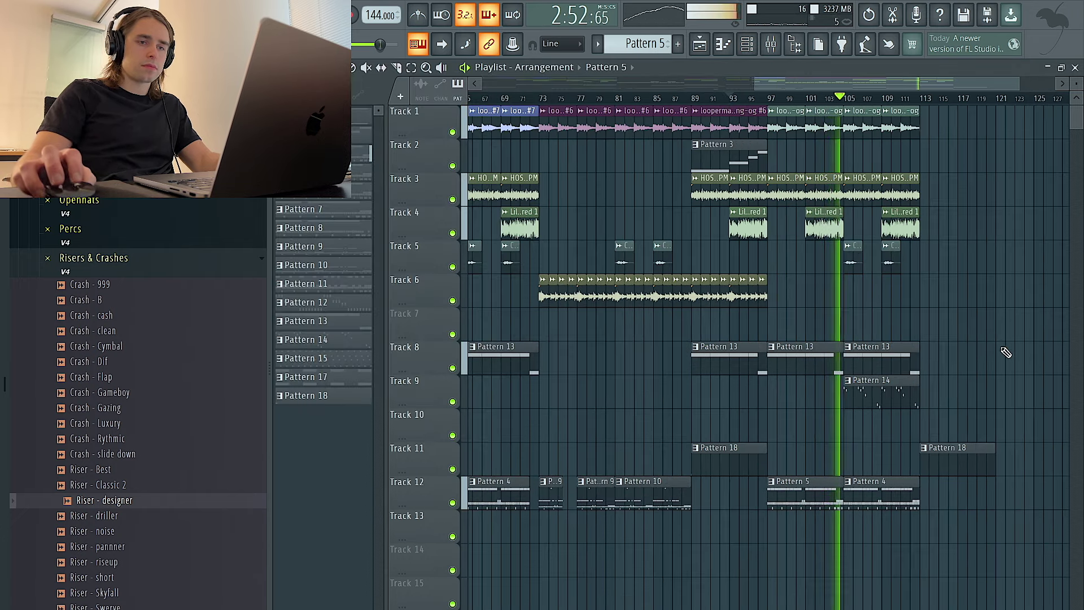
pyautogui.scroll(-5, 1011, 367)
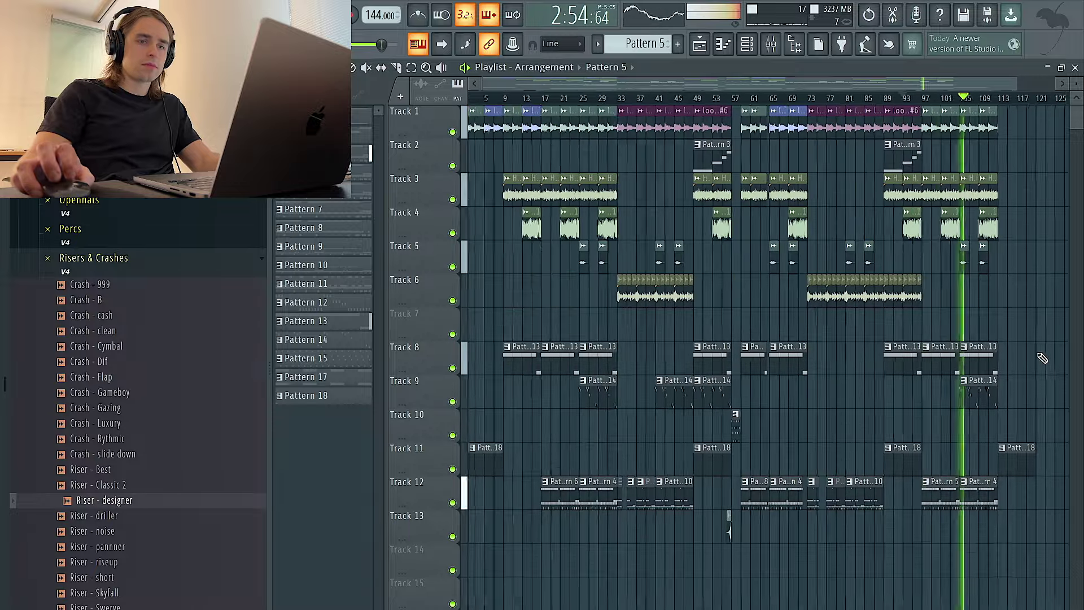
pyautogui.scroll(3, 1034, 347)
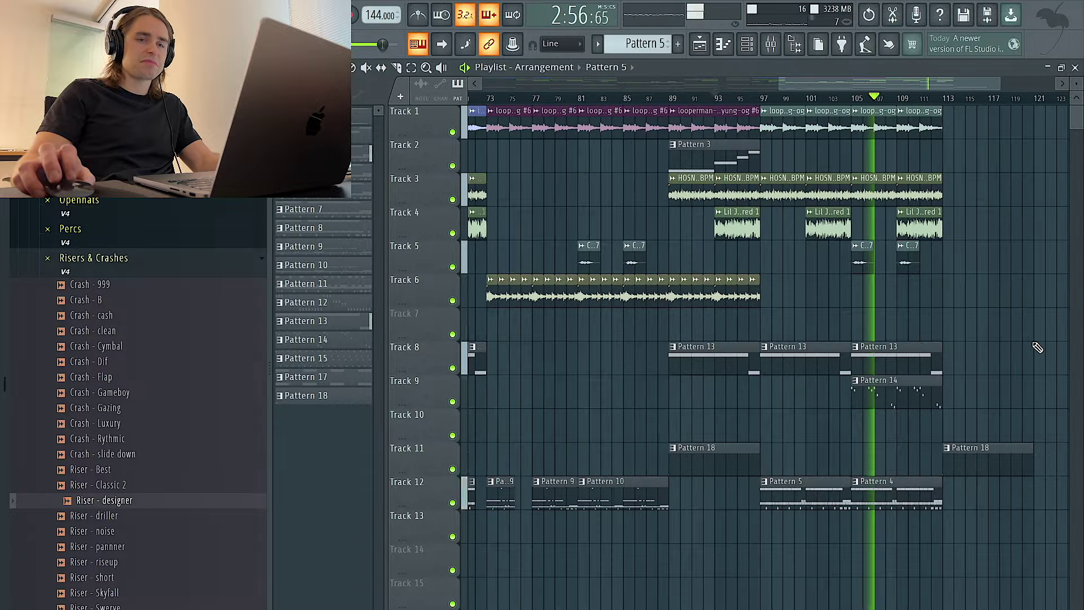
pyautogui.click(907, 349)
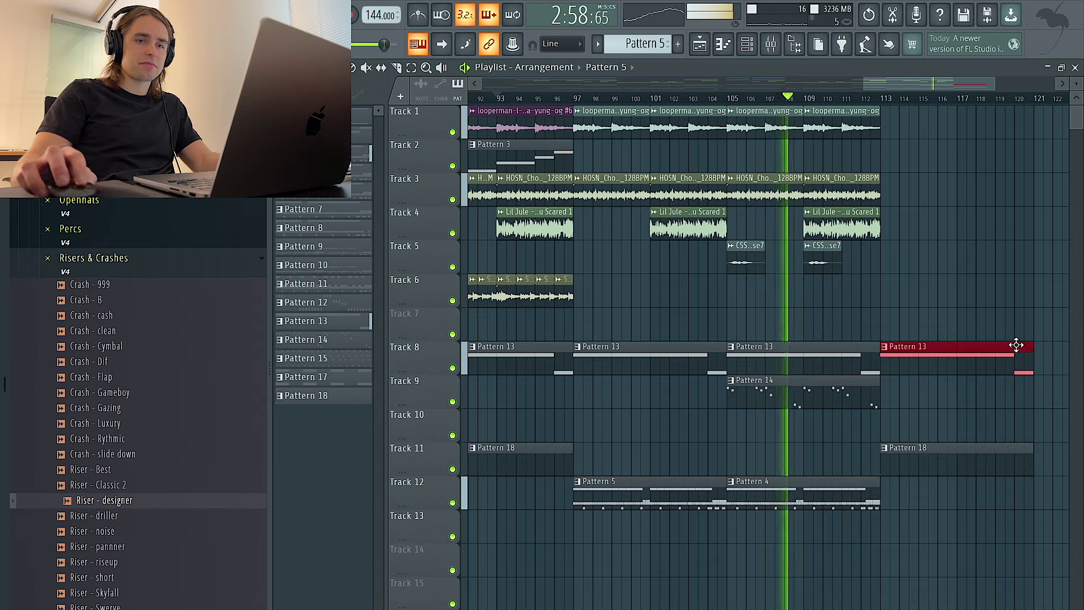
pyautogui.moveTo(1031, 346); pyautogui.dragTo(915, 346)
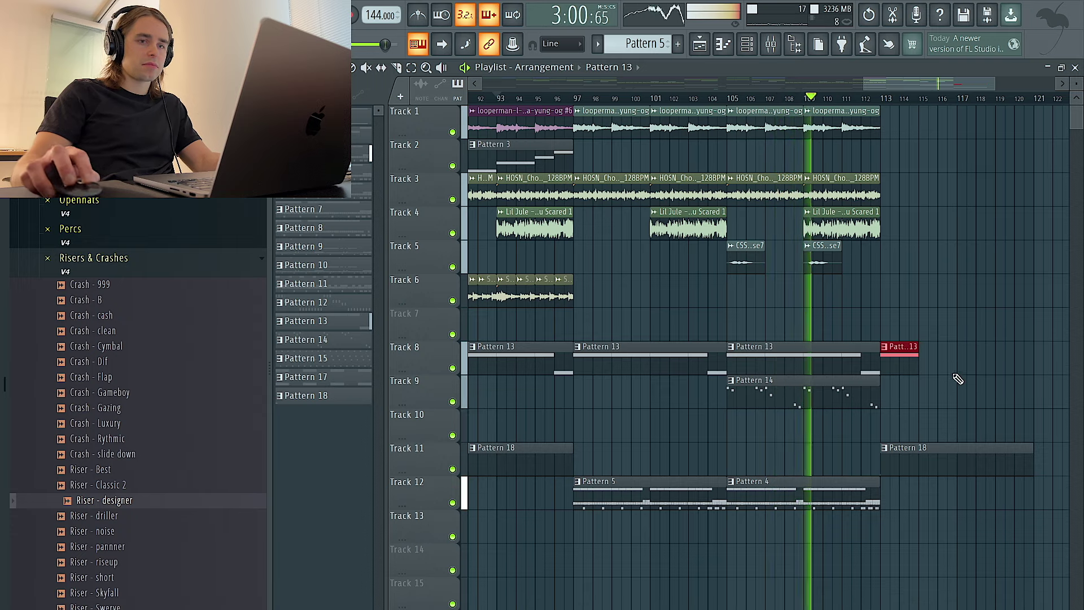
pyautogui.scroll(-4, 973, 378)
# Shorten the Pattern 18 clip at bar 113 on Track 11 so it ends at bar 117
pyautogui.scroll(3, 976, 378)
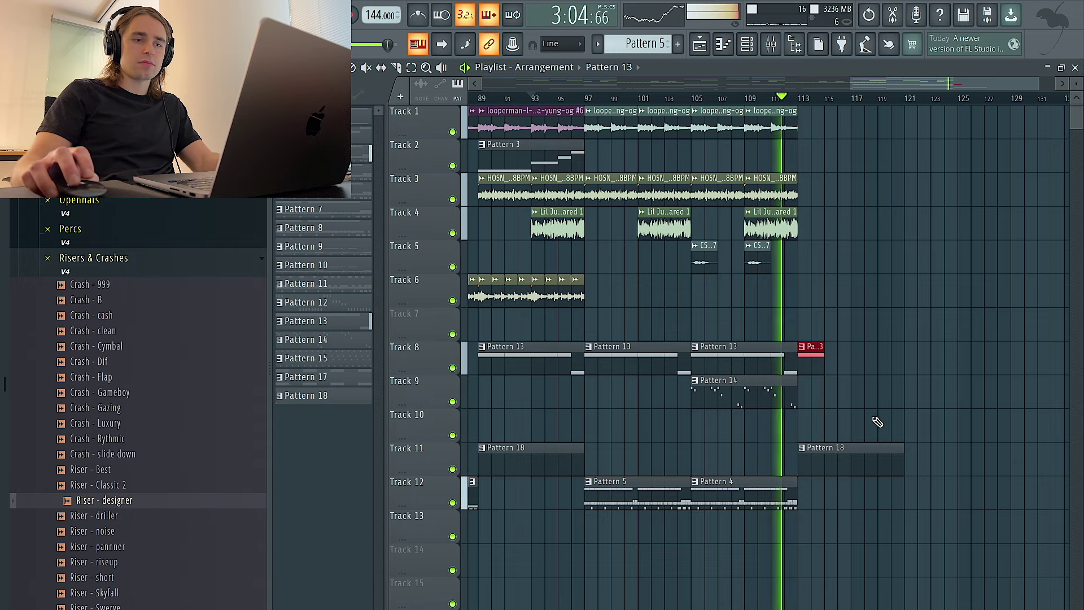
pyautogui.scroll(-3, 895, 424)
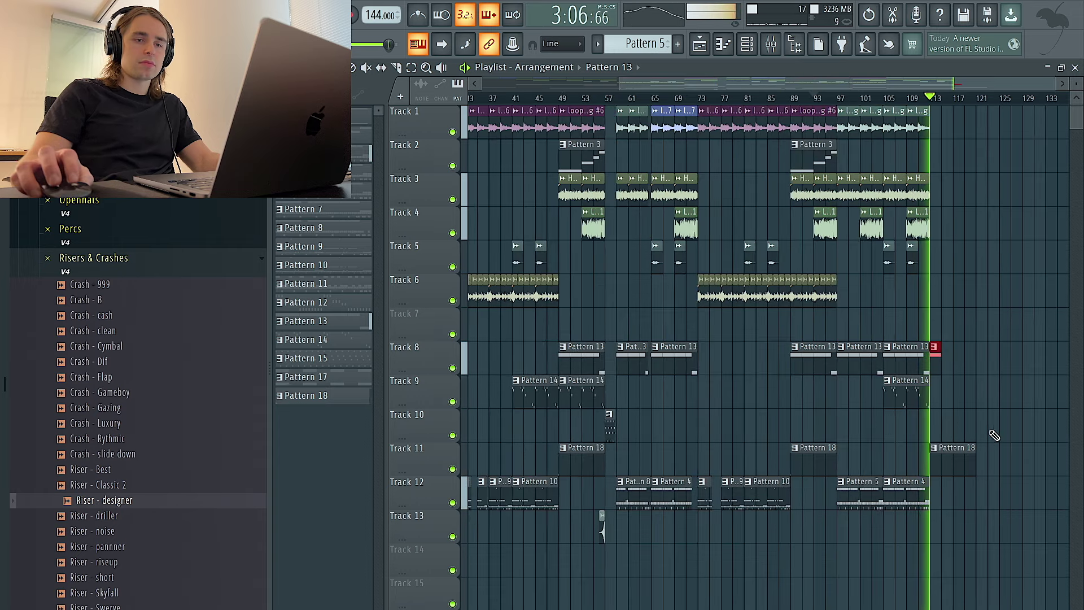
pyautogui.scroll(2, 974, 450)
pyautogui.moveTo(974, 449); pyautogui.dragTo(935, 449)
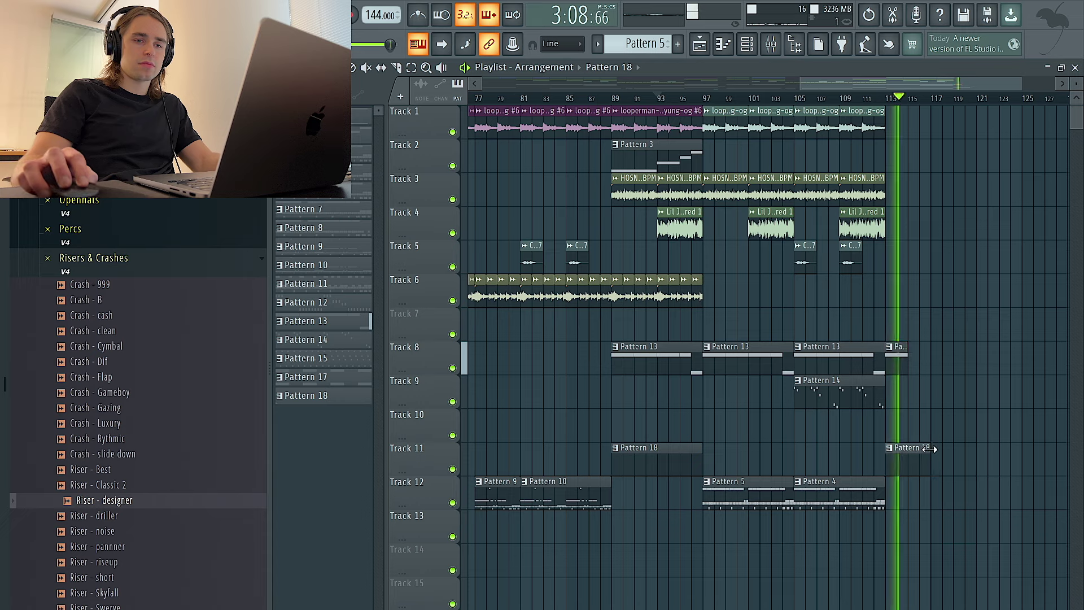
pyautogui.scroll(-3, 1016, 433)
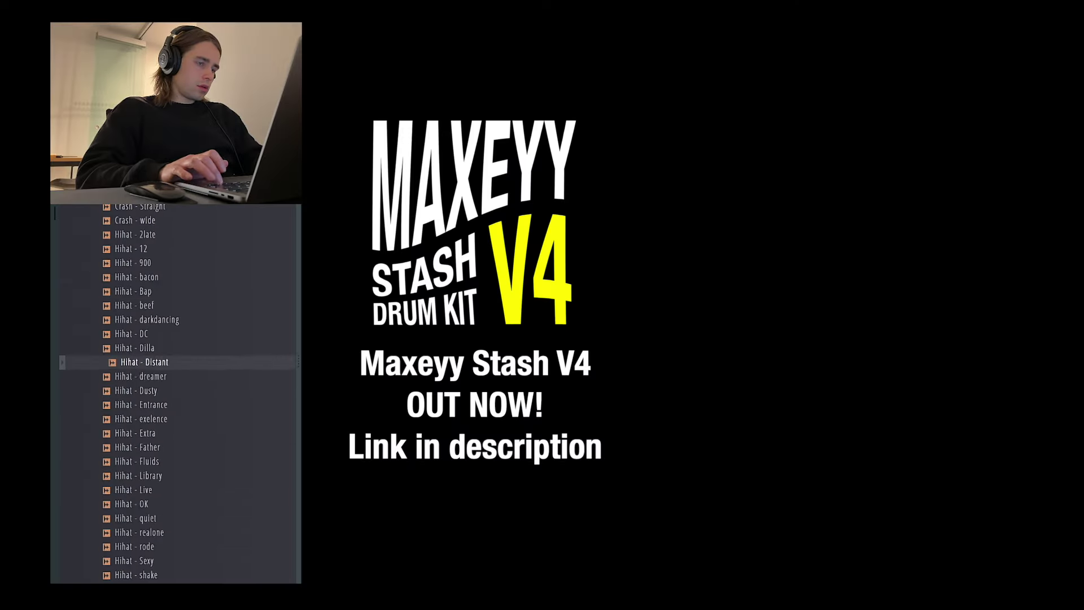
# Browse the Claps and Hihats folders of the Maxeyy Stash V4 Drum Kit
pyautogui.scroll(-12, 176, 396)
pyautogui.scroll(-12, 158, 557)
pyautogui.click(159, 557)
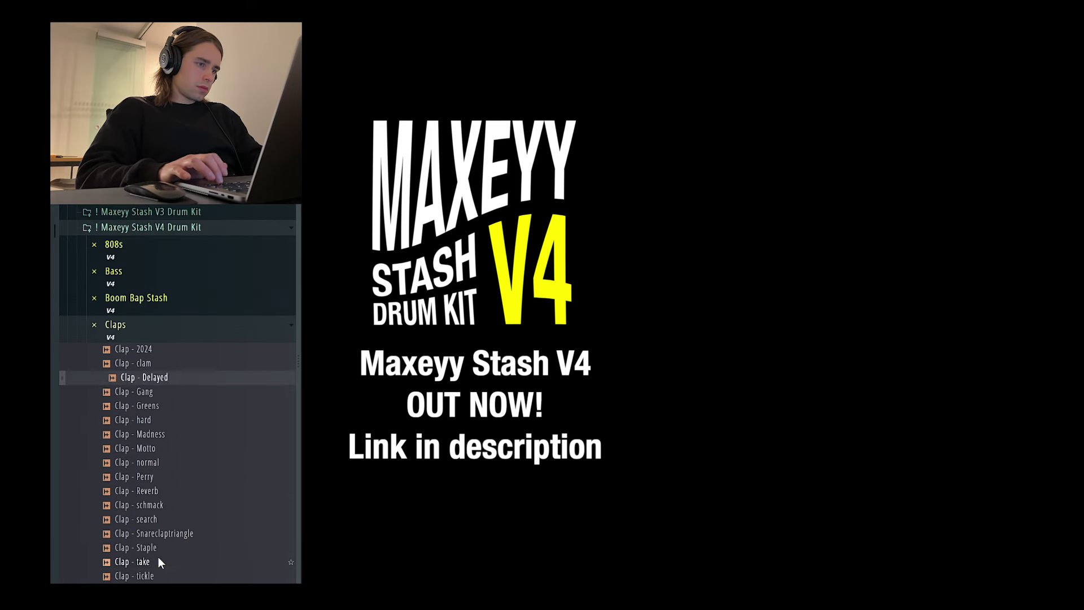
pyautogui.scroll(-2, 158, 557)
pyautogui.click(148, 564)
pyautogui.scroll(-2, 148, 565)
pyautogui.click(147, 564)
pyautogui.scroll(-3, 143, 551)
pyautogui.click(142, 551)
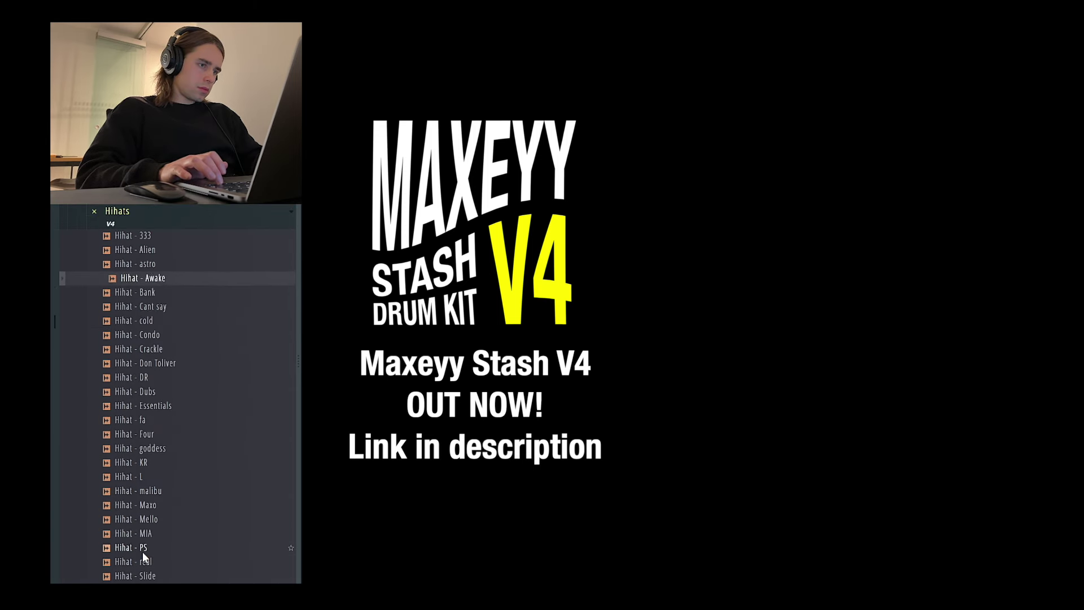
pyautogui.scroll(-4, 143, 551)
pyautogui.click(142, 552)
# Audition further samples of the V4 drum kit one after another, down to the percs
pyautogui.click(148, 526)
pyautogui.press('Down')
pyautogui.press('Down')
pyautogui.press('Down')
pyautogui.press('Down')
pyautogui.press('Down')
pyautogui.press('Down')
pyautogui.press('Down')
pyautogui.press('Down')
pyautogui.press('Down')
pyautogui.press('Down')
pyautogui.press('Down')
pyautogui.press('Down')
pyautogui.press('Down')
pyautogui.press('Down')
pyautogui.press('Down')
pyautogui.press('Down')
pyautogui.press('Down')
pyautogui.press('Down')
pyautogui.press('Down')
pyautogui.press('Down')
pyautogui.click(138, 556)
pyautogui.press('Down')
pyautogui.press('Down')
pyautogui.press('Down')
pyautogui.press('Down')
pyautogui.press('Down')
pyautogui.press('Down')
pyautogui.press('Down')
pyautogui.press('Down')
pyautogui.press('Down')
pyautogui.press('Down')
pyautogui.press('Down')
pyautogui.press('Down')
pyautogui.press('Down')
pyautogui.press('Down')
pyautogui.press('Down')
pyautogui.press('Down')
pyautogui.press('Down')
pyautogui.press('Down')
pyautogui.press('Down')
pyautogui.press('Down')
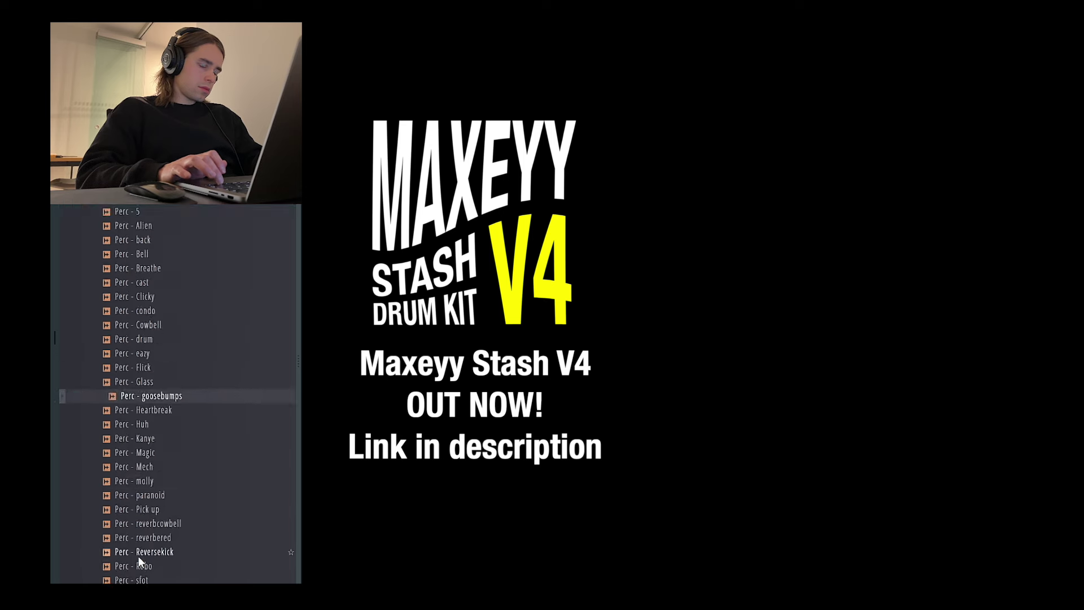